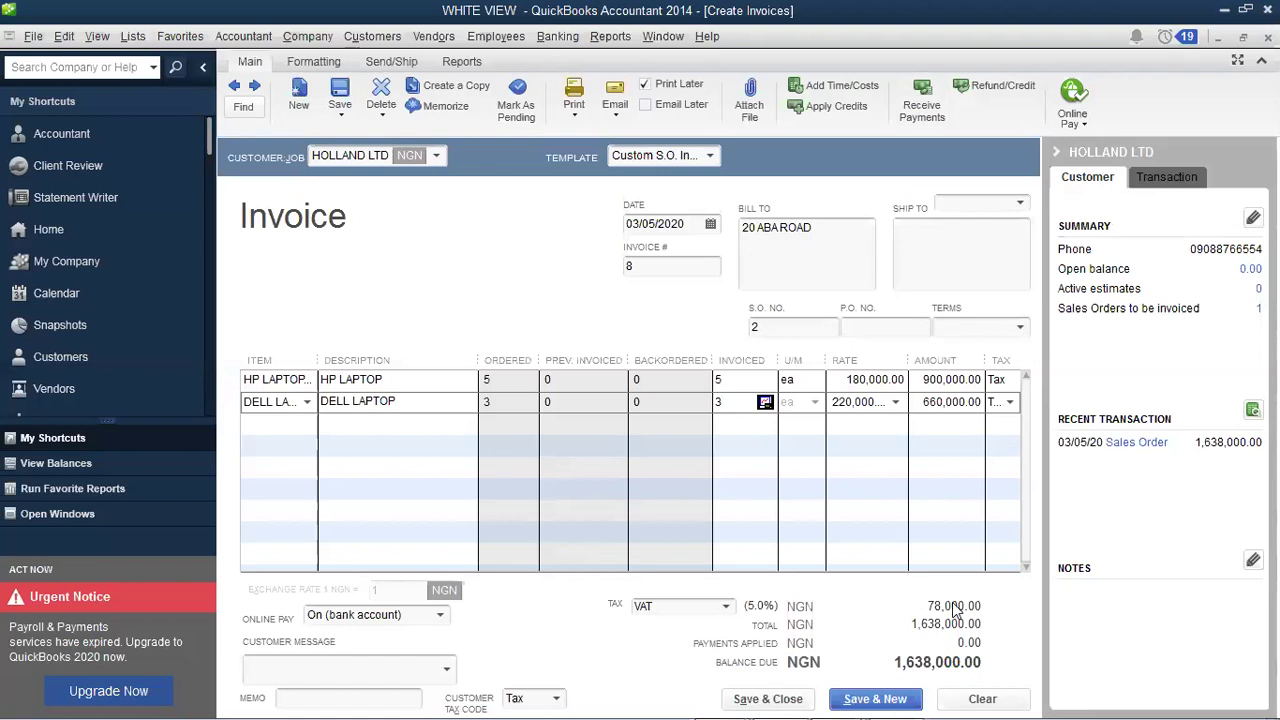
Step: Change HOLLAND LTD invoice 8's date to March 8, 2020 using the date calendar
left_click(707, 220)
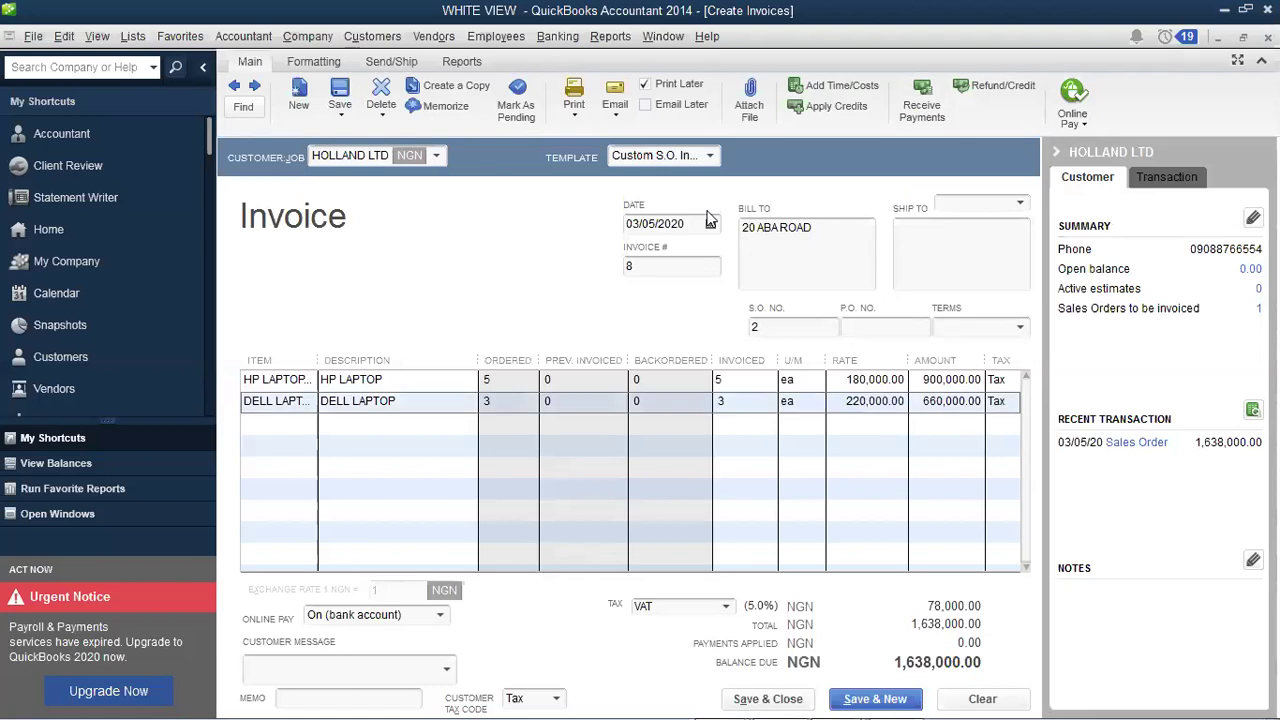
left_click(710, 223)
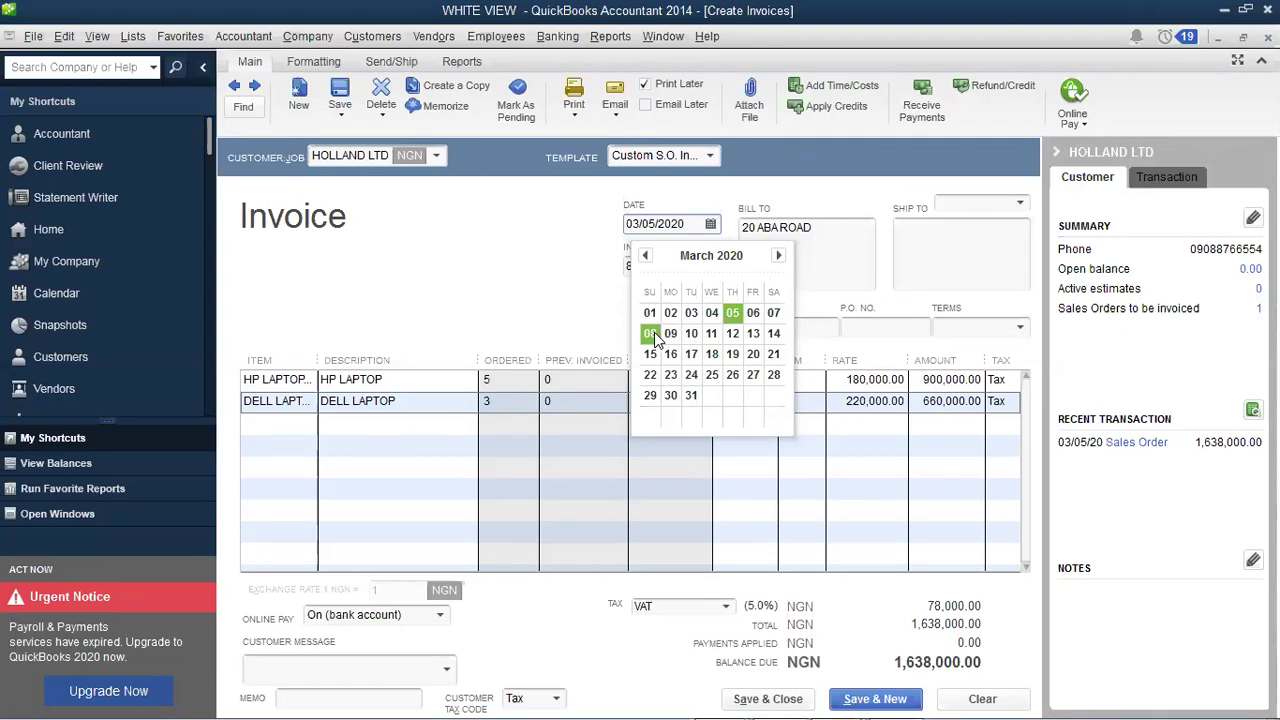
left_click(654, 333)
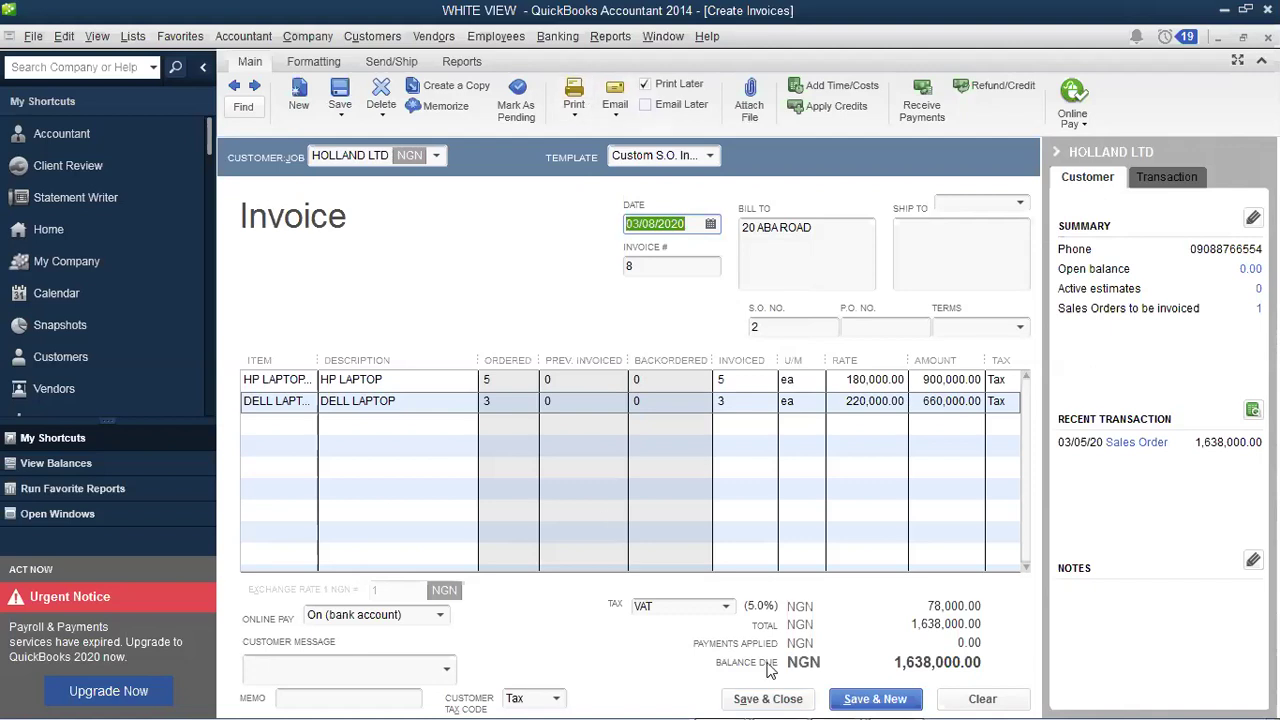
Step: Save invoice 8 and review HOLLAND LTD's Customer Center record listing invoice 8 and sales order 2
left_click(793, 697)
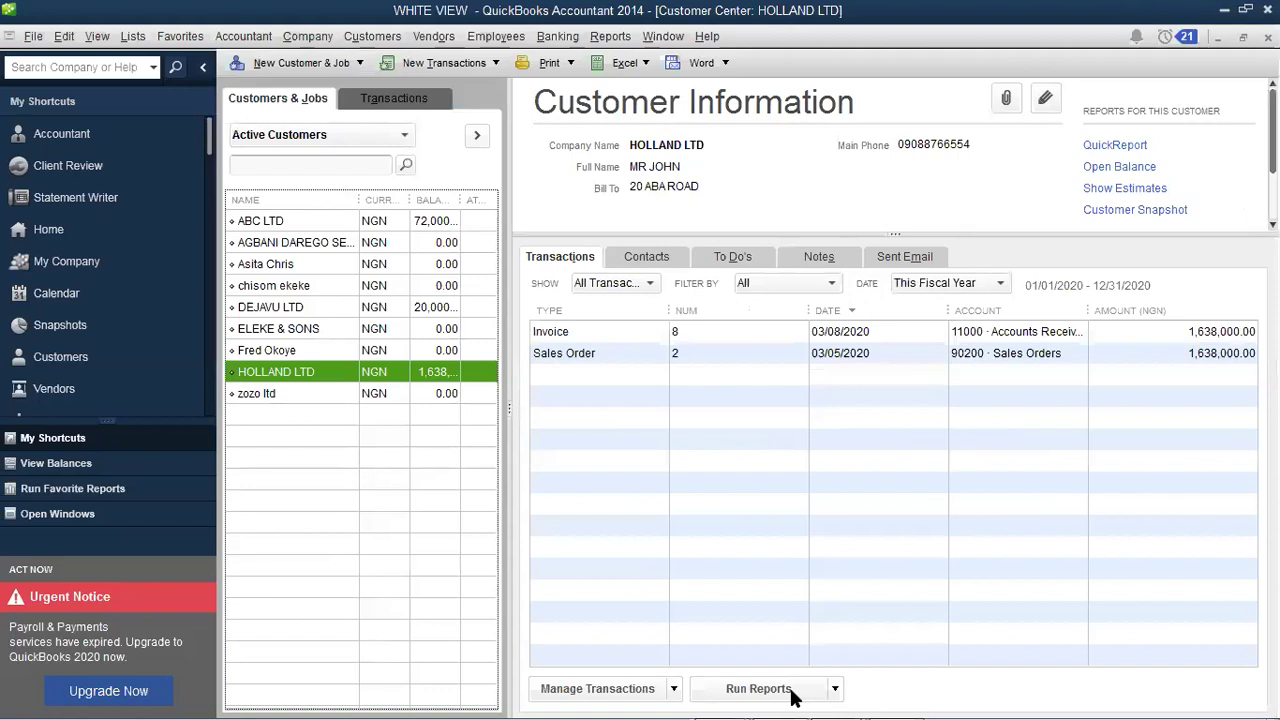
left_click(432, 352)
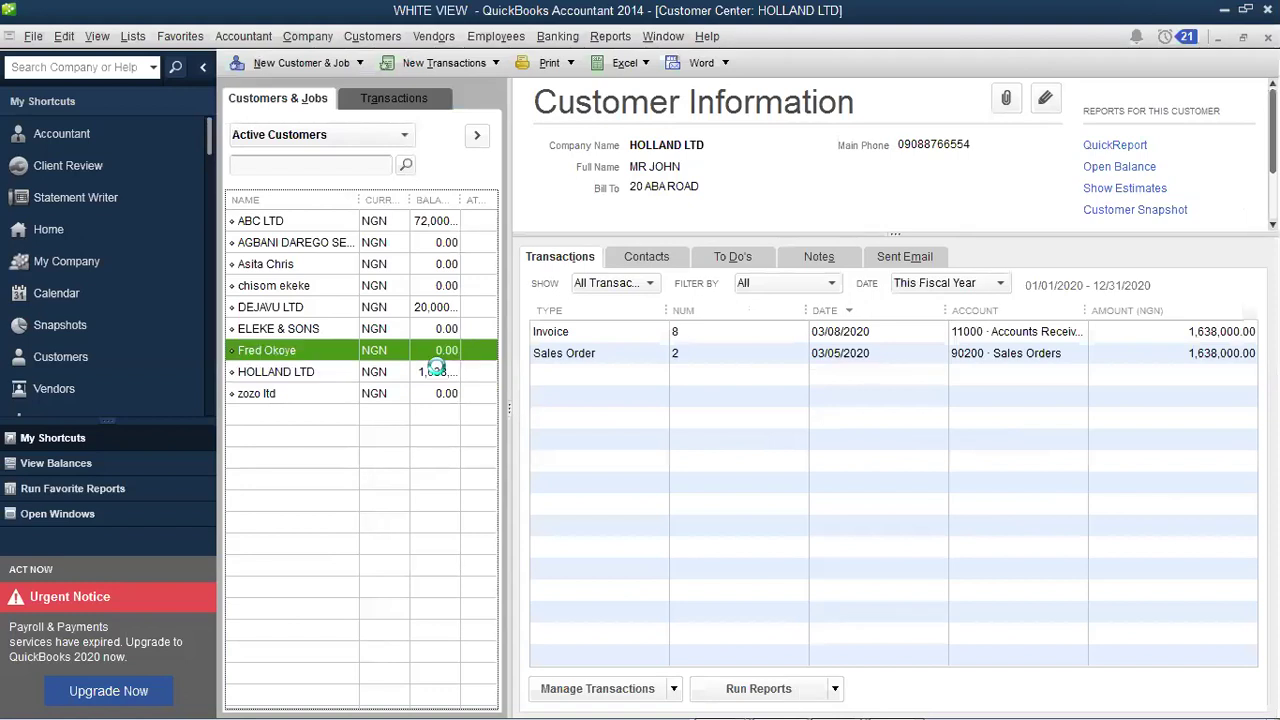
left_click(371, 374)
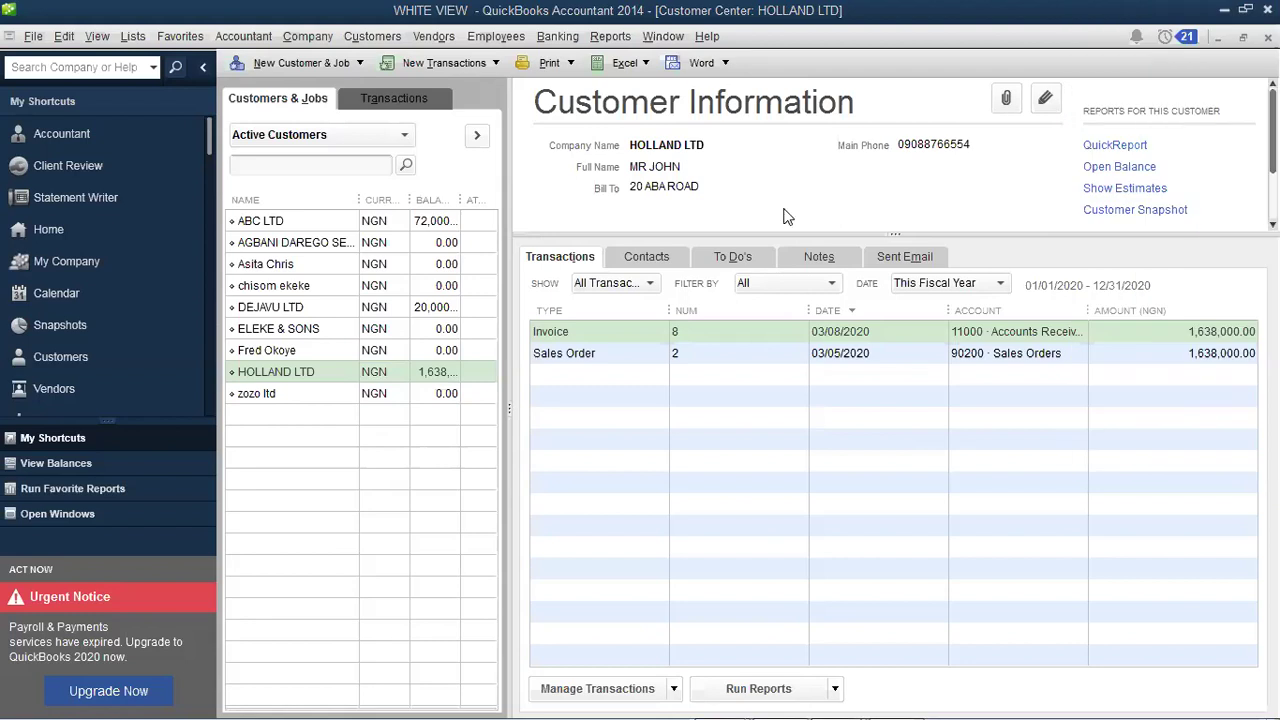
left_click(528, 50)
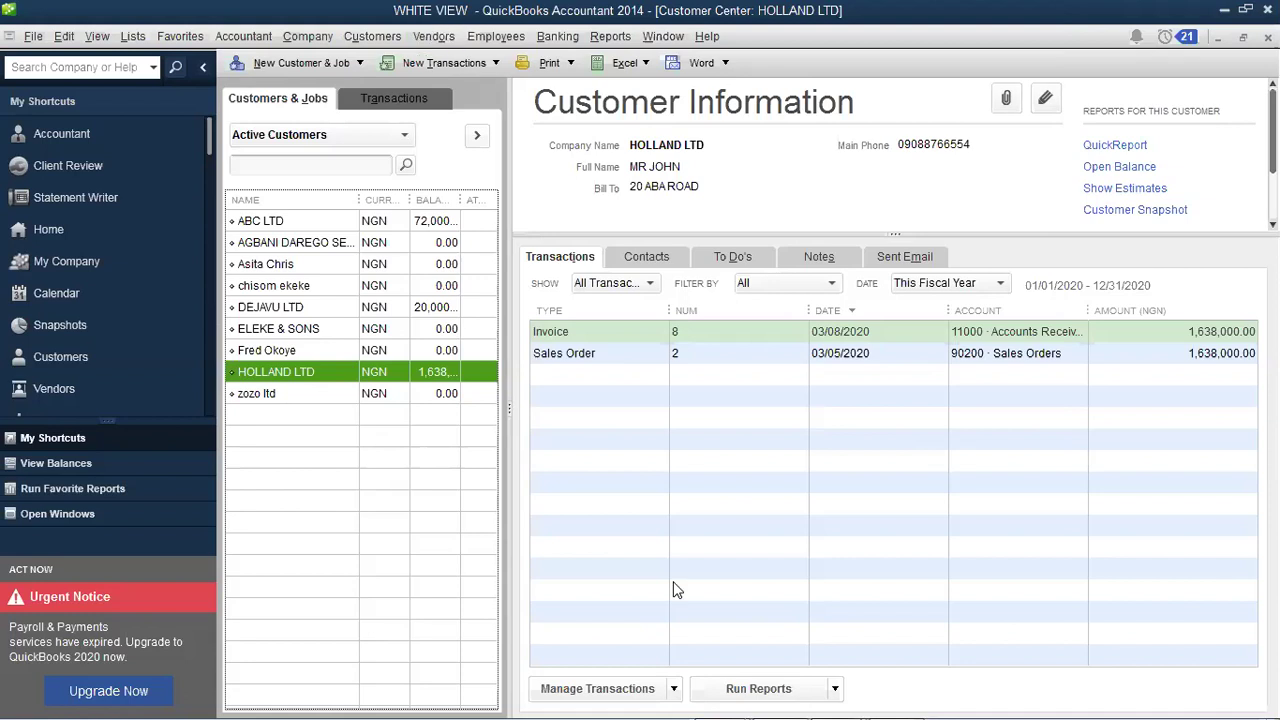
left_click(883, 449)
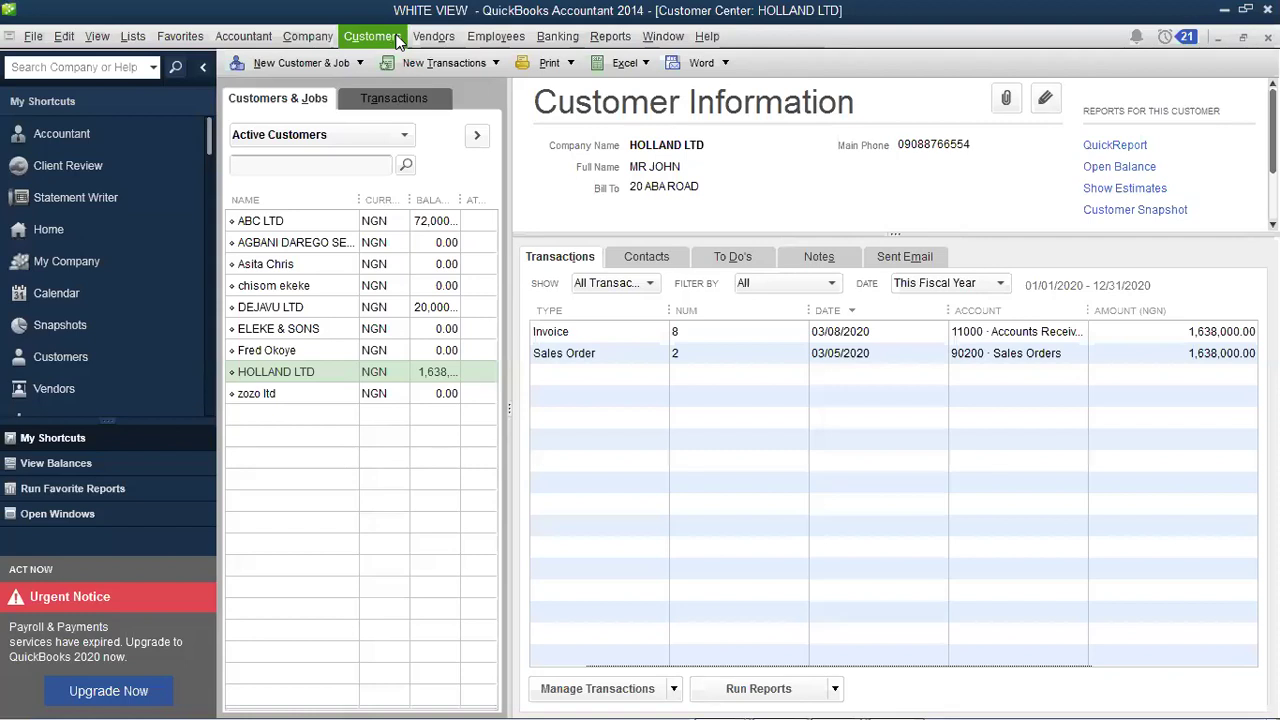
Step: Open the Customers menu to reach Create Credit Memos/Refunds
left_click(397, 41)
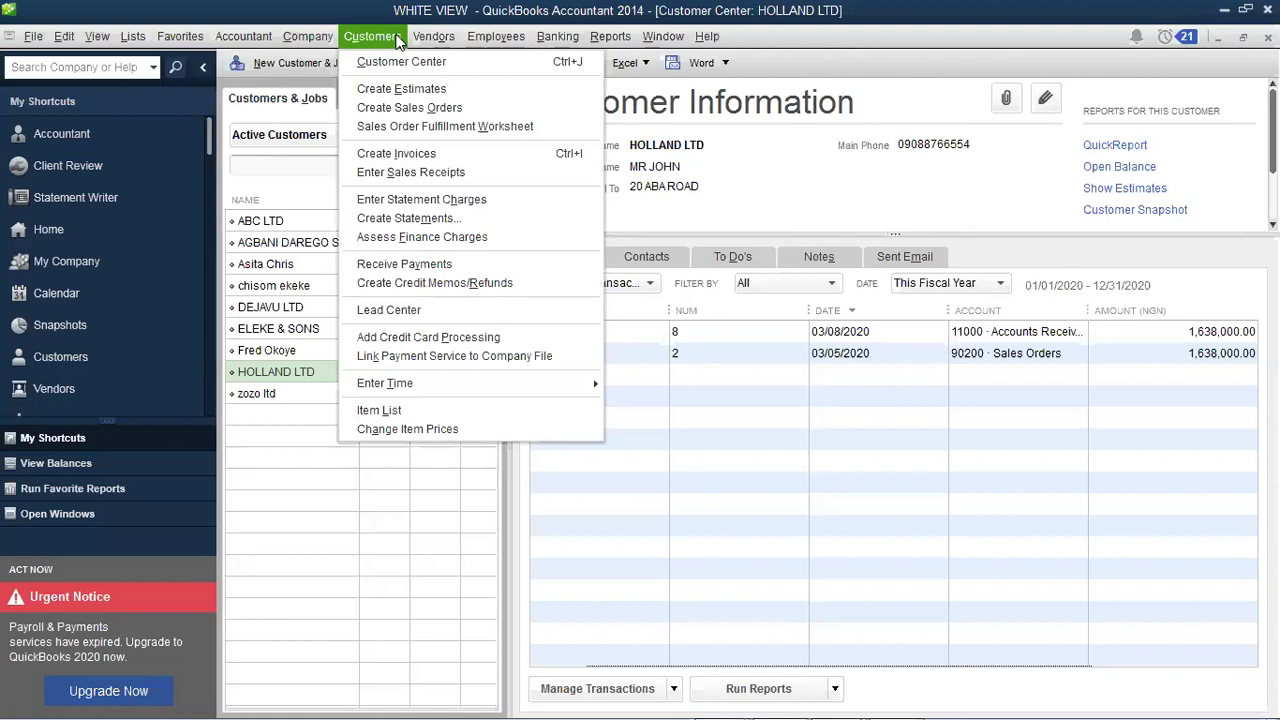
mouse_move(416, 45)
Step: Start credit memo 9 for HOLLAND LTD dated 03/10/2020, dismissing the no-remaining-credit warning
left_click(448, 283)
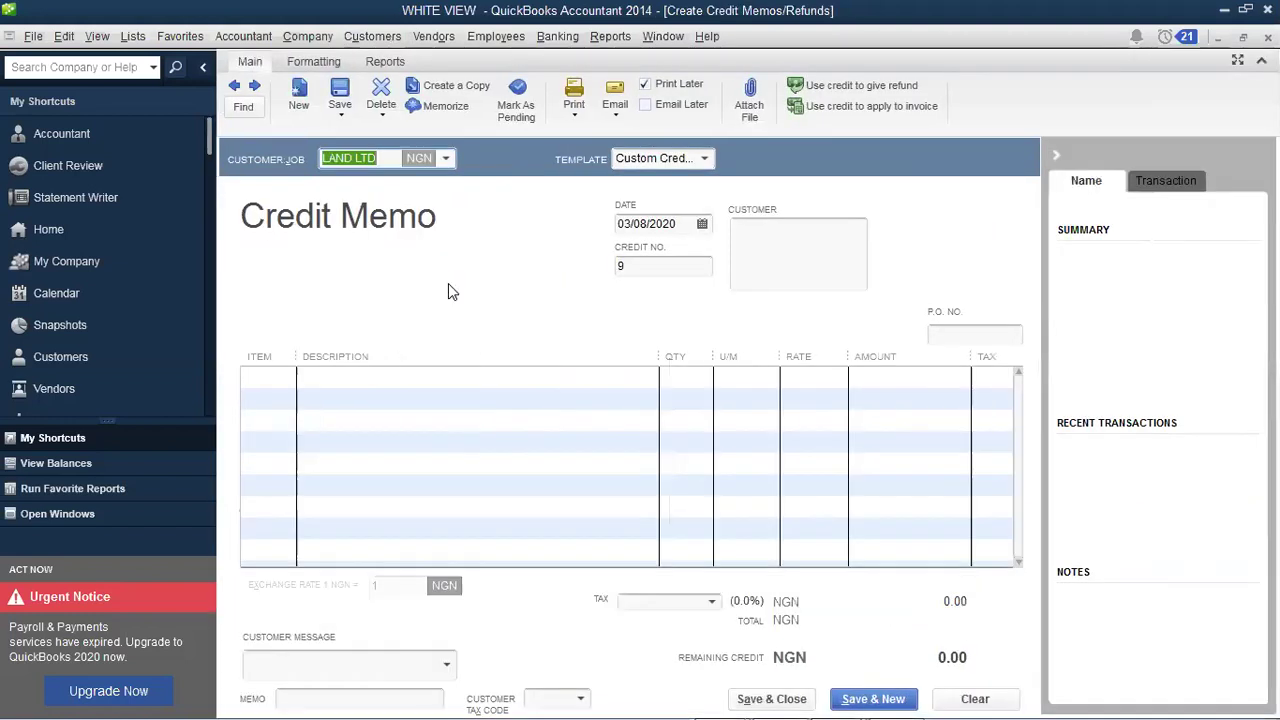
left_click(446, 162)
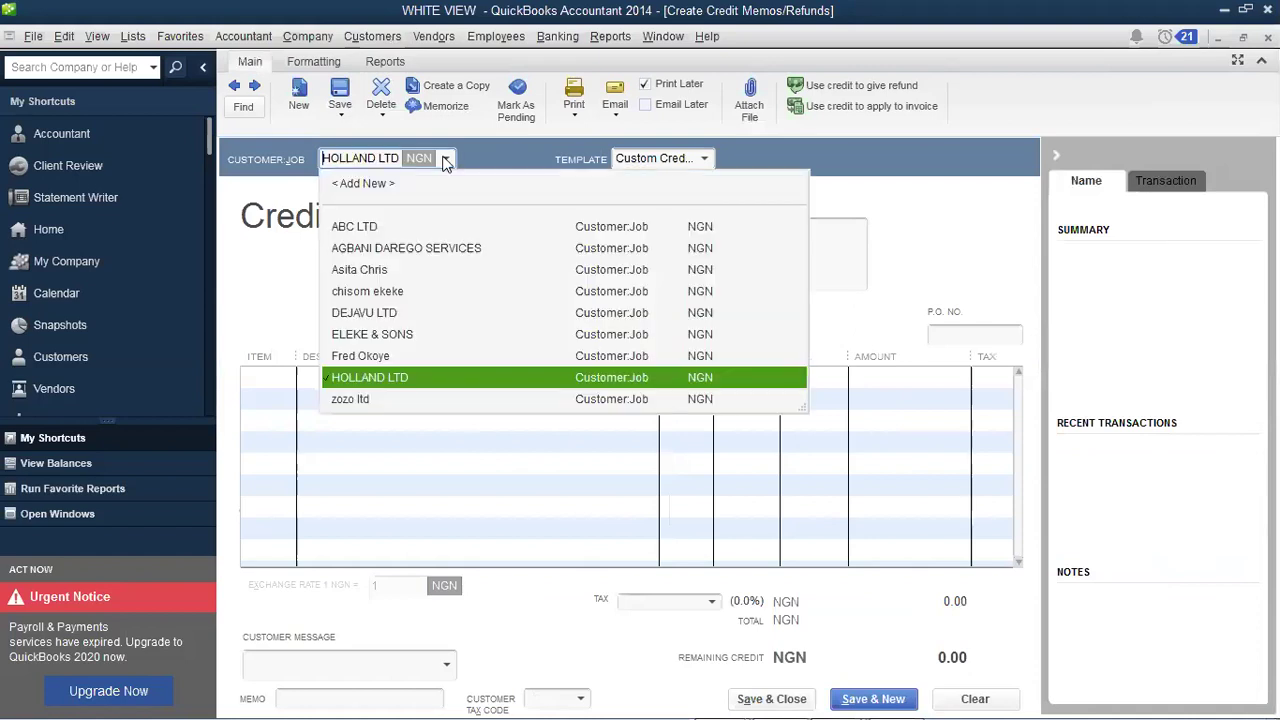
left_click(446, 162)
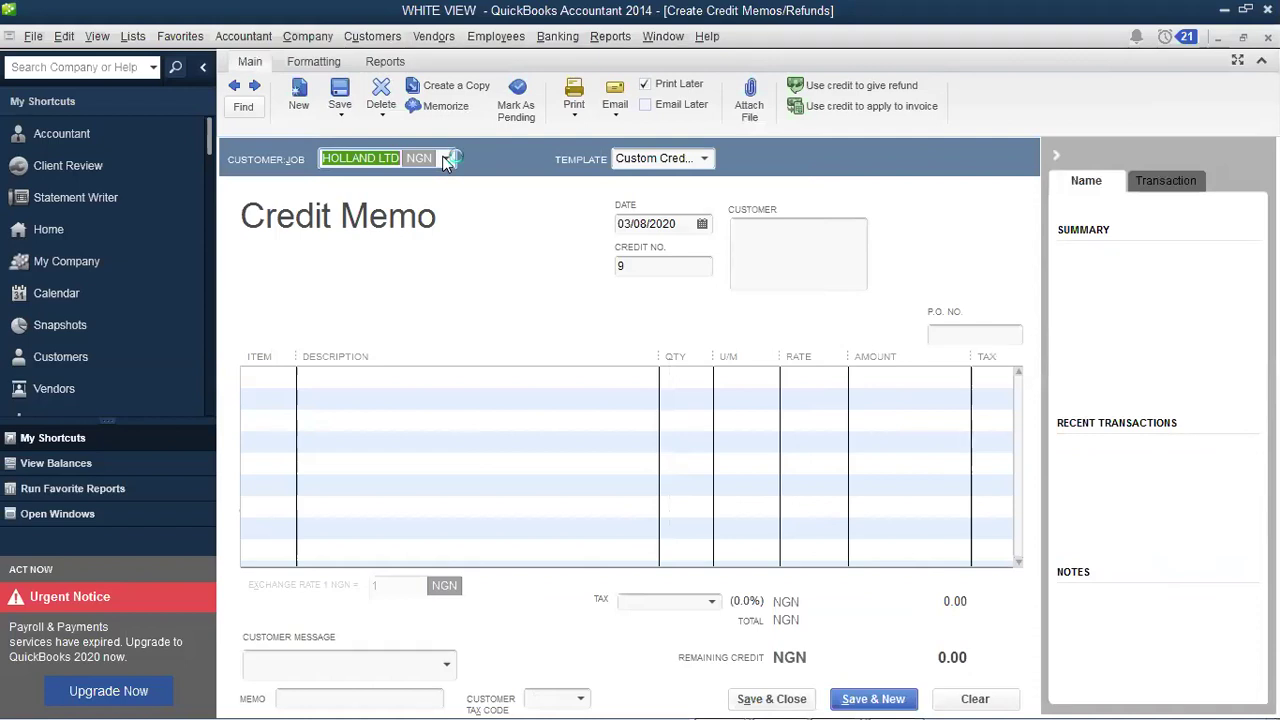
left_click(704, 226)
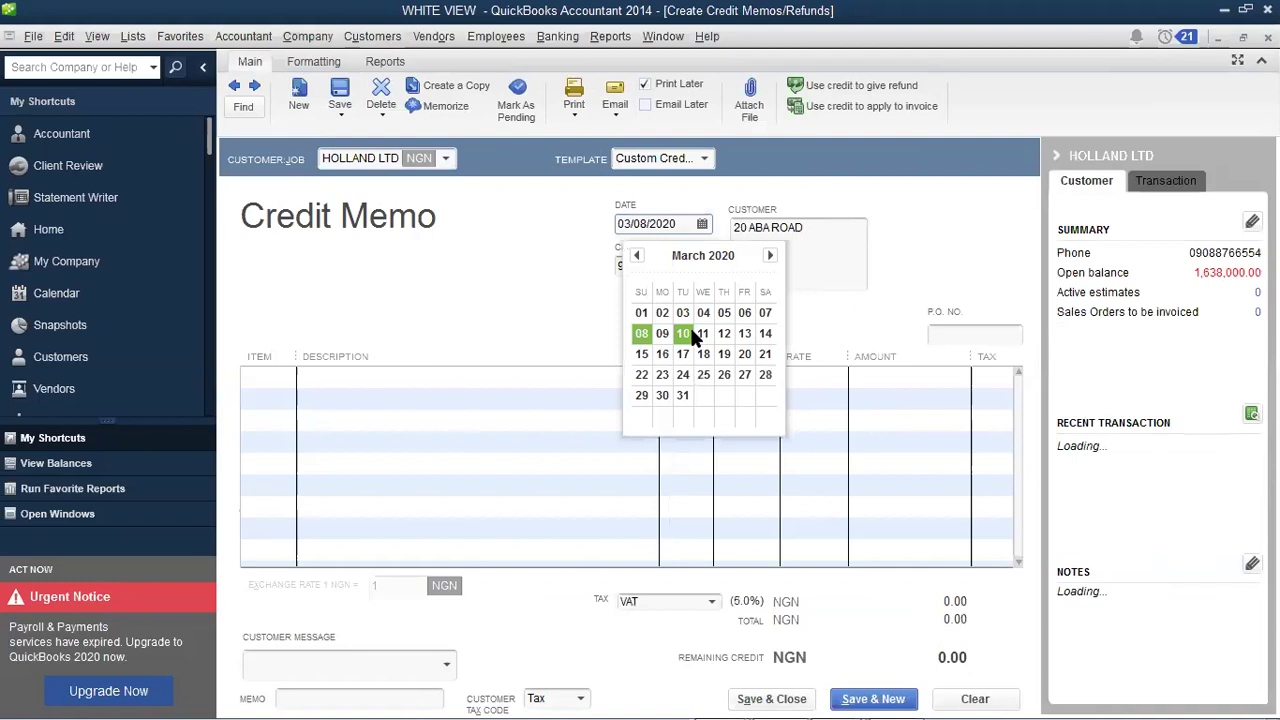
left_click(684, 334)
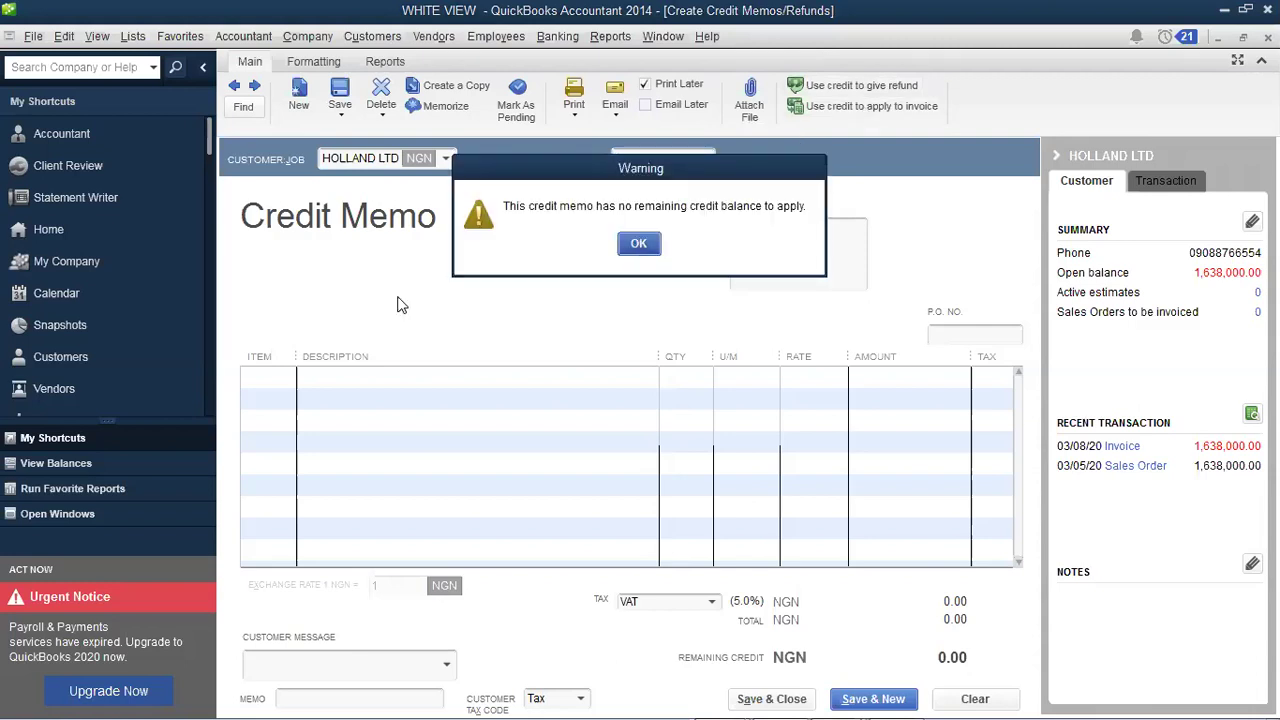
key("Return")
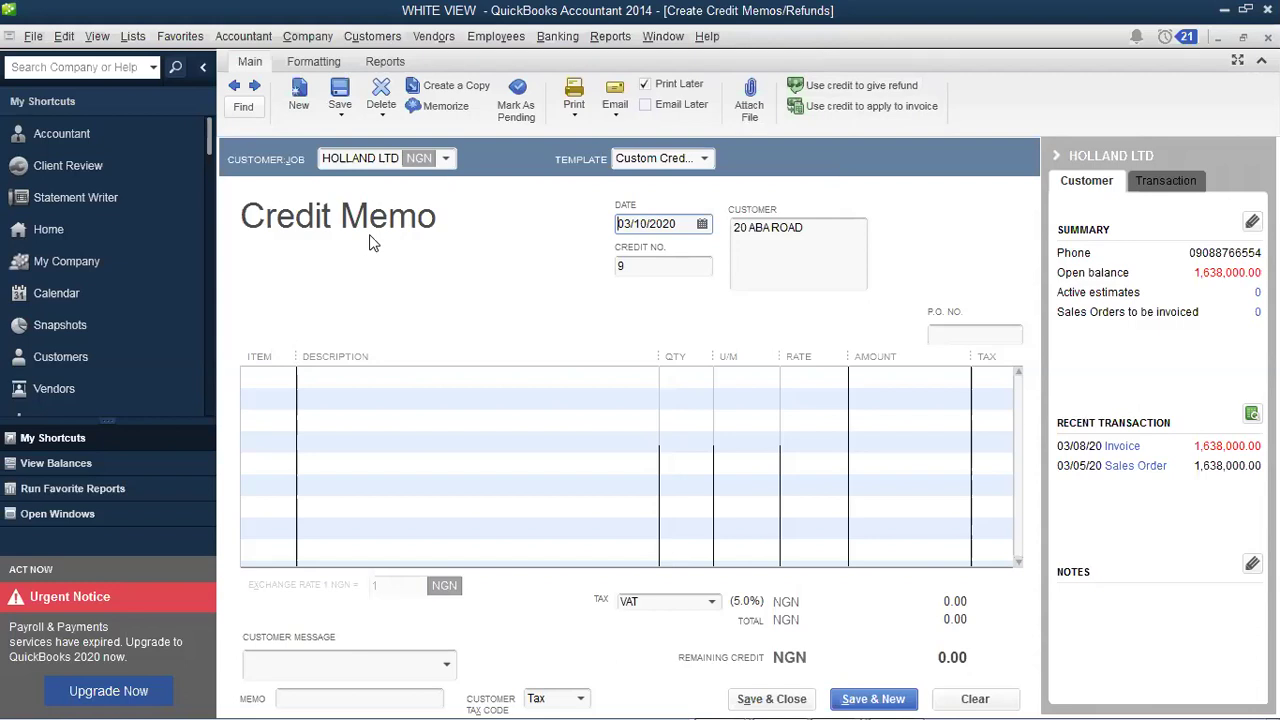
Step: Set the credit memo's first line to one HP LAPTOP- PAVALION at 180,000.00, totalling 189,000.00
left_click(281, 378)
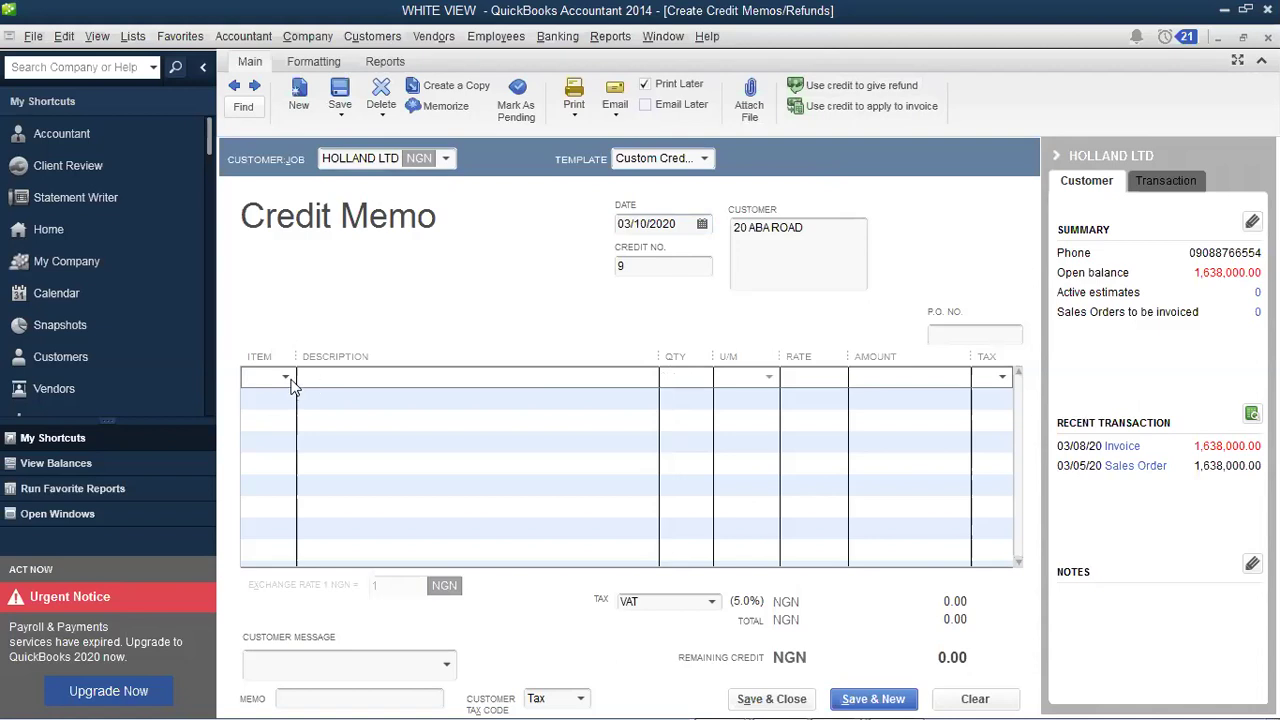
key("alt+Down")
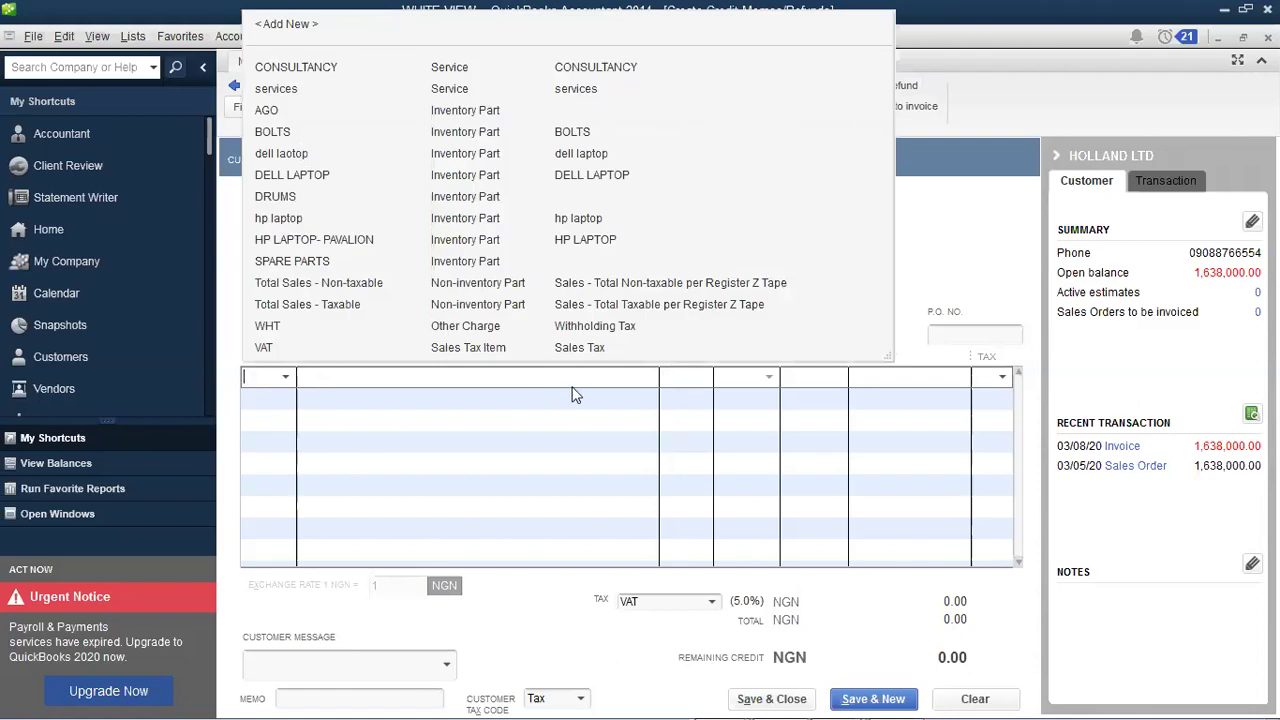
key("Return")
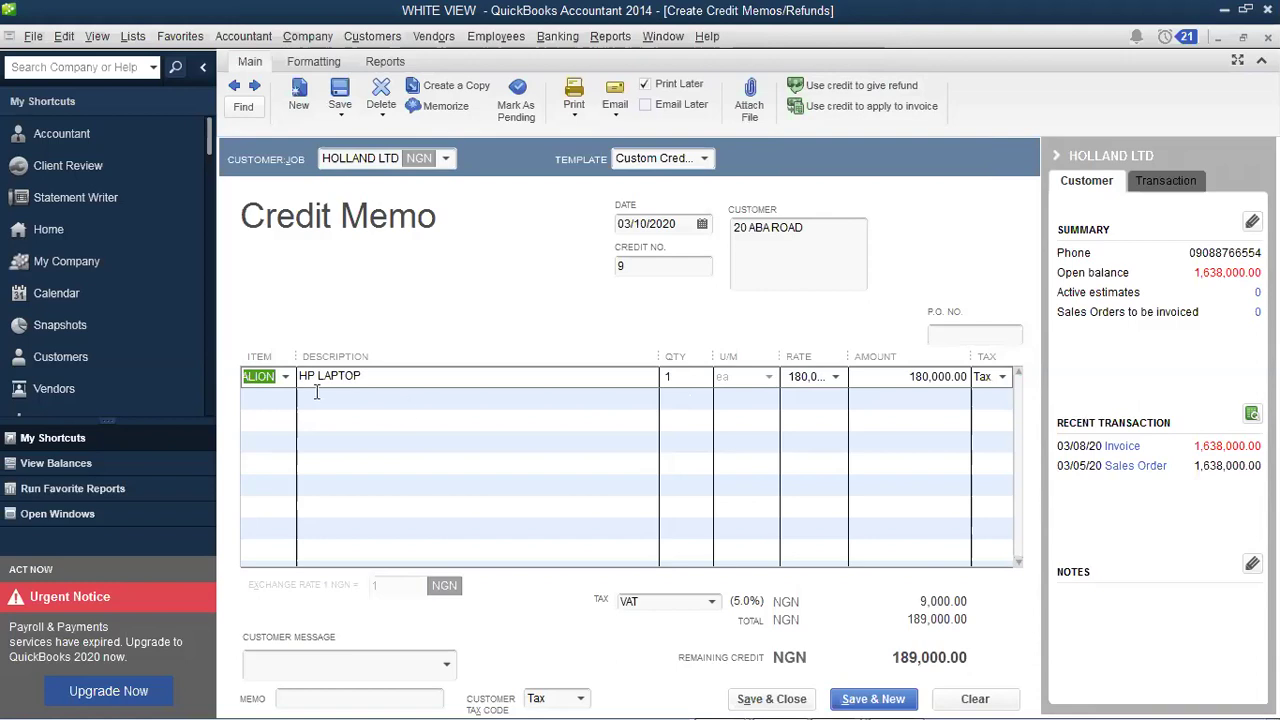
left_click(285, 377)
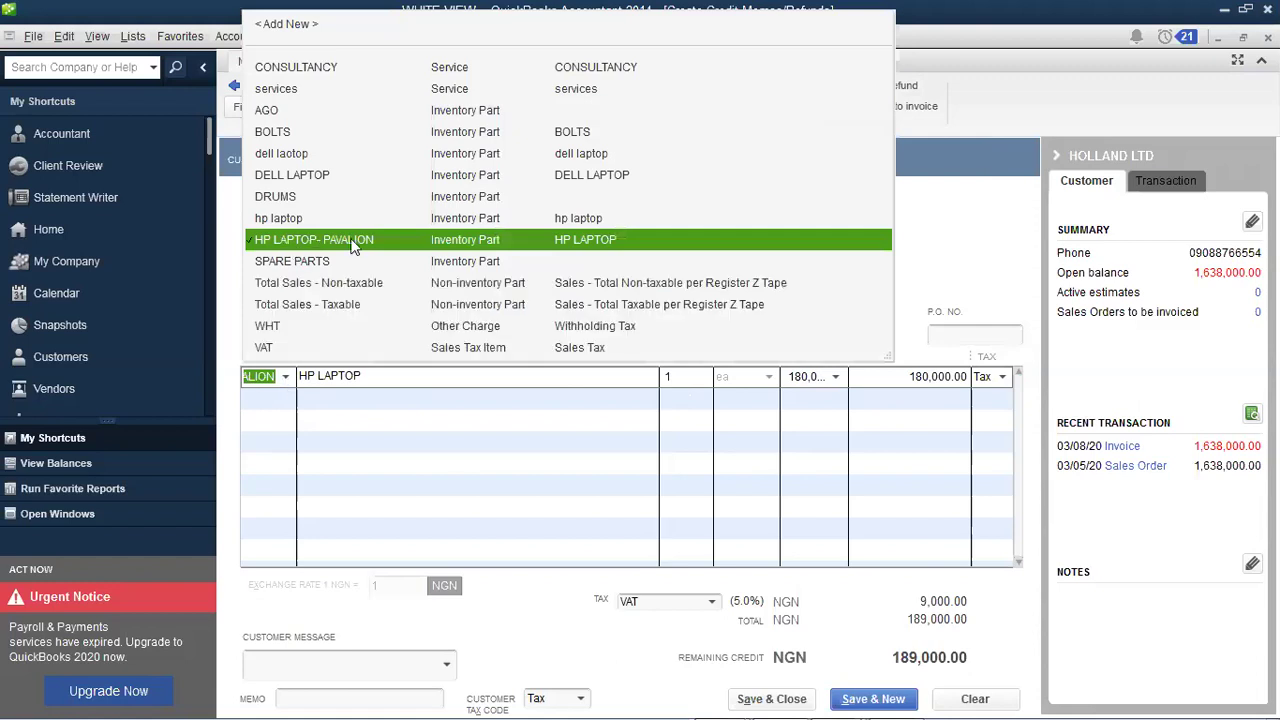
left_click(286, 378)
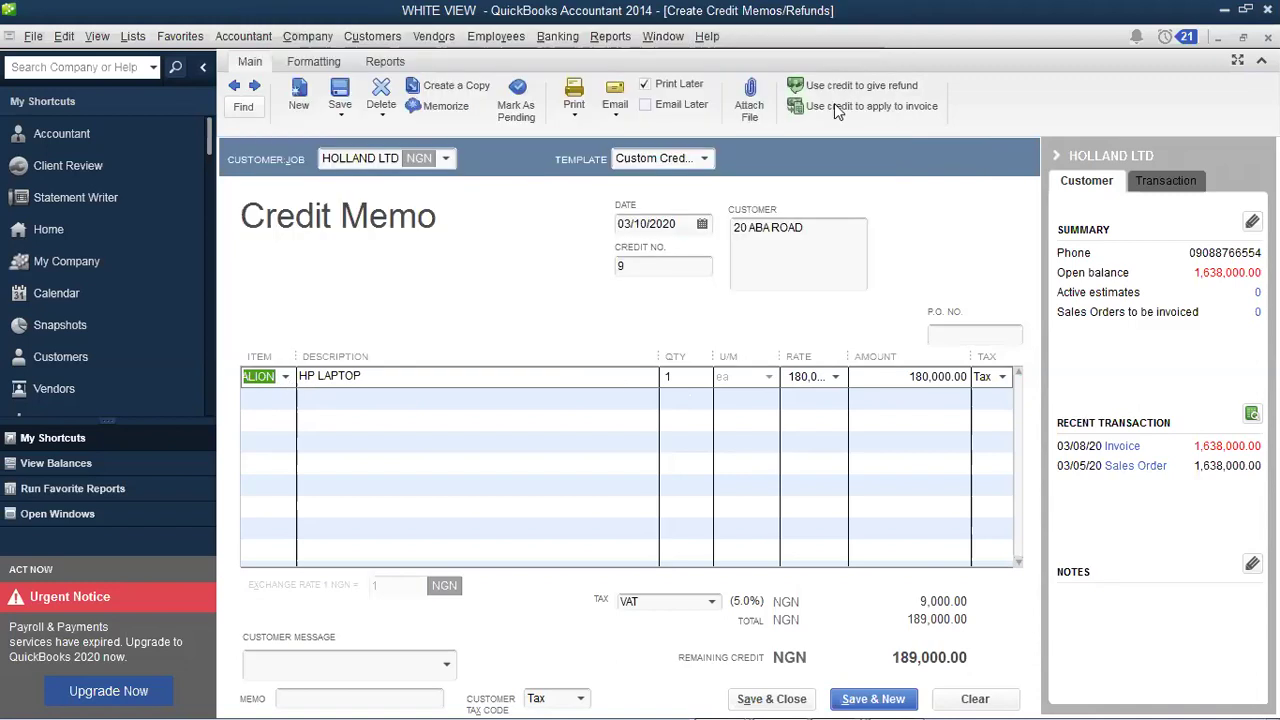
left_click(286, 378)
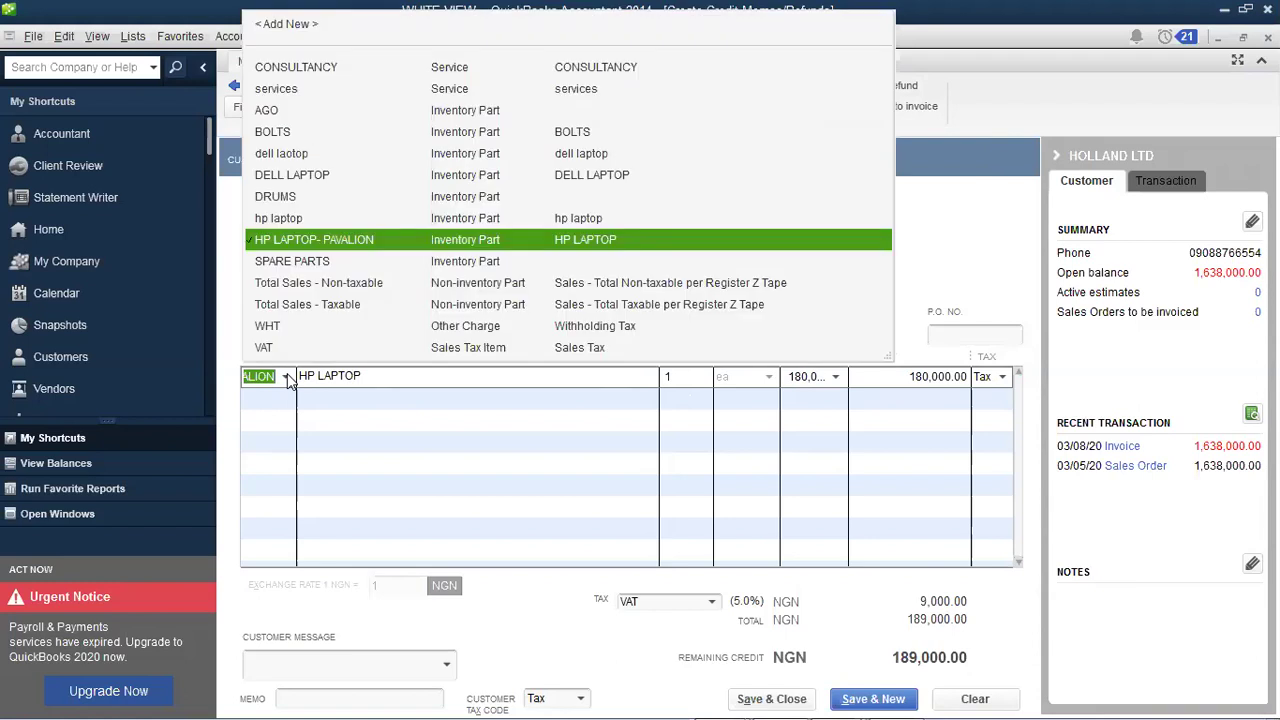
left_click(287, 378)
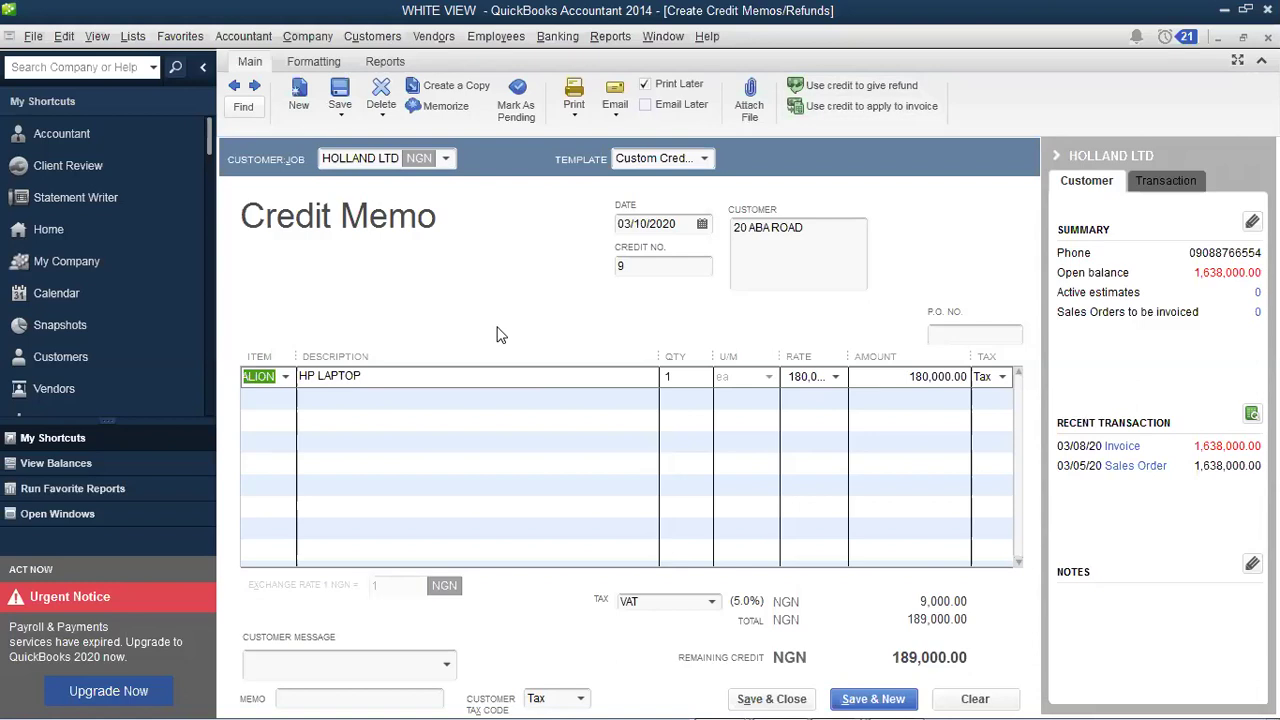
left_click(284, 379)
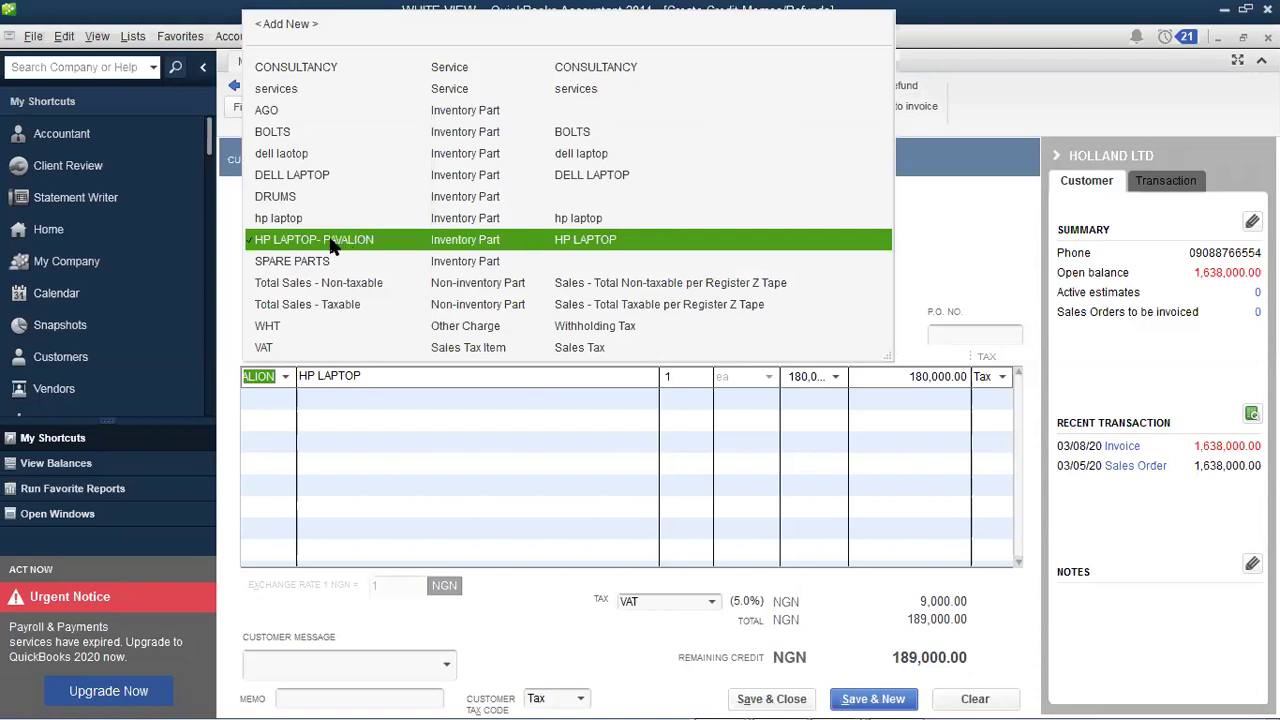
left_click(377, 375)
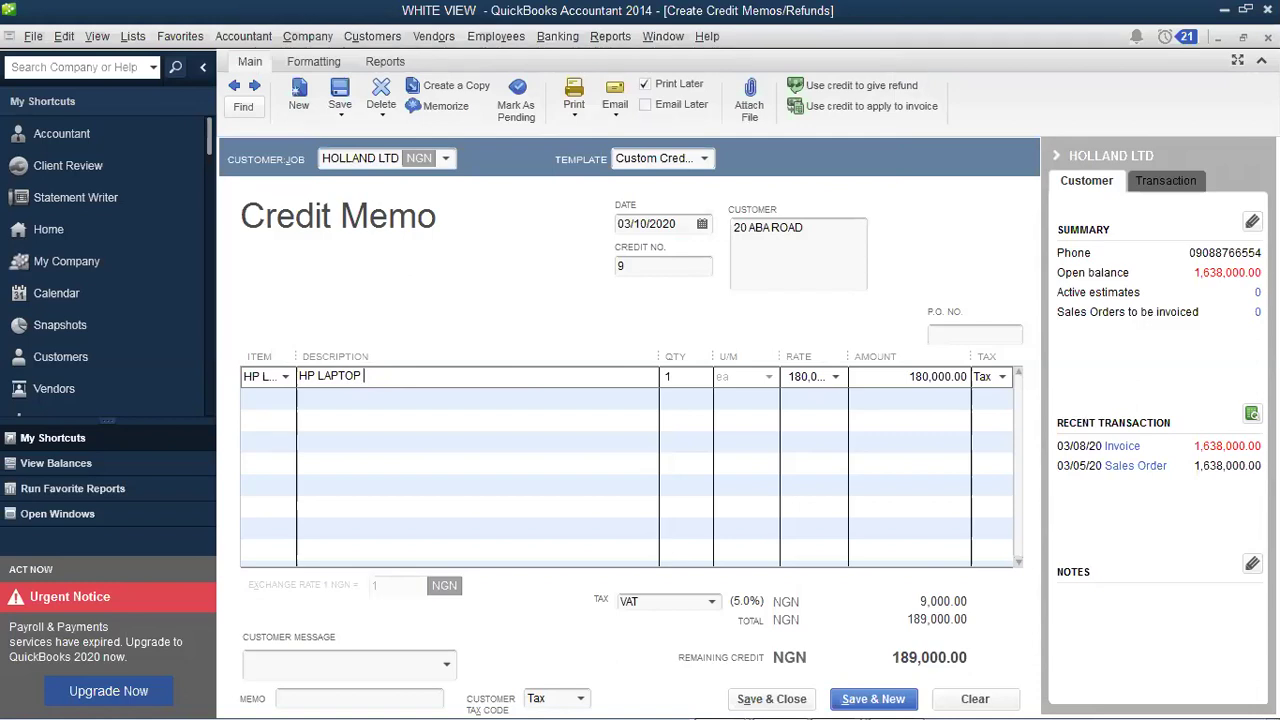
Step: Correct the line description to PAVILION, then choose to apply the 189,000.00 credit to an invoice
type("PAVILION")
key("Tab")
key("Tab")
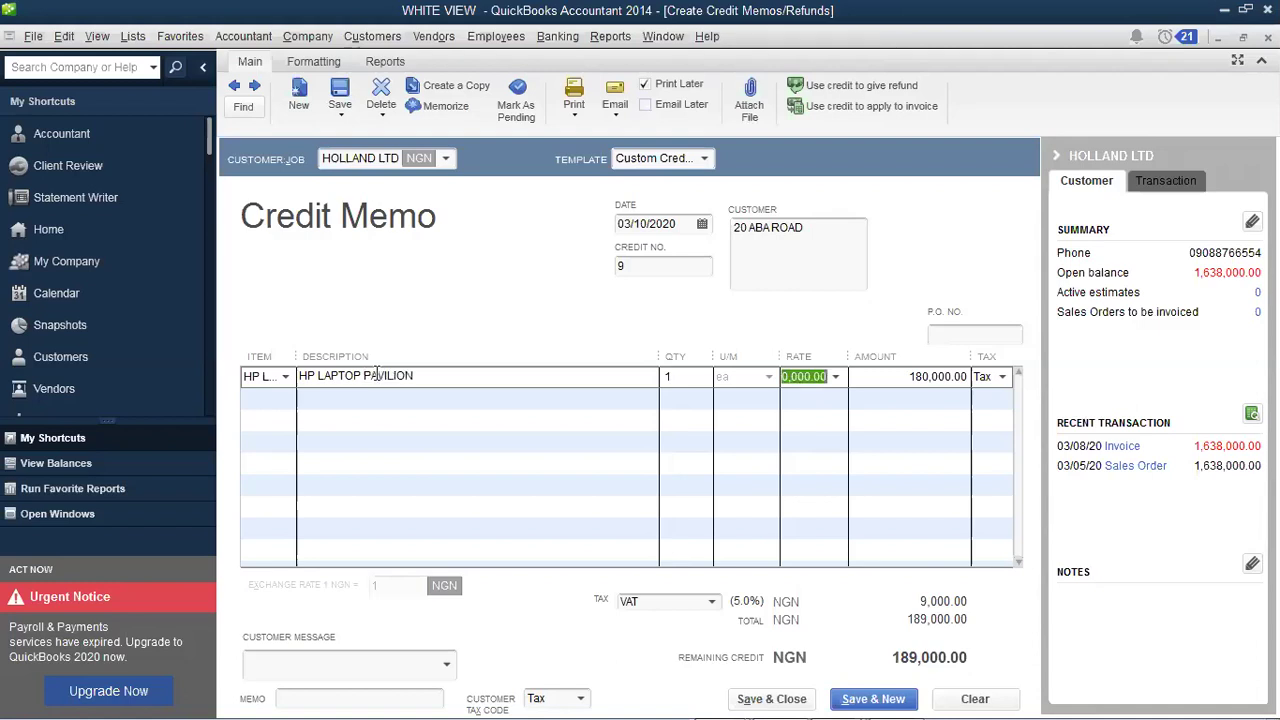
key("Tab")
key("Tab")
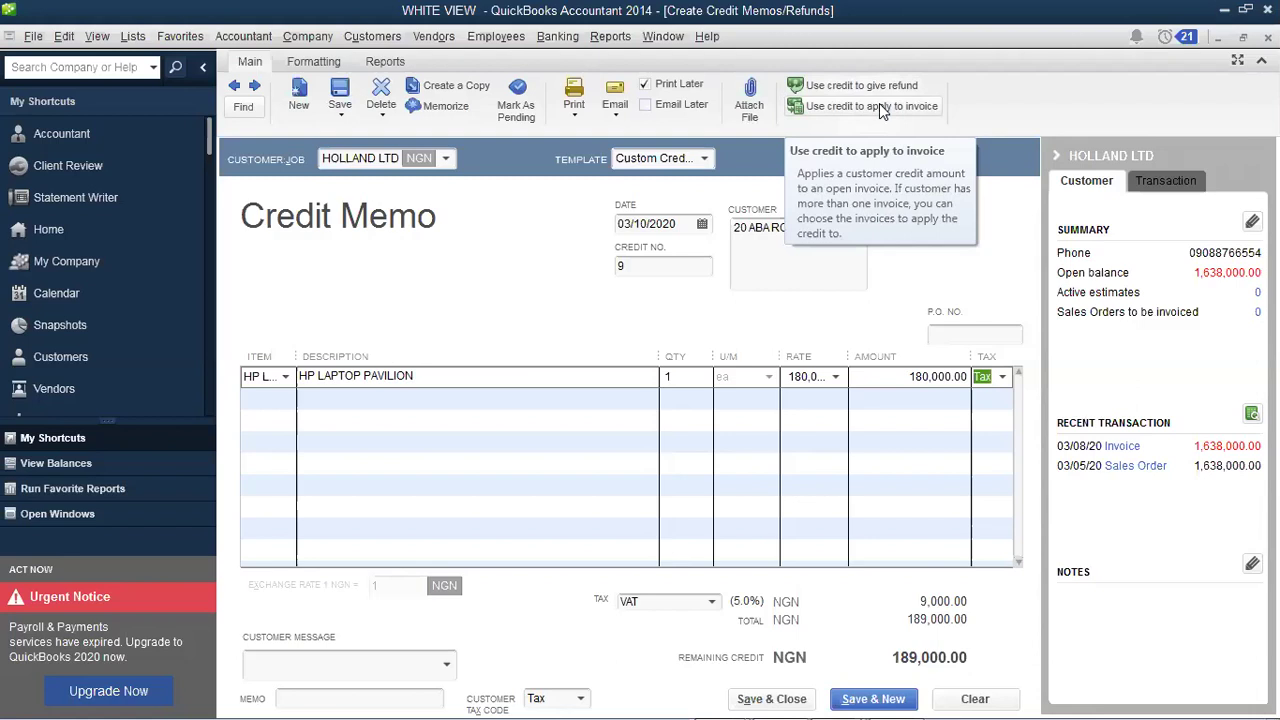
left_click(879, 106)
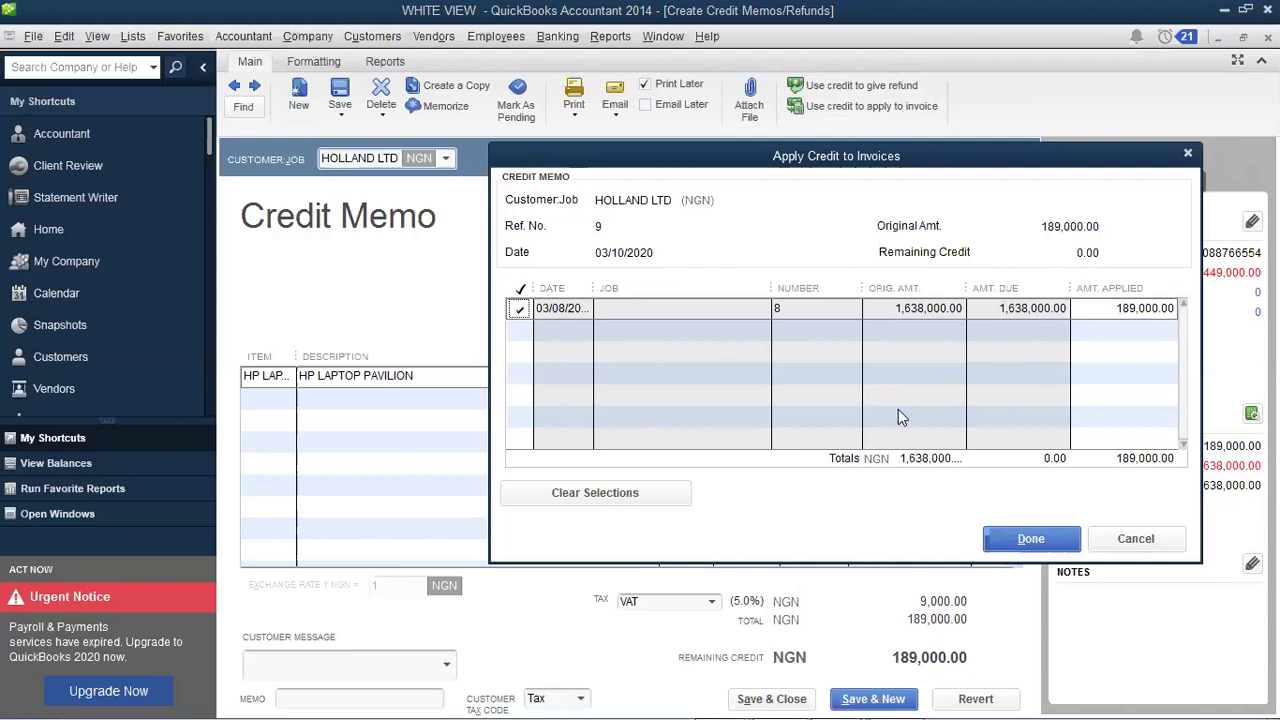
Step: Confirm the full 189,000.00 credit applied to invoice 8
left_click(1012, 540)
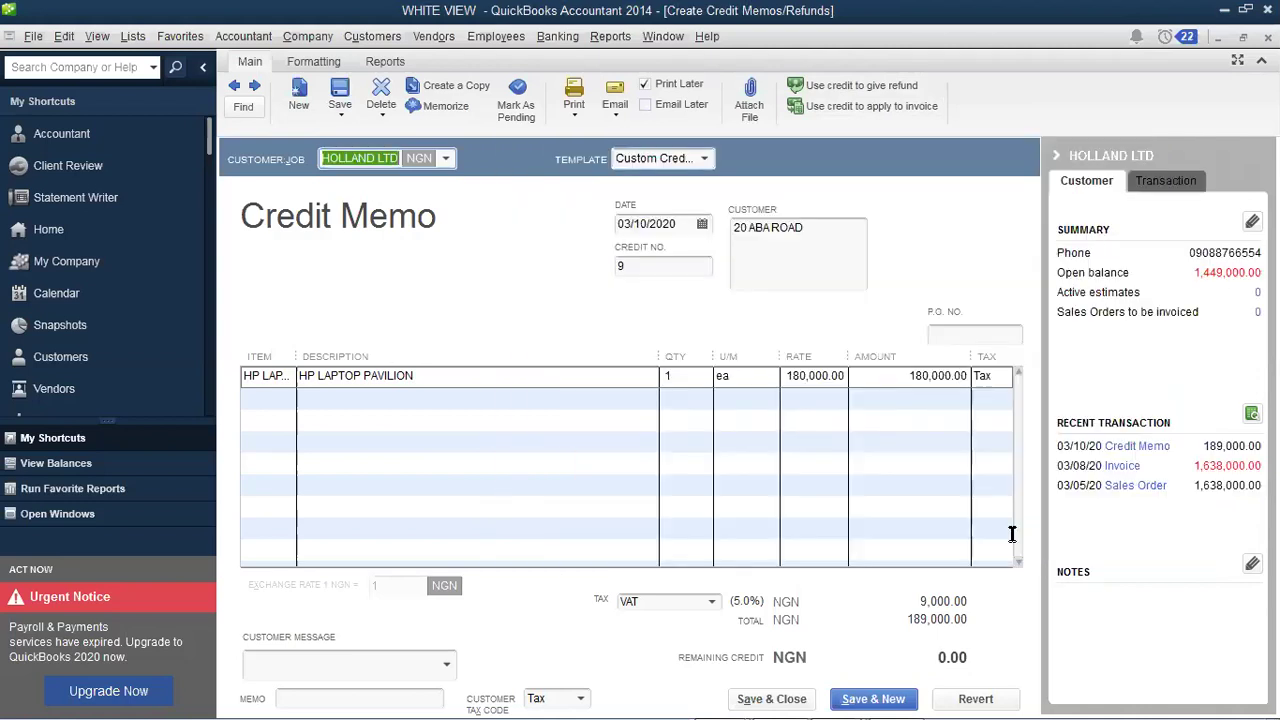
Step: Save the credit memo, then widen Balance Total and narrow Name so 1,449,000.00 shows fully
left_click(785, 698)
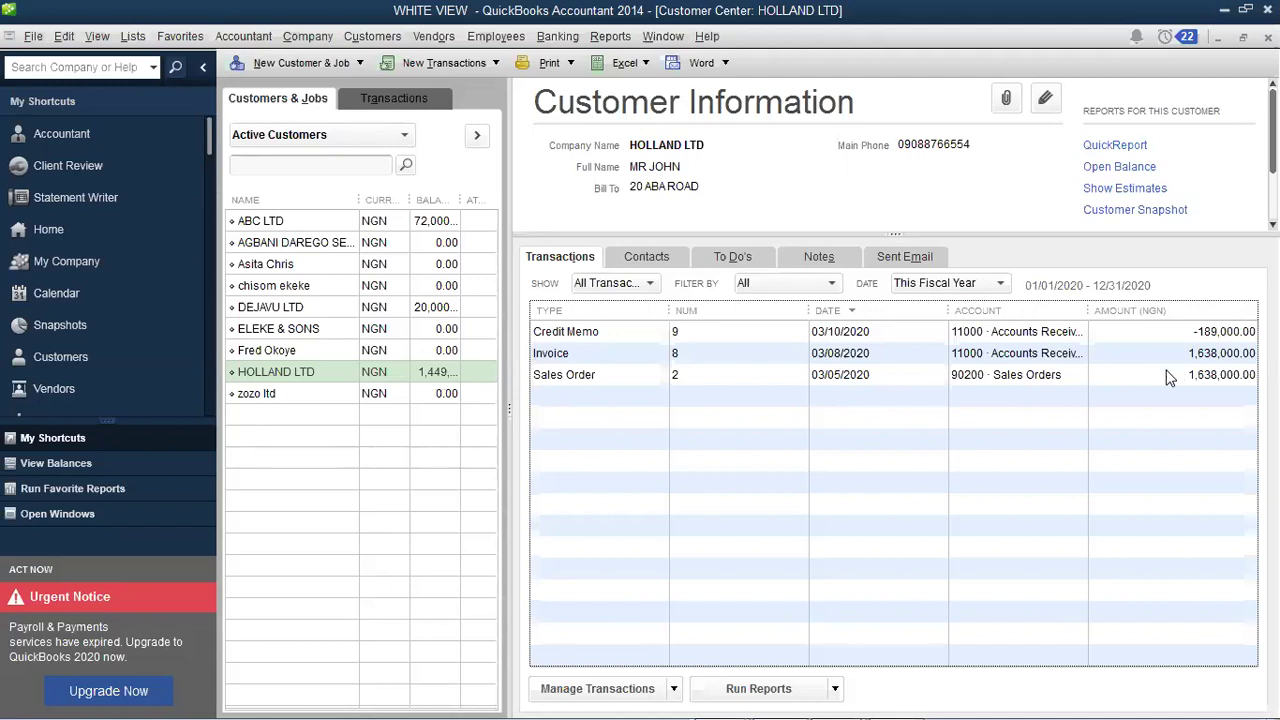
left_click_drag(462, 200, 503, 201)
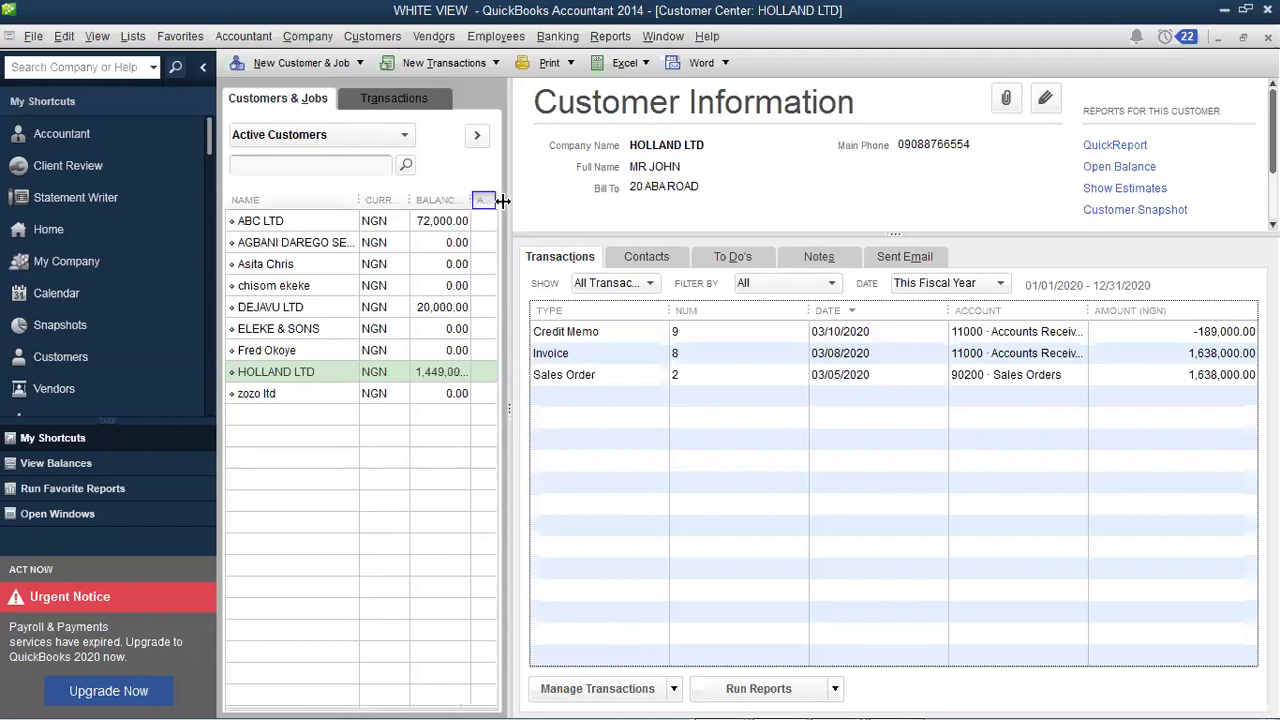
left_click_drag(332, 196, 381, 199)
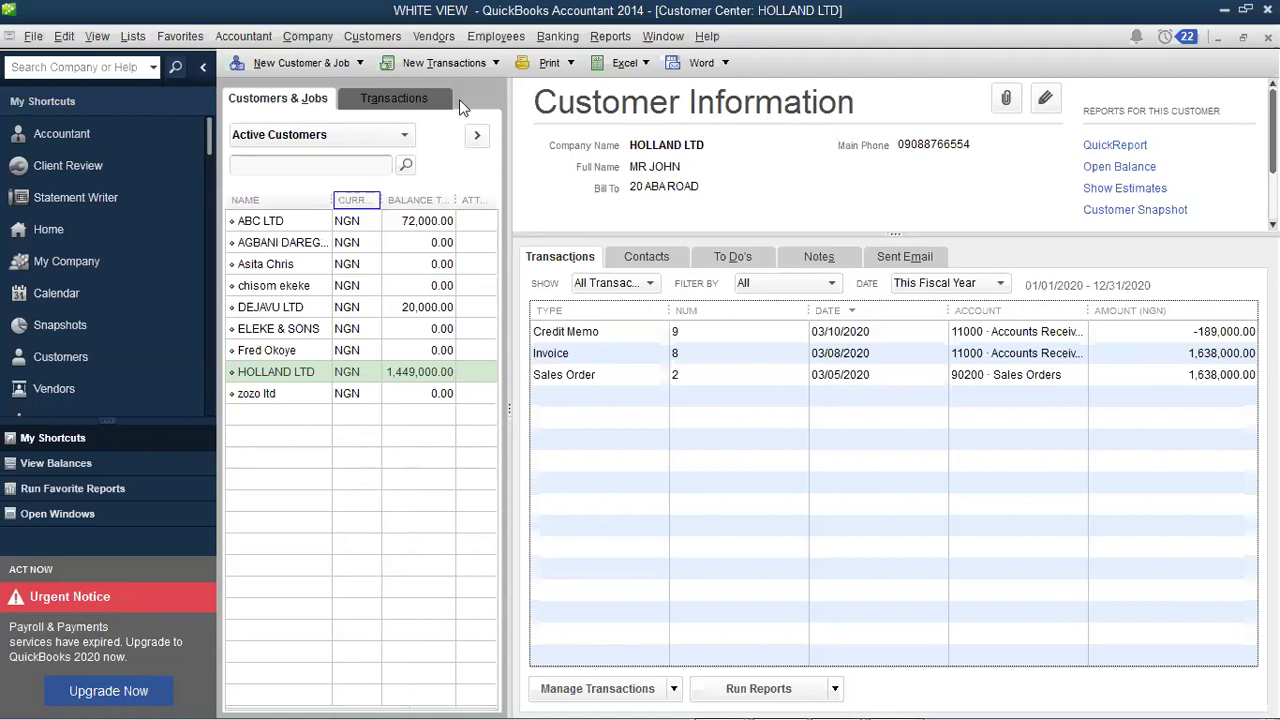
Step: Open HOLLAND LTD's credit memo 9 from the transactions list
double_click(937, 332)
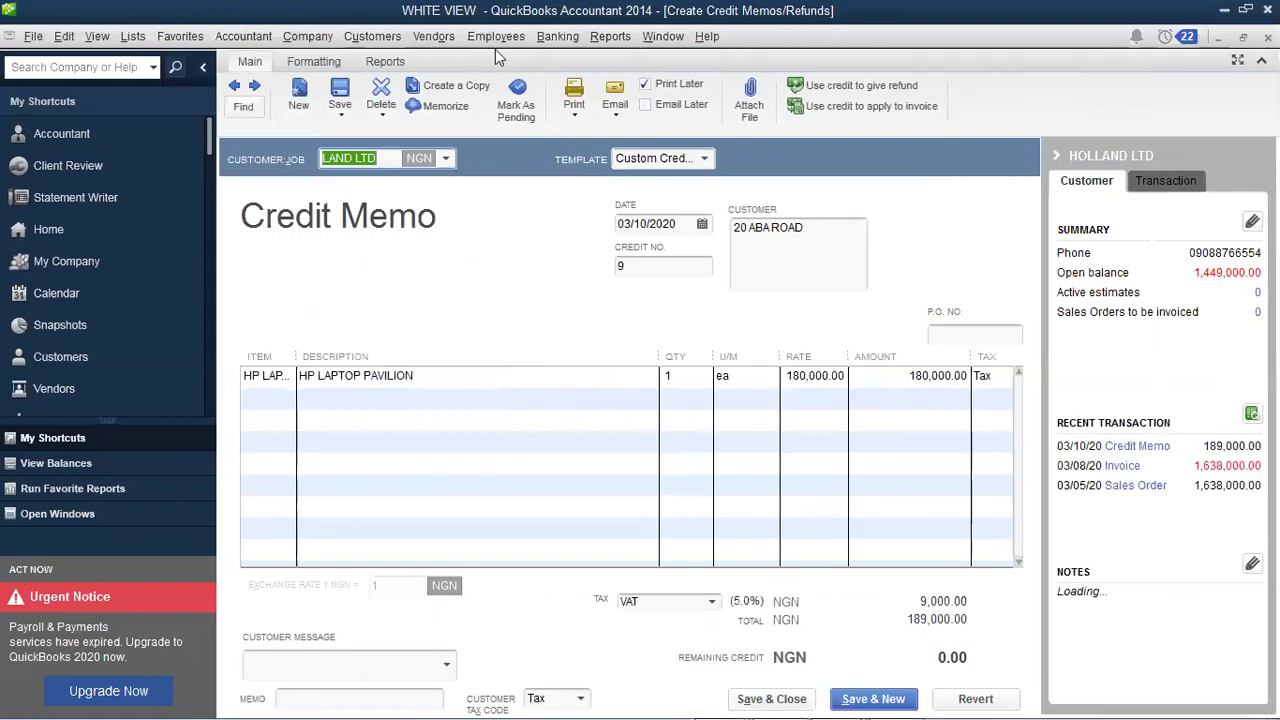
left_click(378, 37)
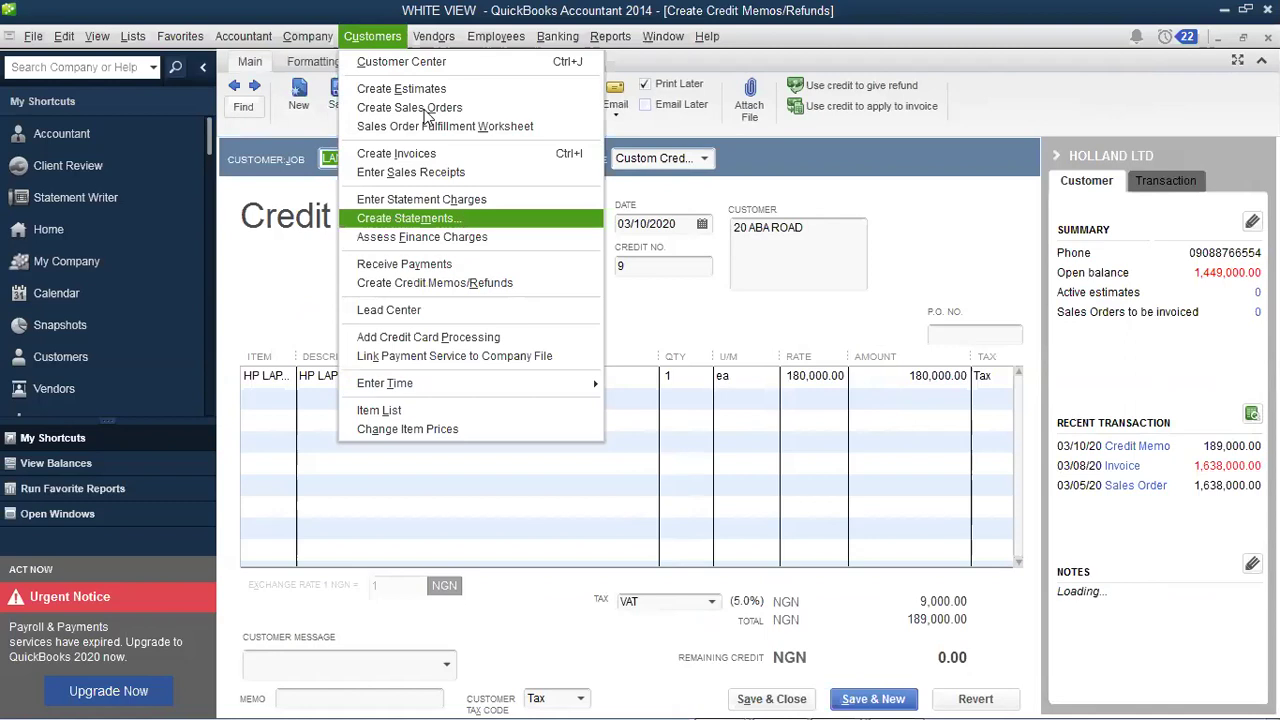
key("Right")
key("Left")
key("Return")
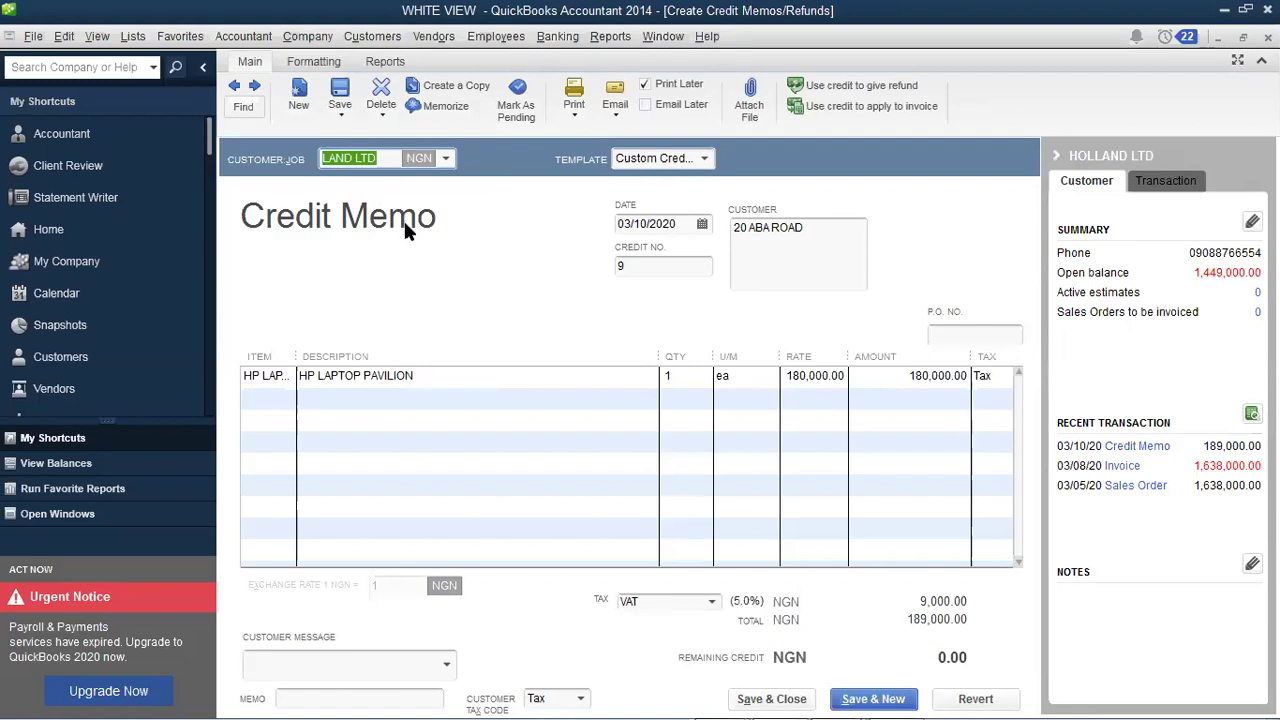
Step: Check the credit memo date remains March 10, 2020 via the calendar
left_click(702, 224)
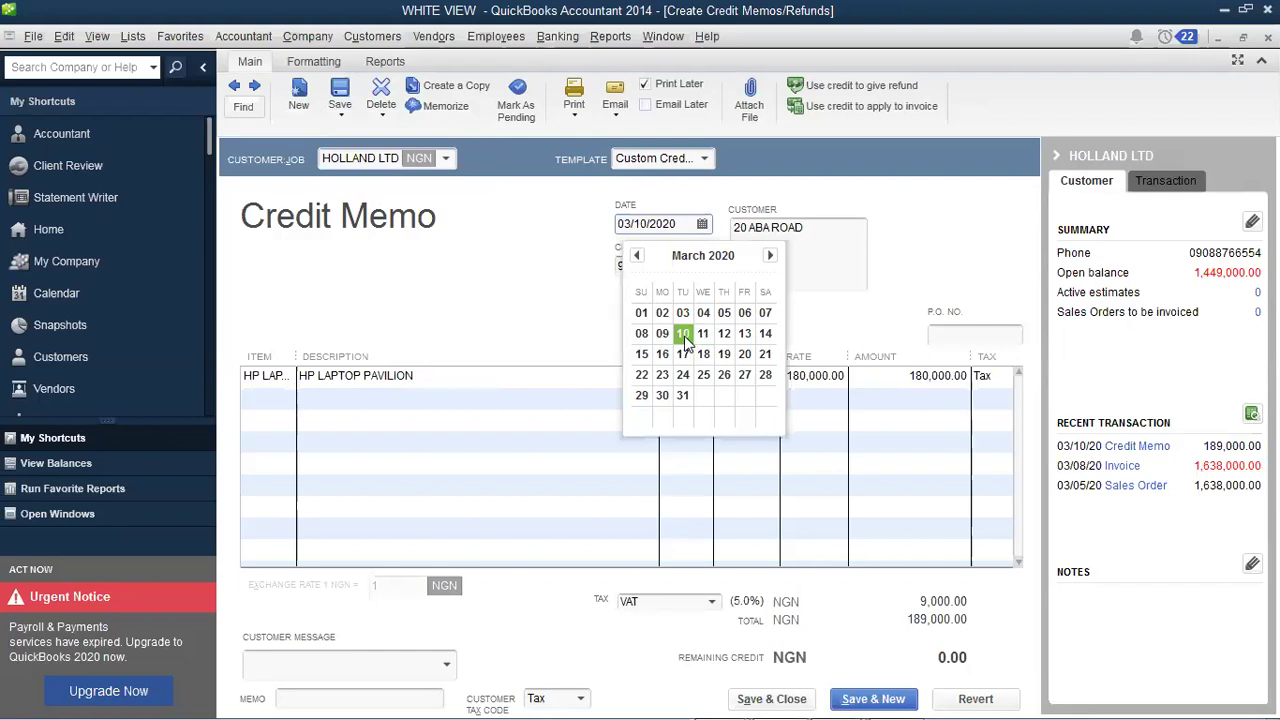
left_click(683, 334)
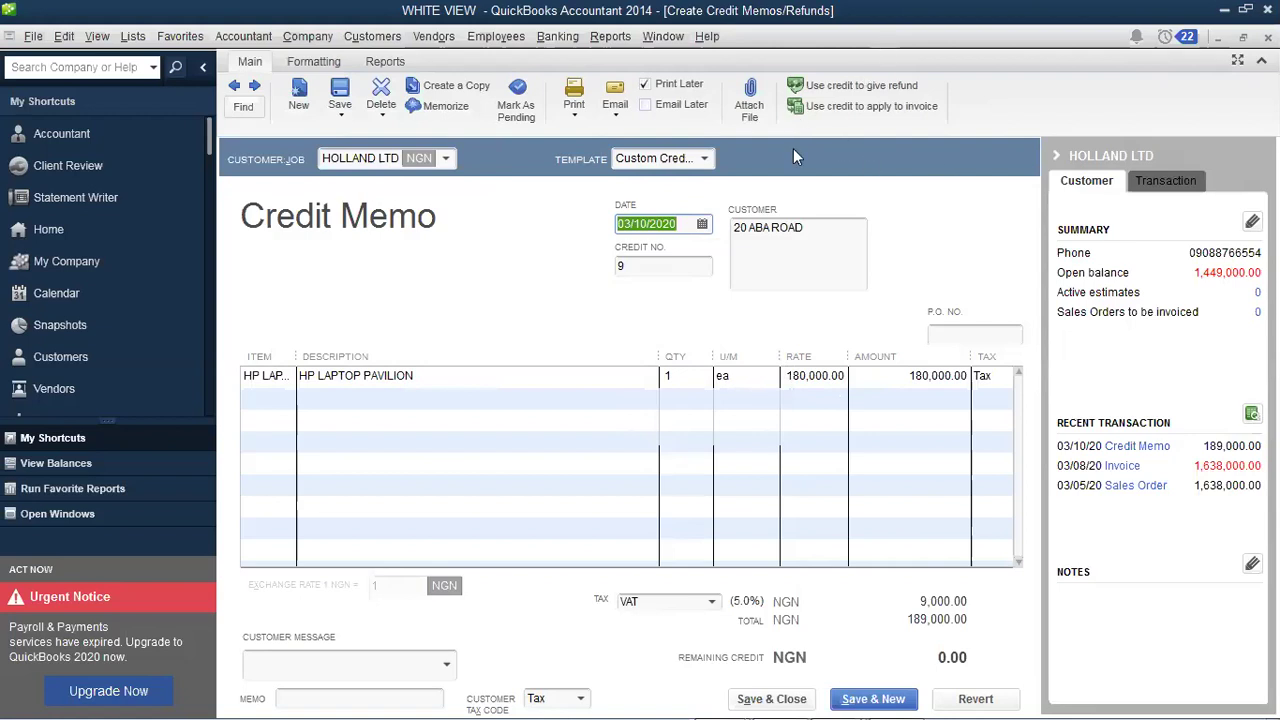
left_click(838, 85)
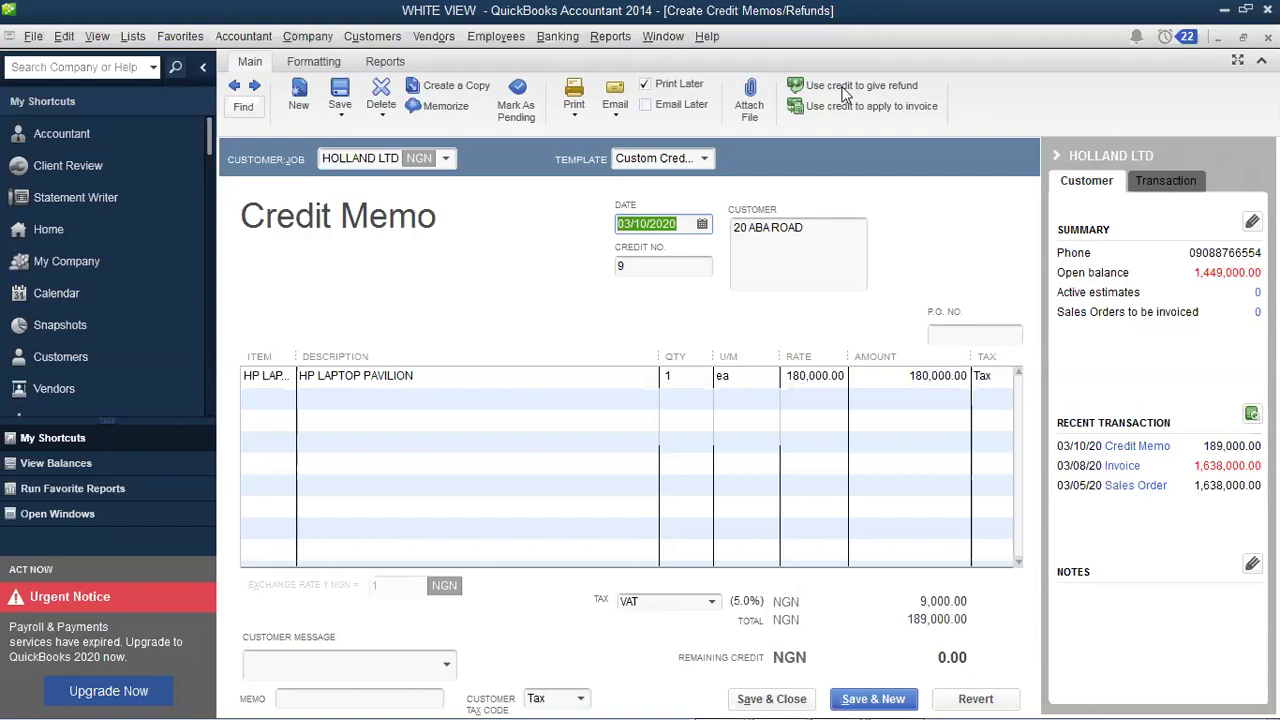
left_click(637, 240)
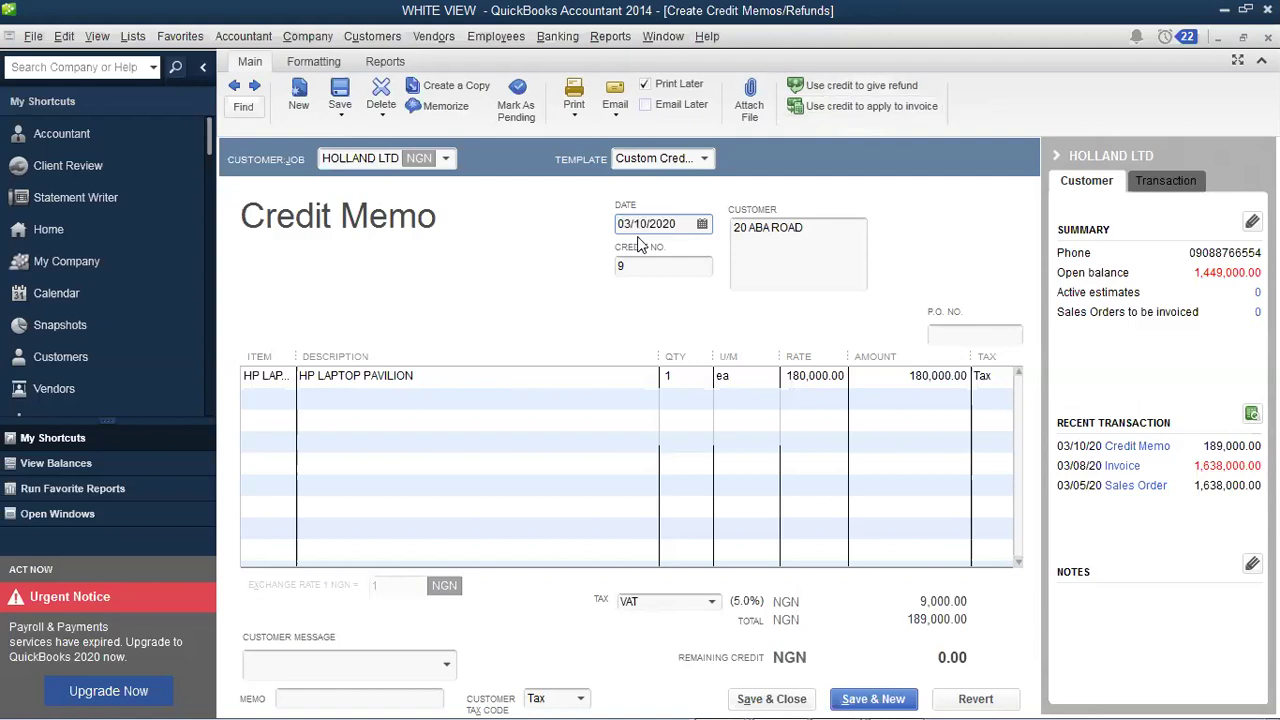
left_click(638, 241)
Step: Save credit memo 9 and view HOLLAND LTD's 2020 transactions as a report
left_click(760, 697)
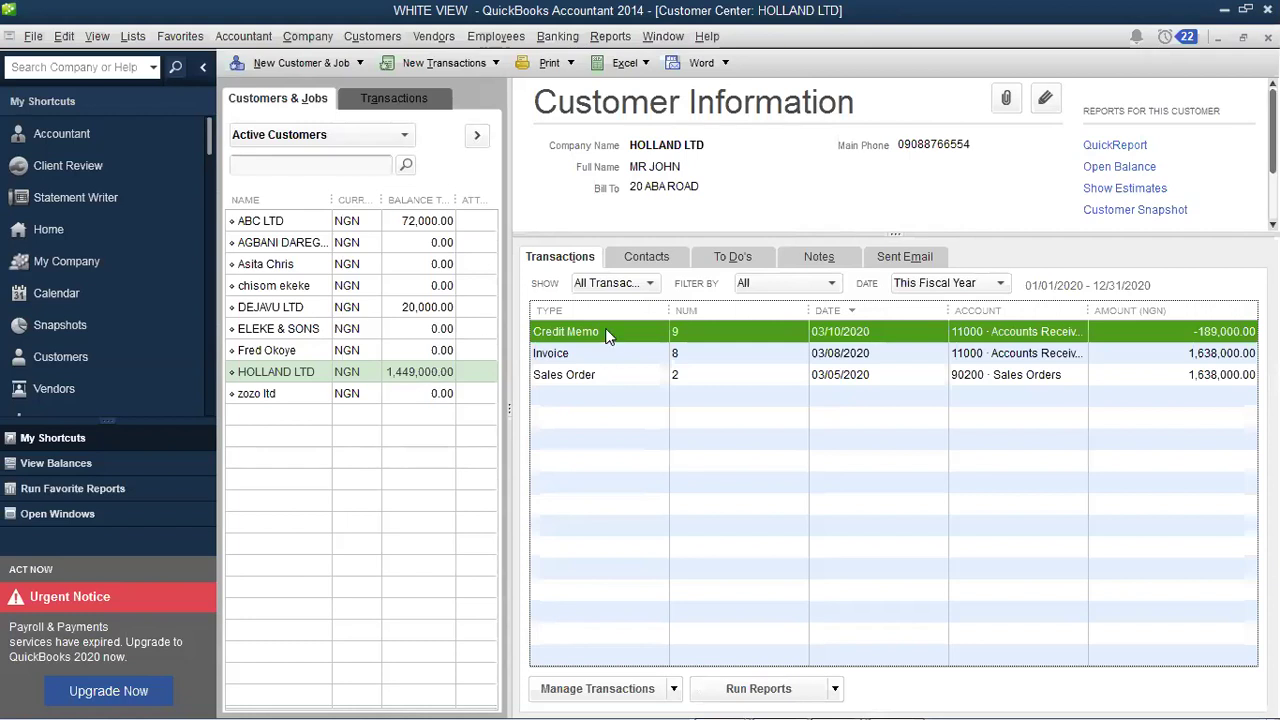
left_click(645, 283)
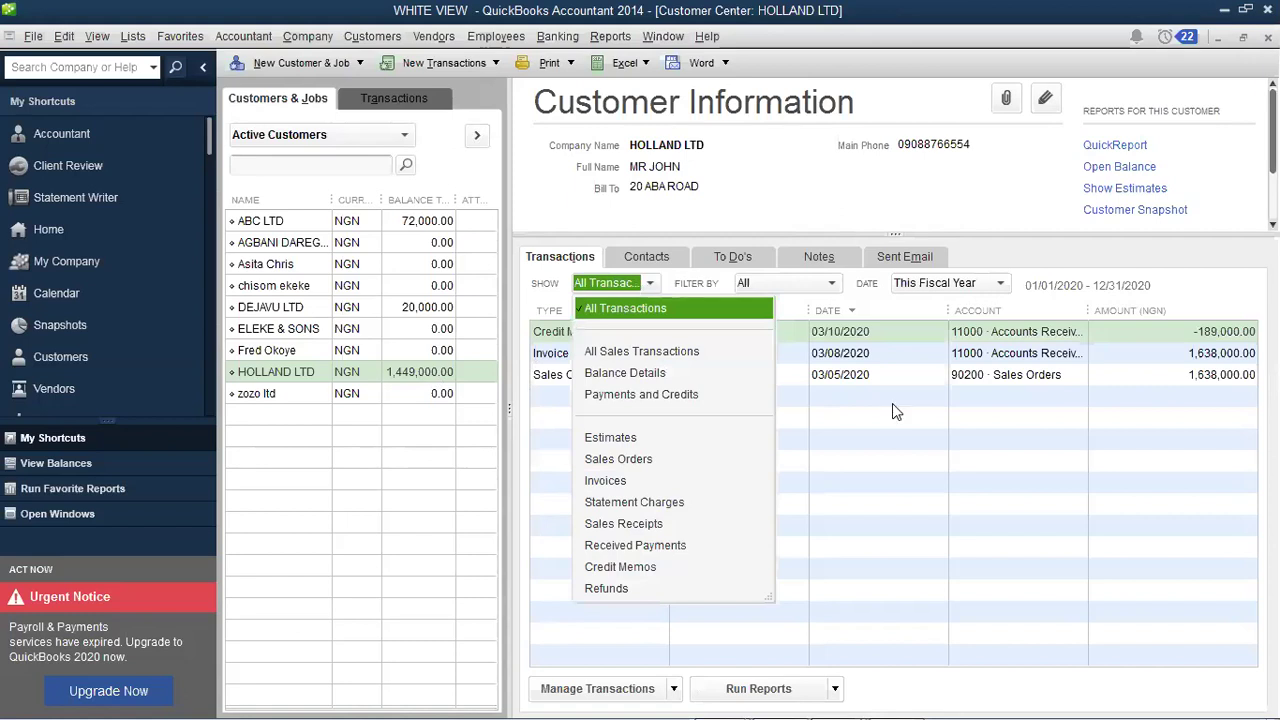
left_click(800, 598)
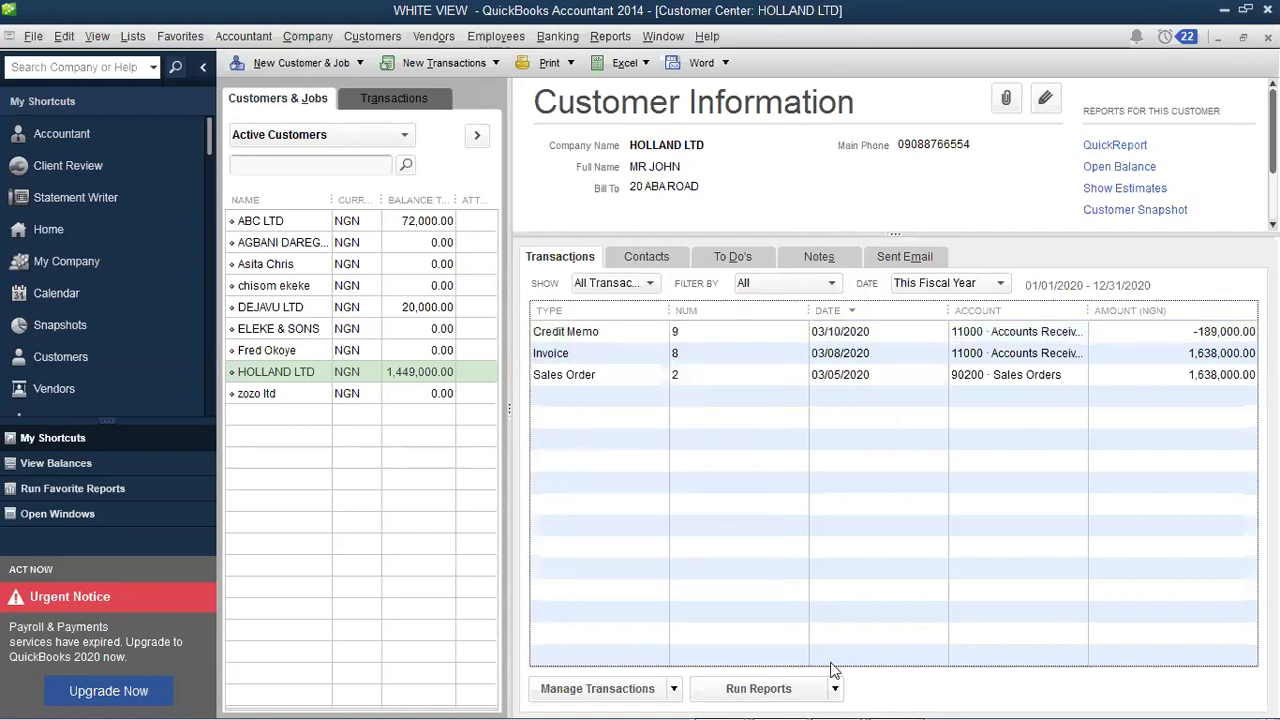
left_click(836, 689)
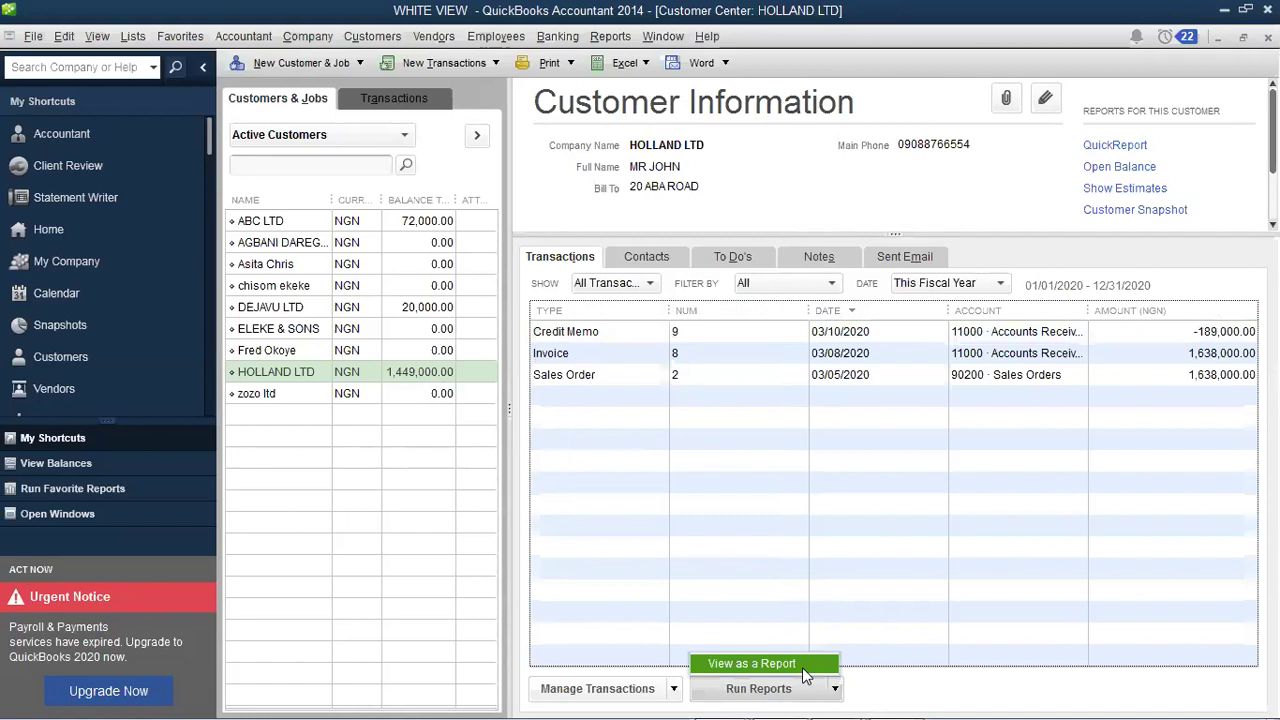
left_click(804, 663)
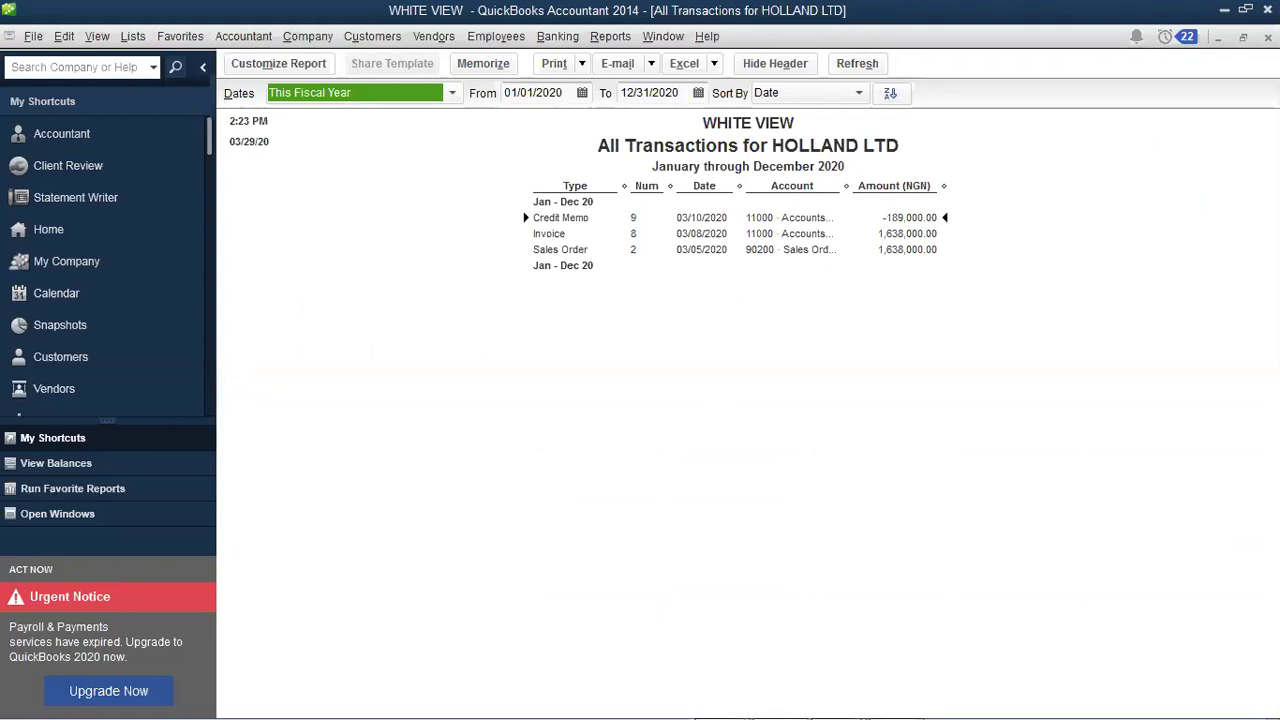
Step: Close the transactions report without memorizing, then review and close HOLLAND LTD's open balance report
key("Escape")
left_click(757, 358)
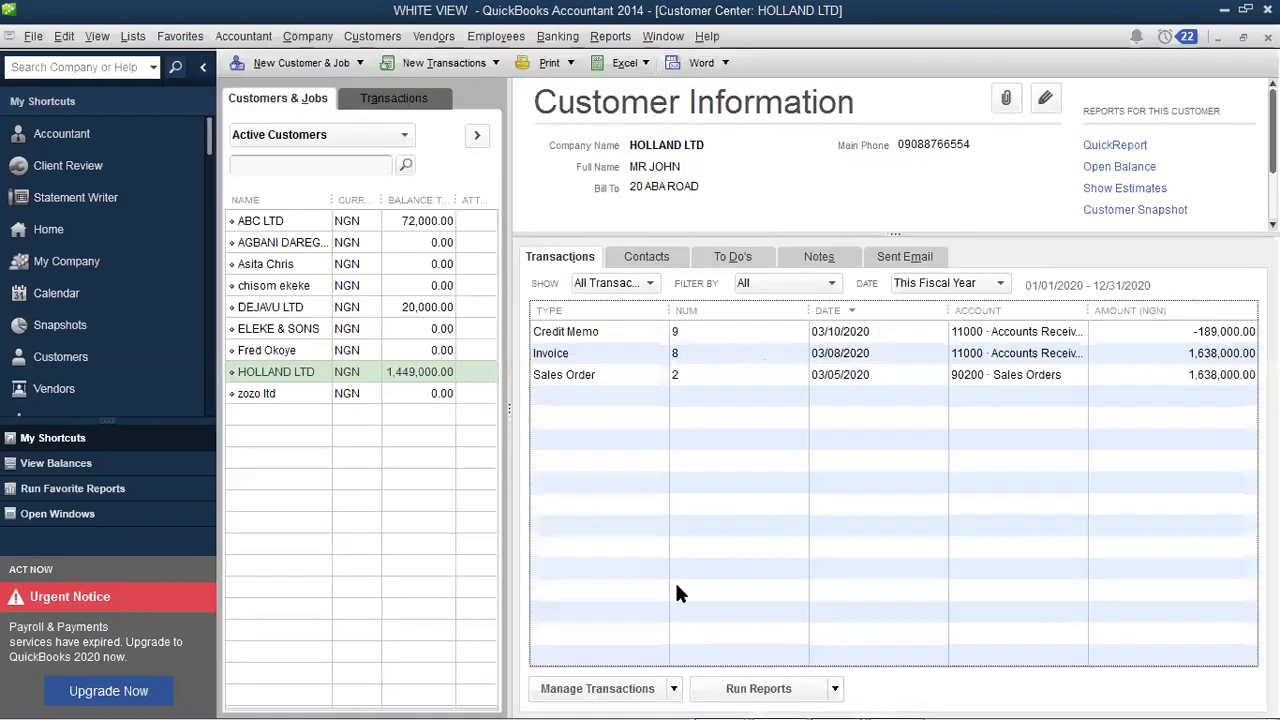
double_click(438, 372)
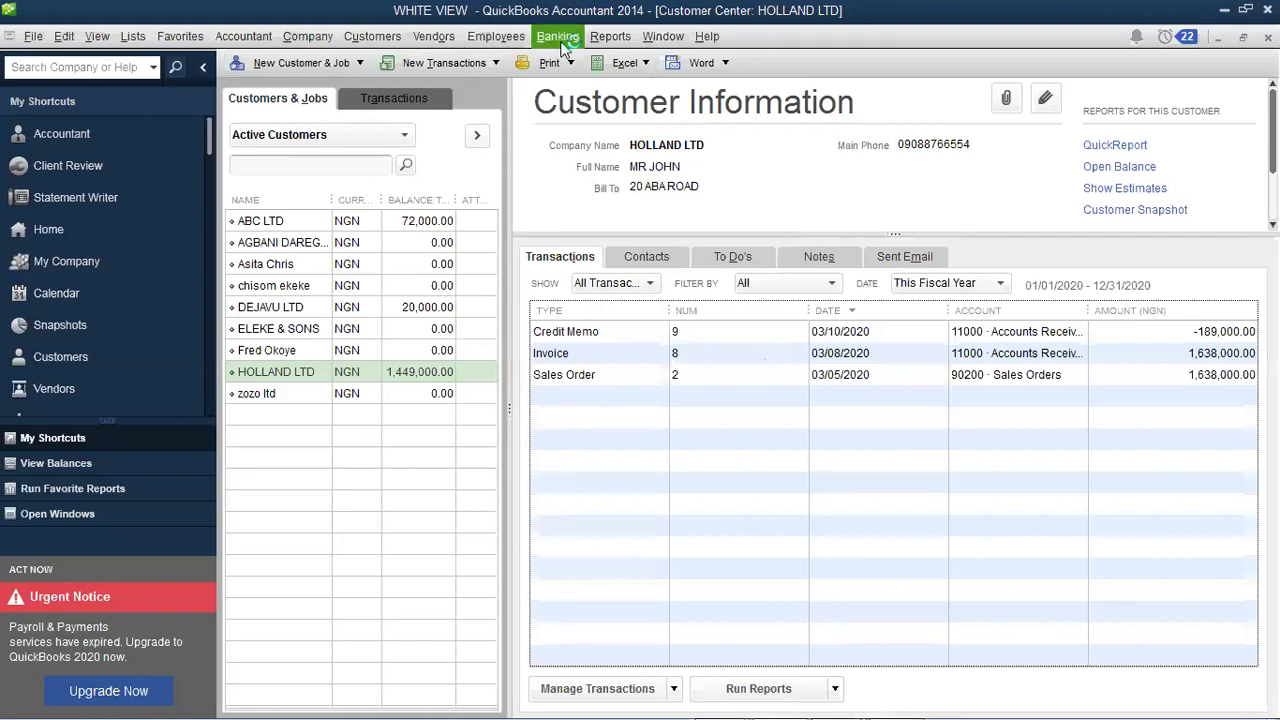
key("Right")
left_click(1106, 169)
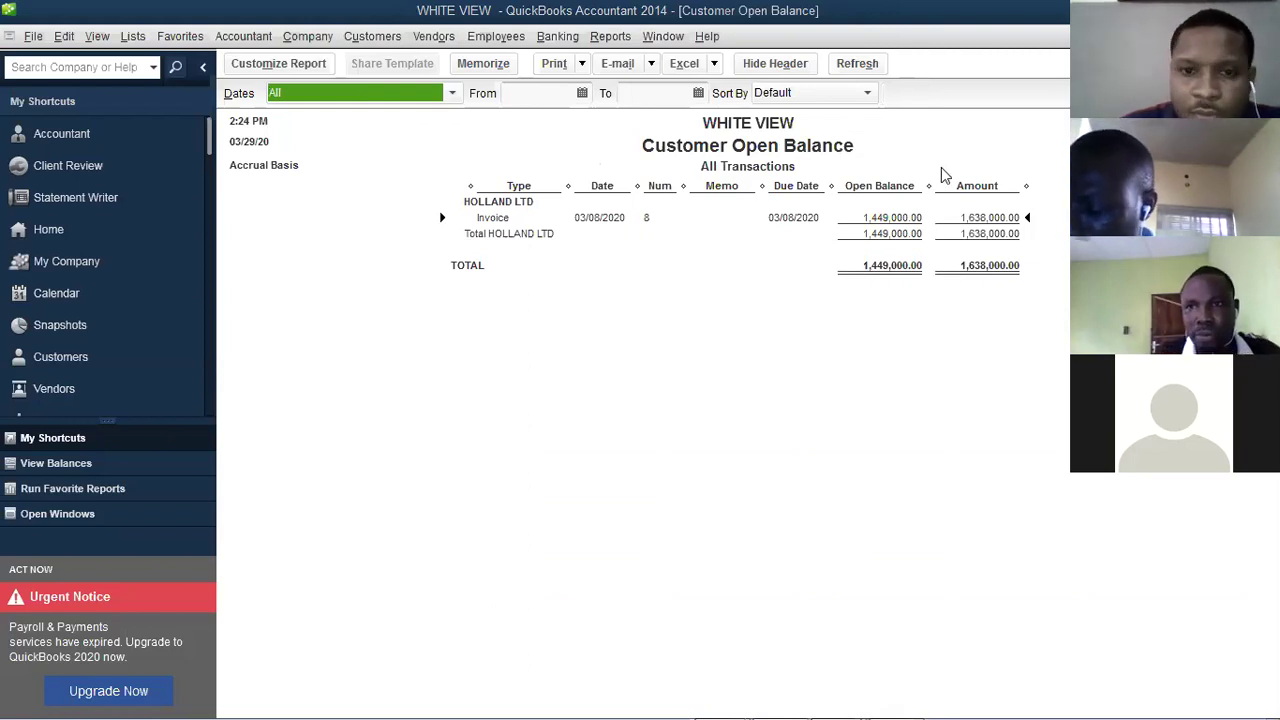
key("Escape")
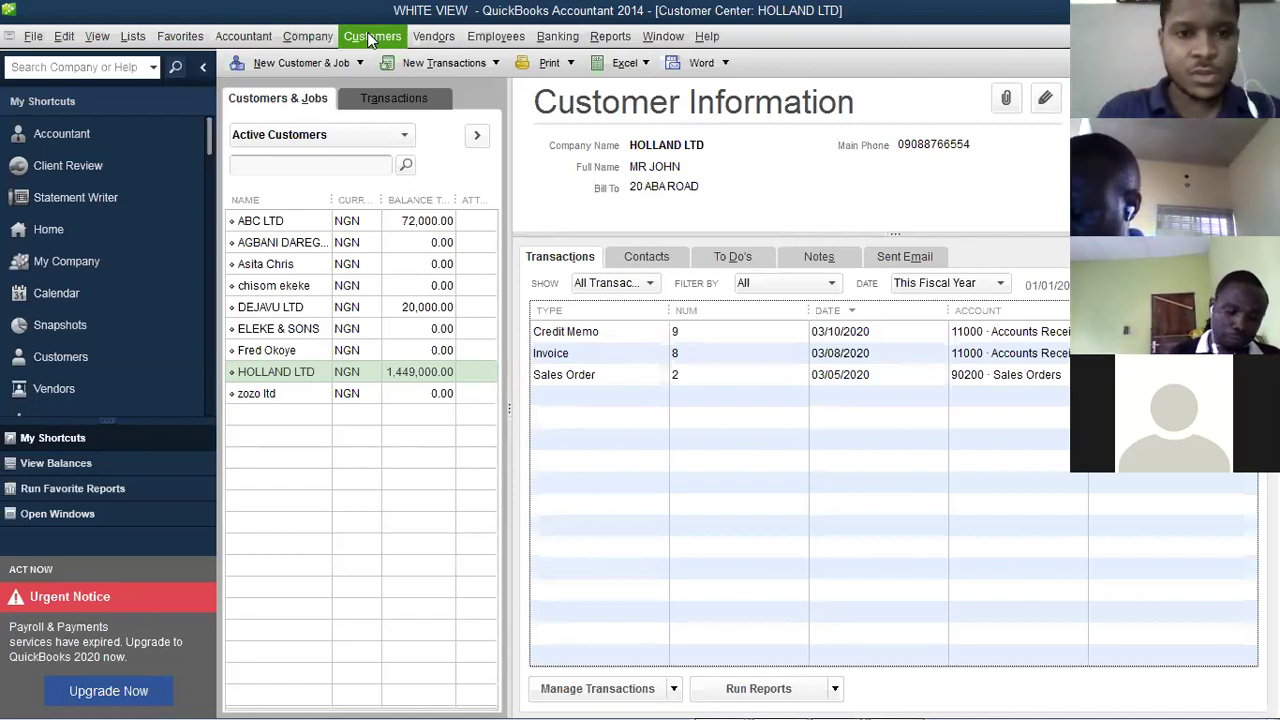
Step: Receive a HOLLAND LTD payment of 1,449,000.00 and apply it to invoice 8 from 03/08/2020
left_click(370, 38)
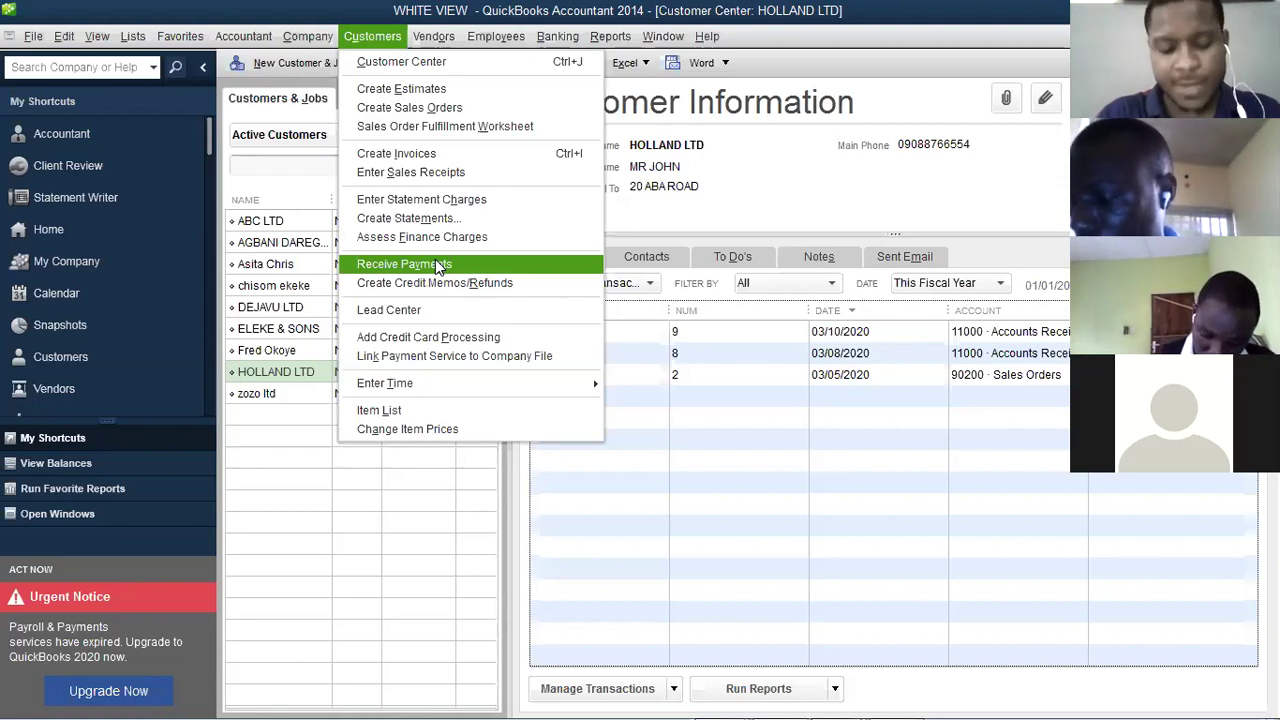
left_click(437, 265)
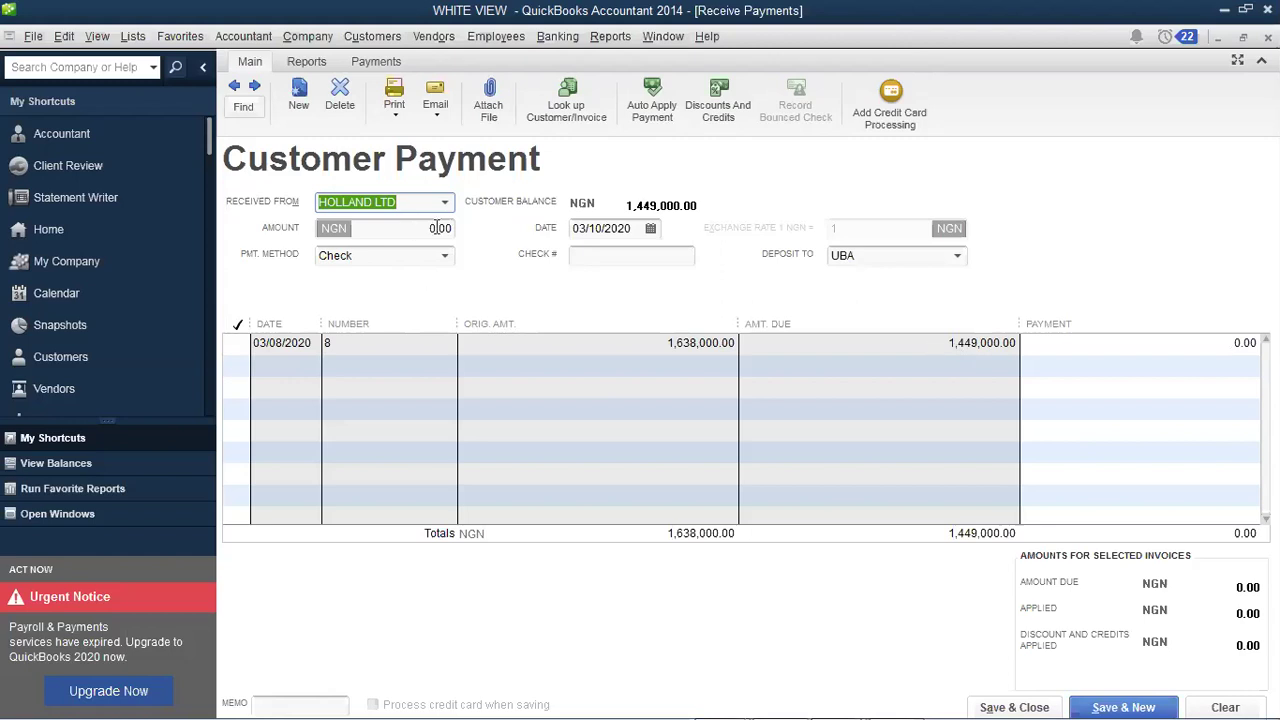
key("Tab")
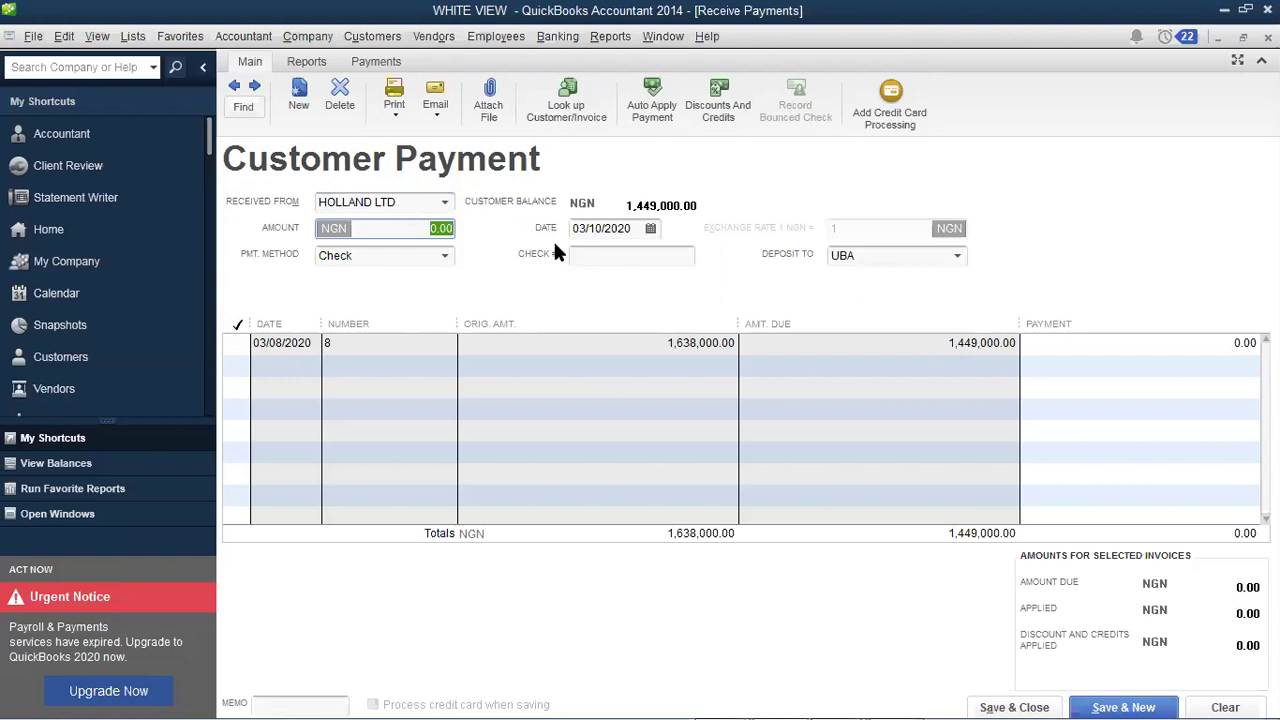
left_click(240, 343)
left_click(240, 343)
type("1449000")
key("Tab")
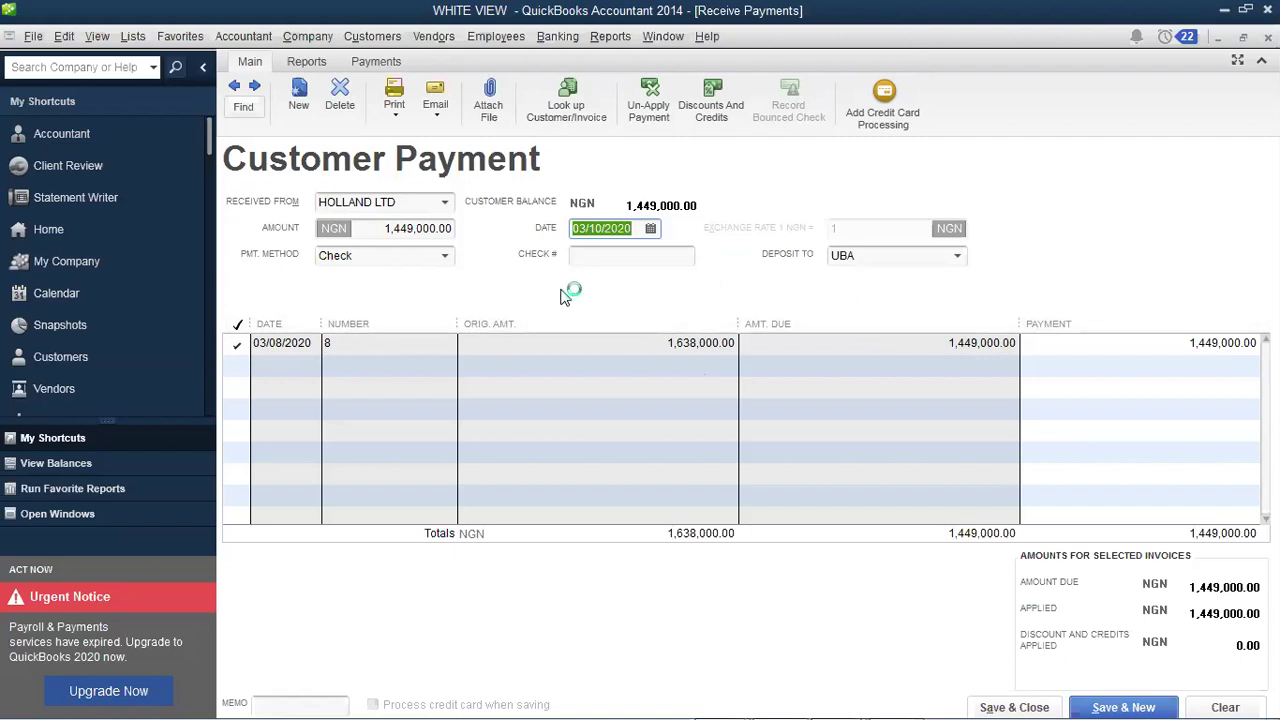
Step: Add TRANSFER as a new payment method from the Pmt. Method list
left_click(609, 254)
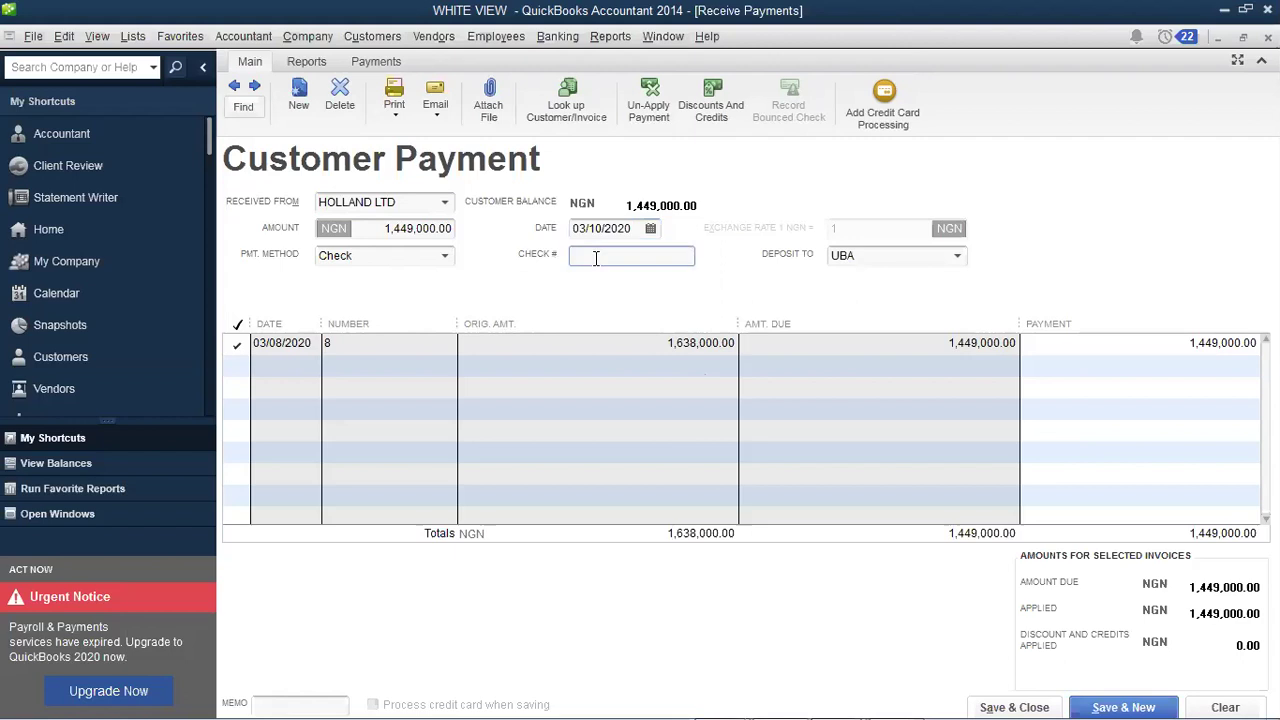
left_click(446, 257)
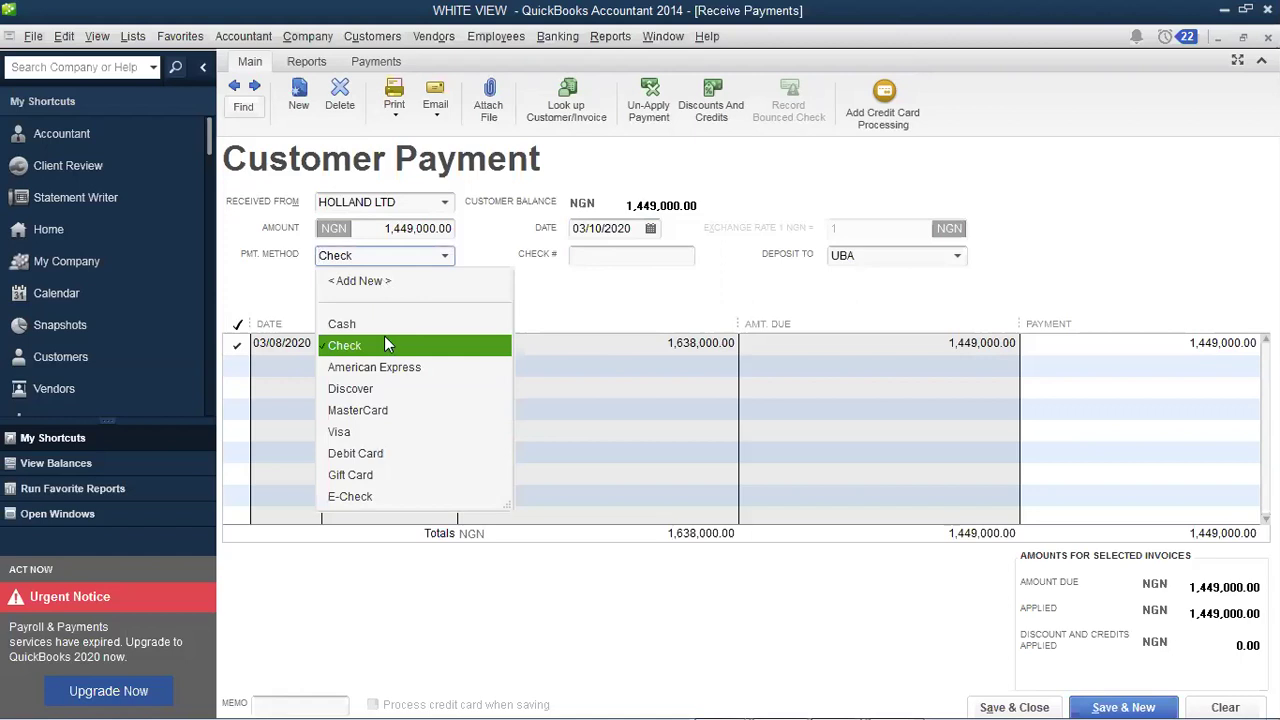
left_click(358, 283)
type("TRANSFER")
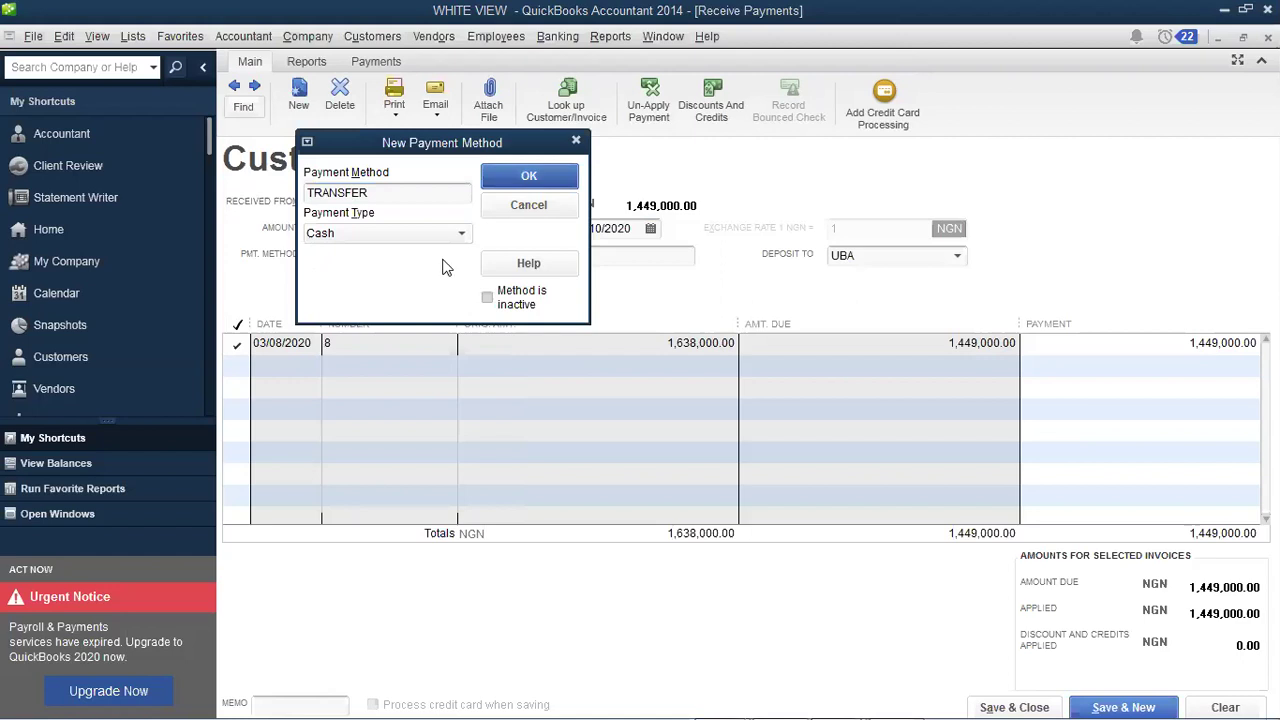
key("Return")
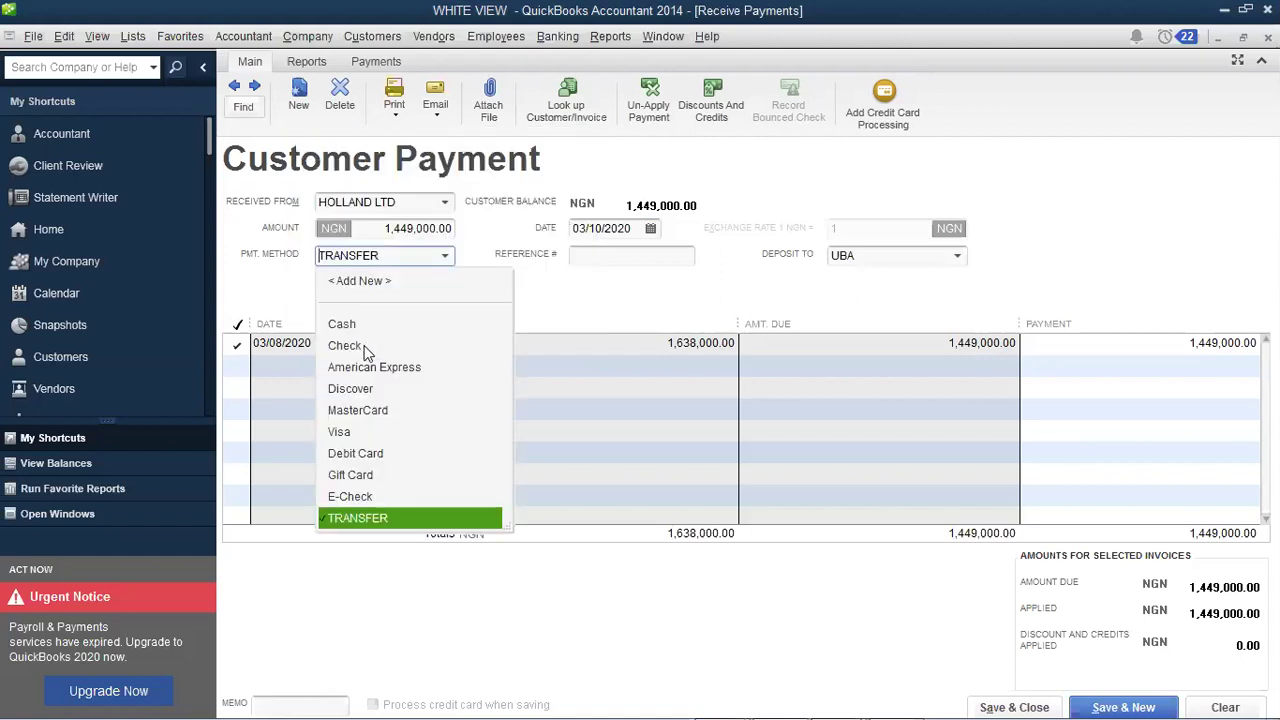
Step: Set the payment back to Check with check number 0998777, deposited to UBA
left_click(366, 346)
left_click(600, 258)
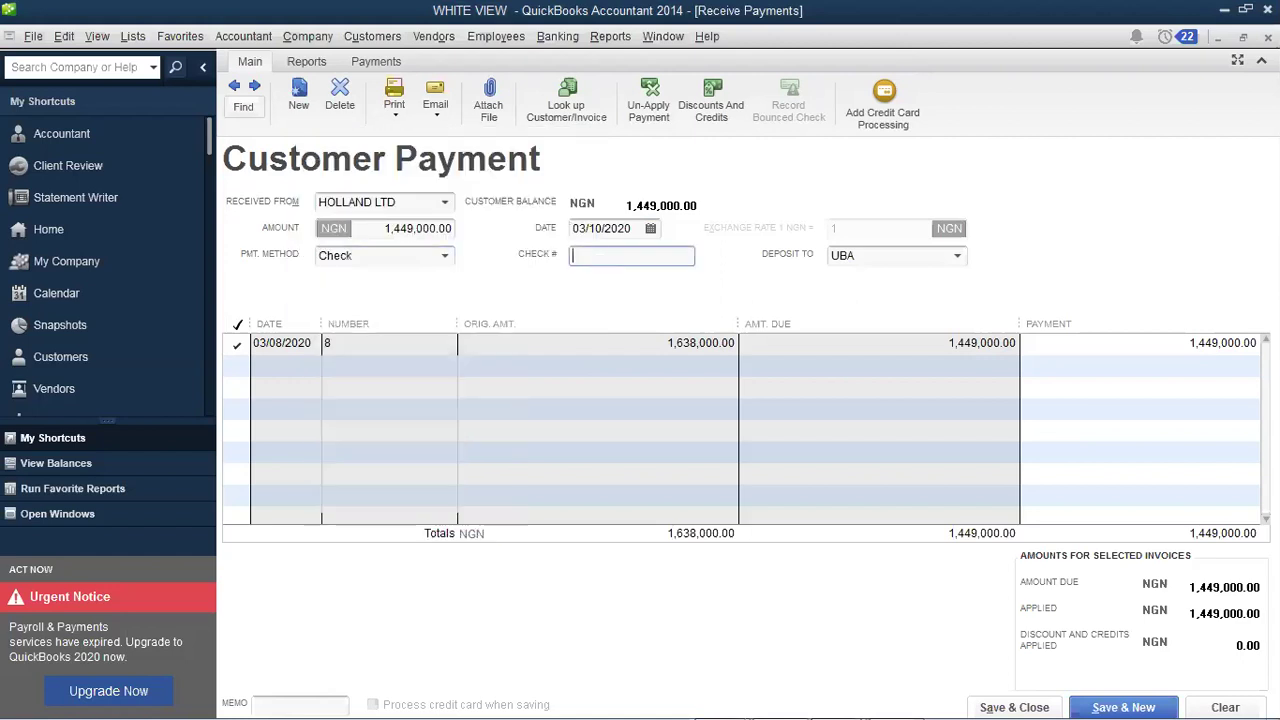
type("0998777")
left_click(957, 258)
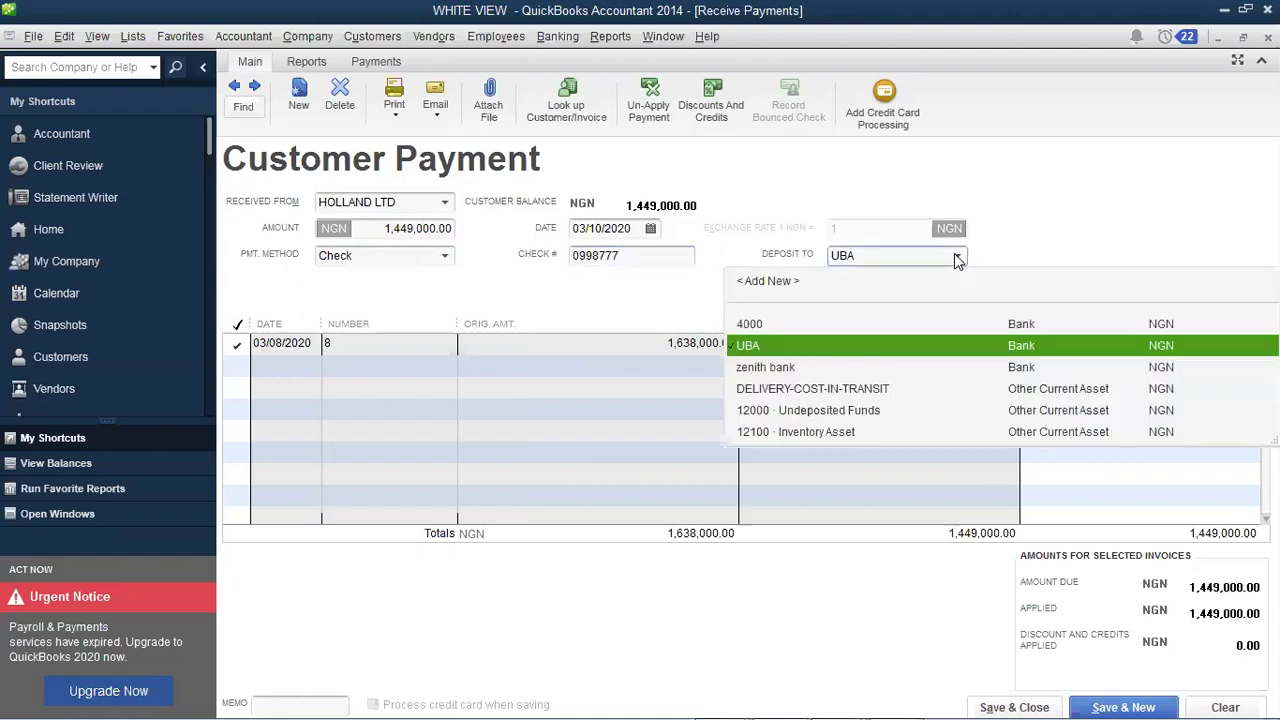
left_click(957, 258)
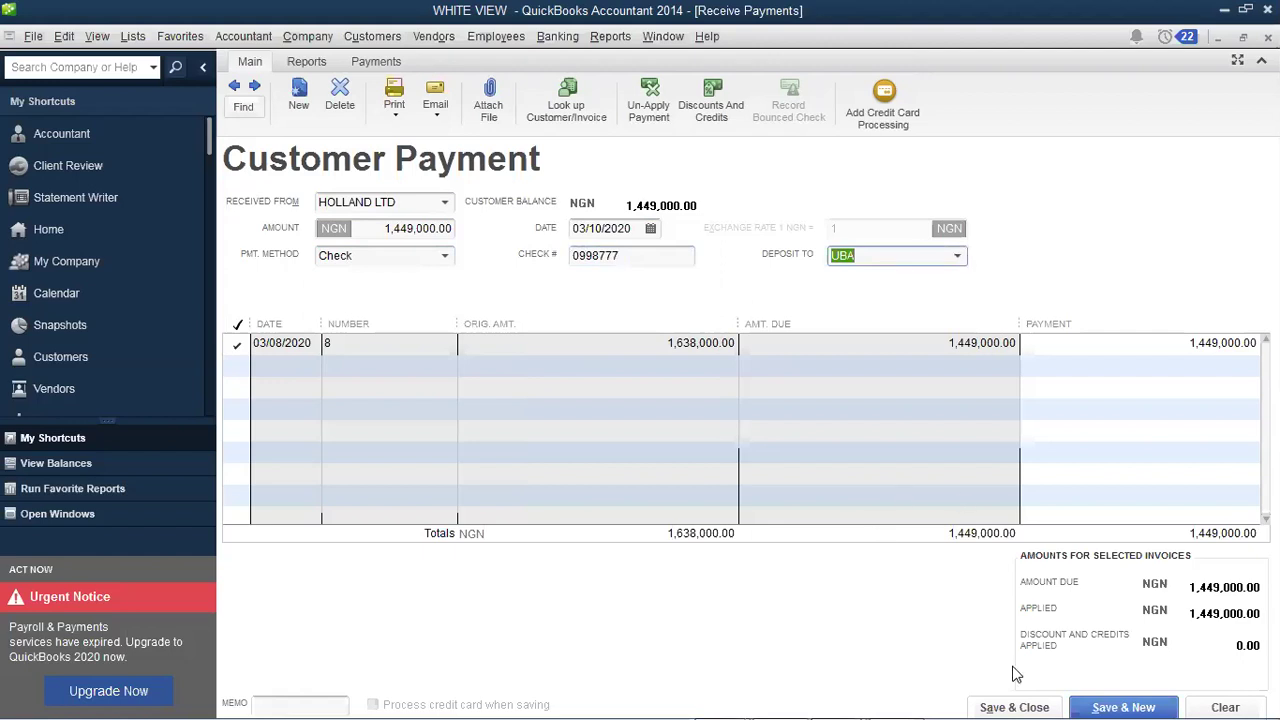
Step: Save and close the 1,449,000.00 HOLLAND LTD payment
left_click(1008, 697)
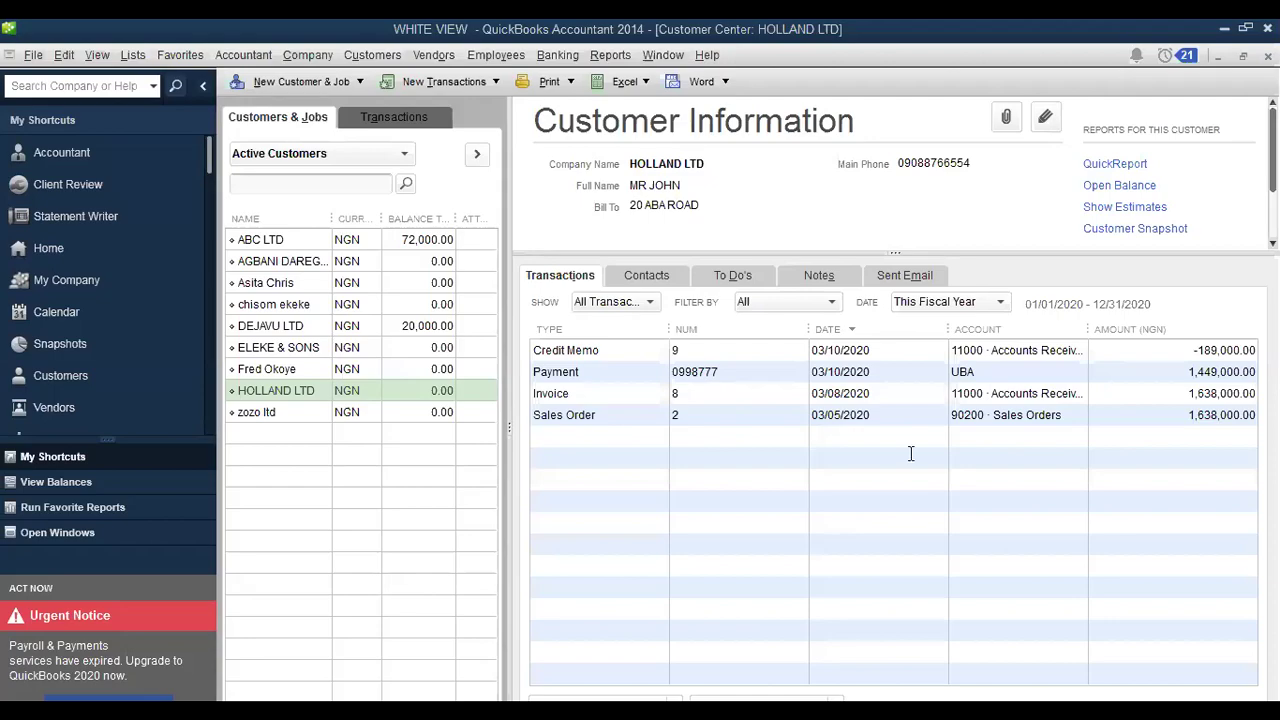
Step: In General journals.docx, type PURCHASES on a new line below the March 12 entry
key("alt+Tab")
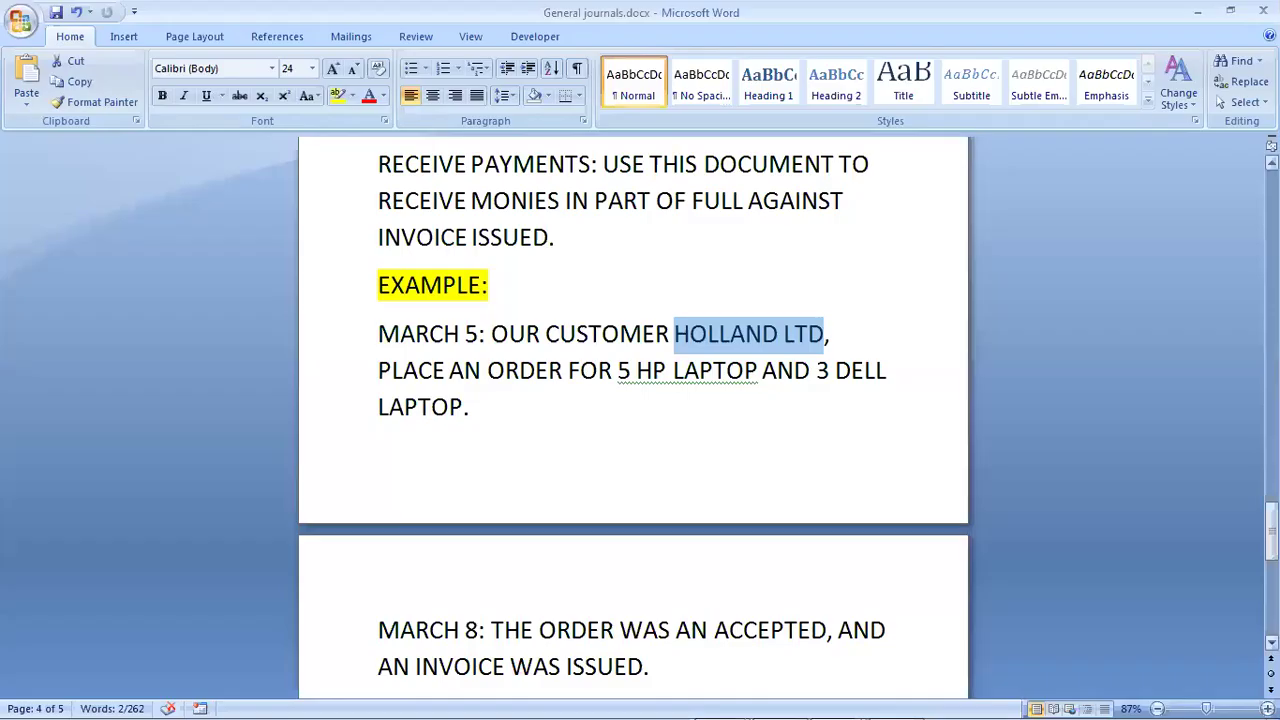
left_click_drag(1272, 530, 1228, 388)
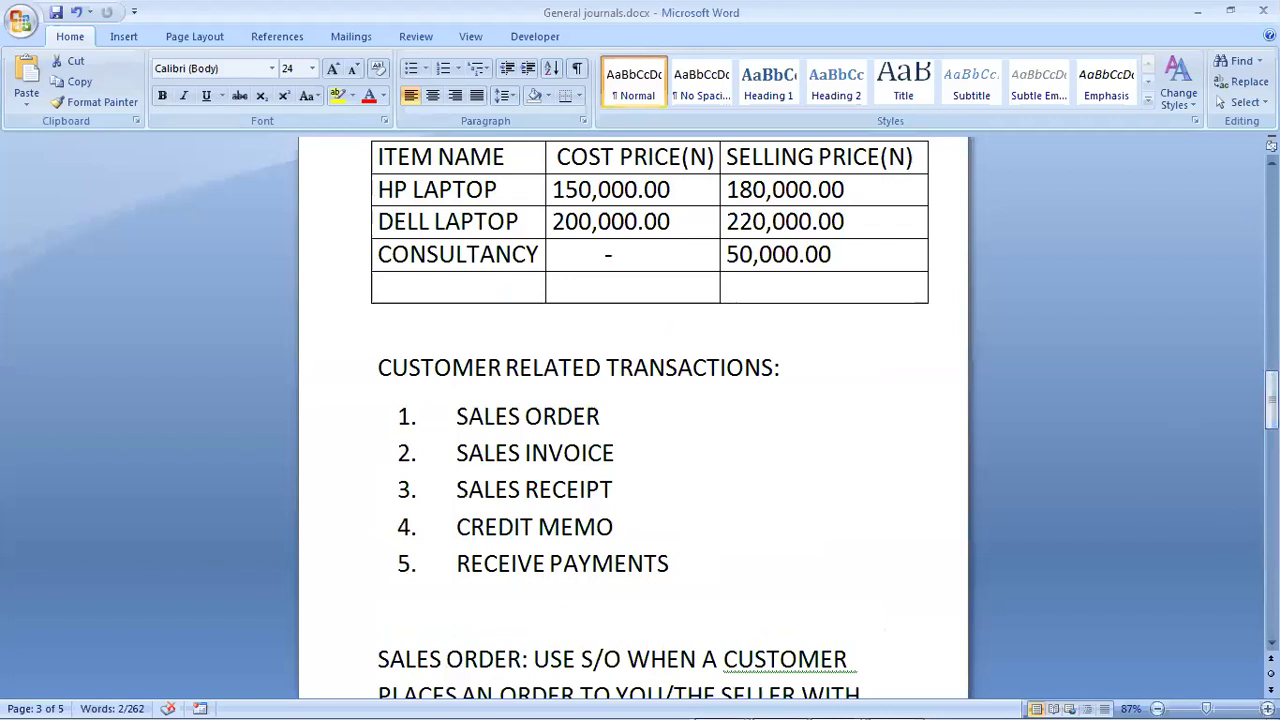
scroll(820, 474, "down", 10)
scroll(474, 406, "down", 2)
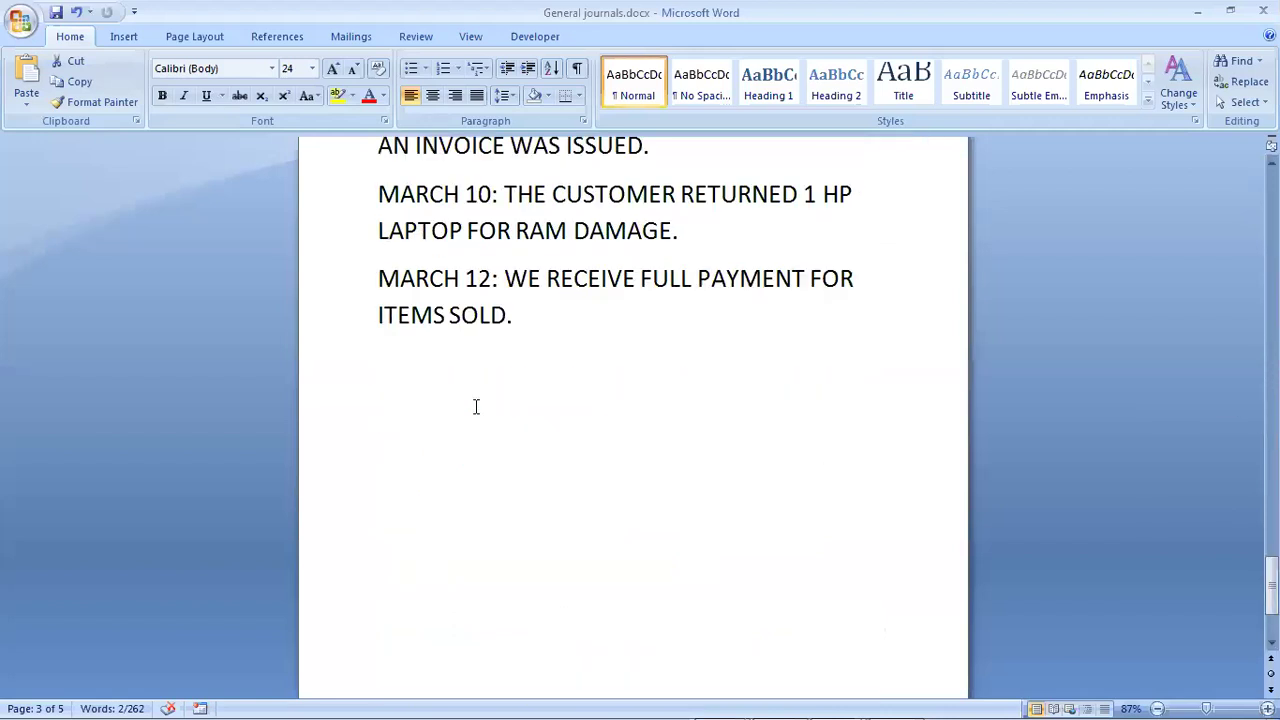
left_click(425, 375)
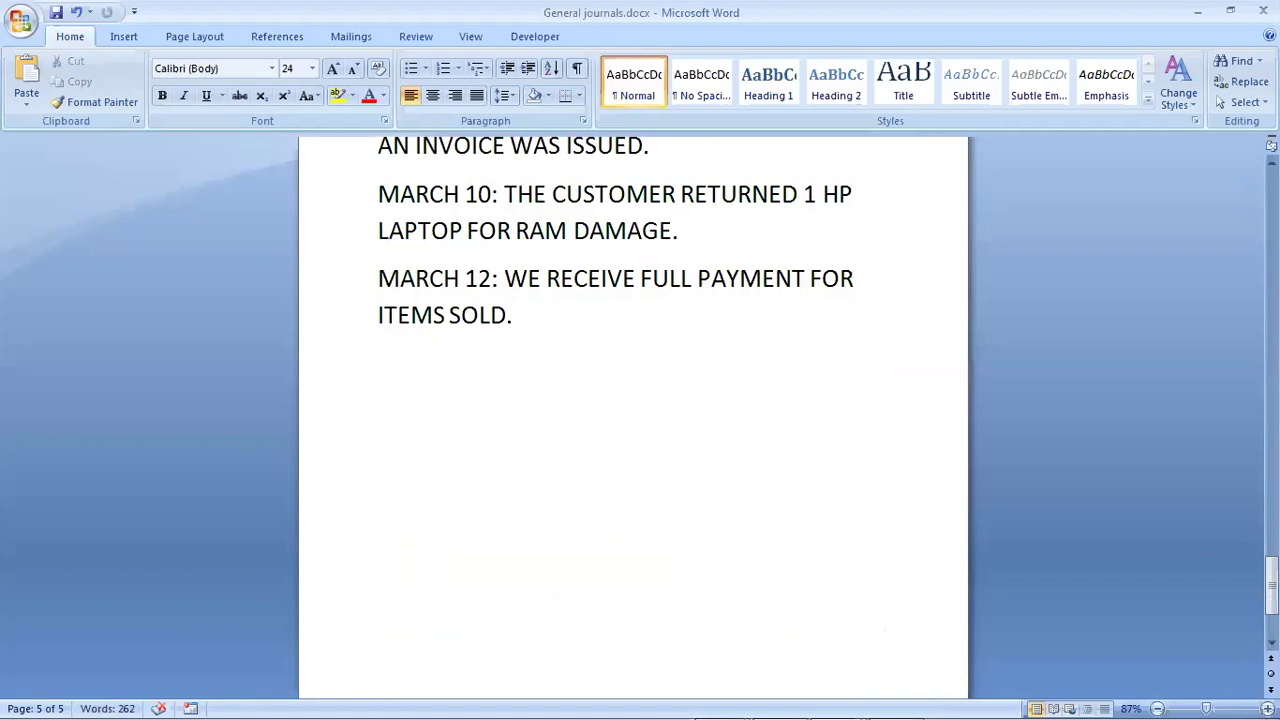
type("PURCH")
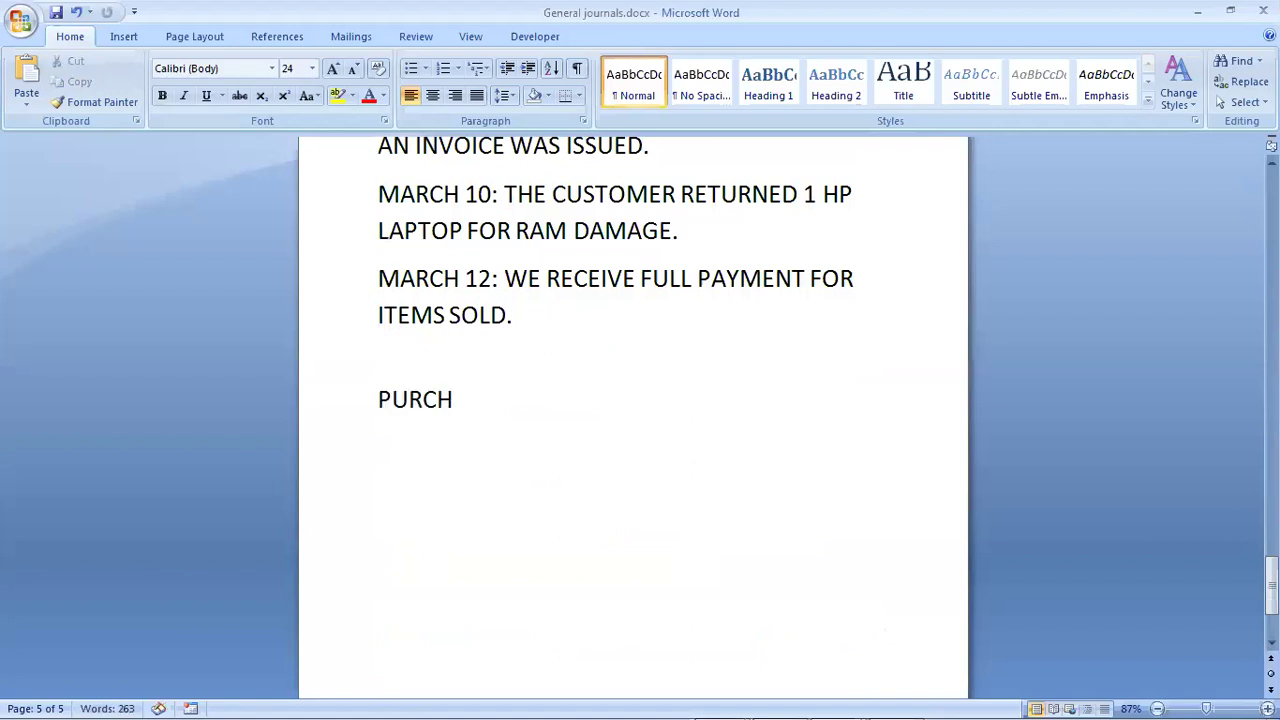
type("ASES")
Step: Run the Profit & Loss Standard report from Reports > Company & Financial
key("alt+Tab")
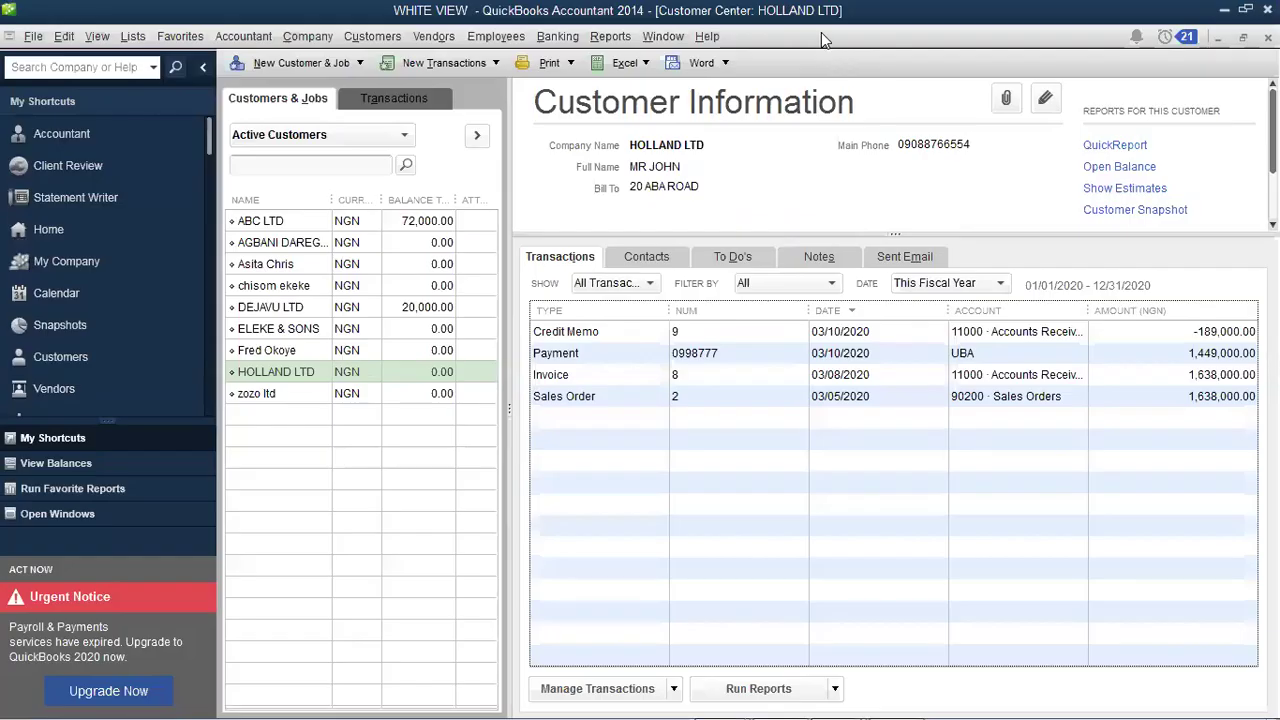
left_click(605, 38)
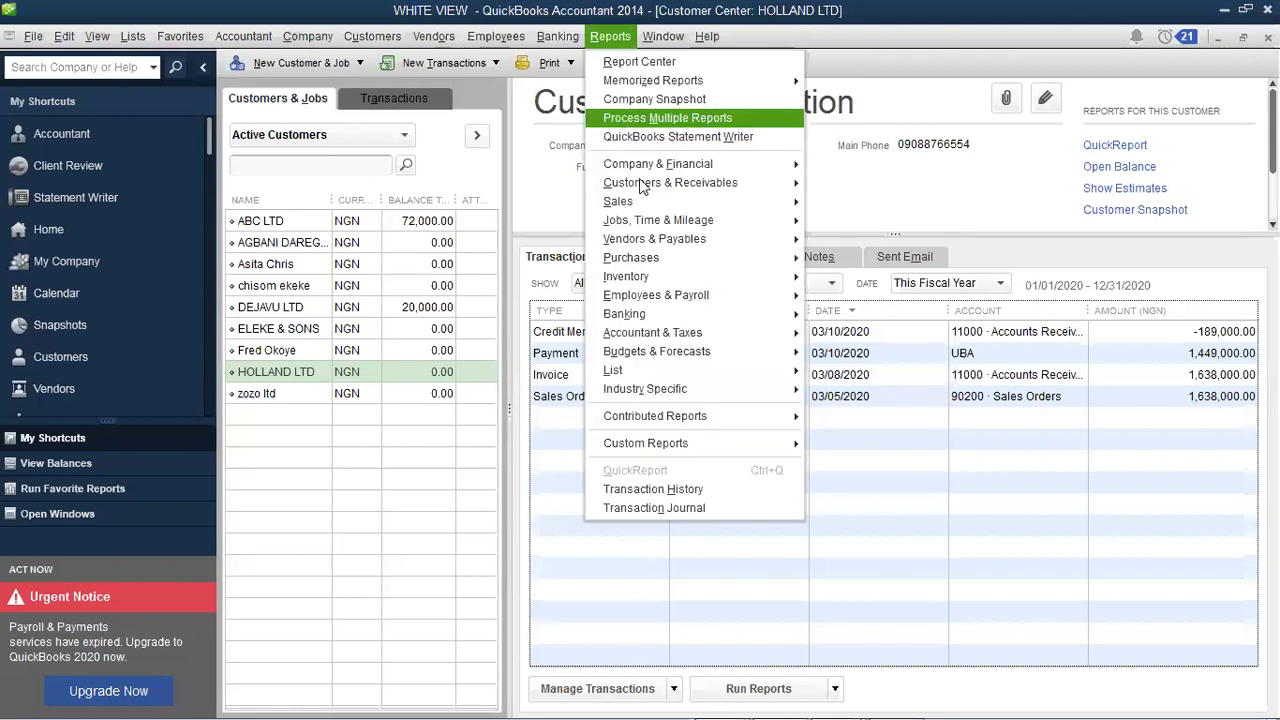
mouse_move(645, 166)
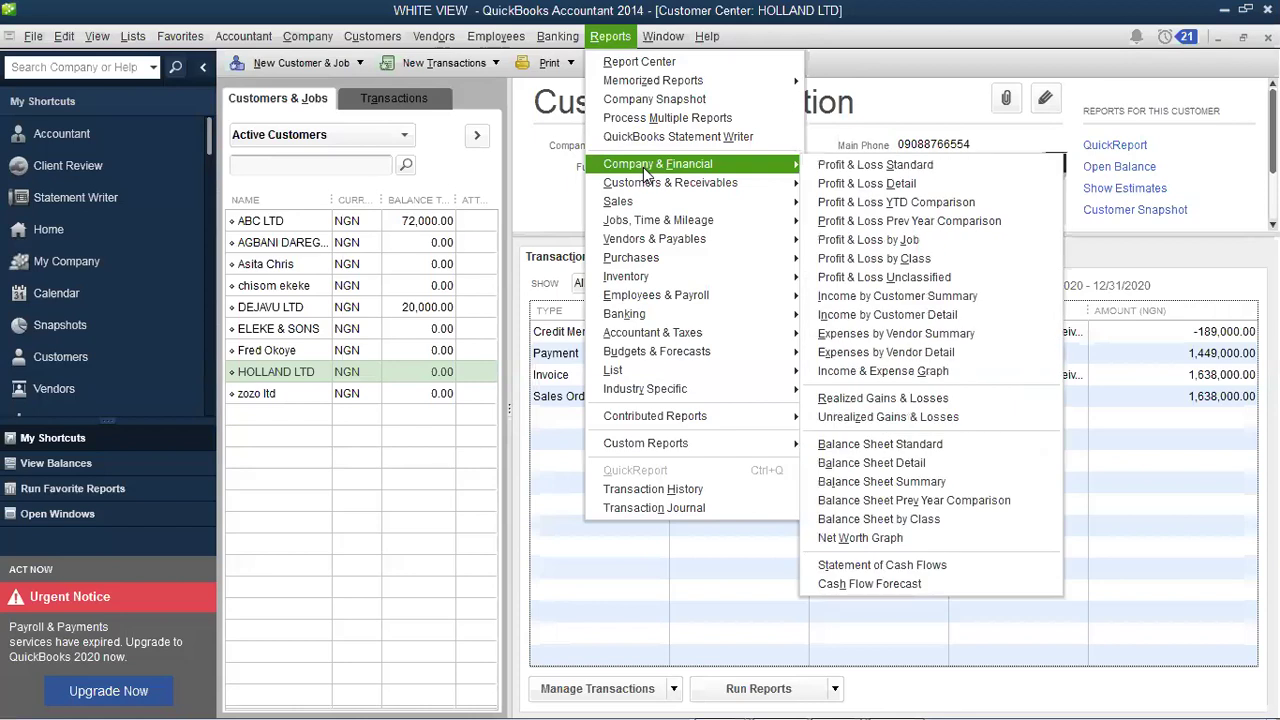
left_click(873, 170)
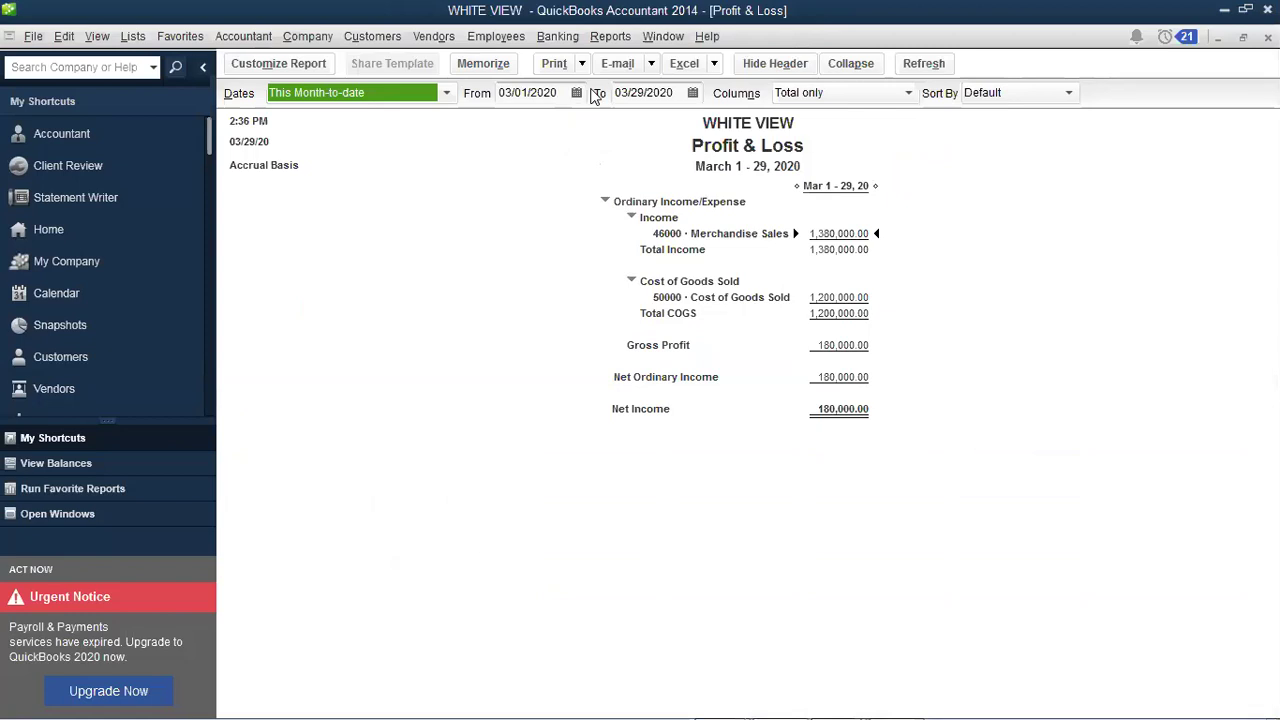
Step: Set the report's end date to March 15, 2020, covering March 1–15
left_click(691, 94)
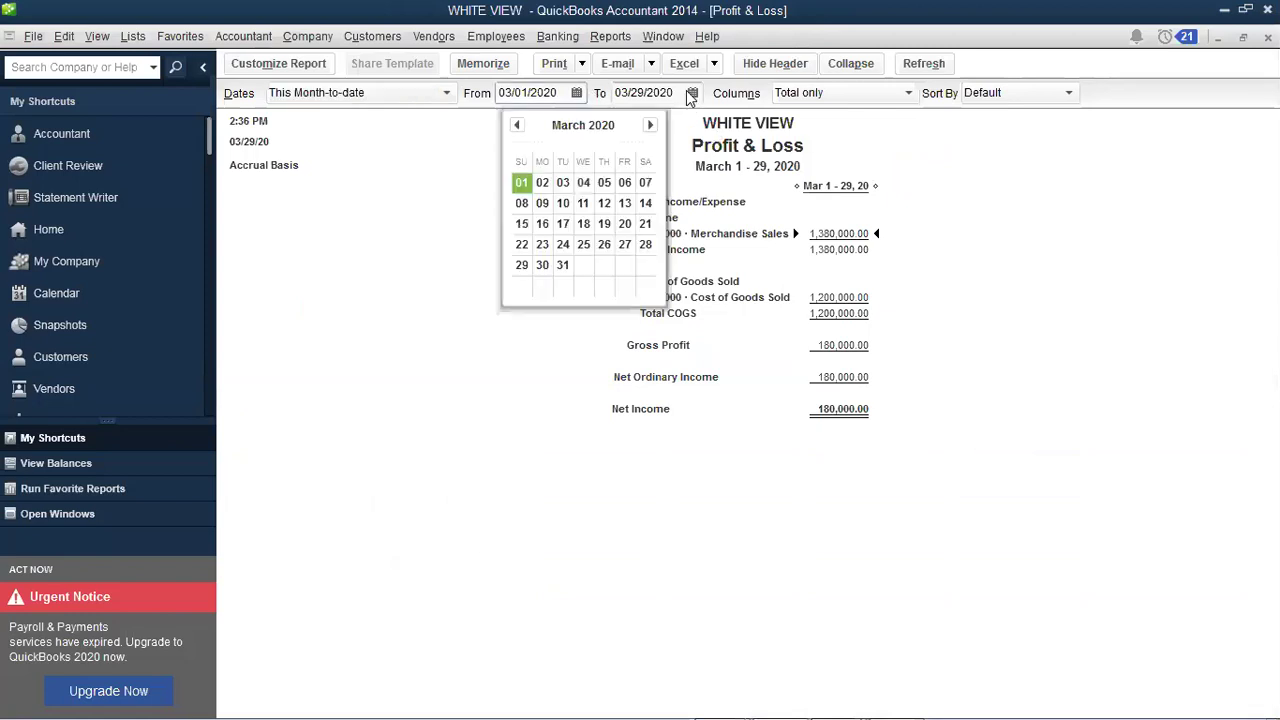
left_click(691, 94)
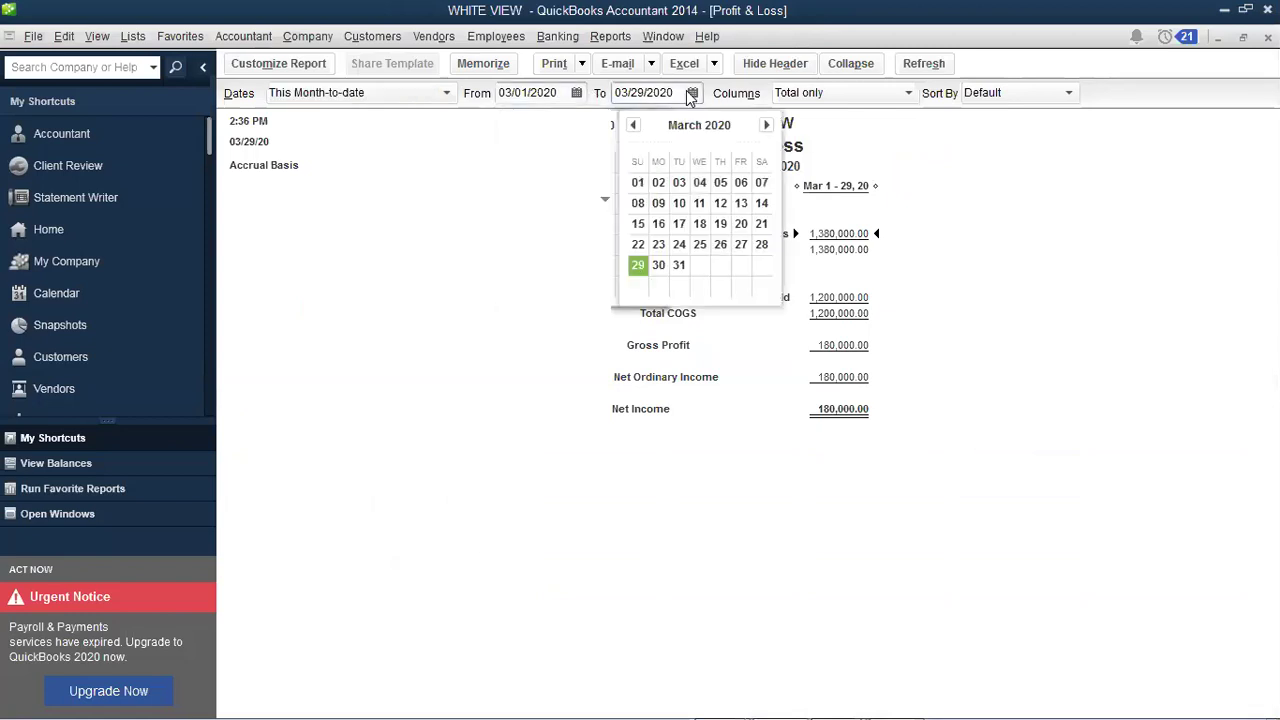
left_click(579, 91)
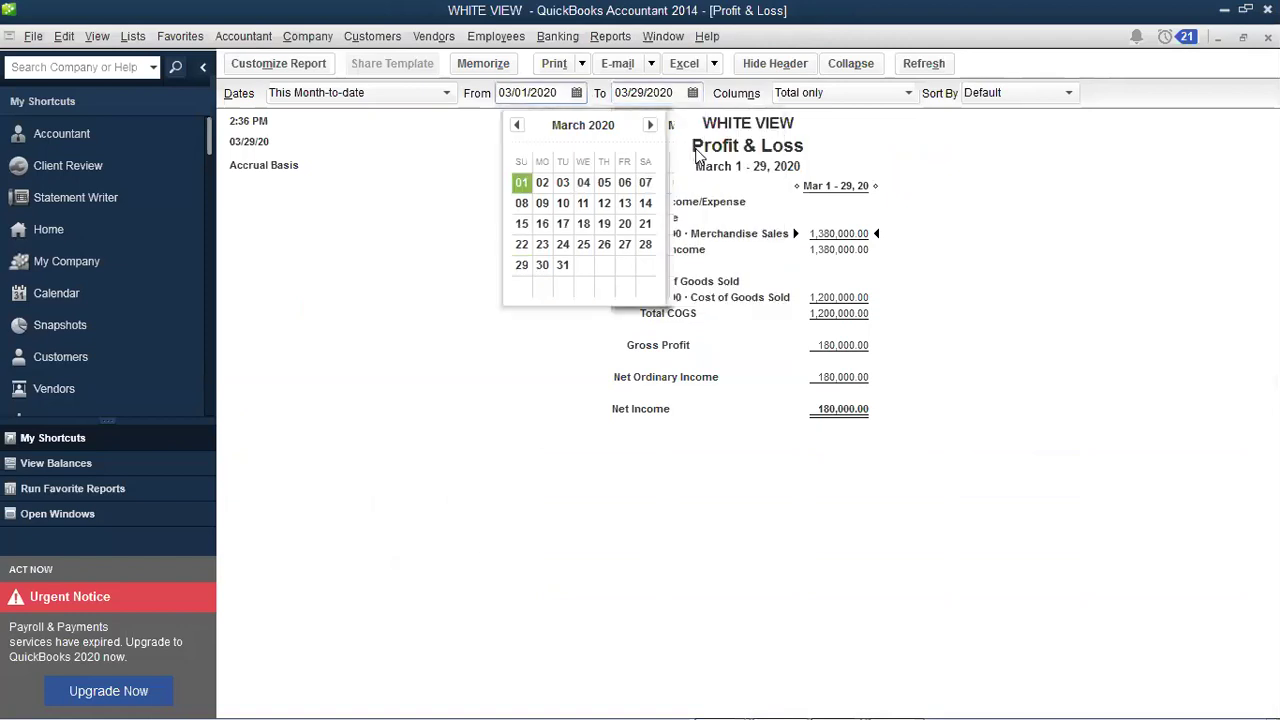
left_click(693, 93)
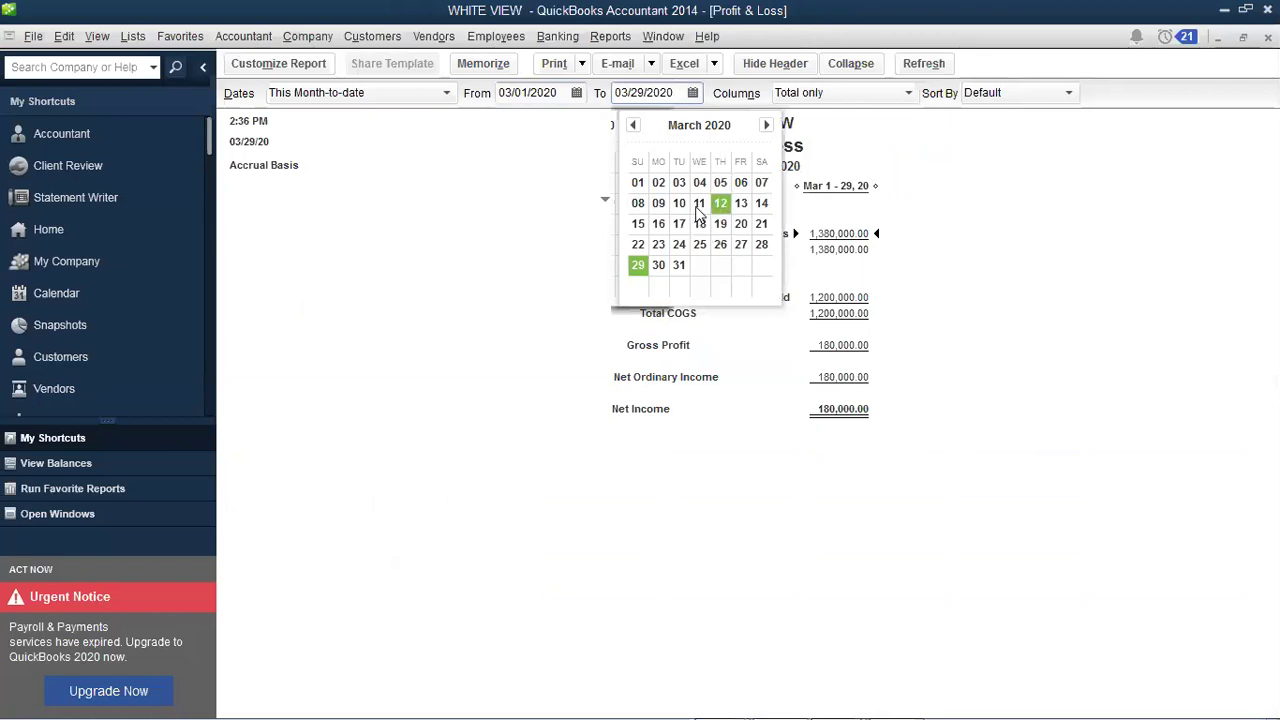
left_click(637, 223)
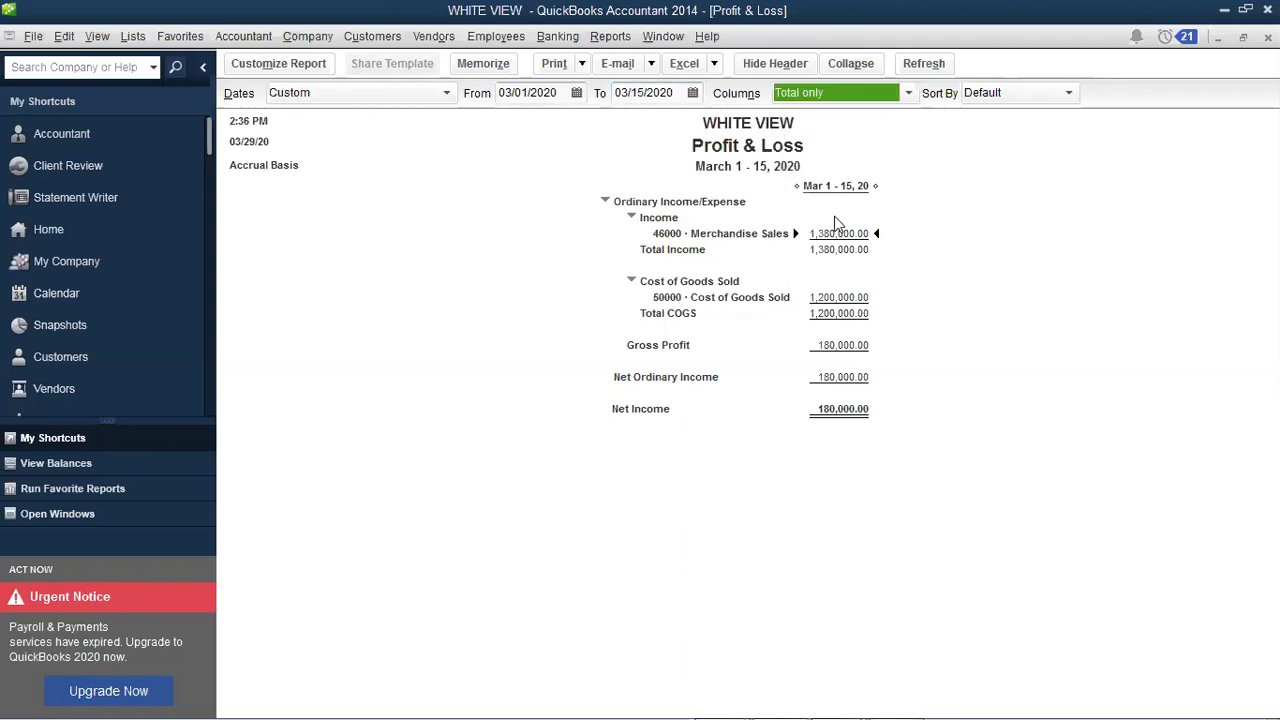
left_click(701, 334)
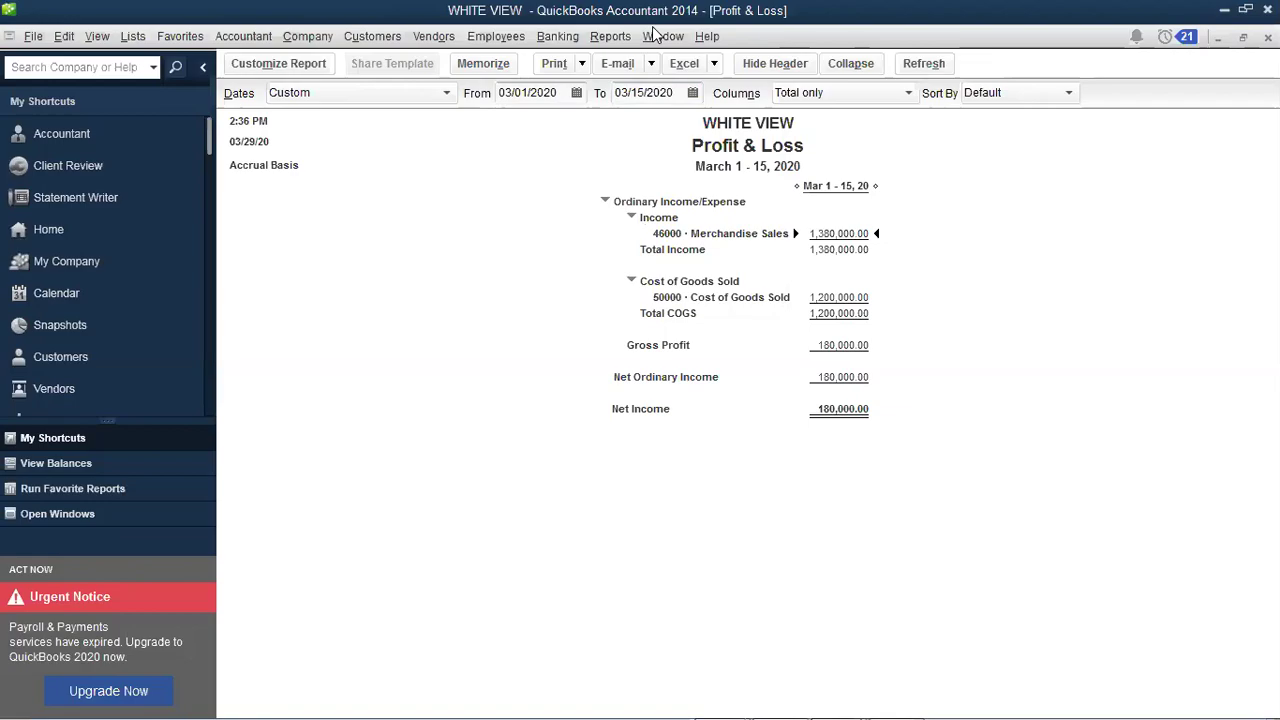
Step: Replace PURCHASES with the heading VENDOR RELATED TRANSACTIONS and the line 1 PURCHASE ORDERS
key("alt+Tab")
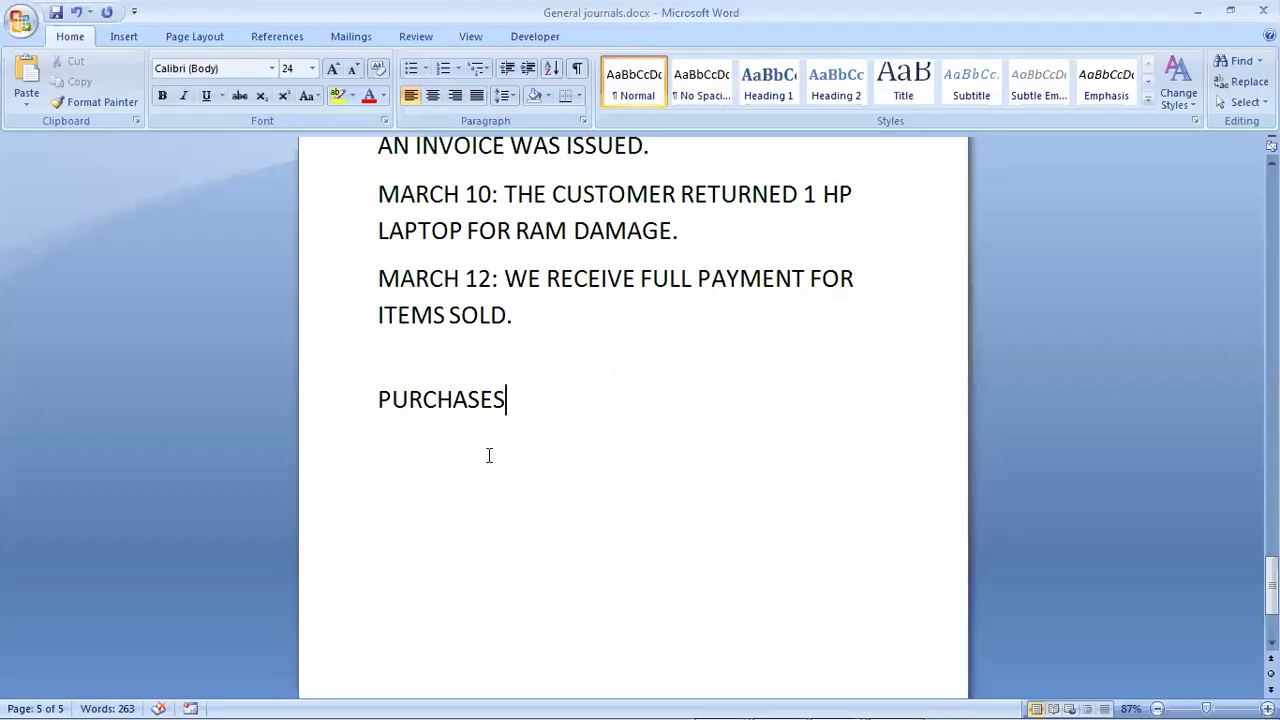
key("BackSpace")
key("BackSpace")
key("BackSpace")
key("BackSpace")
key("BackSpace")
key("BackSpace")
key("BackSpace")
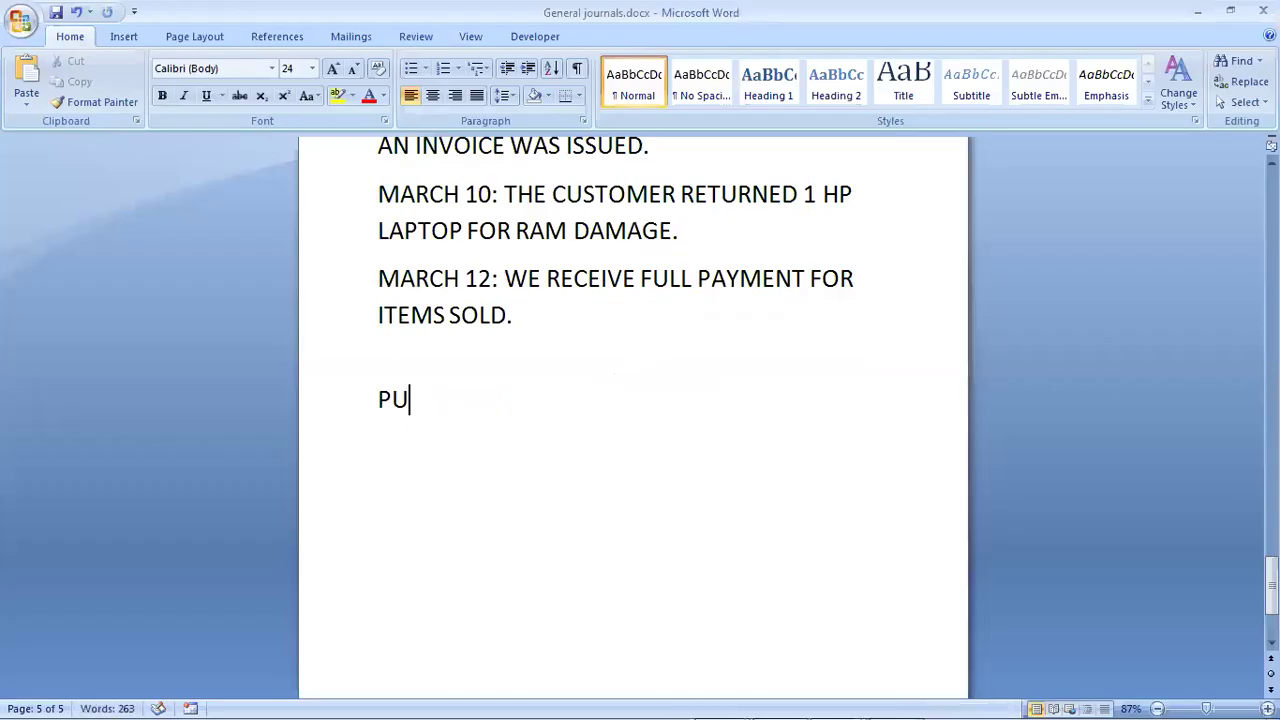
key("BackSpace")
key("BackSpace")
type("VENDOR REL")
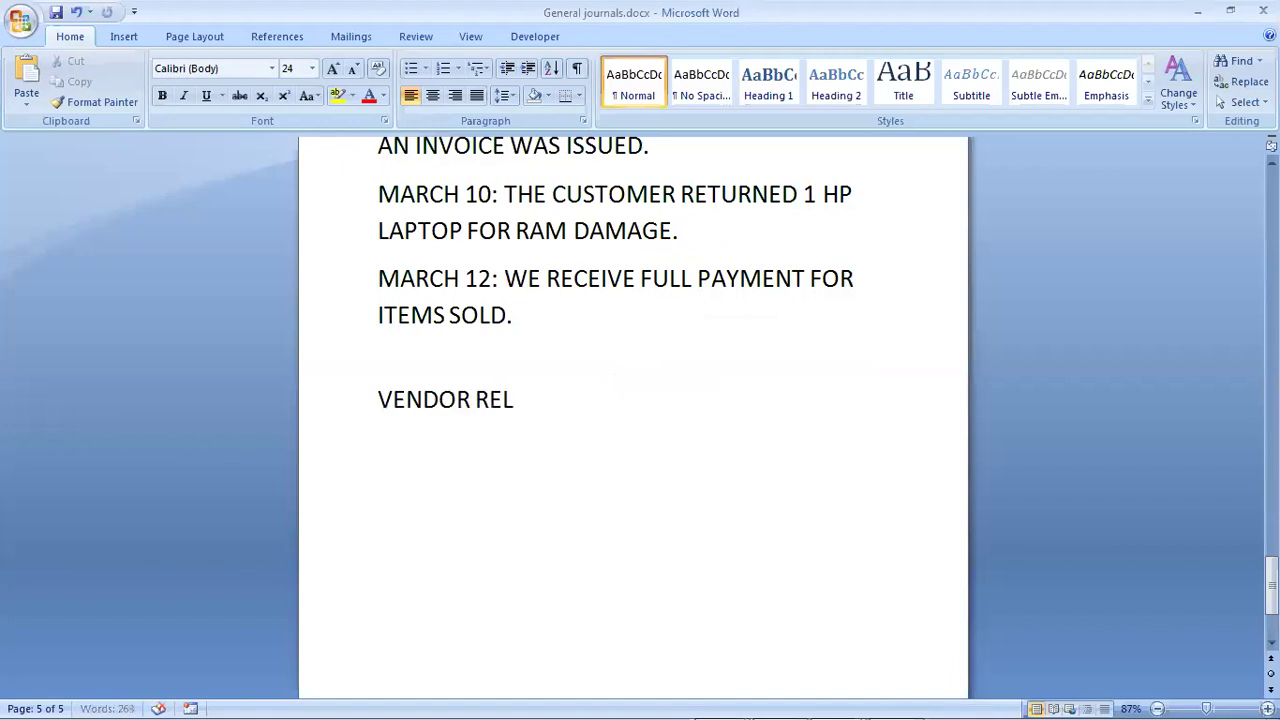
type("ATED TRA")
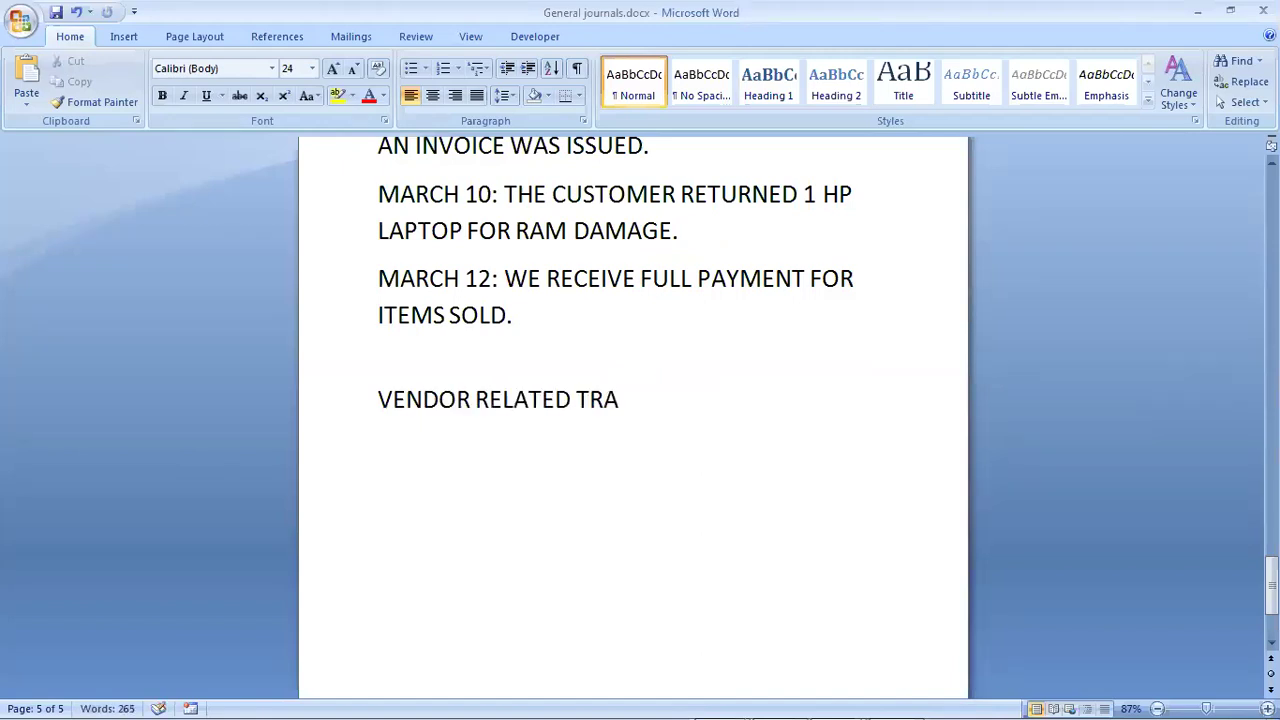
type("NSACT")
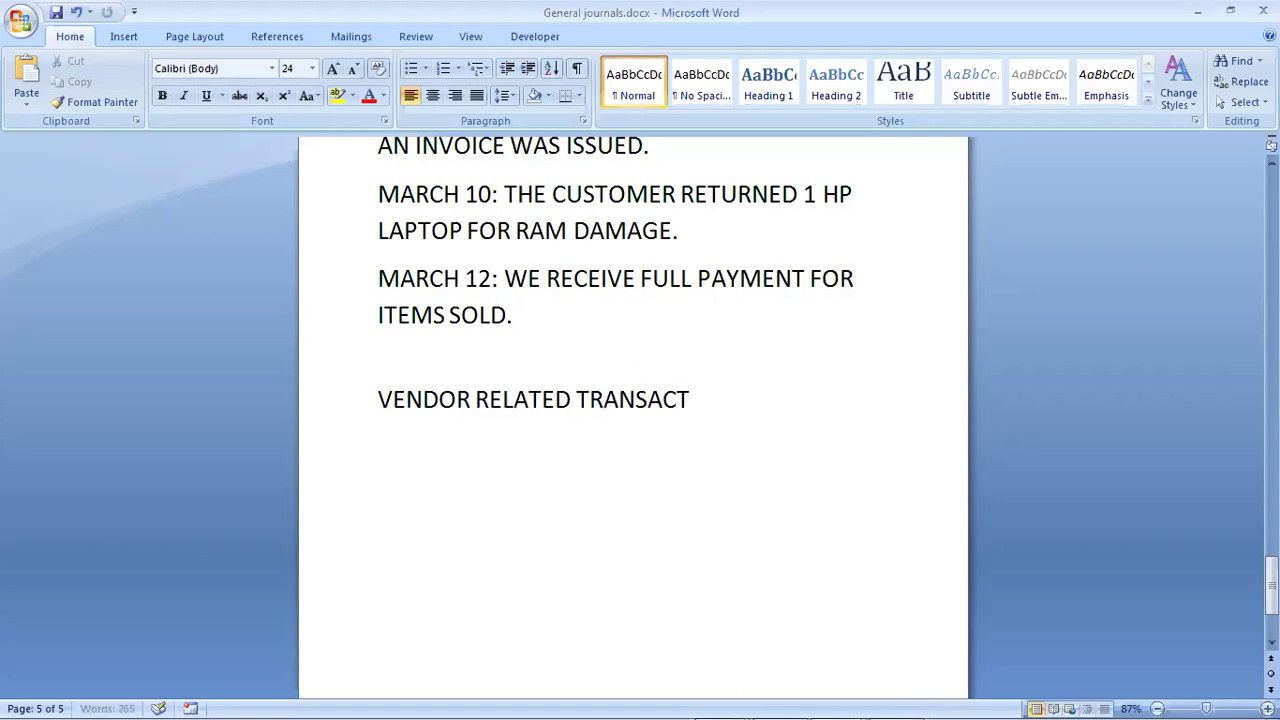
type("ION")
type("S ")
type("1")
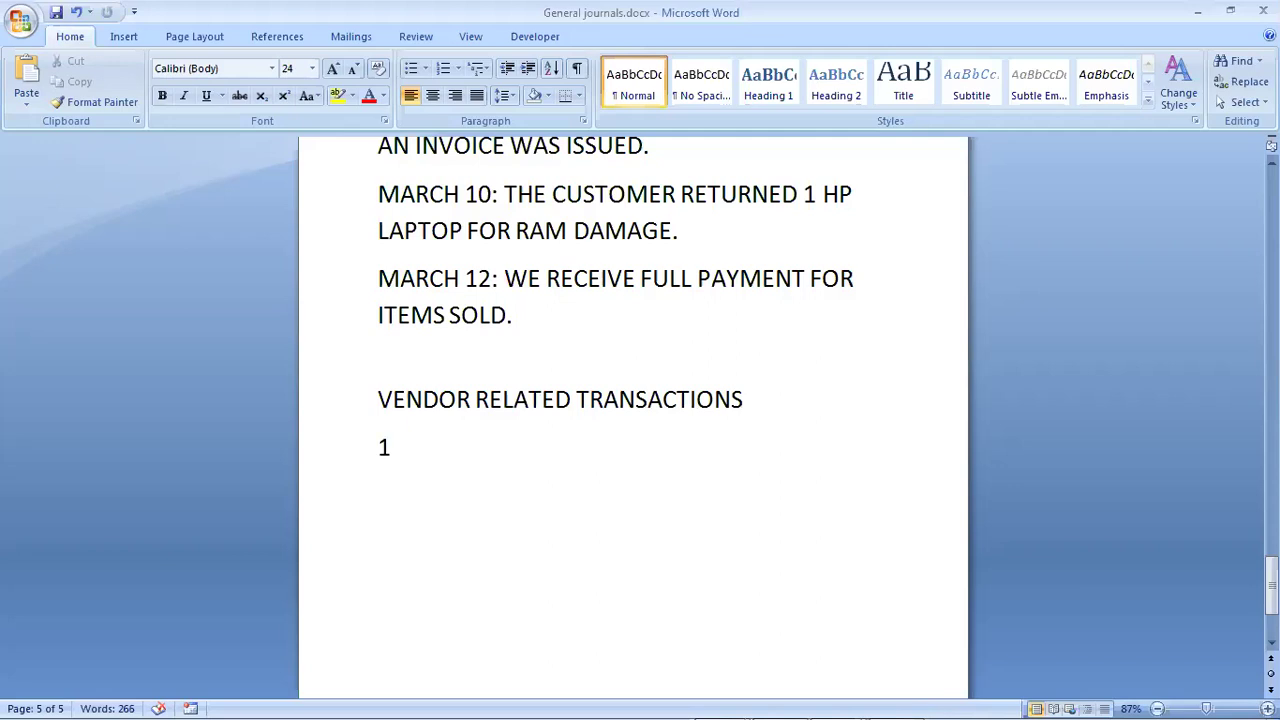
type(" P")
type("URCHA")
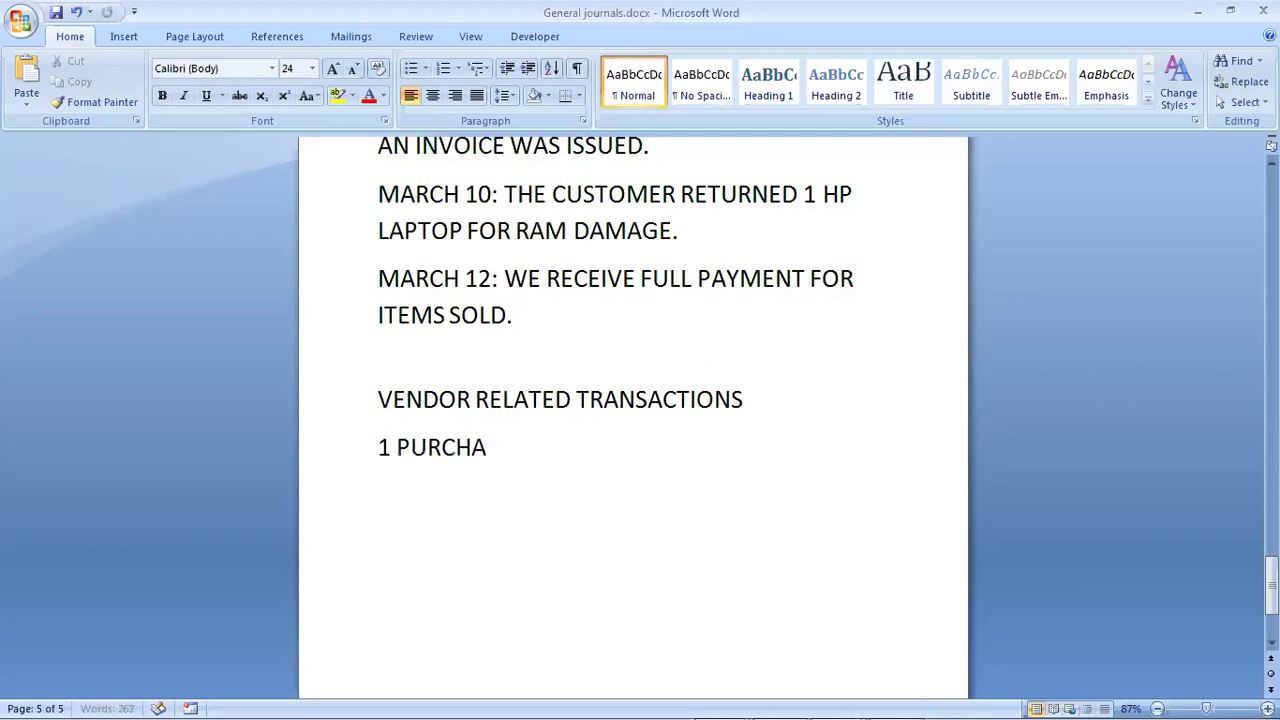
type("SE ORDER")
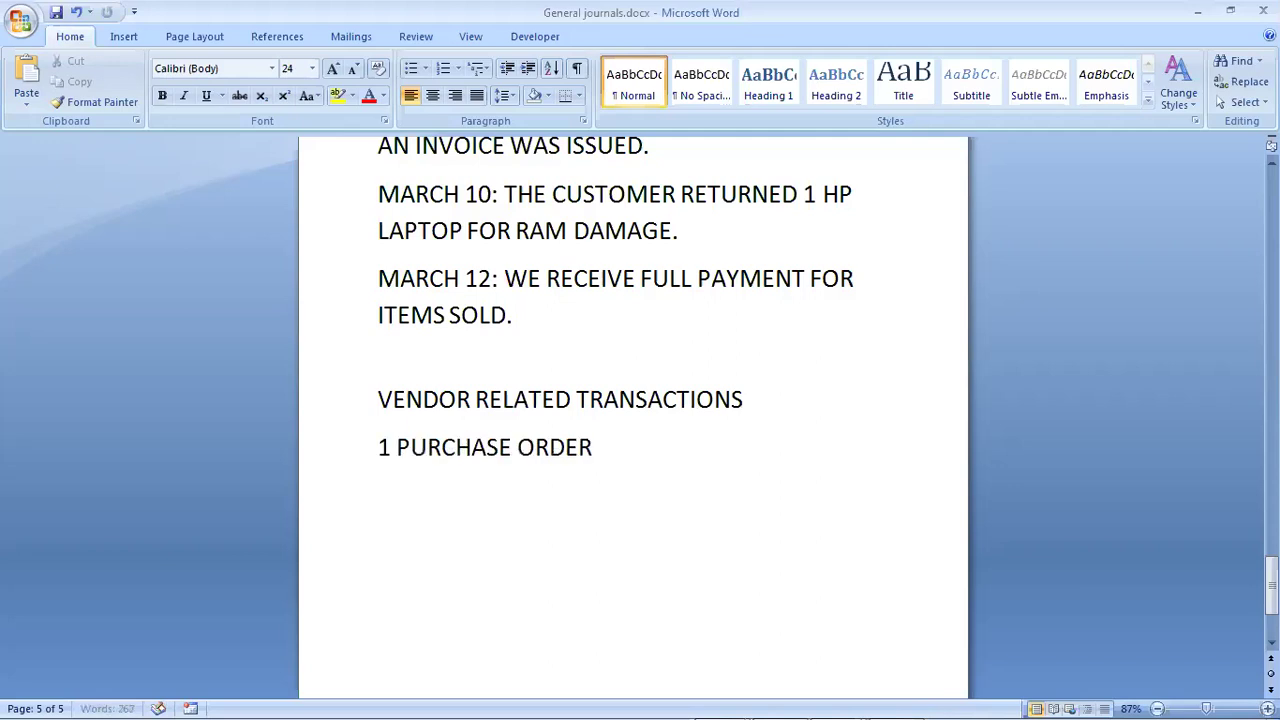
type("S")
key("Return")
Step: Turn item 1 into a numbered list and add item 2, ENTER BILL/RECEIVE ITEM & ENTER BILL
left_click(386, 447)
type(".")
key("space")
key("End")
key("Return")
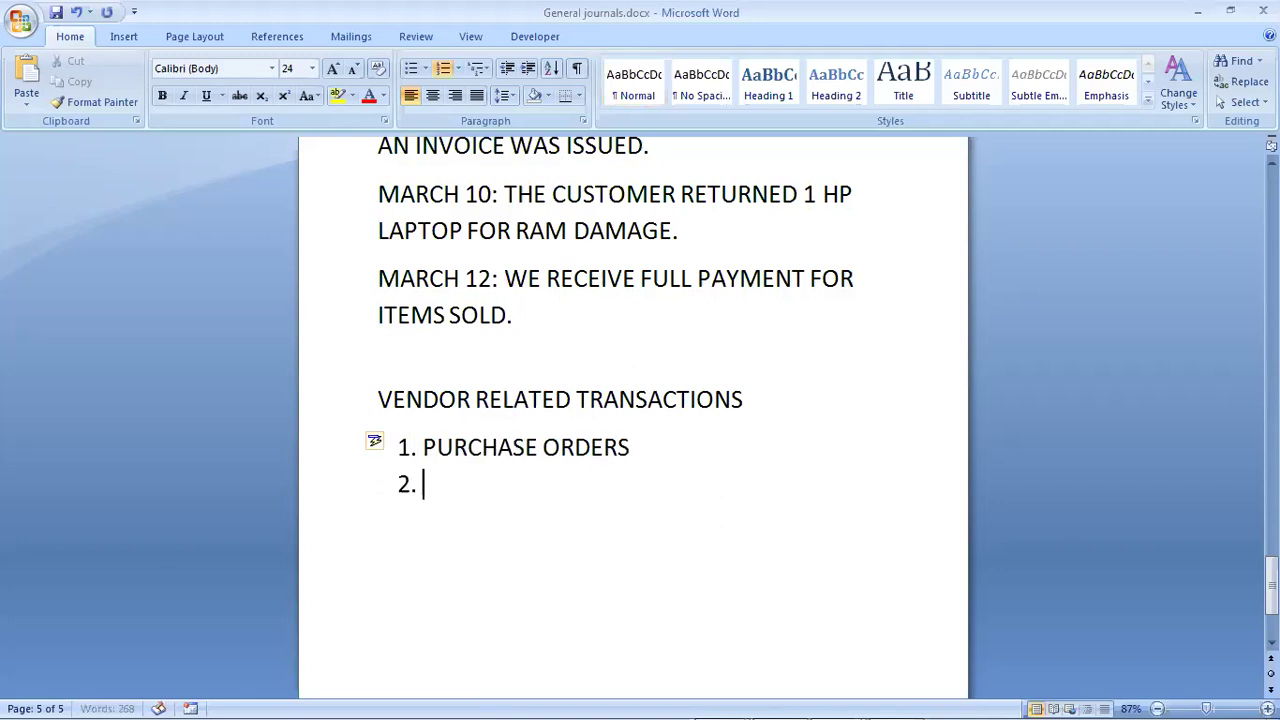
type("ENTER")
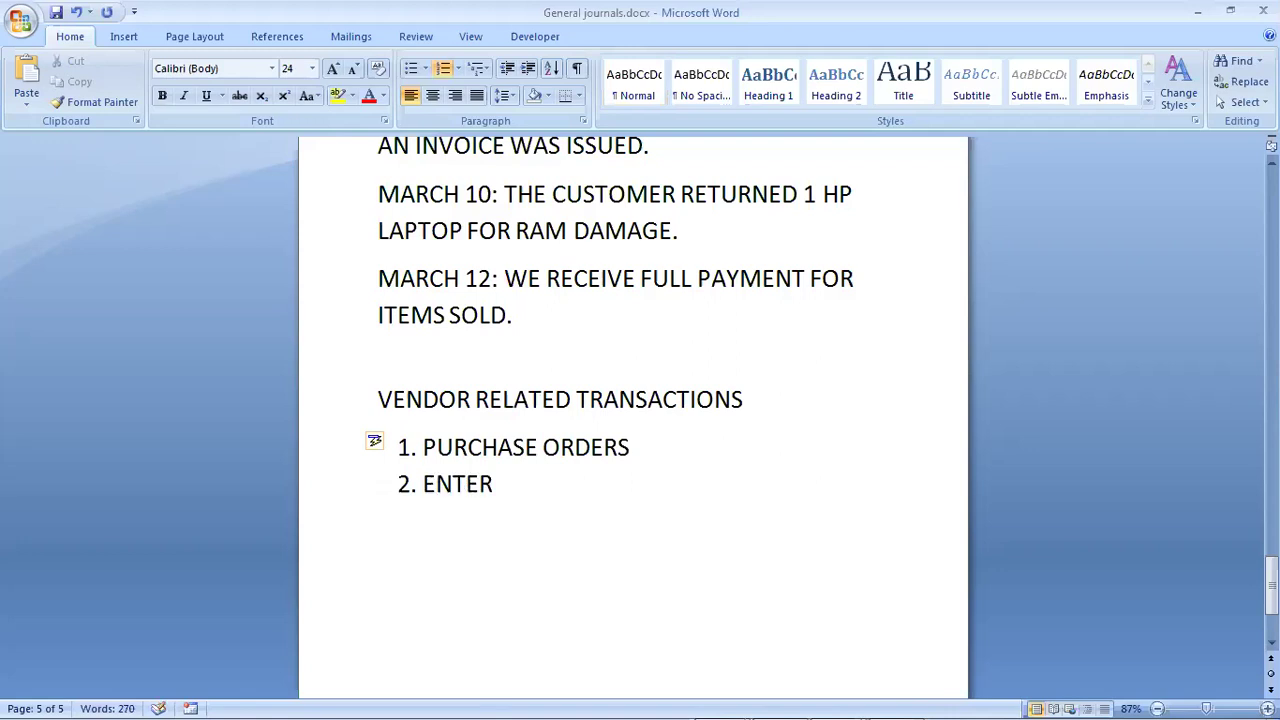
type(" BILL/RCE")
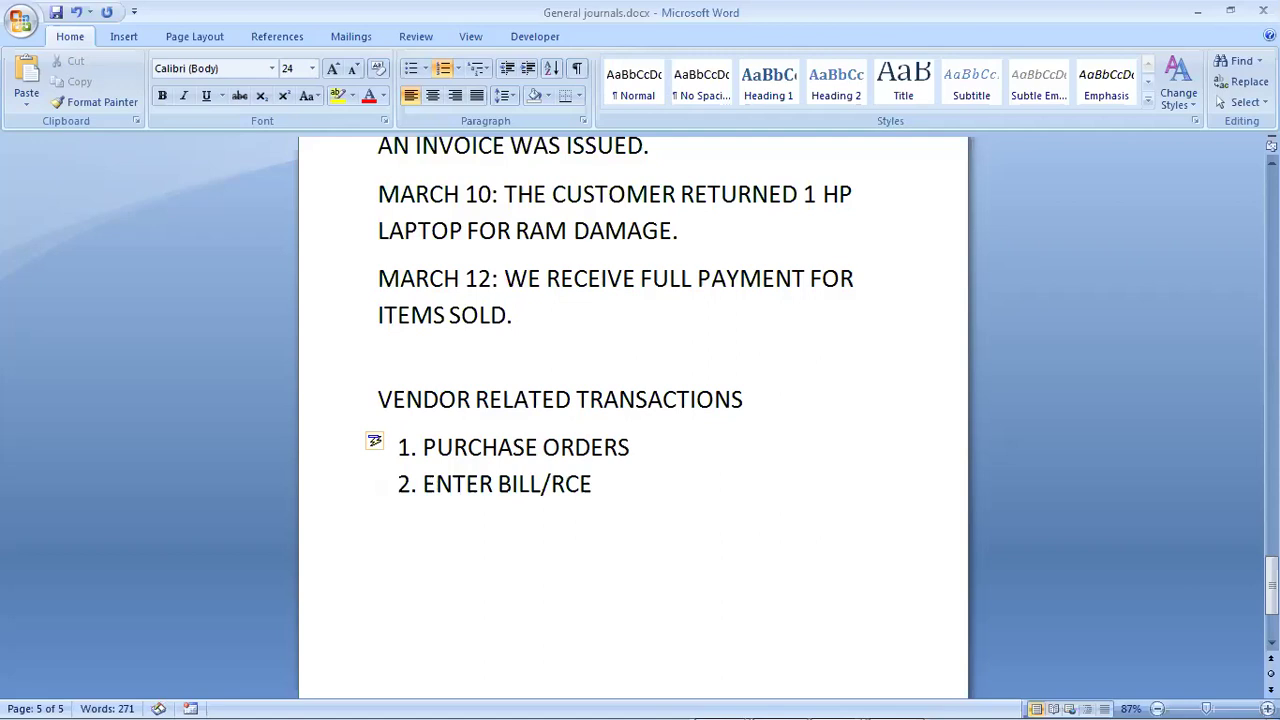
key("BackSpace")
key("BackSpace")
type("ECEIVE")
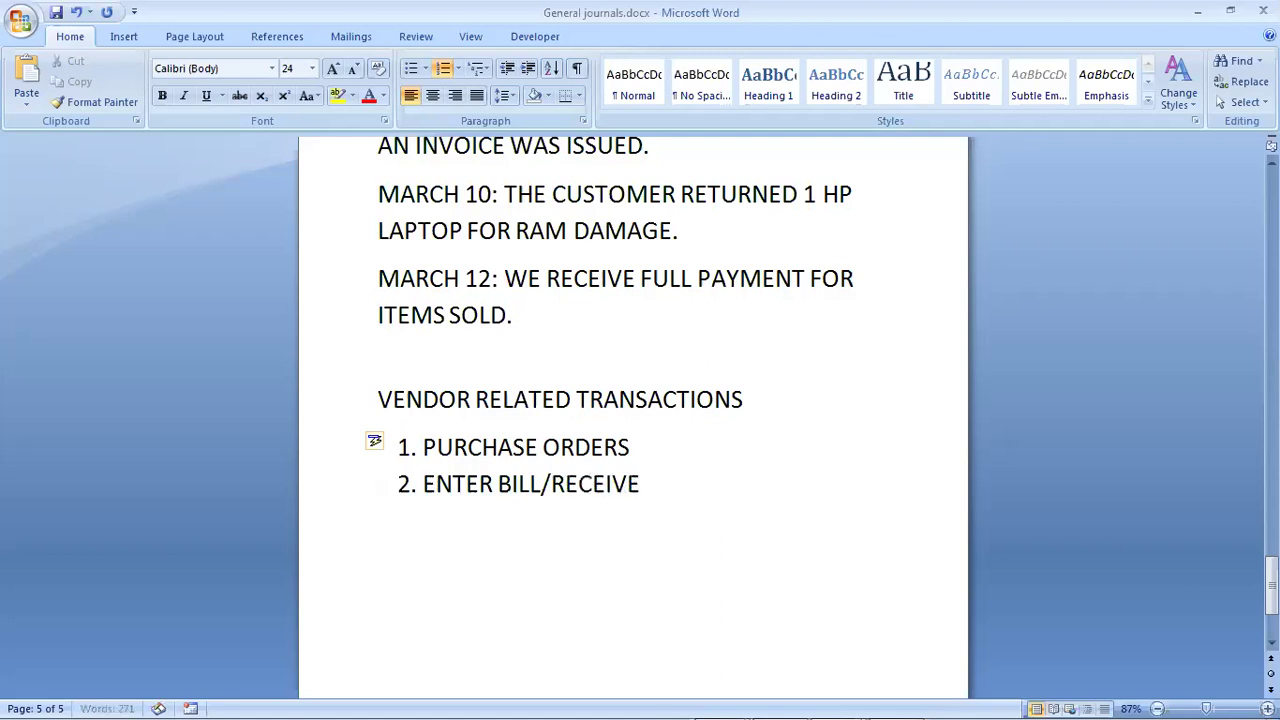
type(" ITEM ")
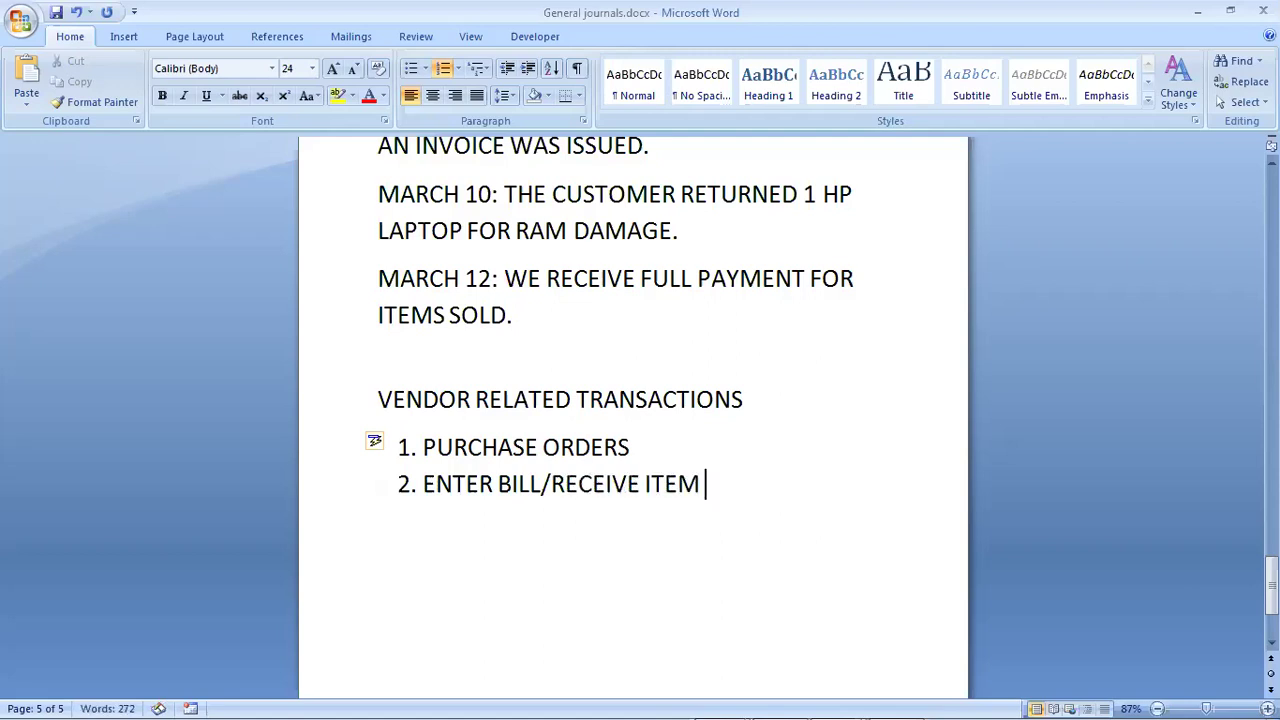
type("& ENTER")
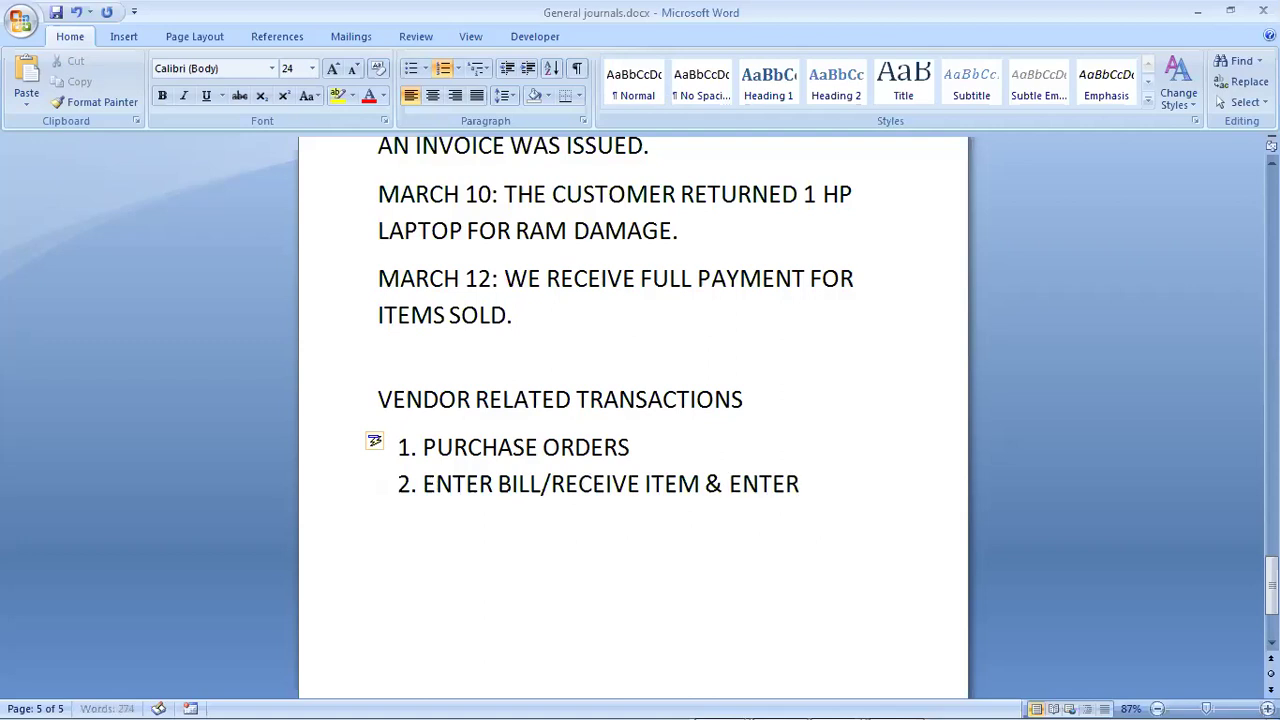
type(" BILL")
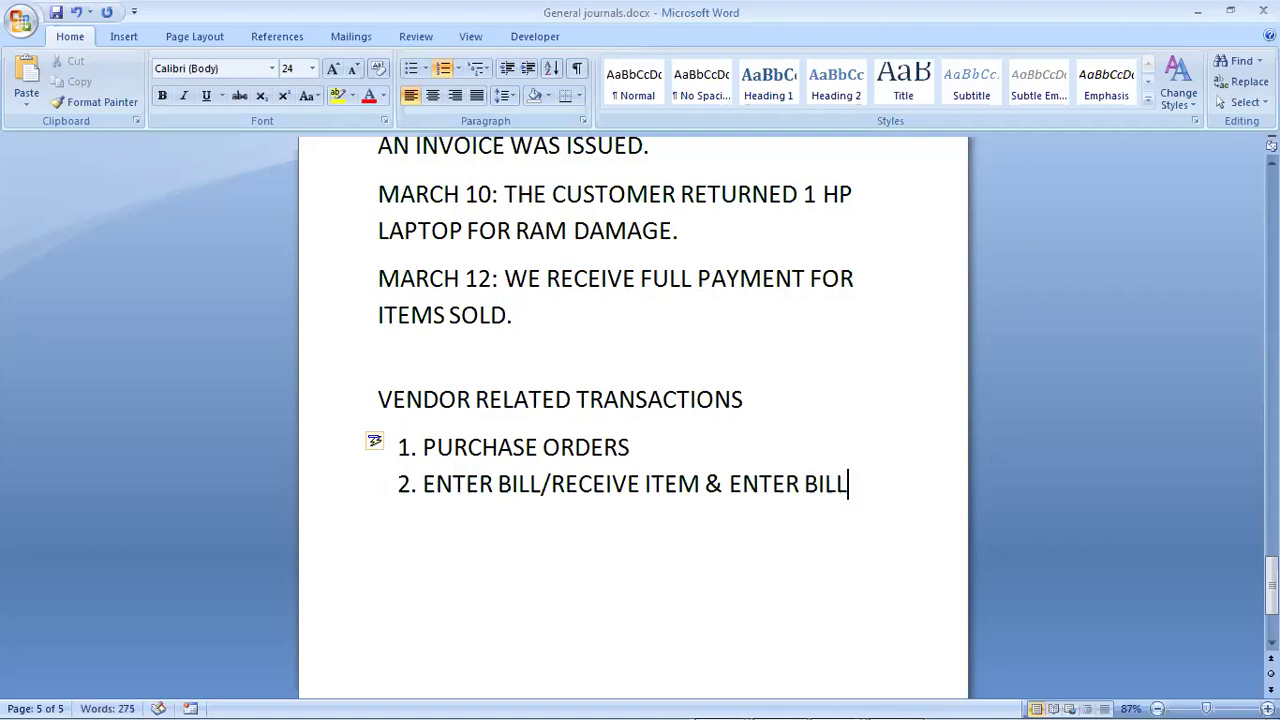
Step: Add list items 3 VENDOR CREDIT MEMO and 4 PAY BILLS
key("Return")
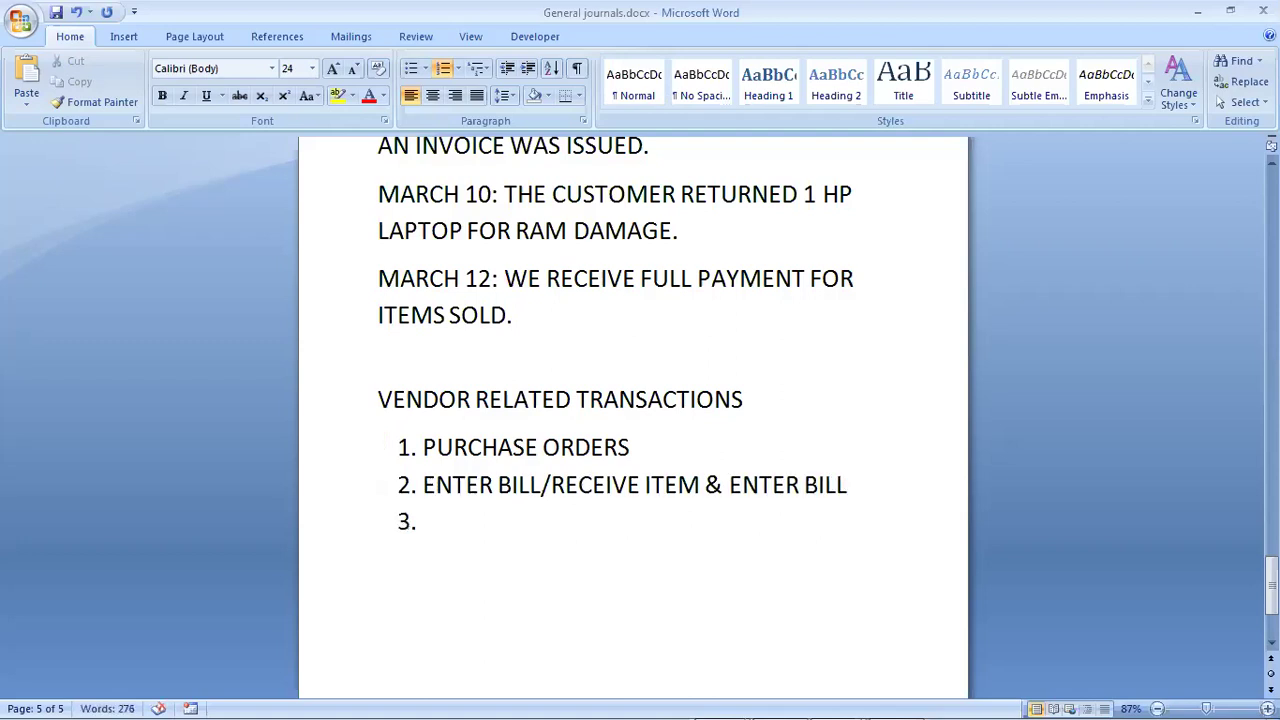
type("VENDOR C")
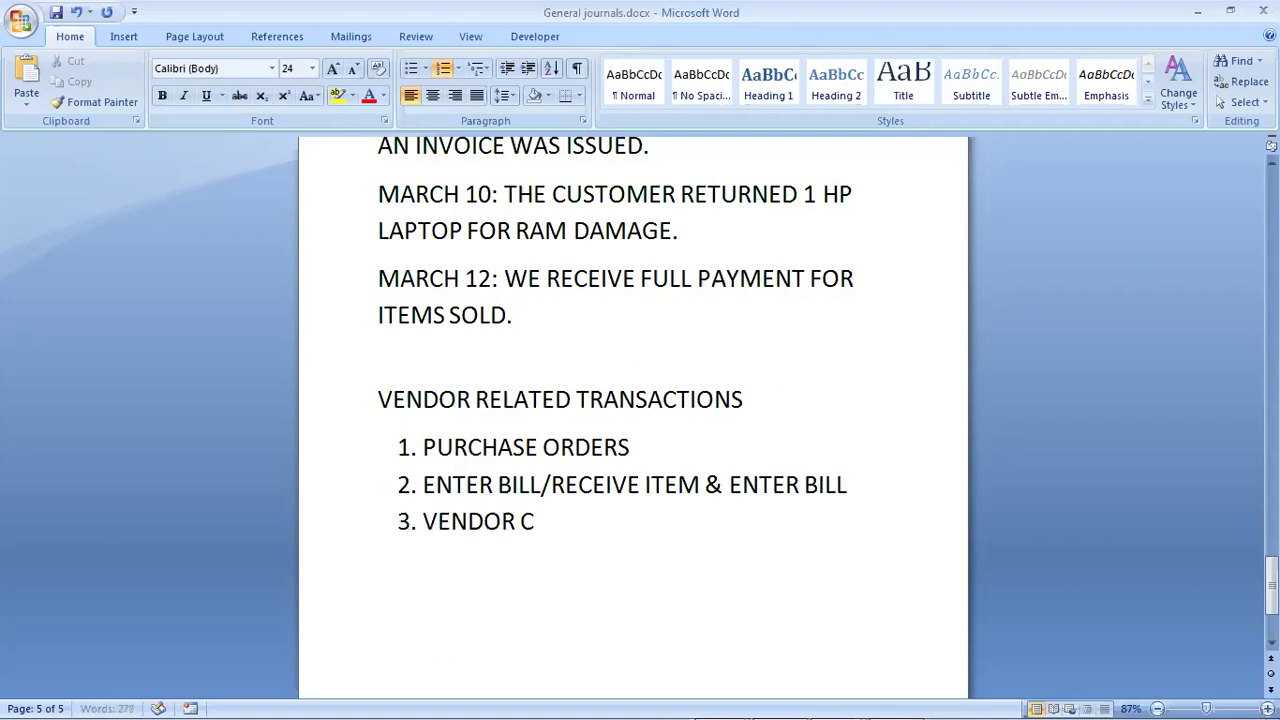
type("REDIT M")
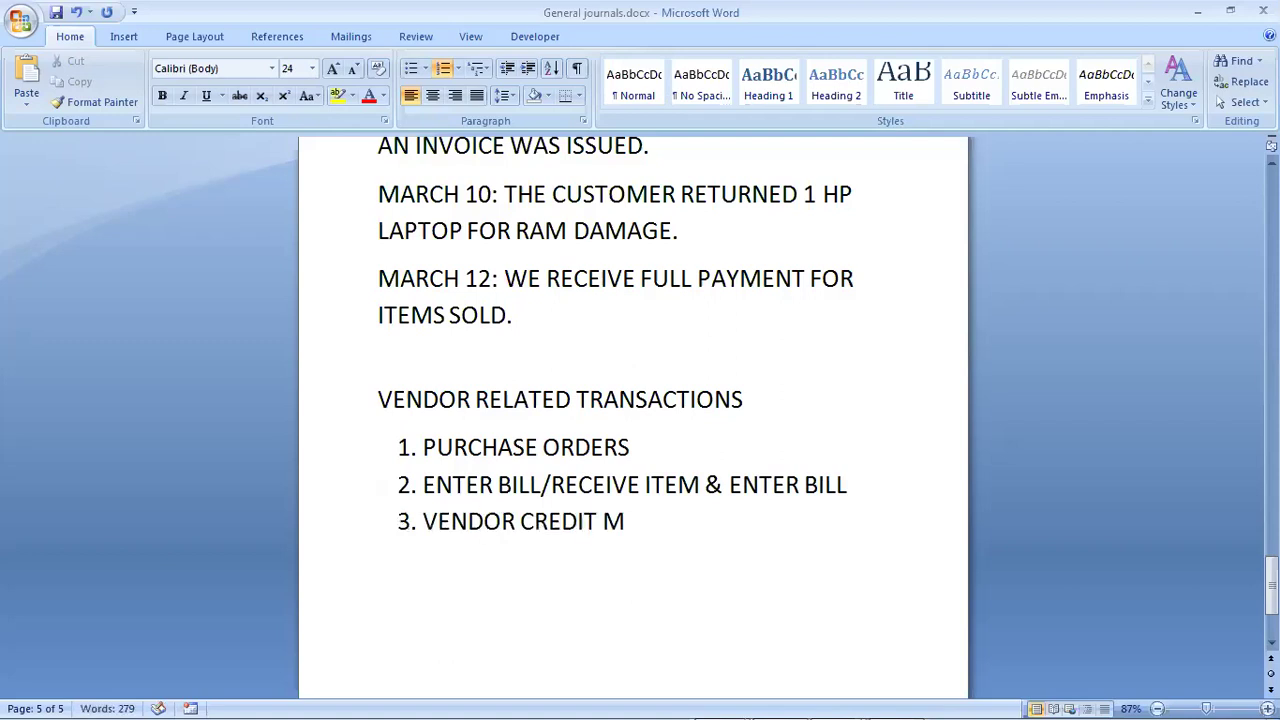
type("EMO")
key("Return")
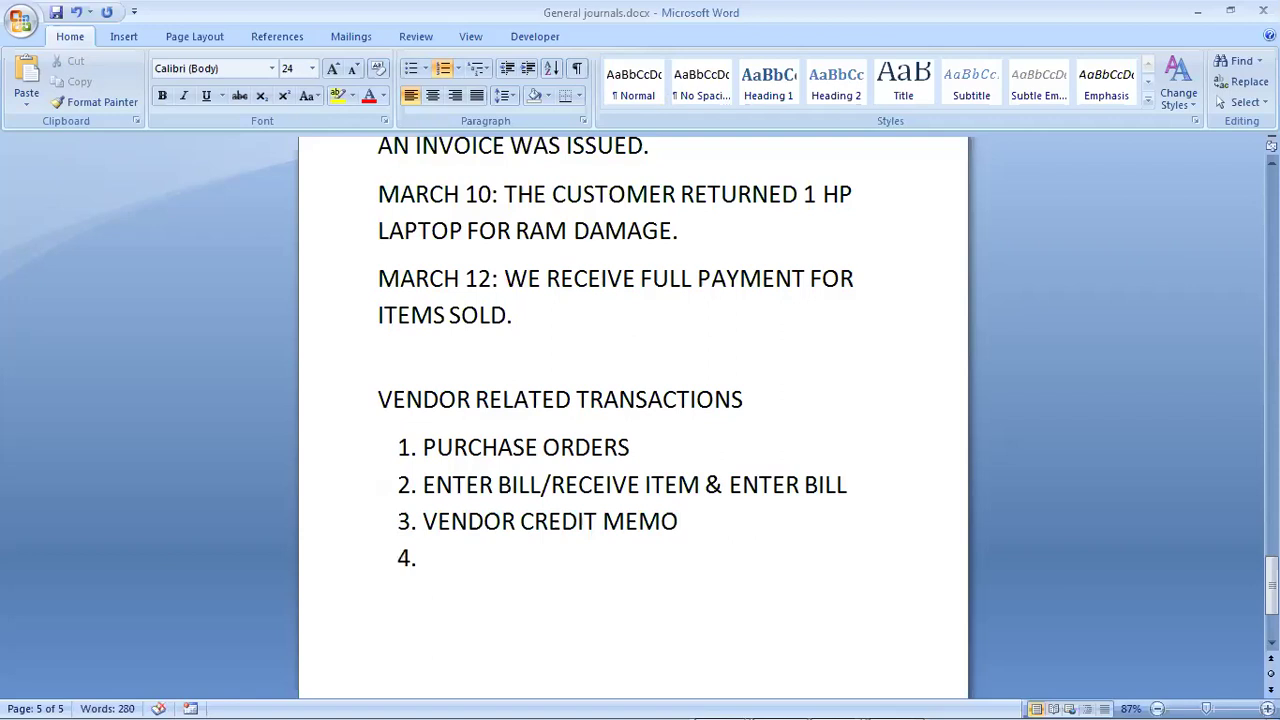
type("PAY BILL")
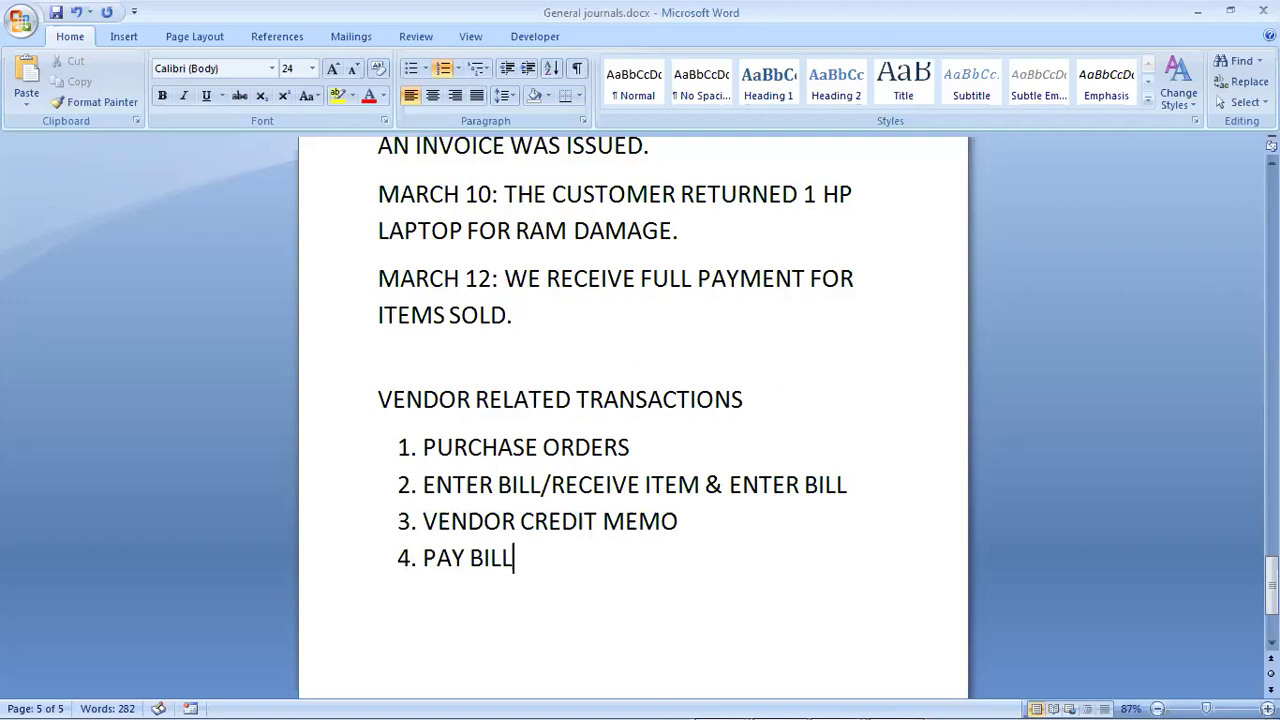
type("S")
scroll(633, 420, "down", 1)
scroll(1220, 651, "down", 1)
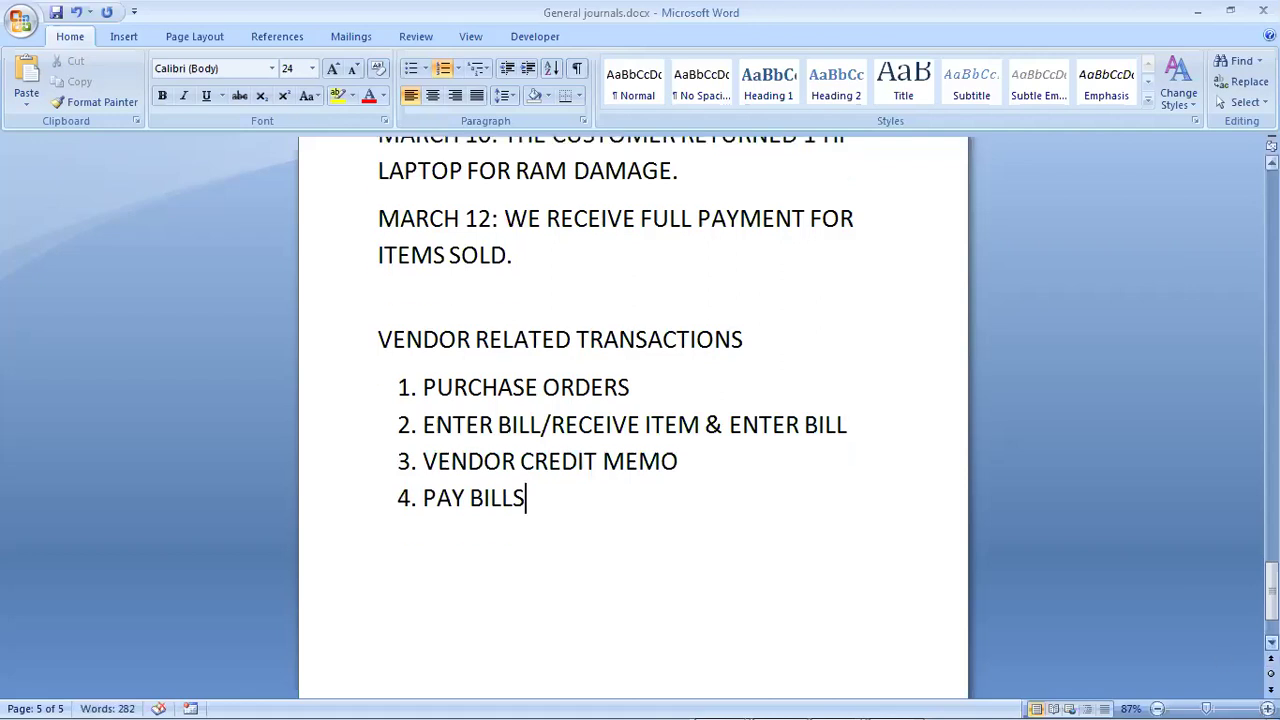
Step: Below the list, write the note 'PURCHASE ORDERS: USE PO when the seller places an order to the supplier.'
key("Return")
key("Return")
type("P")
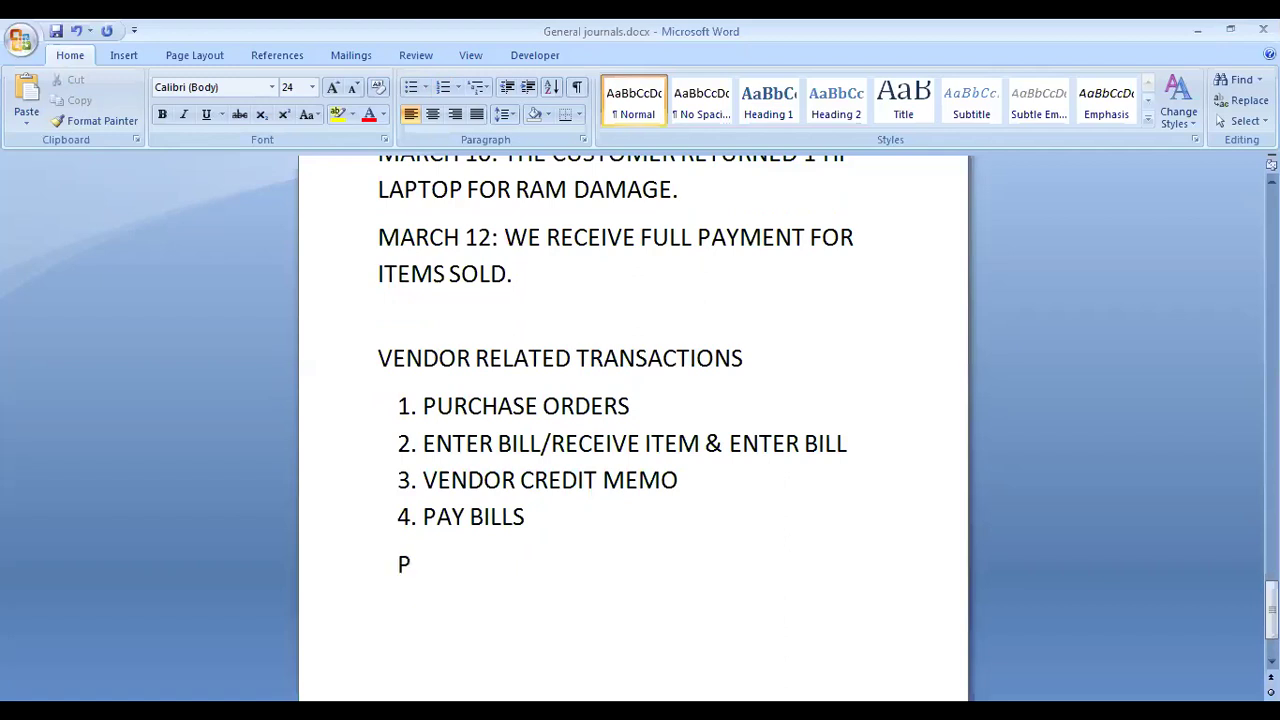
type("URCHASE ORDE")
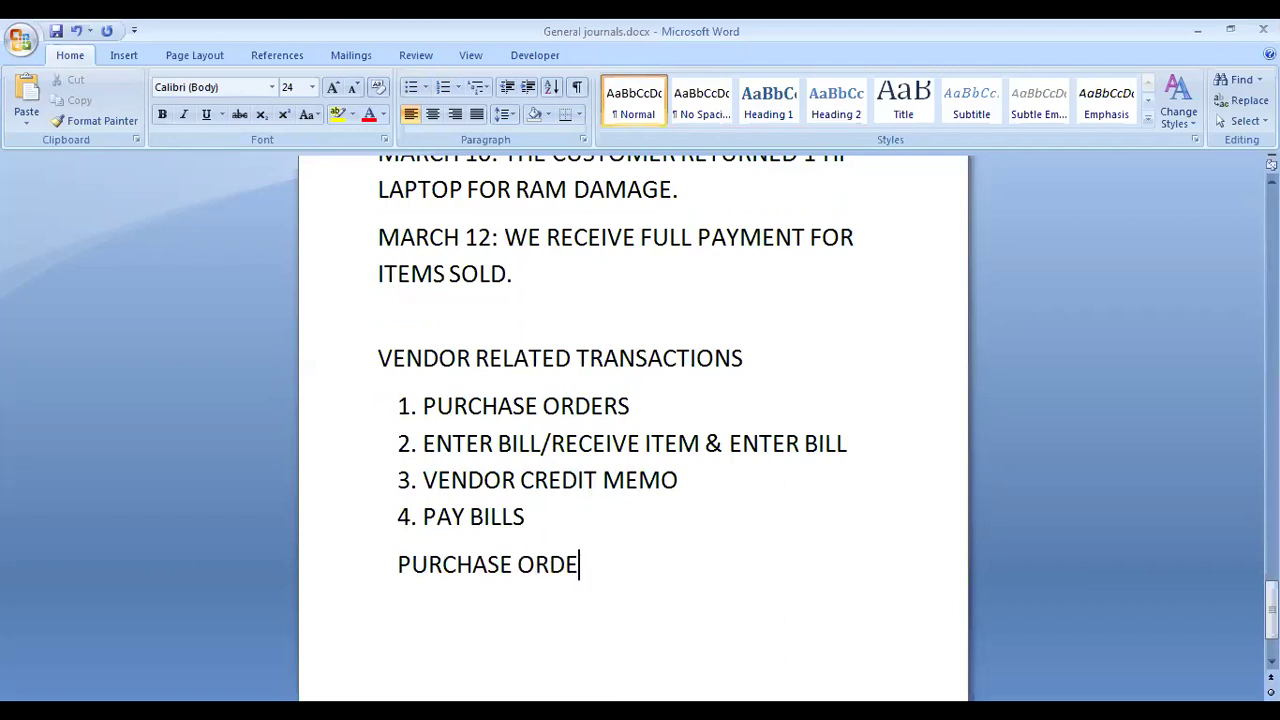
type("RS")
type("USE P")
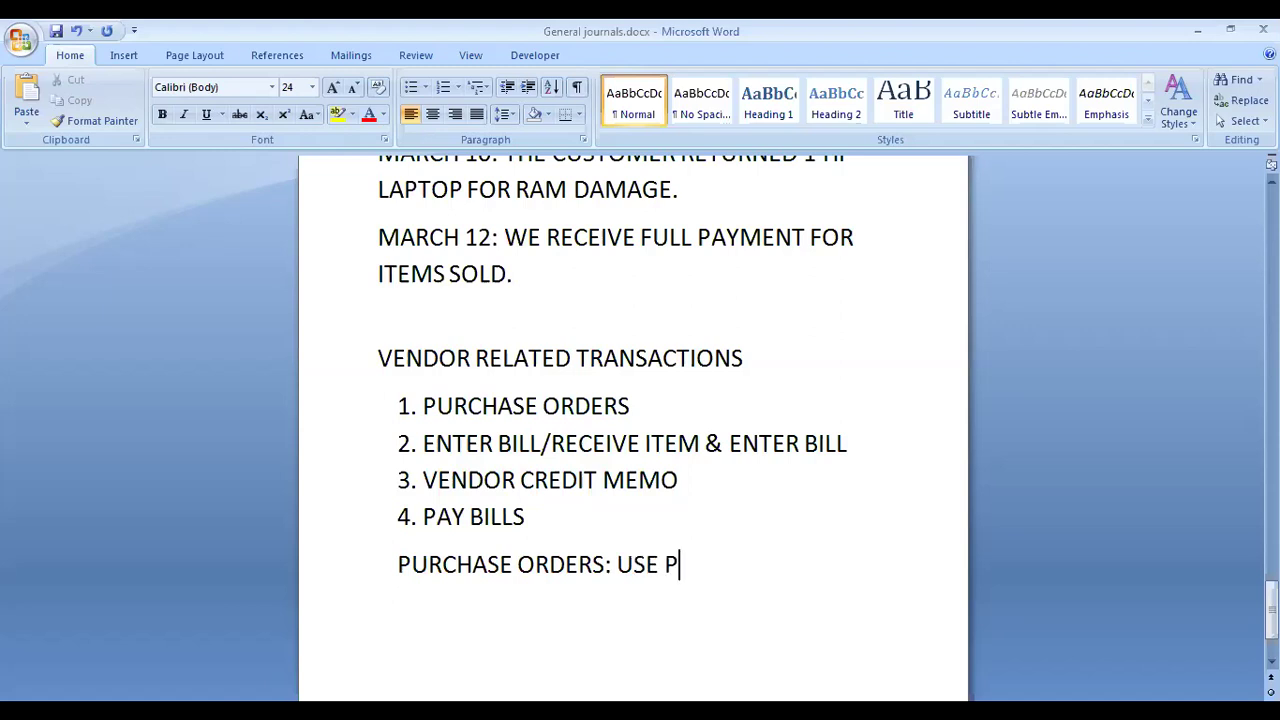
type("O when ")
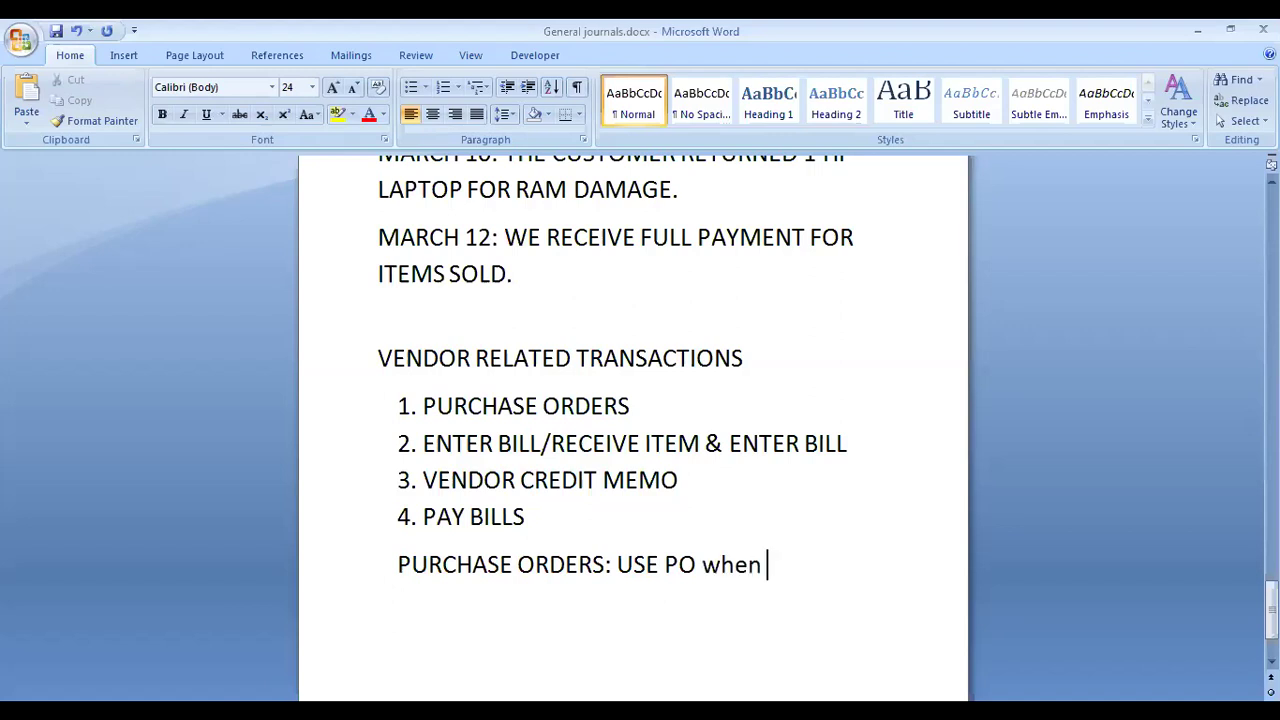
type("ou")
key("BackSpace")
key("BackSpace")
type("y")
key("BackSpace")
key("BackSpace")
key("BackSpace")
type("n the seller")
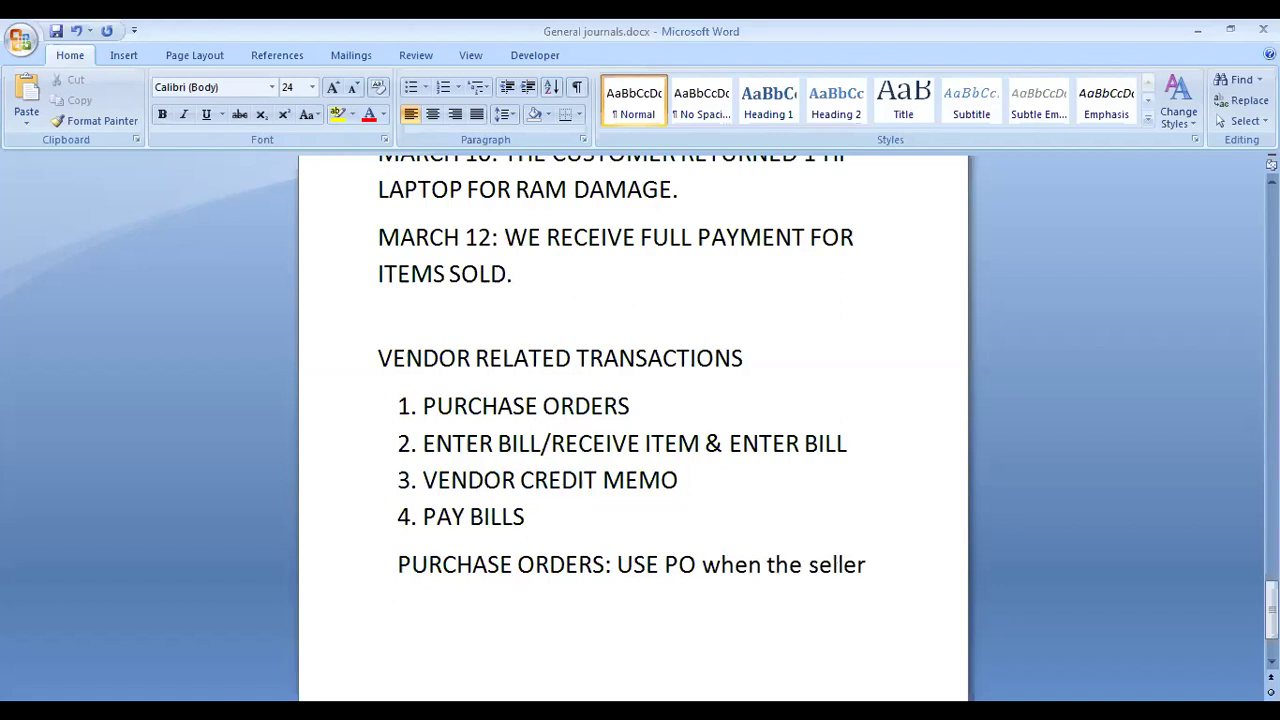
type(" p;la")
key("BackSpace")
key("BackSpace")
key("BackSpace")
type("laces")
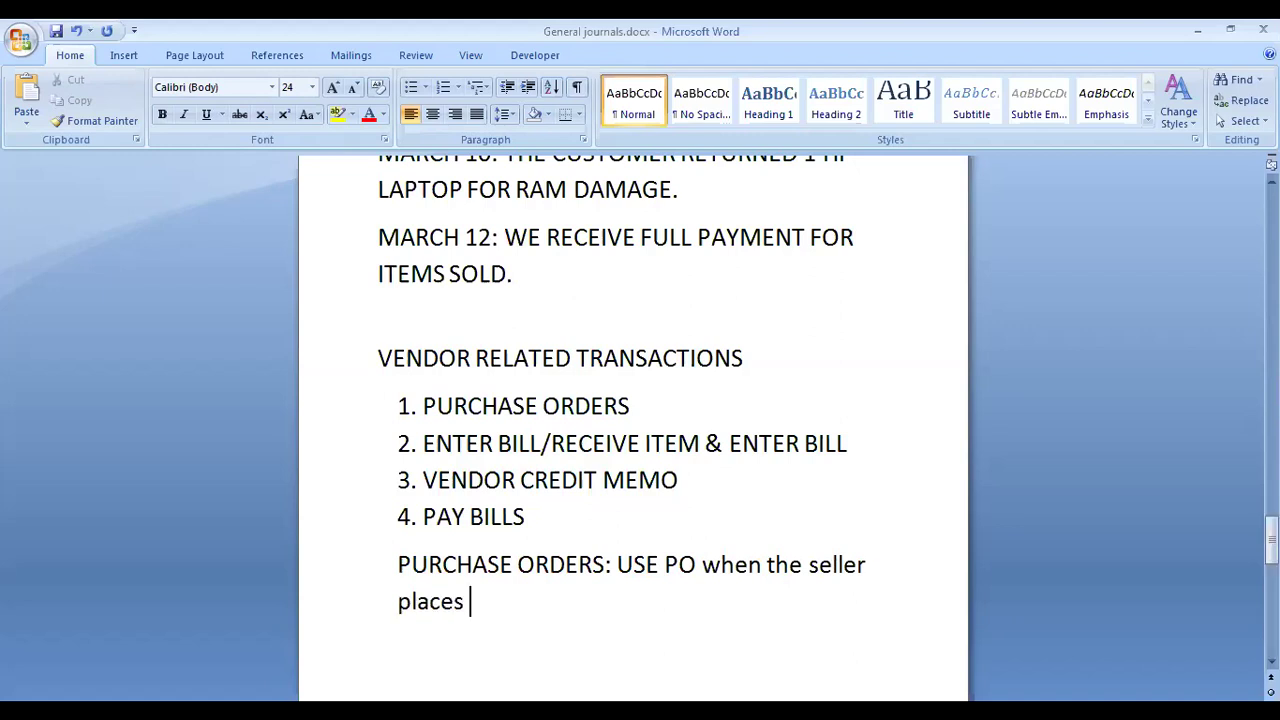
type(" an order r")
key("BackSpace")
type("to")
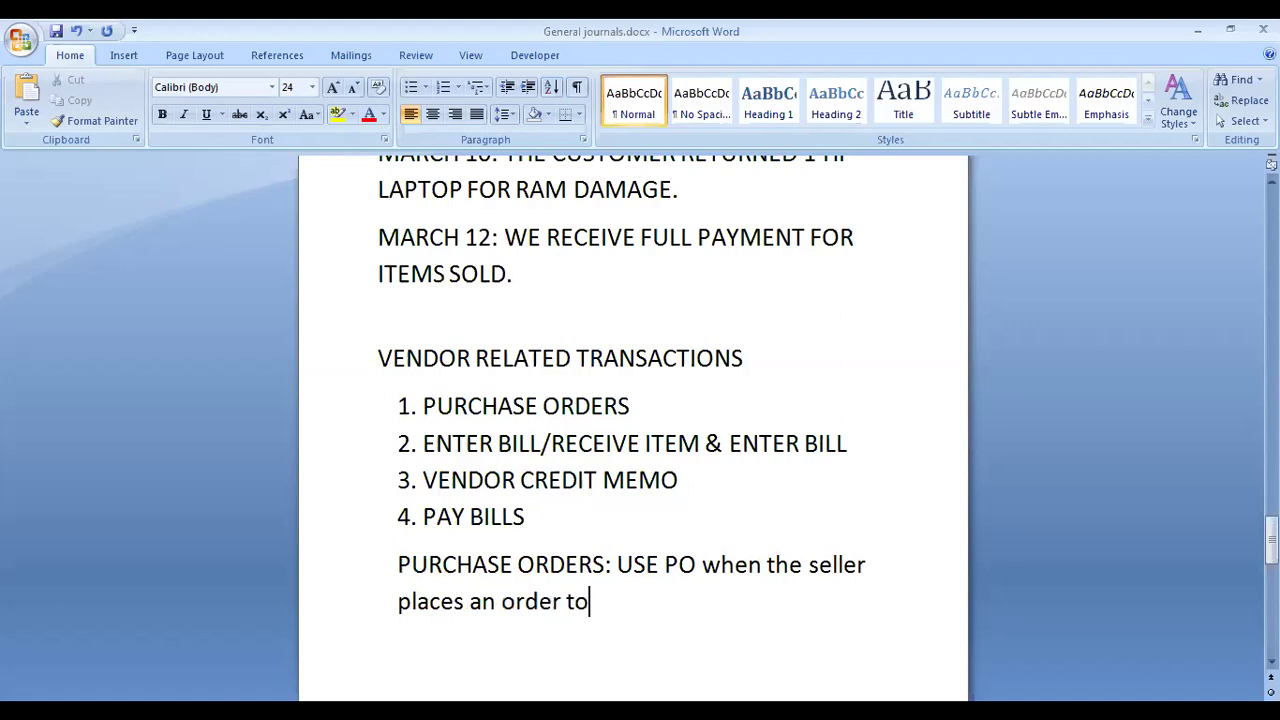
type(" the suppl")
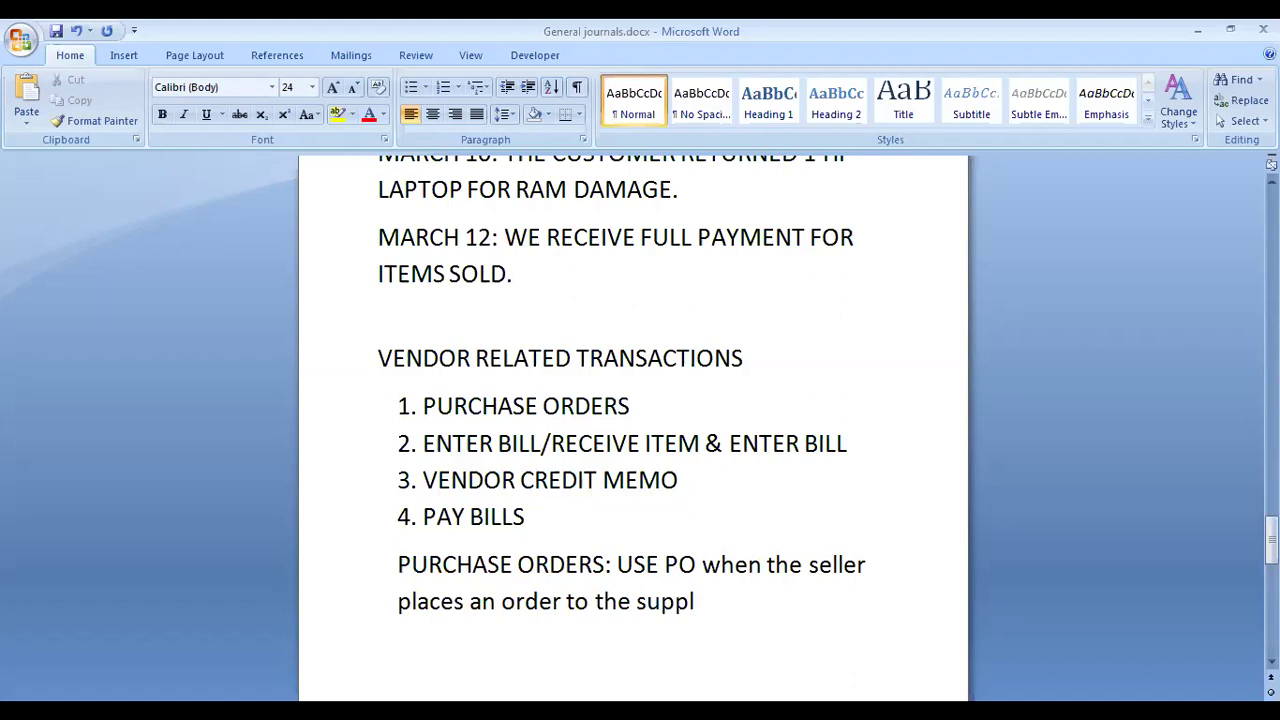
type("ier.")
key("Return")
type("ente")
key("BackSpace")
key("BackSpace")
key("BackSpace")
key("BackSpace")
Step: Type the note 'ENTER BILLS: A) USE TO ACCEPT A PO'
type("ENTER ")
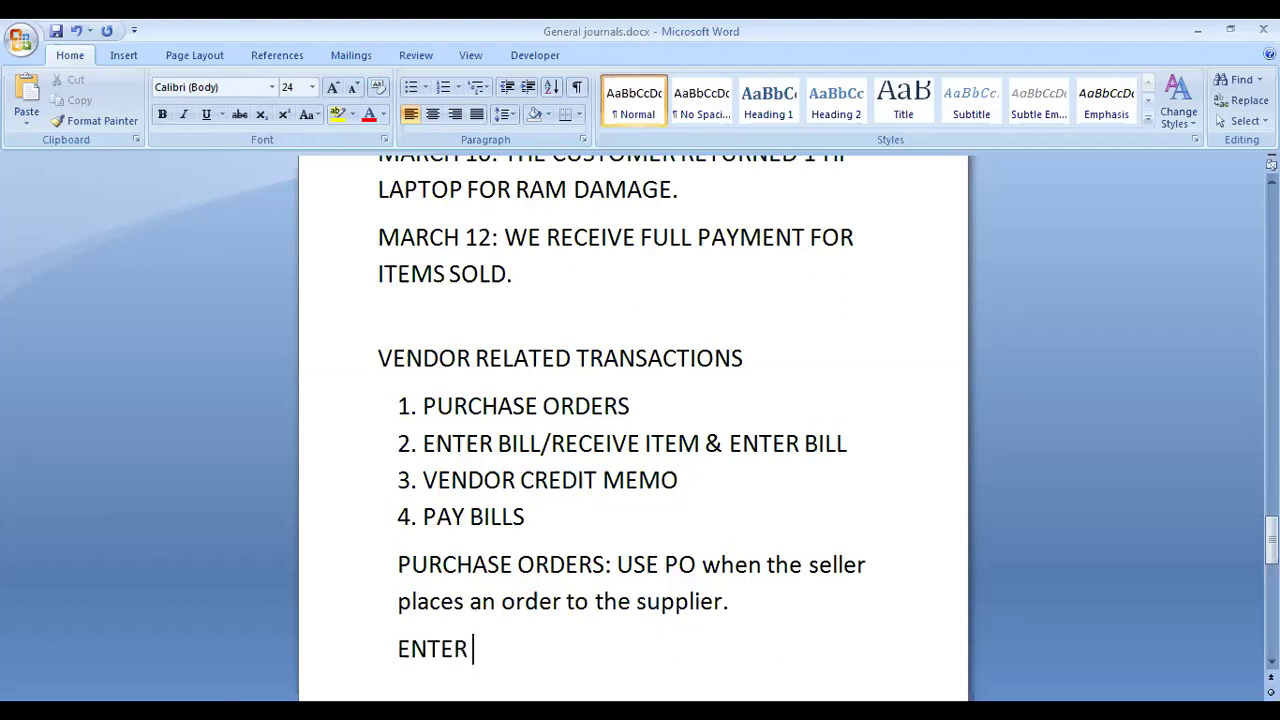
type("BILLS:")
type("A")
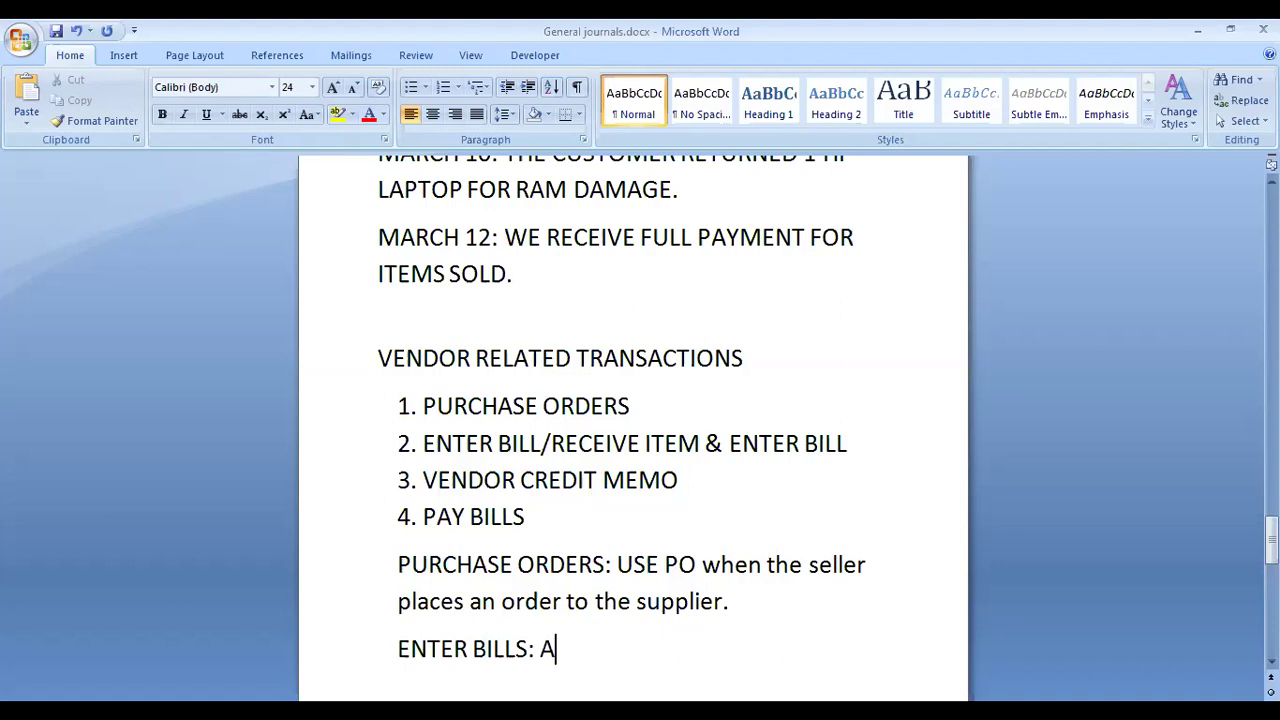
type(") USE FOR")
key("BackSpace")
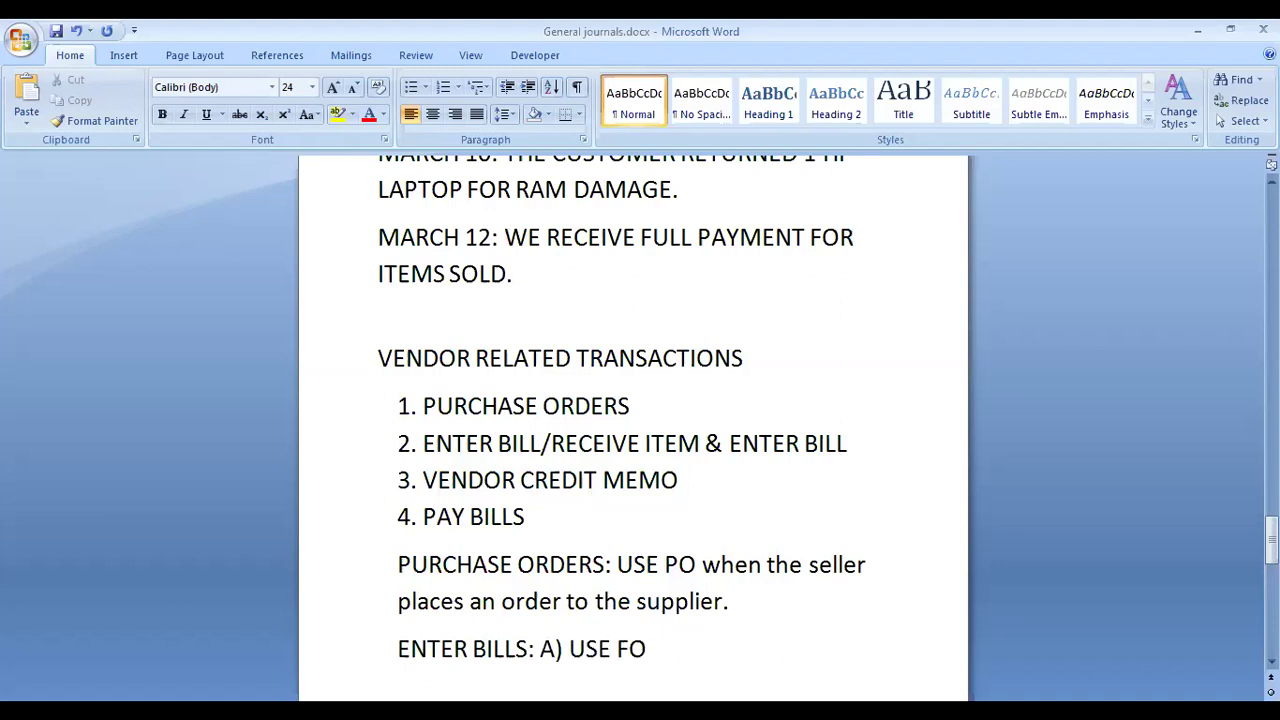
key("BackSpace")
key("BackSpace")
type("TO ACCE")
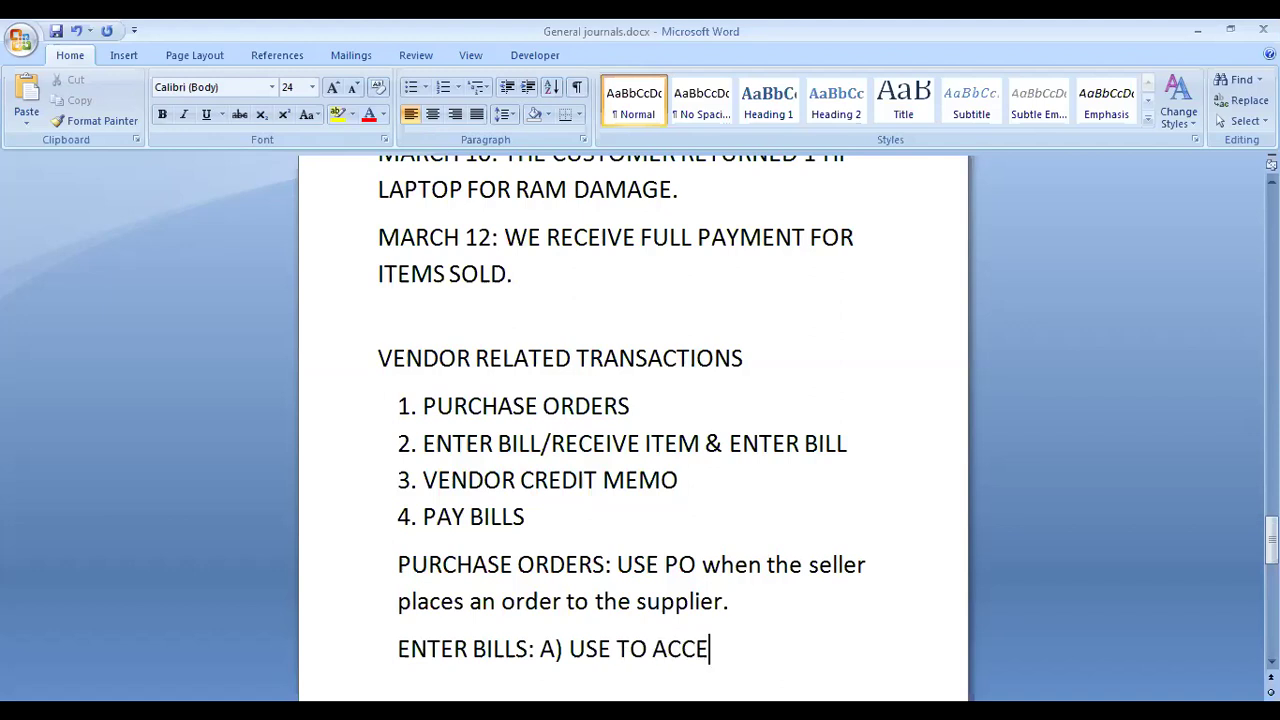
type("PT A PO")
Step: Add point 'B) USE FOR CREDIT PURCHASES' and continue onto page 6
key("Return")
type("B")
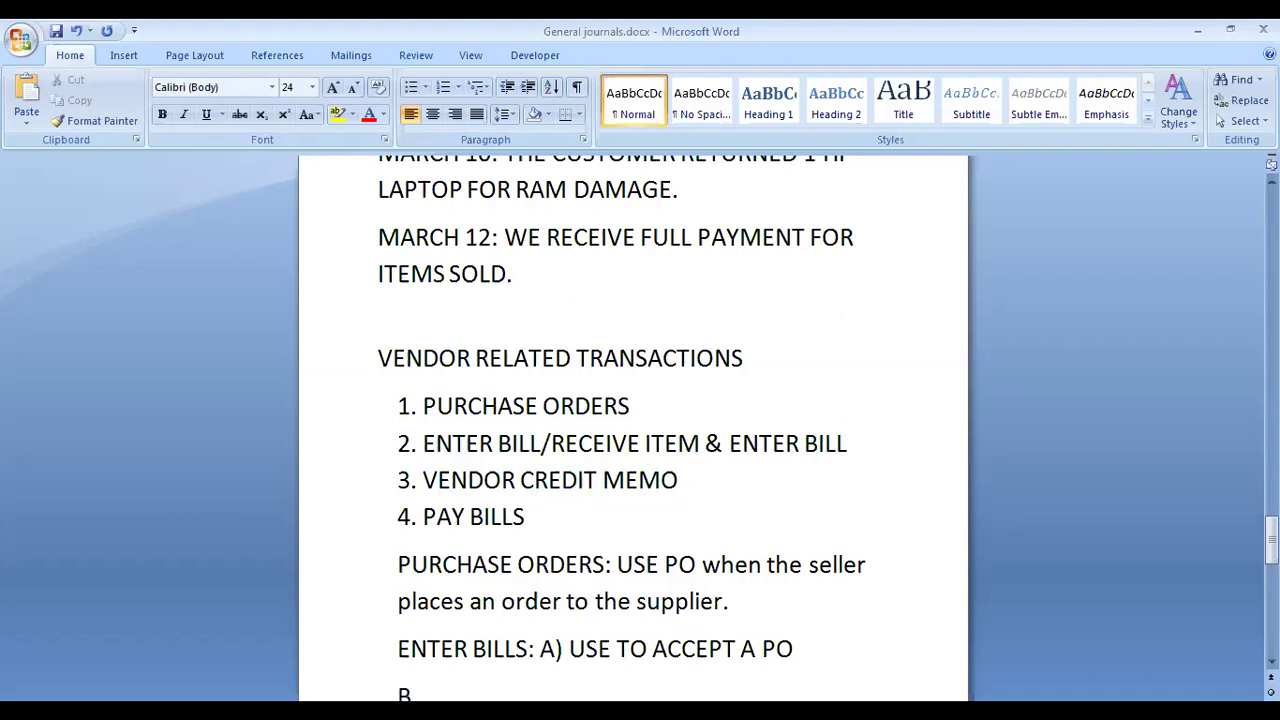
type(") ")
type("YOU")
type("F")
key("BackSpace")
key("BackSpace")
key("BackSpace")
key("BackSpace")
type("USE FOR CRE")
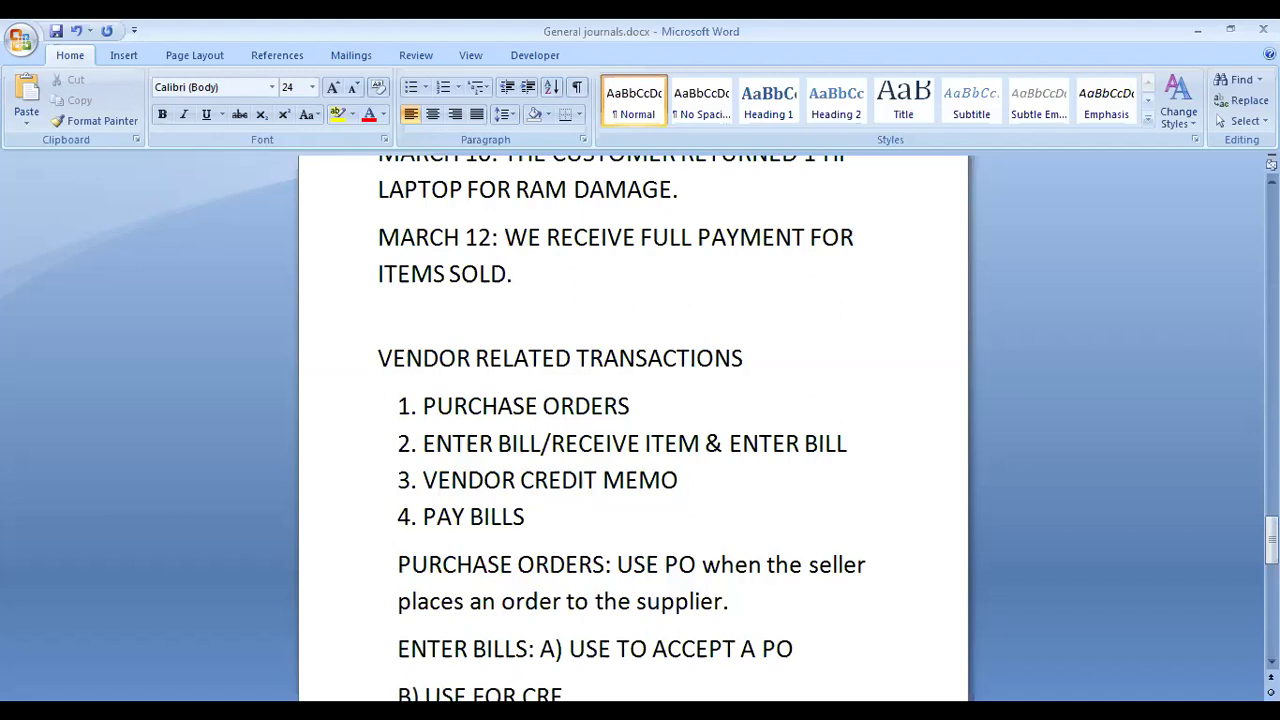
scroll(586, 610, "down", 3)
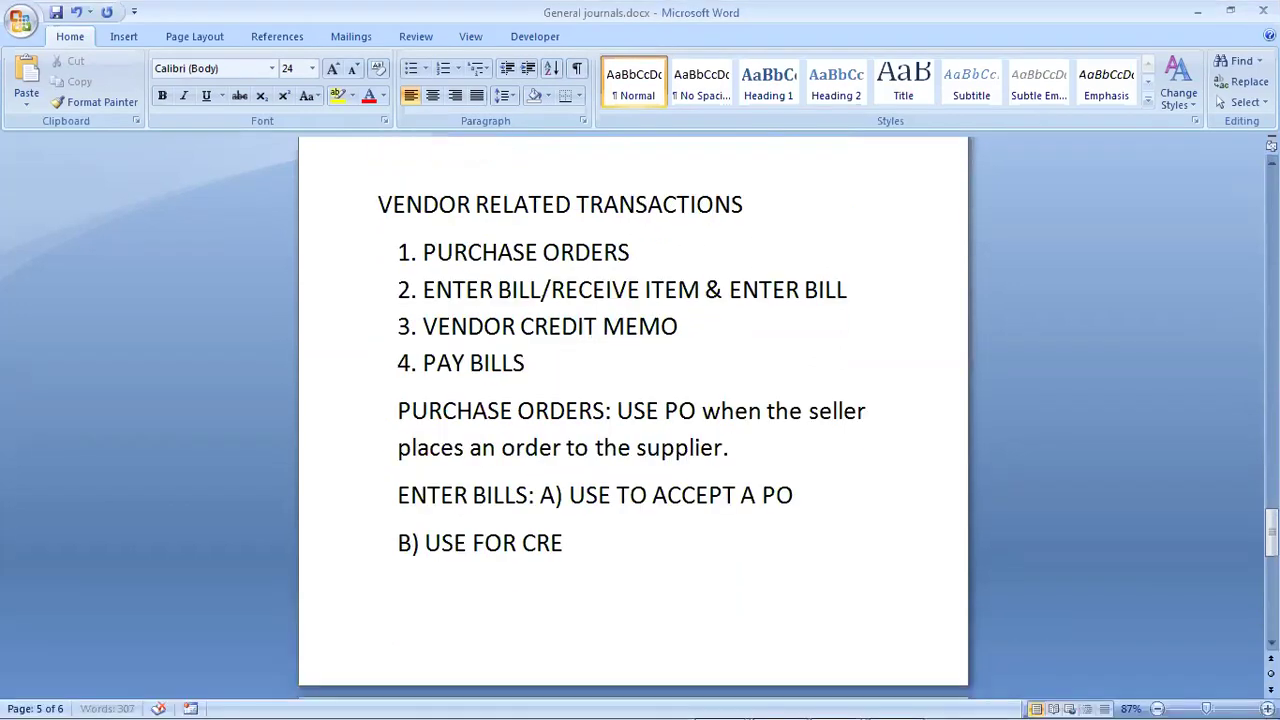
type("DIT ")
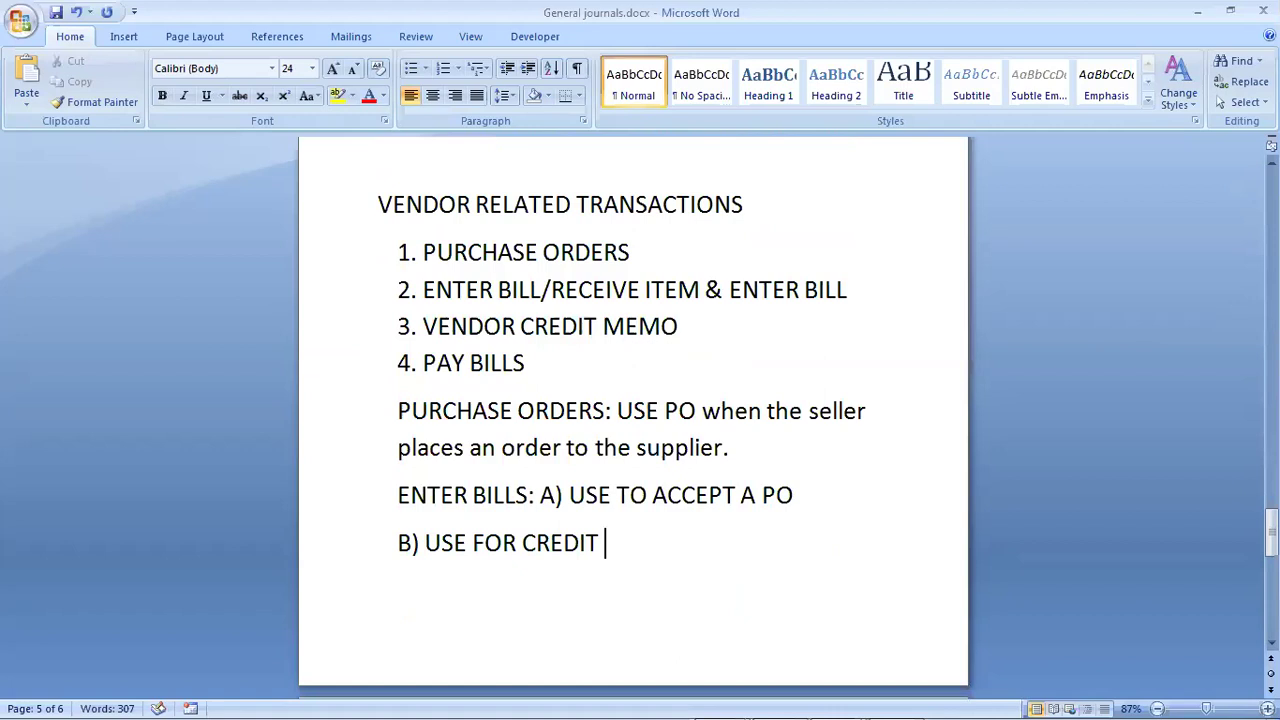
type("PURCHA")
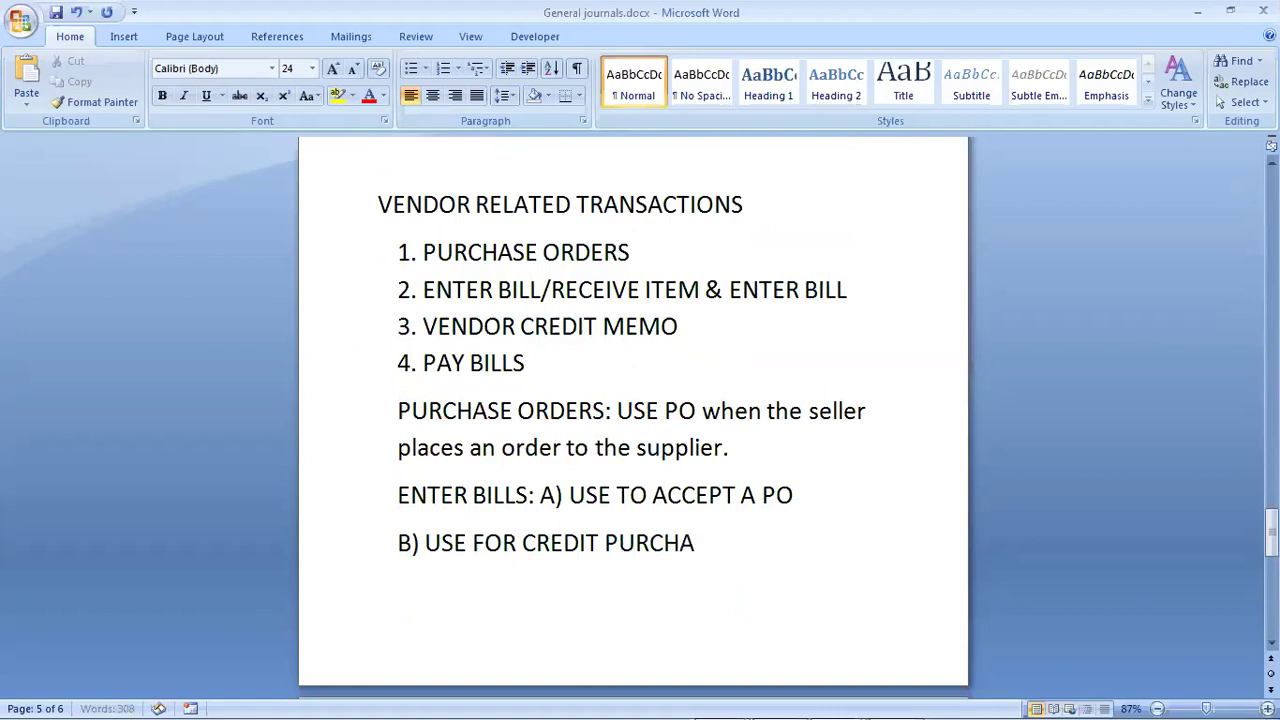
type("SES")
key("Down")
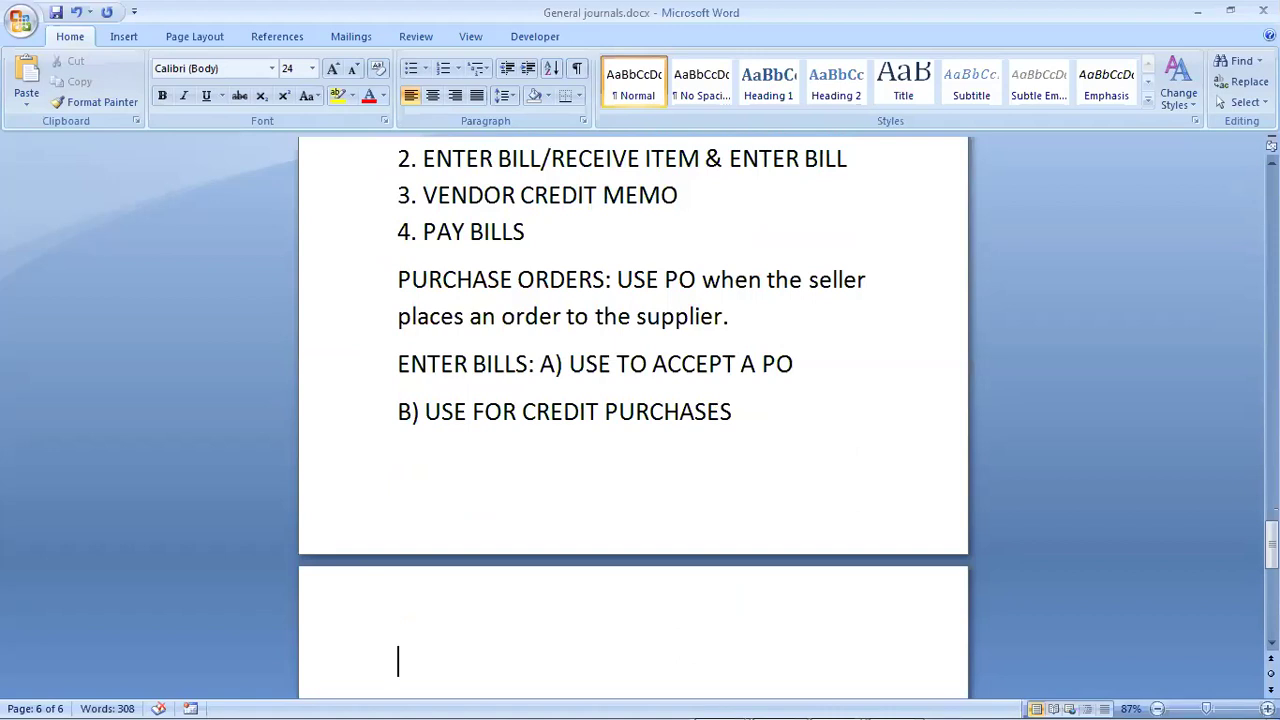
Step: Write the VENDOR CREDIT MEMO note: 'USE WHEN THE SELLER RETURNS ITEMS BACK TO THE SUPPLIER (RETURN OUTWARDS)'
type("VENDOR CRE")
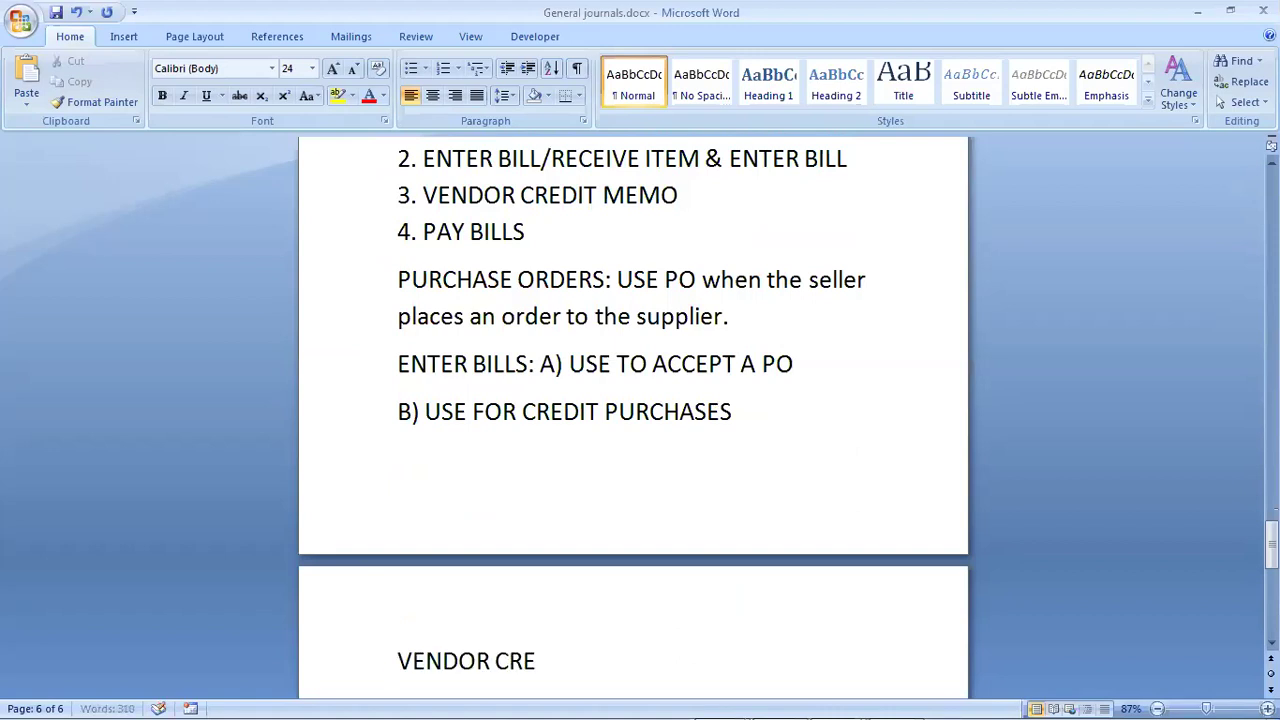
type("DIT MEM")
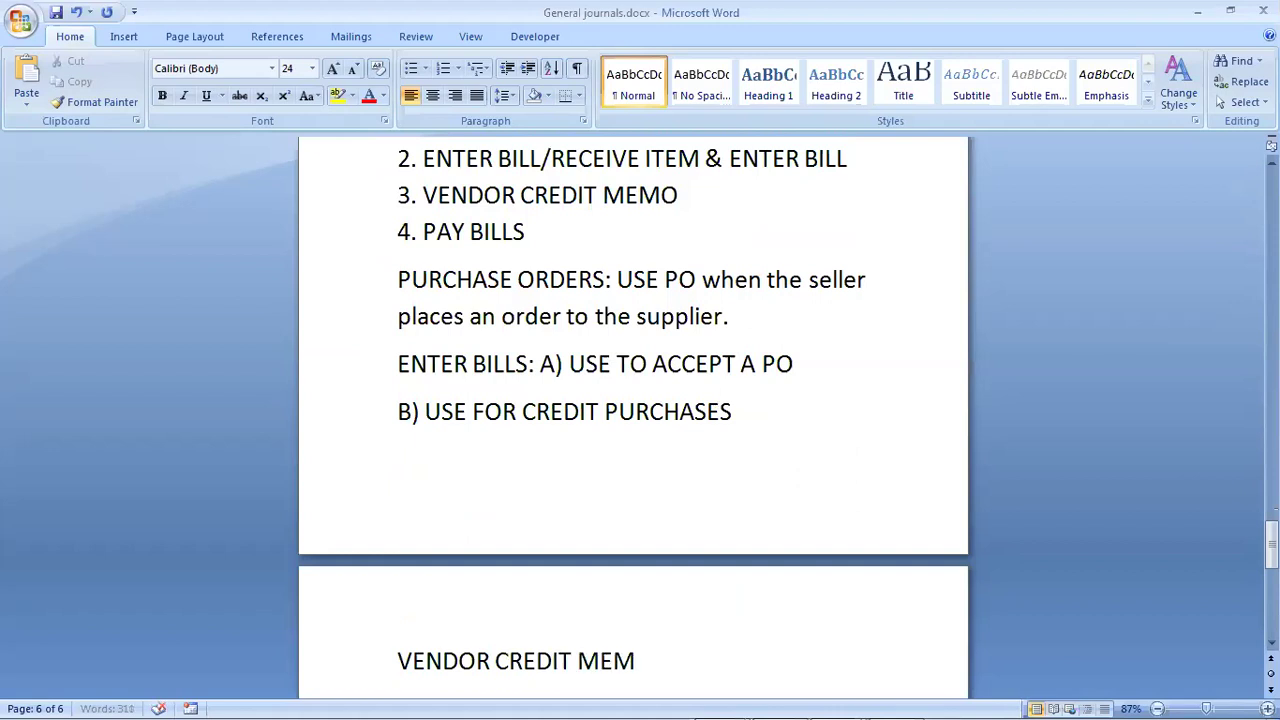
type("O: USE FOR")
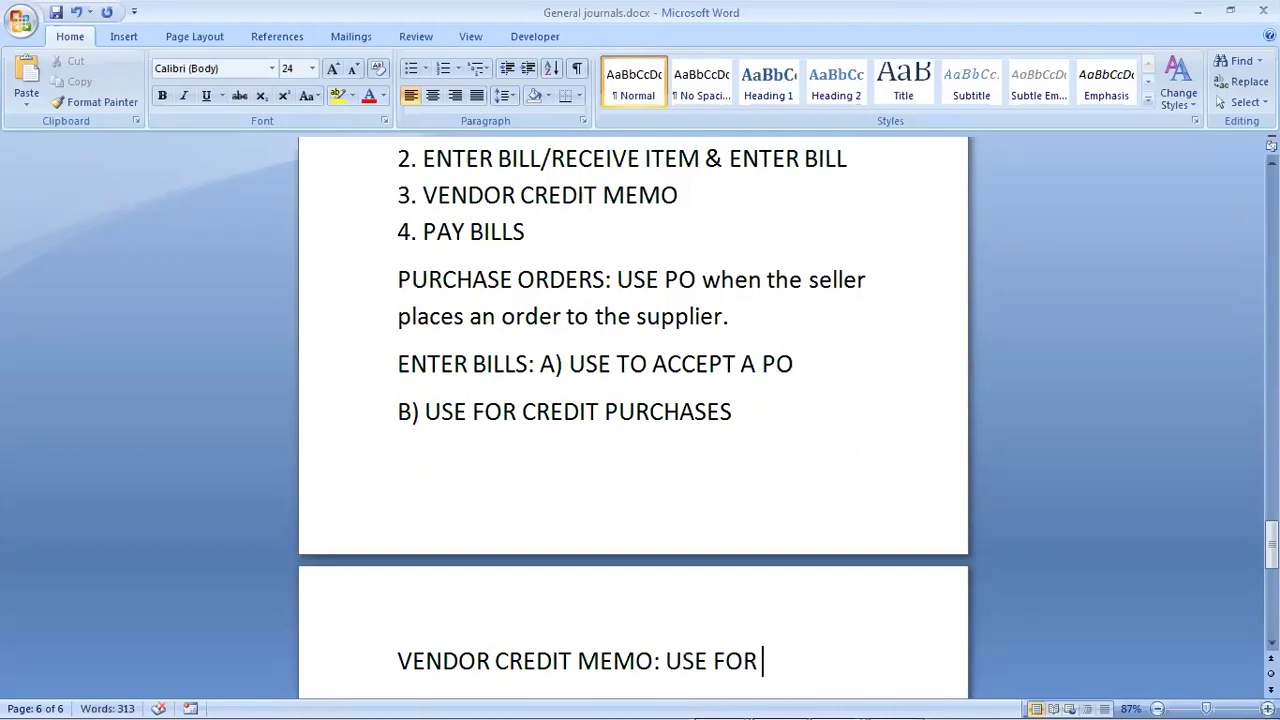
type(" R")
key("BackSpace")
key("BackSpace")
key("BackSpace")
key("BackSpace")
key("BackSpace")
type("WHEN THE S")
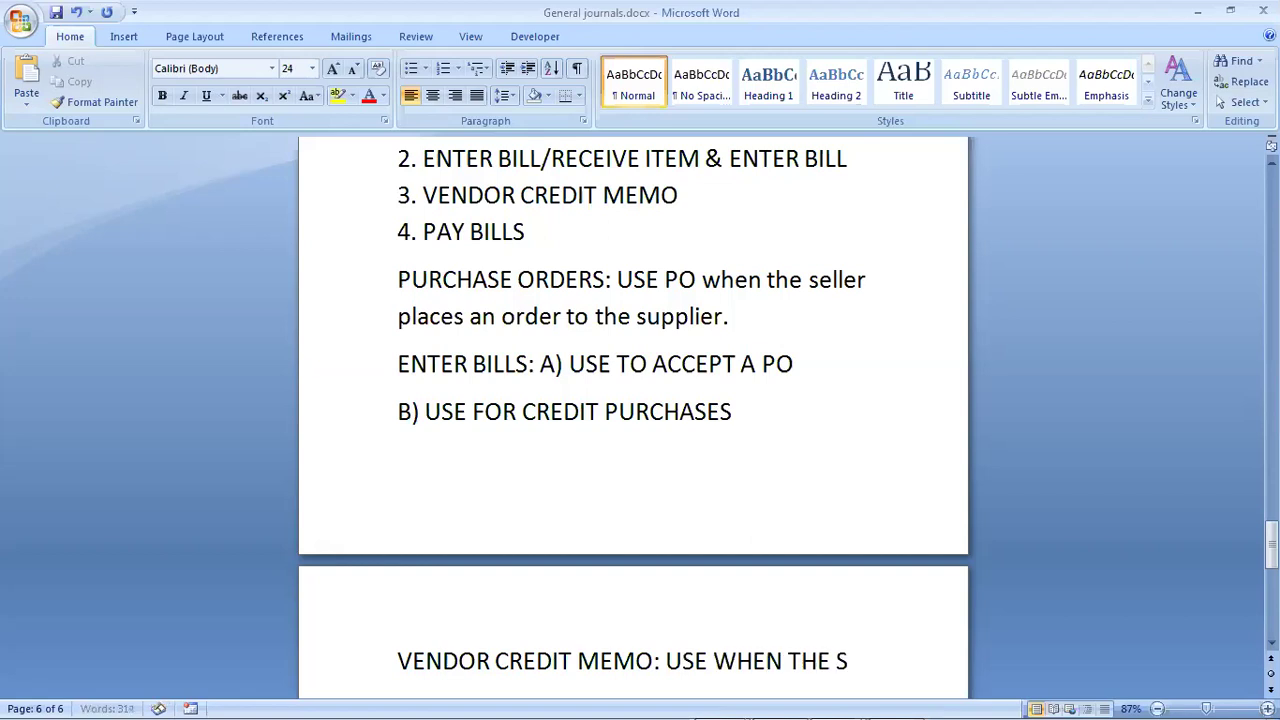
type("ELLER RE")
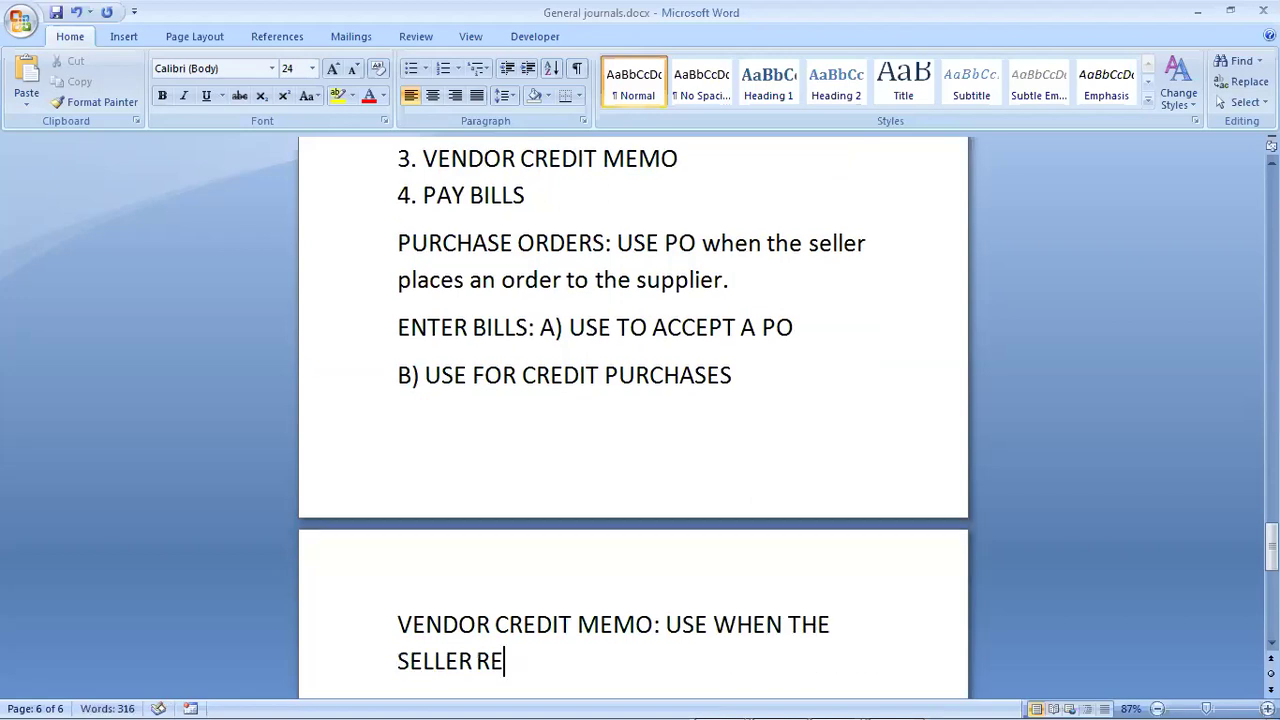
type("TURNS IT")
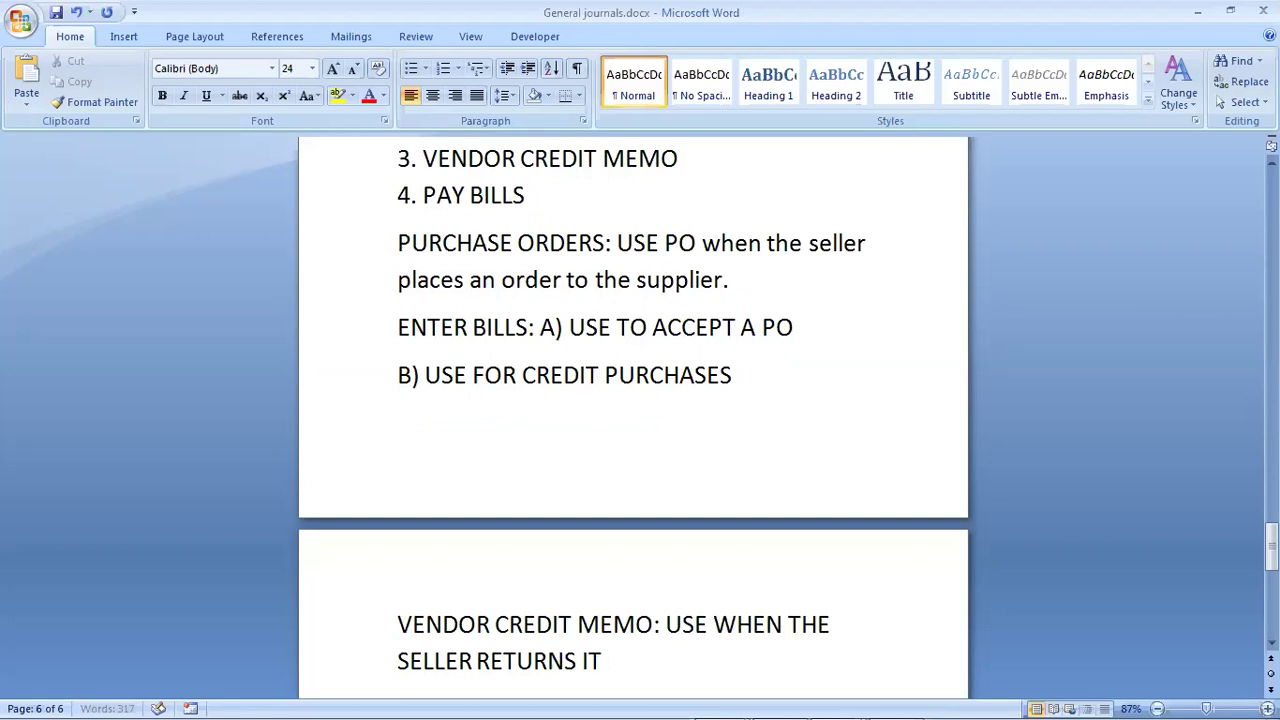
type("EMS BA")
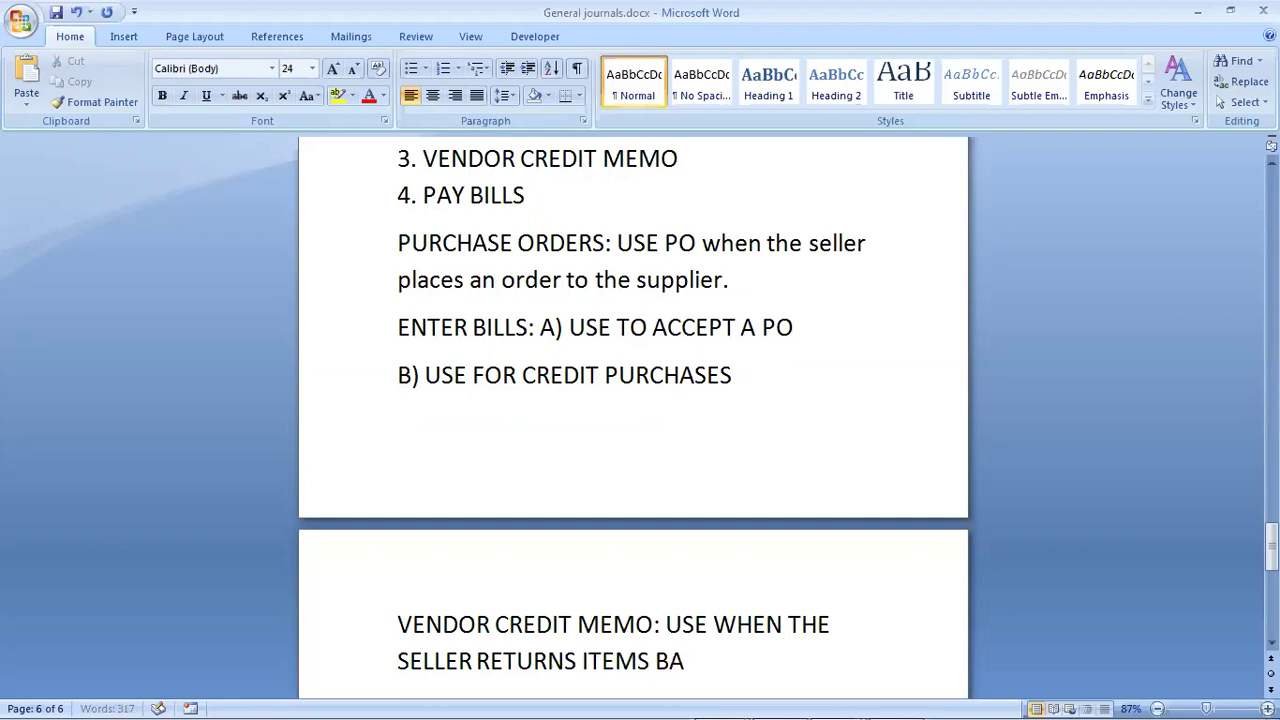
type("CK TO THE")
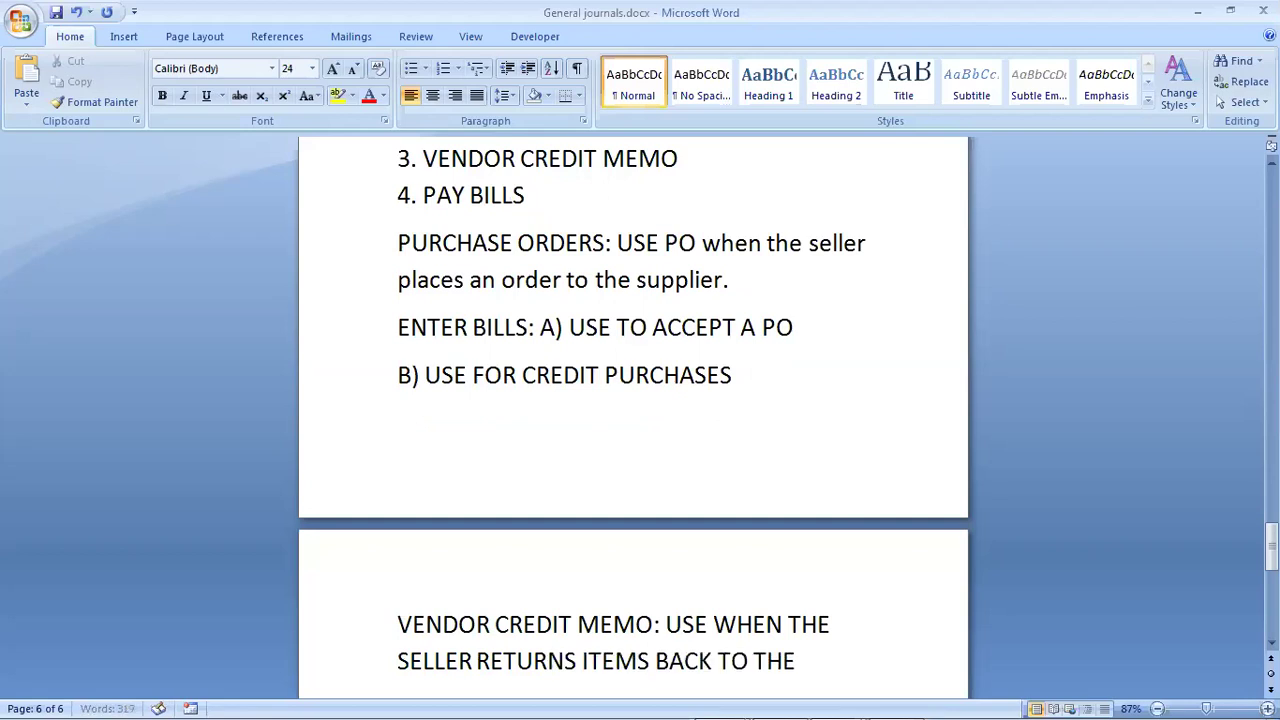
type(" SUPPL")
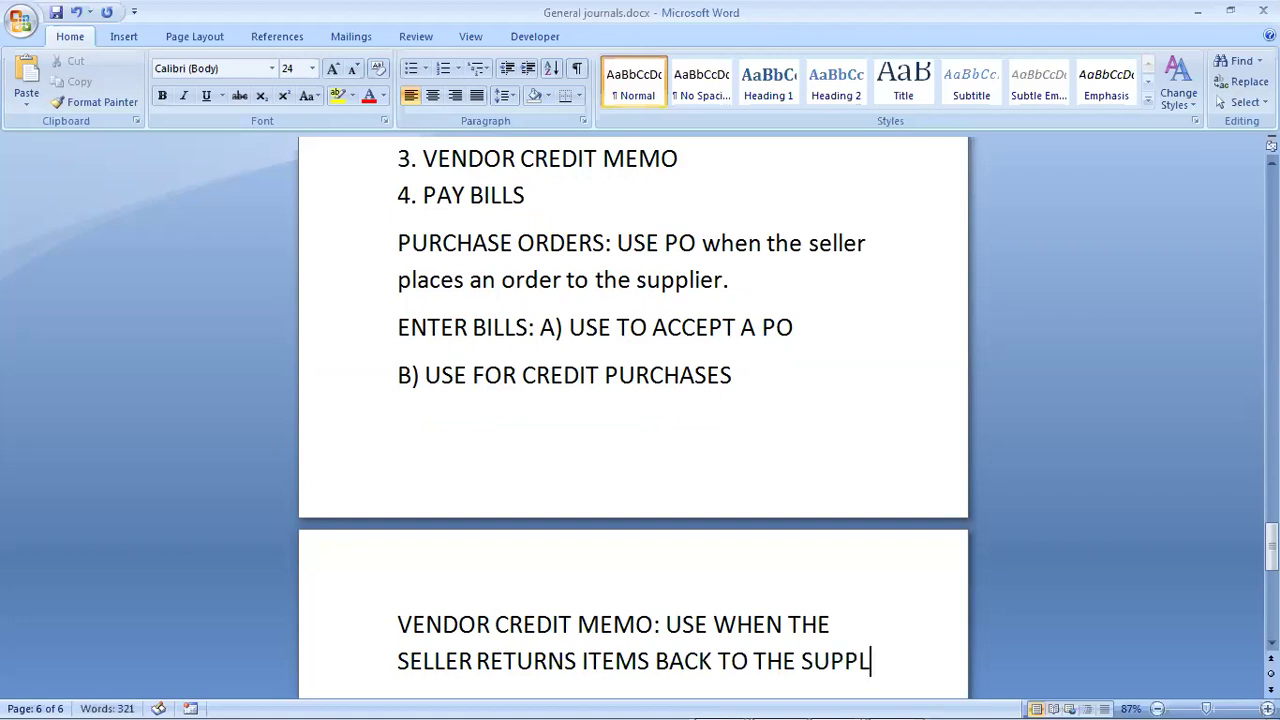
type("IER")
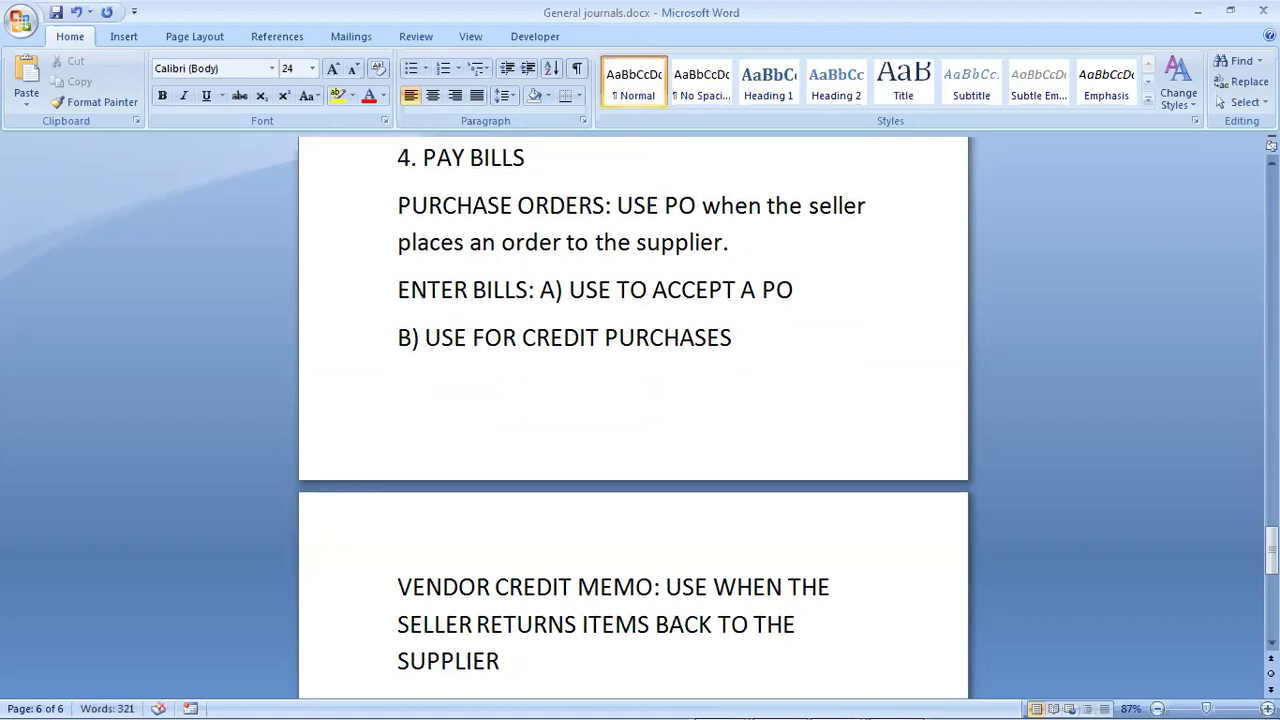
type(" (RE")
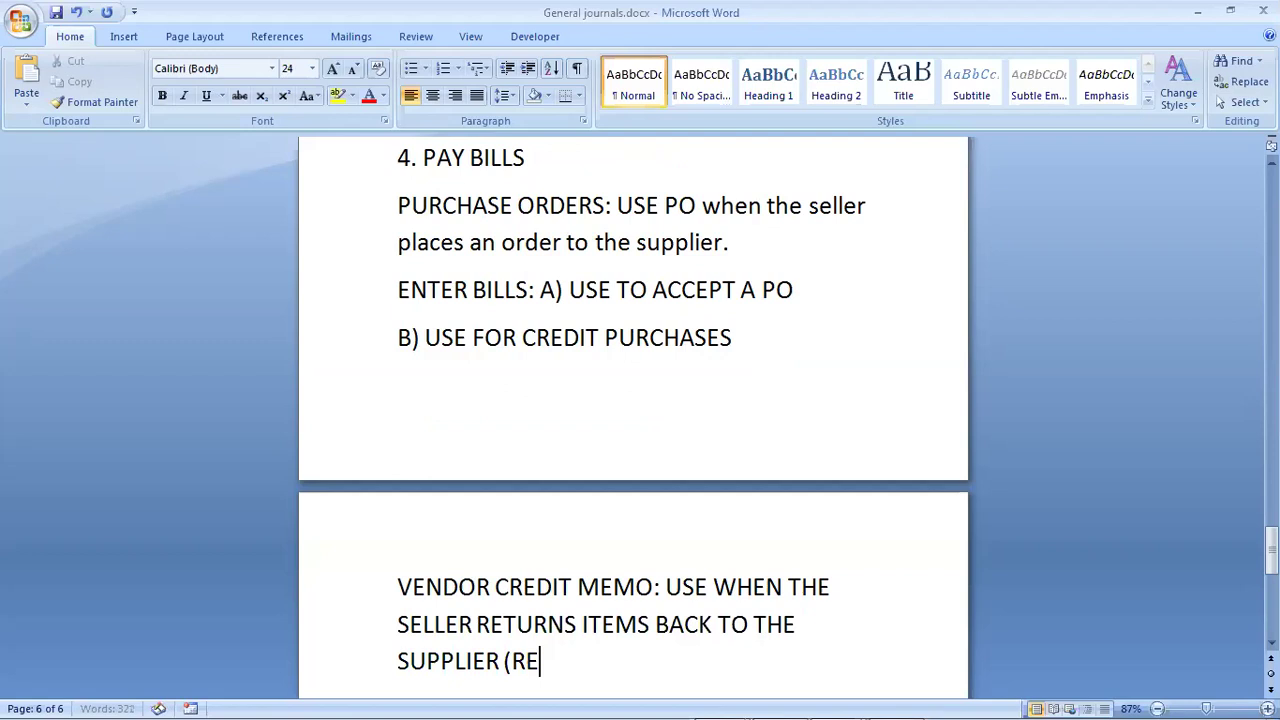
type("TURN")
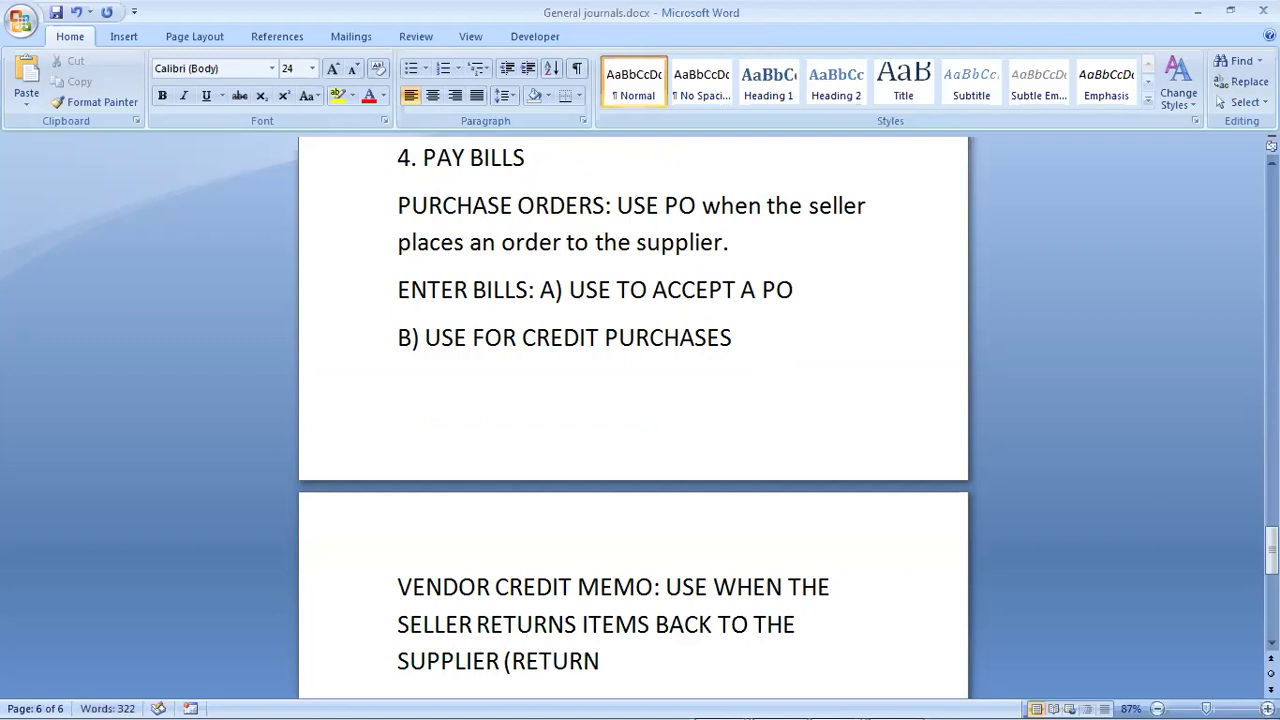
type(" OT")
key("BackSpace")
type("UTWA")
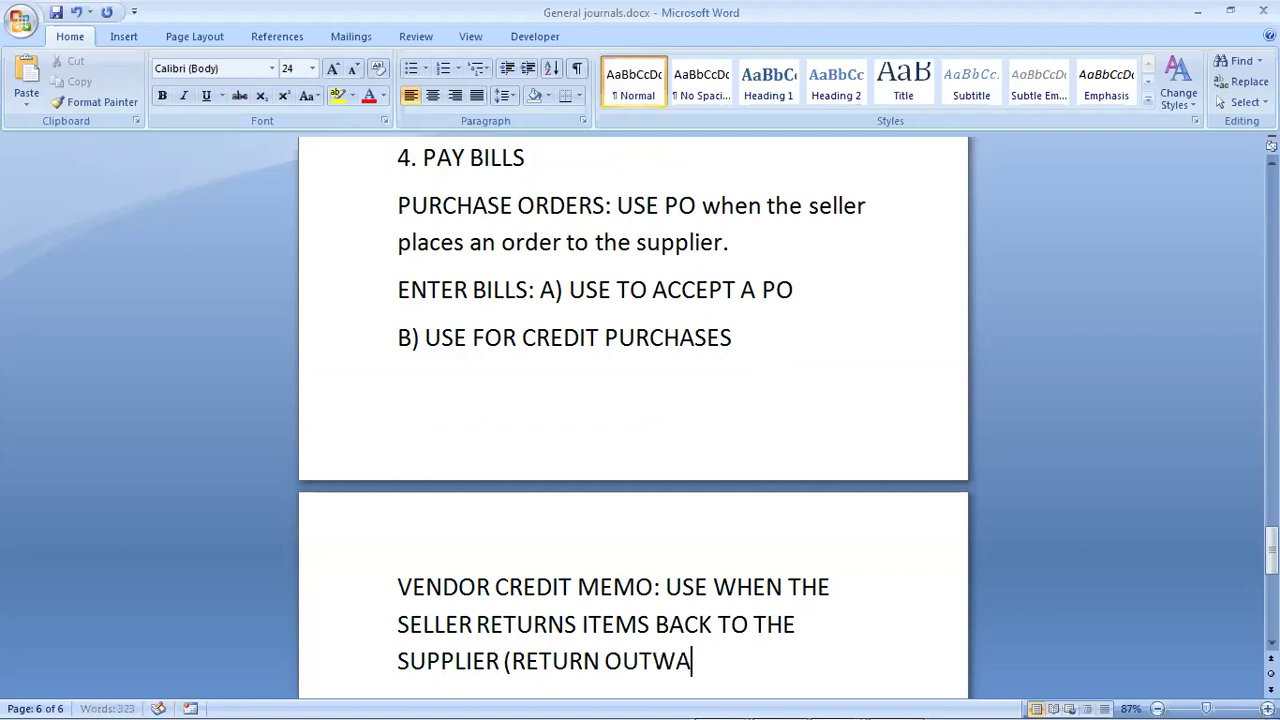
type("RDS")
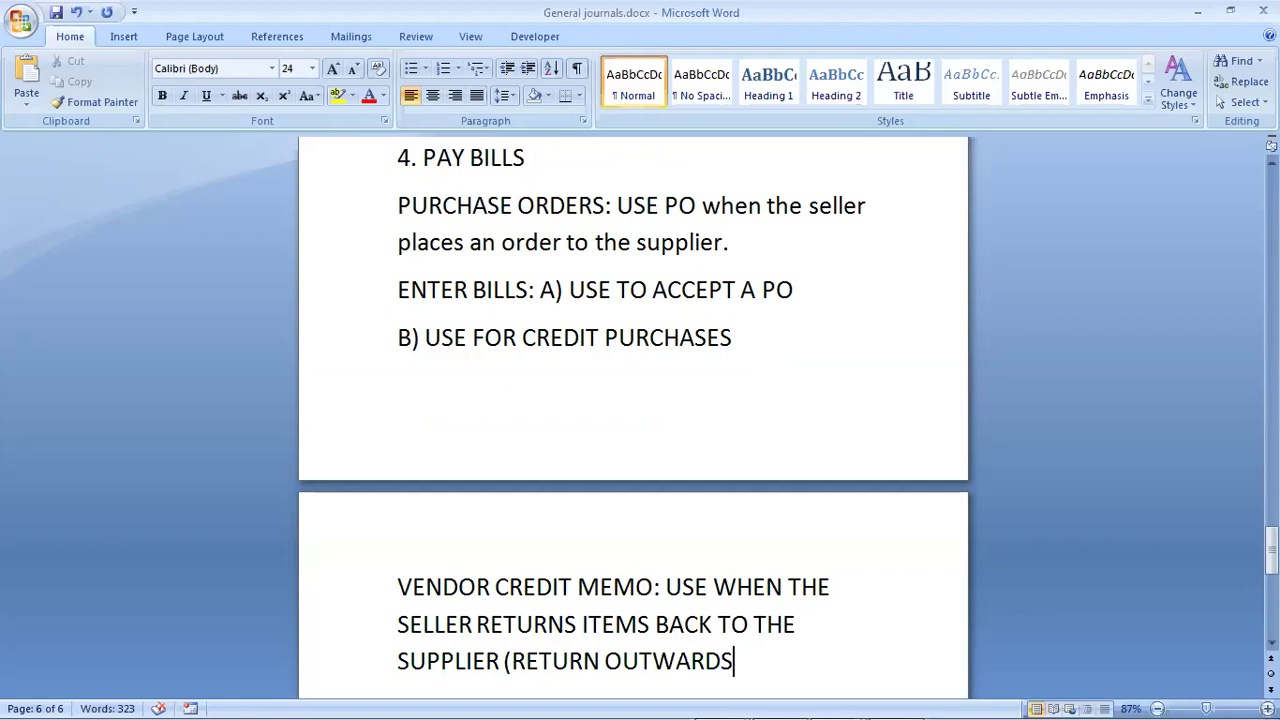
type(")")
key("Return")
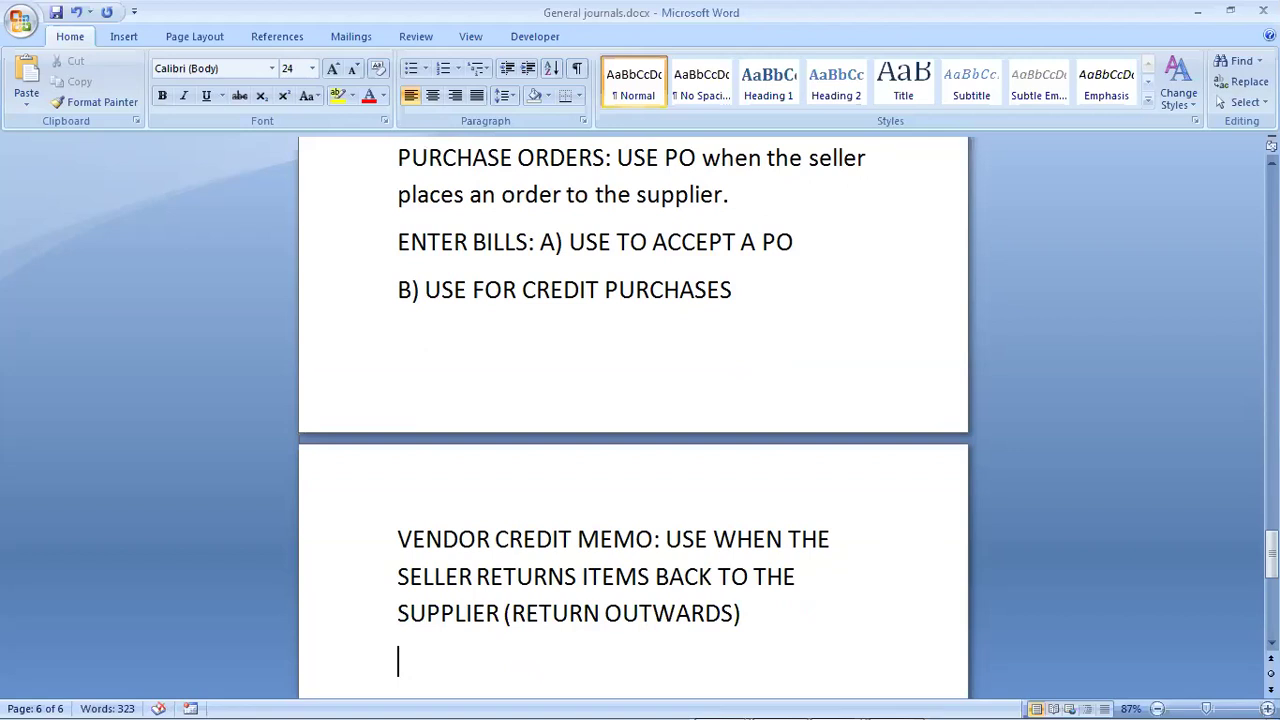
Step: Add the PAY BILLS note on paying open supplier bills in part or full, then begin an EXAMPLE heading
type("PAY B")
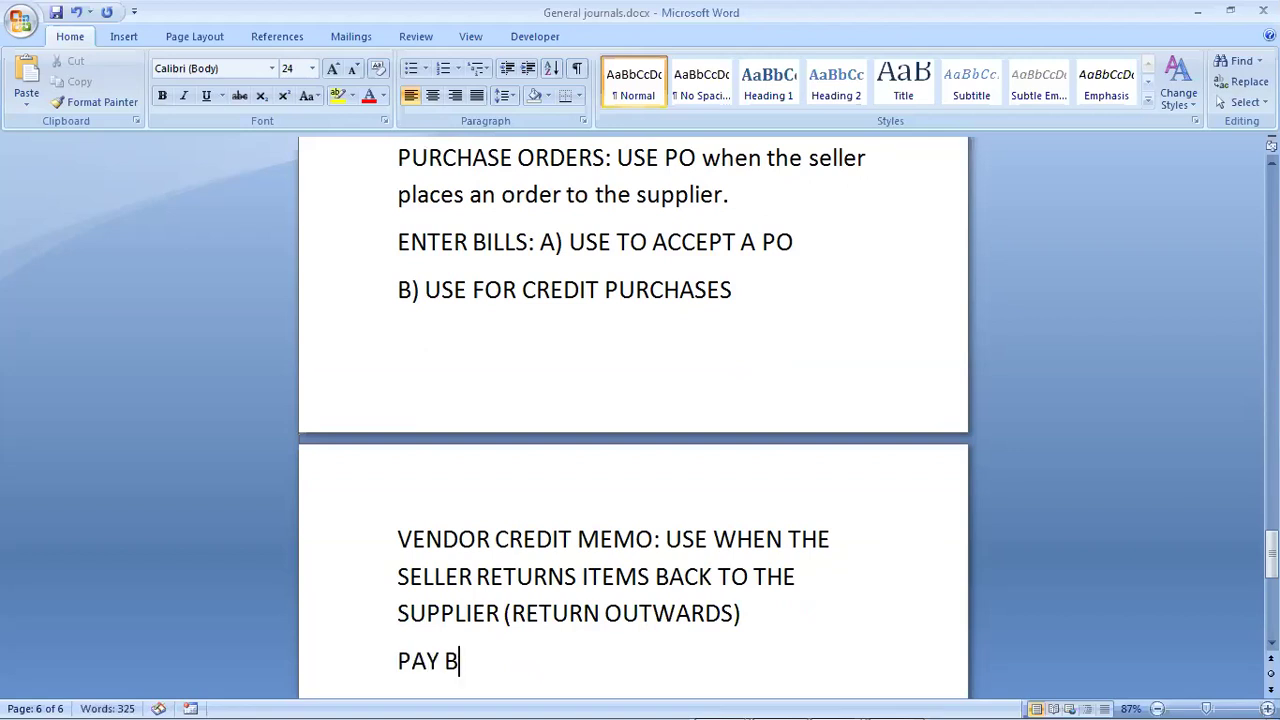
type("ILLS: USE TO")
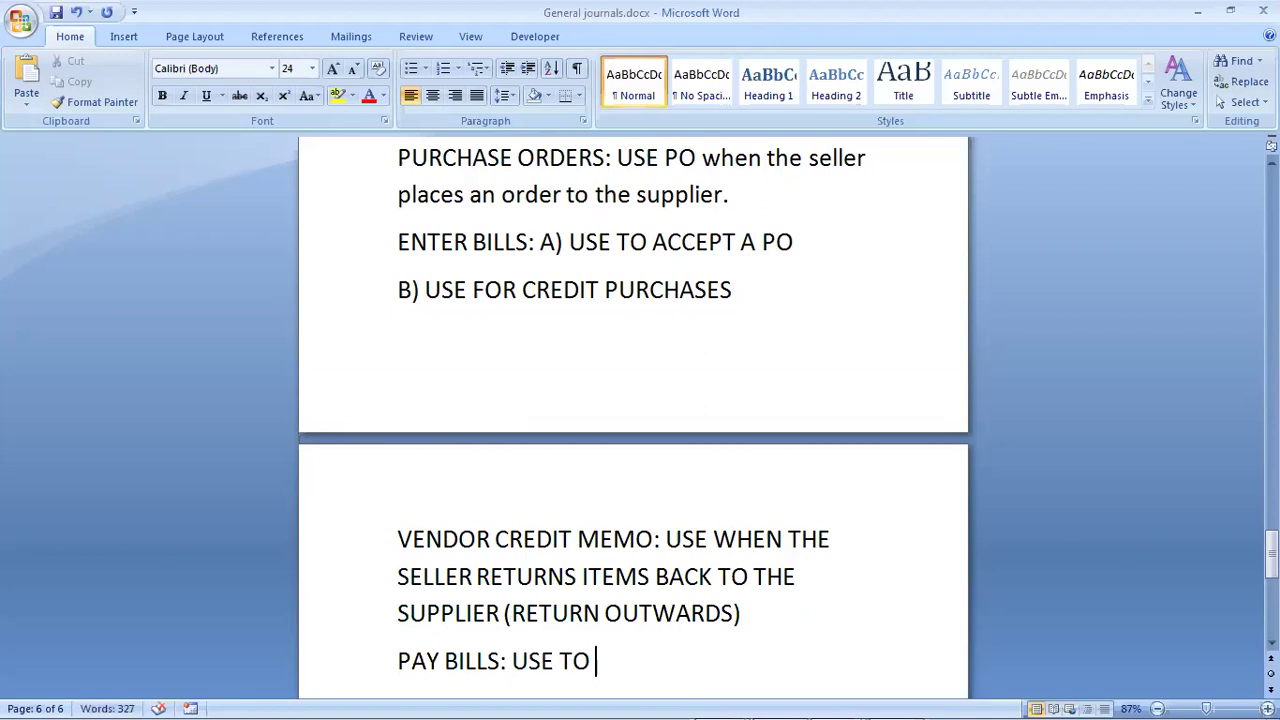
type(" MAKE PAY")
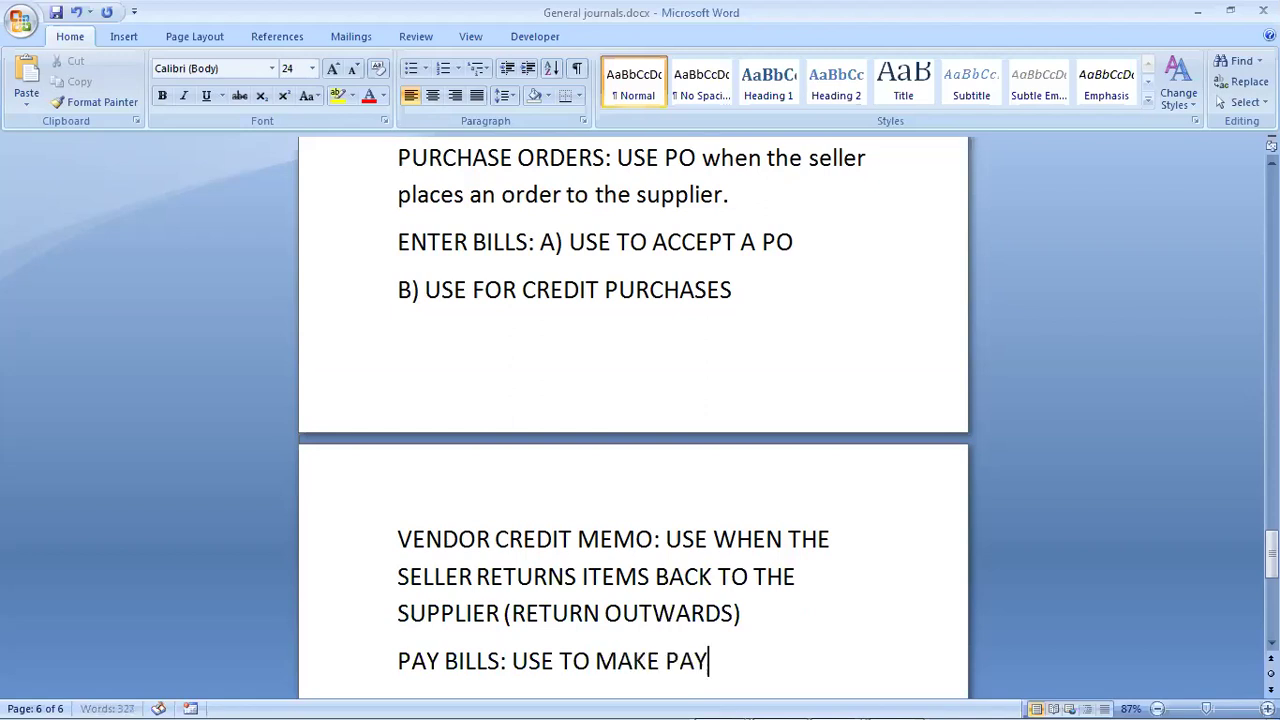
type("MENTS TO ")
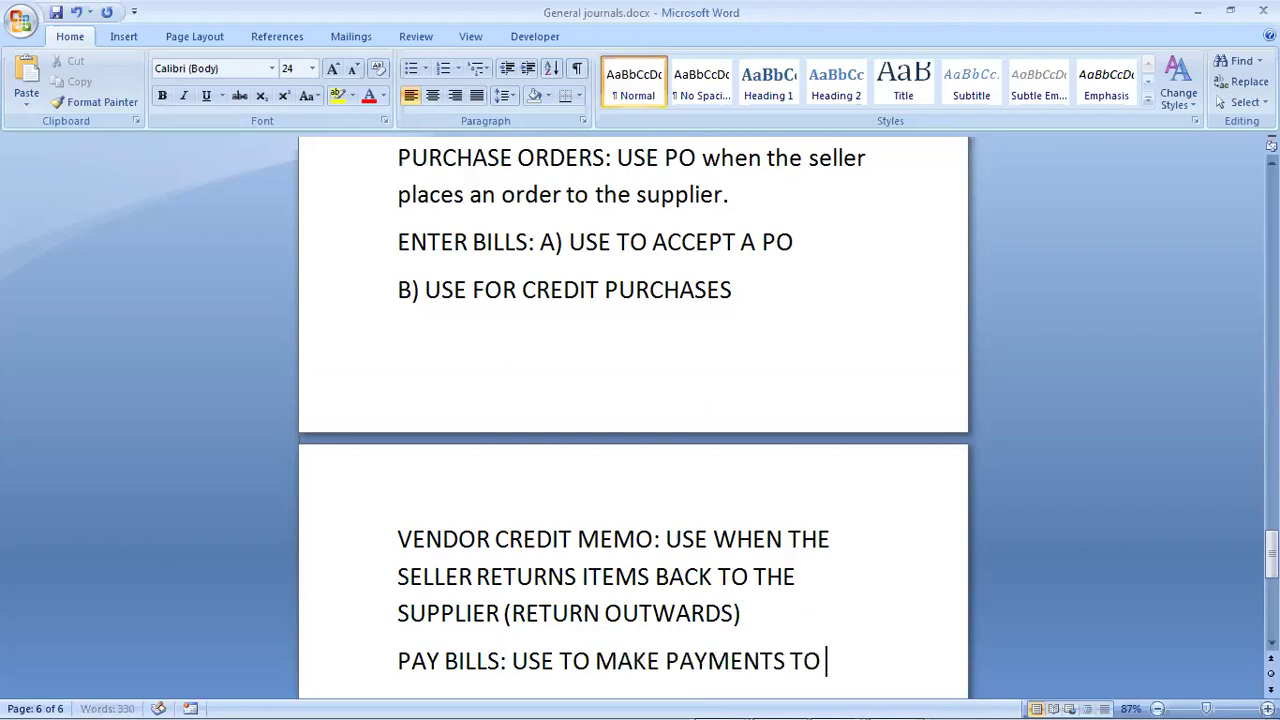
type("SUPPLIR")
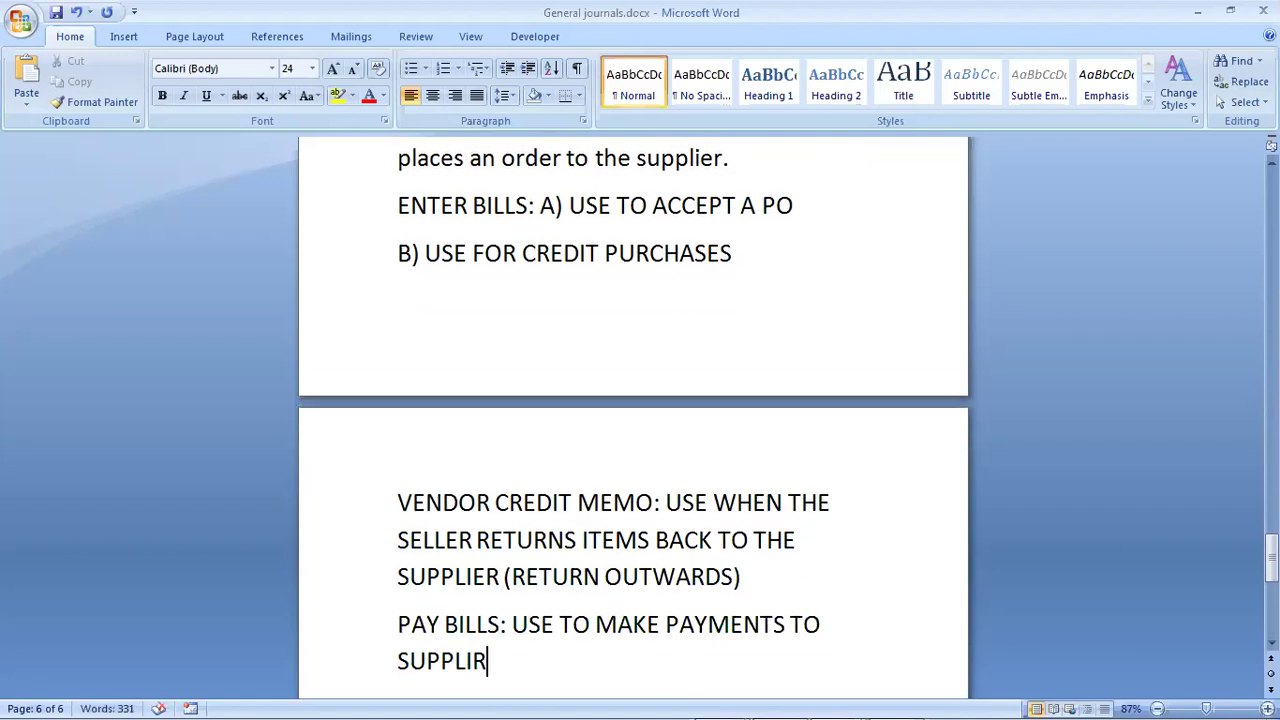
key("BackSpace")
type("ER IN PART O")
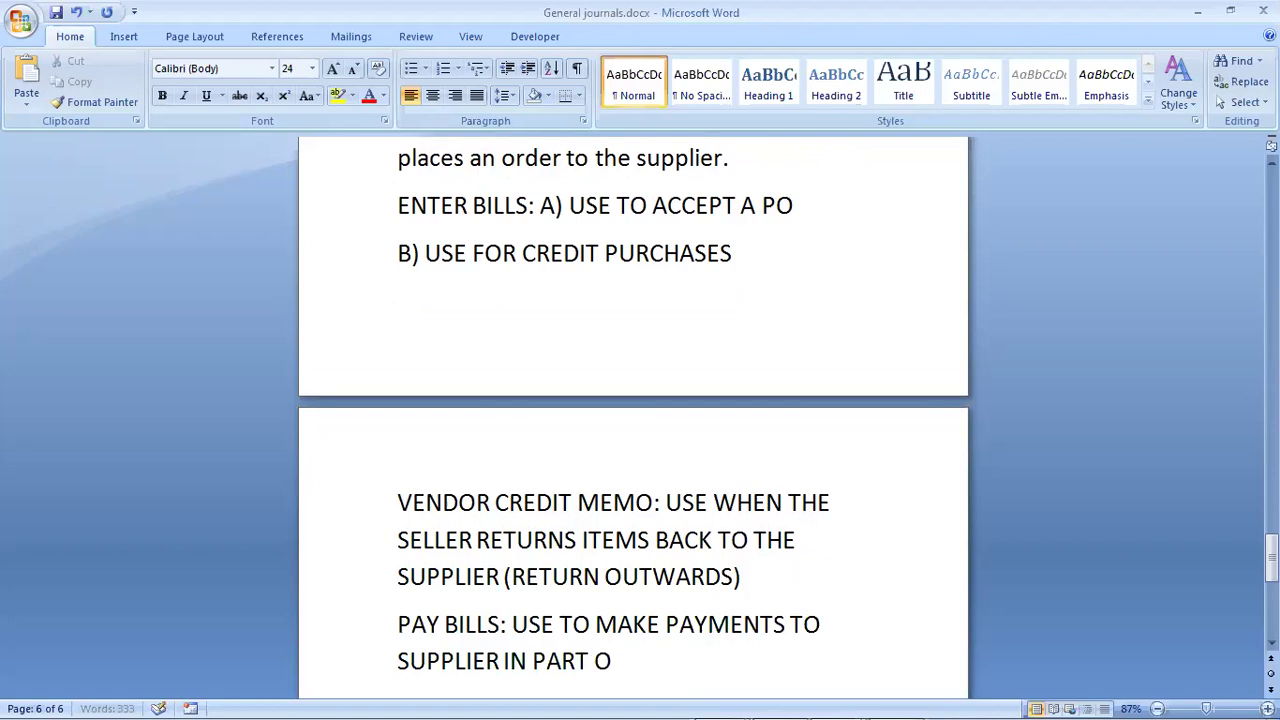
type("R FULL F")
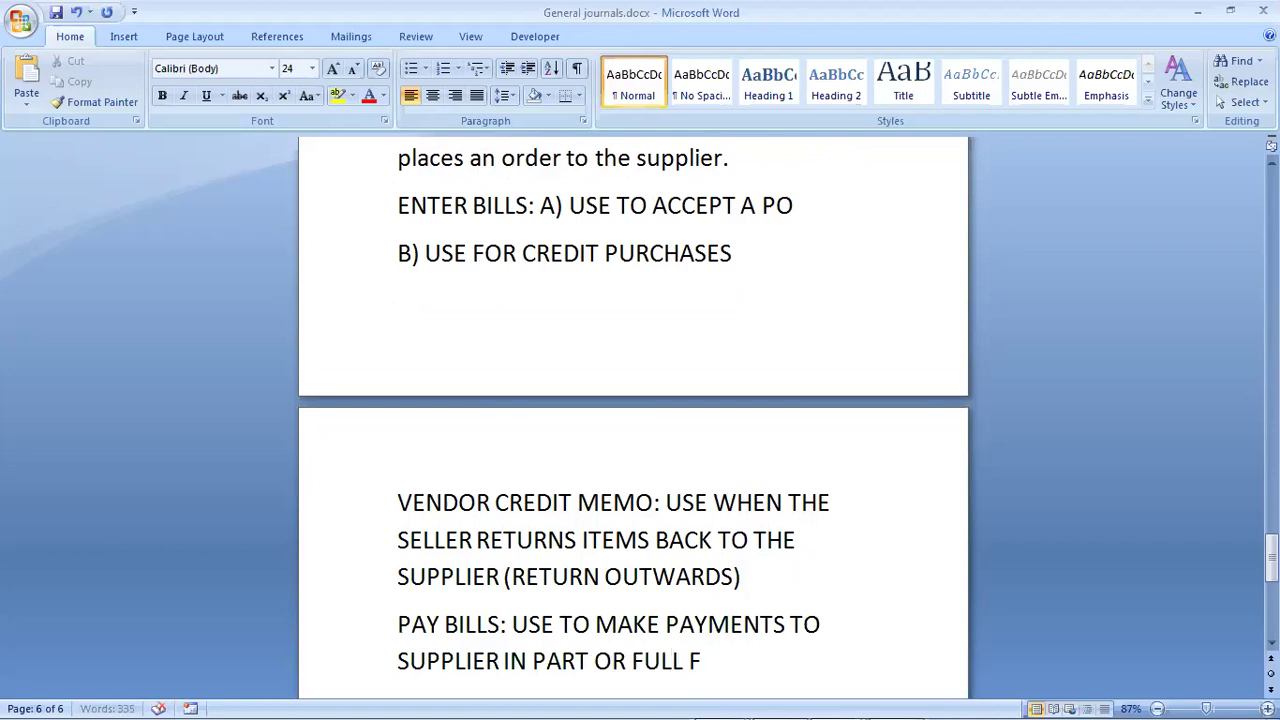
type("OR OPEN")
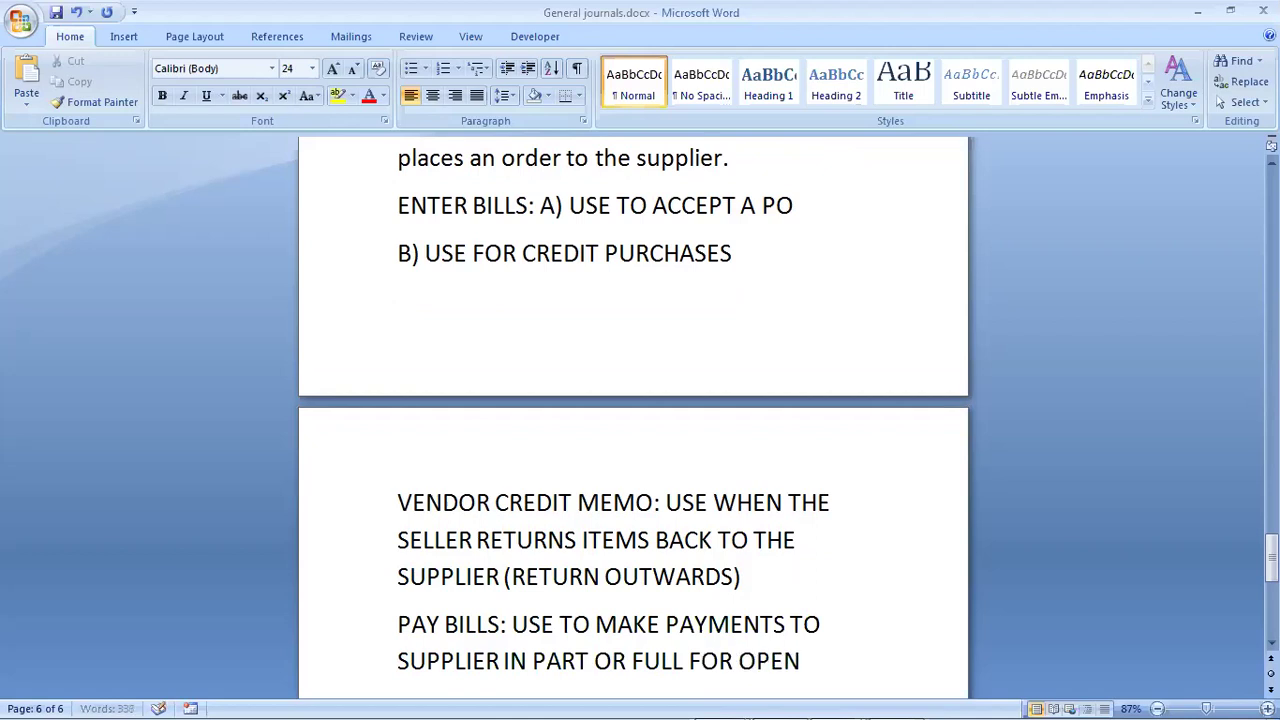
type(" BILLS")
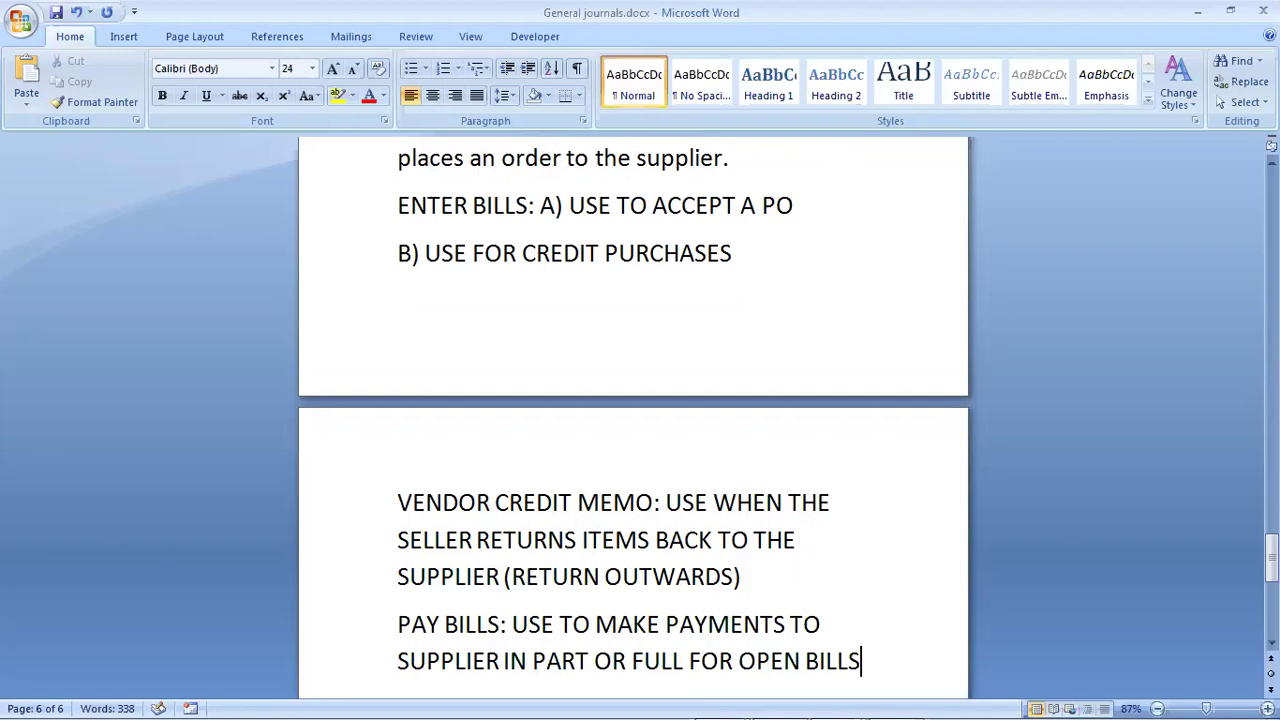
type(".")
key("Return")
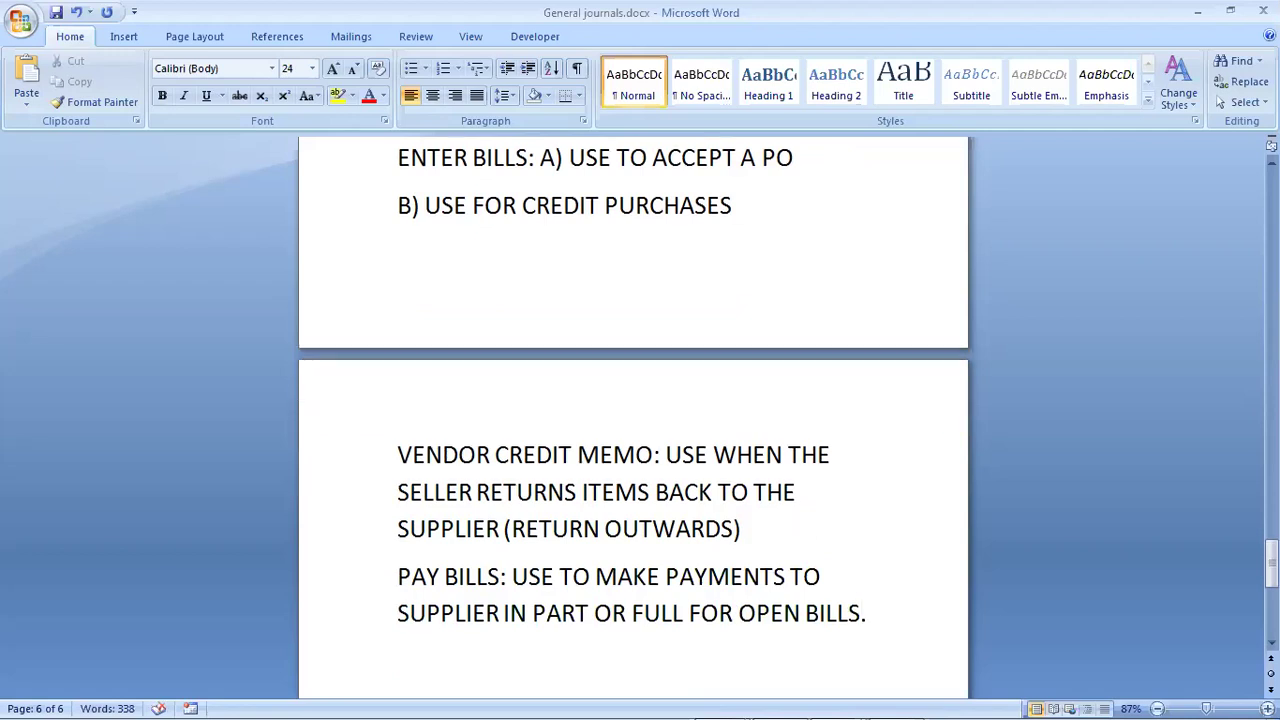
type("EXm")
key("BackSpace")
Step: Complete 'EXAMPLE:' and add the March 4 order to CHIVIC COMPUTERS for 8 HP and 5 DELL laptops
type("A")
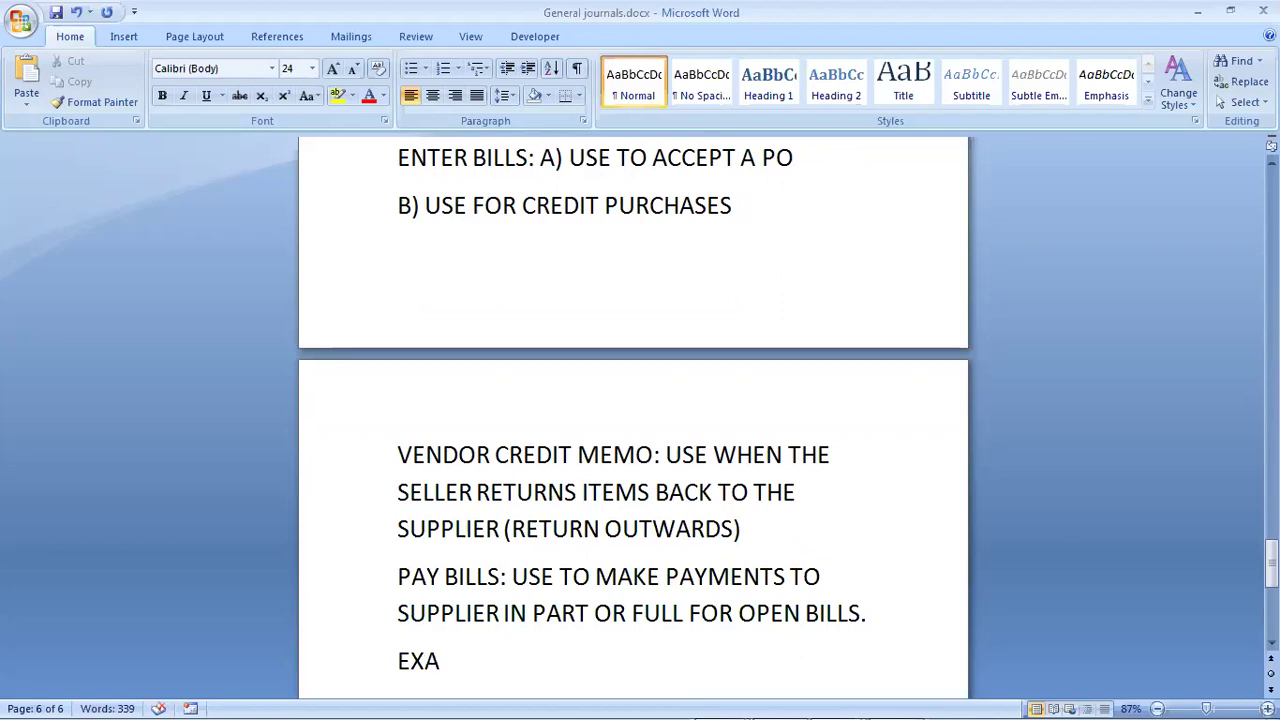
type("MPLE")
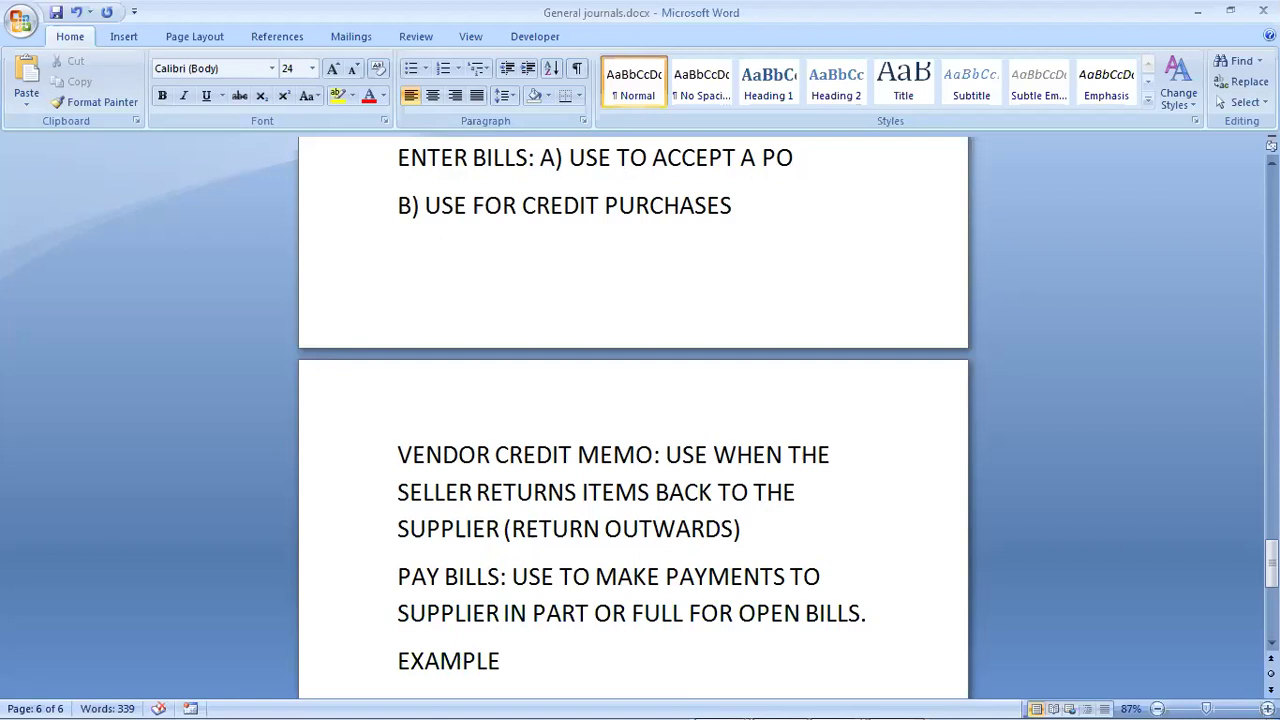
type(":")
key("Return")
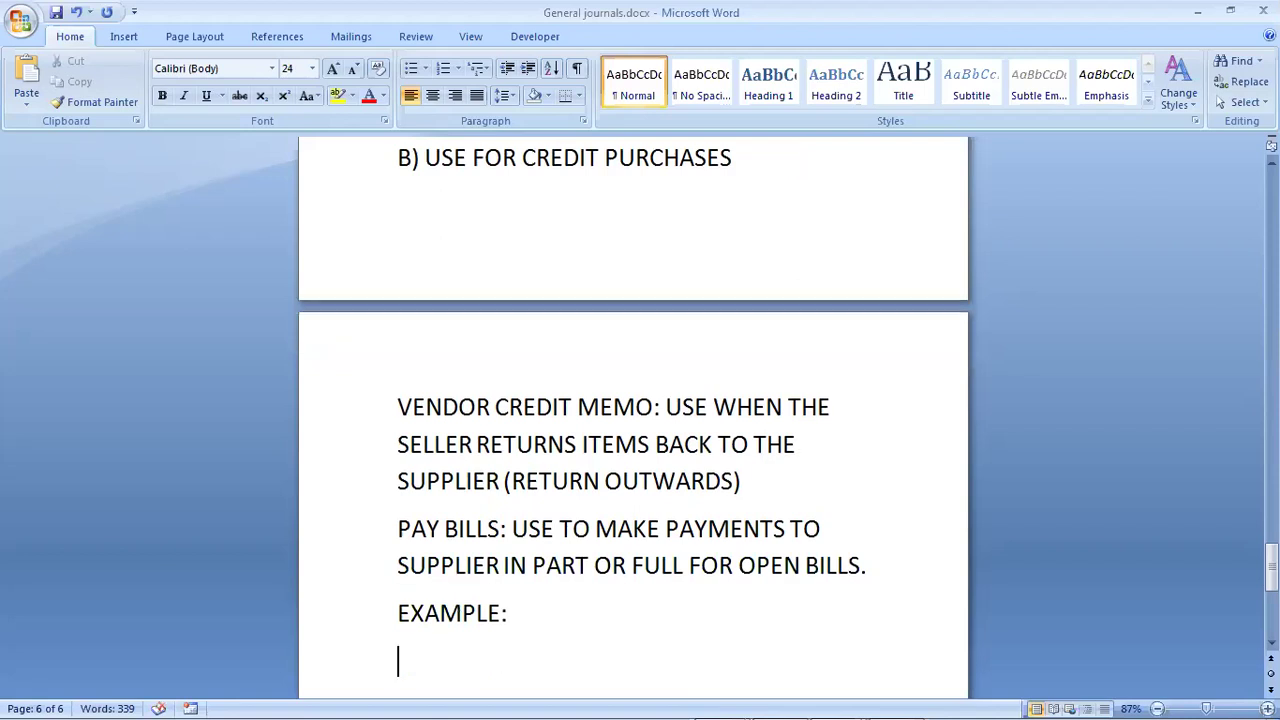
type("marc")
key("ctrl+BackSpace")
type("MARC")
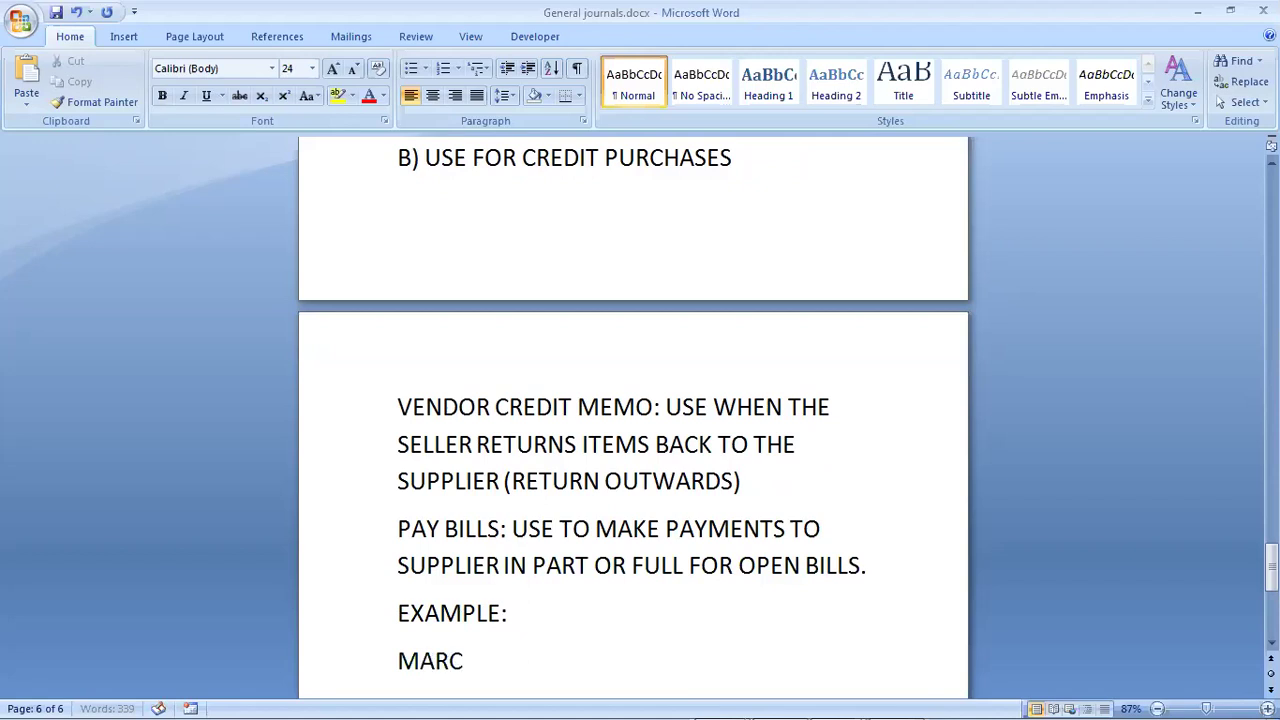
type("H 4: WE PLA")
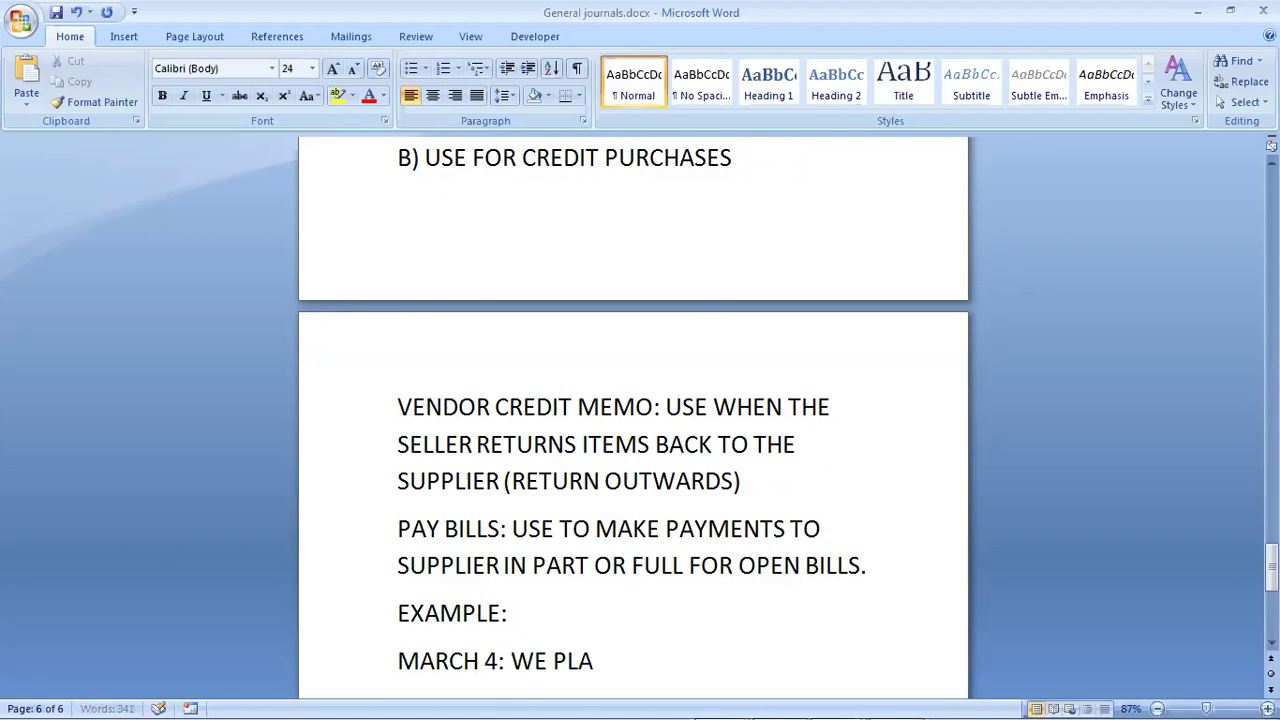
type("CED AN O")
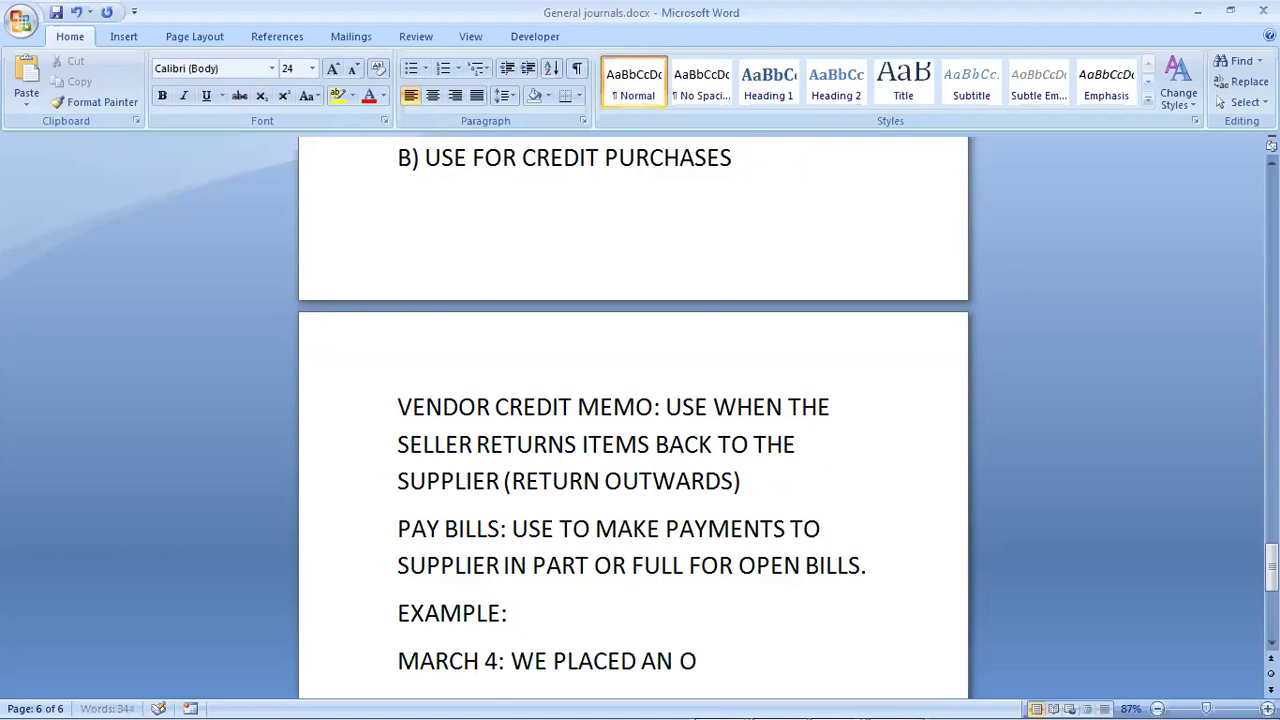
type("RDER TO CH")
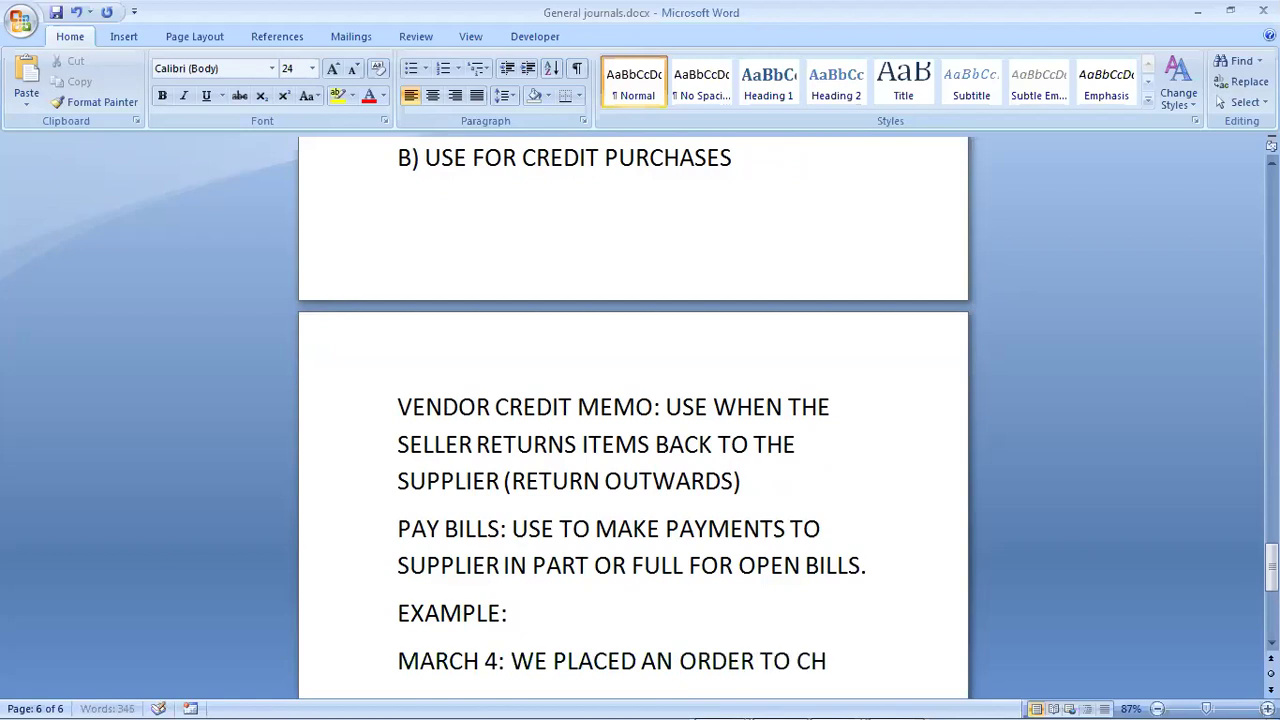
type("IVIC COM")
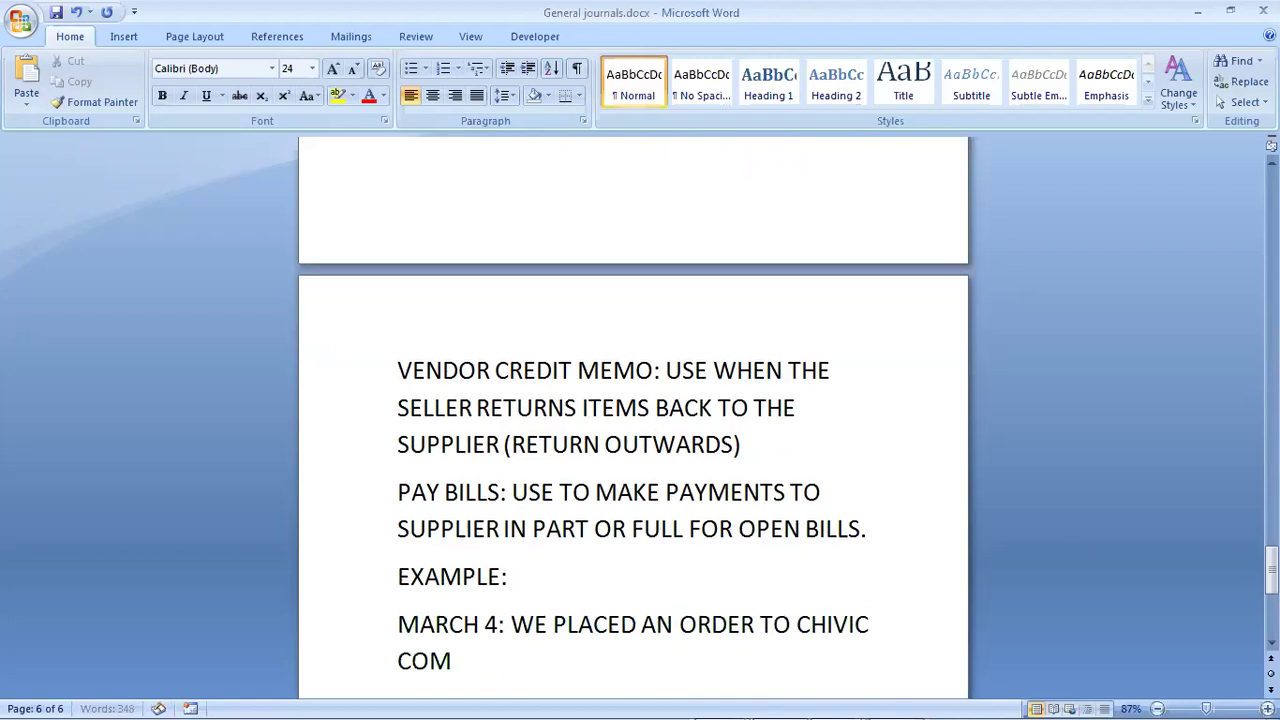
type("PUTERS ")
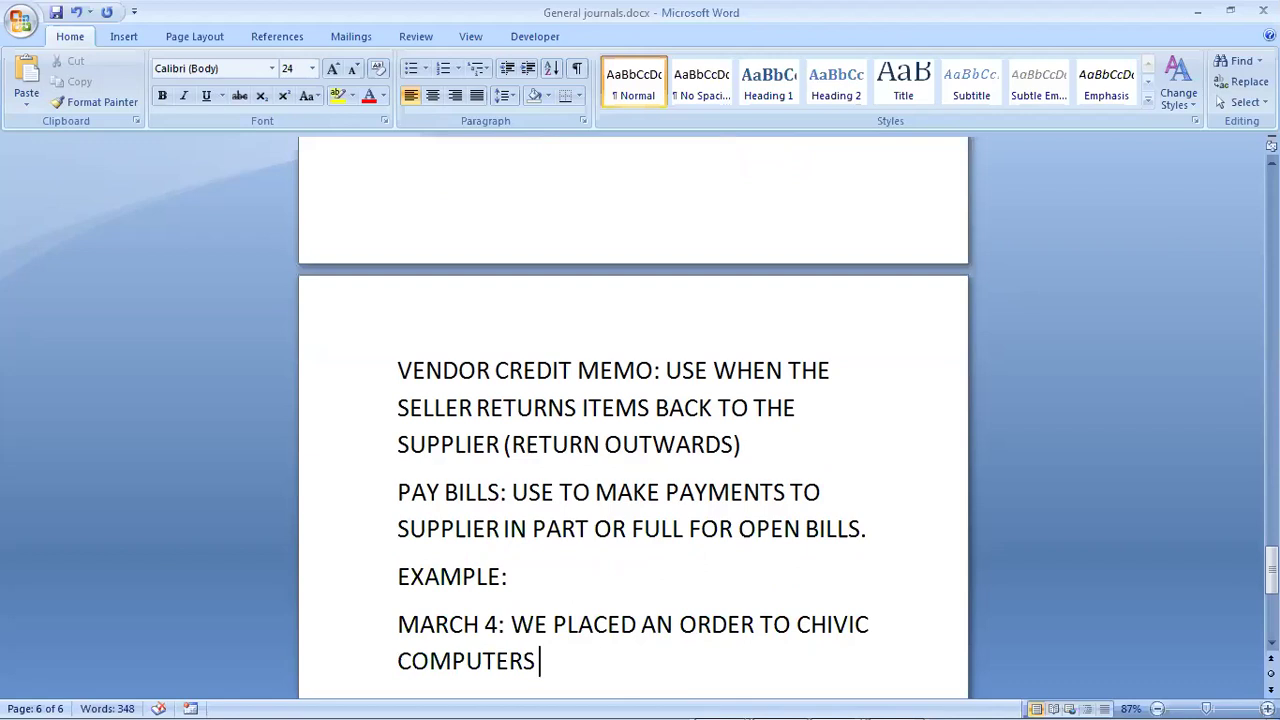
type("FOR THE")
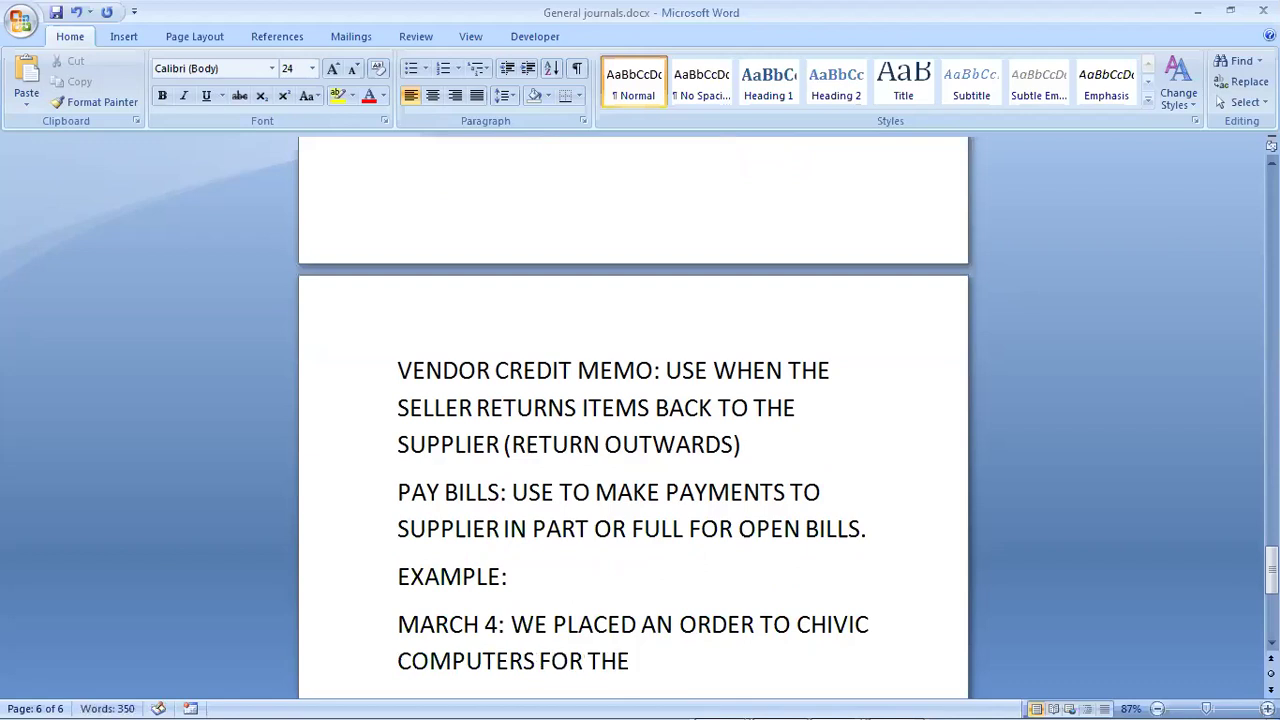
type(" SUPPLY OF")
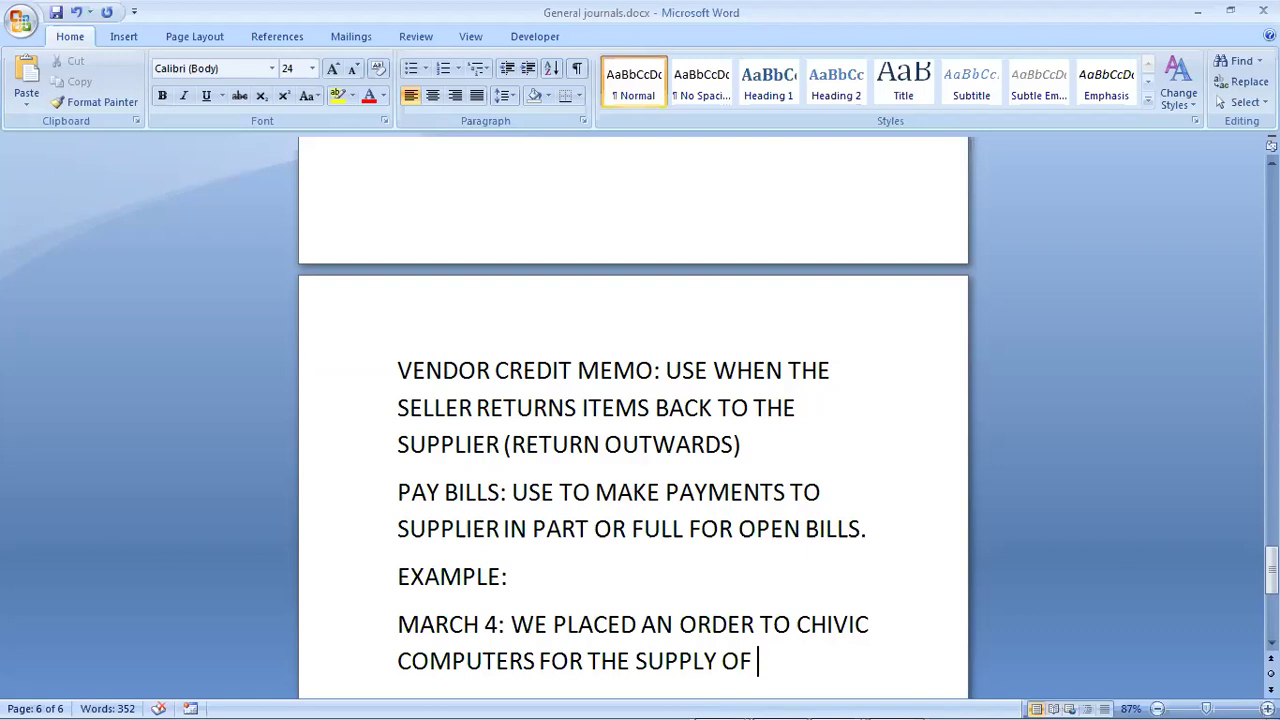
type("8 HP")
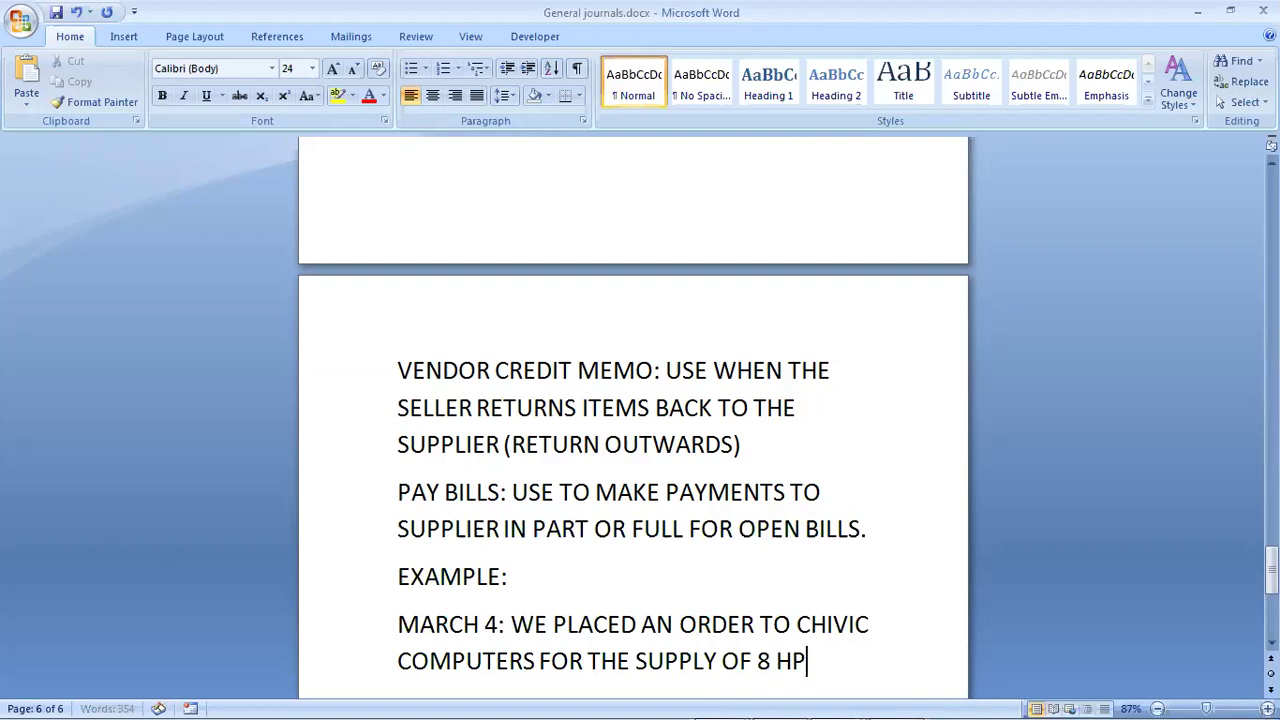
type(" LAPTOP AND ")
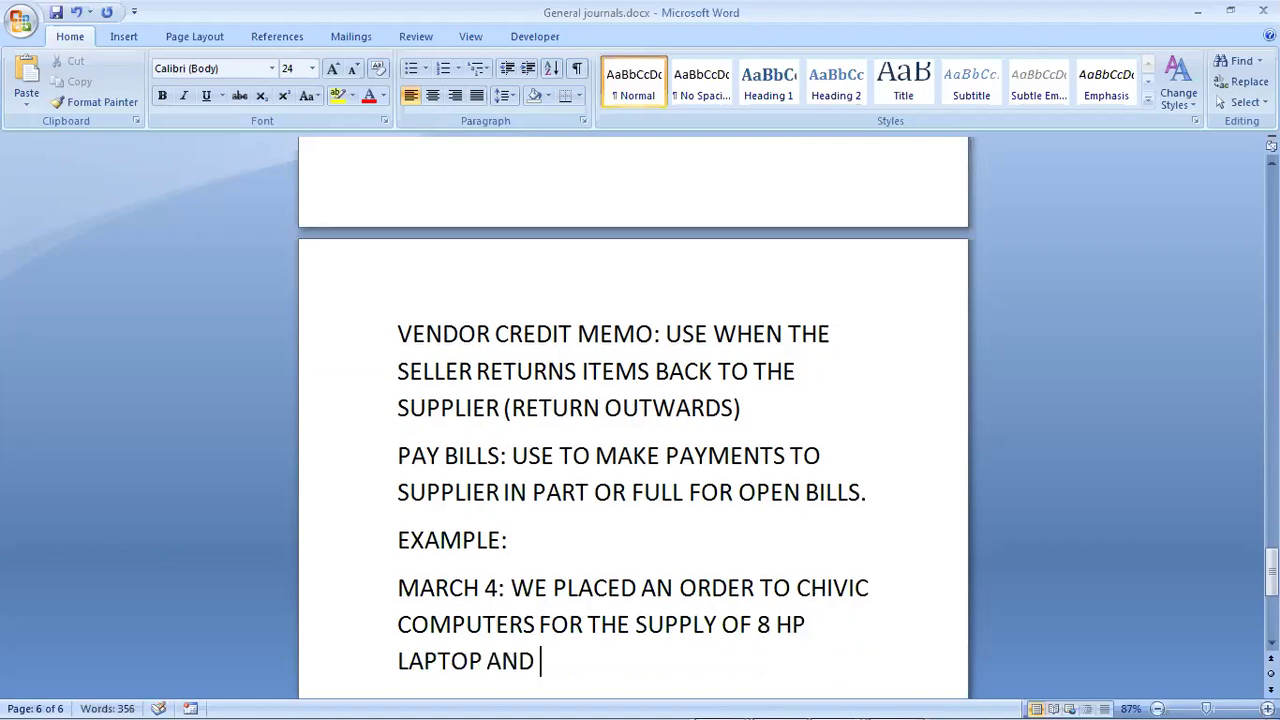
type("5 DELL LA")
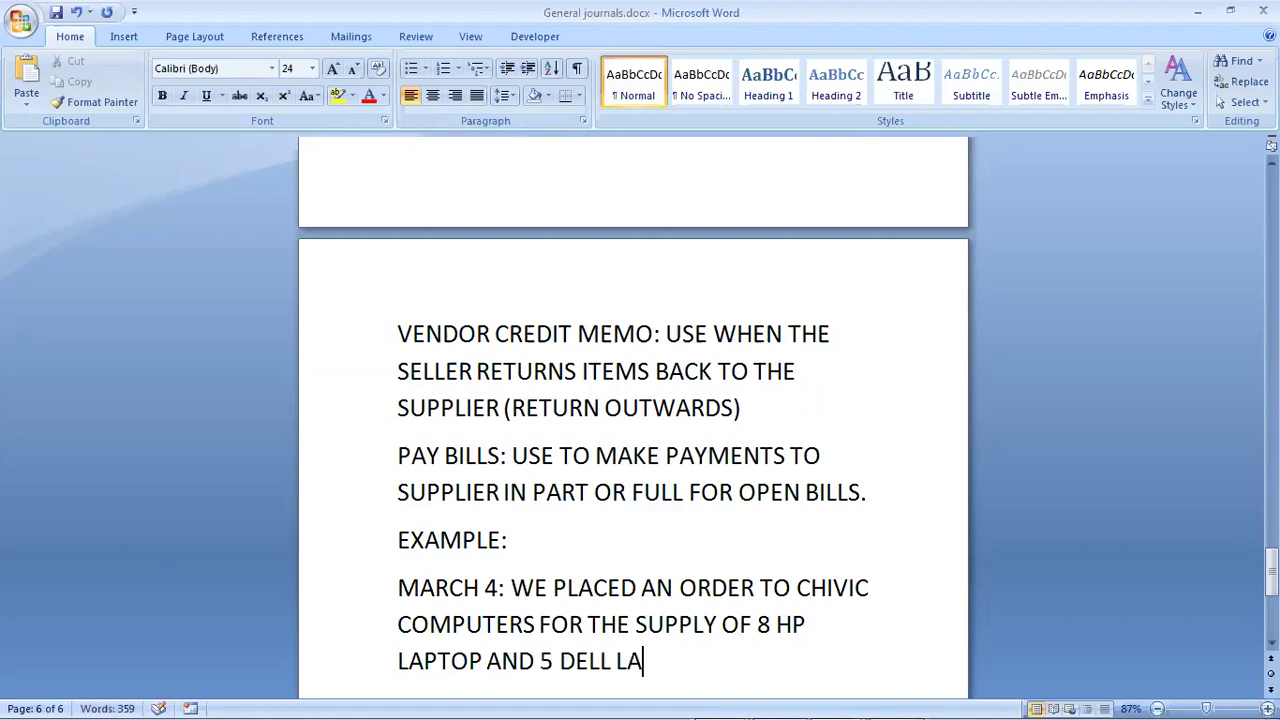
type("PTOP")
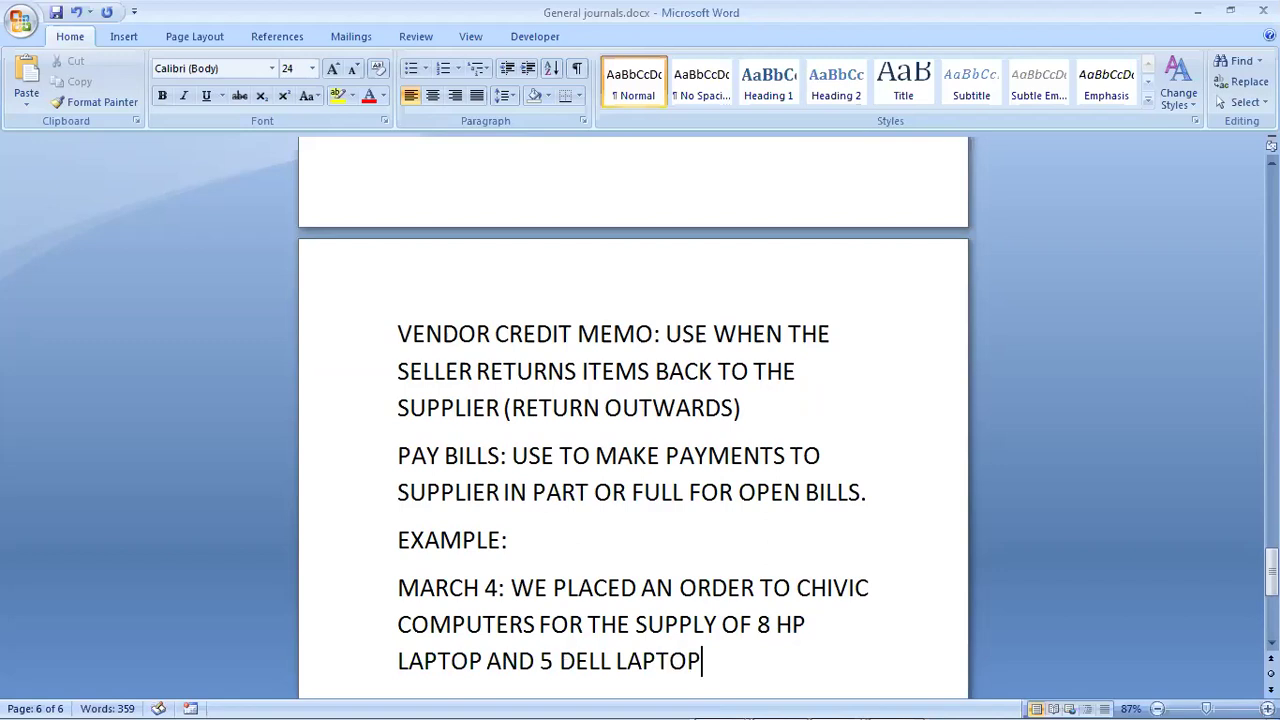
type(".")
key("Return")
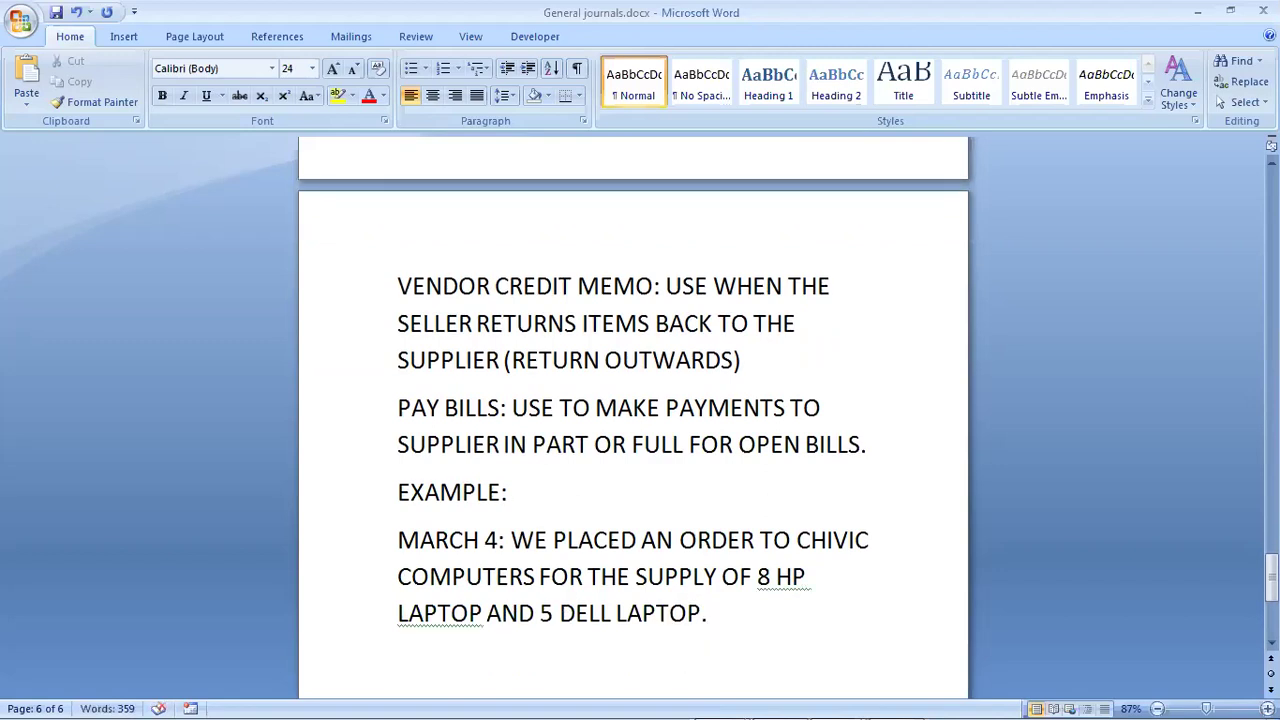
Step: Type the March 7 line: 'OUR ORDER WAS ACCEPTED AND WE RECIEVED AN INVOICE FROM THE SUPPLIER.'
type("MARCH")
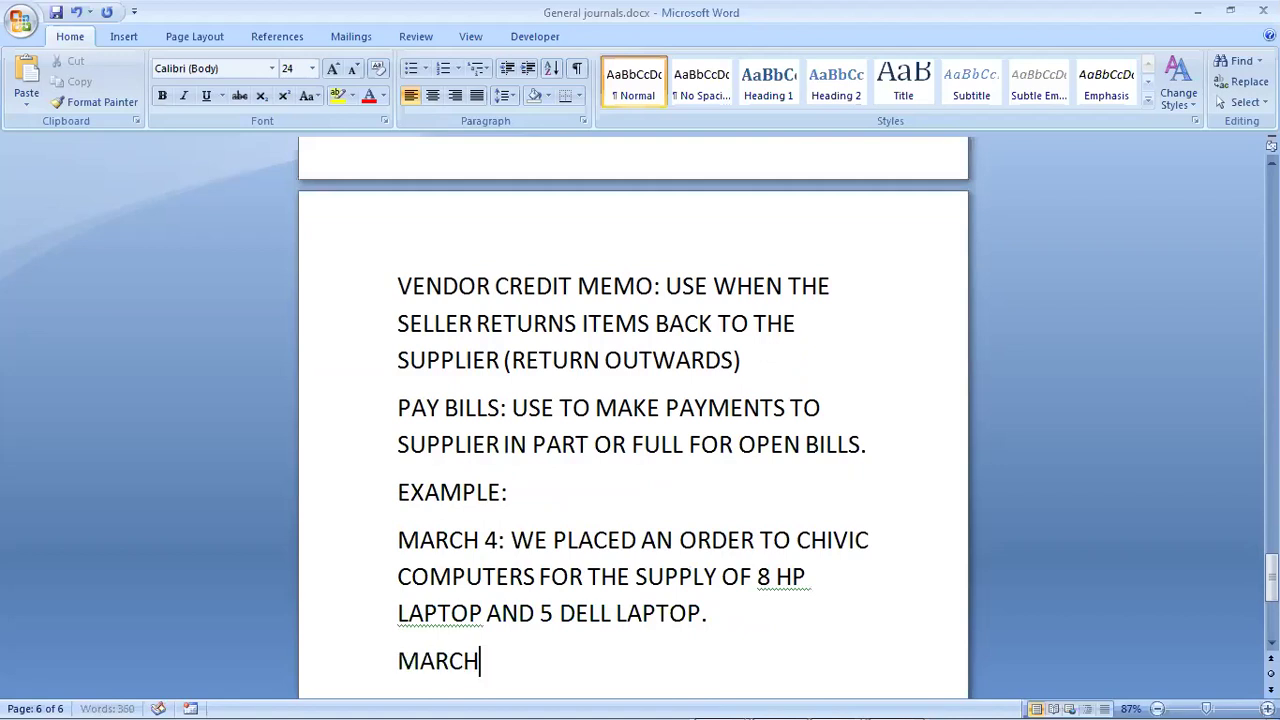
type(" 7")
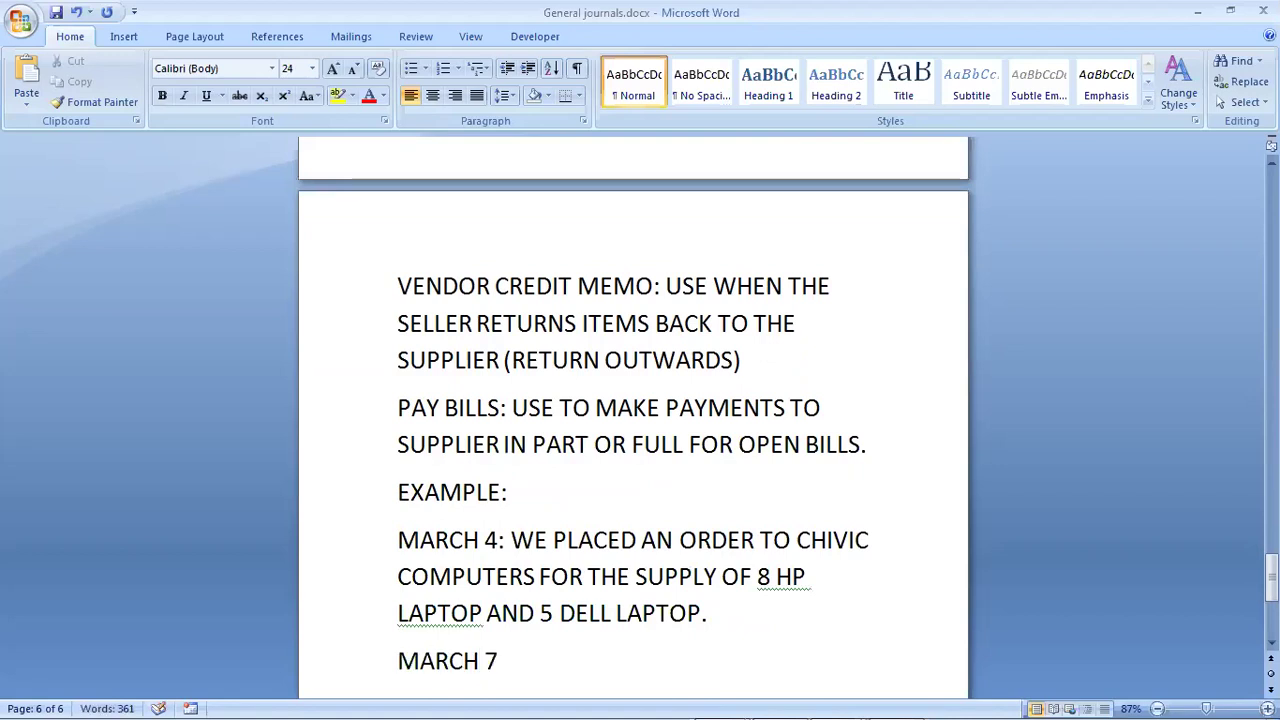
type(": OUR")
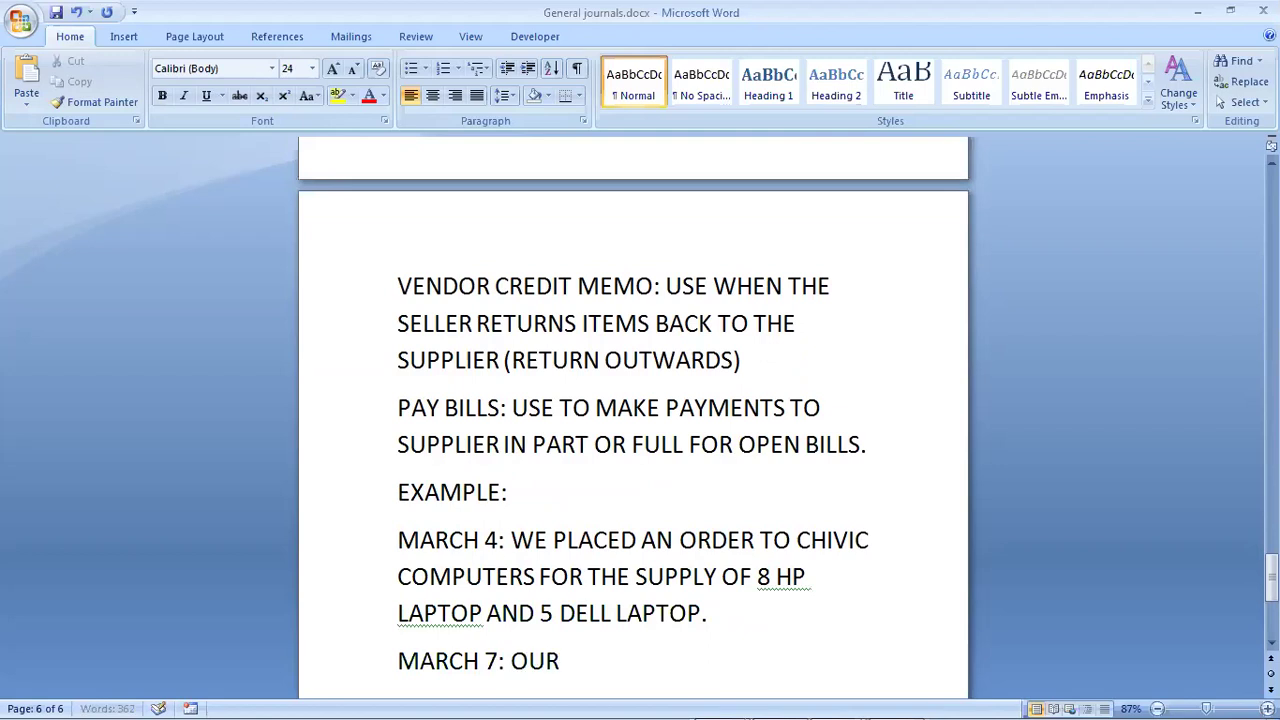
type(" ORDER WA")
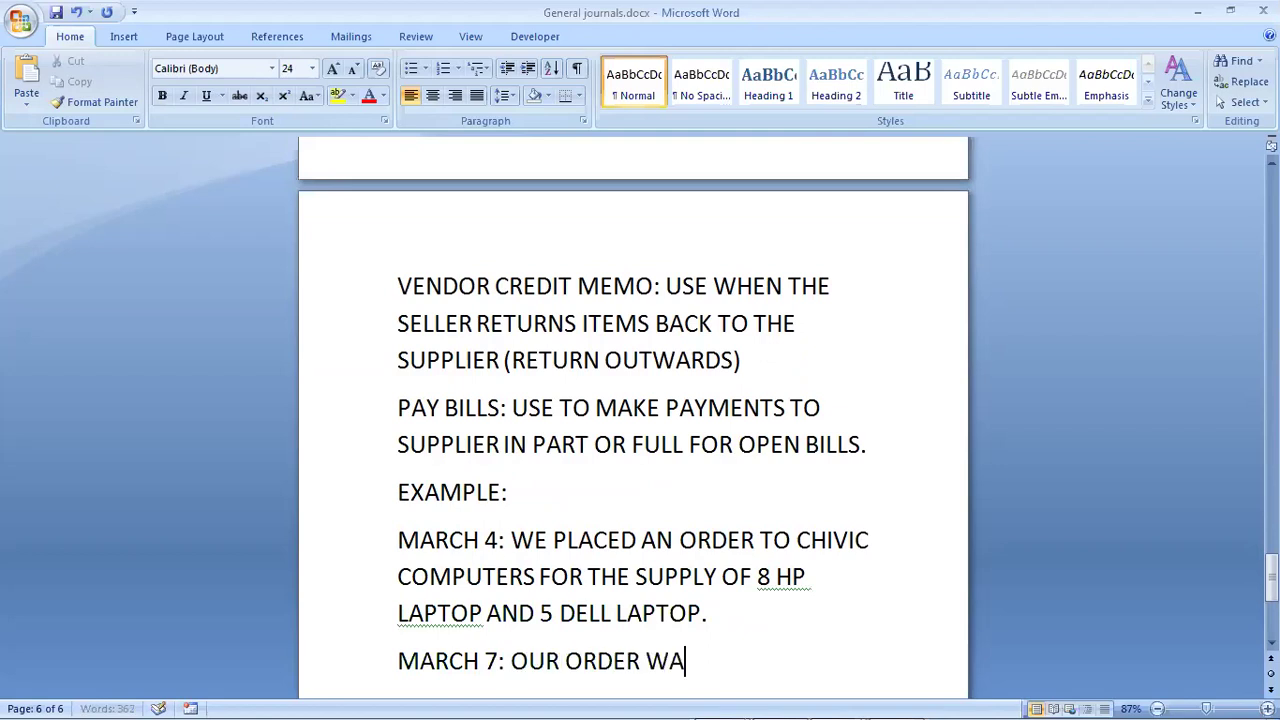
type("S ACCEP")
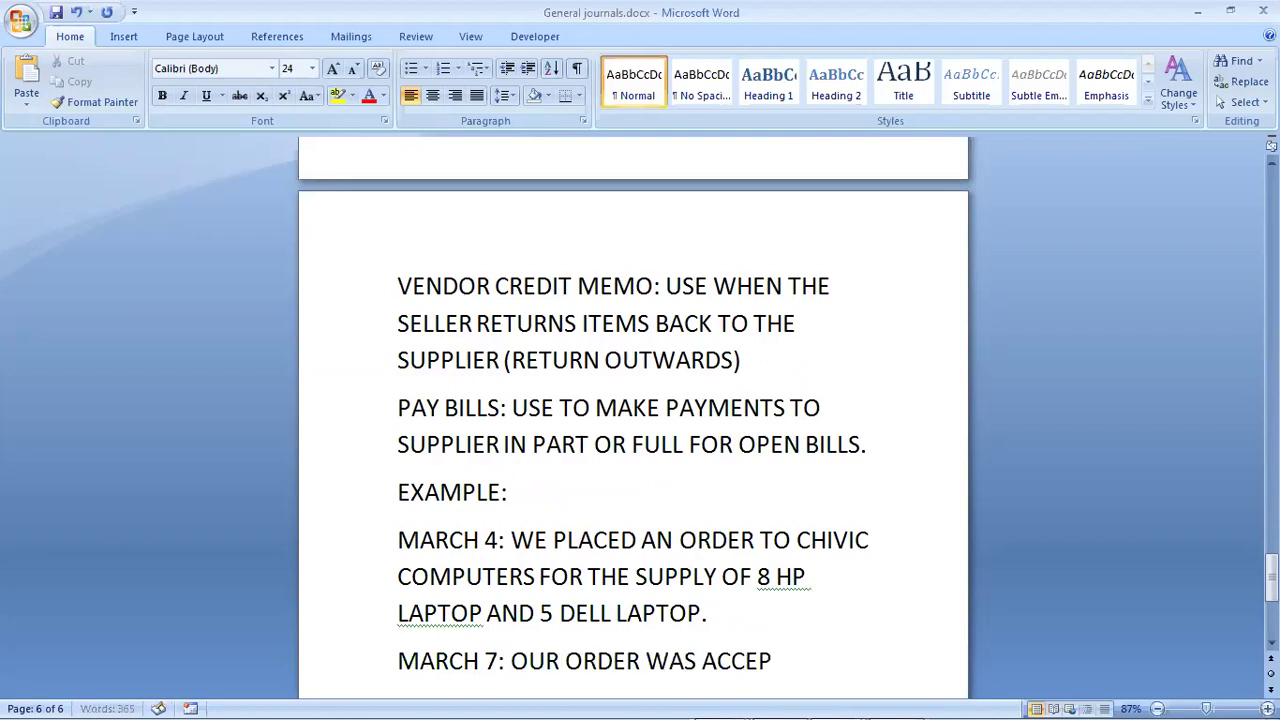
type("TED AND W")
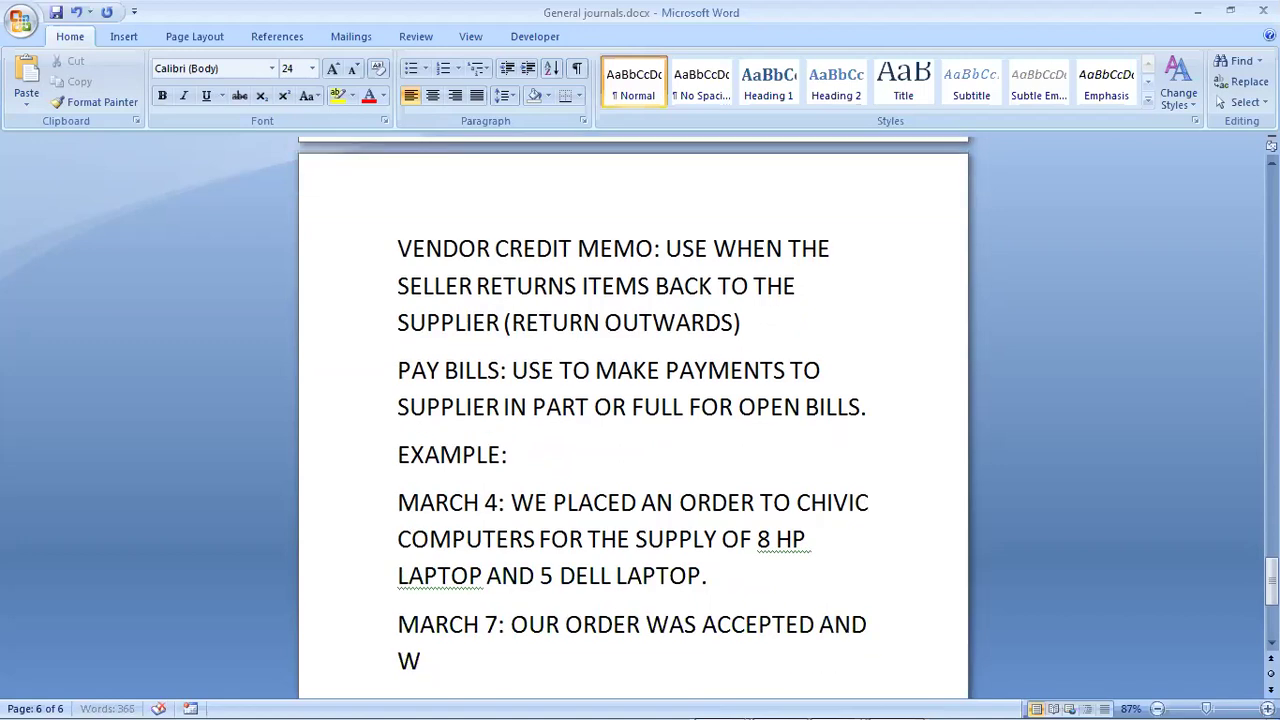
type("E RECIEVED")
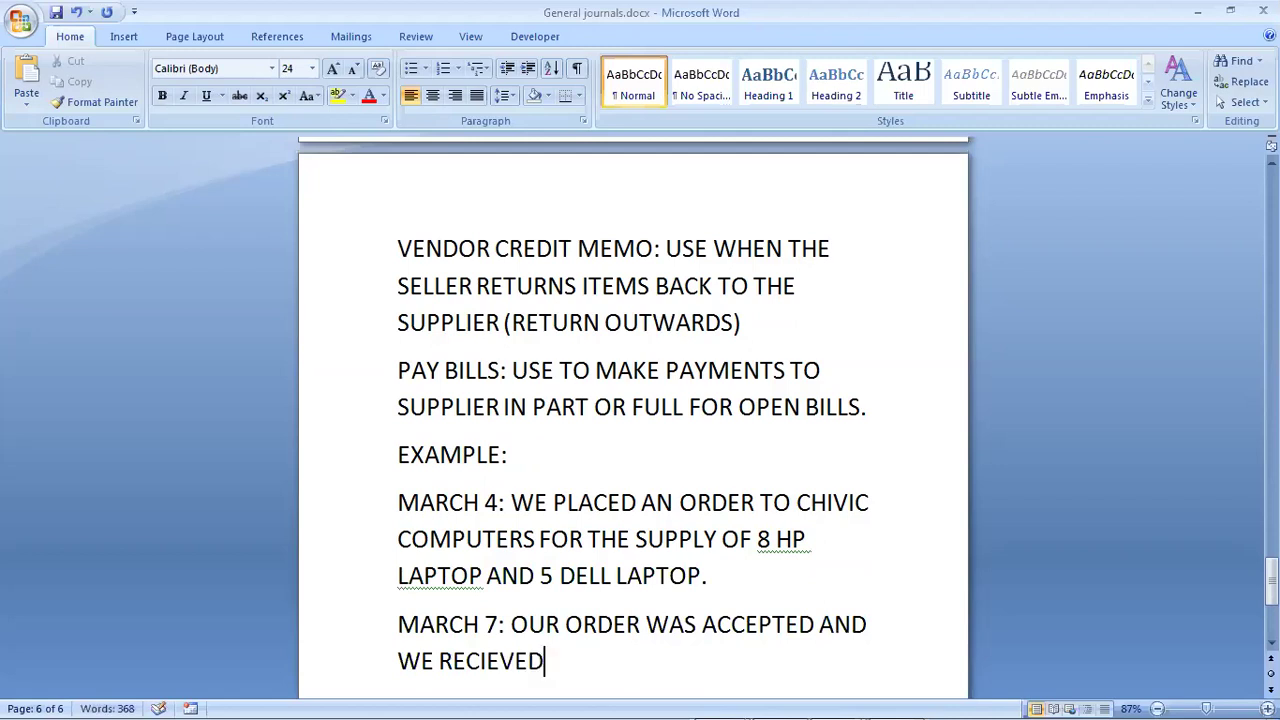
type(" AN INVO")
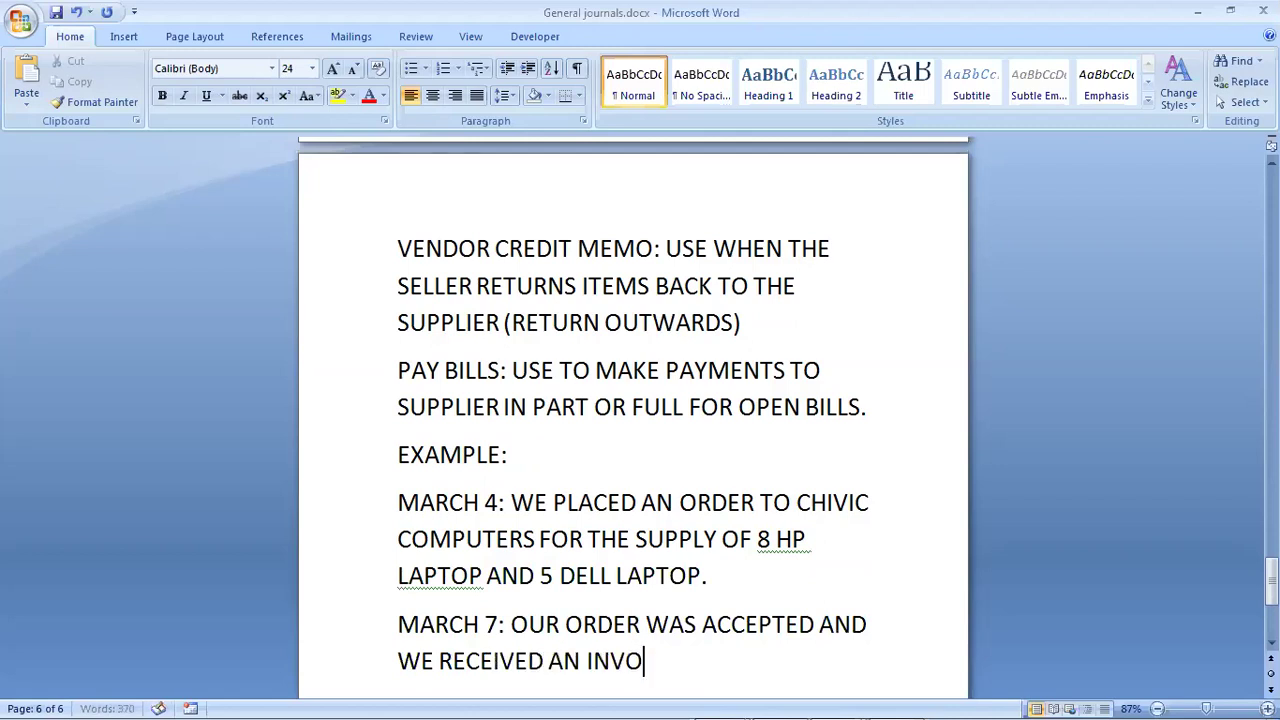
type("ICE FROM")
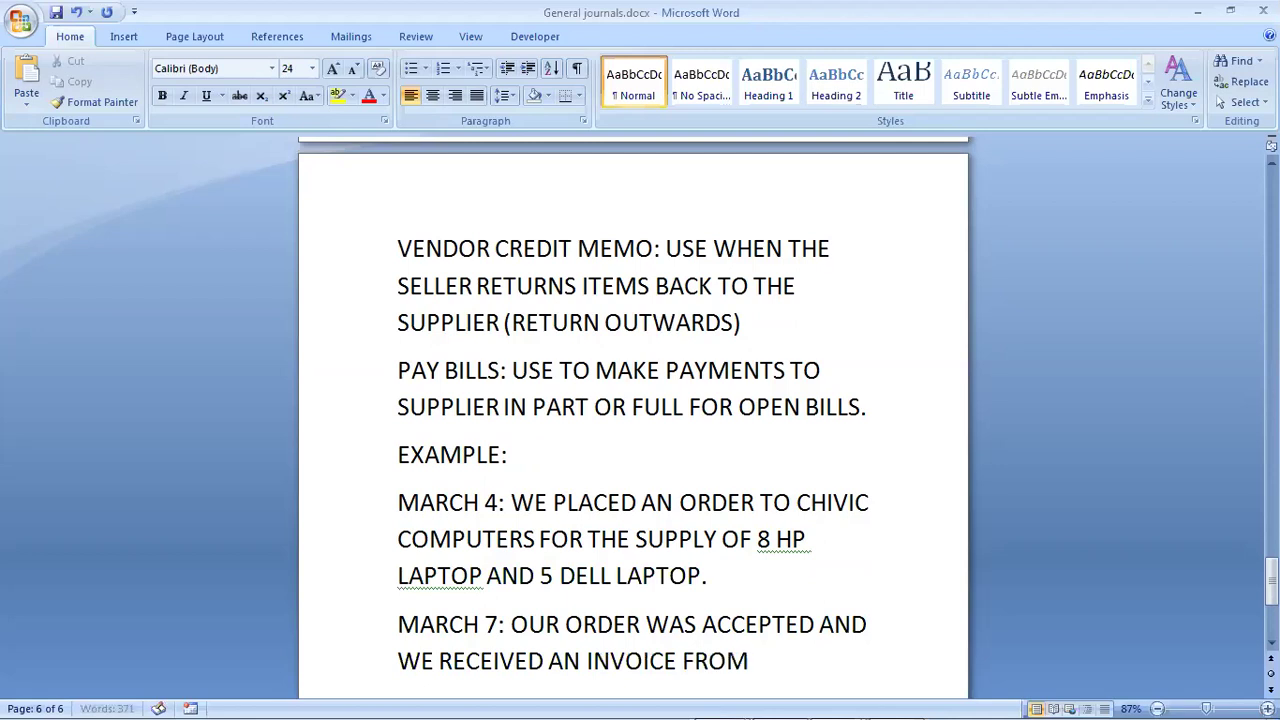
type(" THE SUPP")
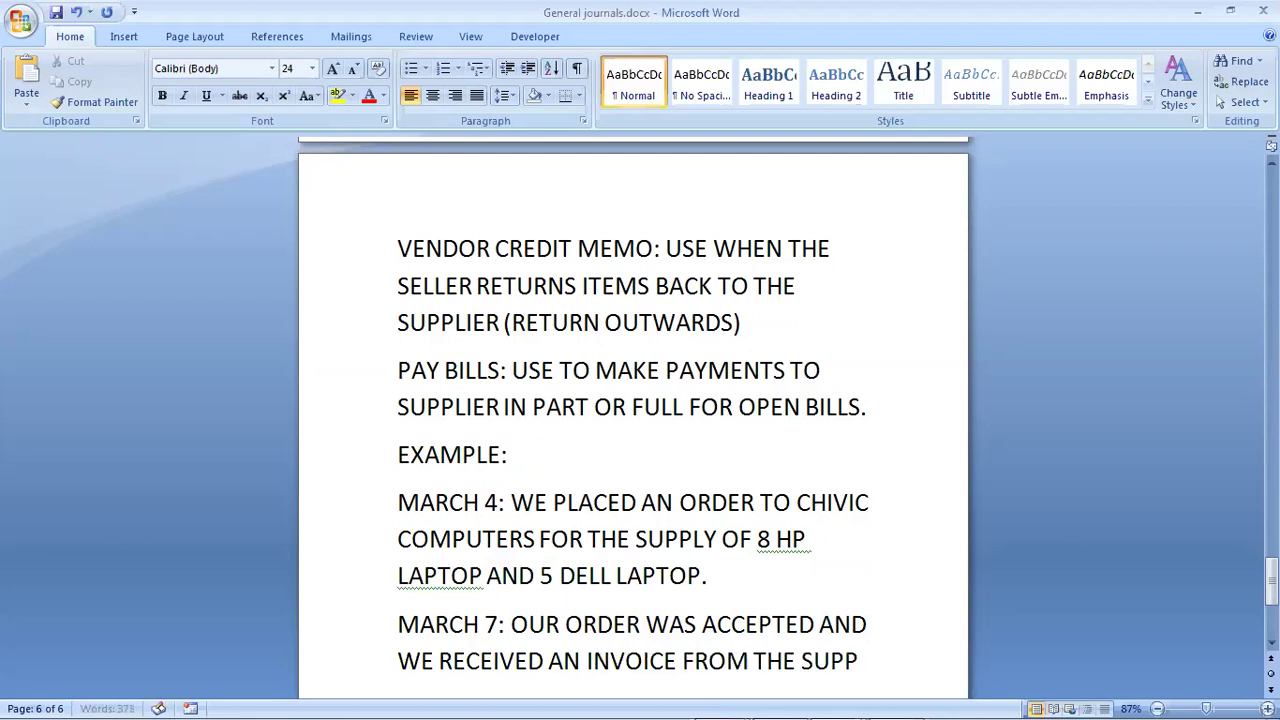
type("LIER.")
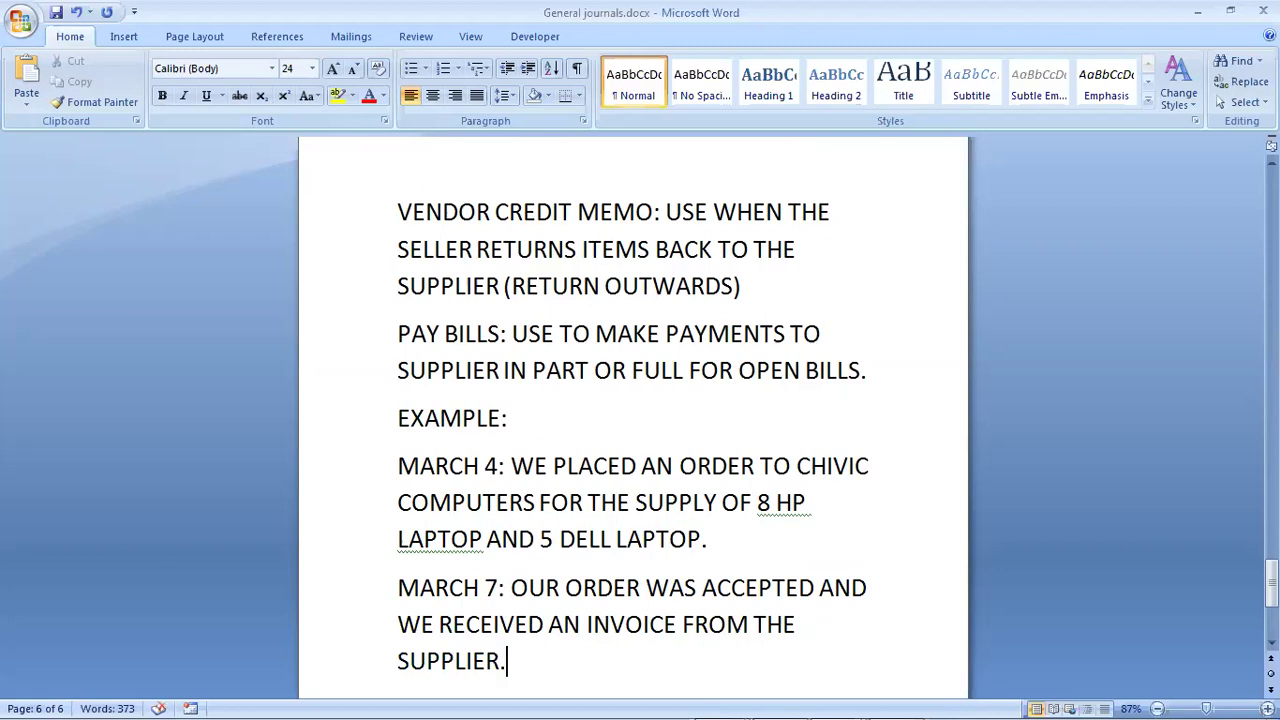
Step: Add a March 12 line: 'WE PAID ON 50% OF AMOUNT DUE TO THE SUPPLIER.'
key("Return")
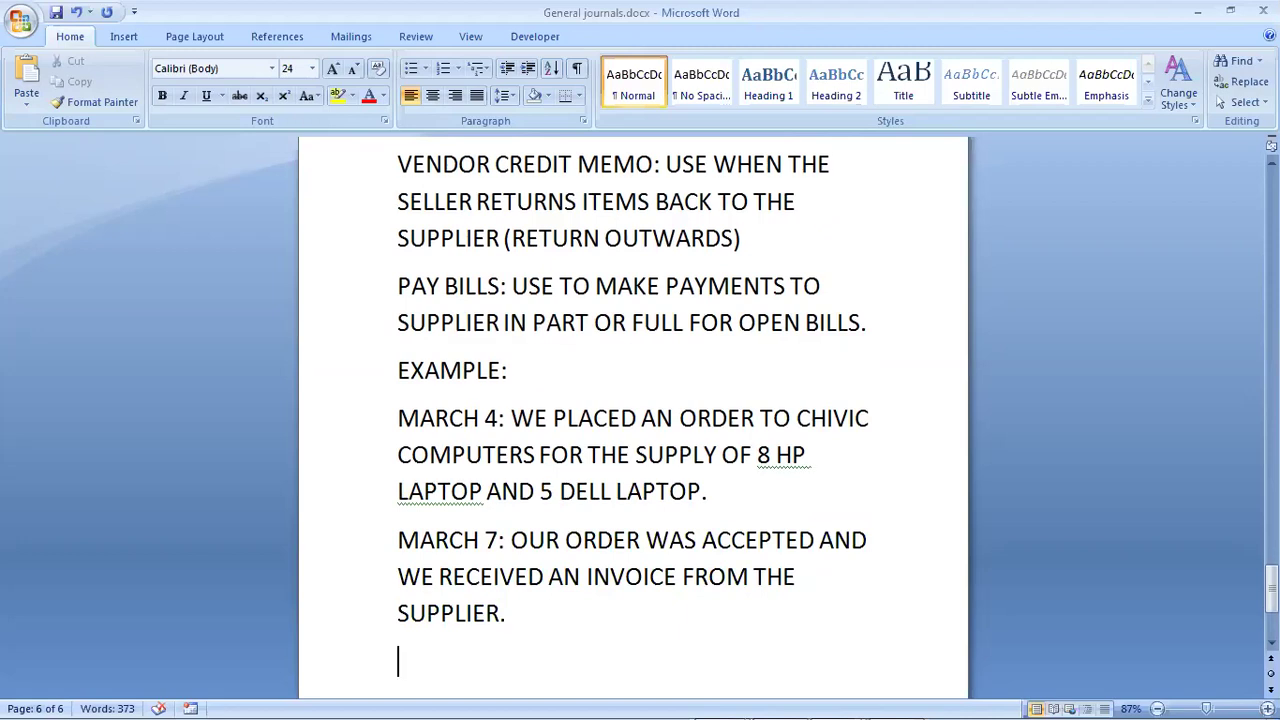
type("MARC")
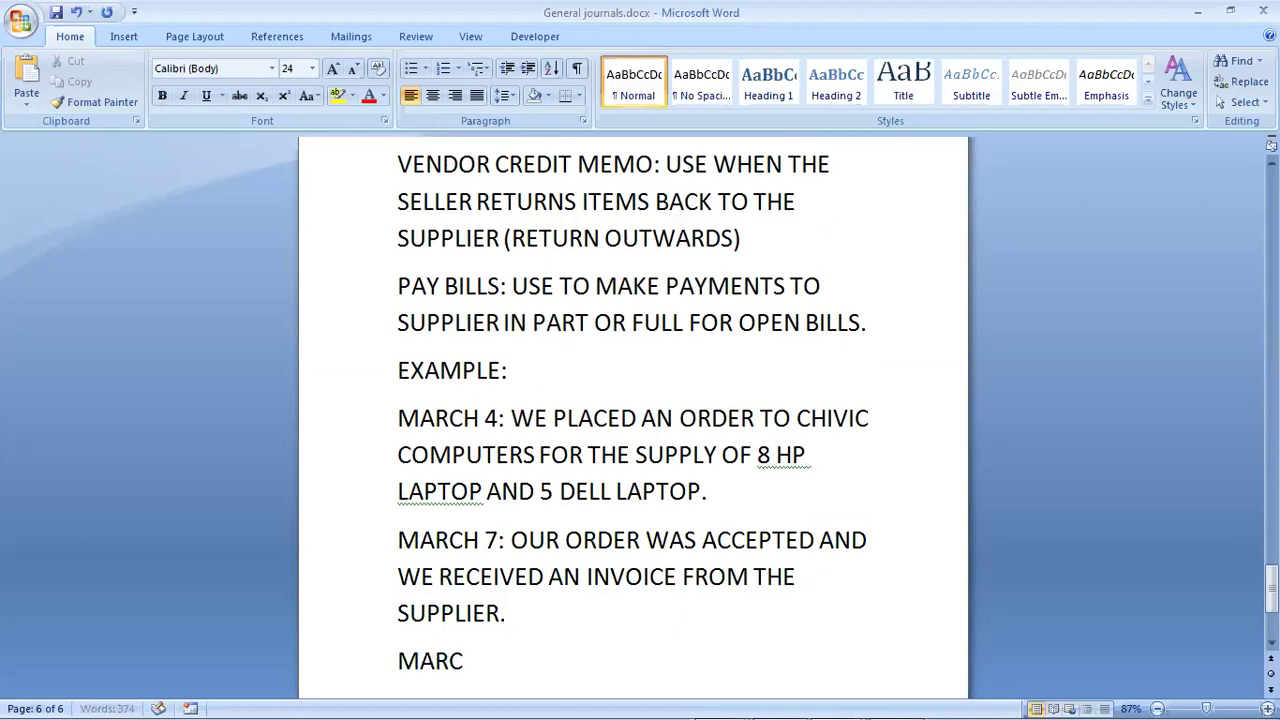
type("H ")
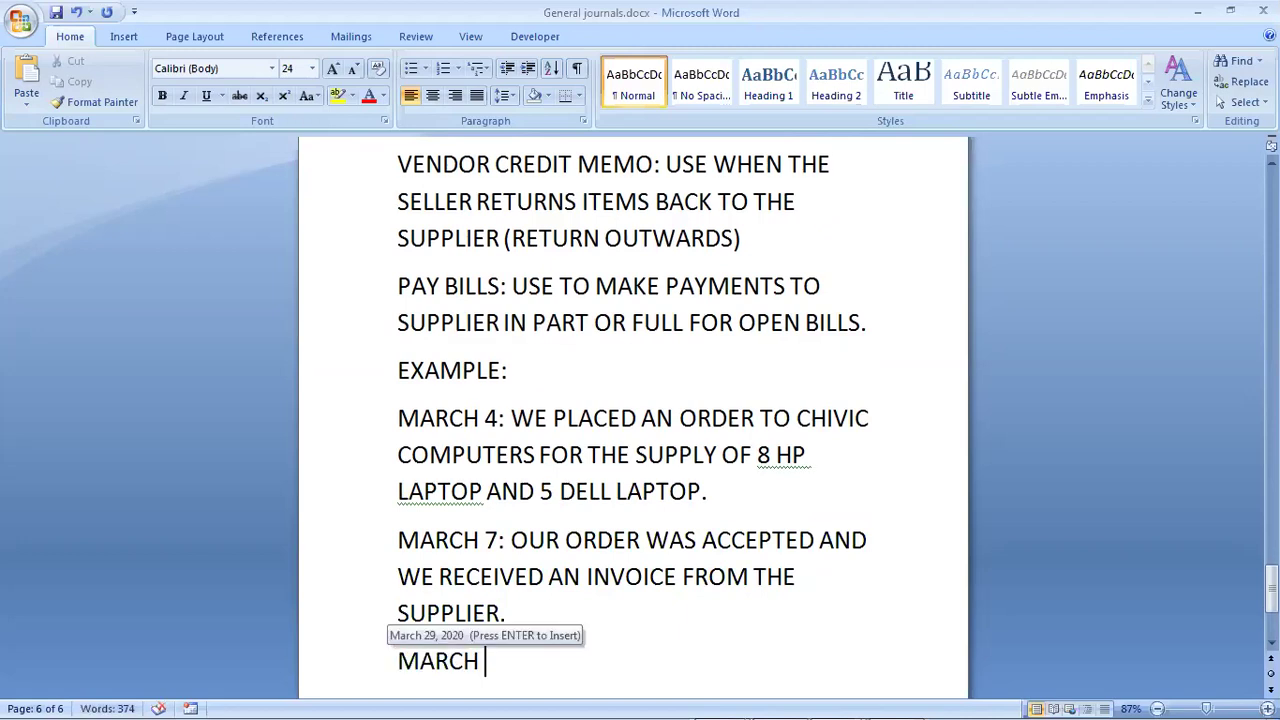
type("12:")
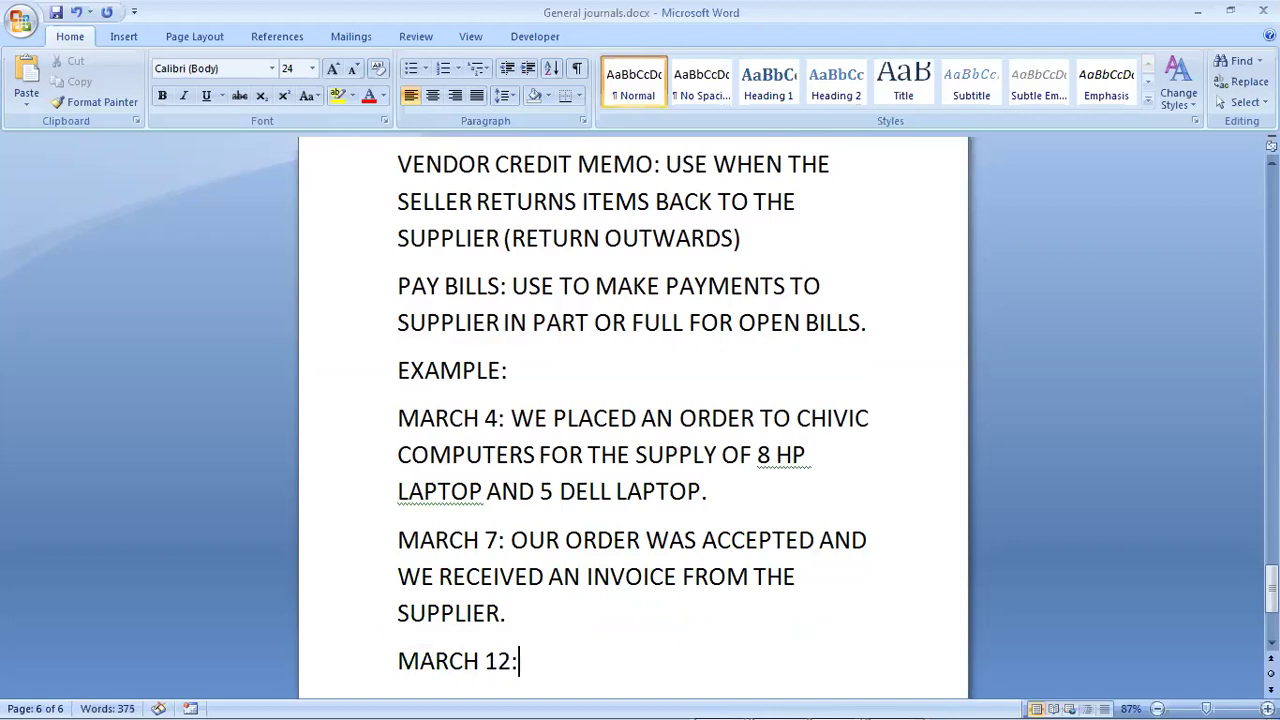
type(" WE PA")
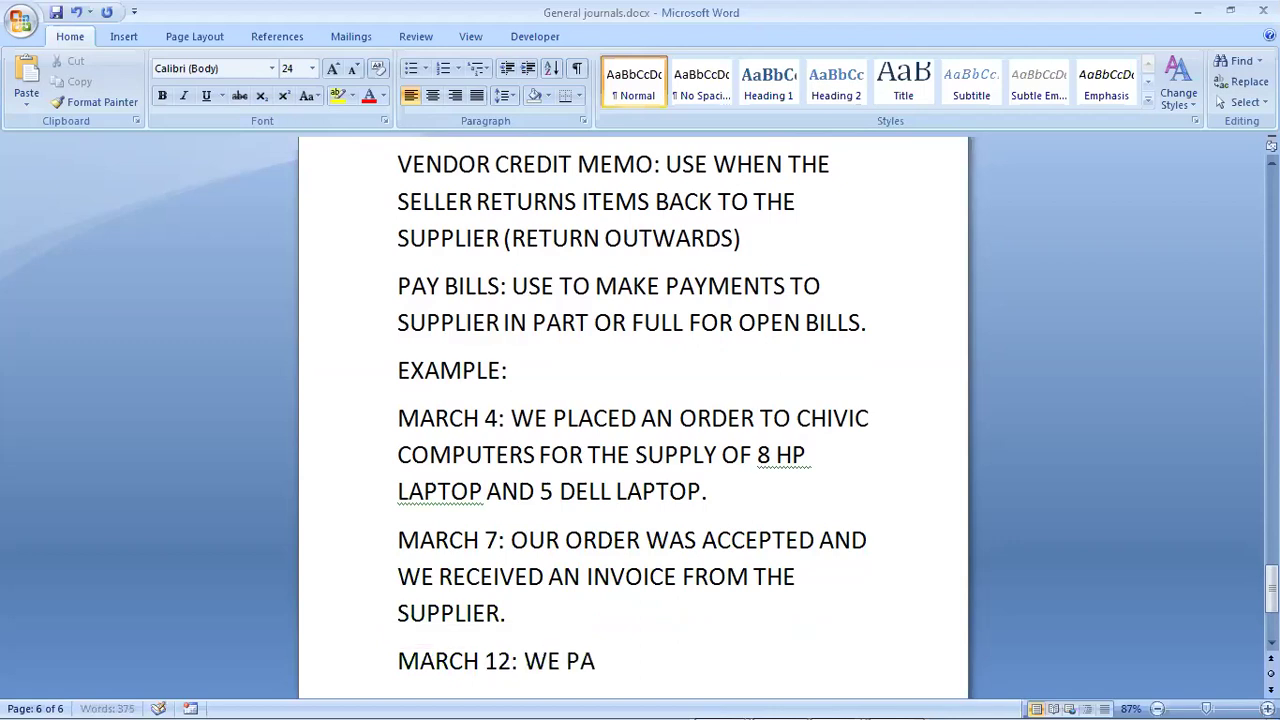
type("ID ON ")
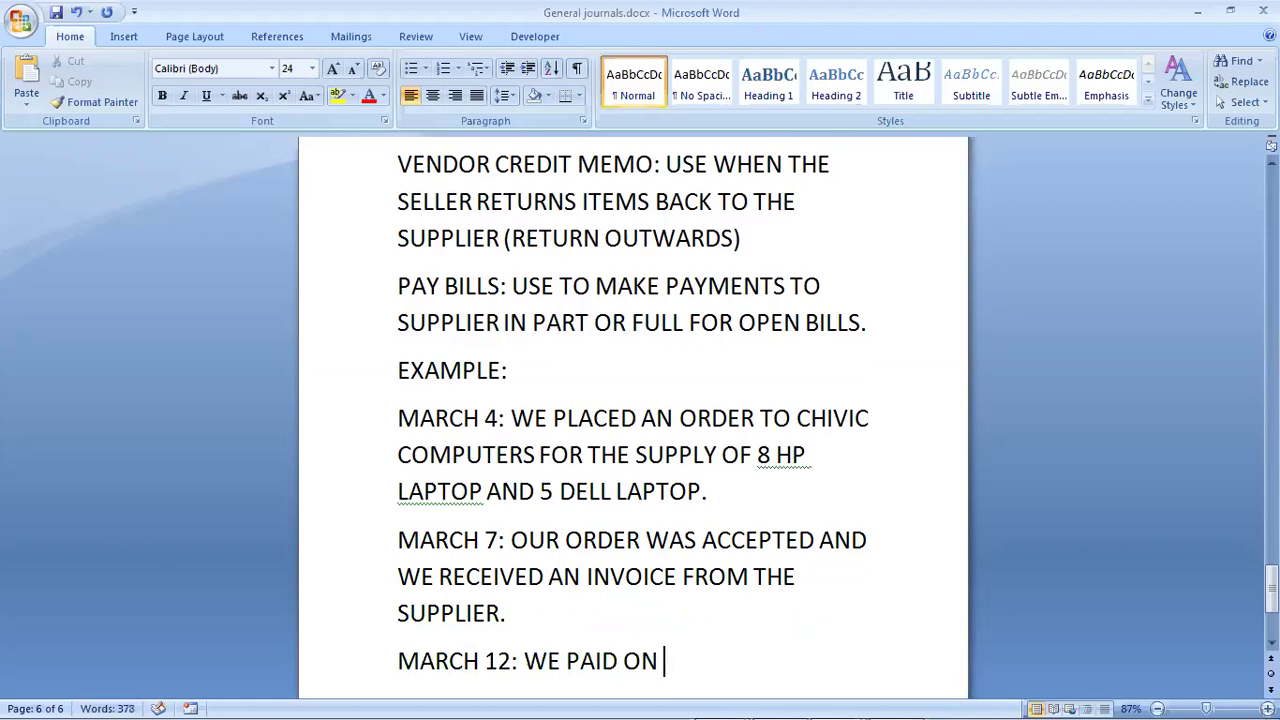
type("50% OF")
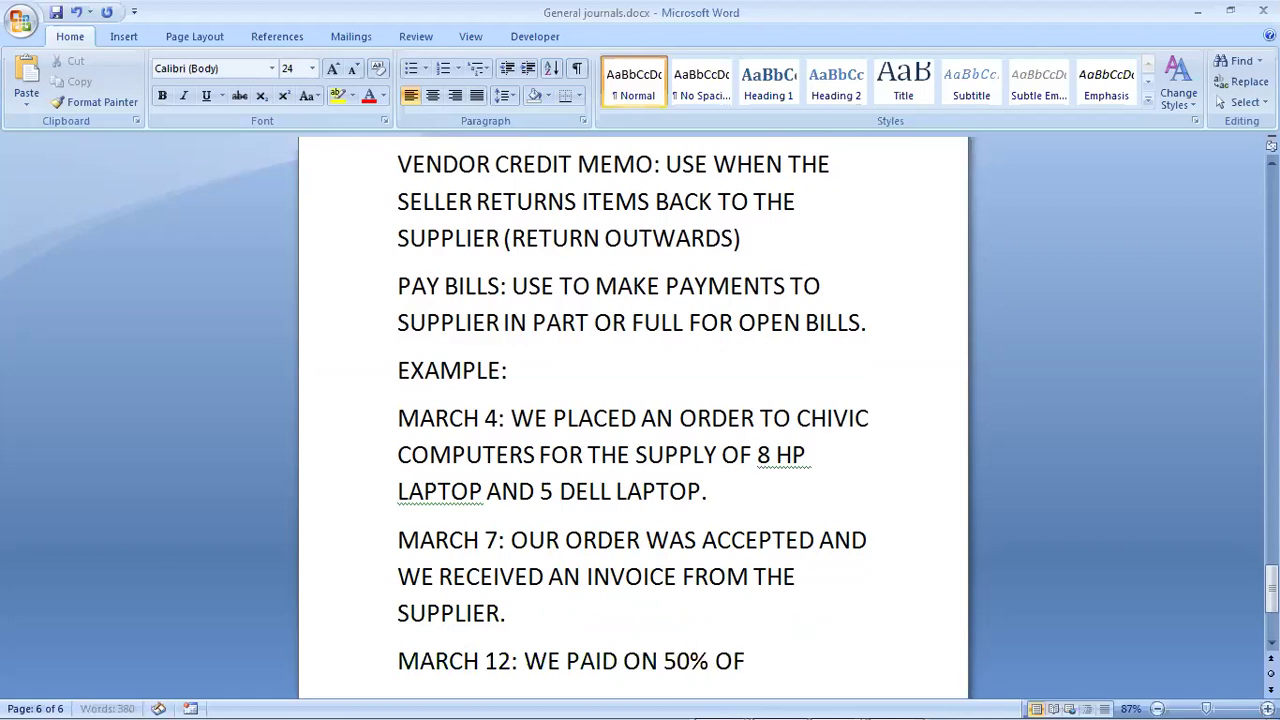
type(" AMOUNT ")
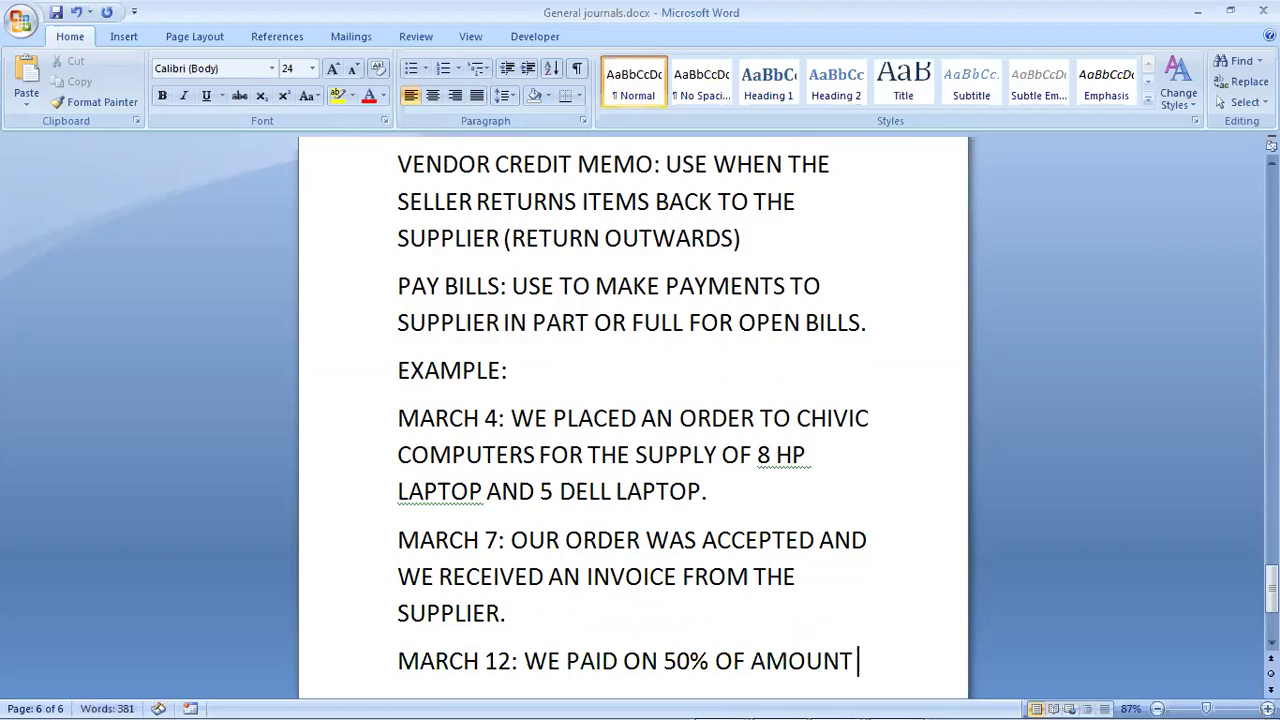
type("DUE TO T")
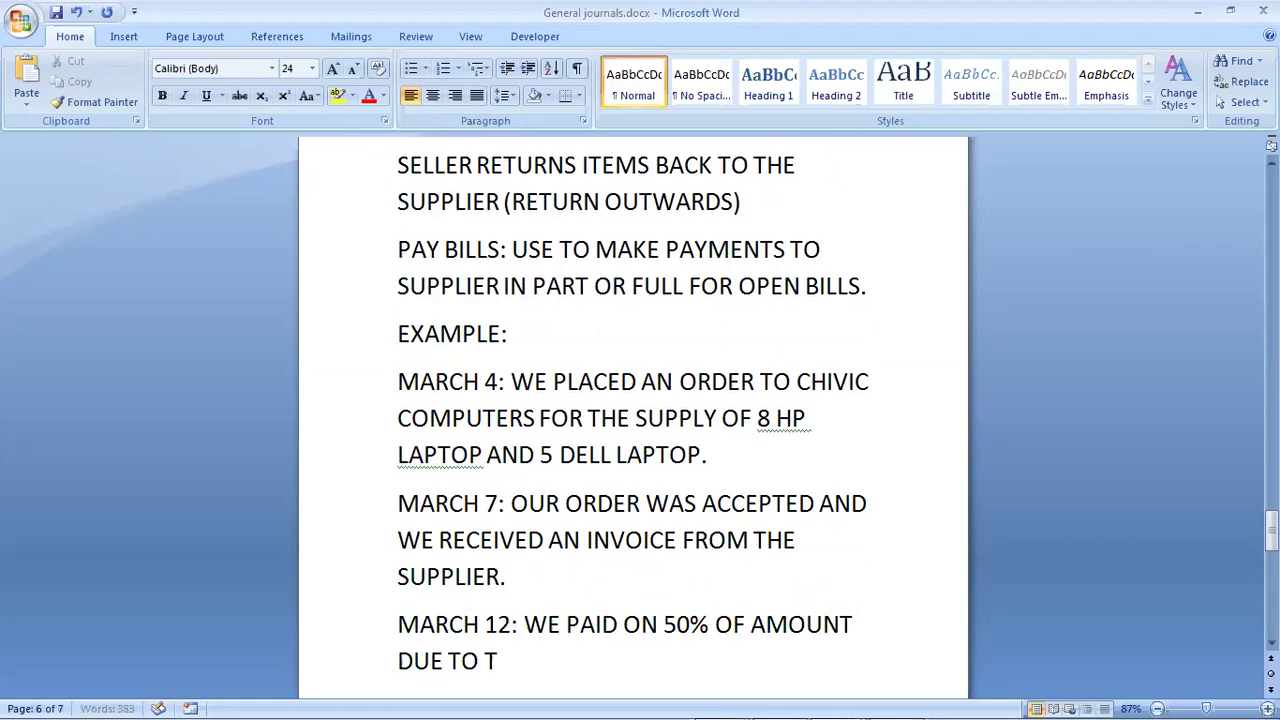
type("HE SUPPLI")
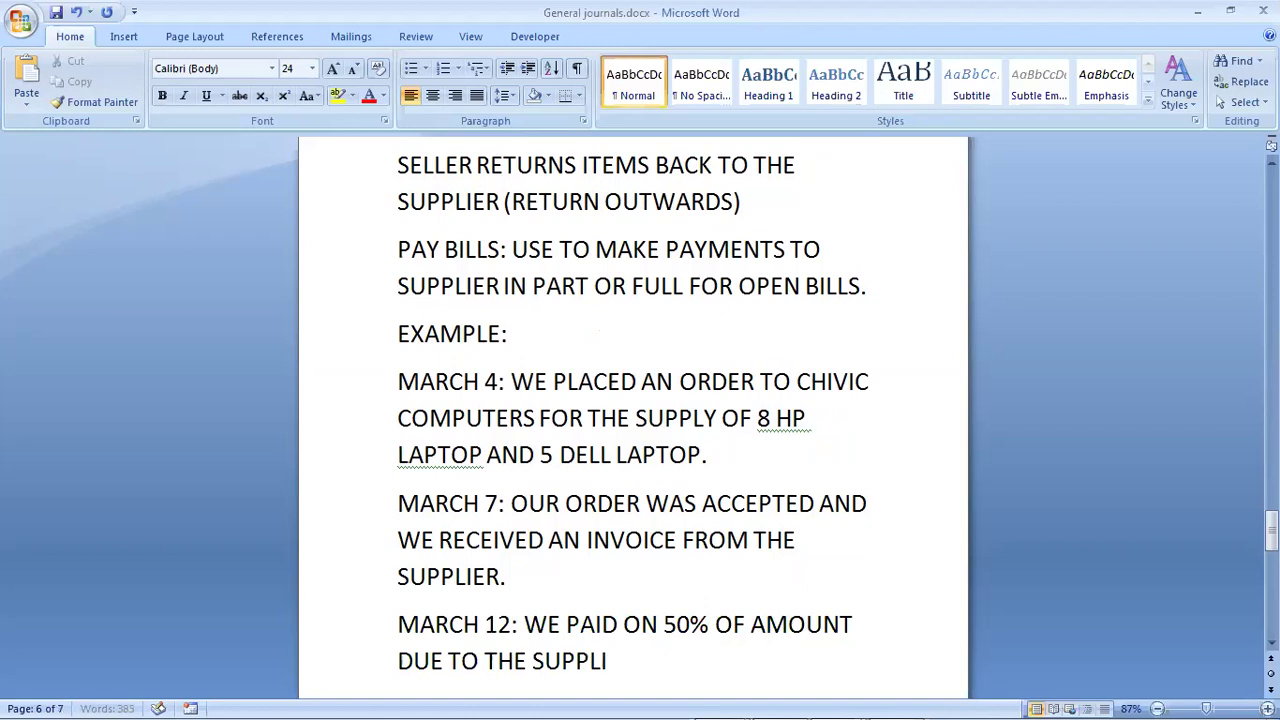
type("ER.")
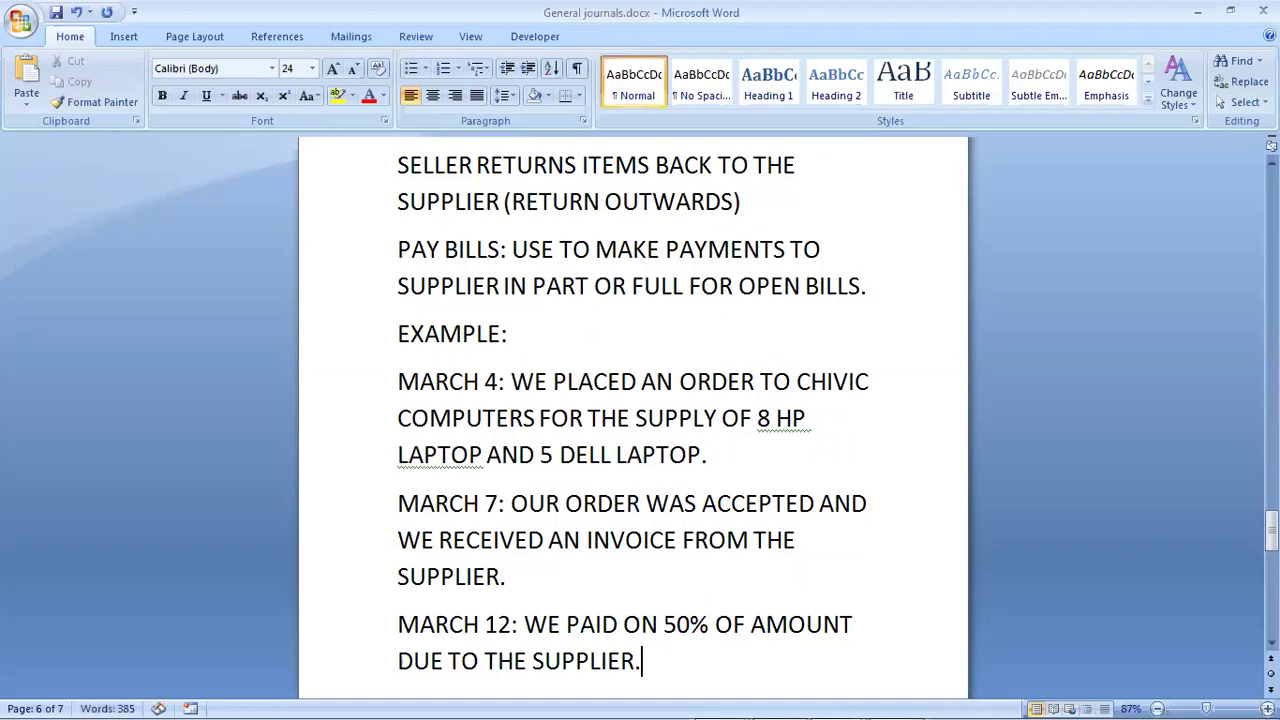
Step: Save General journals.docx from the Quick Access Toolbar
left_click(57, 15)
left_click(57, 15)
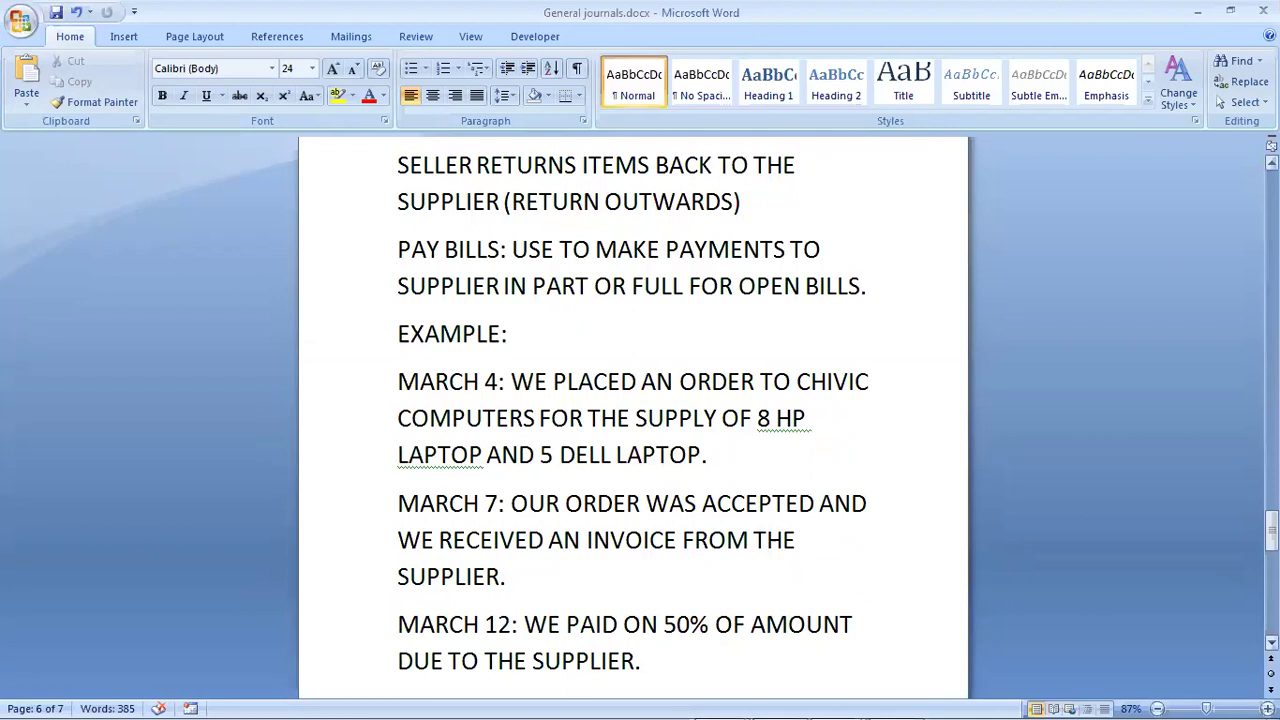
Step: Leave the Word notes for QuickBooks' March 1–15, 2020 Profit & Loss report showing 180,000.00 net income
scroll(633, 420, "up", 1)
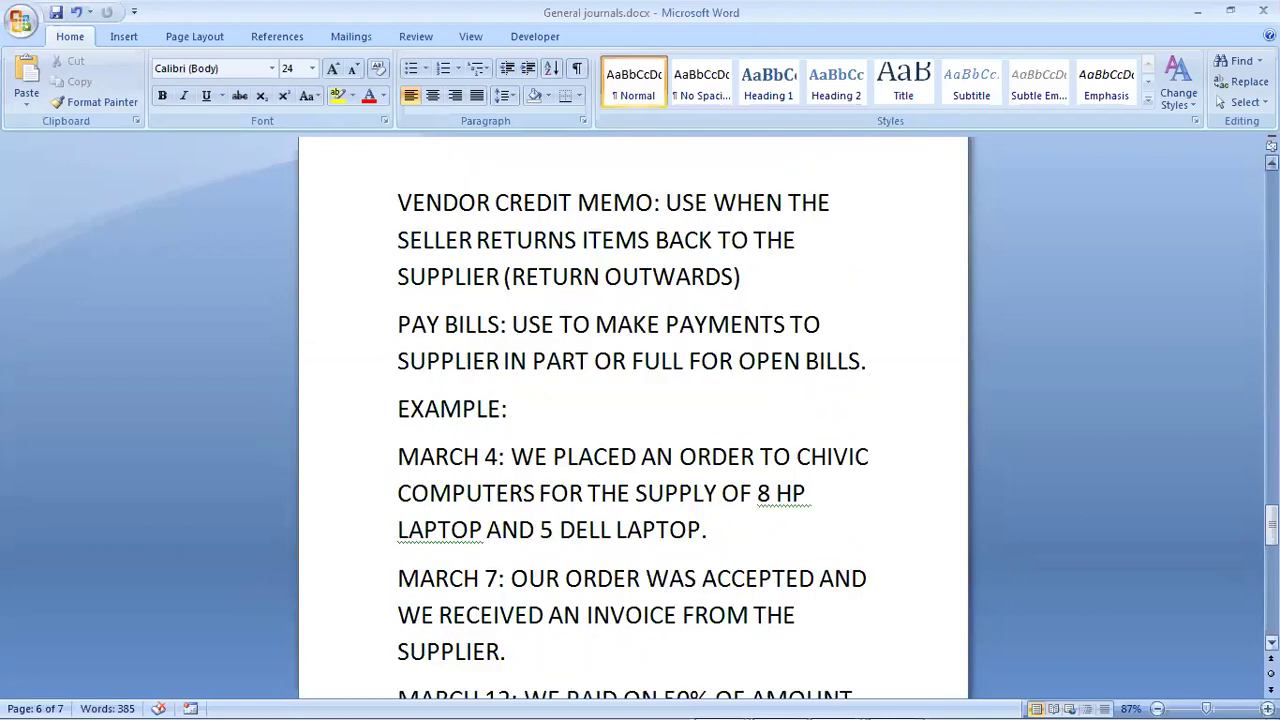
scroll(633, 420, "up", 1)
scroll(633, 420, "up", 1)
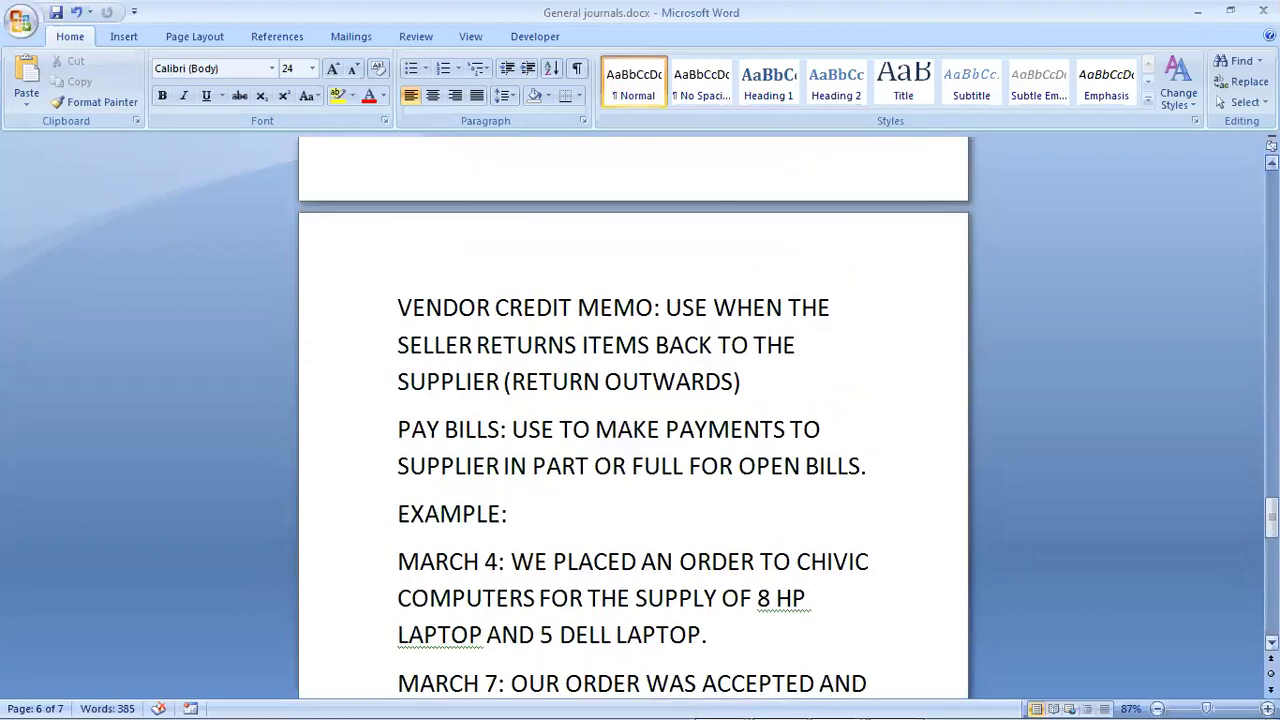
scroll(633, 420, "up", 1)
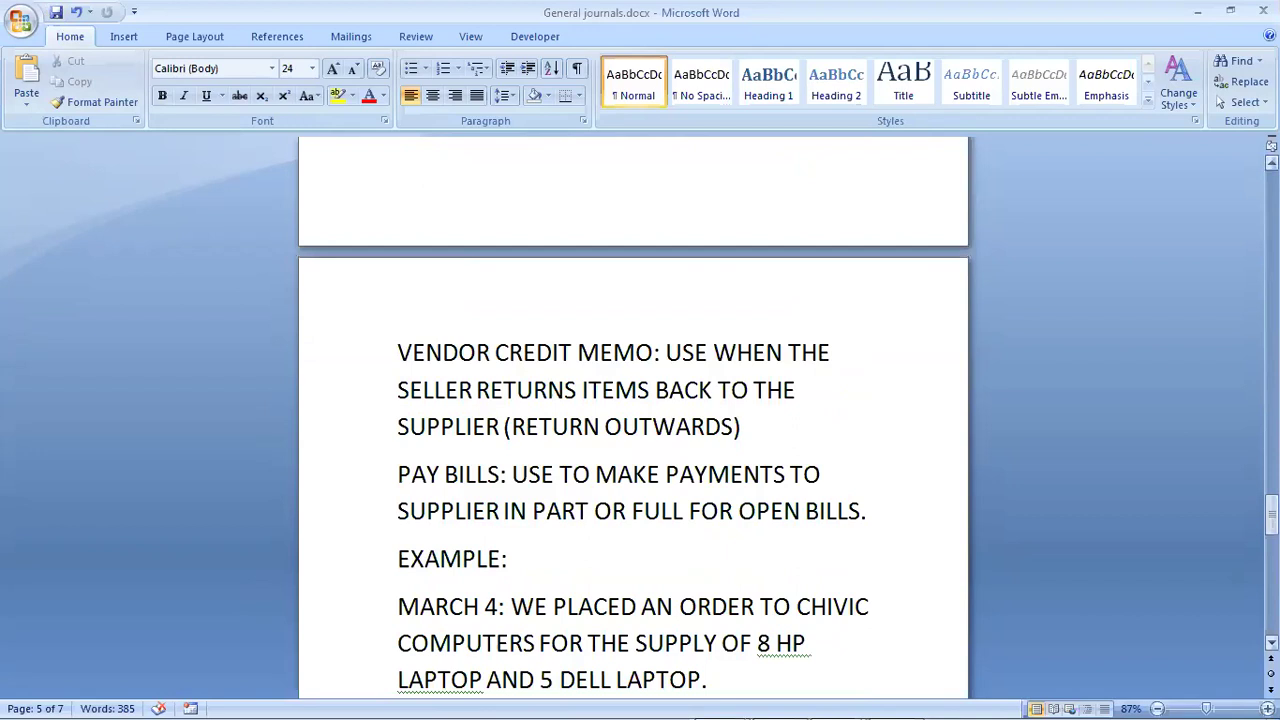
scroll(633, 420, "down", 6)
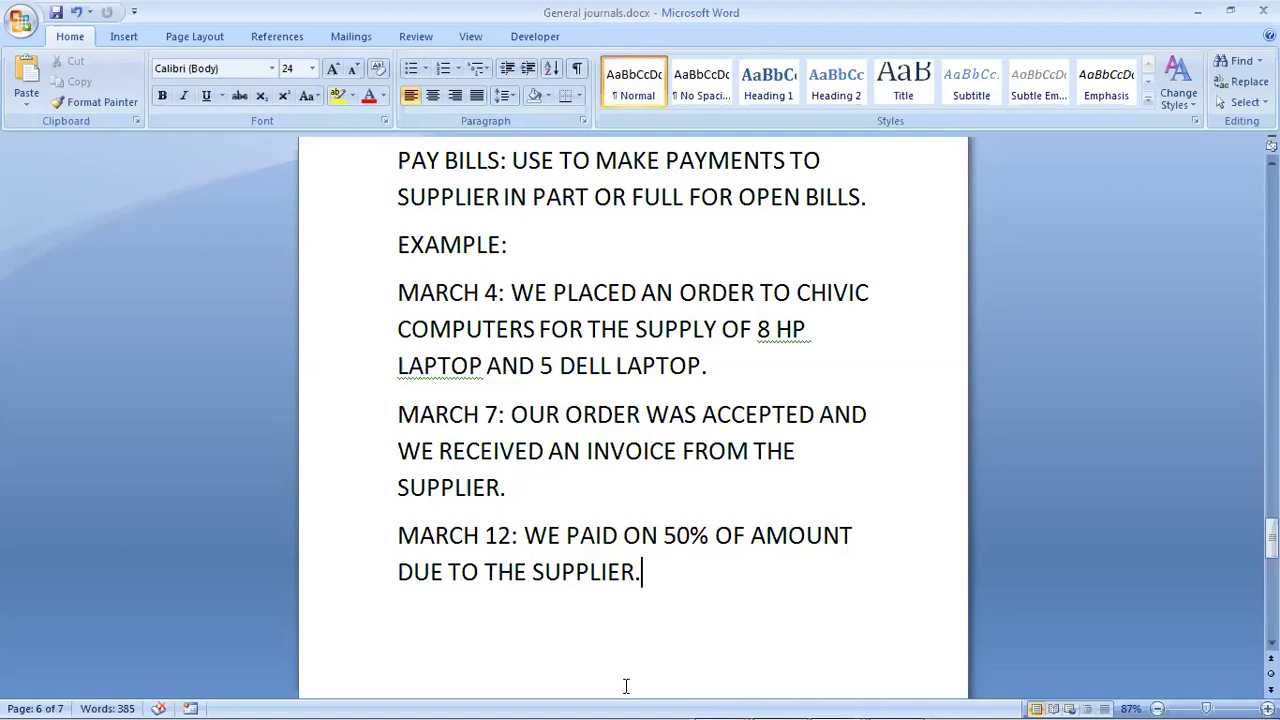
key("alt+Tab")
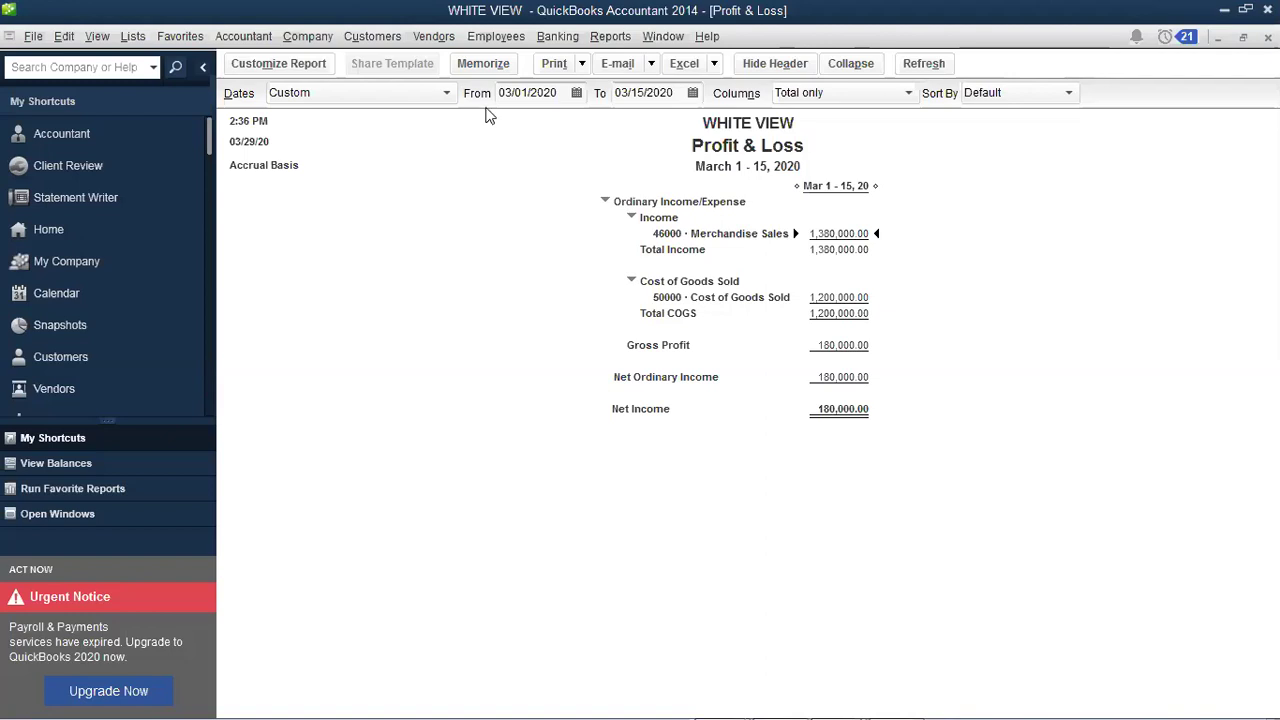
Step: Open the Vendor Center and widen the vendor Name column
left_click(436, 37)
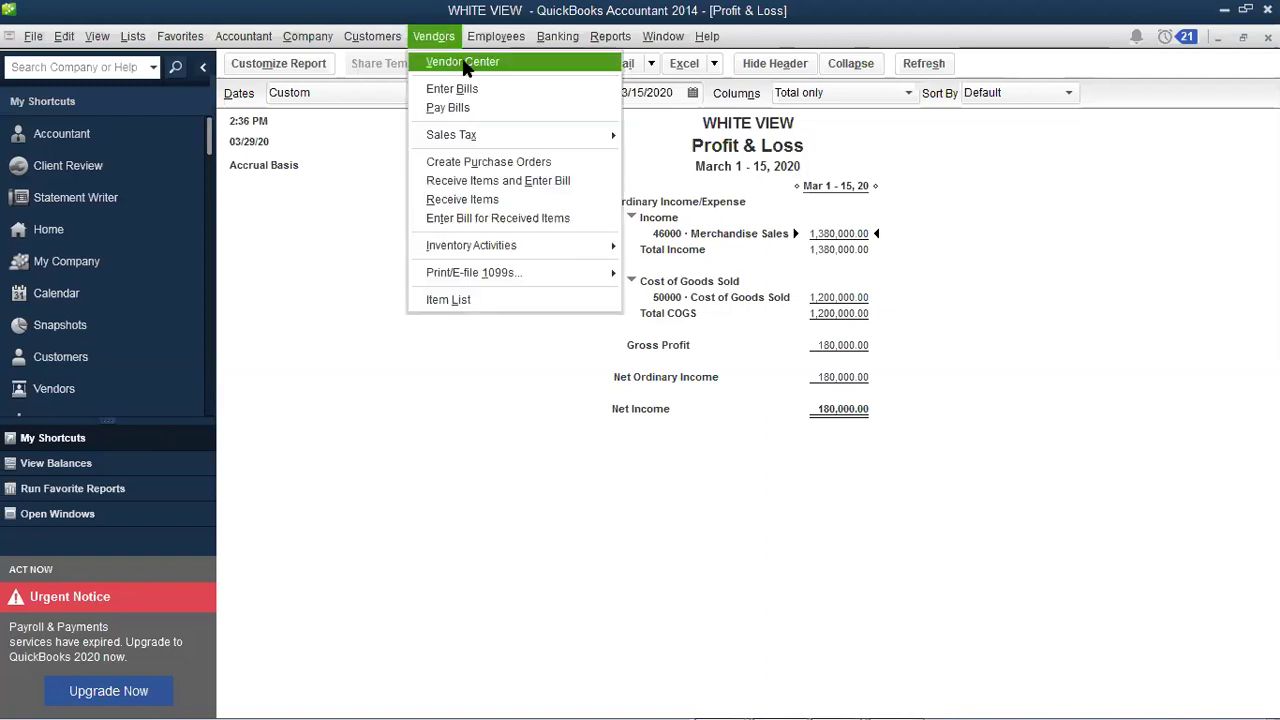
left_click(410, 175)
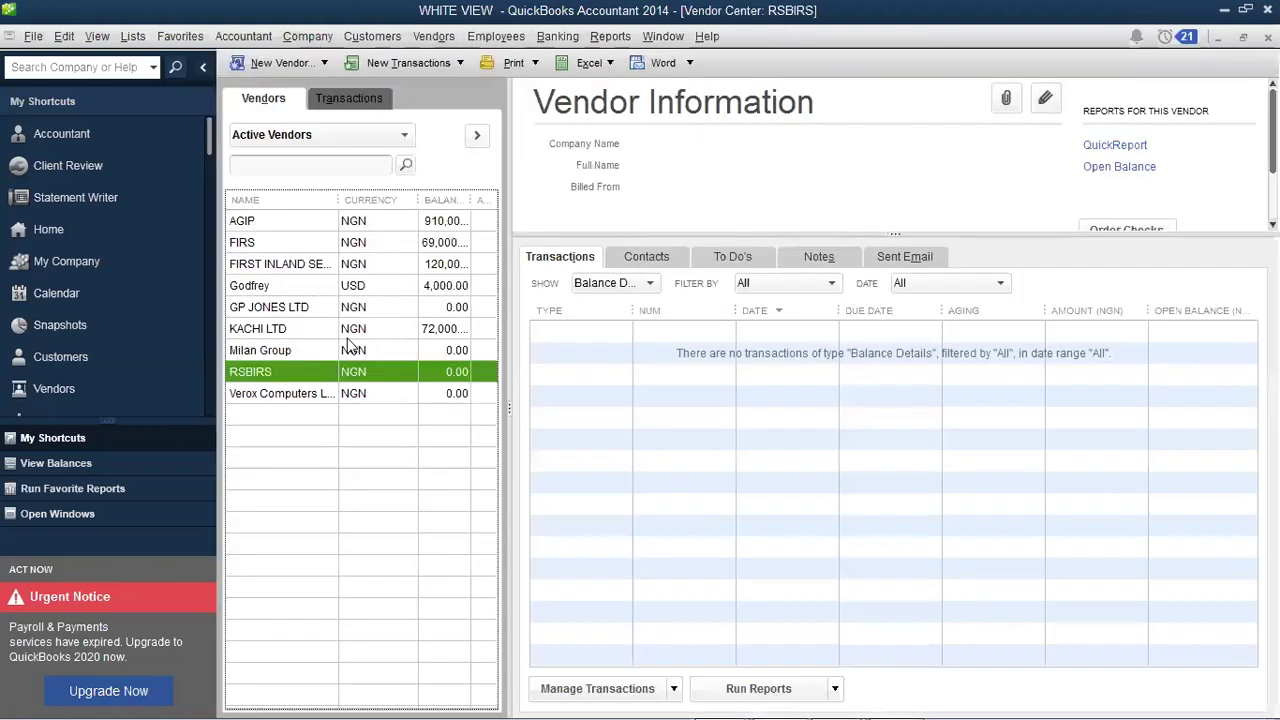
left_click_drag(375, 200, 356, 201)
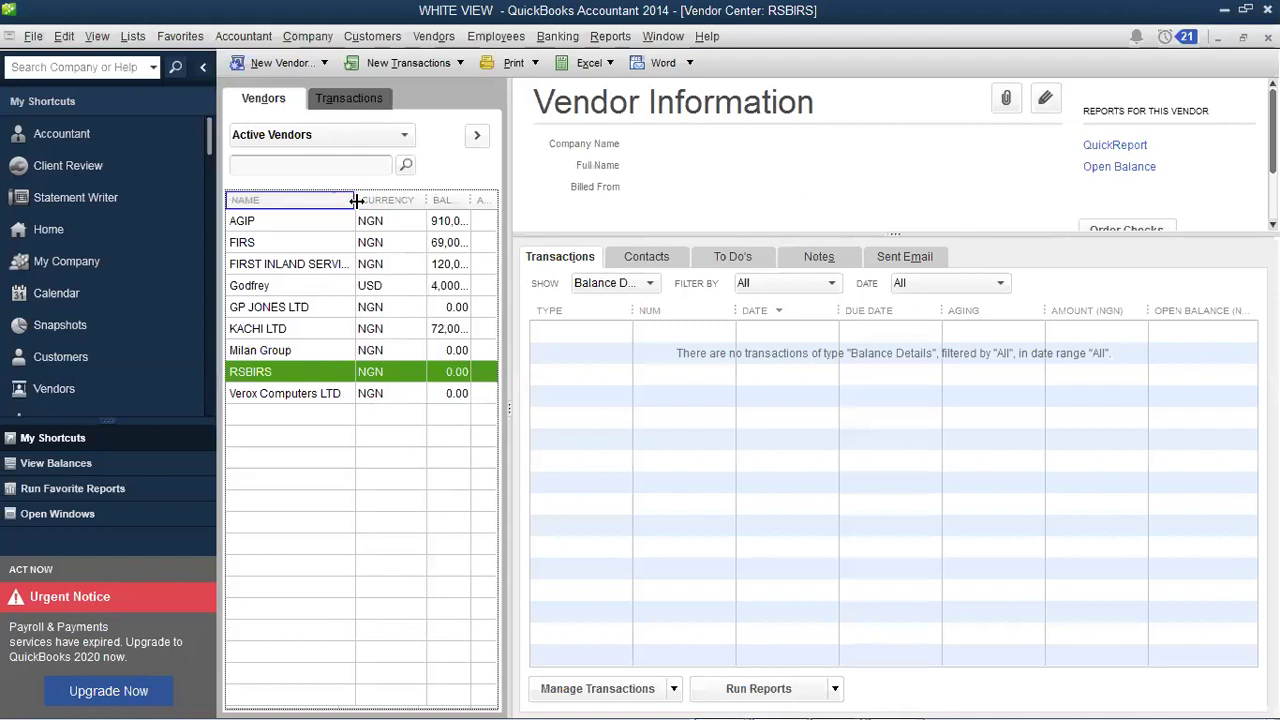
Step: Show the New Vendor options in the Vendor Center
left_click(438, 37)
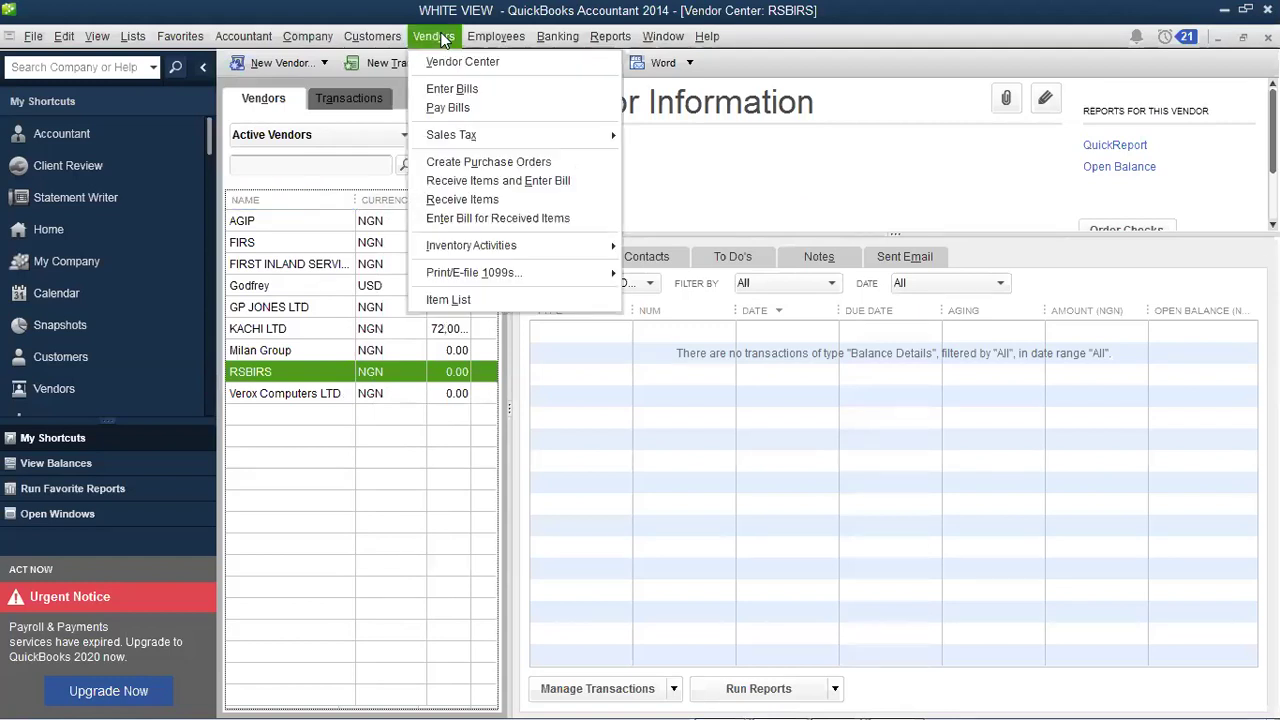
left_click(463, 60)
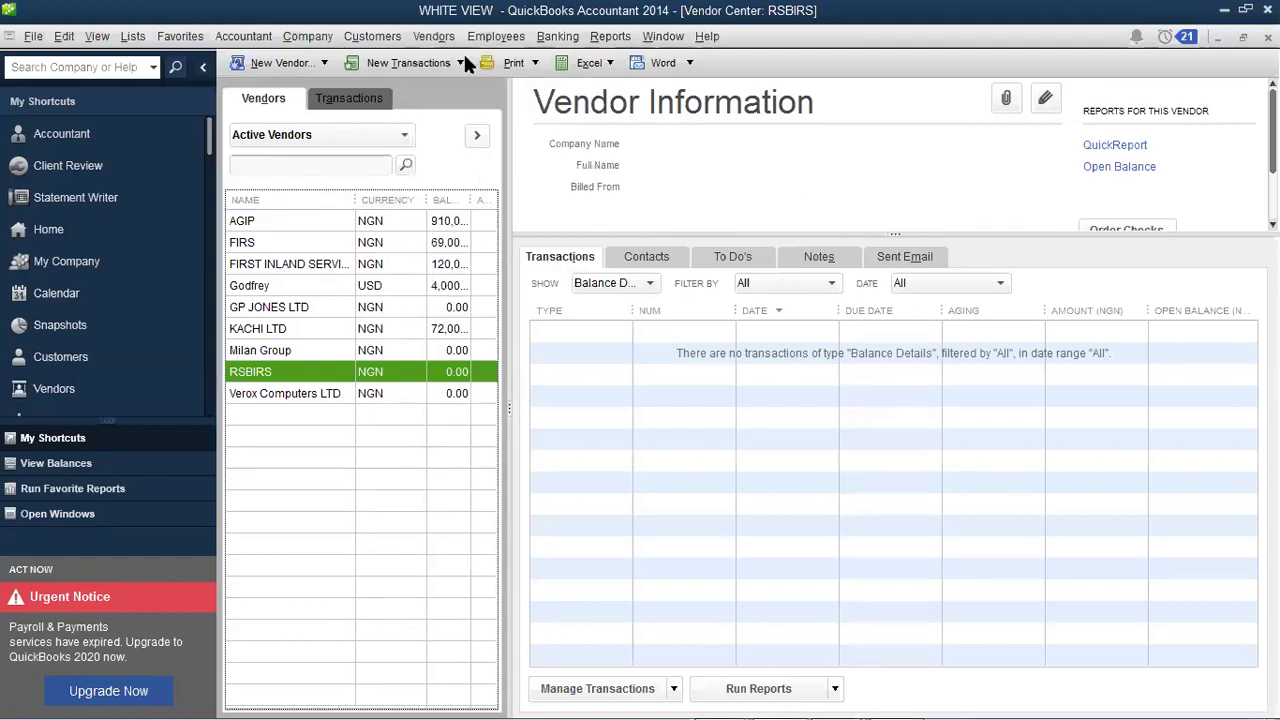
left_click(290, 63)
Step: Start a new vendor named CHIVIC COMPUTERS, with the same company name
left_click(298, 88)
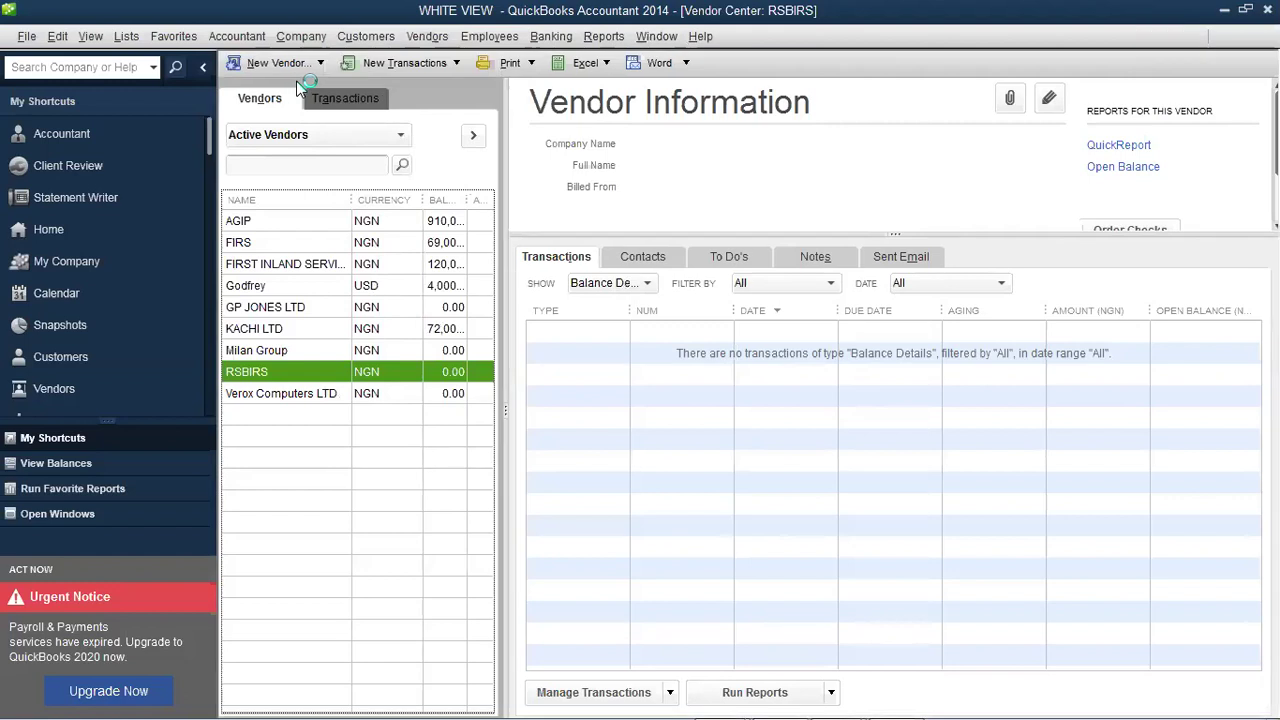
type("C")
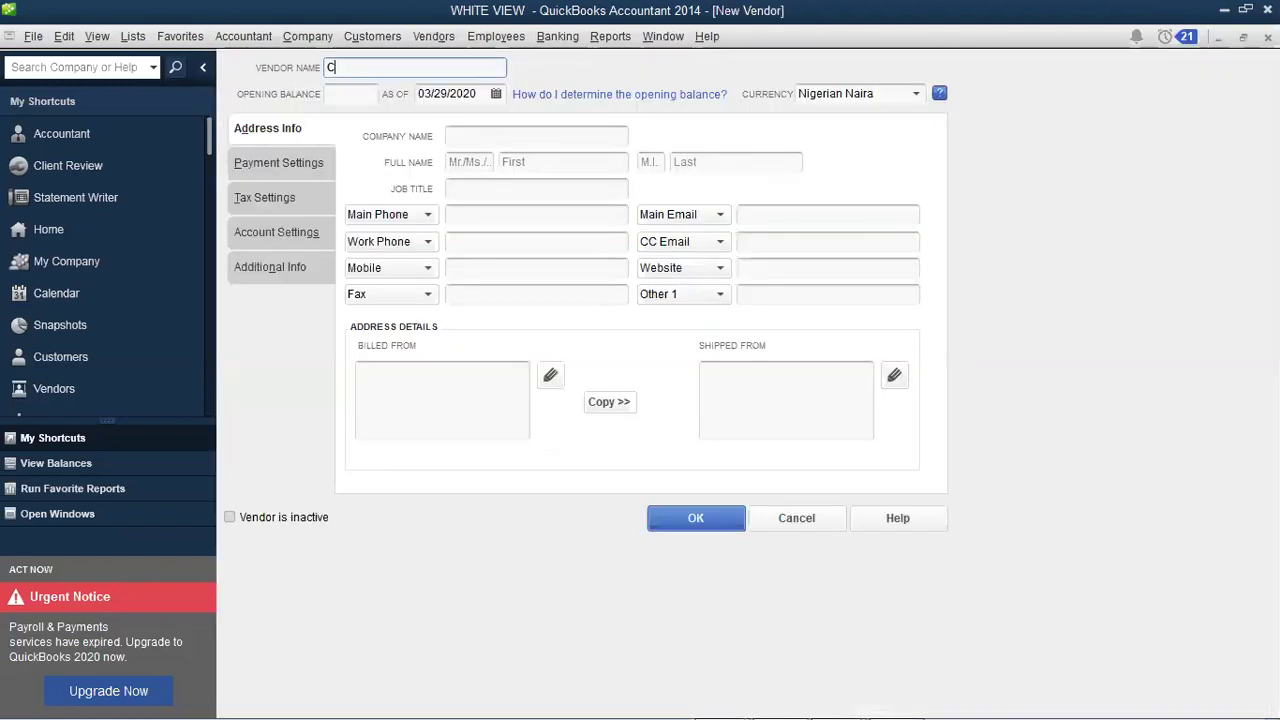
type("HIVIC C")
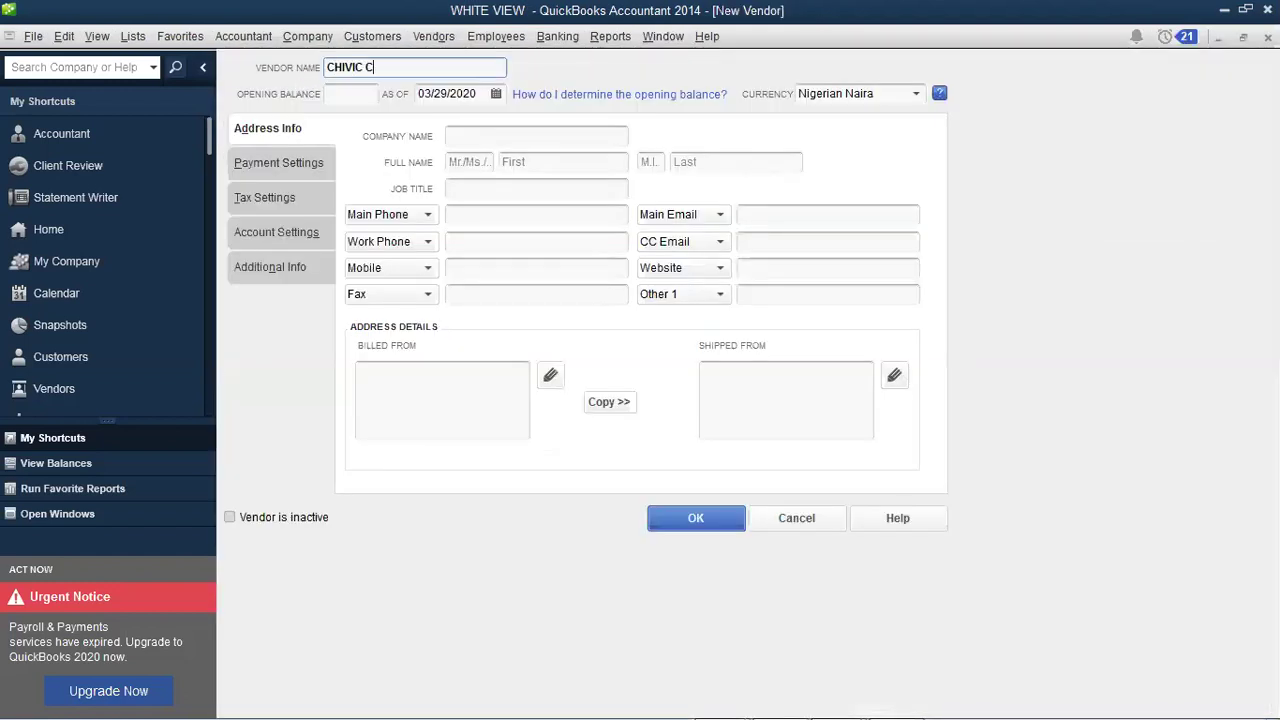
type("OMPUTERS")
left_click(508, 134)
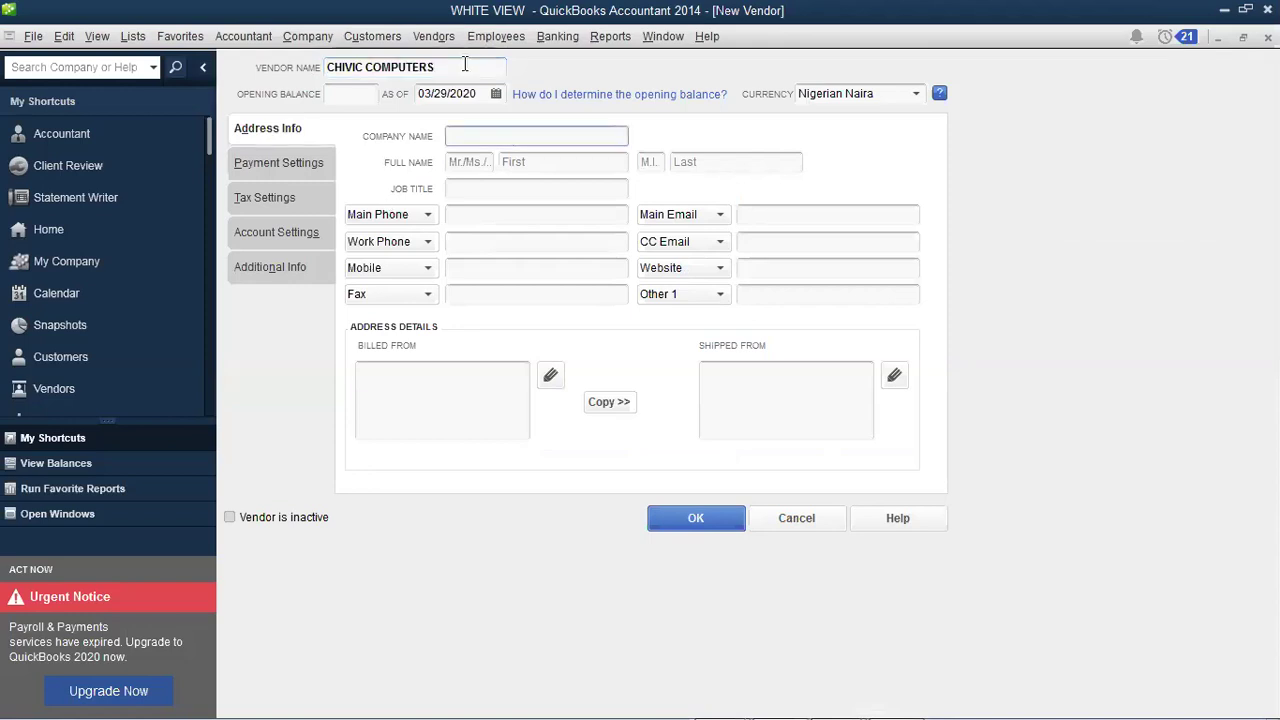
key("shift+Tab")
key("ctrl+c")
key("Tab")
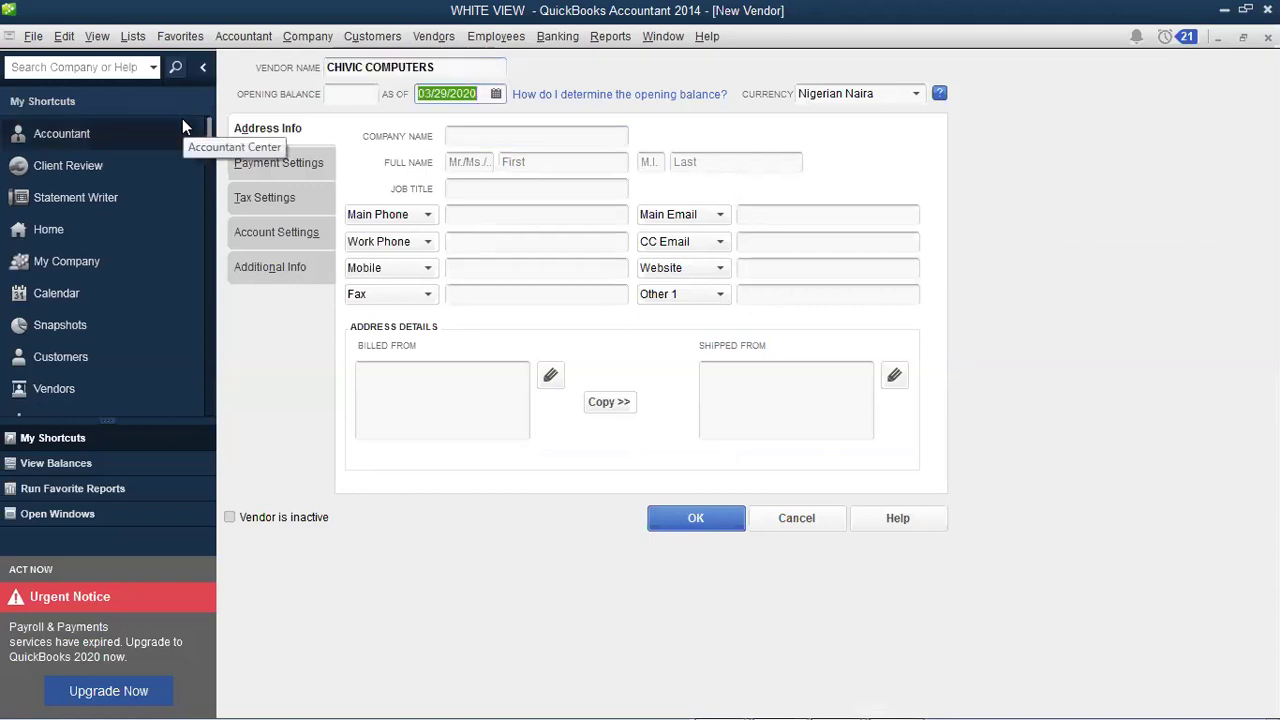
key("Tab")
key("Tab")
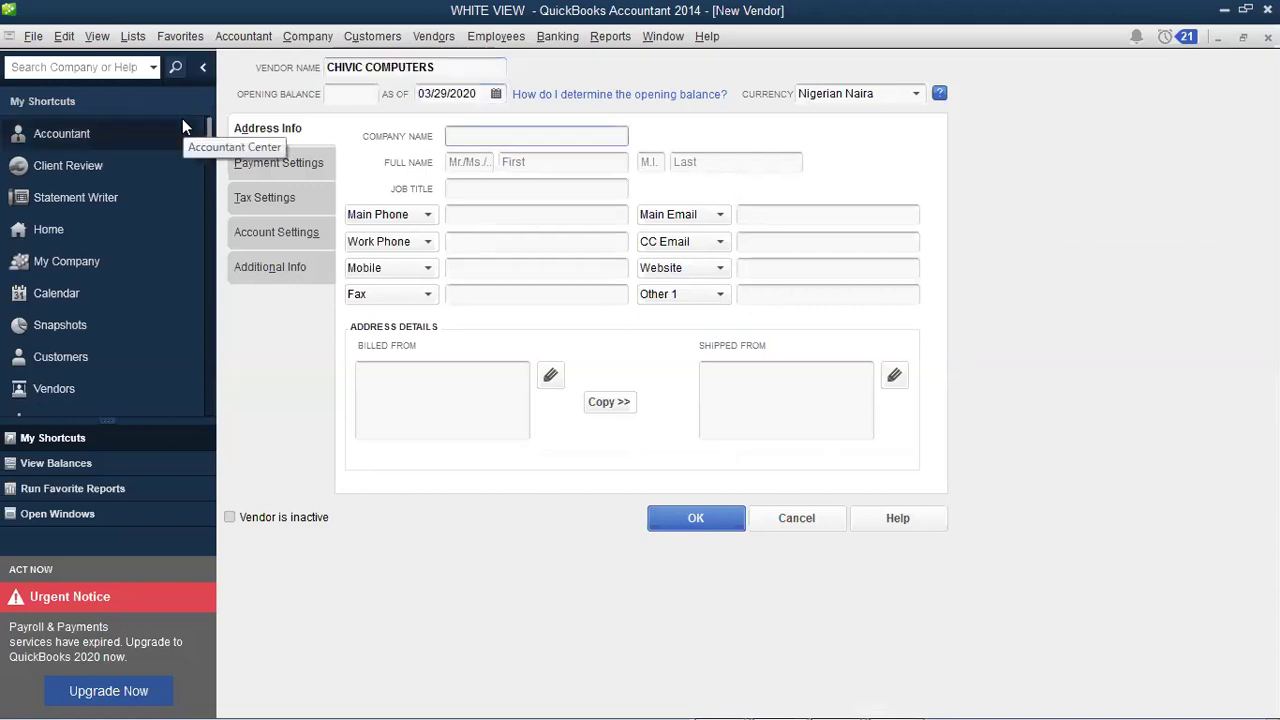
key("ctrl+v")
Step: Enter the contact's title MR, their first name and the main phone number
left_click(461, 187)
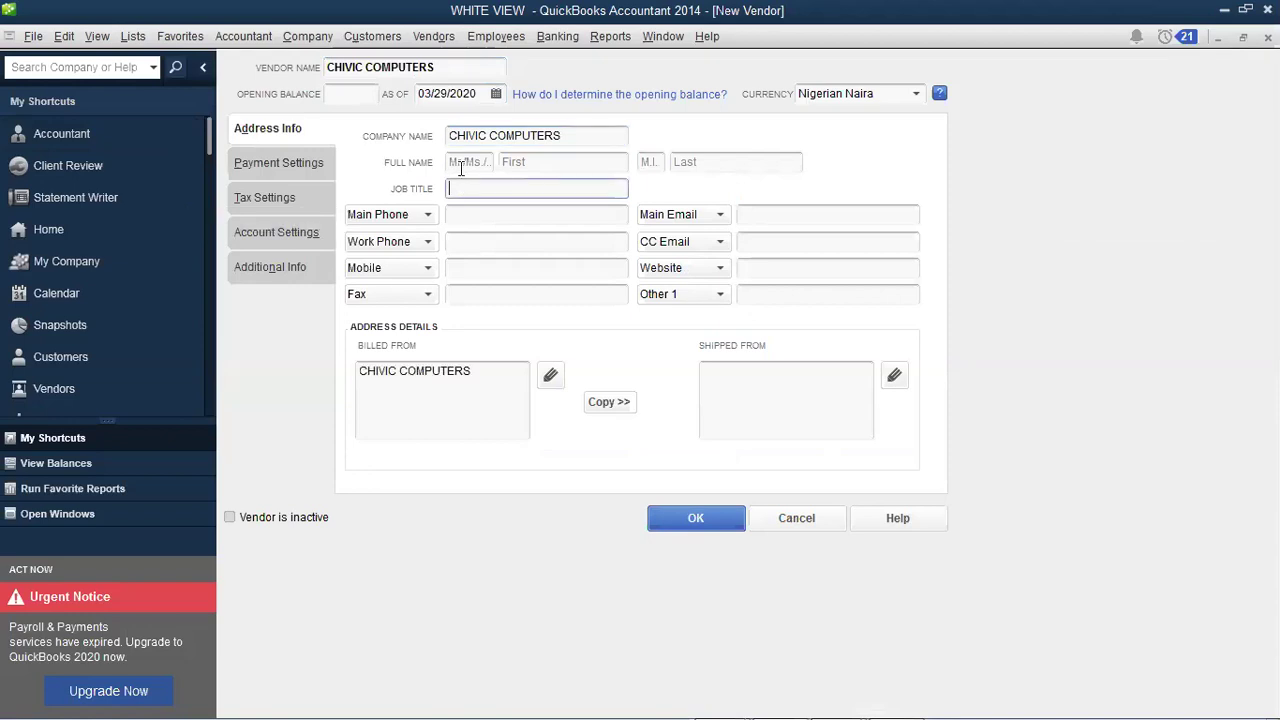
left_click(461, 163)
type("MR")
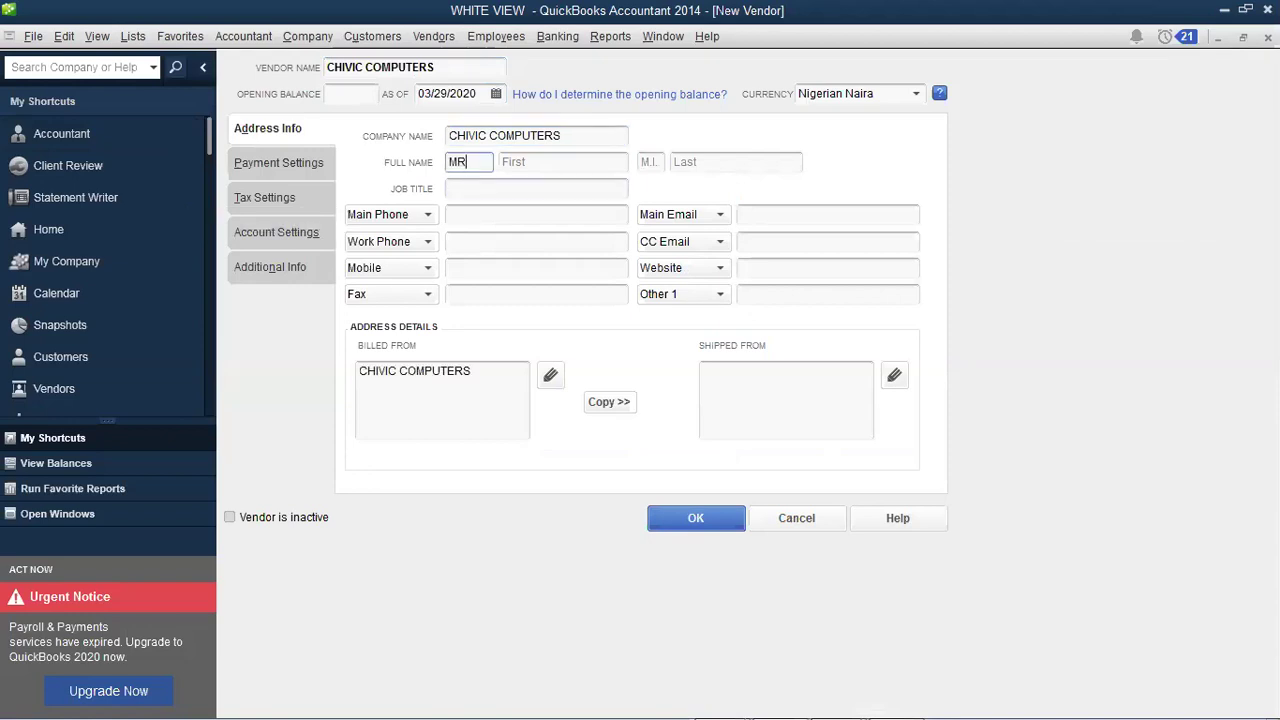
key("Tab")
type("OKO")
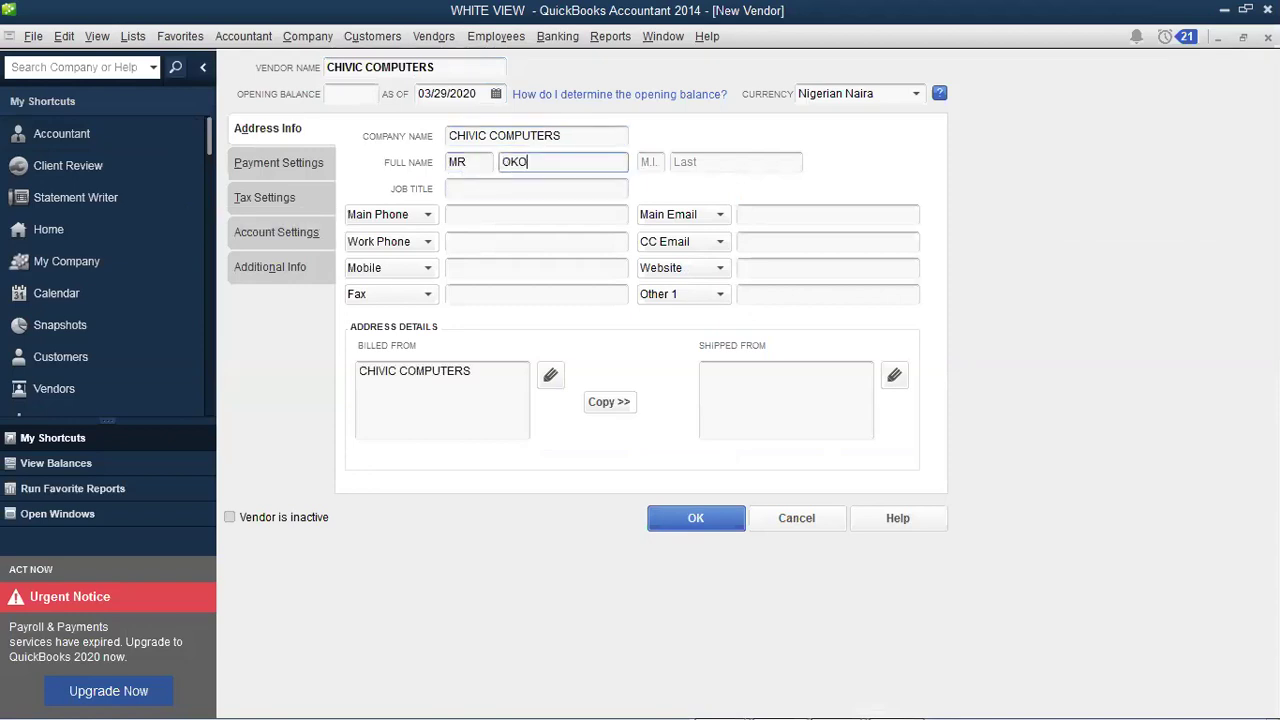
type("YE")
key("Tab")
left_click(464, 213)
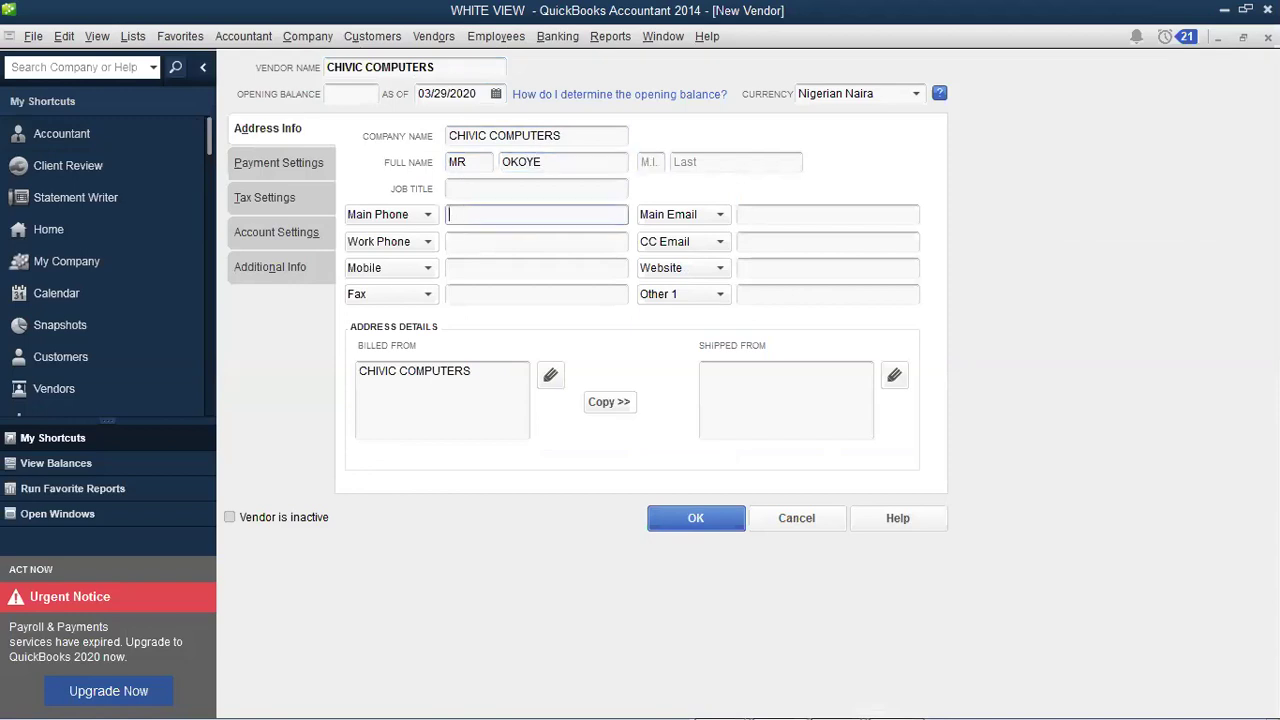
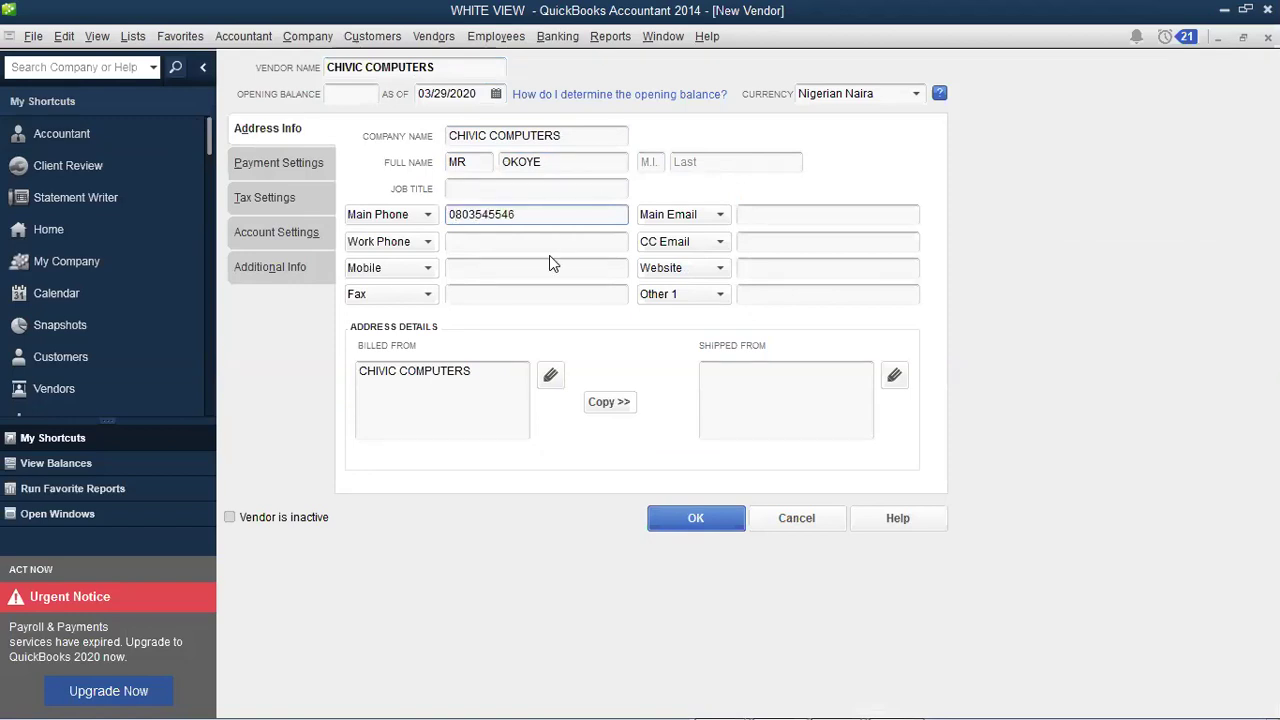
Step: Enter the supplier's street address as the Billed From address and confirm it
left_click(549, 378)
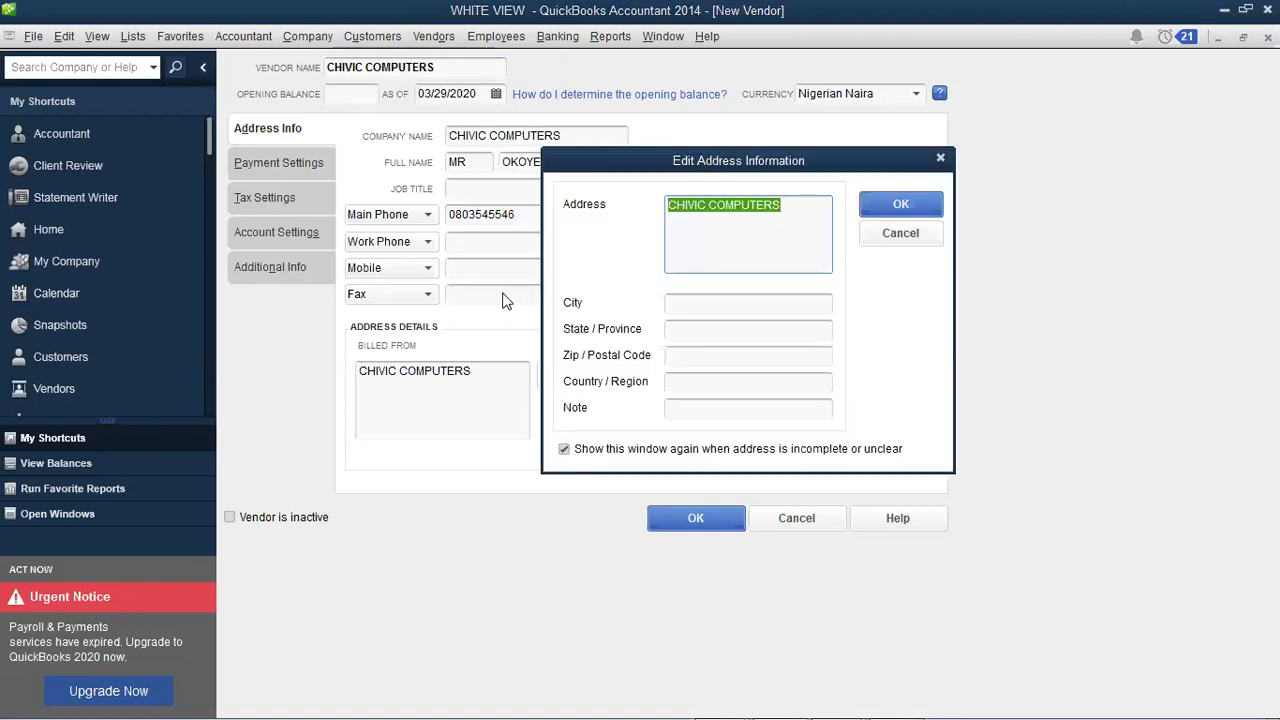
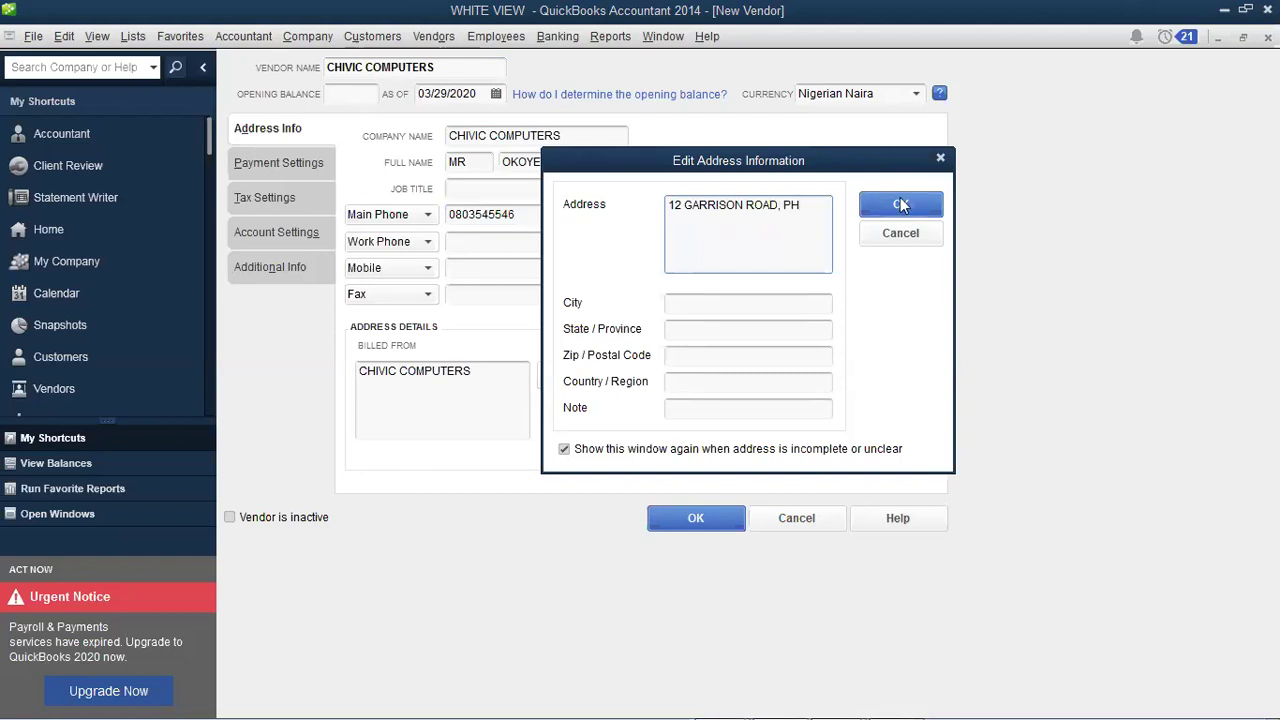
left_click(902, 205)
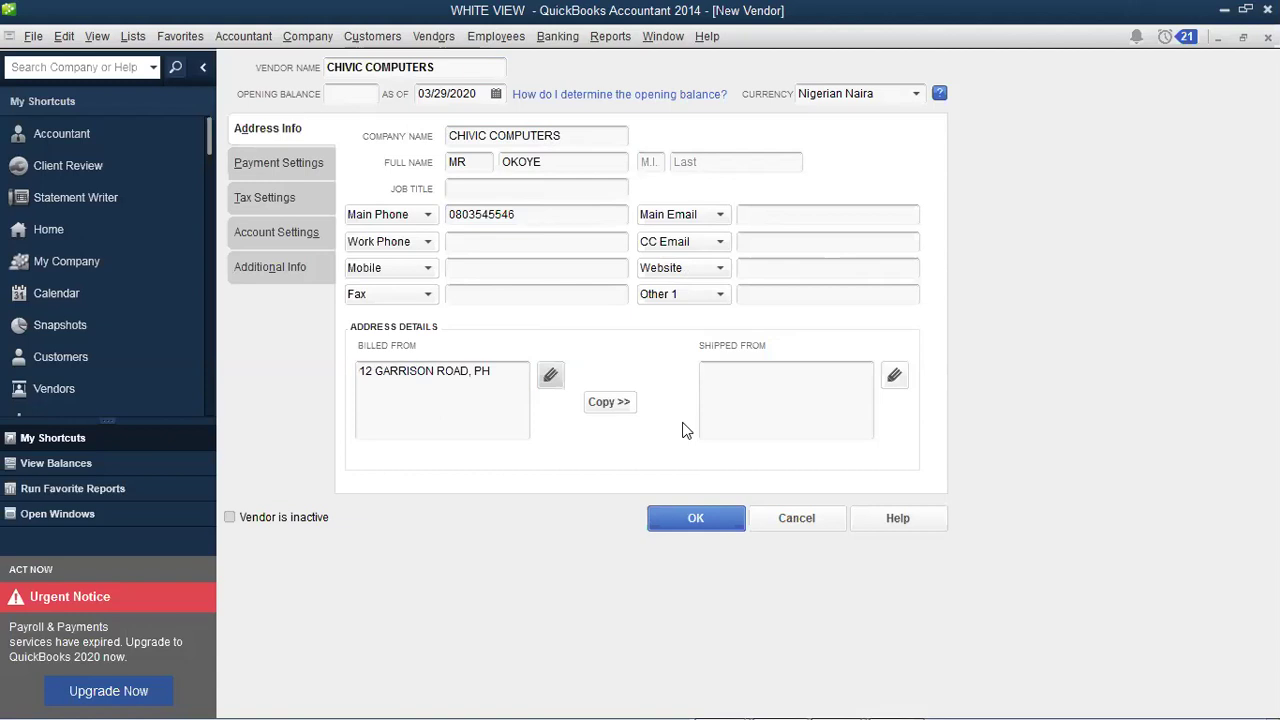
Step: Save the CHIVIC COMPUTERS vendor and browse the Vendors menu's task list
left_click(695, 518)
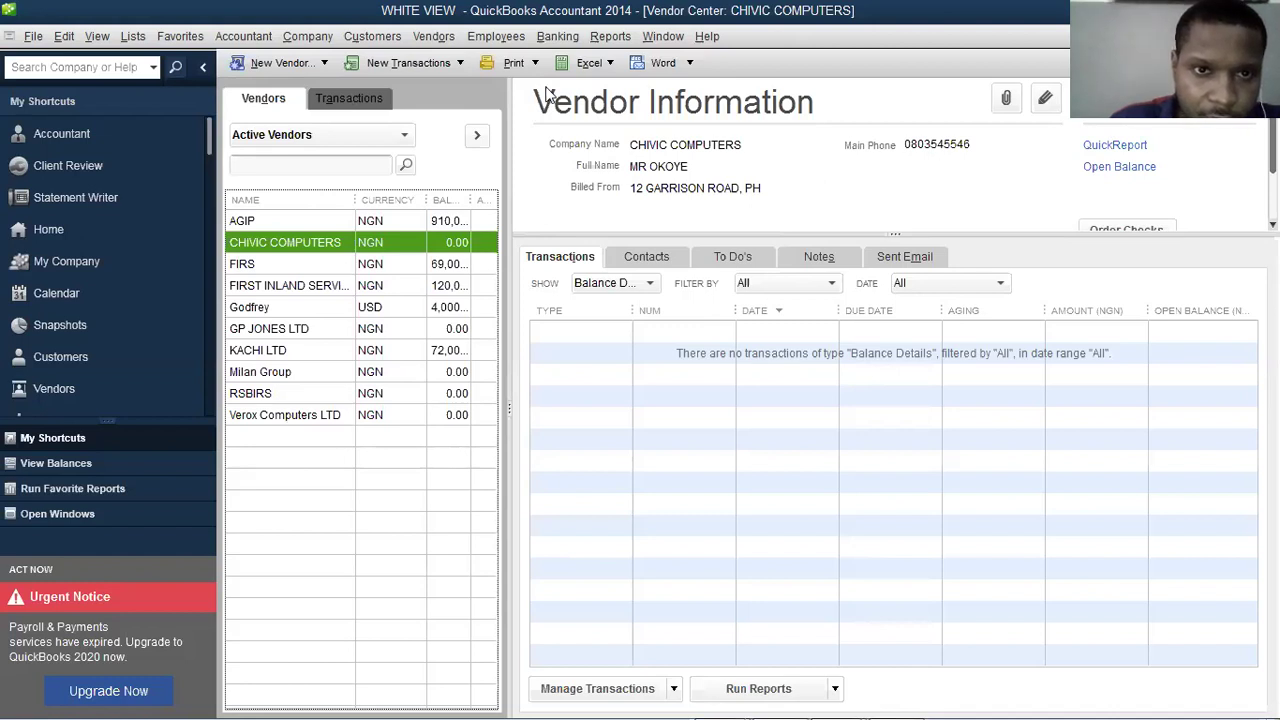
left_click(434, 36)
left_click(712, 100)
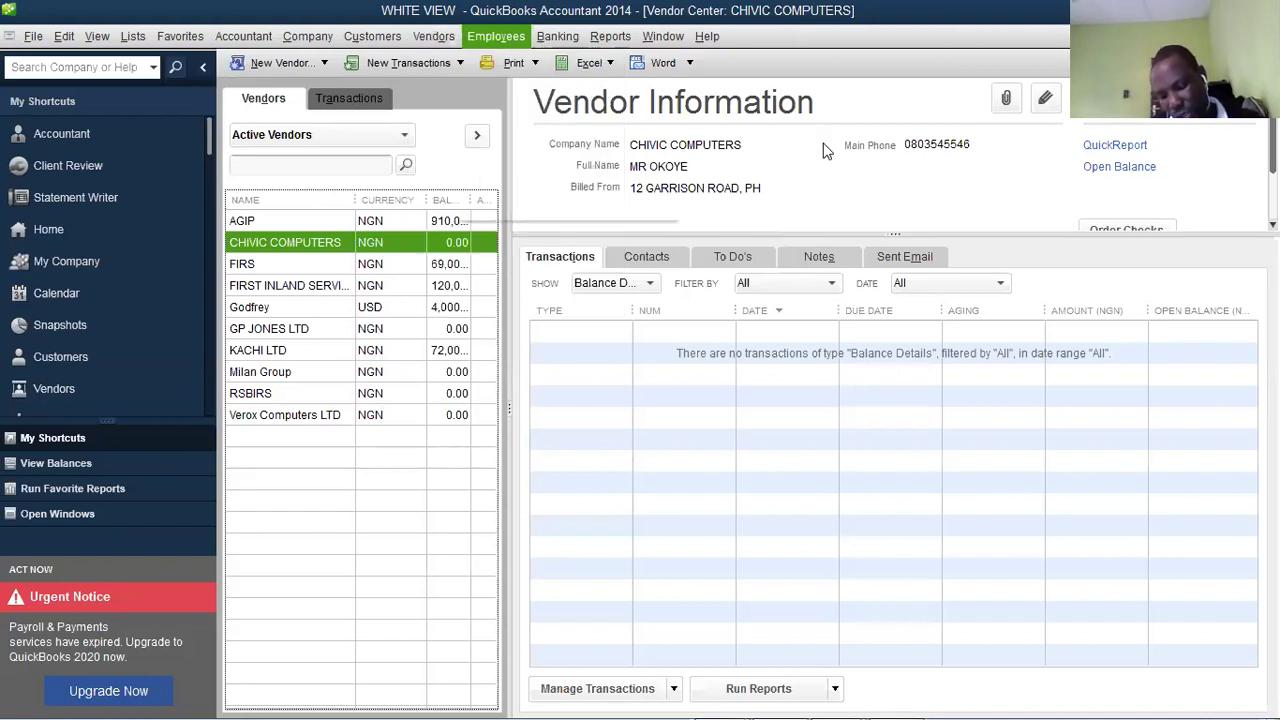
key("Down")
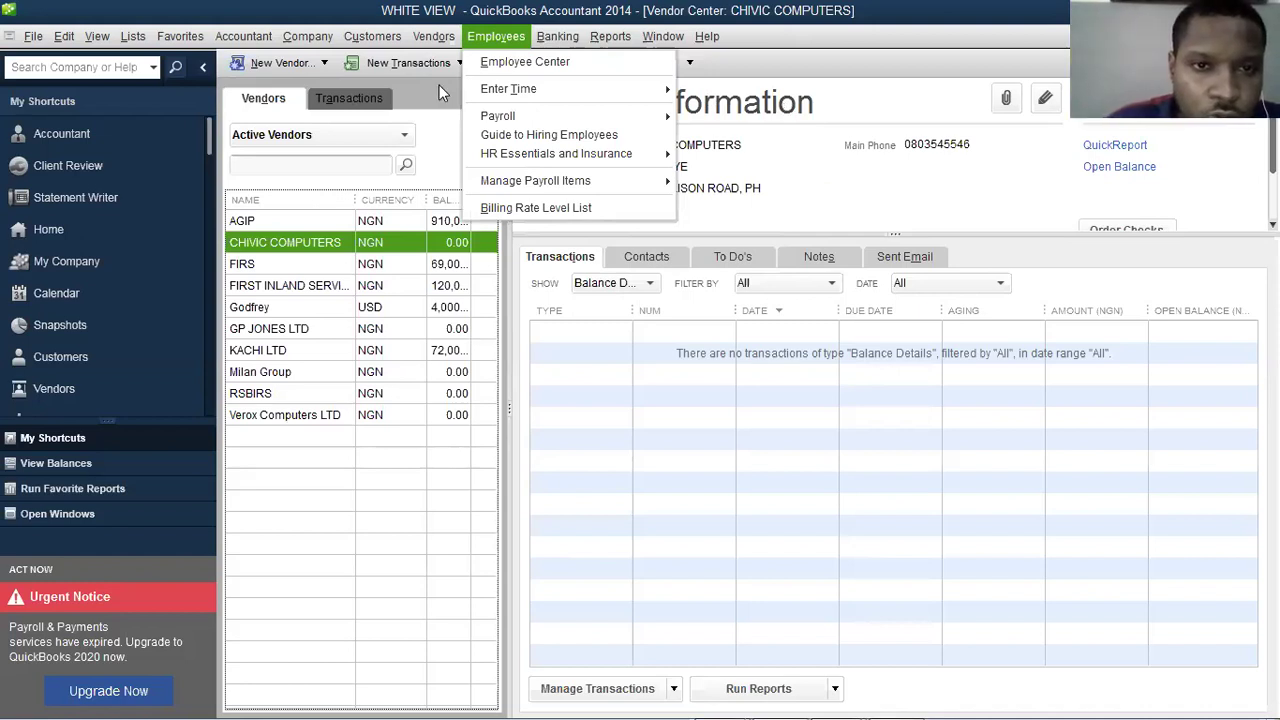
left_click(435, 40)
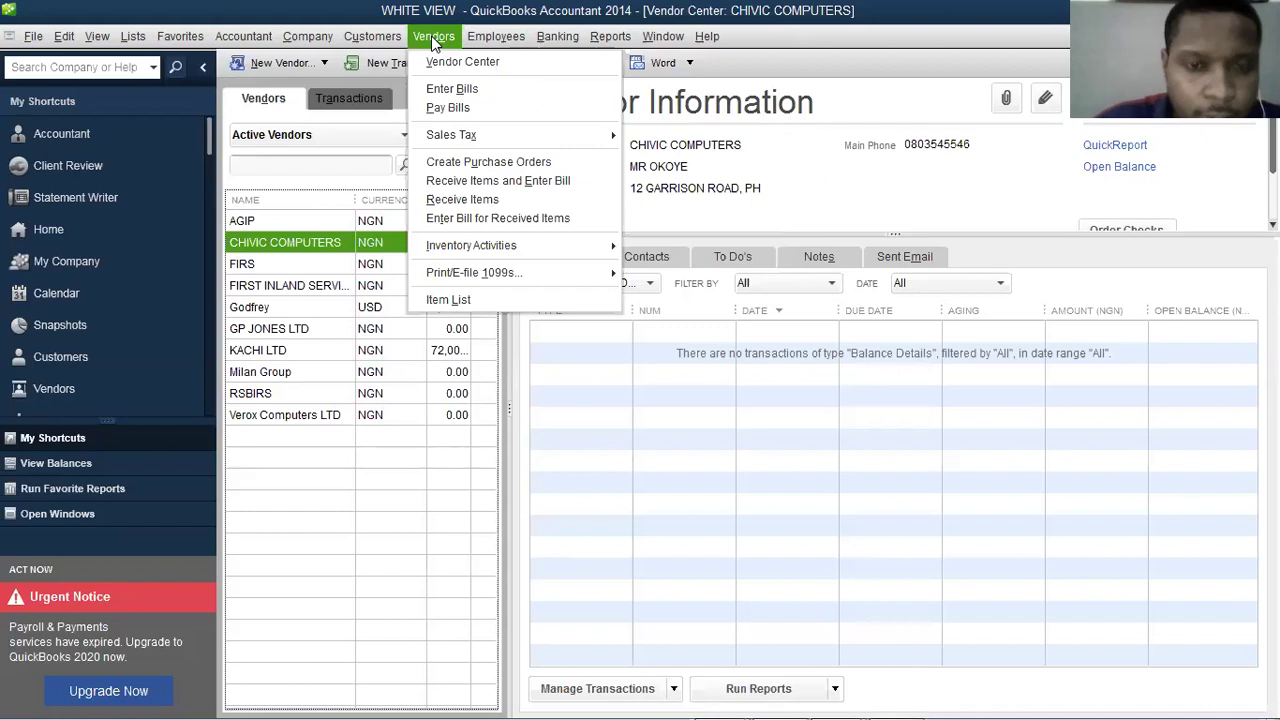
key("Down")
key("Down")
key("Down")
key("Down")
key("Down")
key("Down")
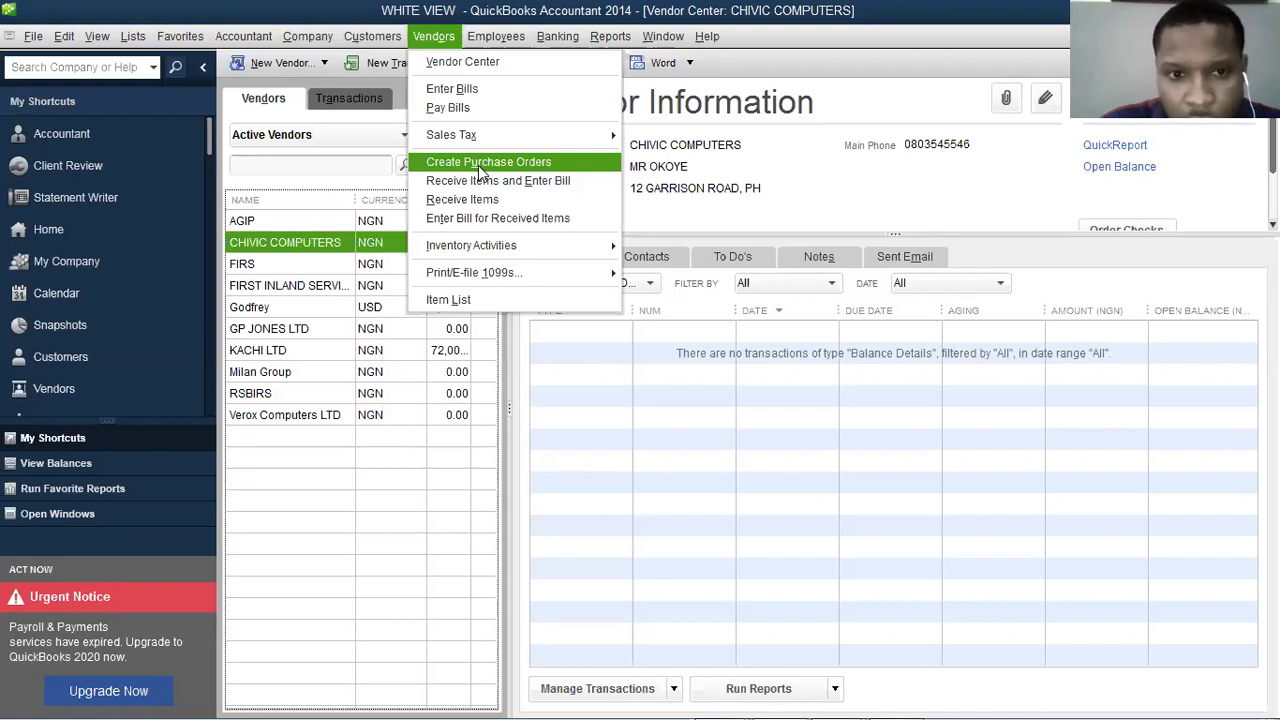
Step: Start a purchase order dated 03/04/2020 with 8 HP LAPTOP- PAVALION on the first line
left_click(480, 168)
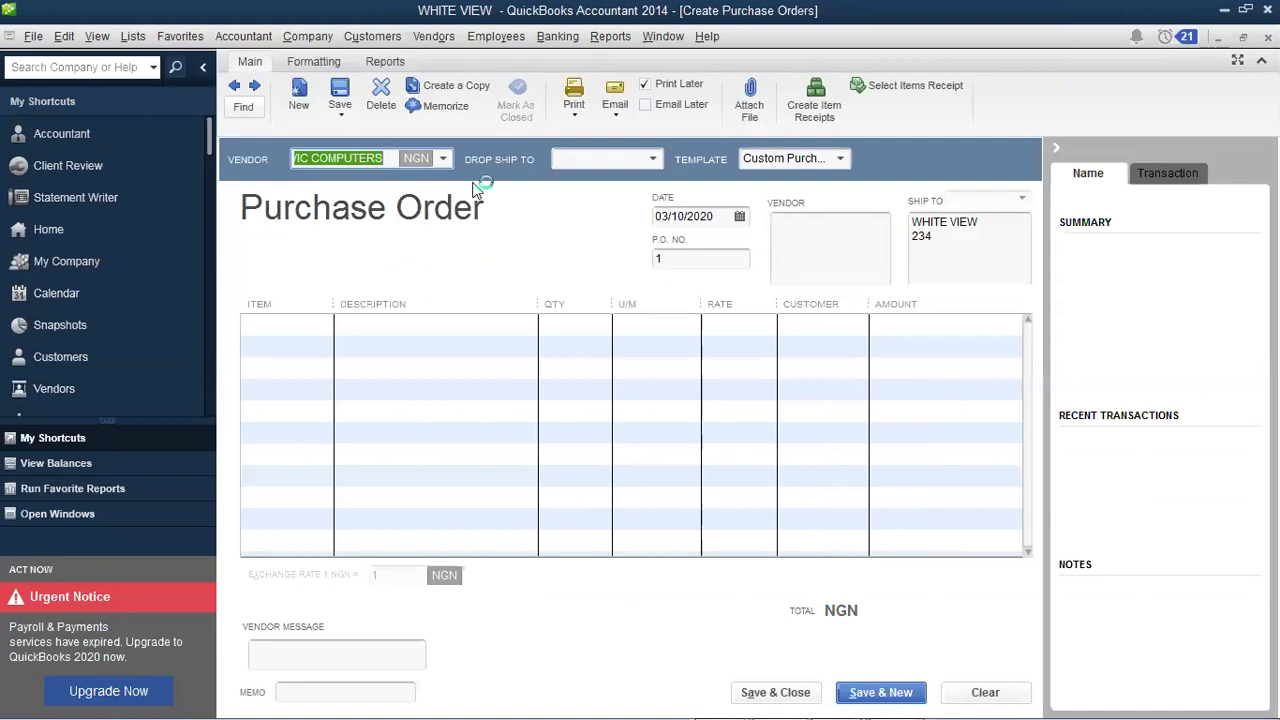
left_click(740, 218)
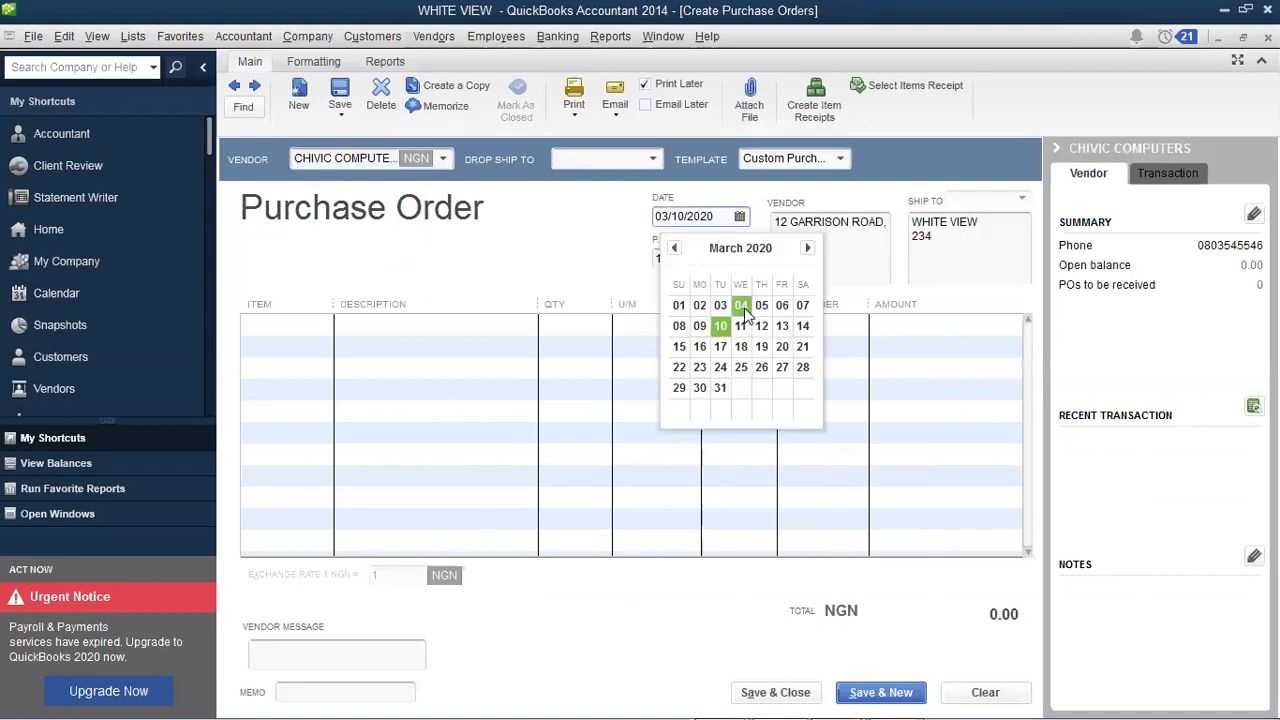
left_click(744, 310)
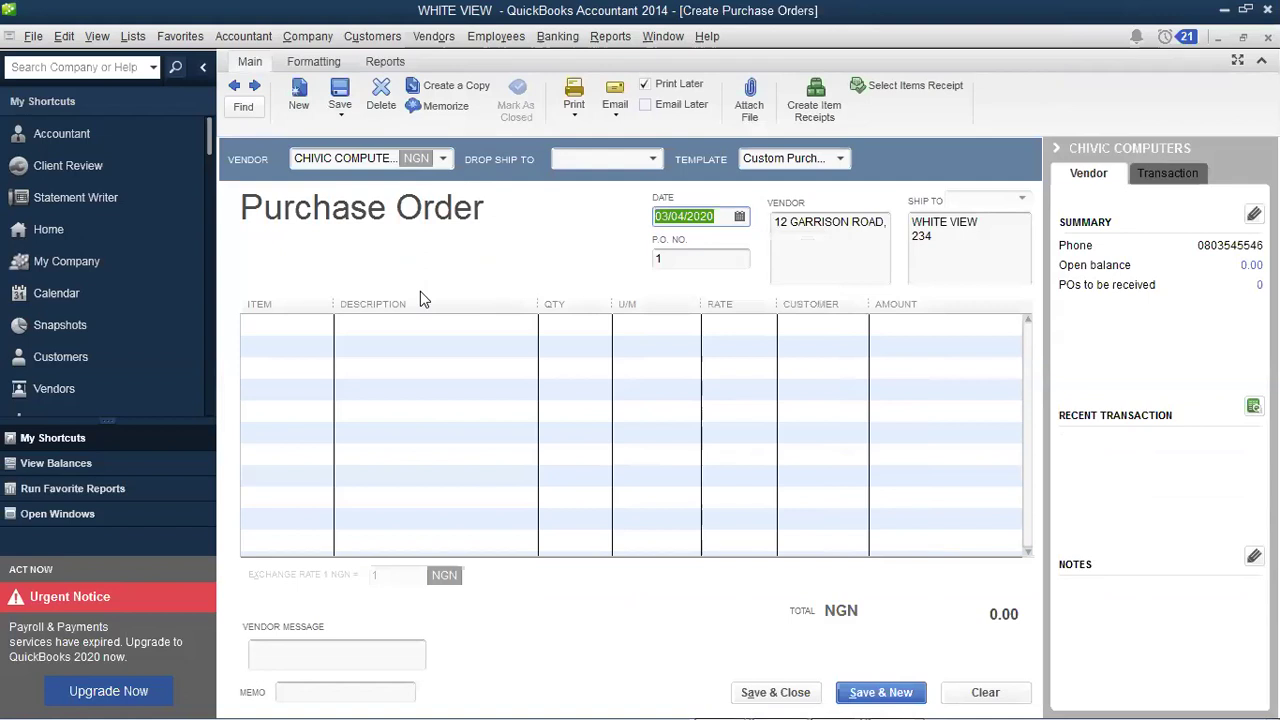
left_click(271, 343)
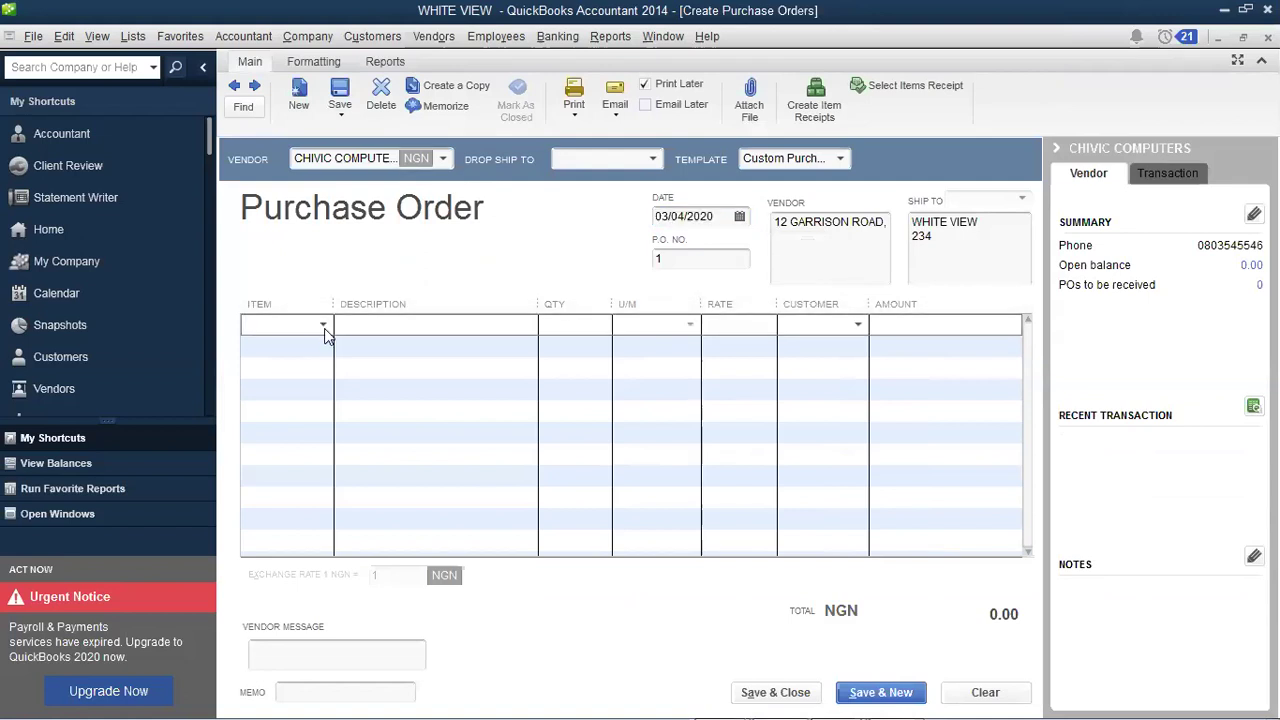
left_click(323, 326)
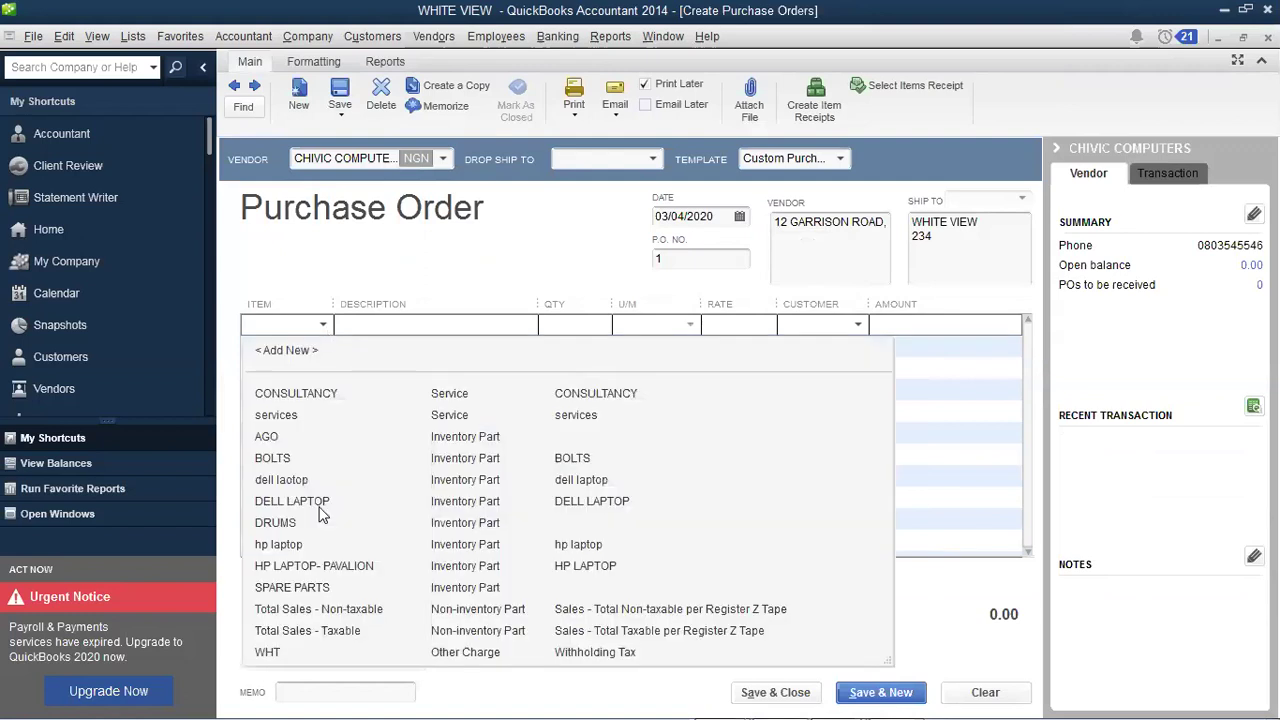
left_click(340, 567)
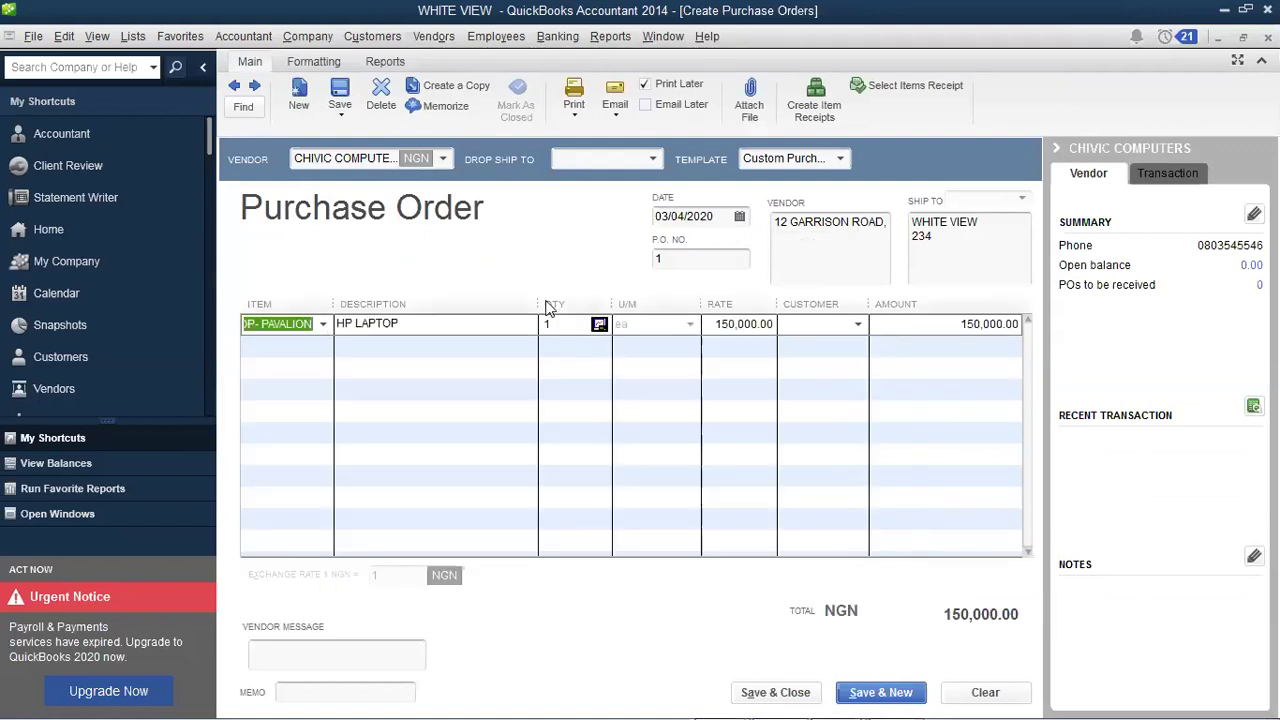
left_click(565, 319)
type("8")
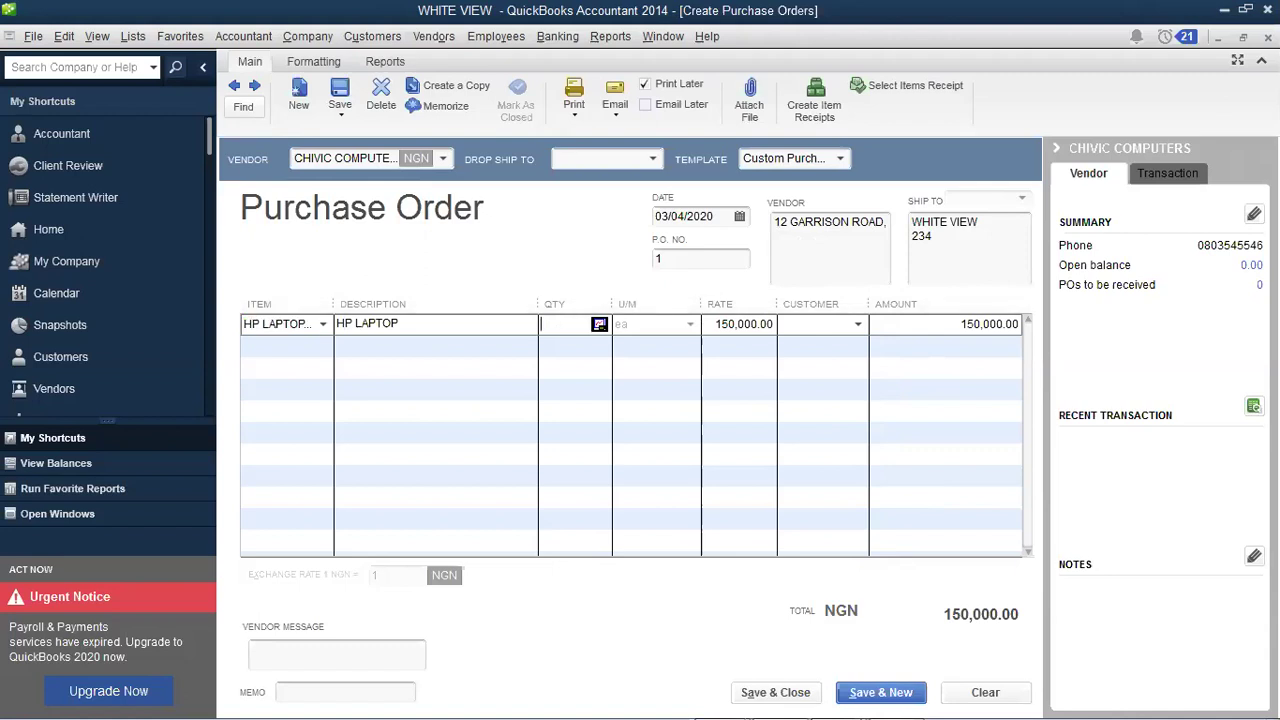
key("Tab")
key("Tab")
key("Tab")
key("Tab")
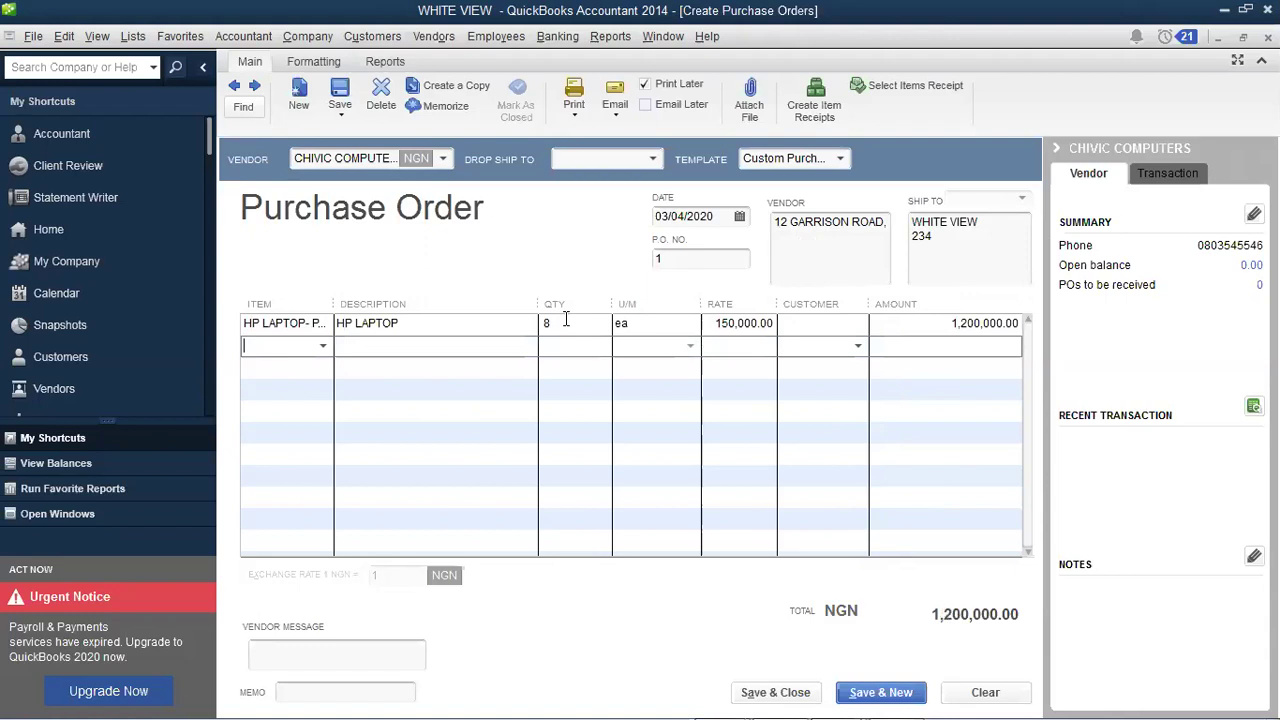
Step: Add 5 DELL LAPTOP as the purchase order's second line
type("dell laptop")
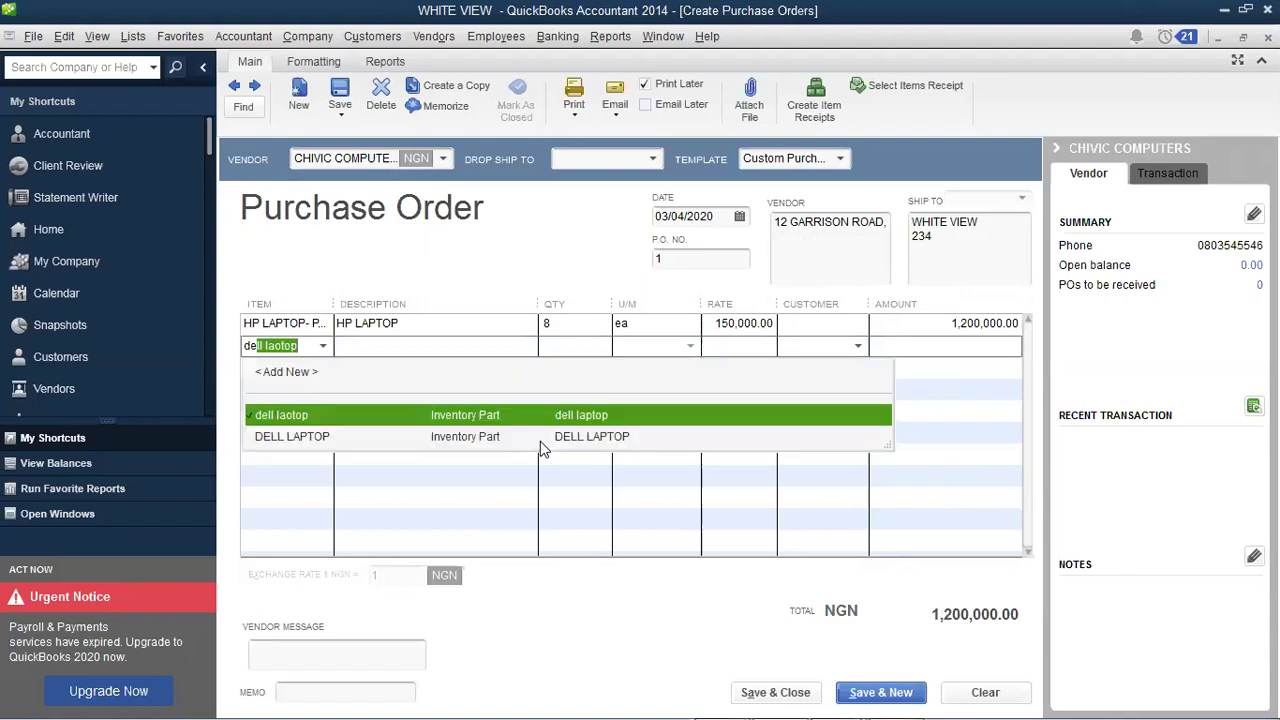
left_click(545, 434)
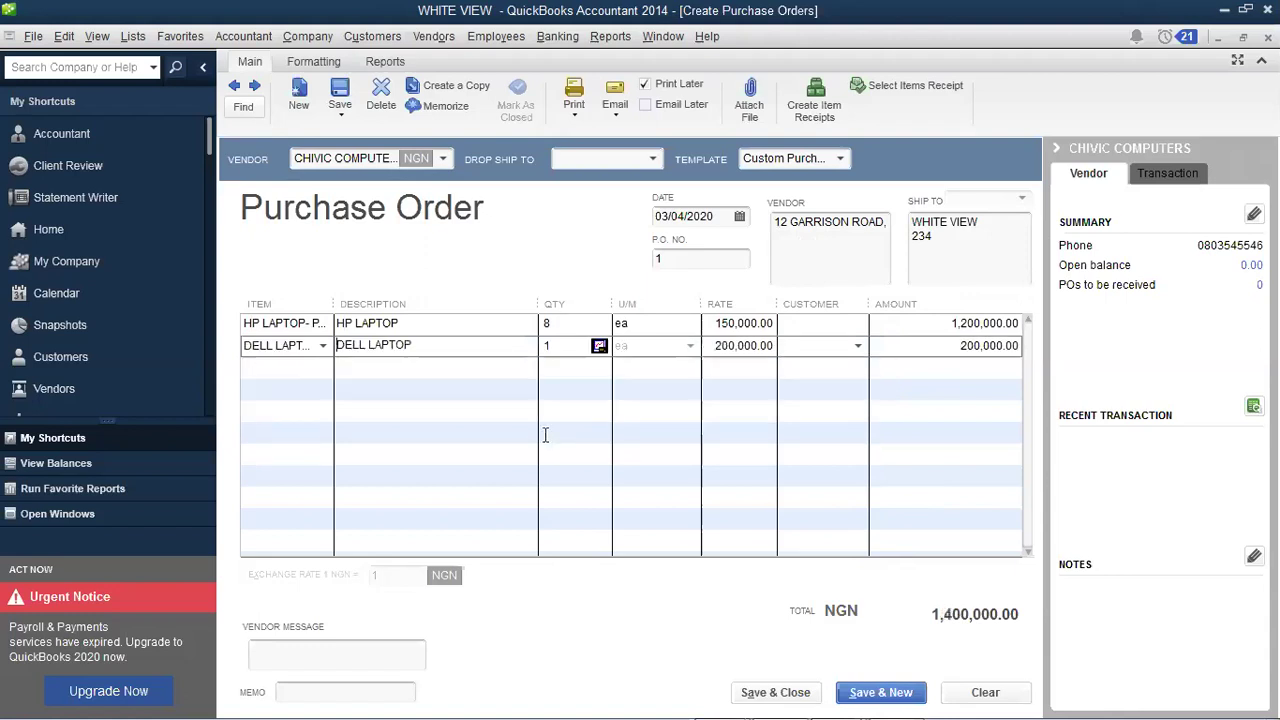
key("Tab")
type("5")
key("Tab")
Step: Save and close the purchase order, then show All Transactions for CHIVIC COMPUTERS
left_click(789, 693)
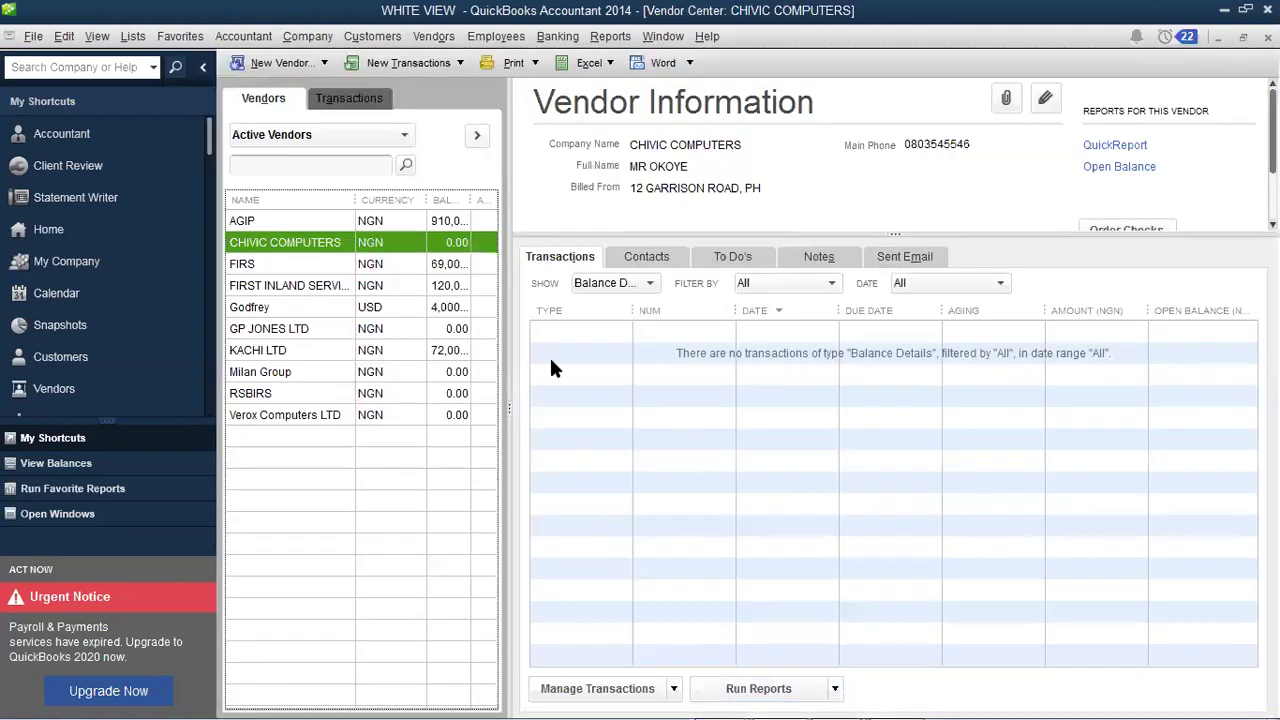
left_click(605, 310)
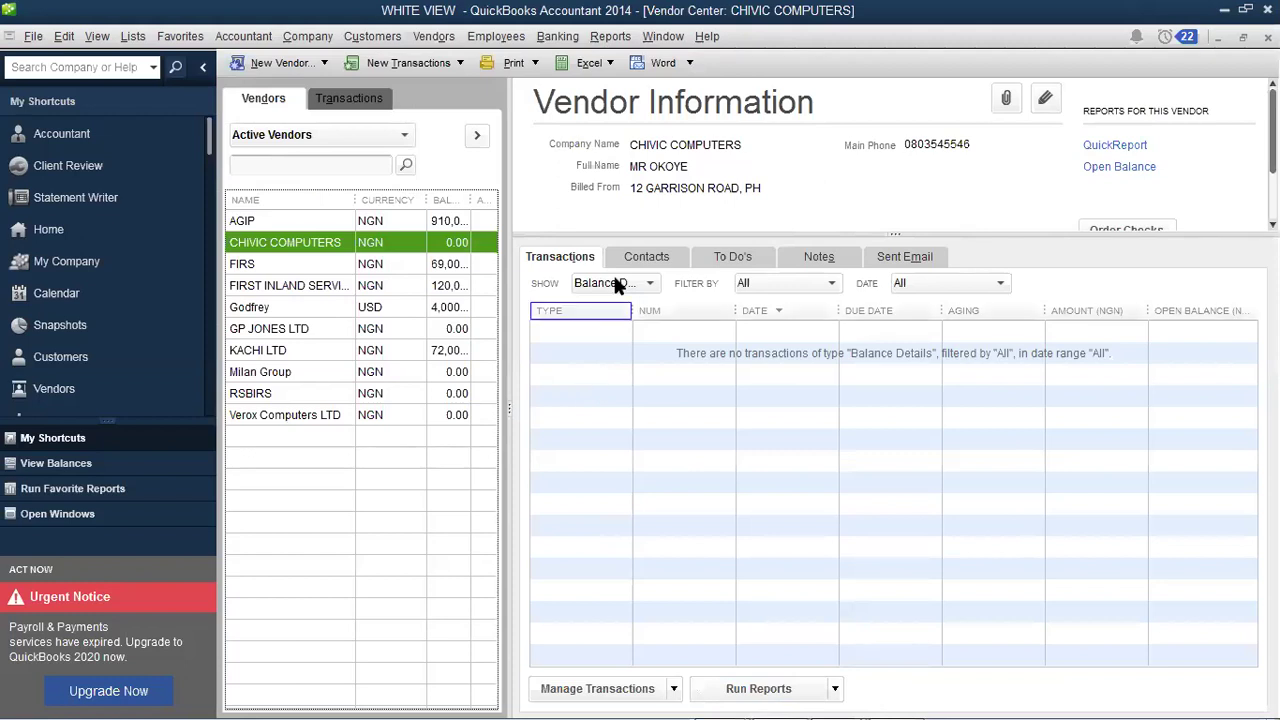
left_click(614, 305)
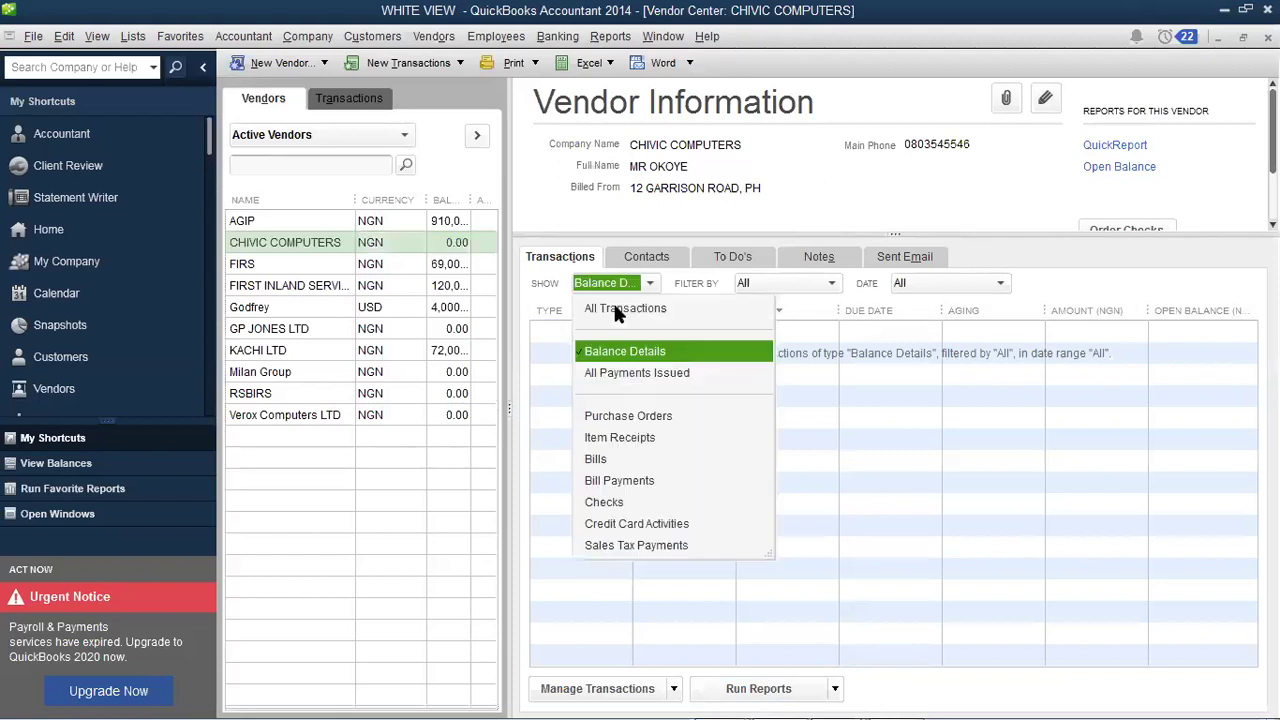
left_click(615, 308)
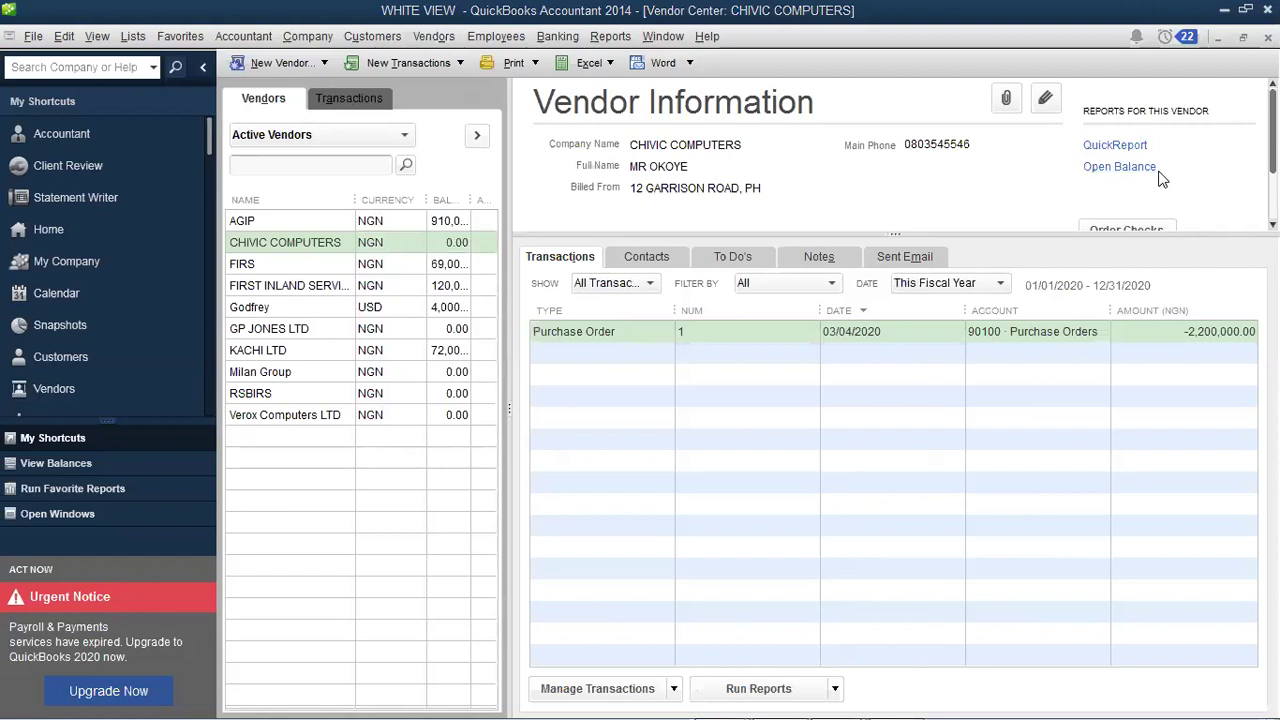
left_click(440, 40)
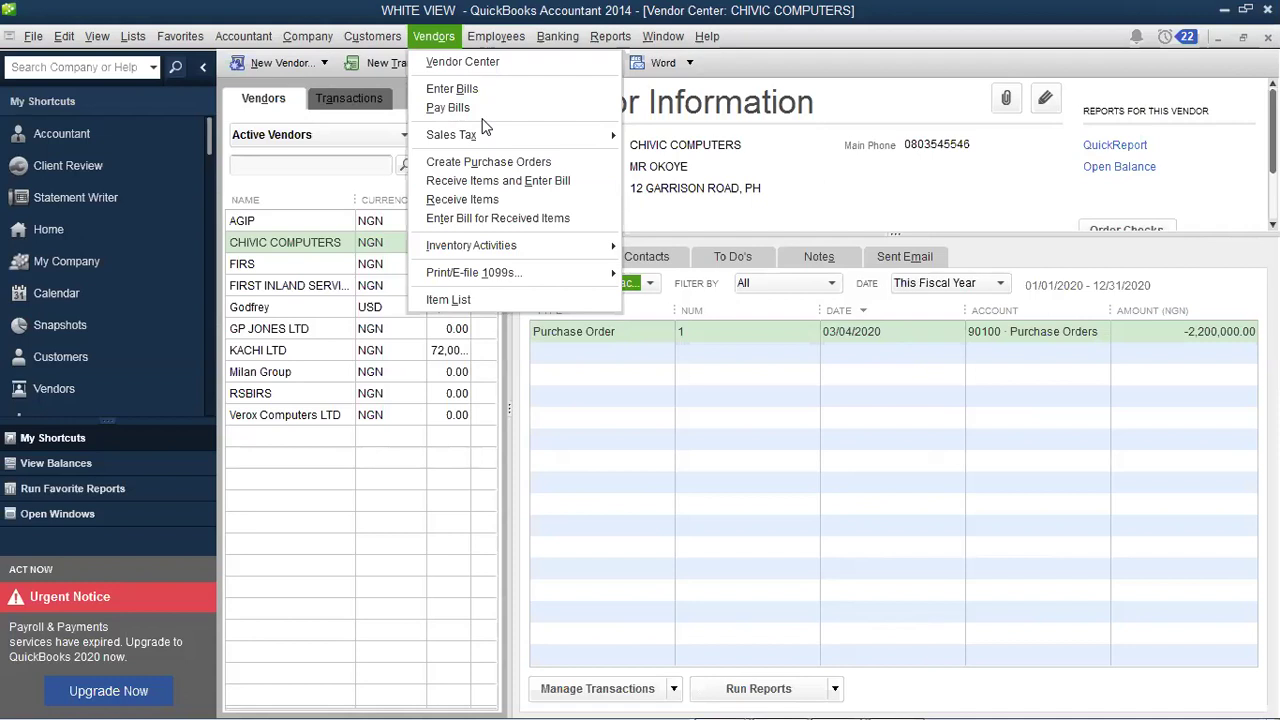
left_click(495, 198)
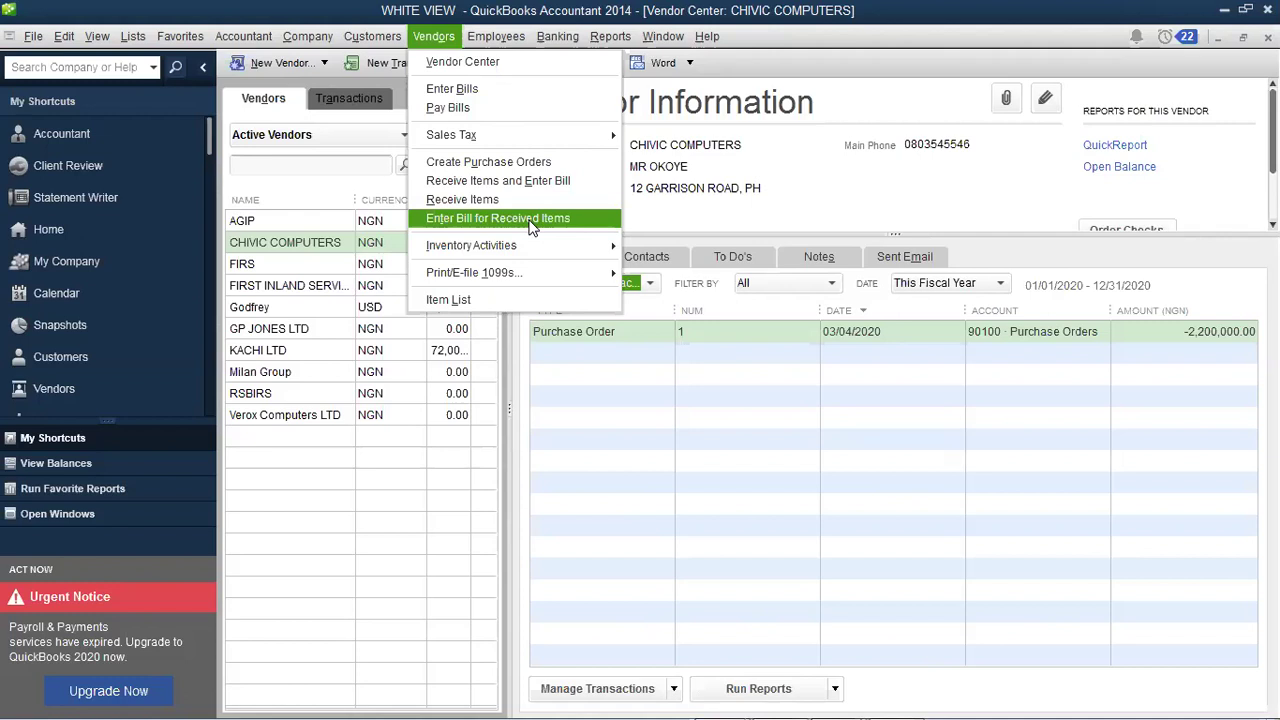
left_click(531, 220)
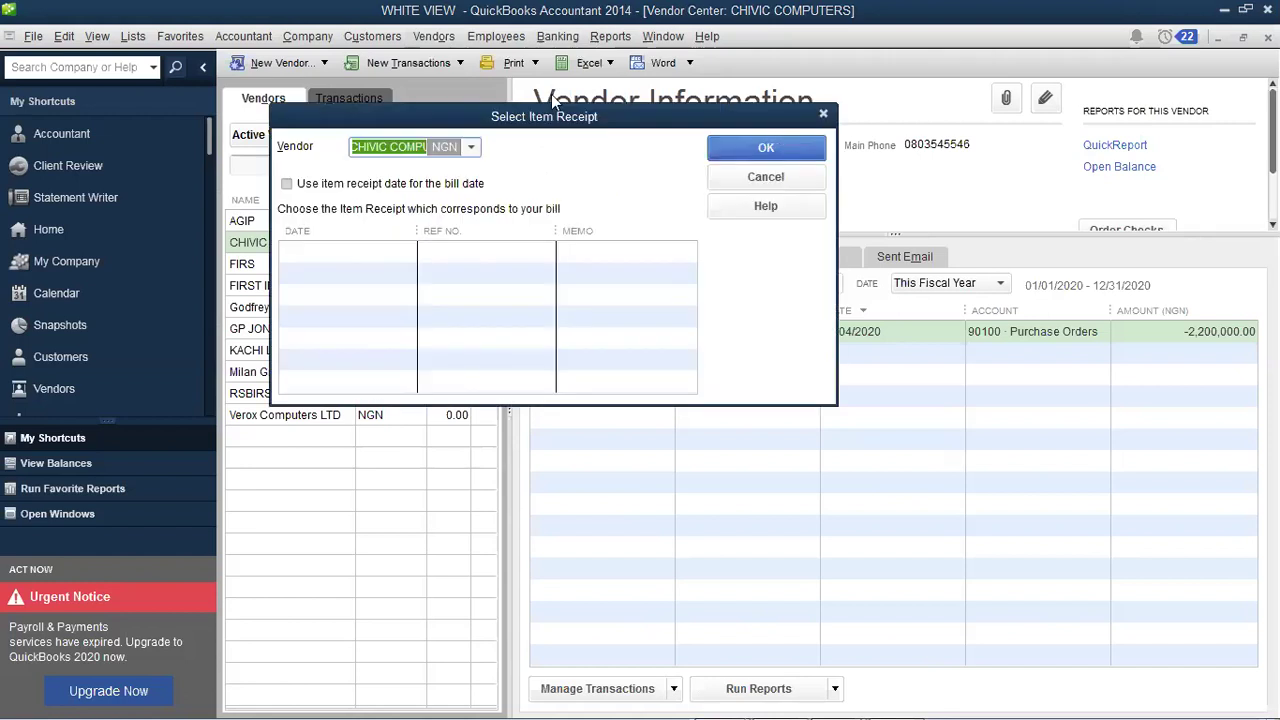
key("Escape")
left_click(448, 36)
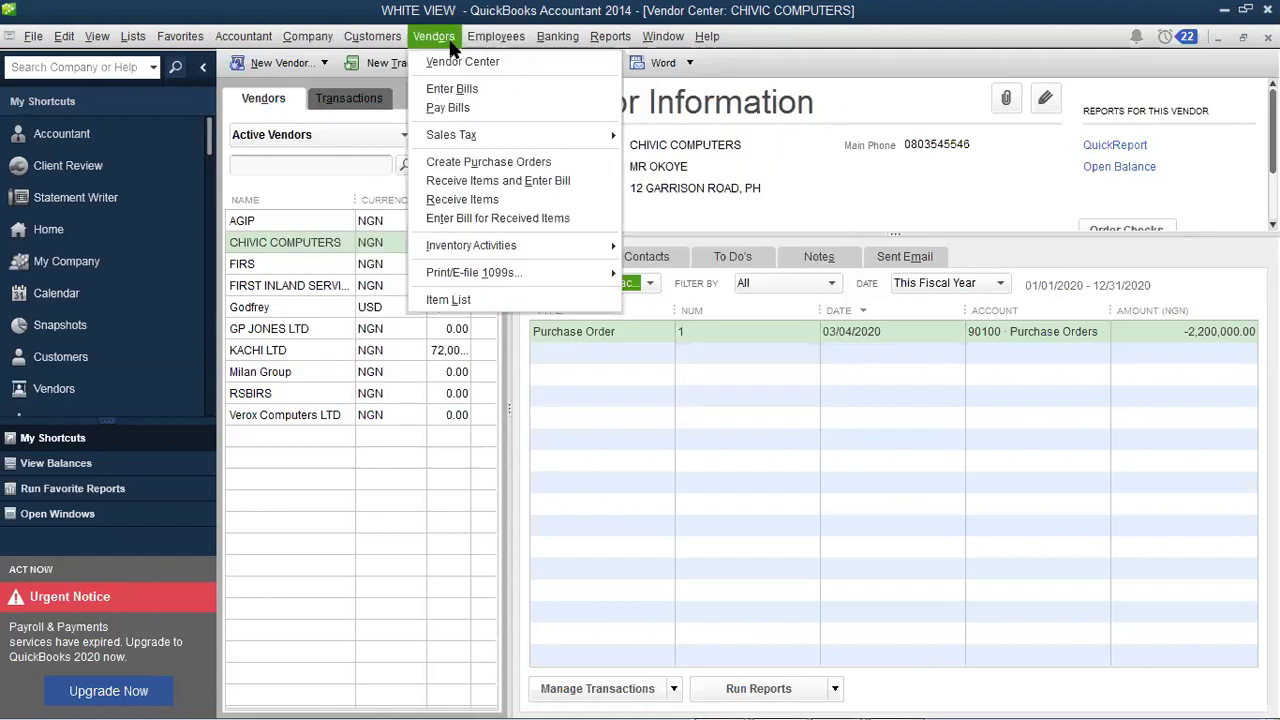
left_click(504, 178)
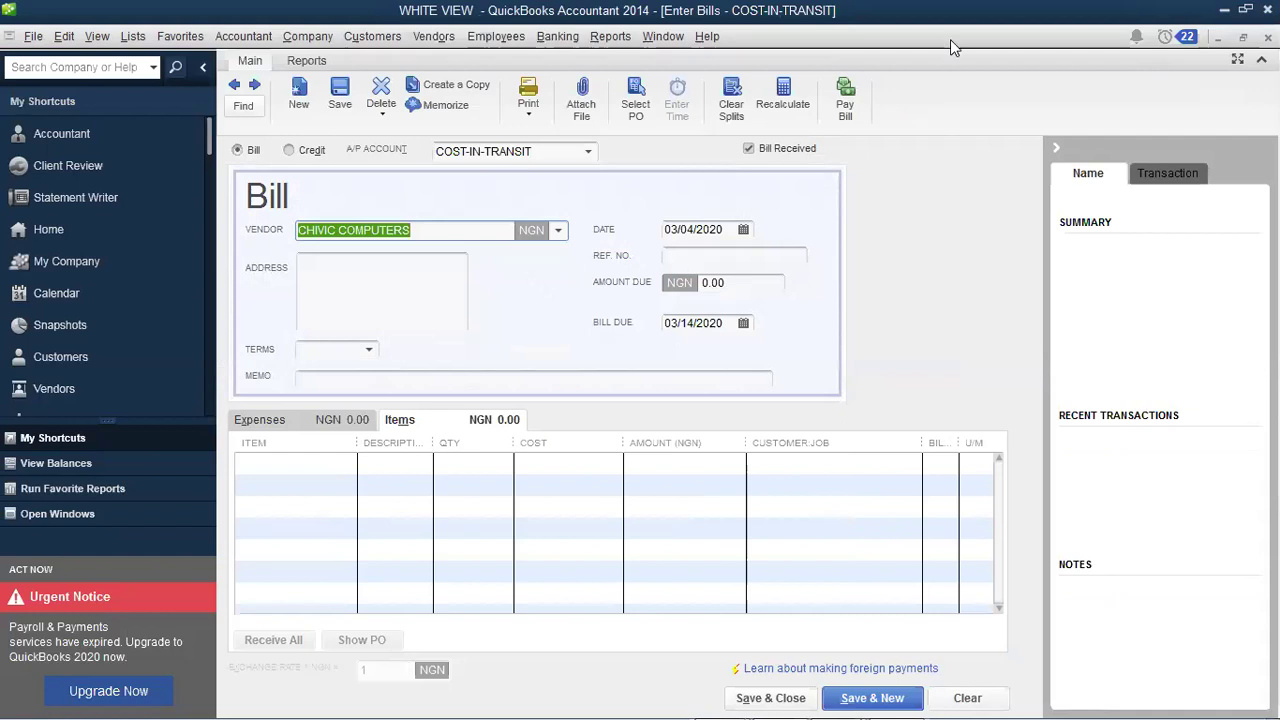
key("Tab")
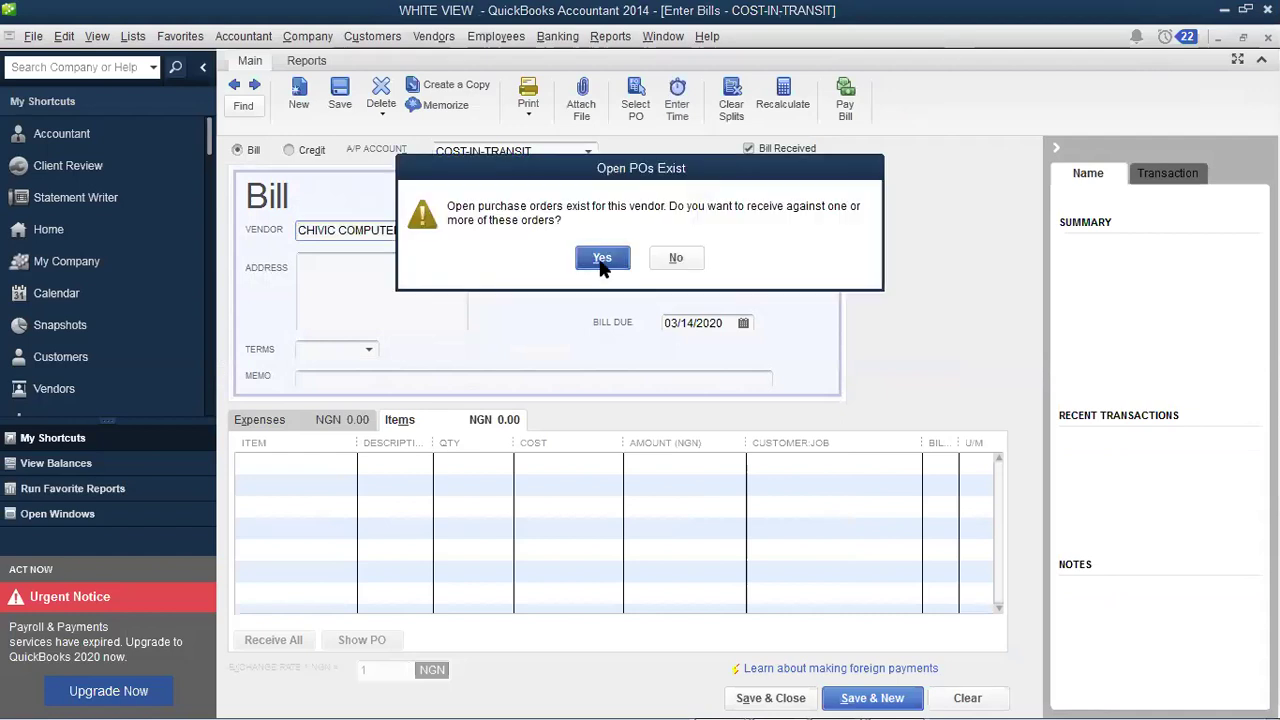
left_click(602, 258)
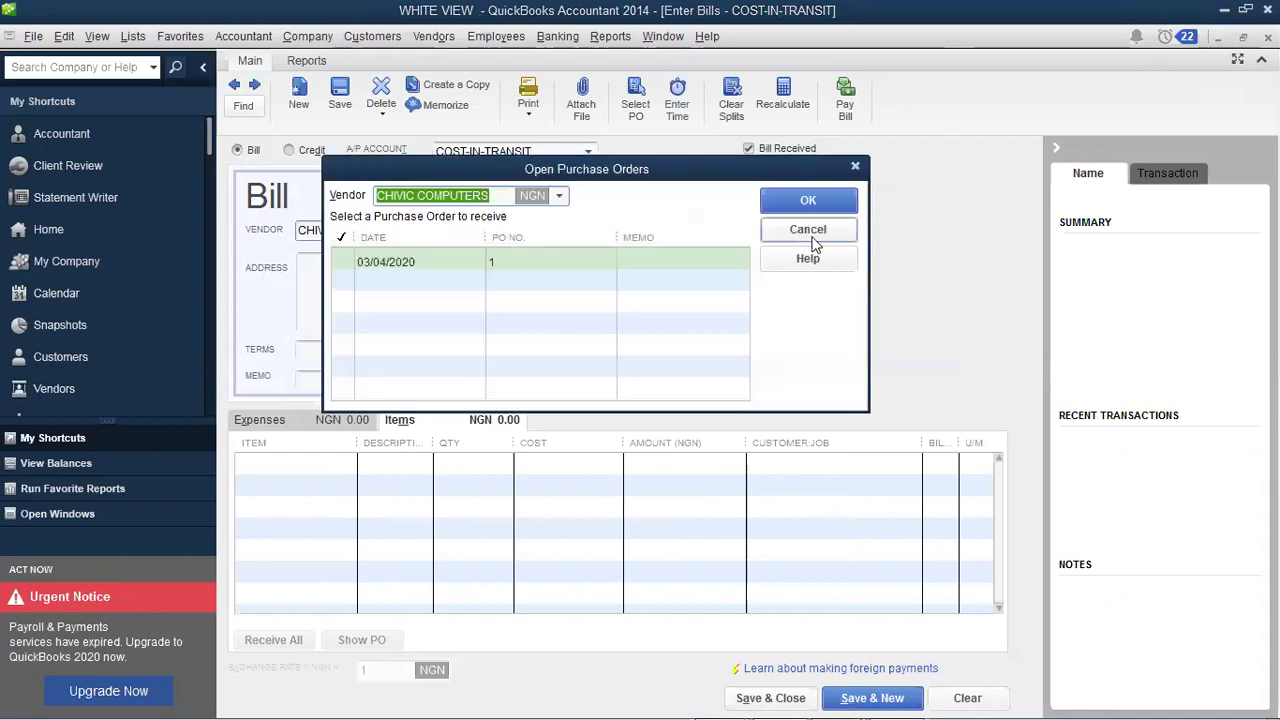
key("Escape")
key("Escape")
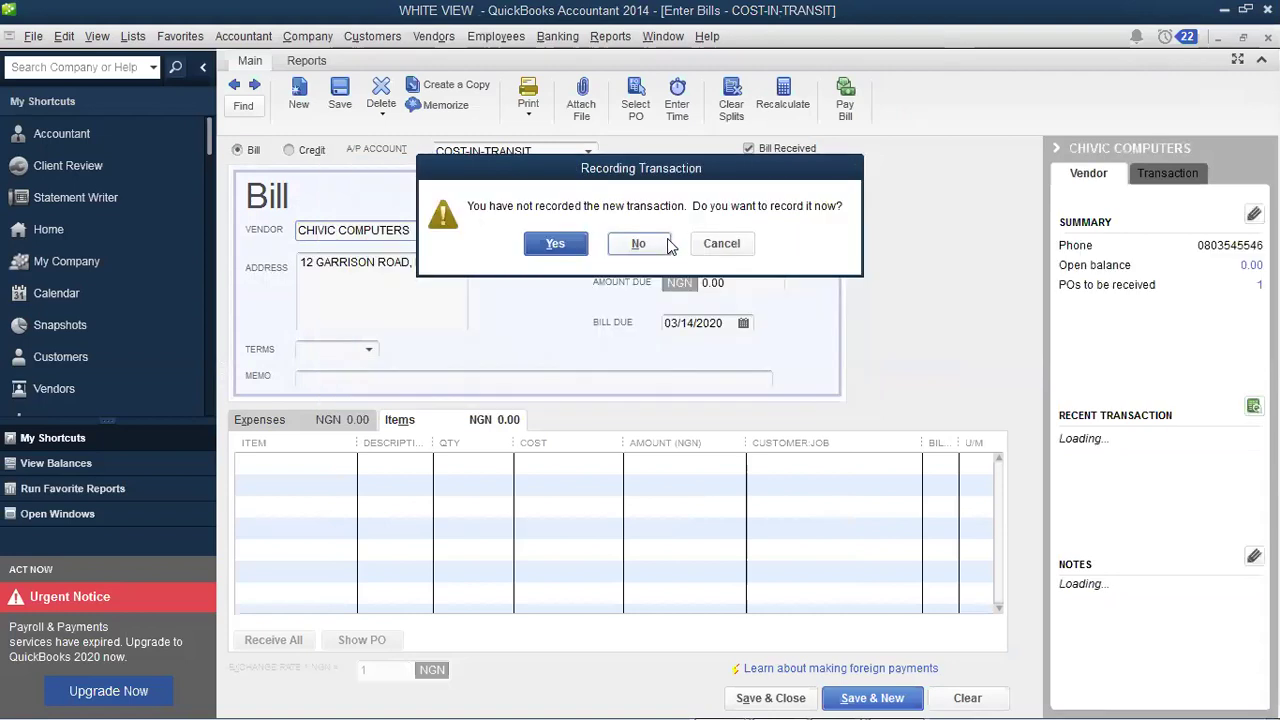
left_click(638, 244)
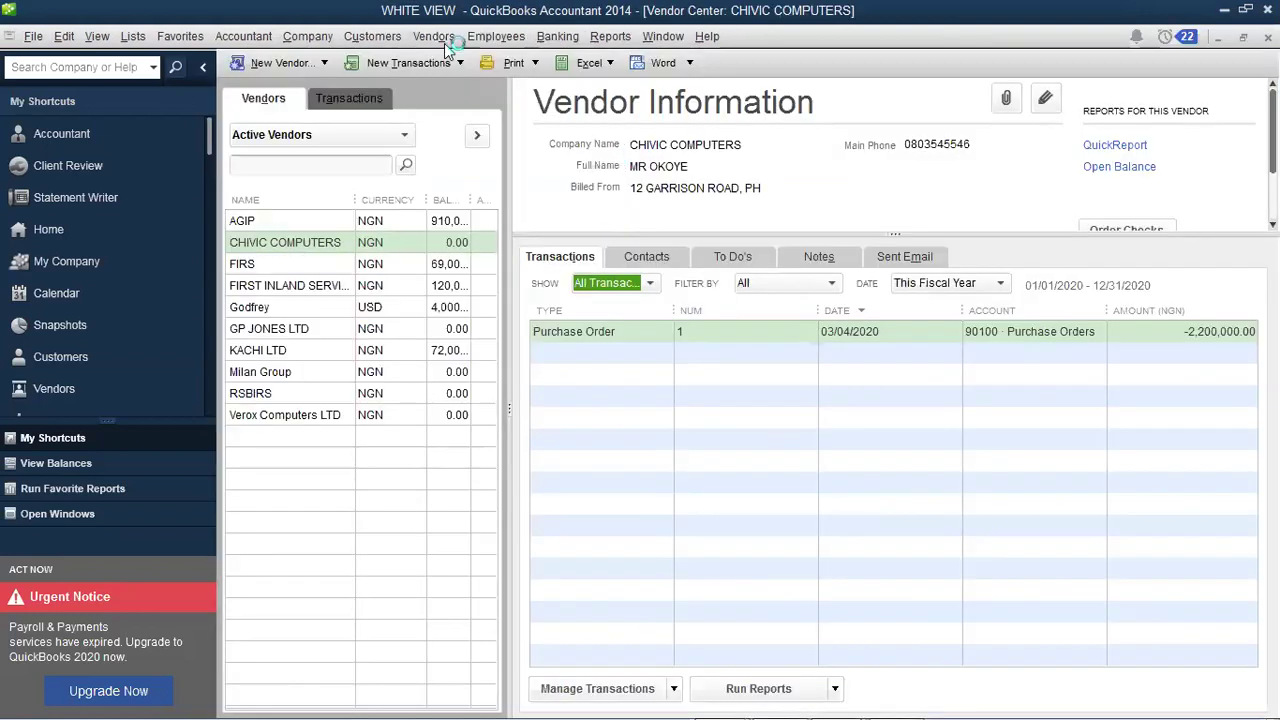
Step: Open a new bill for CHIVIC COMPUTERS and accept receiving against the open purchase order
left_click(444, 43)
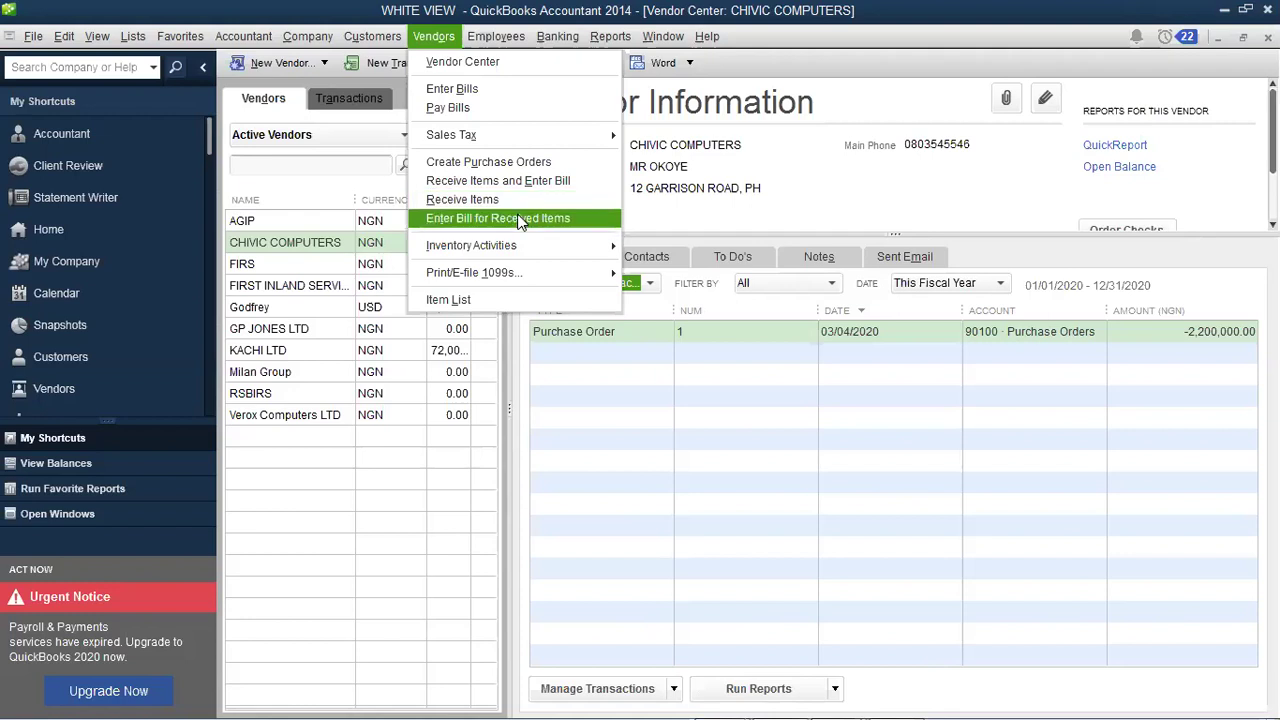
left_click(474, 90)
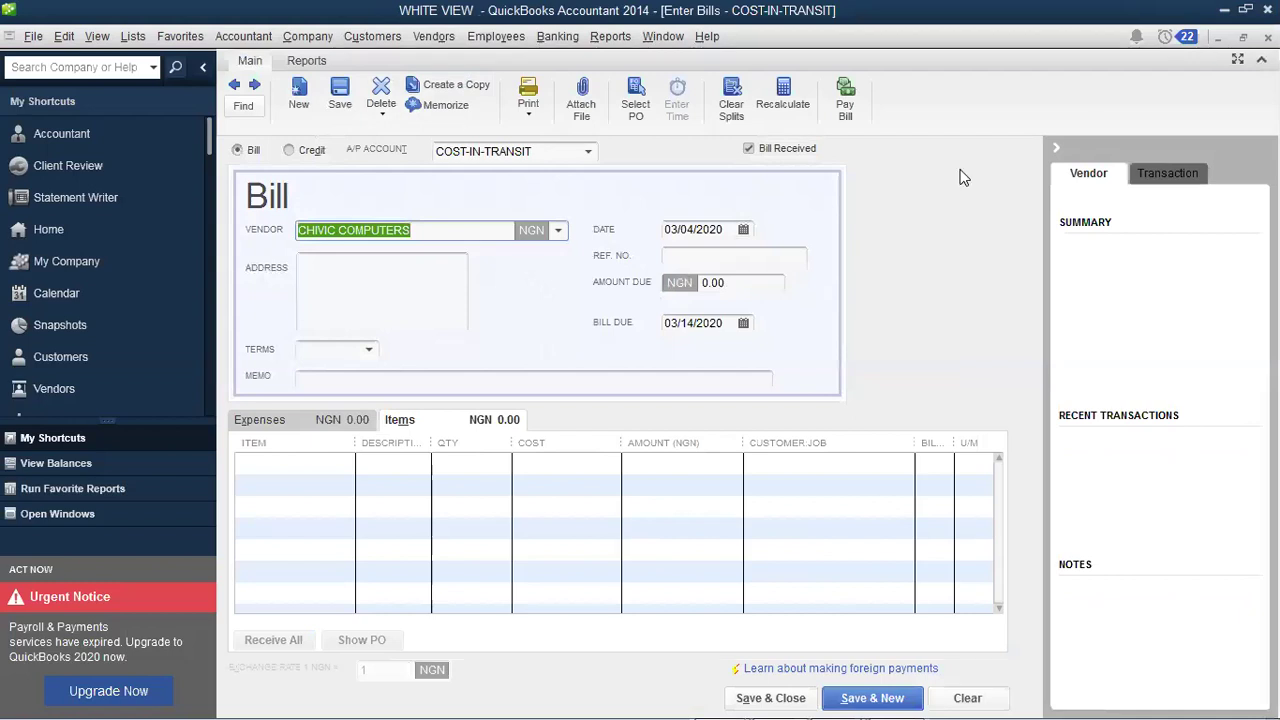
key("Tab")
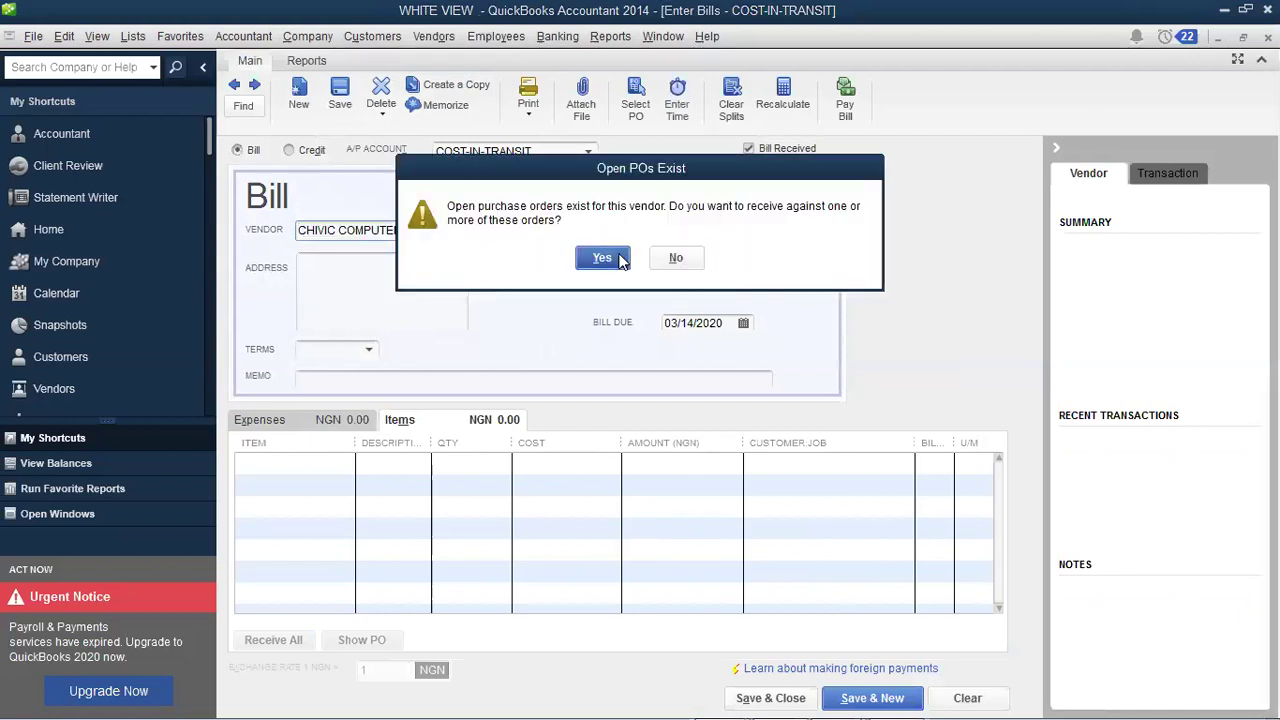
key("Return")
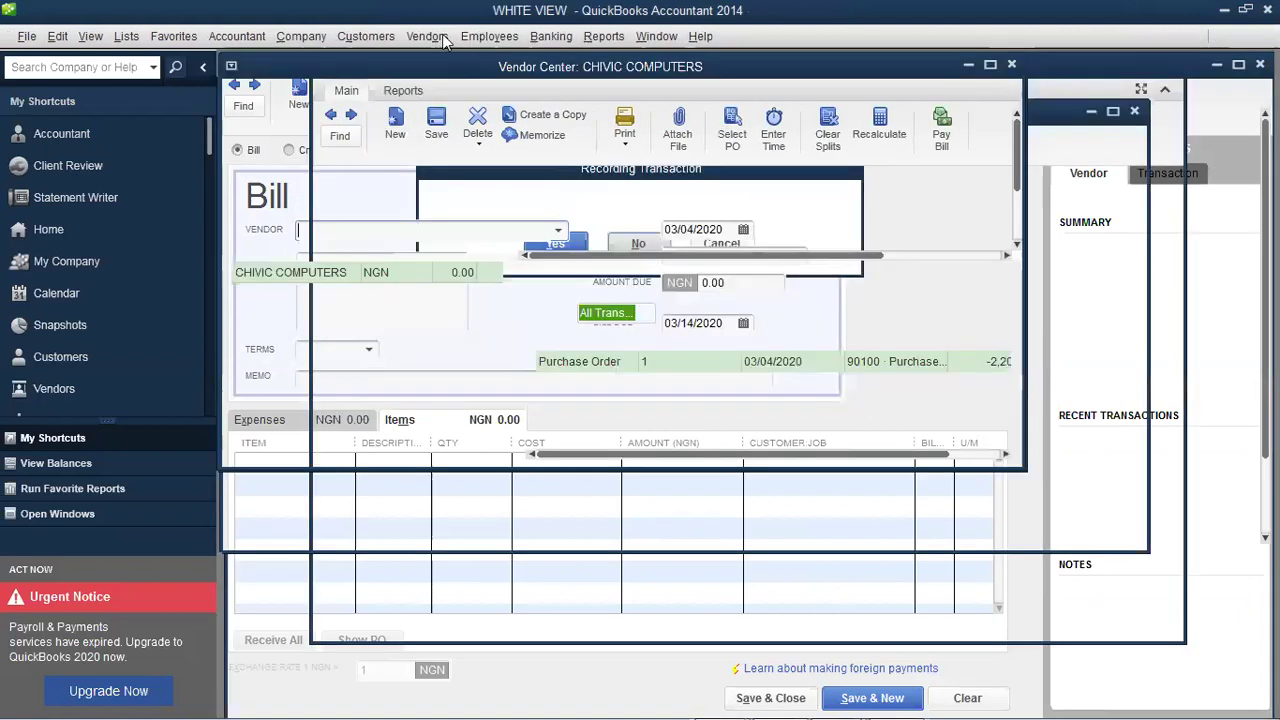
Step: Start Receive Items and Enter Bill with CHIVIC COMPUTERS as the vendor
left_click(440, 36)
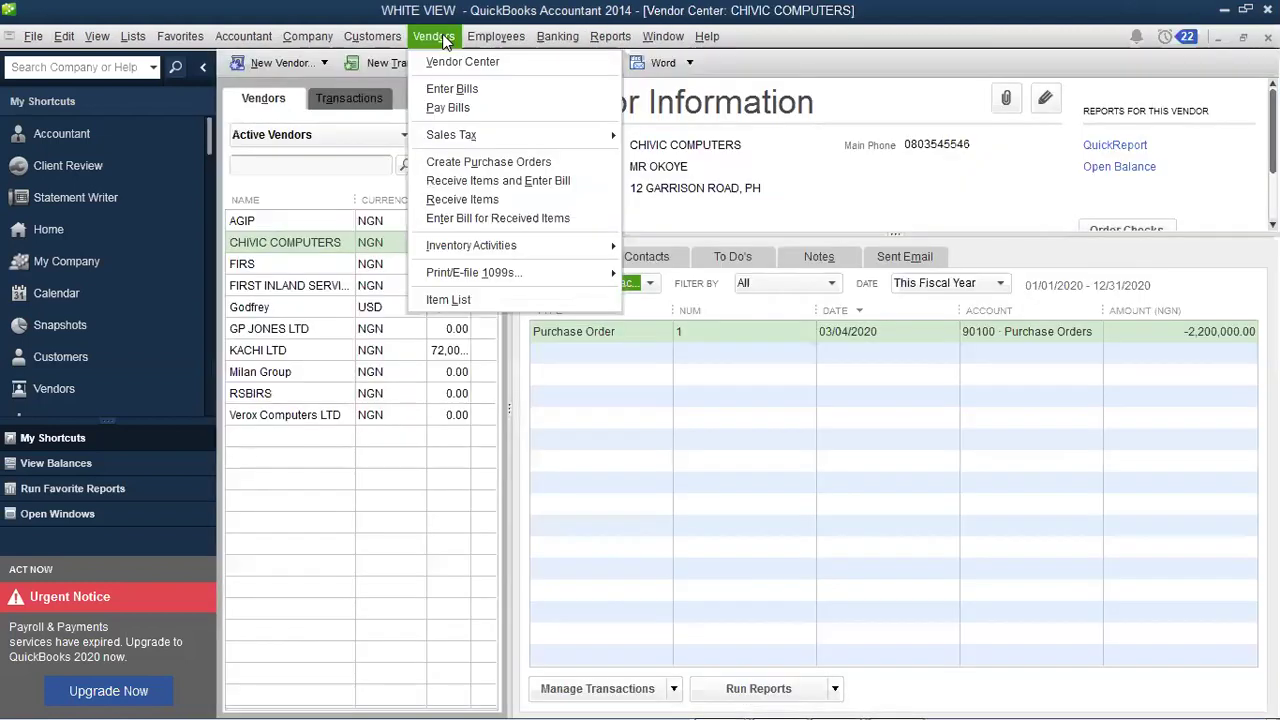
left_click(506, 180)
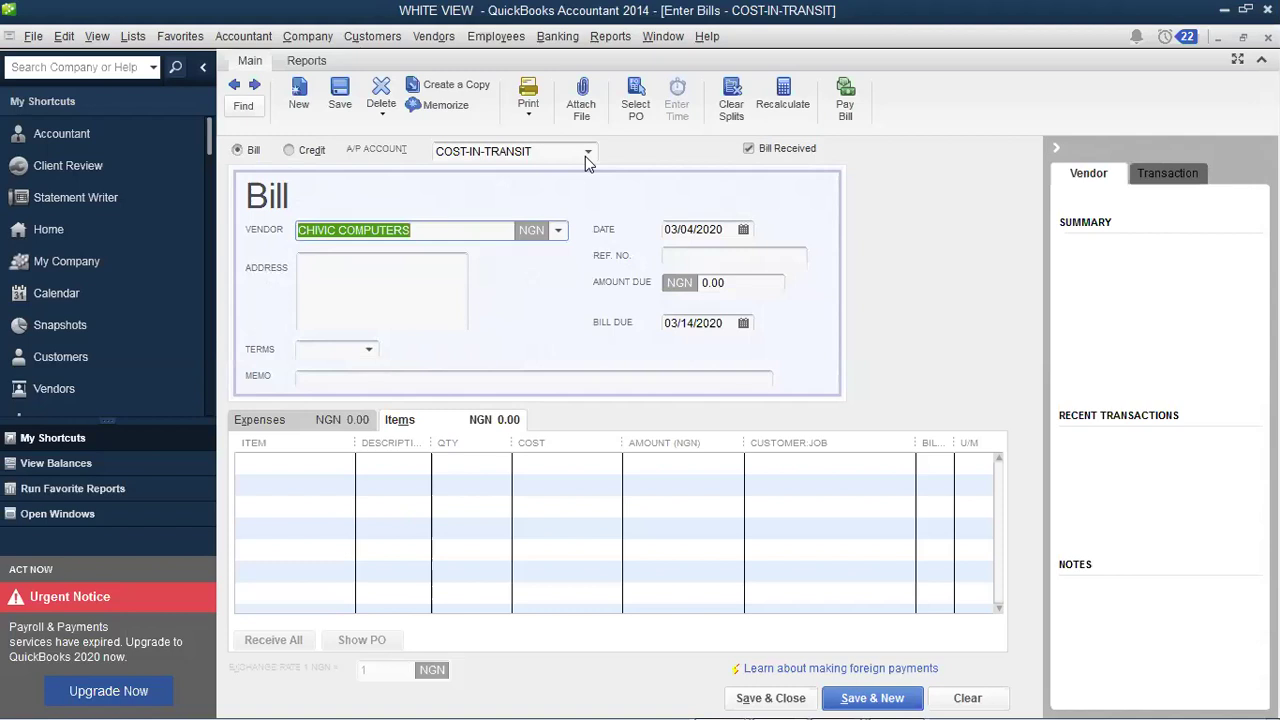
key("Tab")
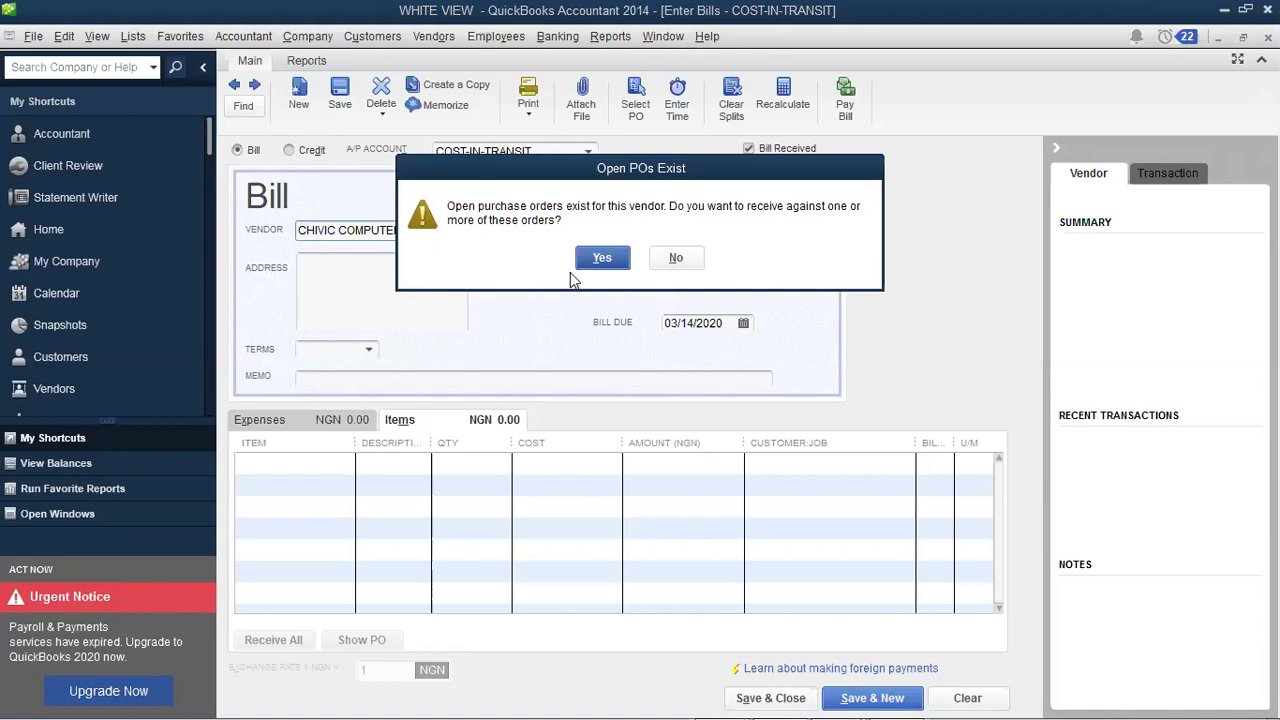
Step: Receive against open POs and pull the 03/04/2020 purchase order into the bill
left_click(601, 260)
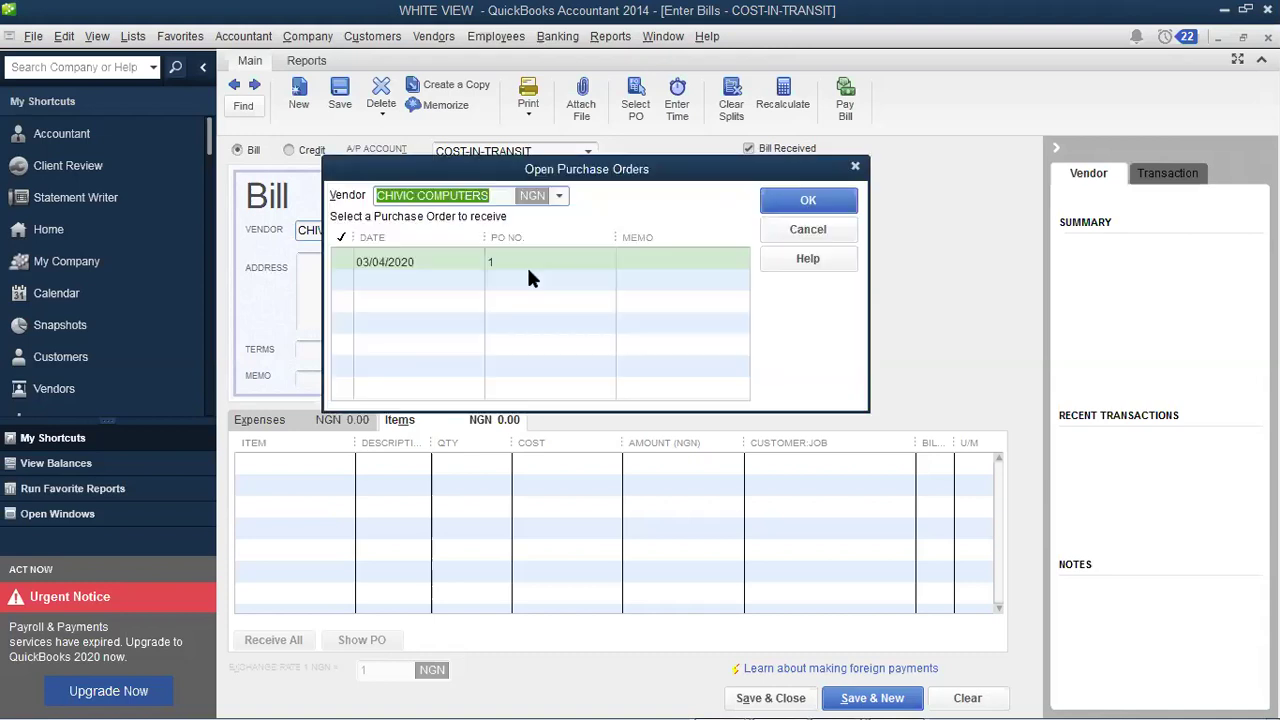
left_click(345, 262)
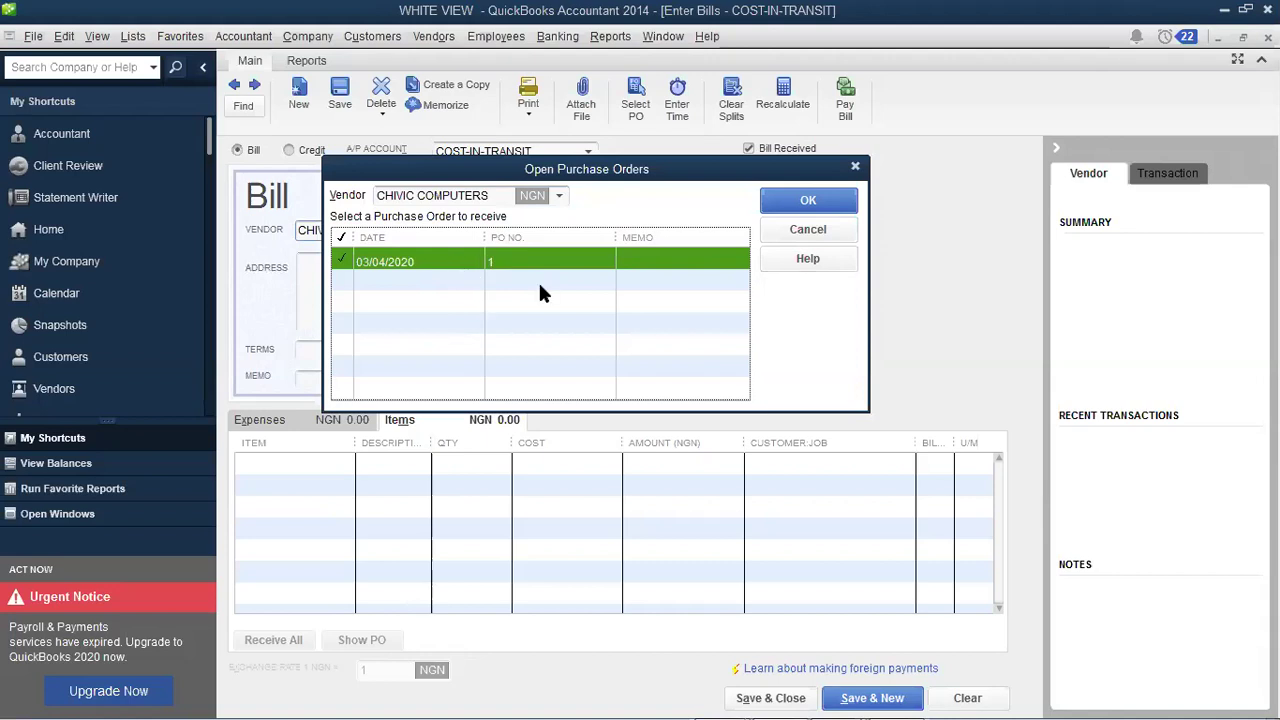
left_click(781, 208)
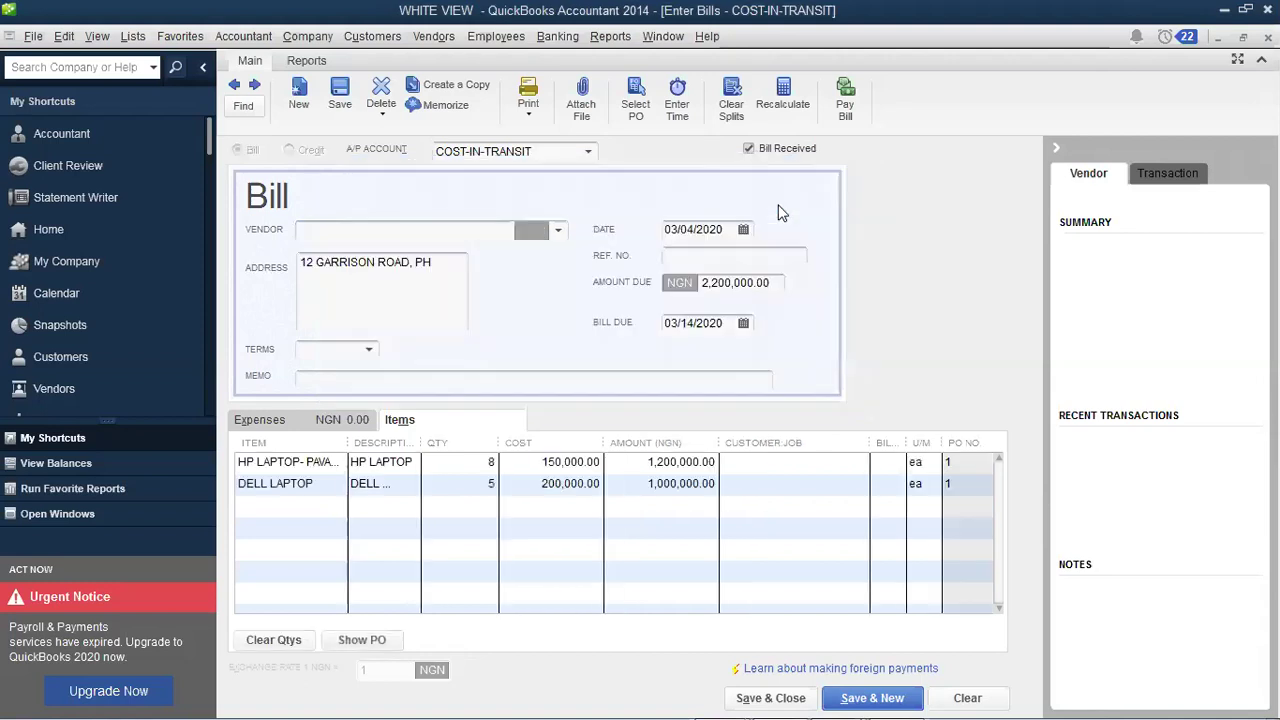
Step: Date the bill 03/07/2020, set Ref. No. REF PO1, post to 20000 · Accounts Payable, and save
left_click(909, 328)
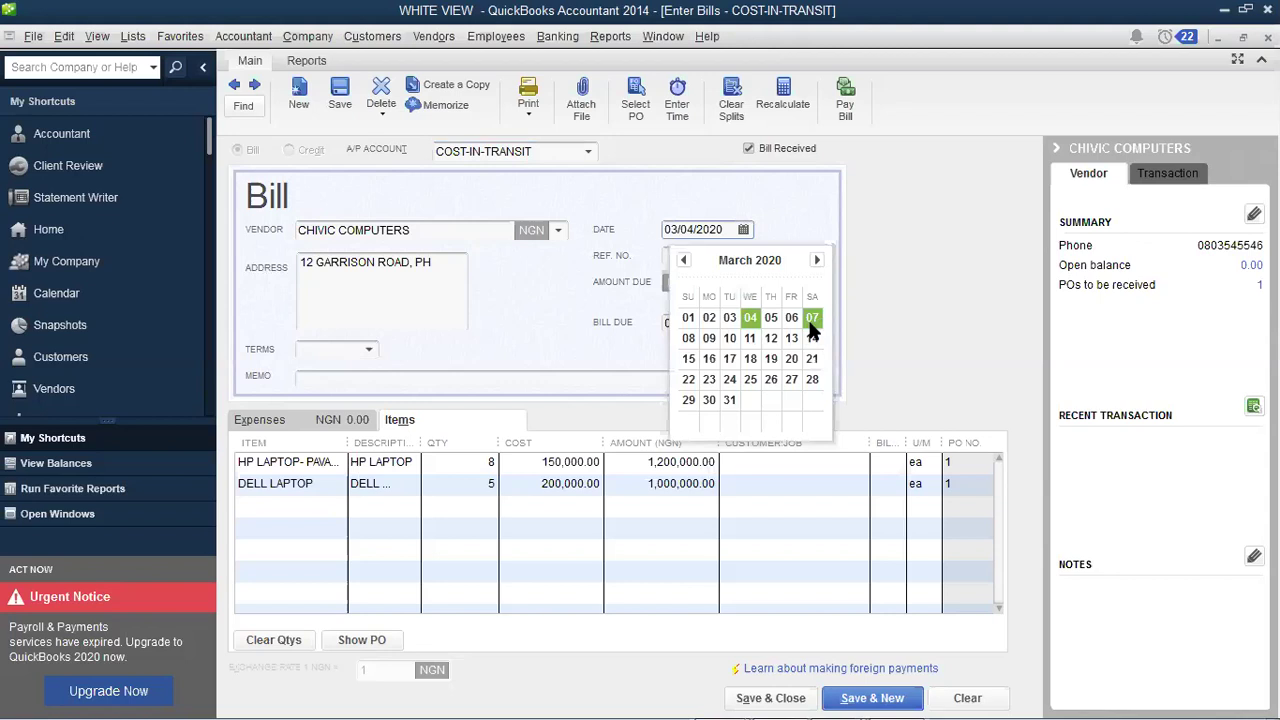
left_click(812, 330)
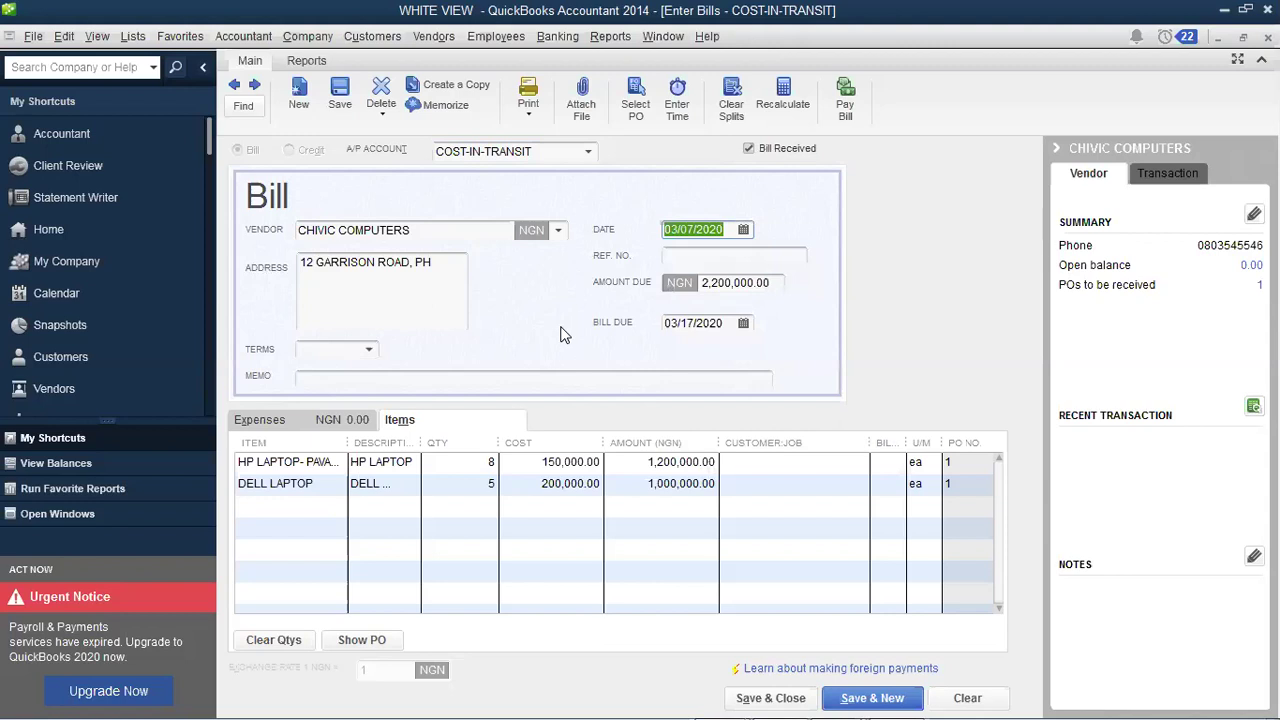
left_click(674, 256)
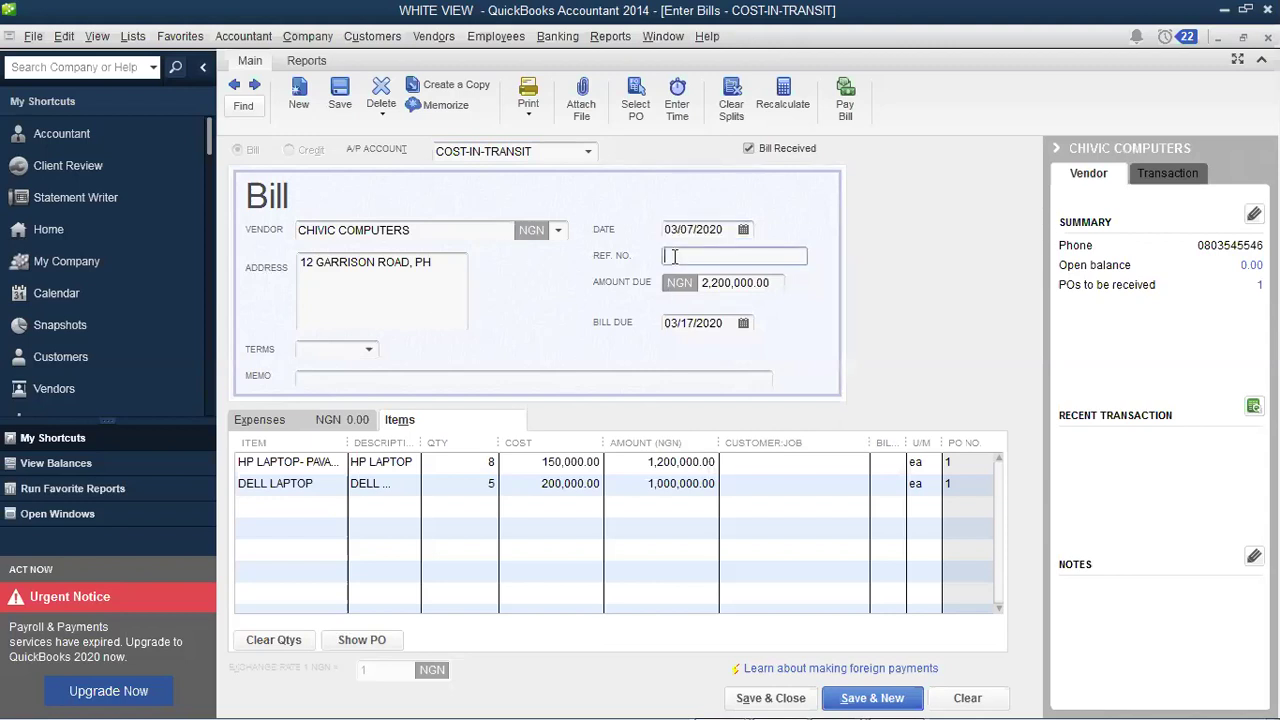
type("REF PO1")
left_click(588, 154)
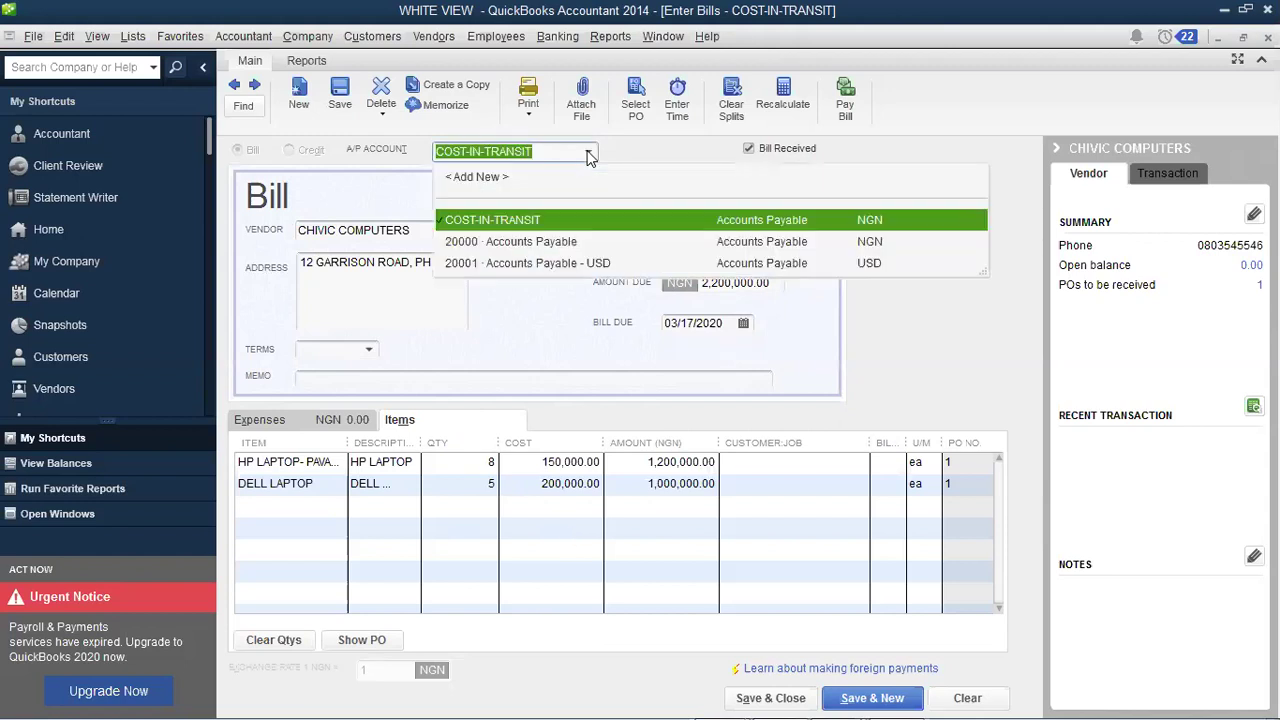
left_click(547, 245)
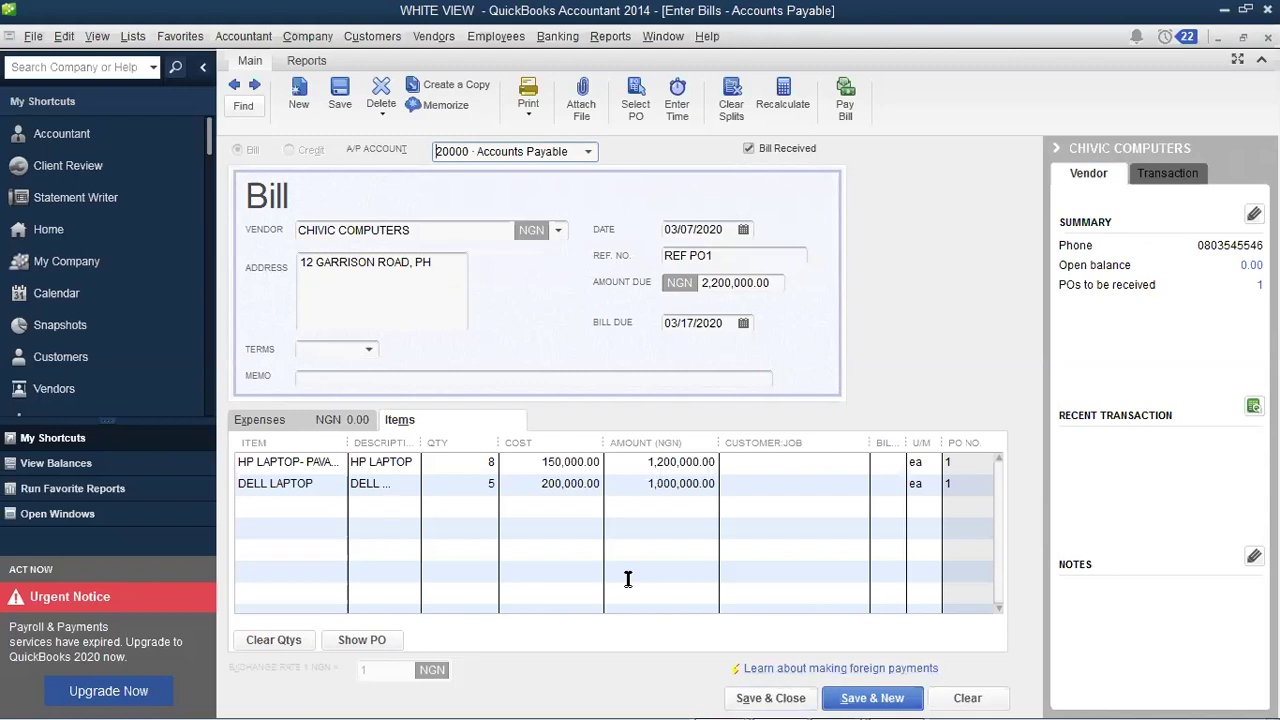
left_click(789, 690)
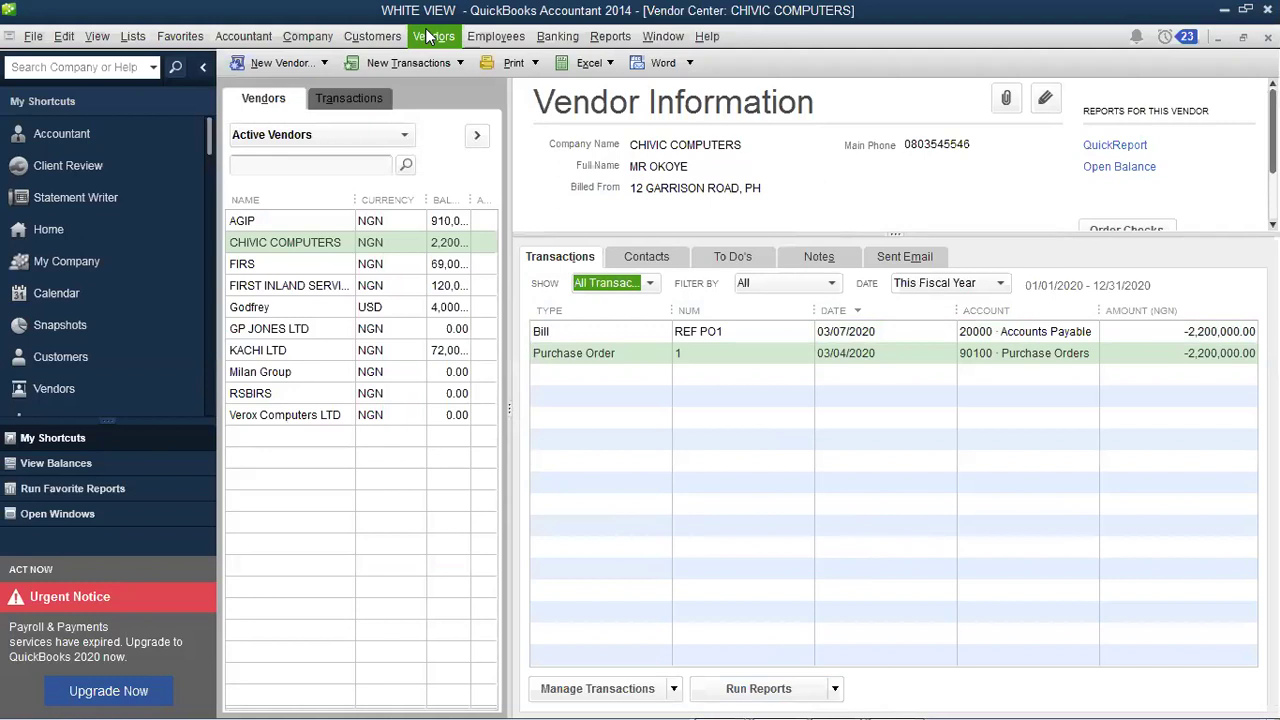
Step: Browse the Vendors and Employees menus from the Vendor Center listing bill REF PO1
key("Right")
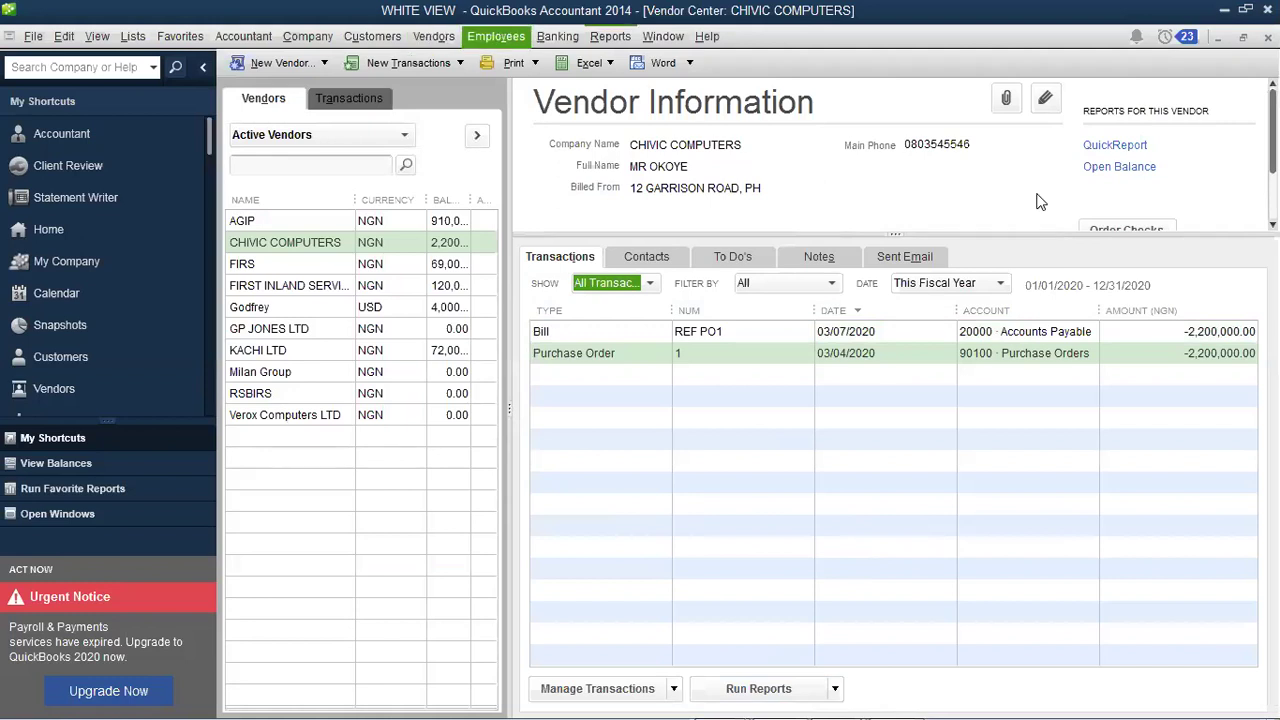
key("Escape")
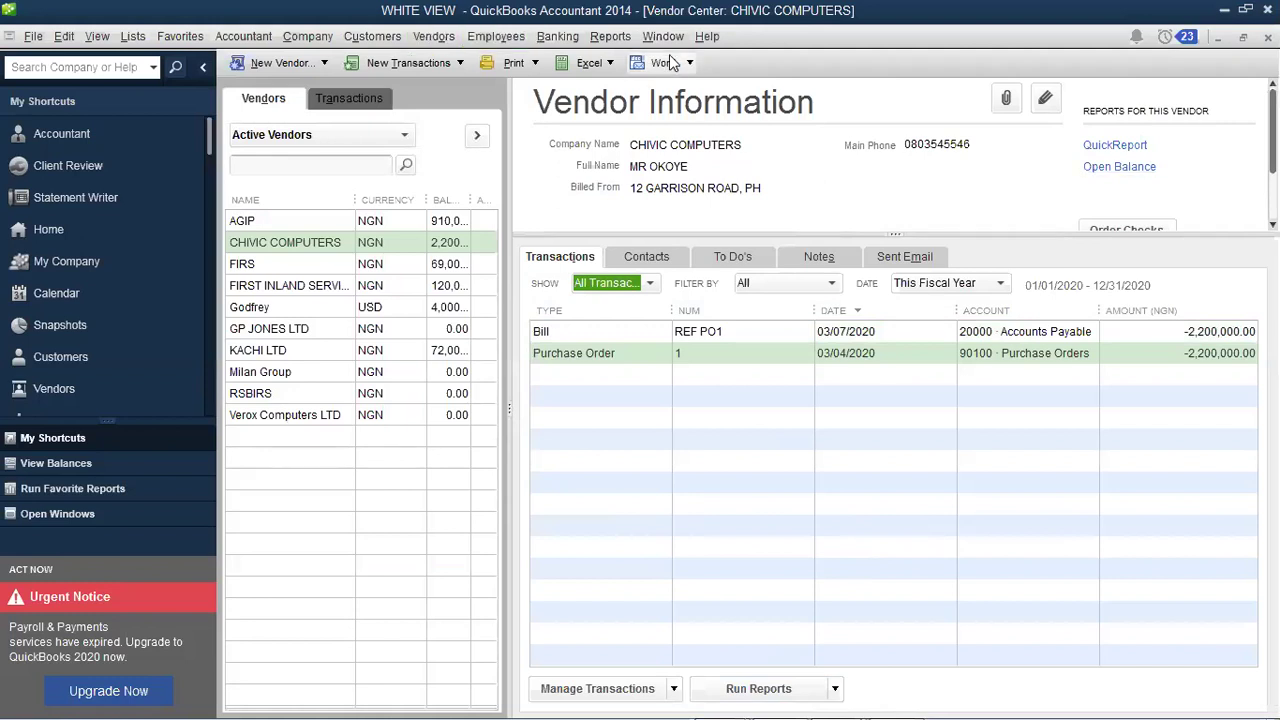
left_click(453, 37)
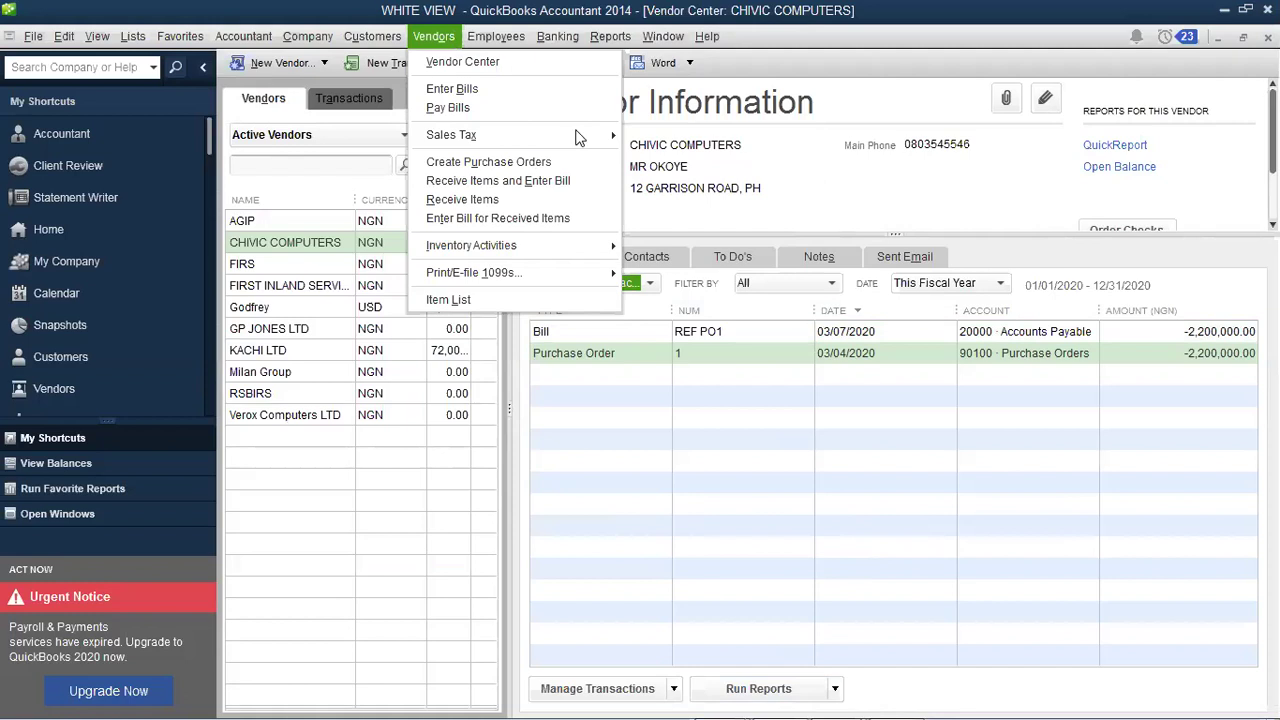
key("Right")
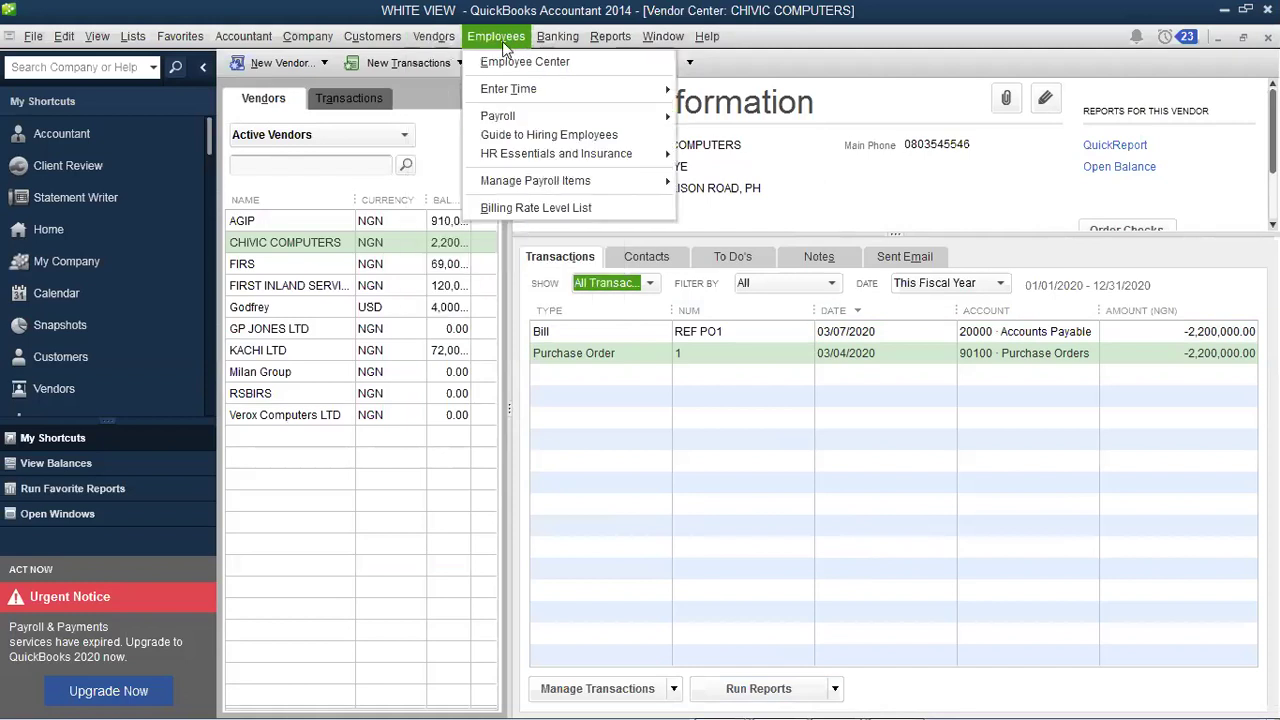
mouse_move(434, 36)
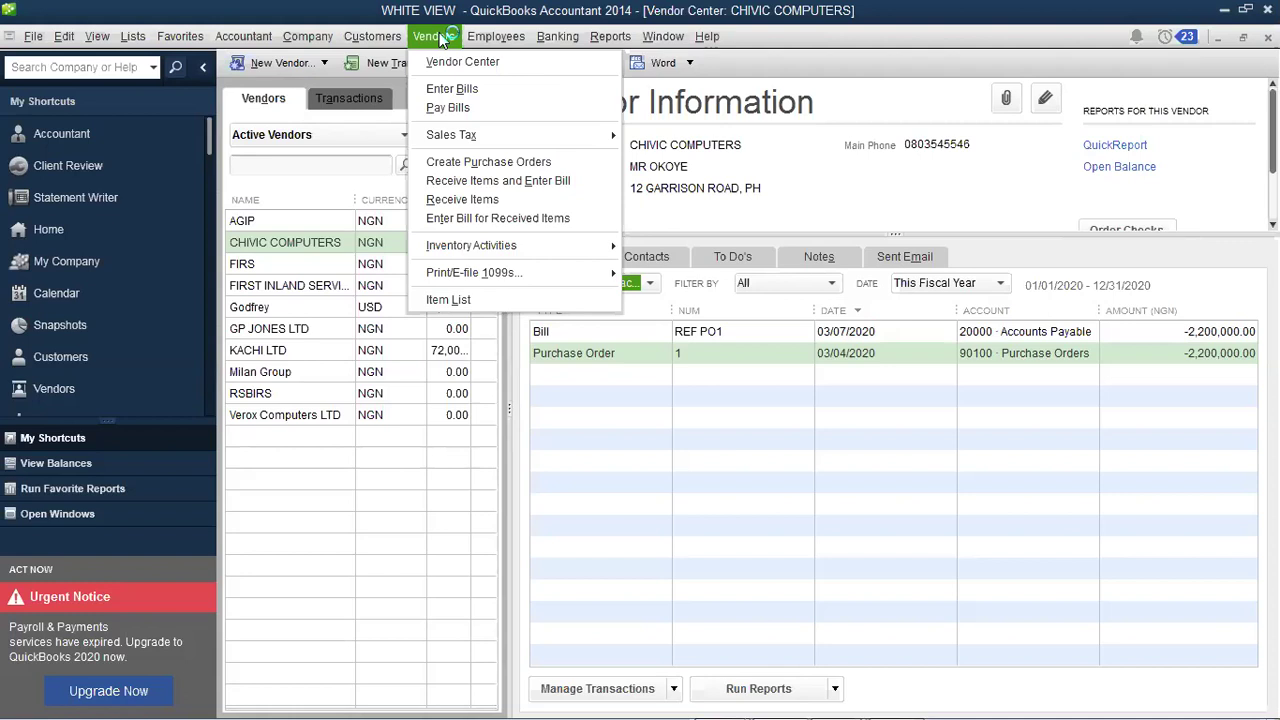
Step: Start a vendor credit in Enter Bills and bring up its date calendar
left_click(452, 89)
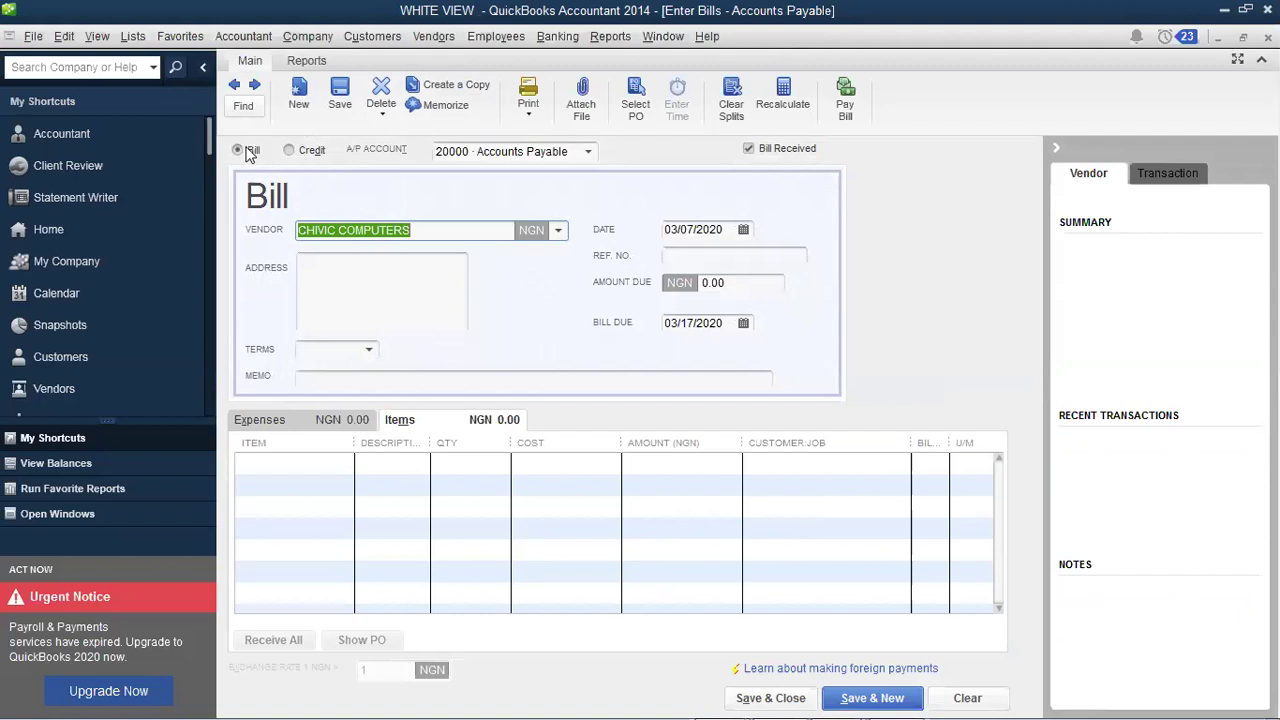
left_click(310, 151)
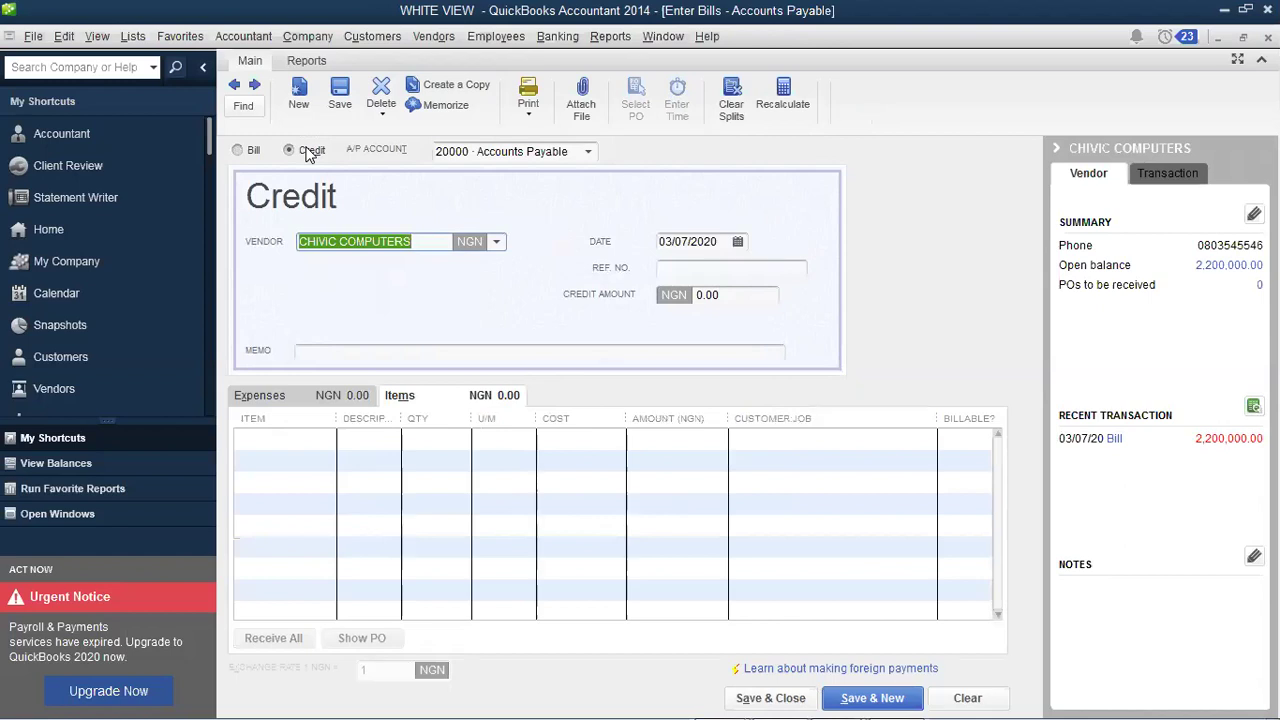
left_click(740, 245)
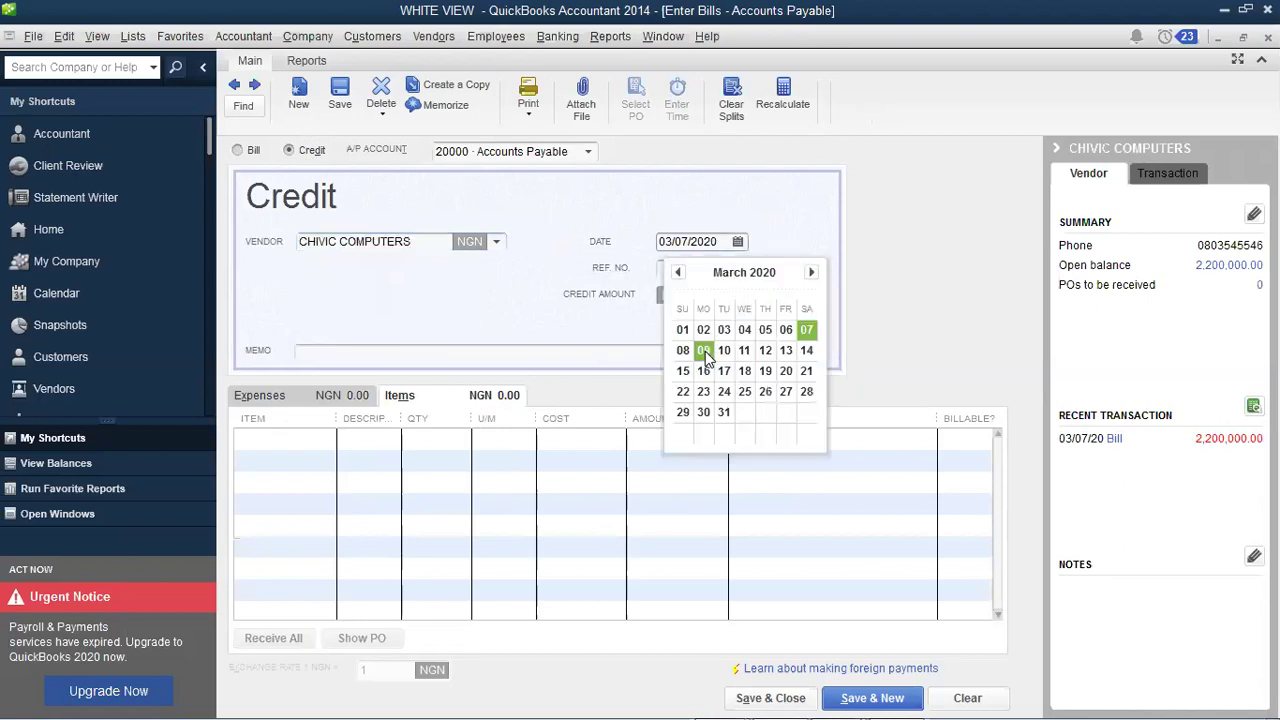
Step: Date the credit 03/09/2020 and give it reference number P/INV 02
left_click(704, 351)
key("Tab")
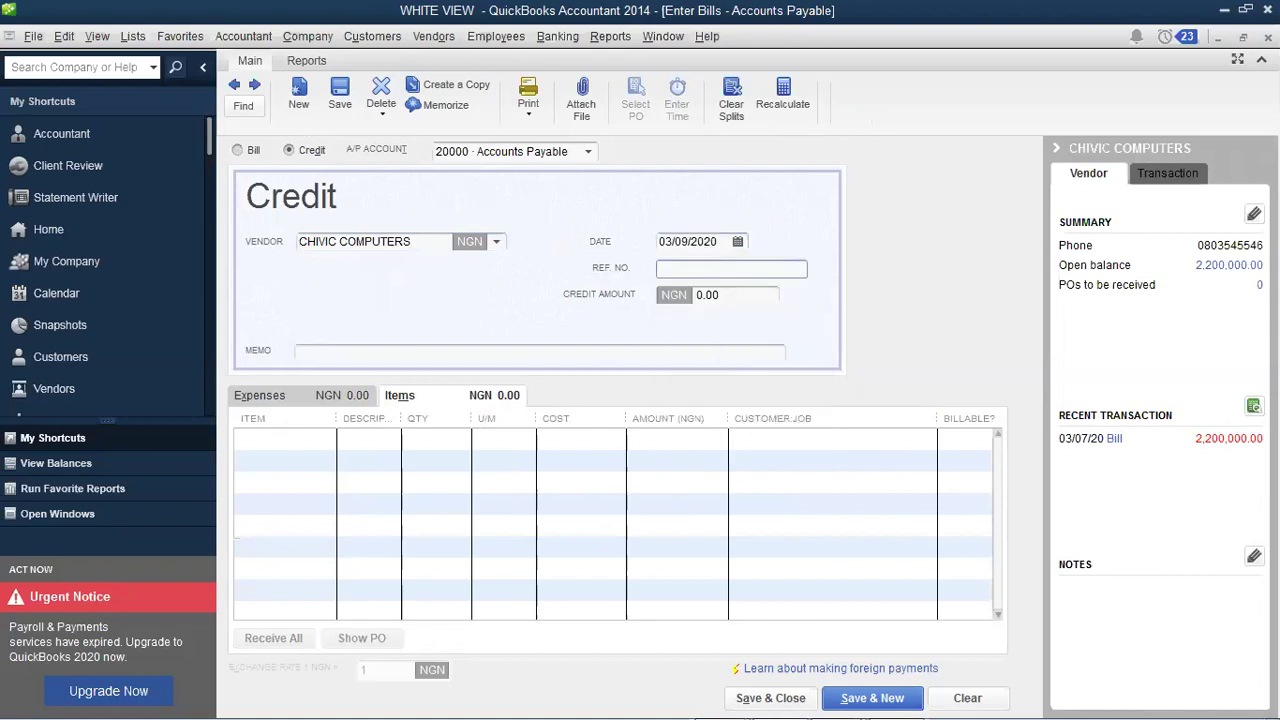
type("REF P/INV 02")
Step: Add one HP LAPTOP- PAVALION line at 150,000.00, leaving Customer:Job blank
left_click(286, 440)
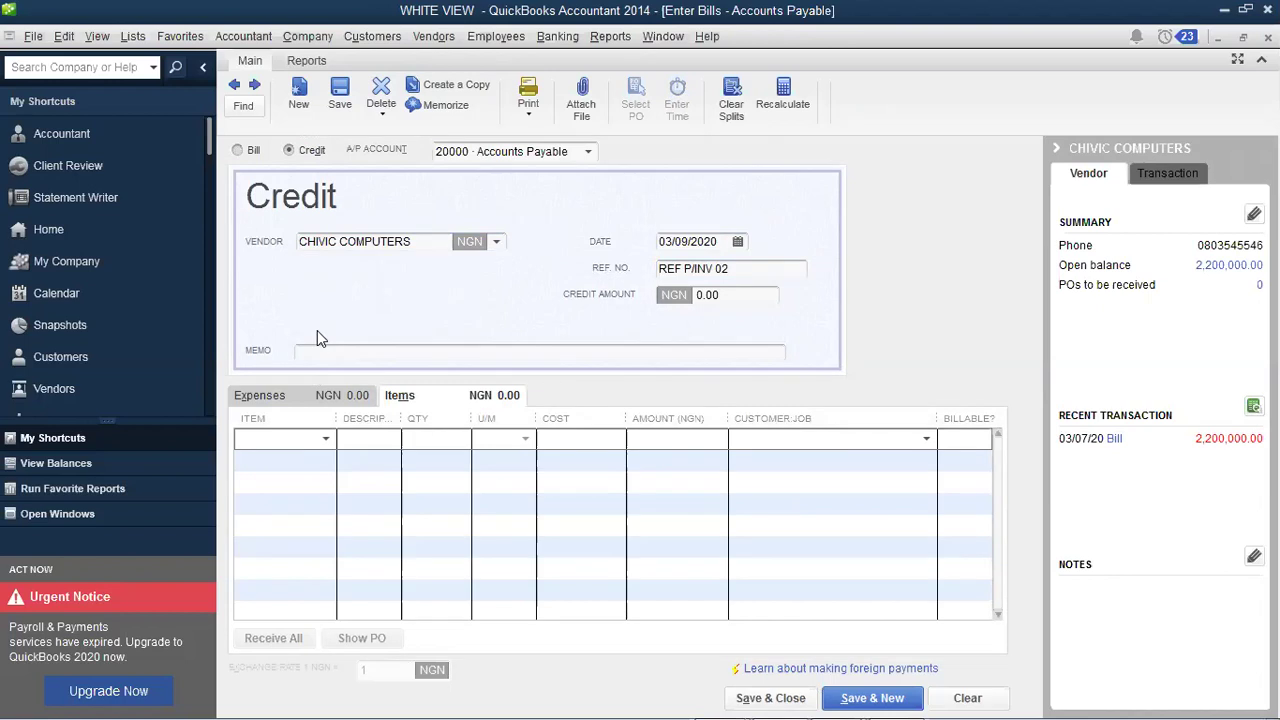
key("alt+Down")
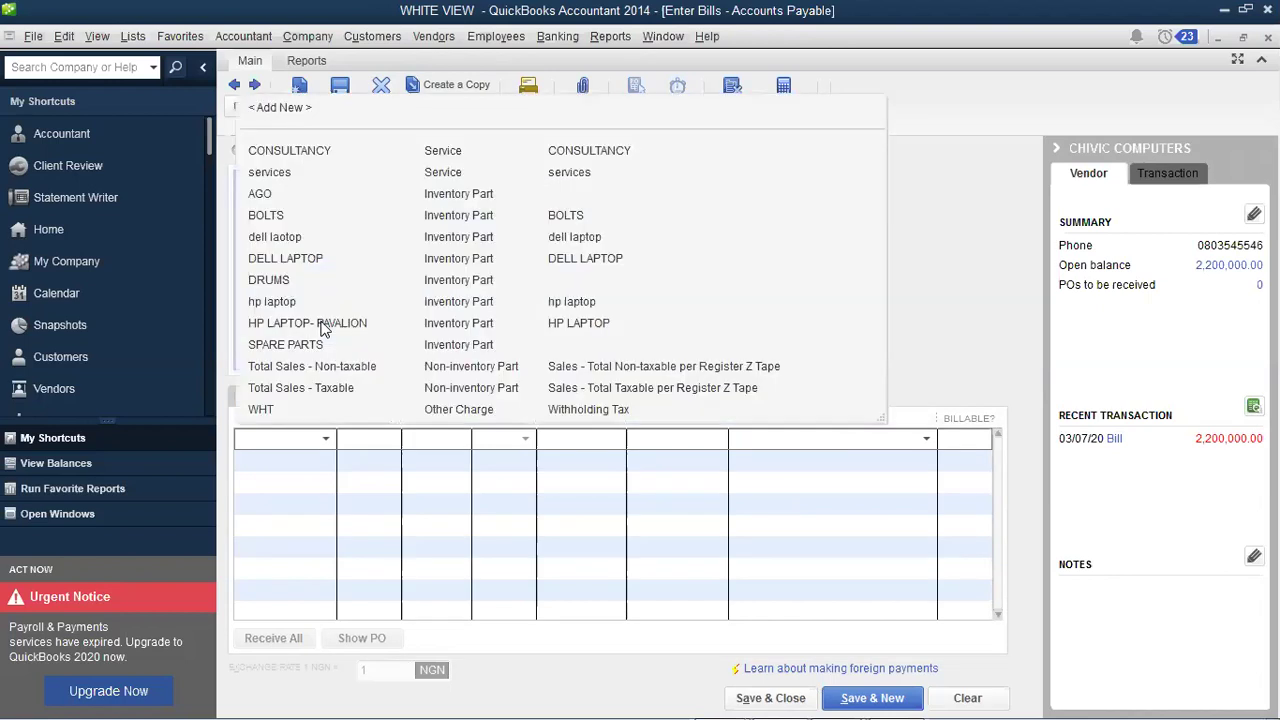
left_click(322, 330)
key("Tab")
key("Tab")
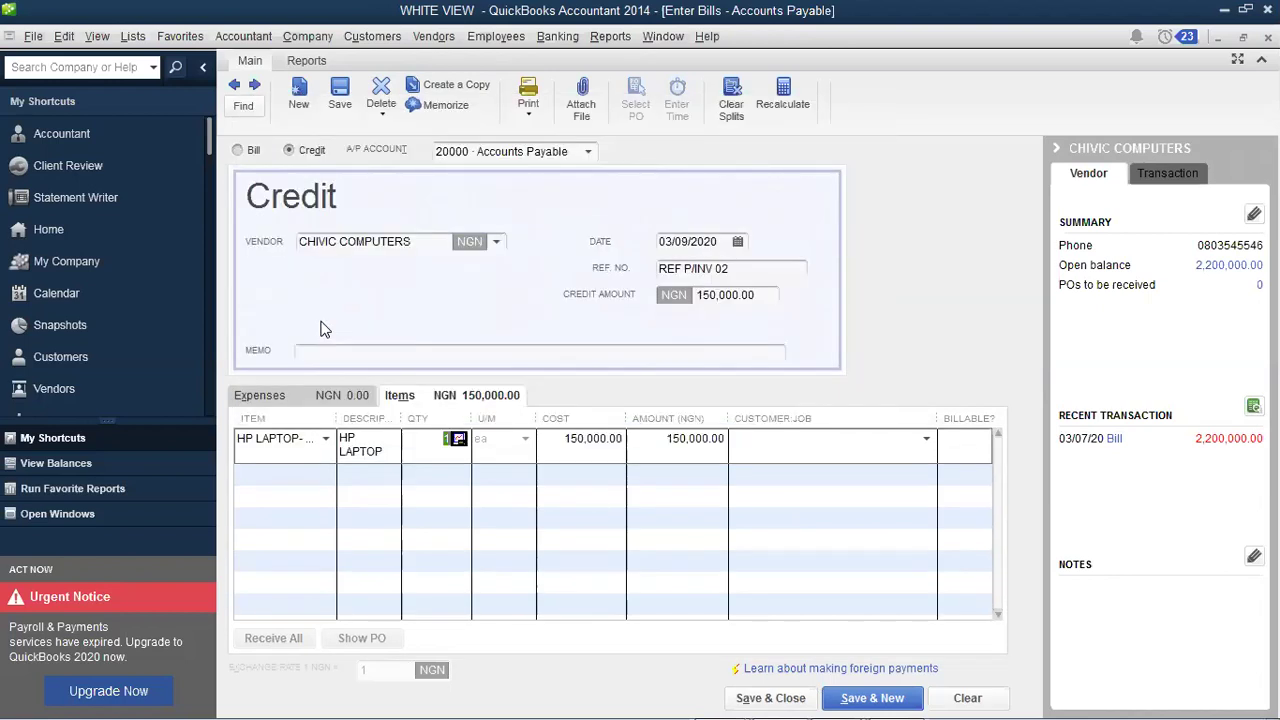
key("Tab")
key("Tab")
left_click(926, 439)
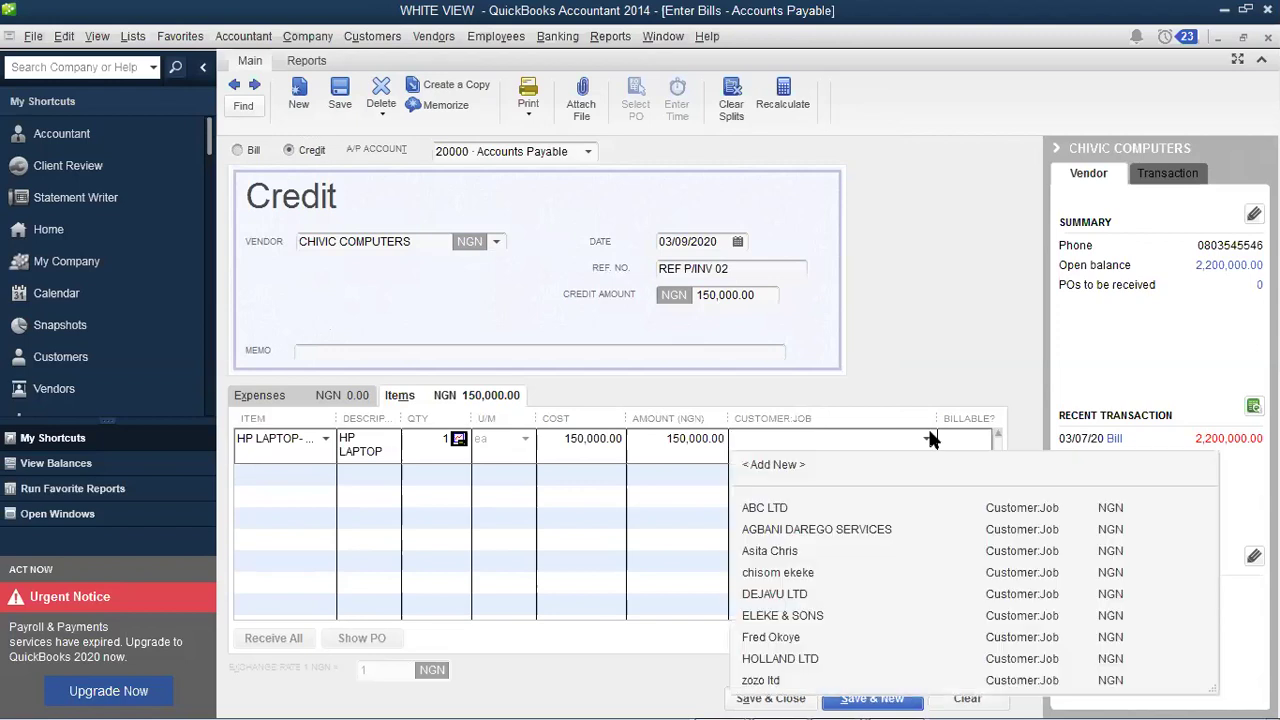
left_click(928, 438)
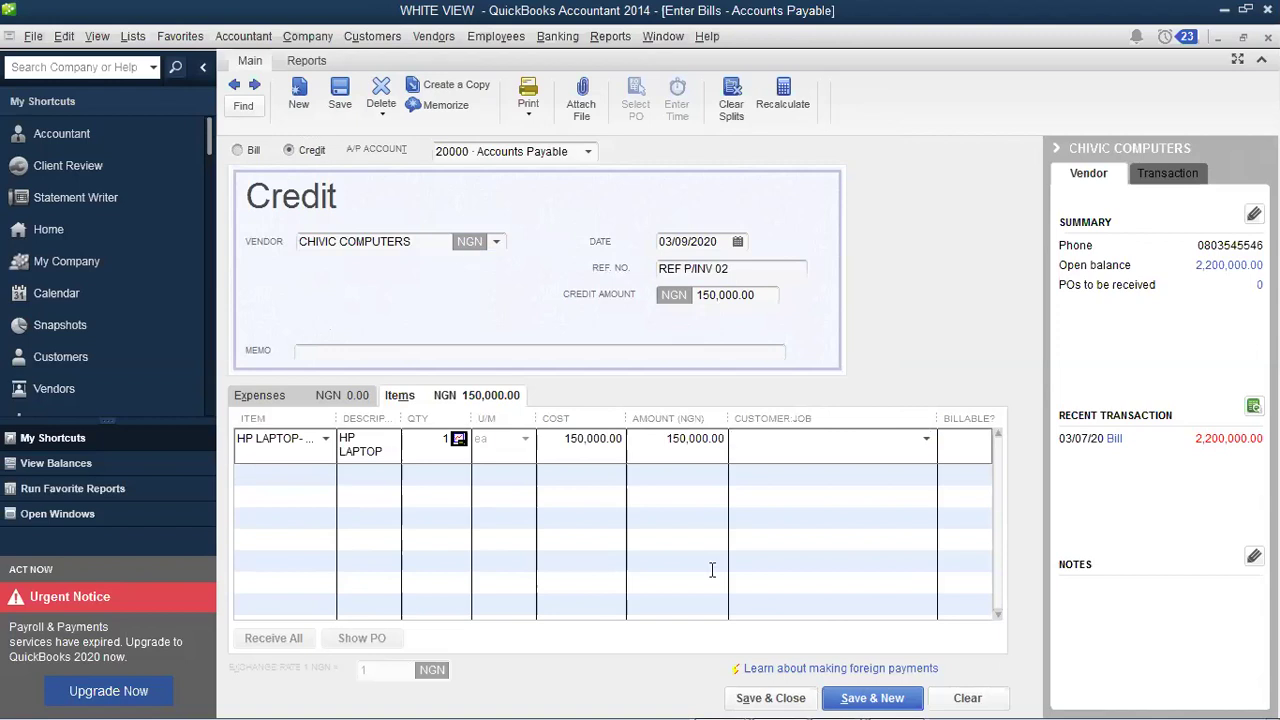
Step: Save the P/INV 02 credit and bring up the Vendors menu
left_click(765, 697)
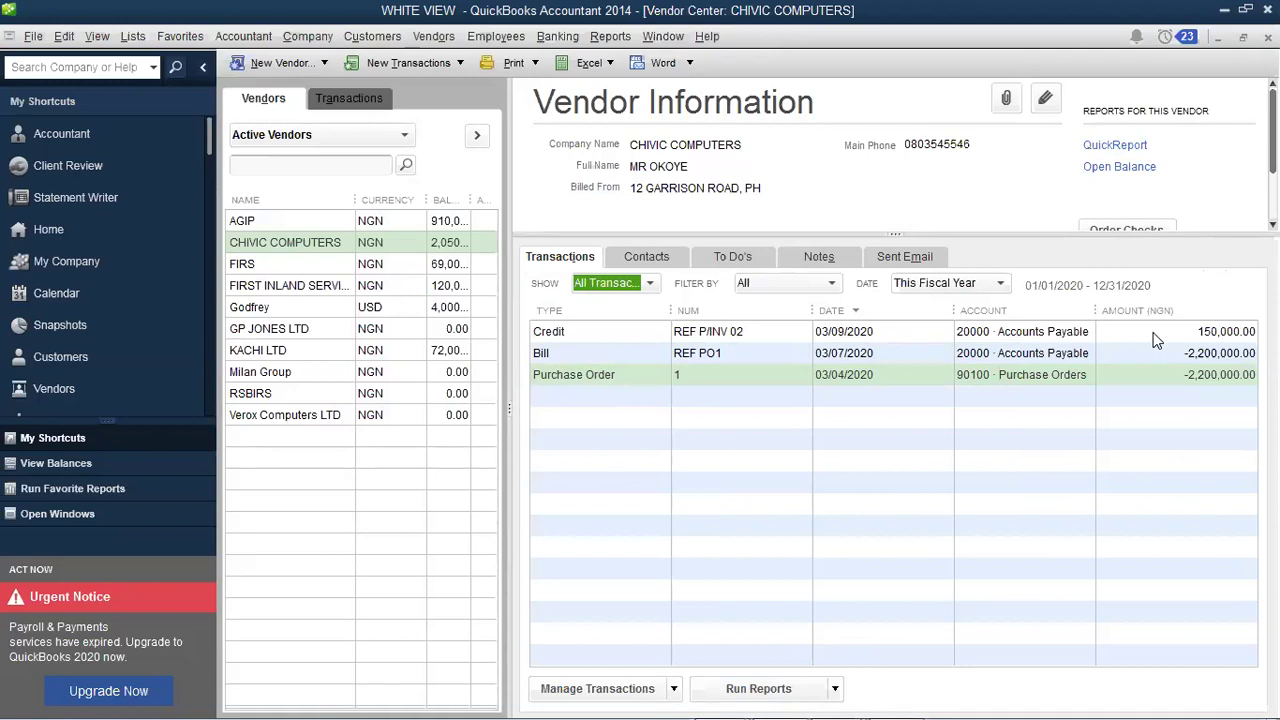
left_click(433, 41)
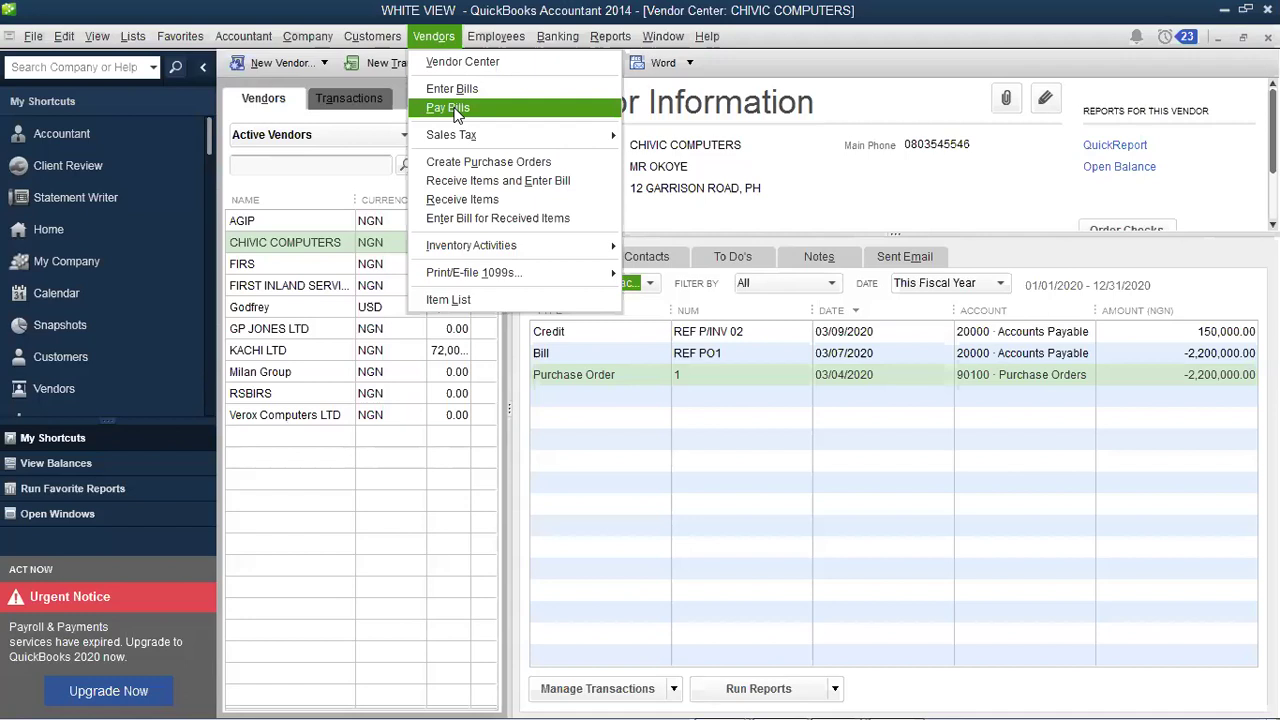
Step: Open Pay Bills and set the A/P Account to 20000 · Accounts Payable
left_click(455, 110)
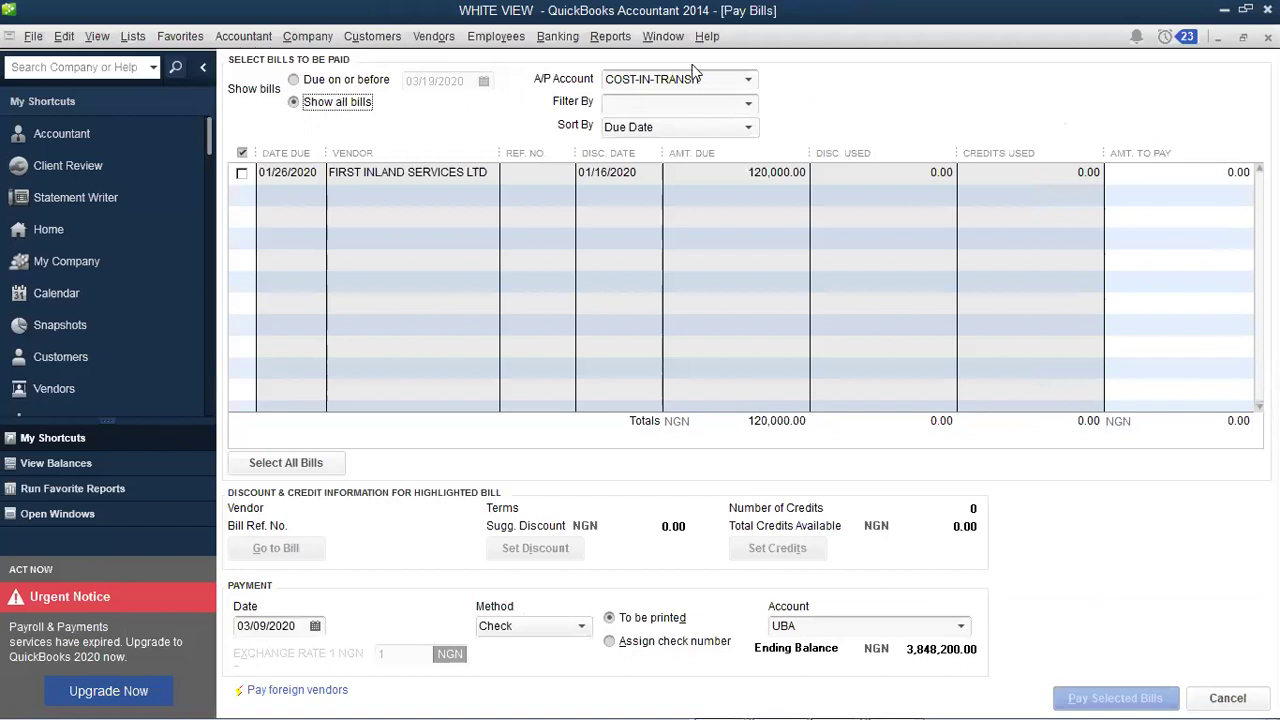
left_click(749, 88)
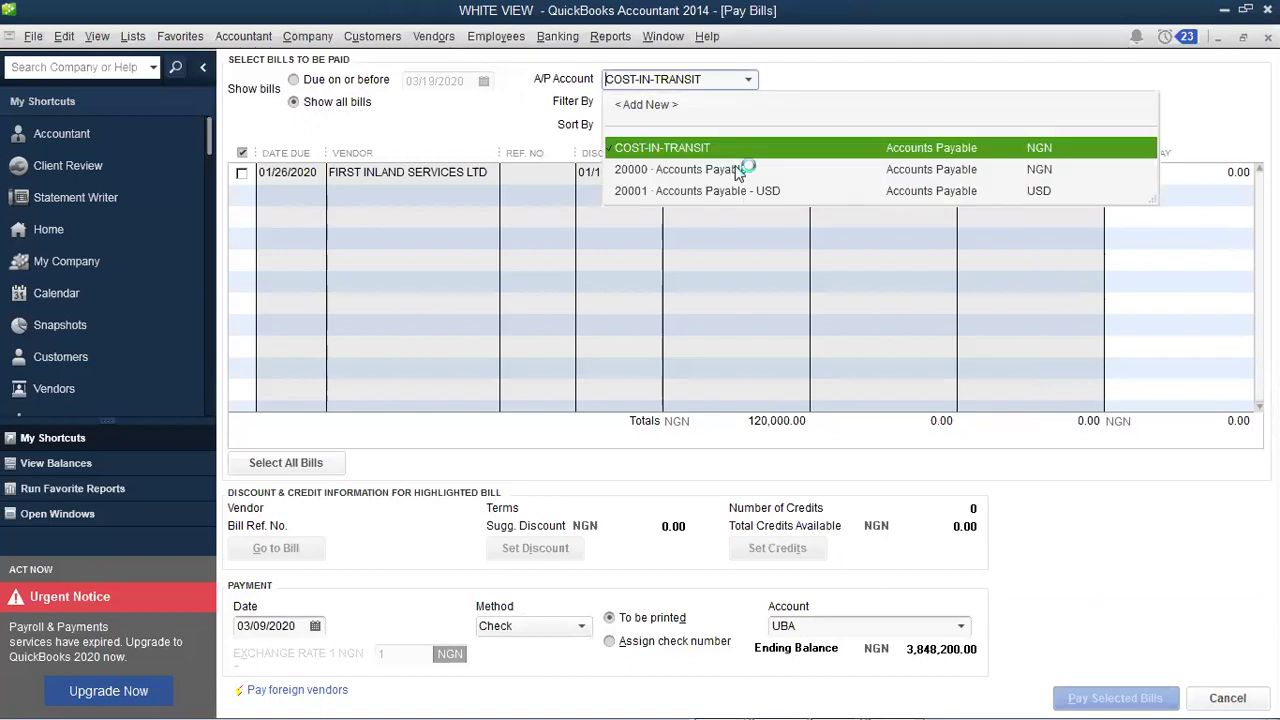
left_click(738, 170)
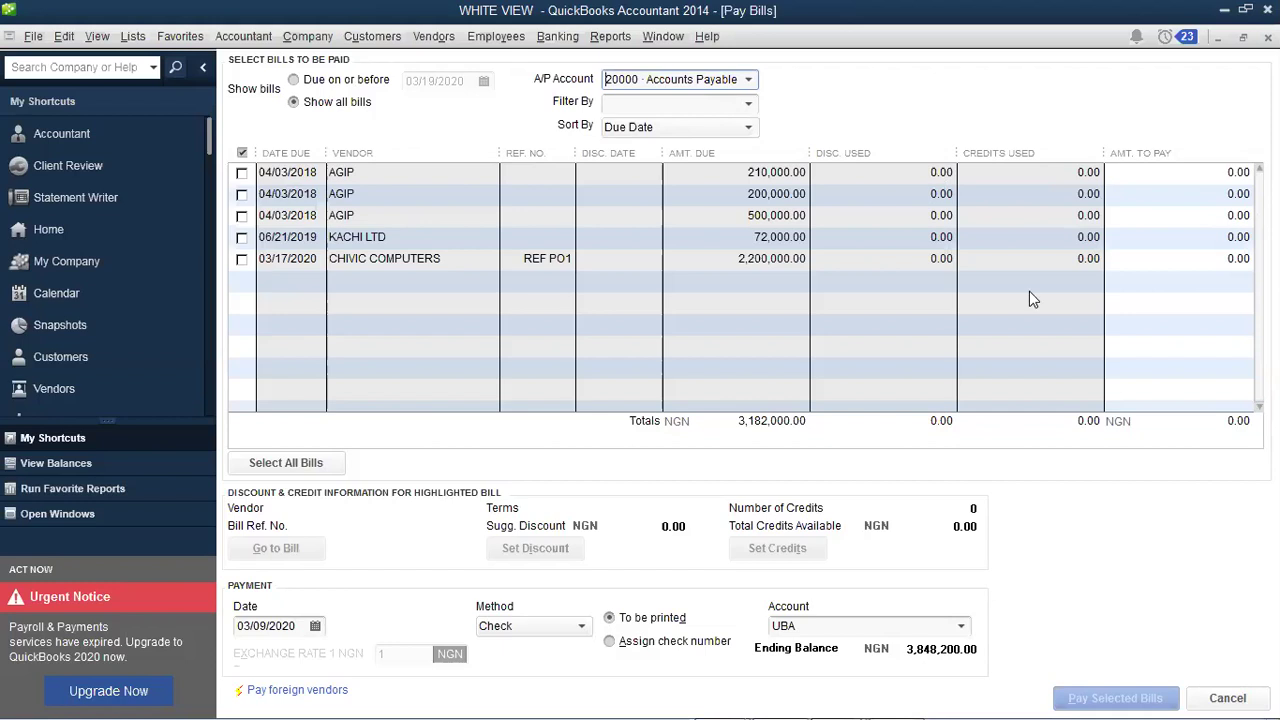
Step: Enter 1,100,000 as the amount to pay on the CHIVIC COMPUTERS bill
left_click(1224, 265)
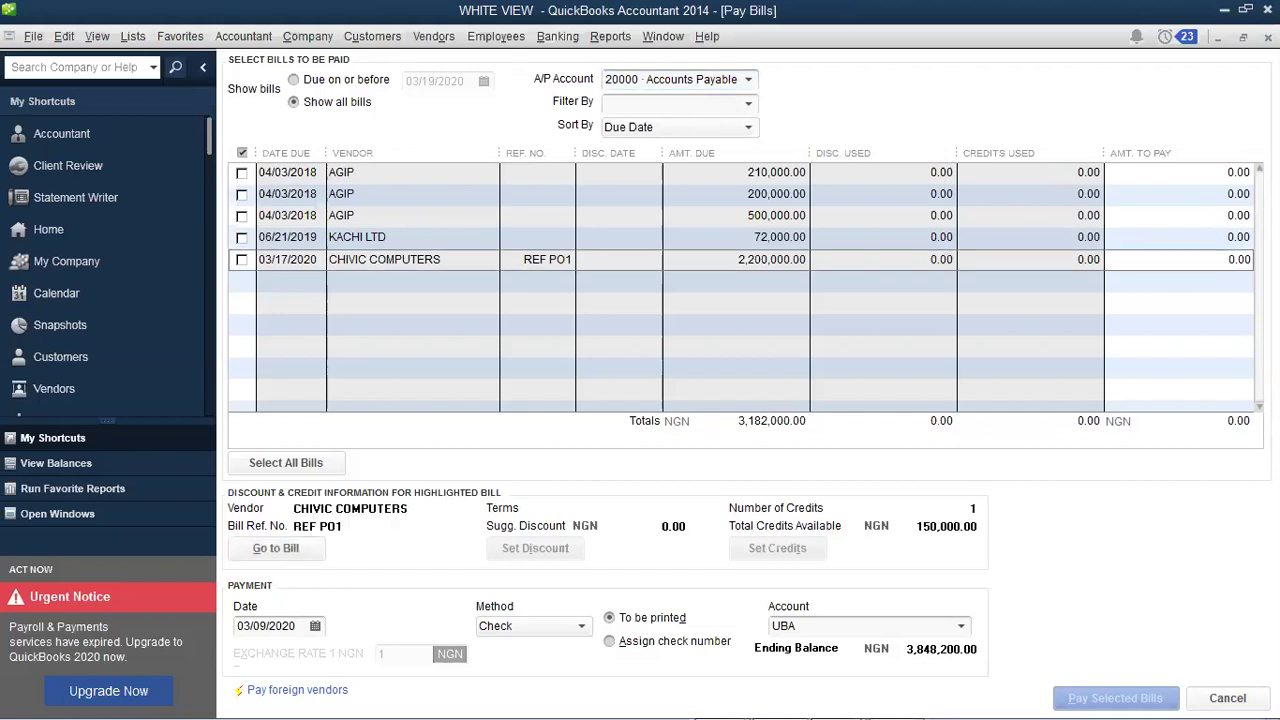
left_click(1230, 259)
type("1")
key("BackSpace")
key("BackSpace")
type("1,100,000")
key("Tab")
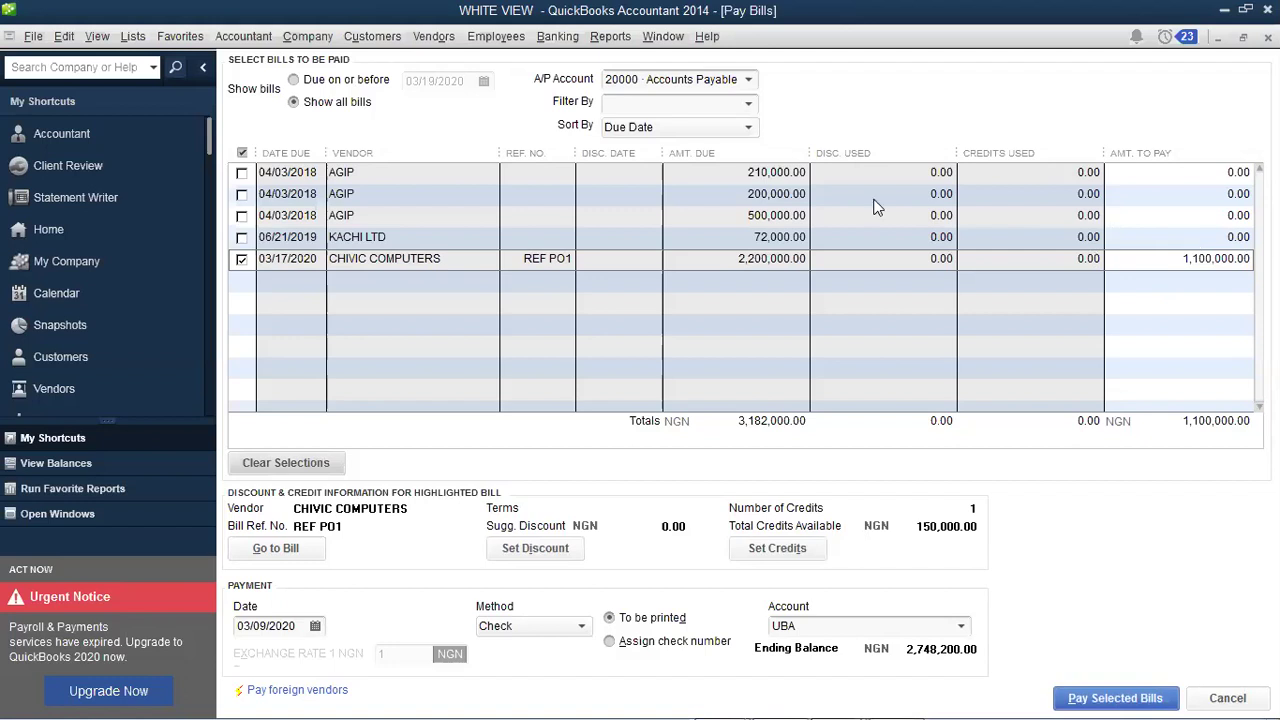
left_click(1185, 266)
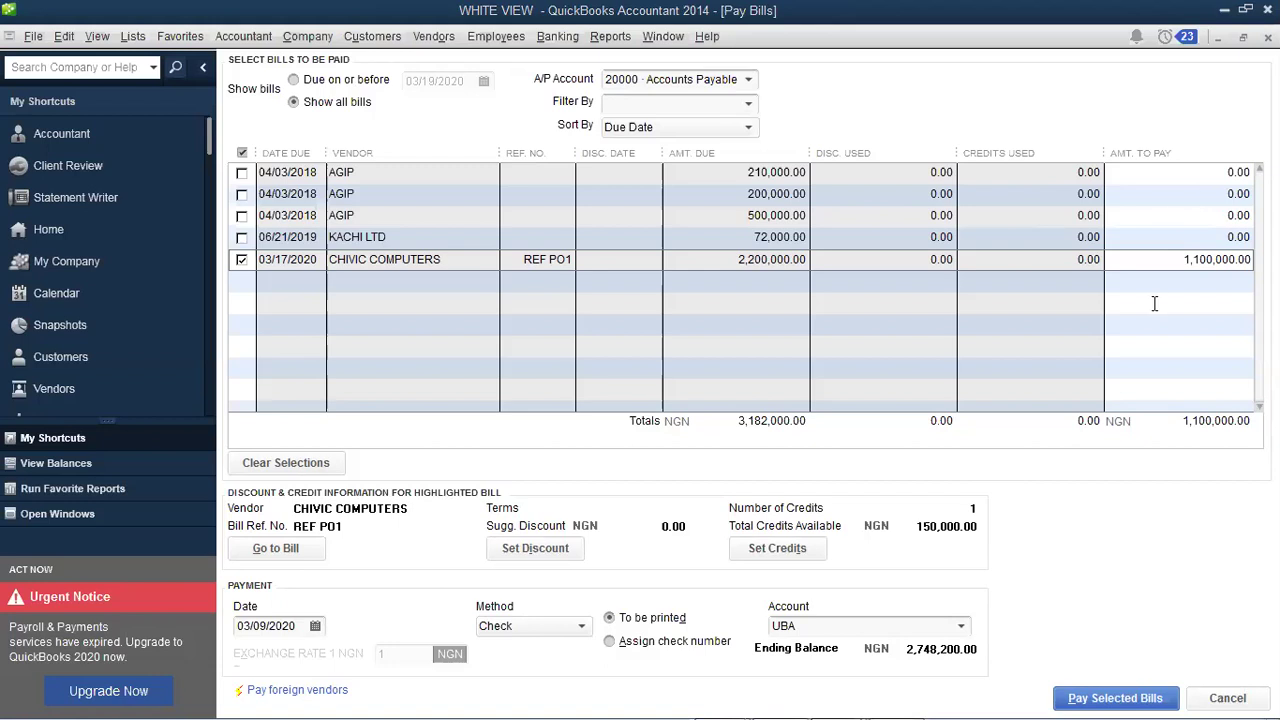
left_click(1245, 265)
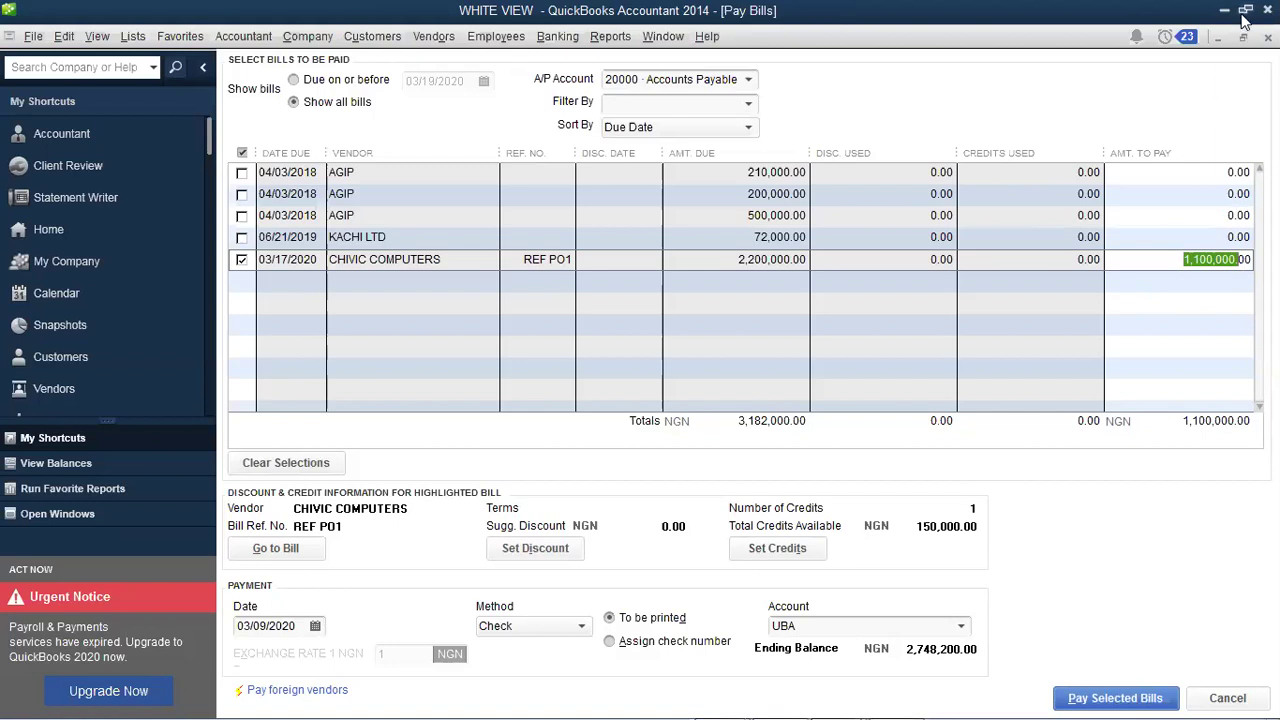
left_click(1207, 263)
left_click(1207, 263)
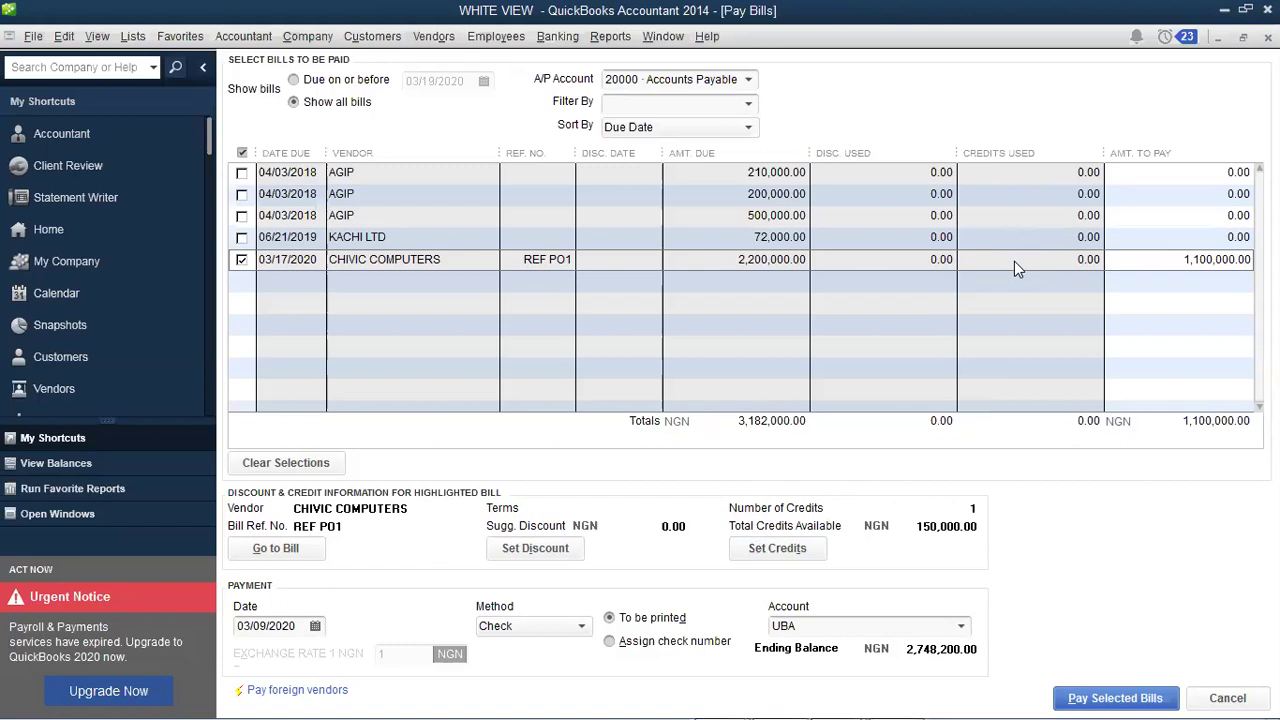
Step: Apply the 150,000.00 credit to the CHIVIC COMPUTERS bill with Set Credits
left_click(778, 549)
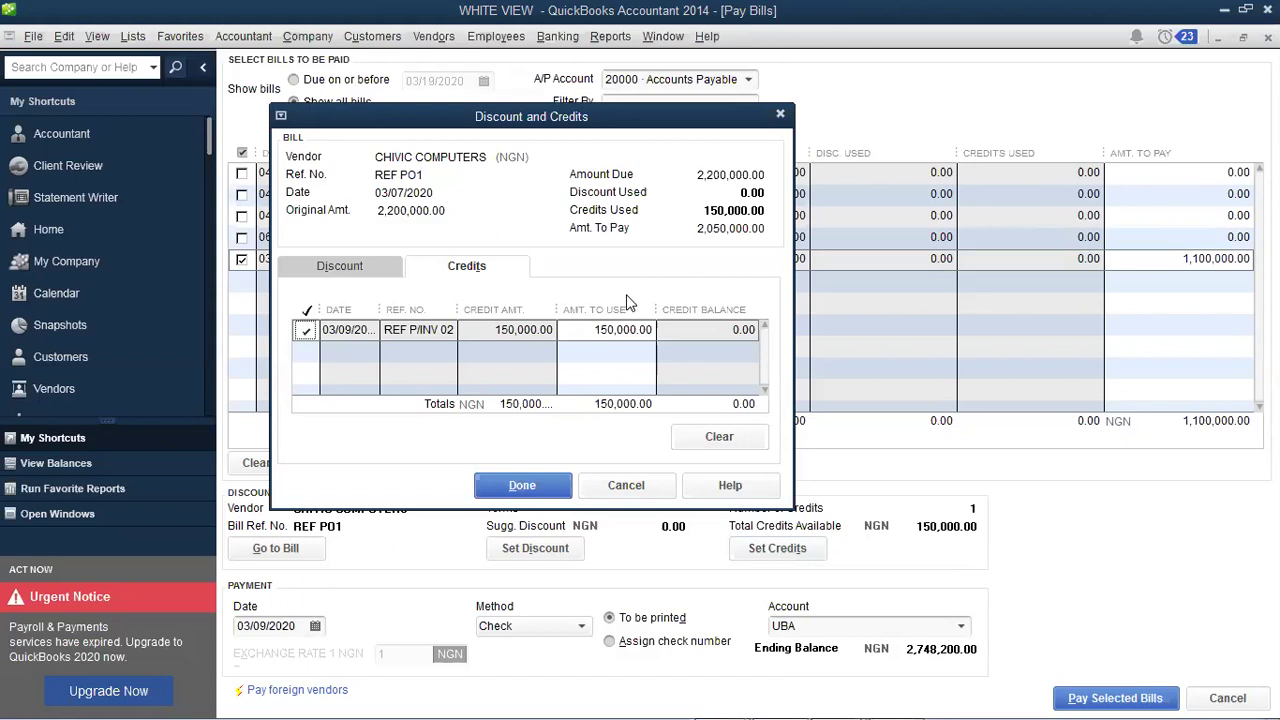
left_click(550, 488)
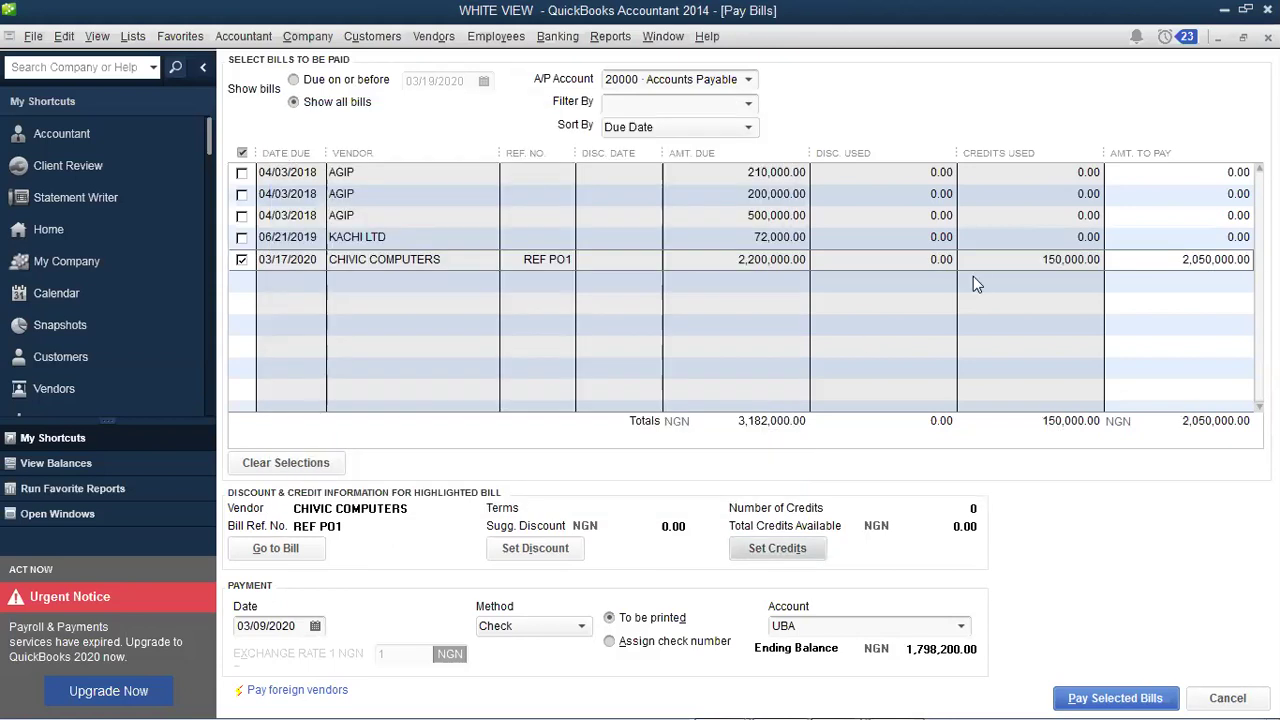
Step: Change the CHIVIC COMPUTERS amount to pay from 2,050,000.00 to 1,025,000.00
left_click(1176, 260)
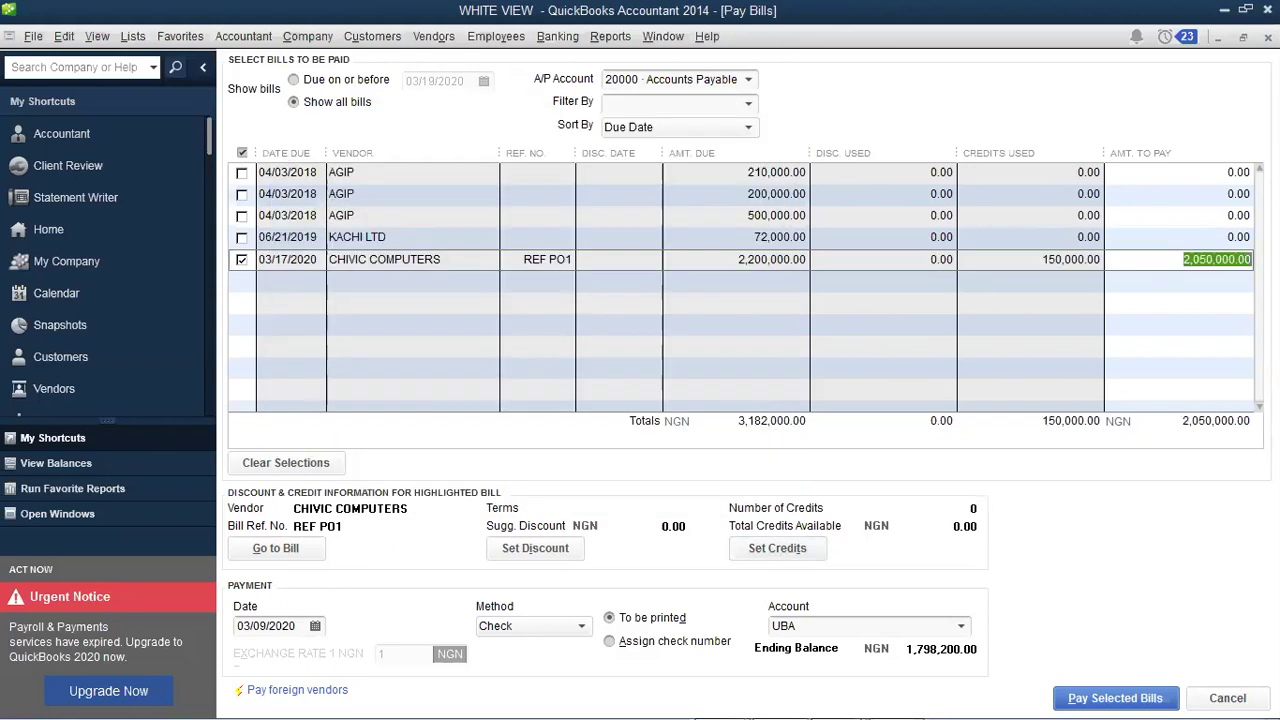
key("BackSpace")
left_click(1184, 262)
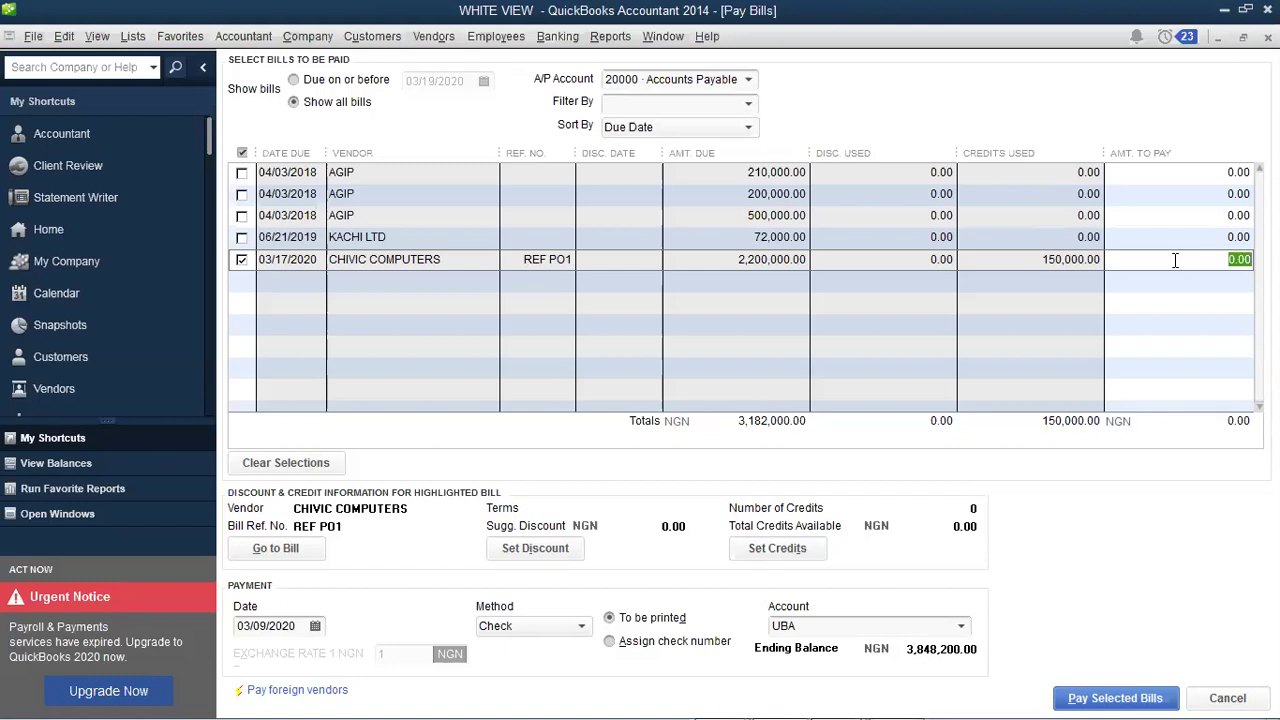
type("1025")
left_click(1175, 260)
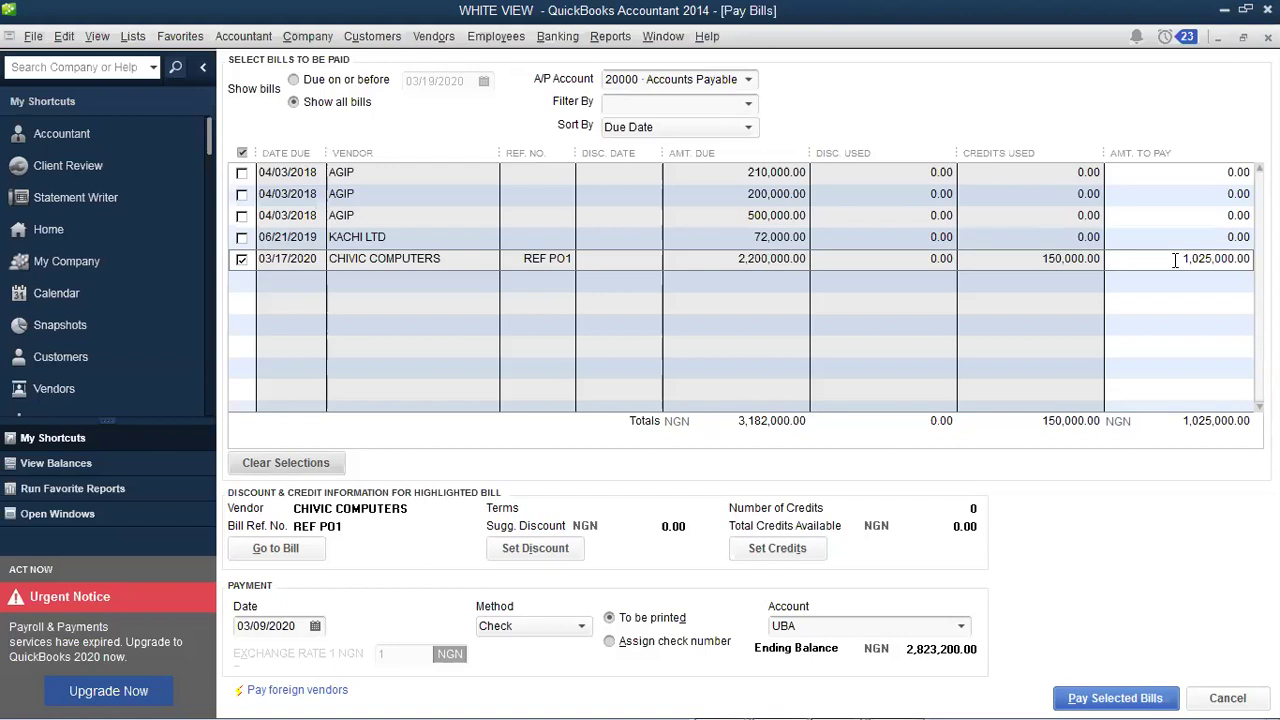
Step: Float and widen the Pay Bills window, then view the bill's credit details
left_click(1245, 38)
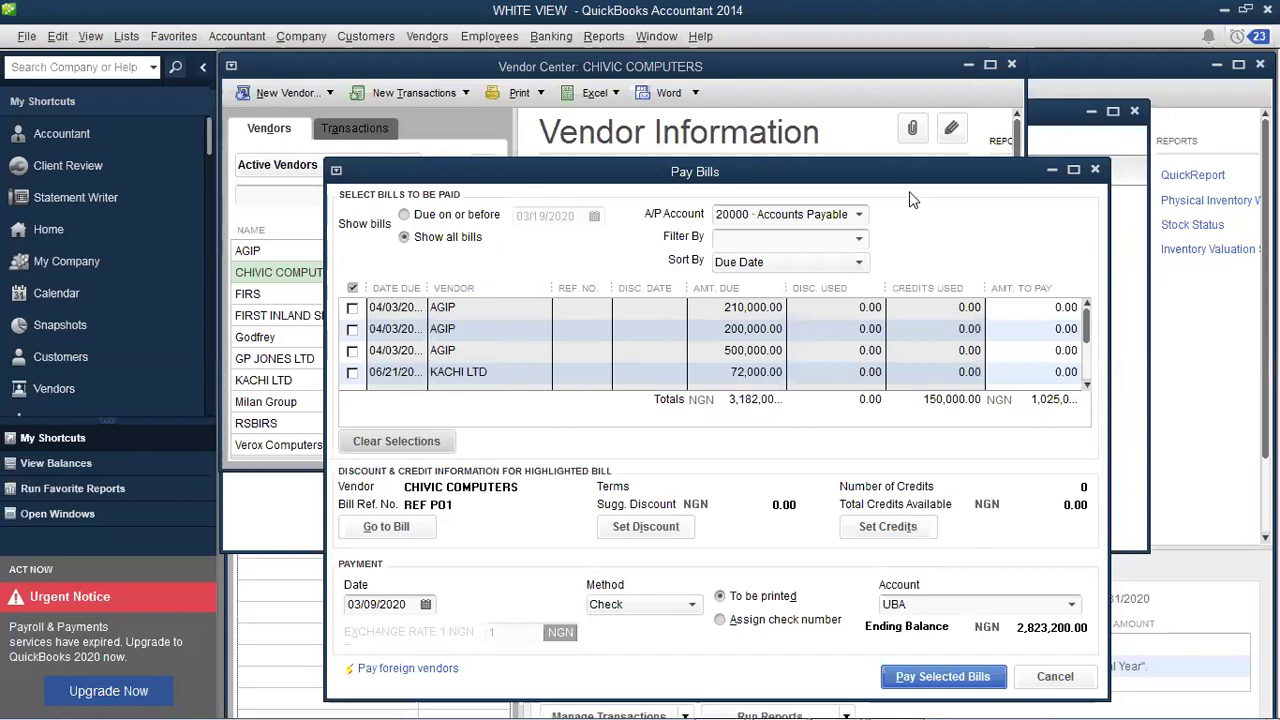
left_click_drag(910, 187, 820, 149)
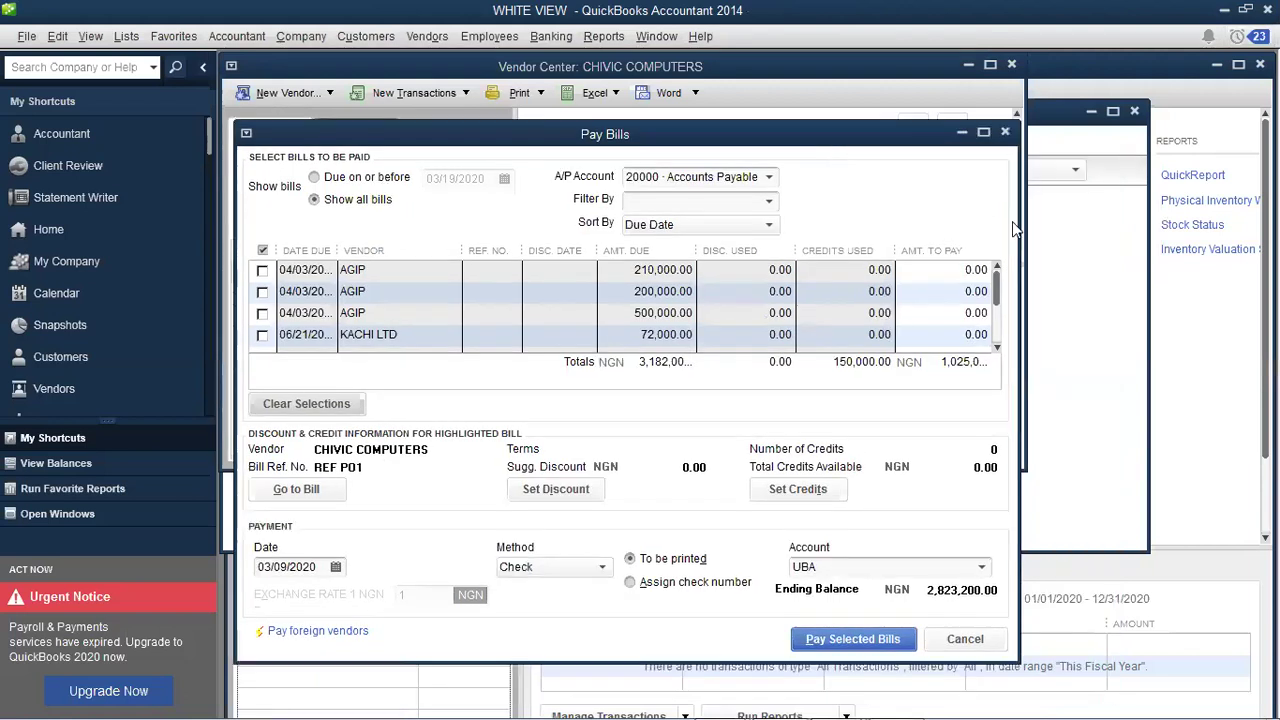
left_click_drag(1020, 221, 1143, 206)
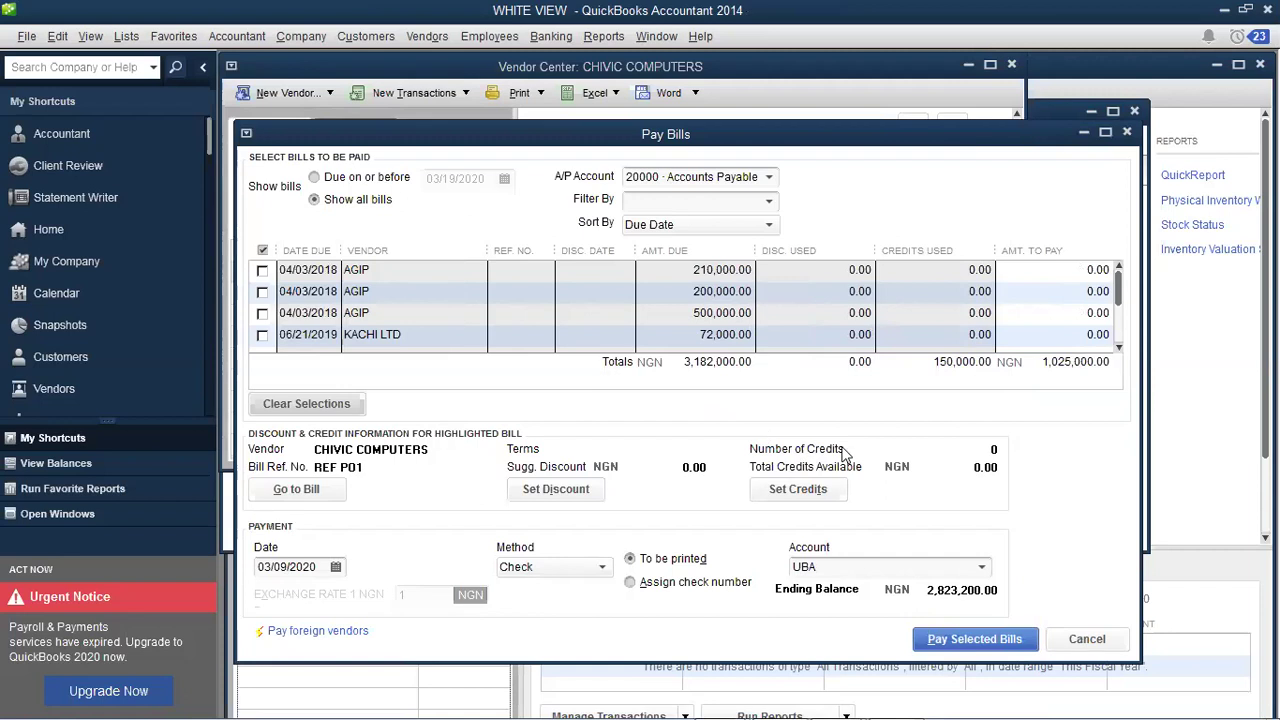
left_click(801, 488)
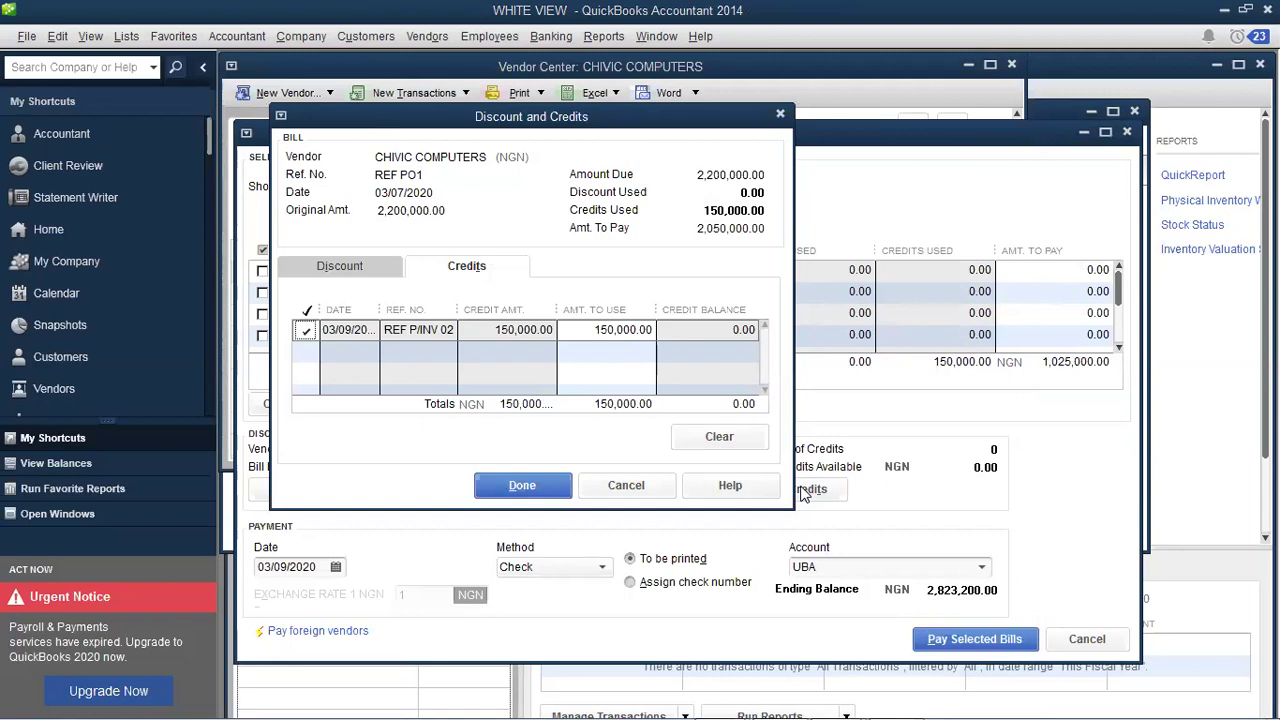
Step: Close the Discount and Credits dialog, keeping the 150,000.00 credit applied
left_click(553, 490)
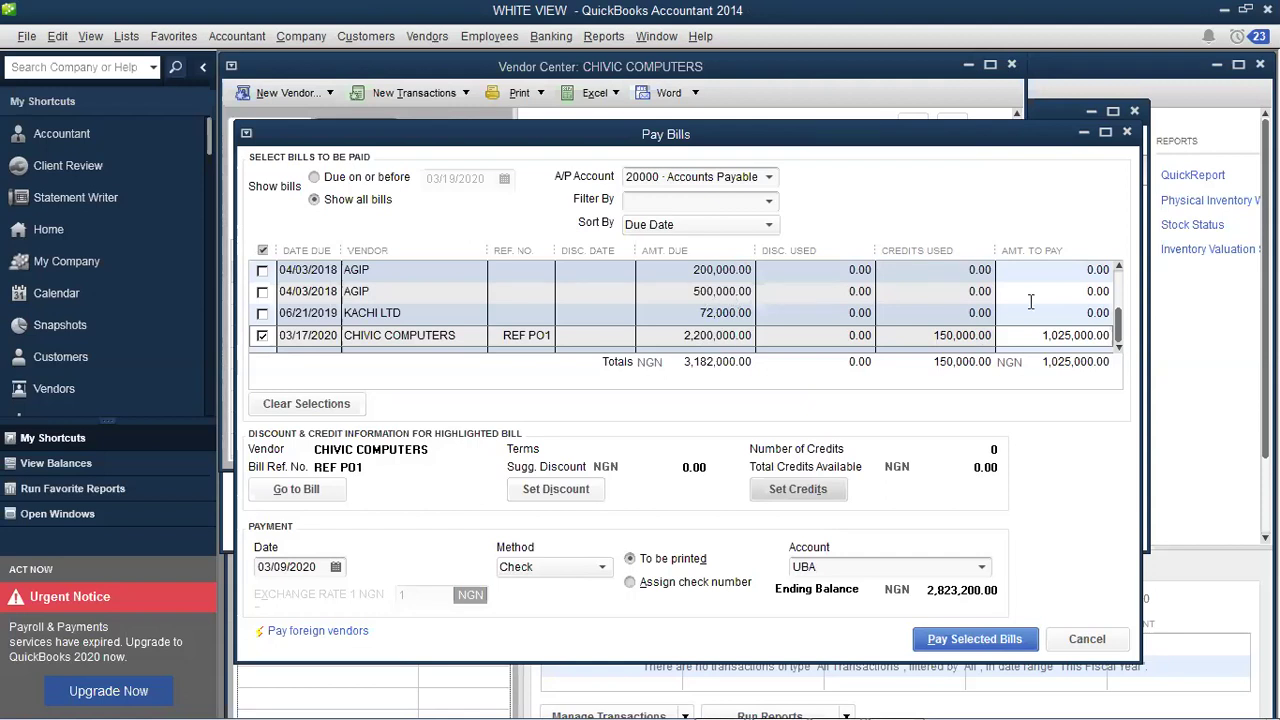
left_click(955, 338)
Step: Pay the checked CHIVIC COMPUTERS bill of 1,025,000.00 from the UBA bank account
left_click(983, 568)
left_click(983, 568)
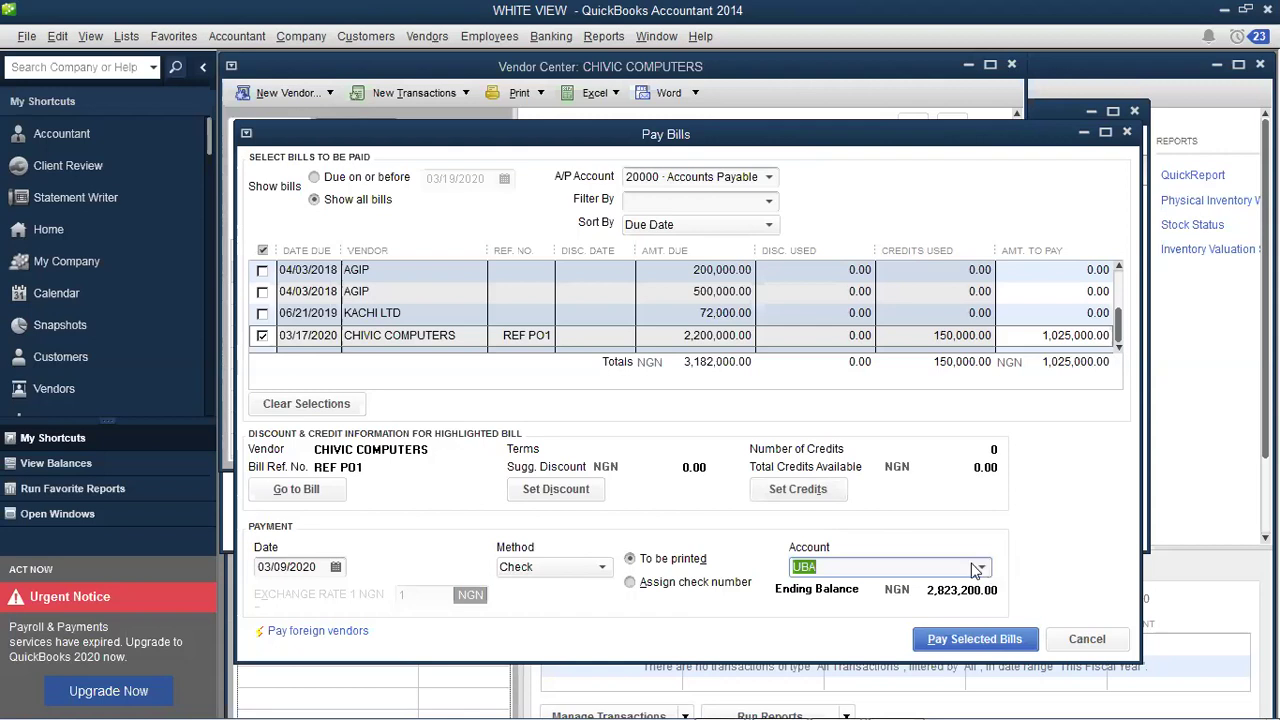
left_click(980, 568)
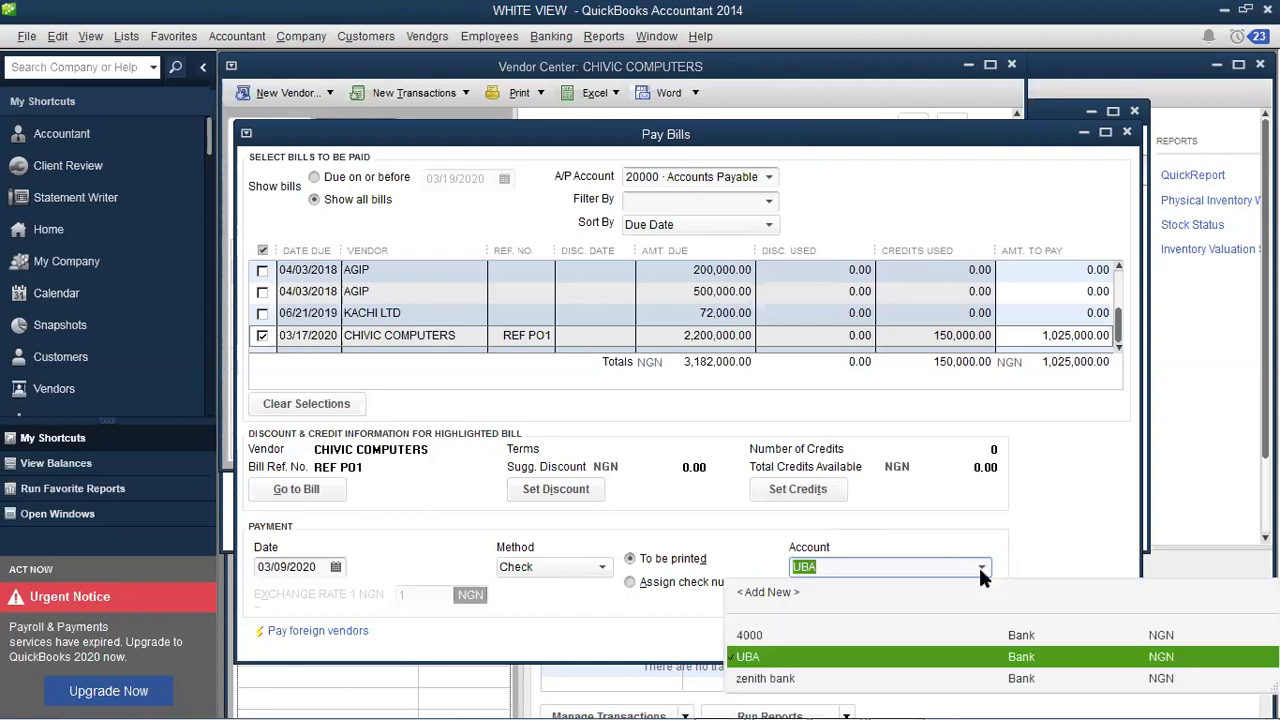
left_click(980, 568)
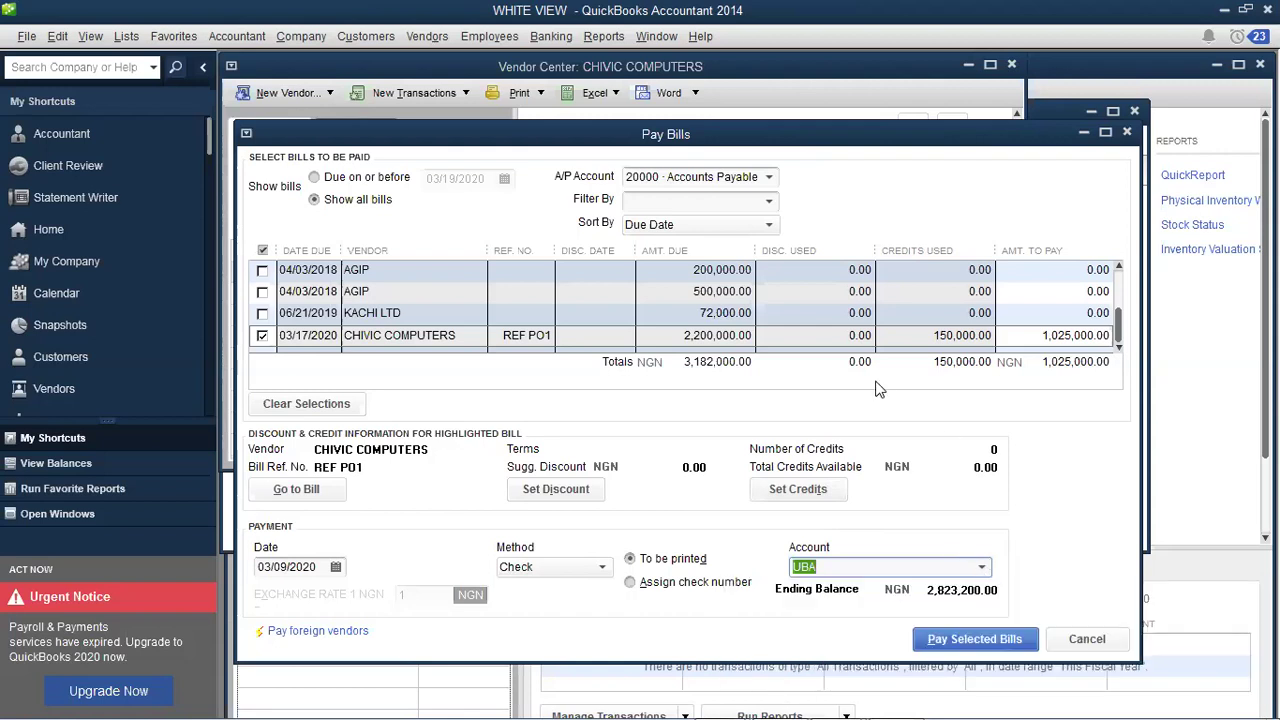
left_click(980, 640)
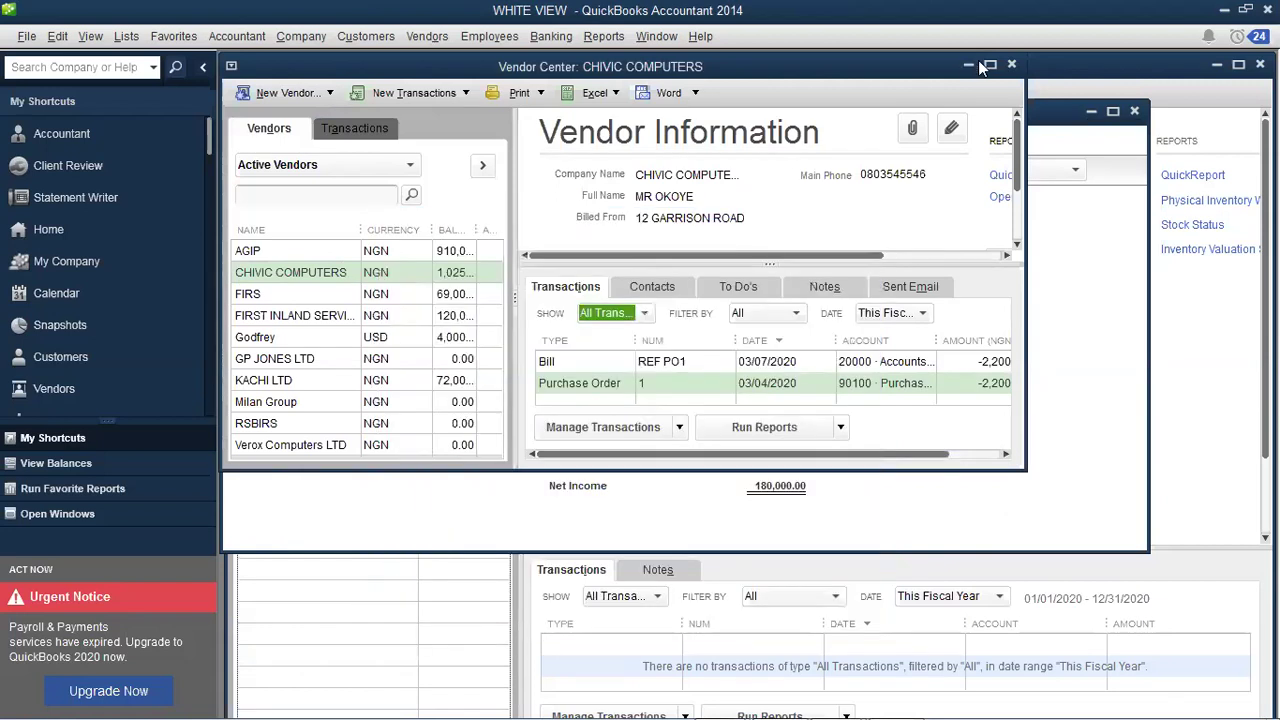
Step: Maximize the Vendor Center and widen the Balance column so full vendor amounts show
left_click(987, 64)
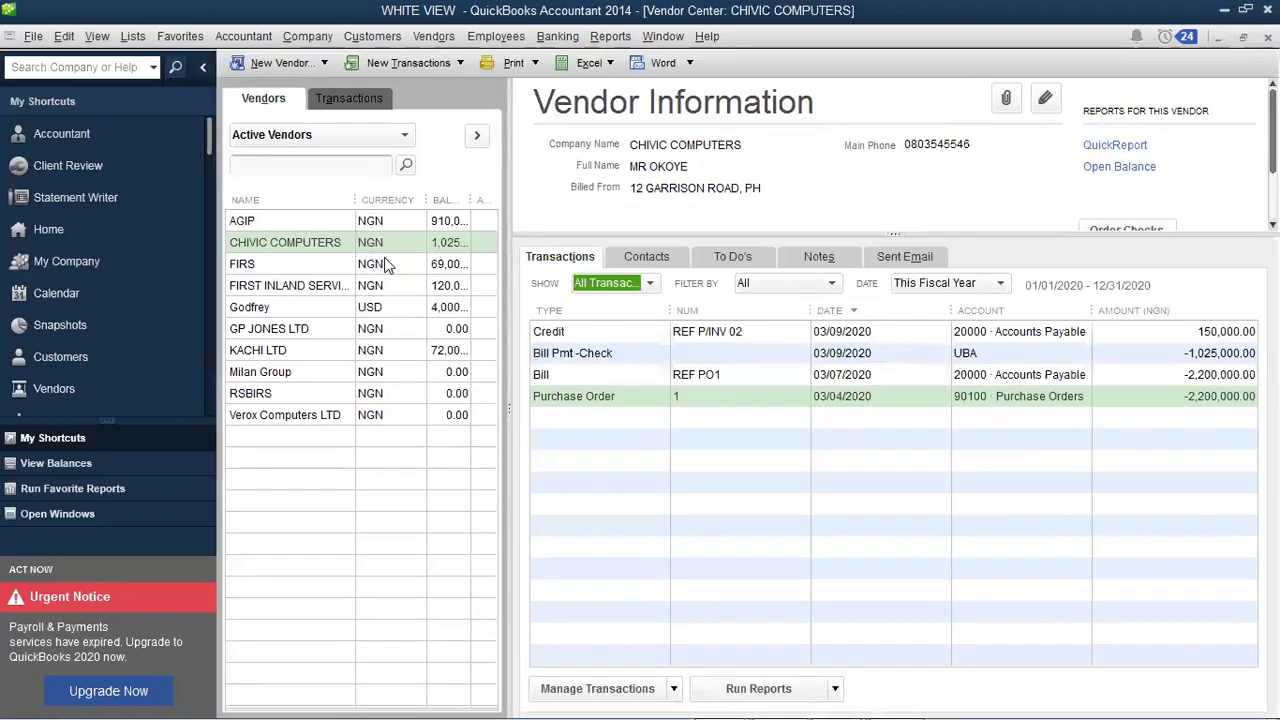
left_click_drag(428, 199, 409, 198)
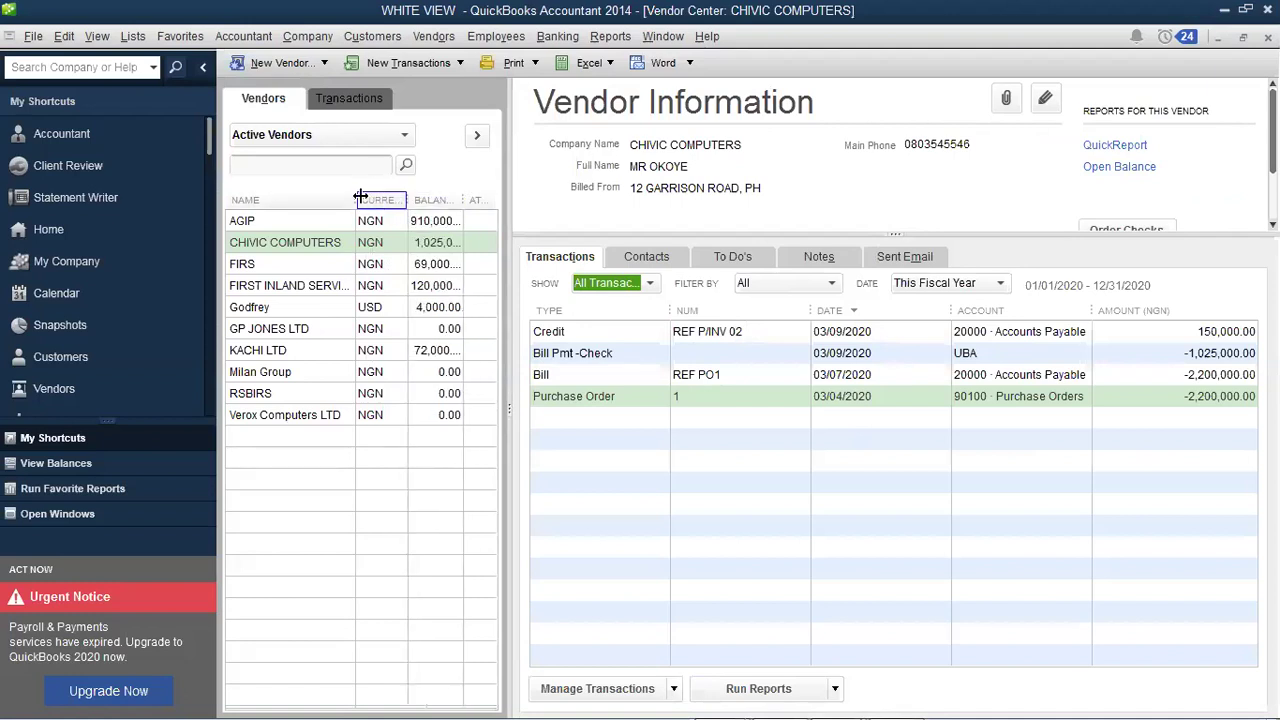
left_click_drag(458, 200, 452, 200)
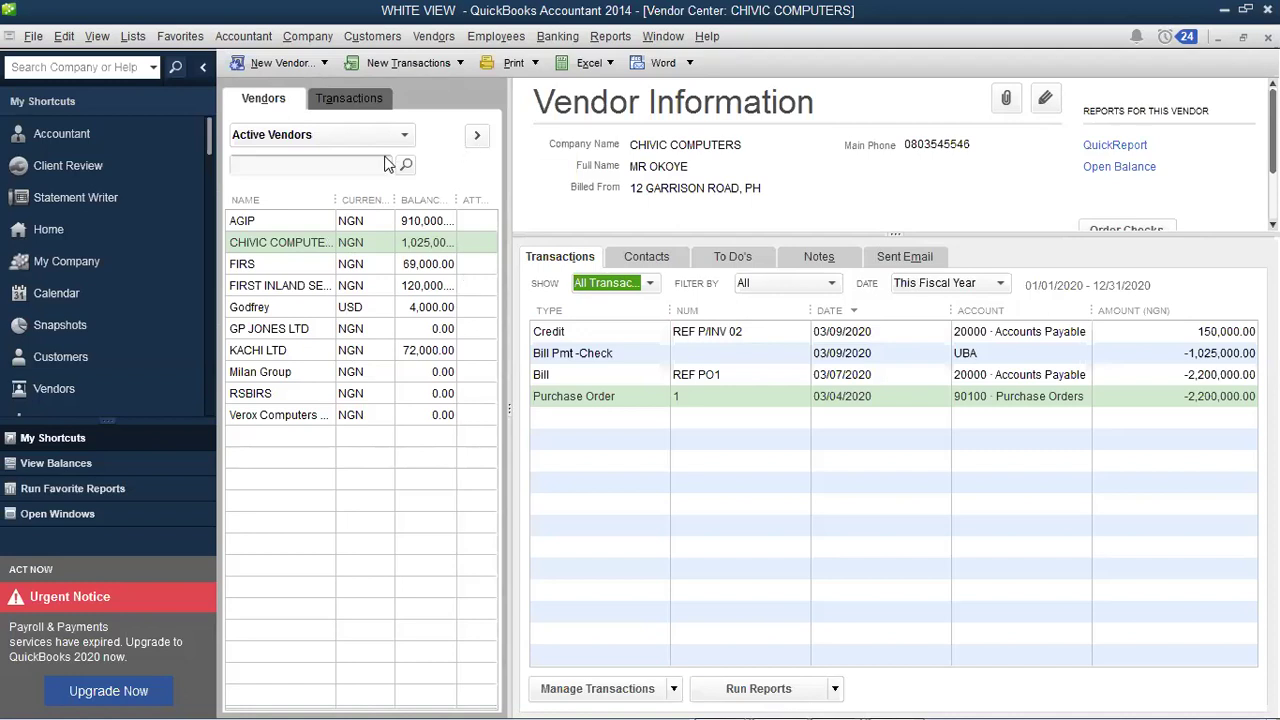
Step: Browse the Vendors and Employees menus without choosing any command
left_click(432, 40)
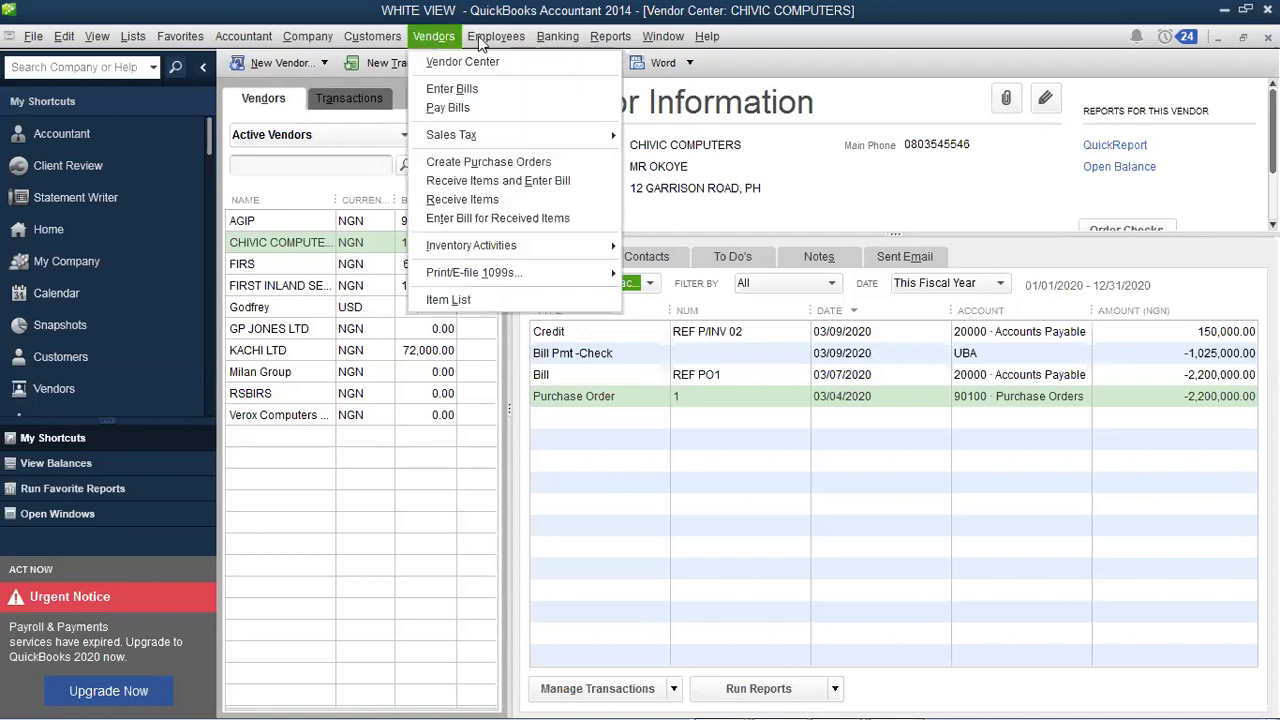
left_click(478, 40)
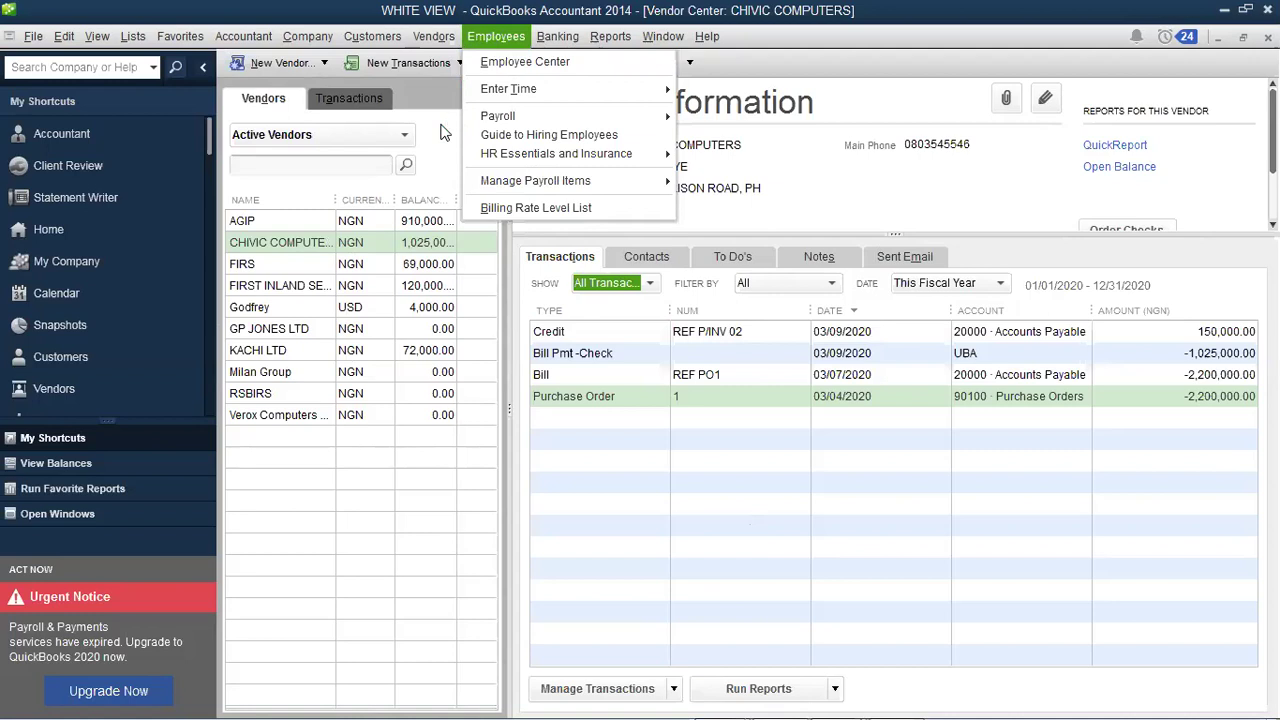
left_click(794, 547)
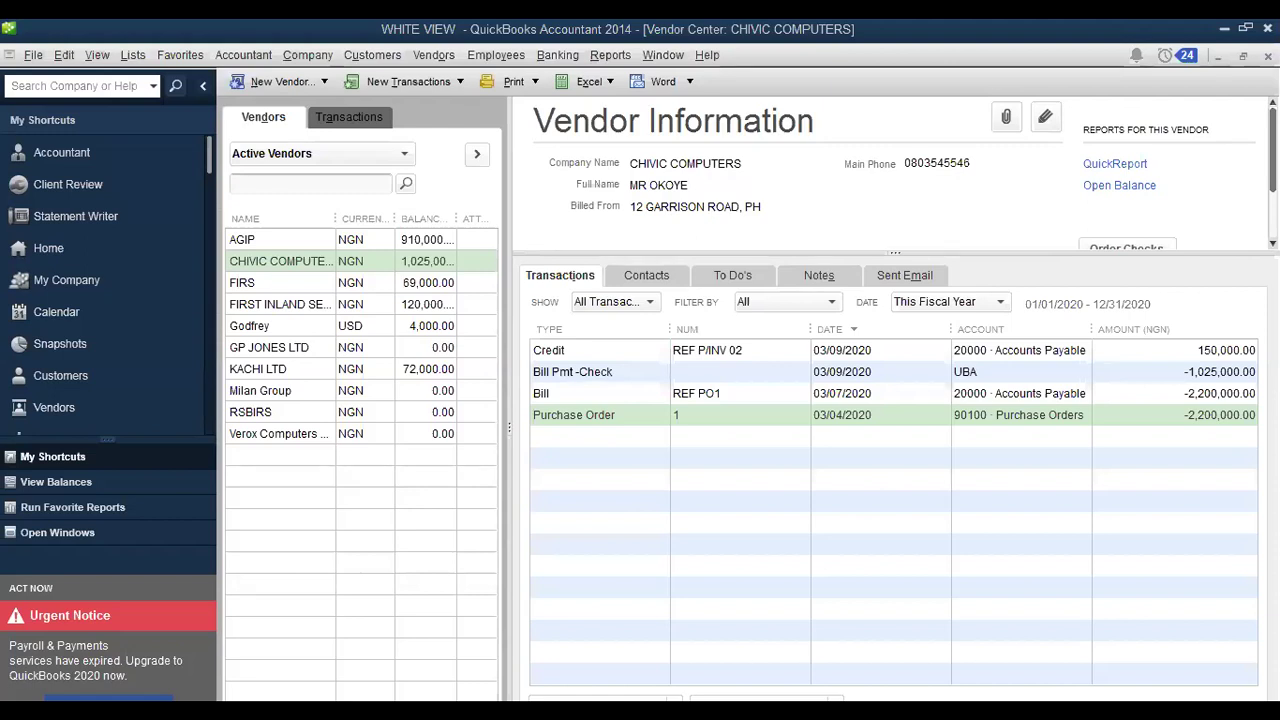
Step: In Word, type 'WRITE CHEQUES:' and its definition about paying for expenses incurred
key("alt+Tab")
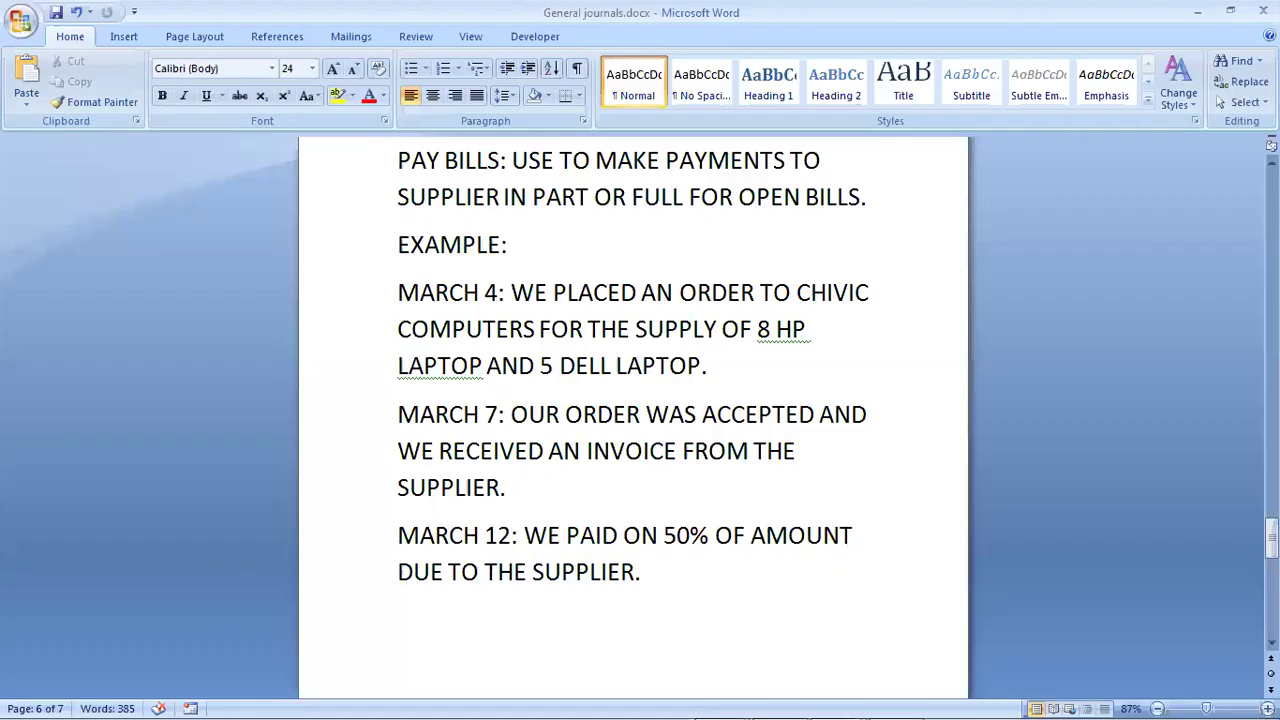
type("WRITE CHE")
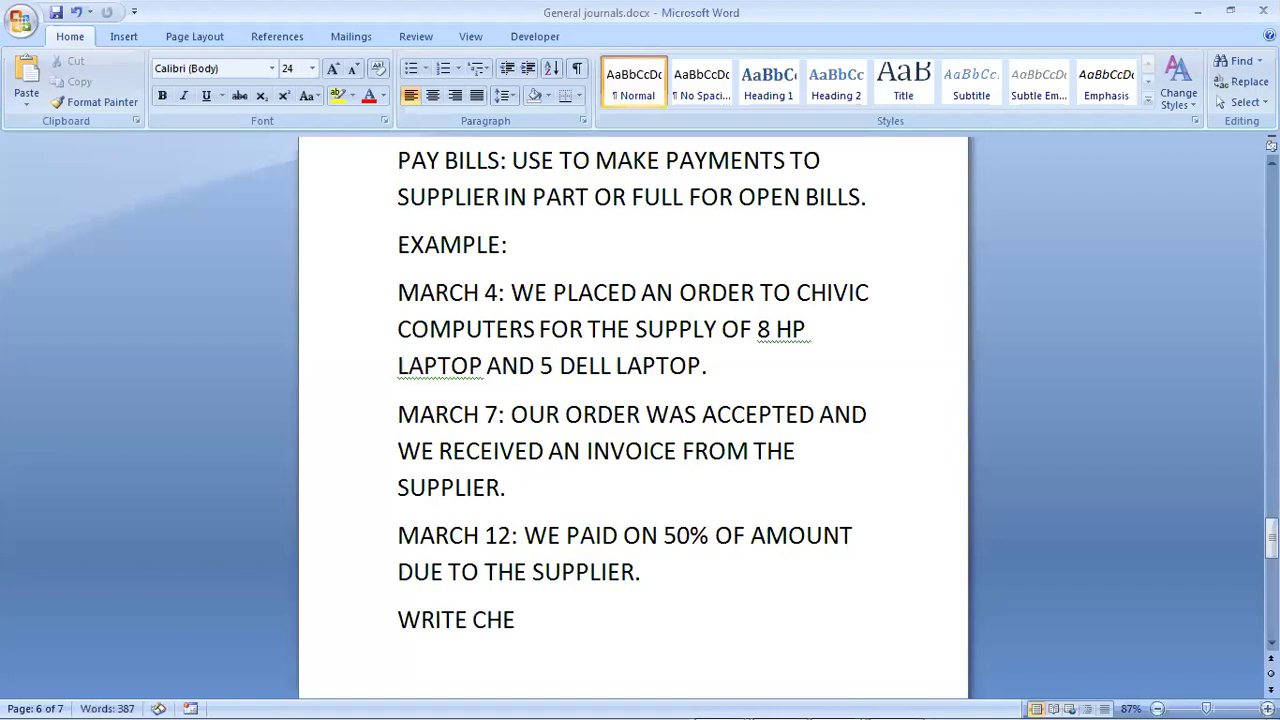
type("QUES")
type(":")
scroll(633, 420, "down", 1)
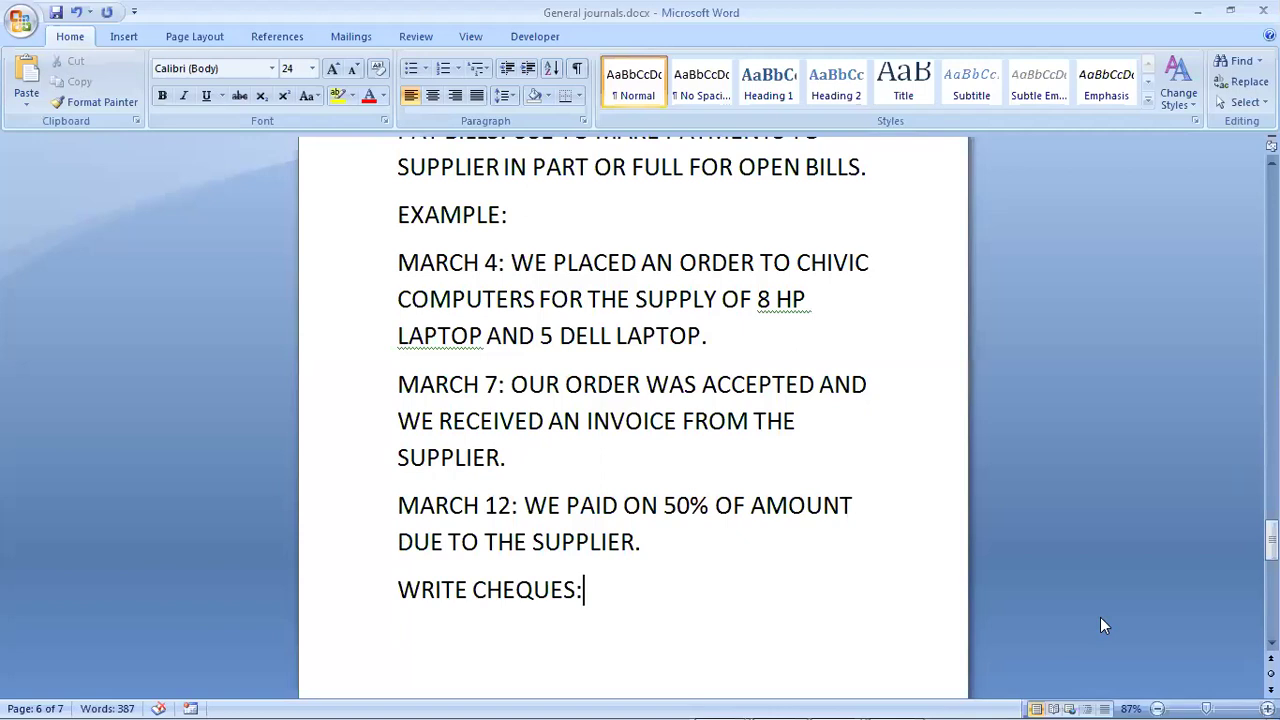
type("THE")
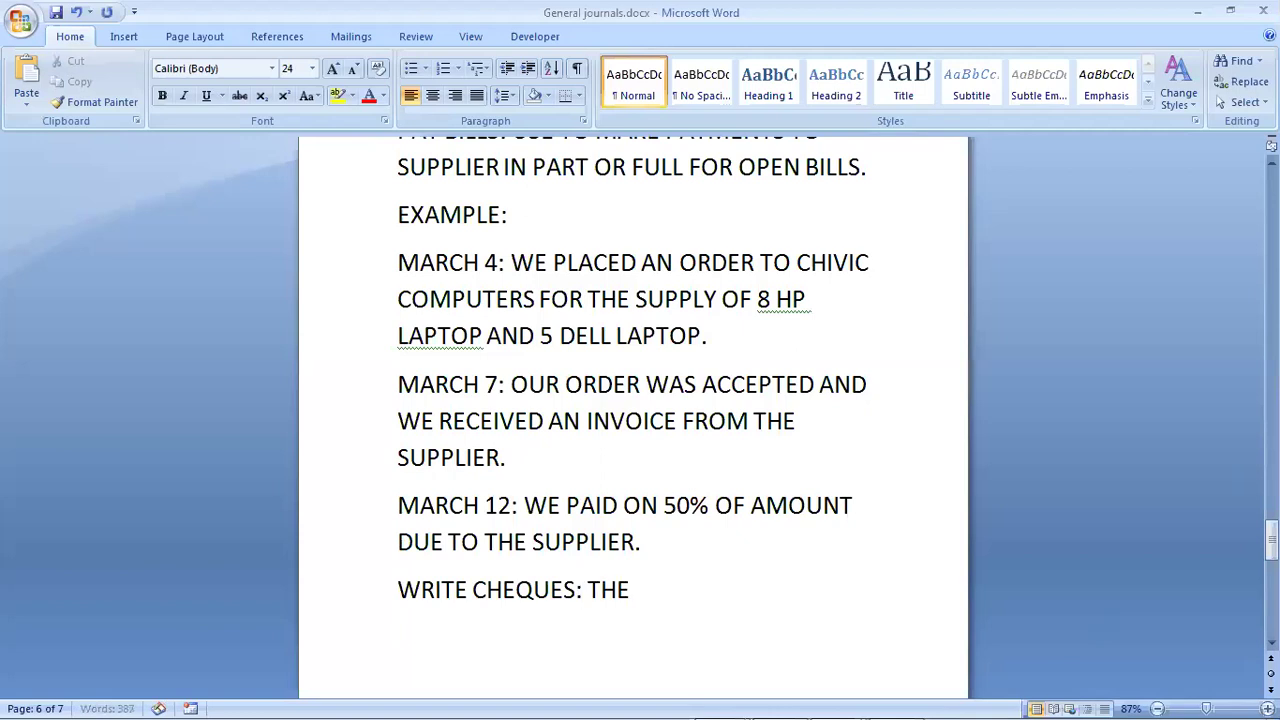
type(" WRITE ")
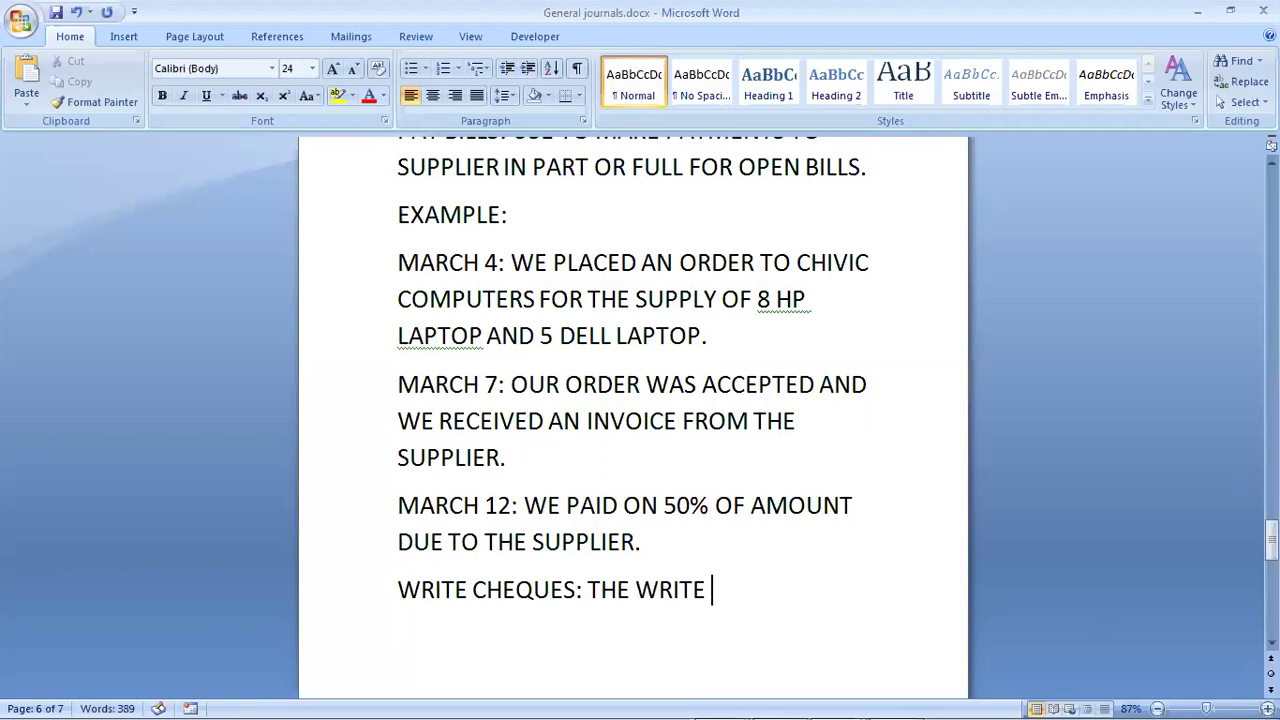
type("CHEQUES ")
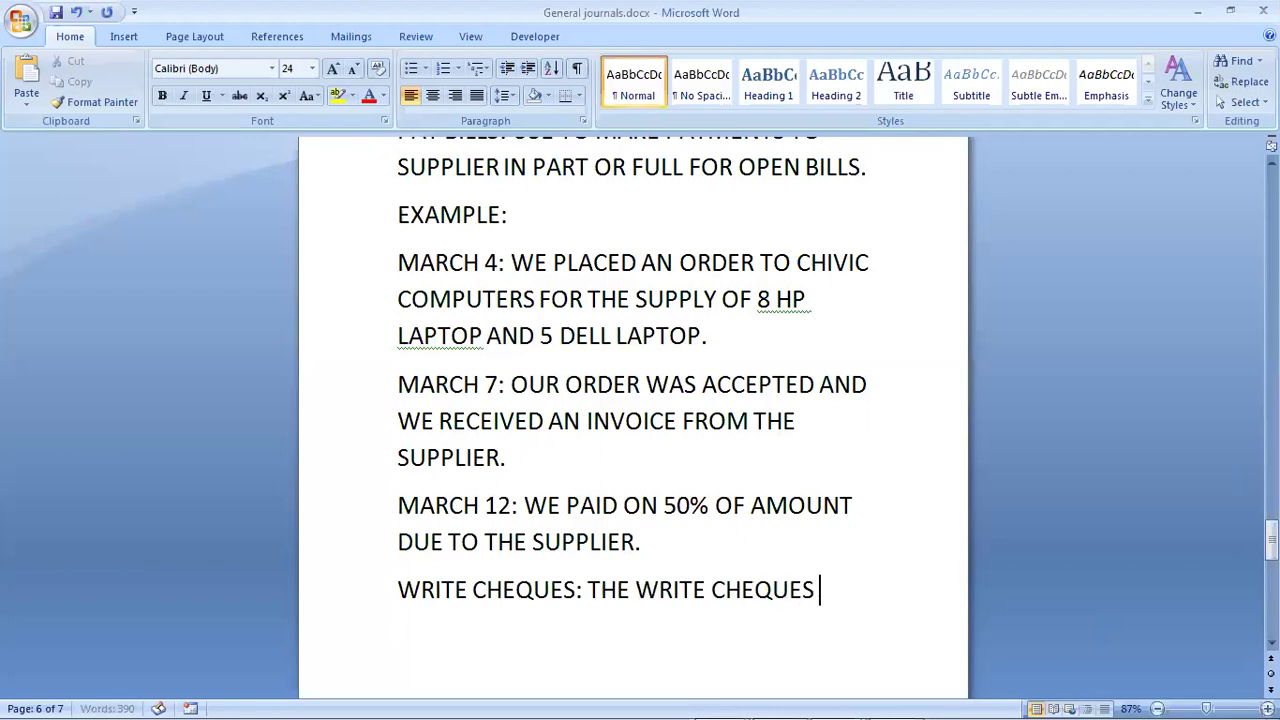
type("IS USED TO MA")
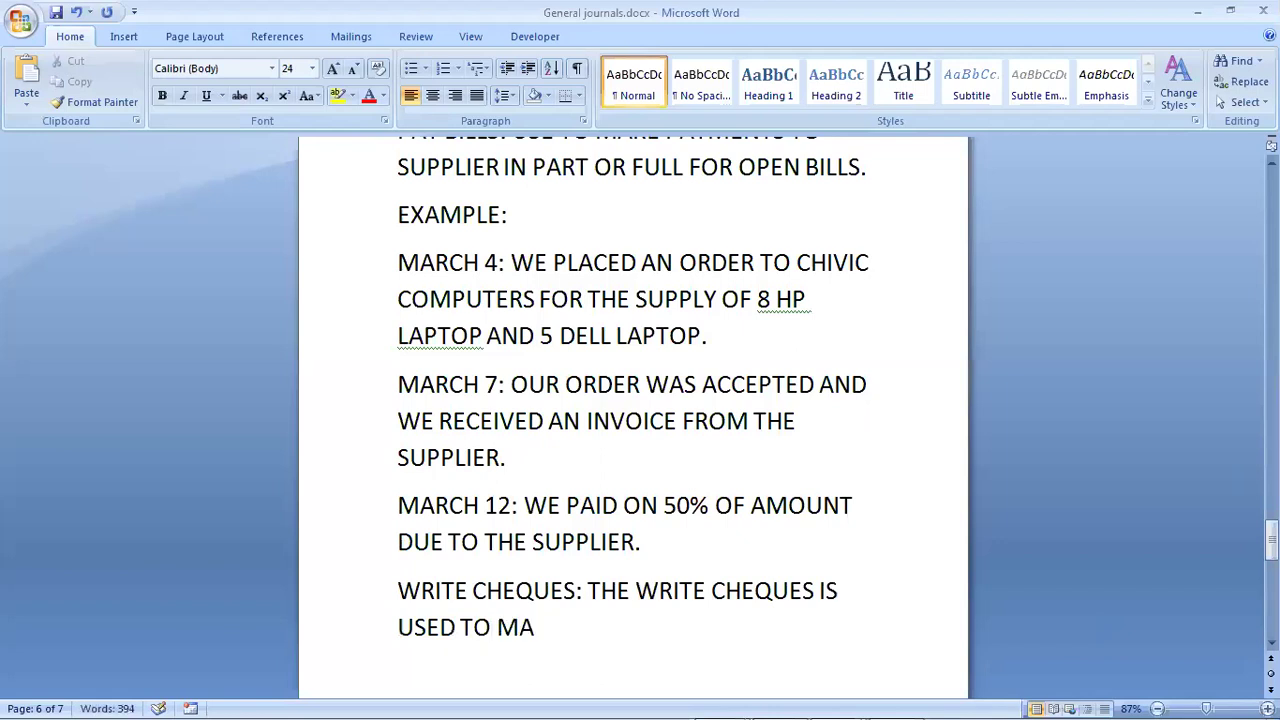
type("KE PAYMEN")
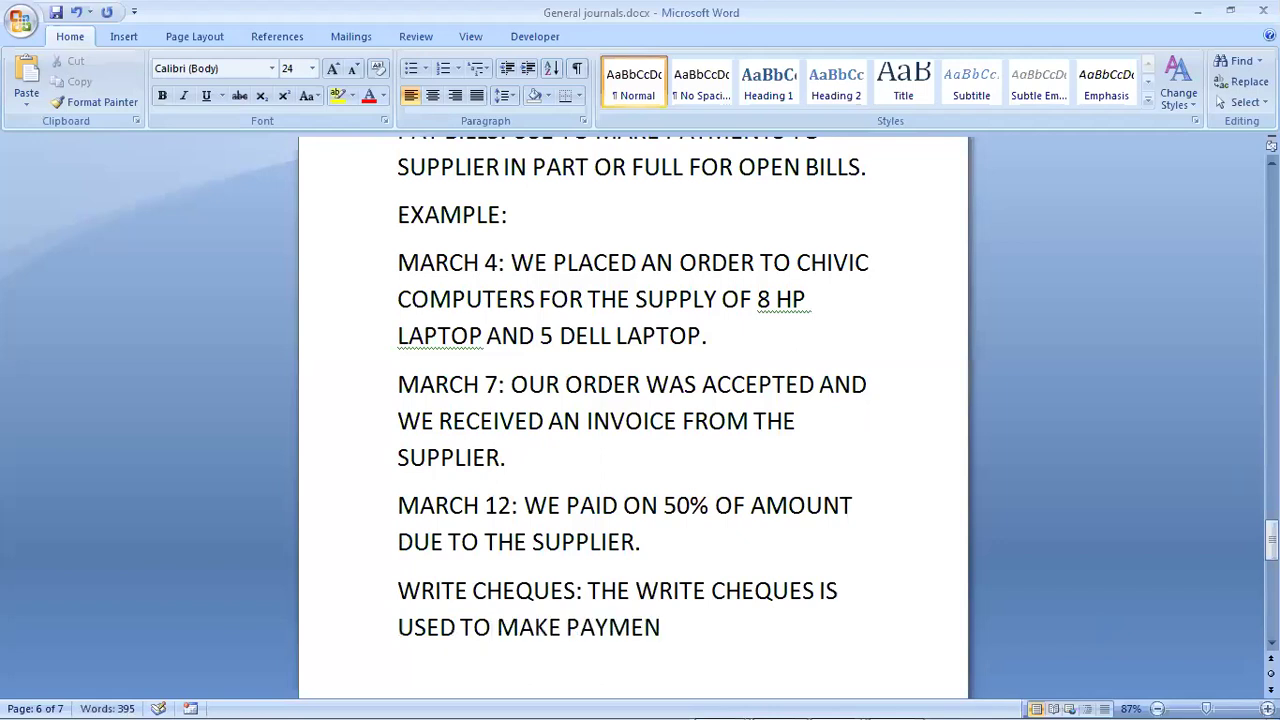
type("TS FOR EXPENSES")
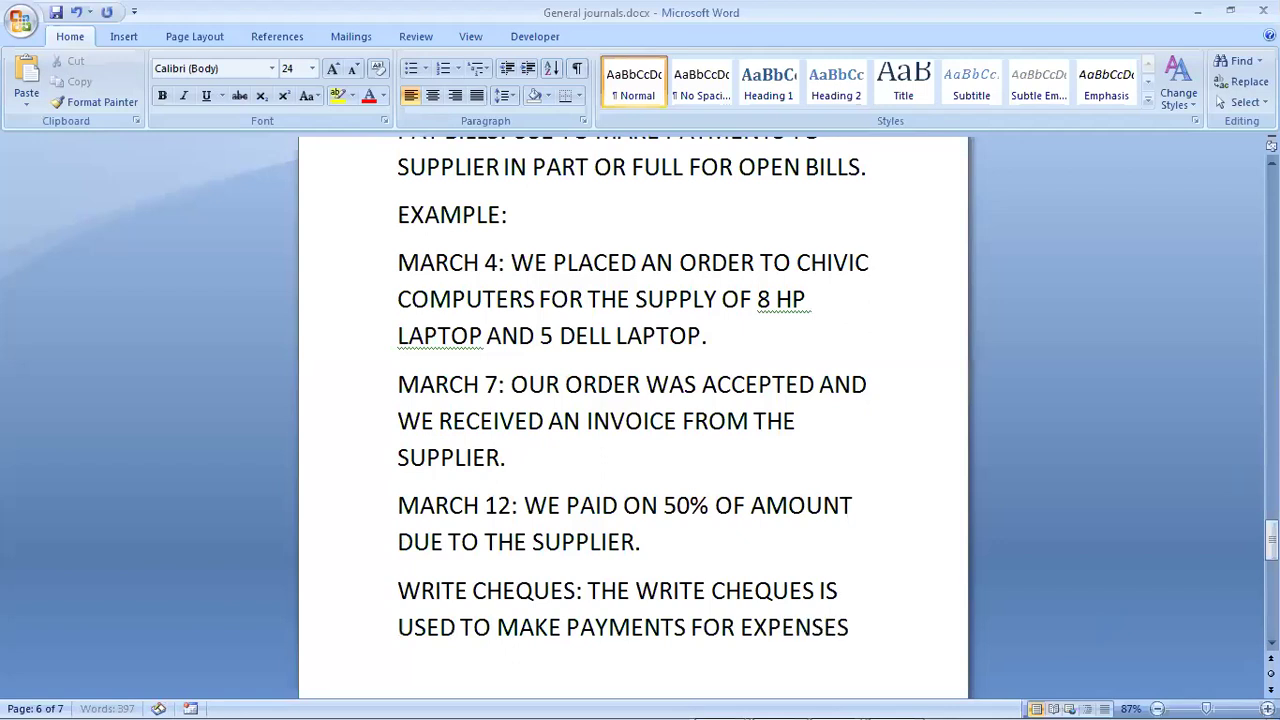
type(" INCUR")
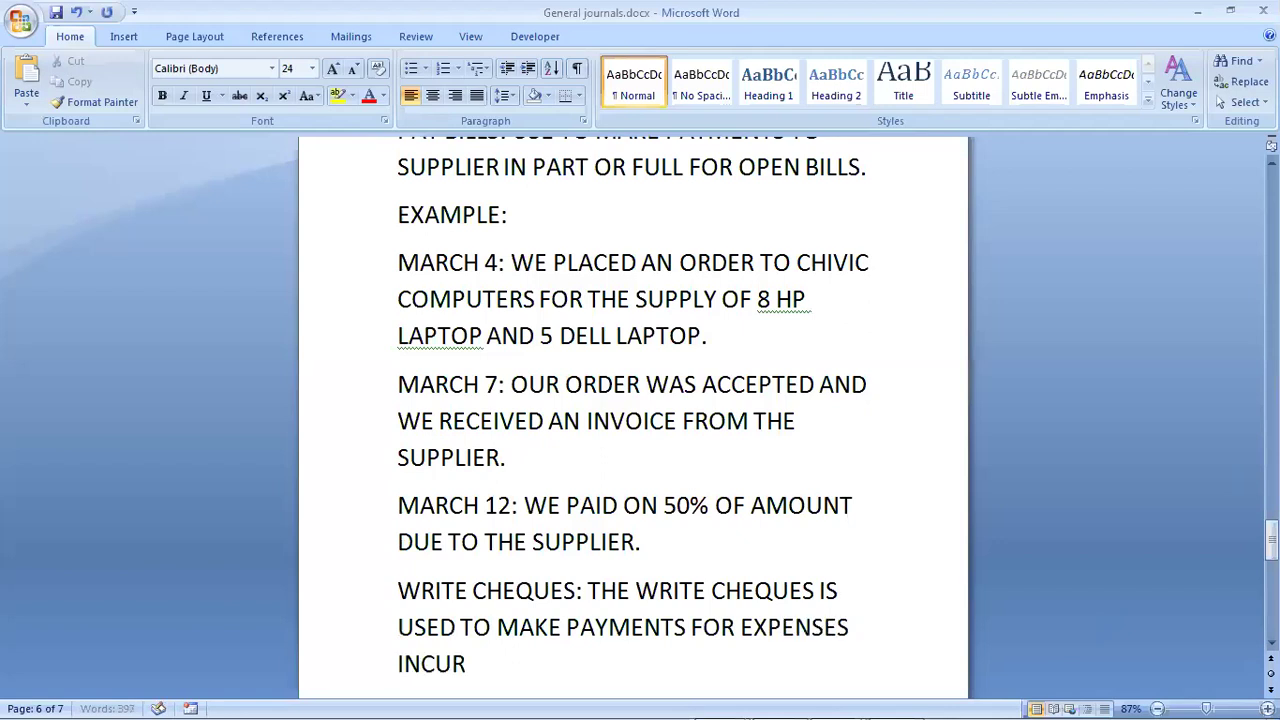
type("RED")
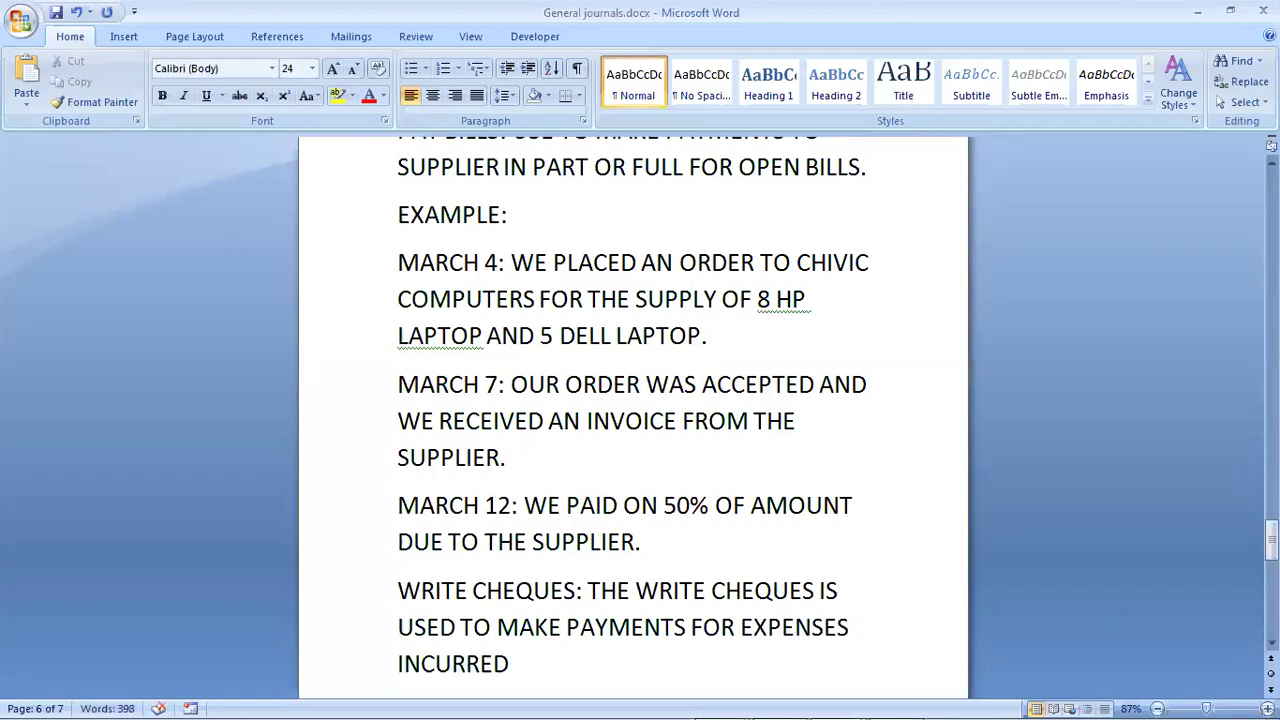
type(".")
Step: Insert the word BUSINESS before EXPENSES in the definition
left_click(752, 627)
key("Left")
type("BUSI")
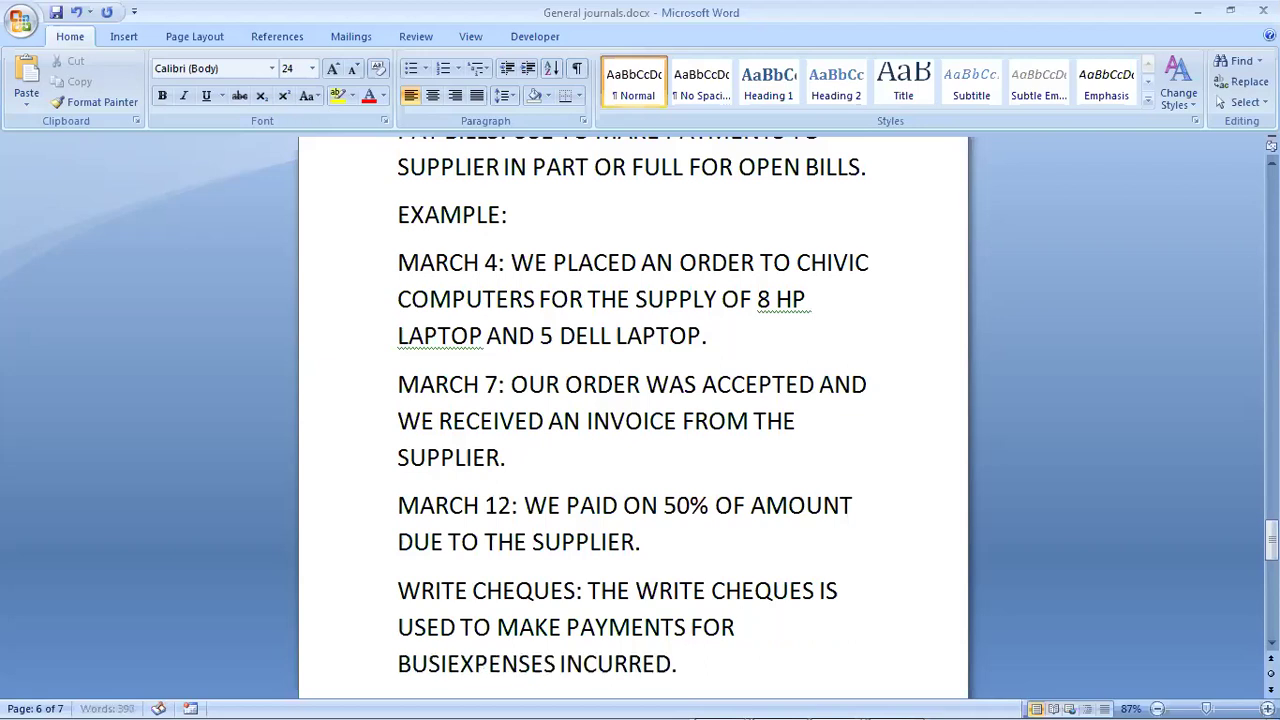
type("NESS")
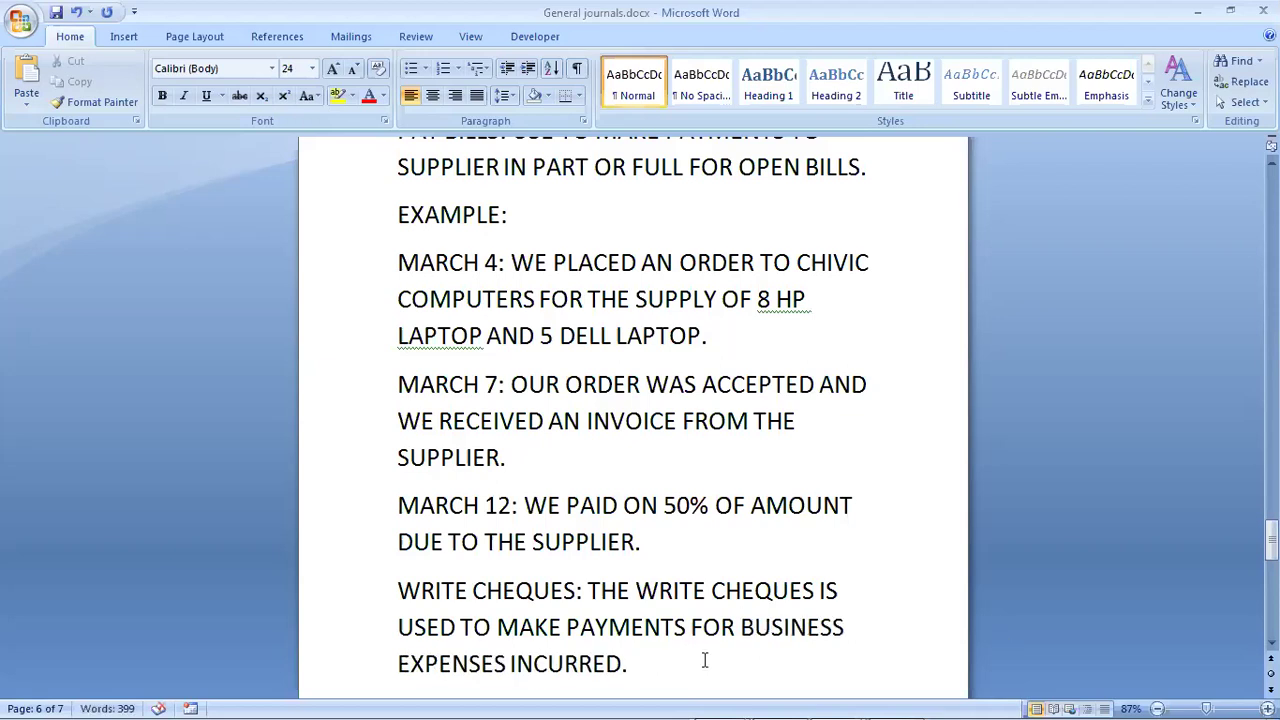
Step: Move the Write Cheques definition onto a new page and highlight its label in yellow
left_click(669, 680)
key("Return")
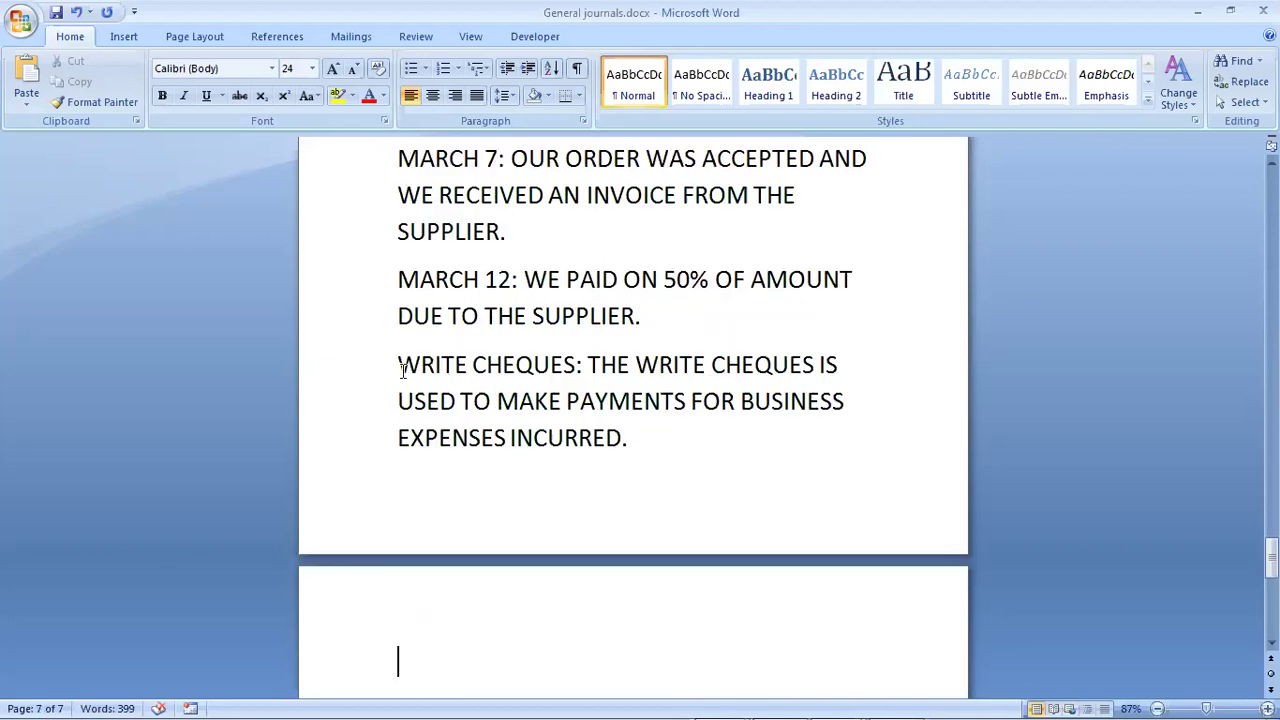
left_click(401, 370)
key("ctrl+Return")
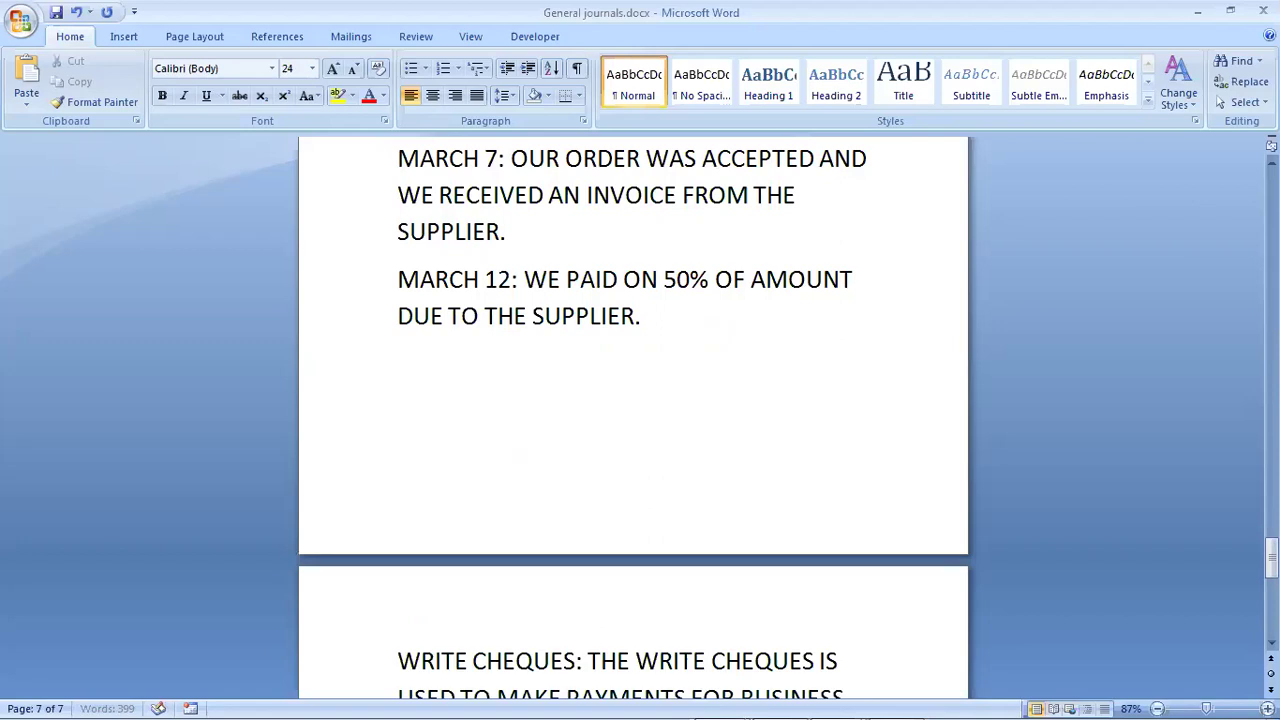
left_click_drag(574, 661, 584, 661)
left_click(338, 97)
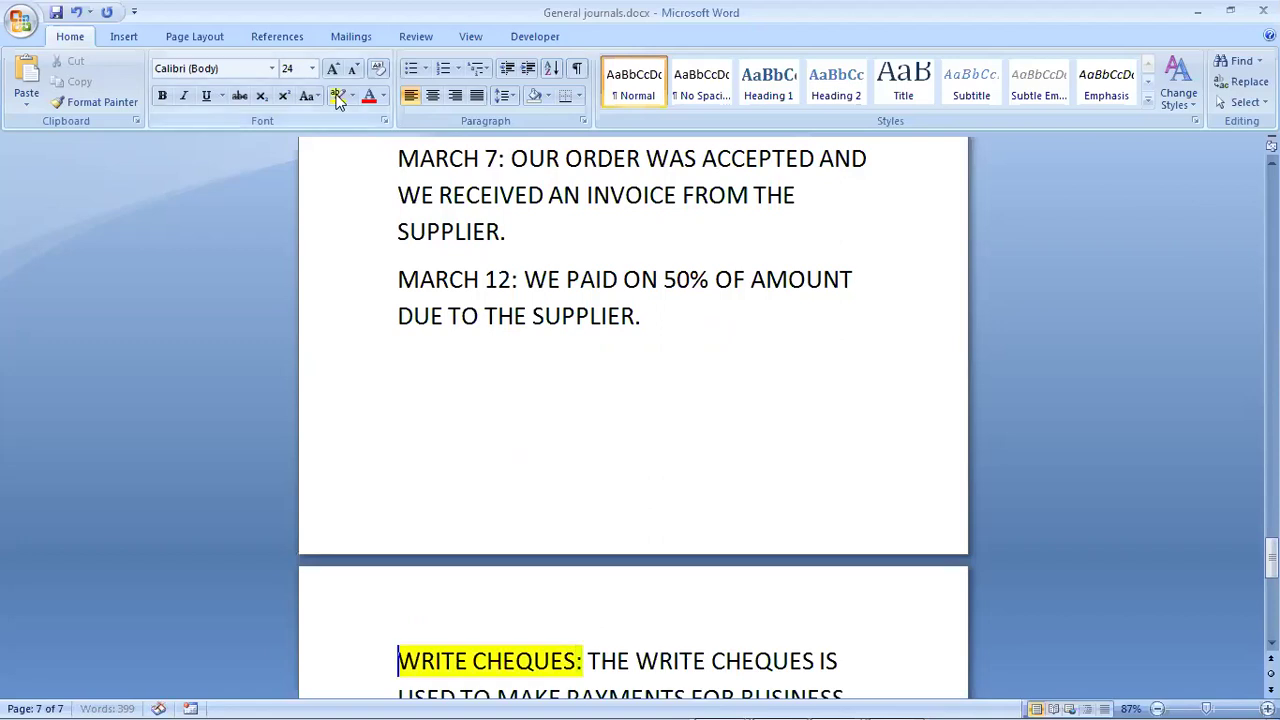
Step: Add an EXAMPLES heading with March 3 rent N400,000.00 and March 7 vehicle repairs N20,000.00
scroll(633, 420, "down", 1)
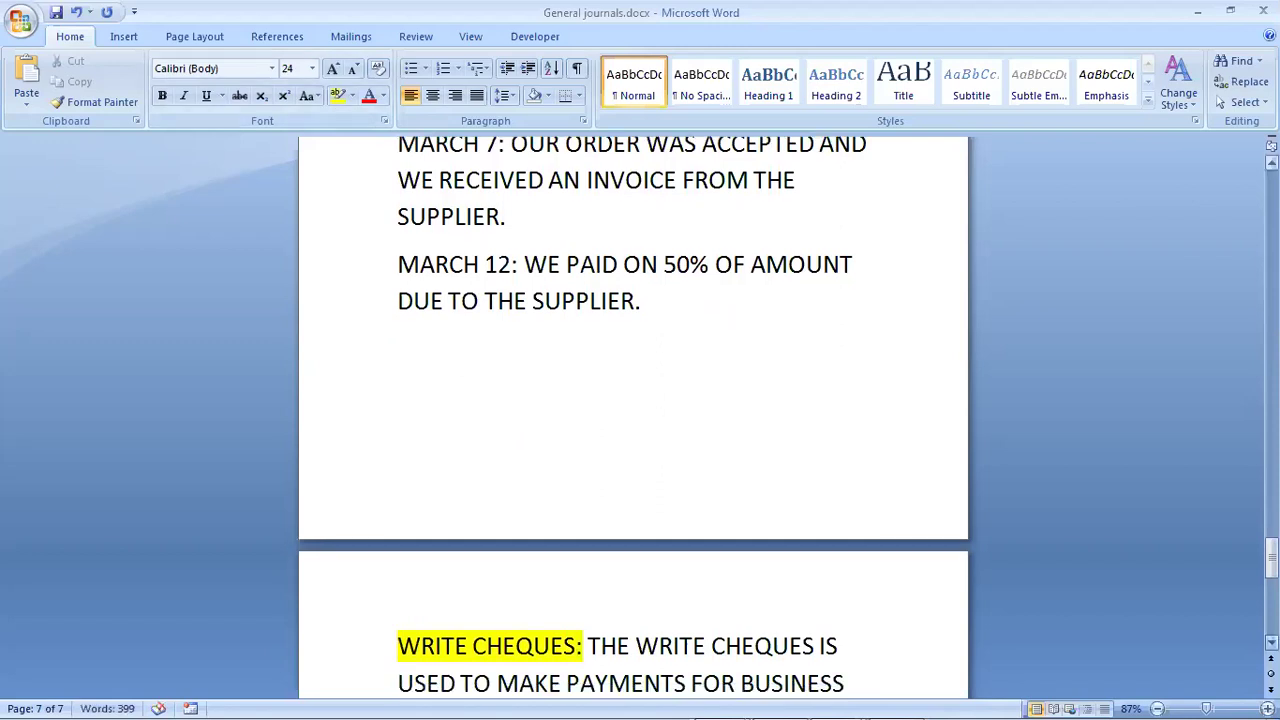
scroll(633, 420, "down", 2)
scroll(768, 482, "down", 1)
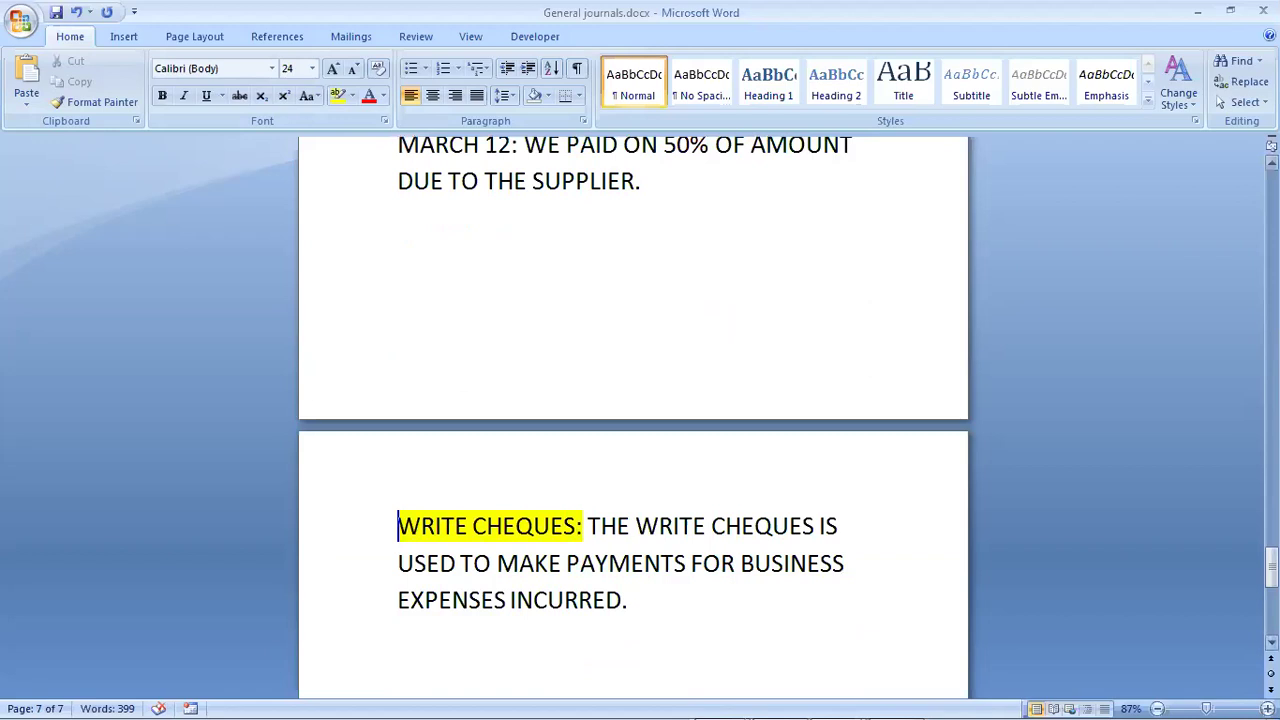
type("EX")
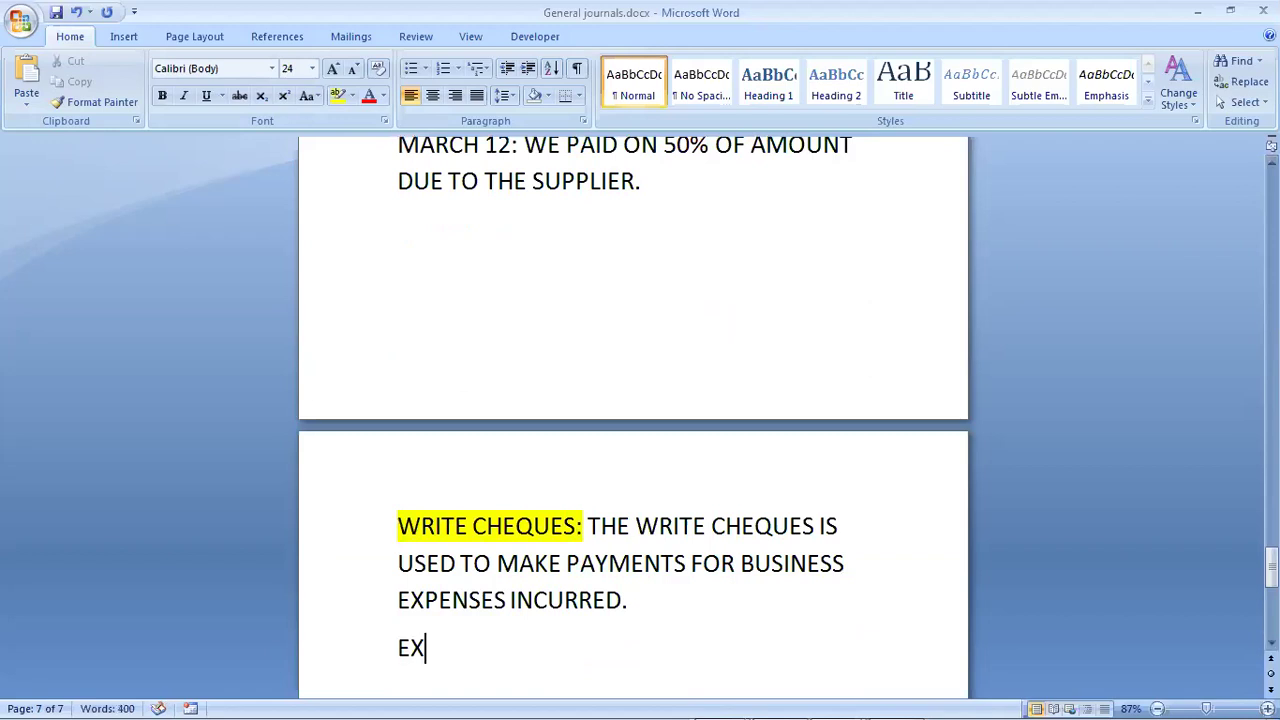
type("AMPL")
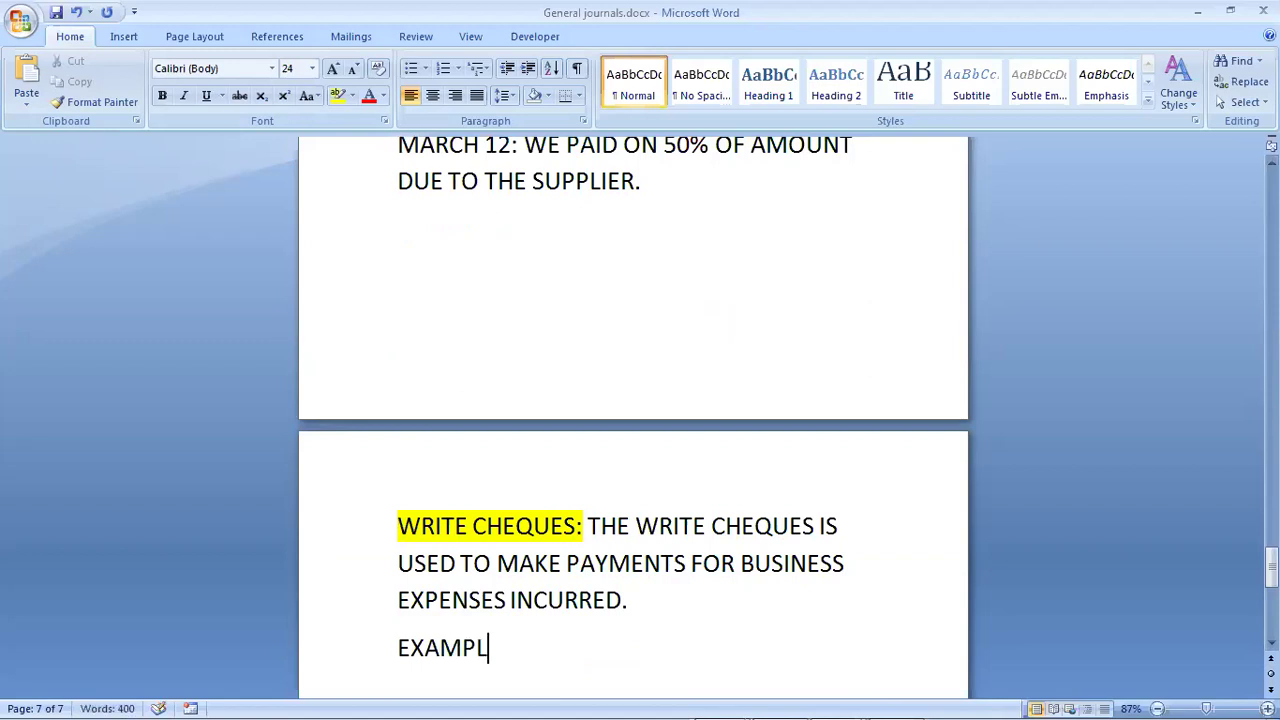
type("ES:")
key("Return")
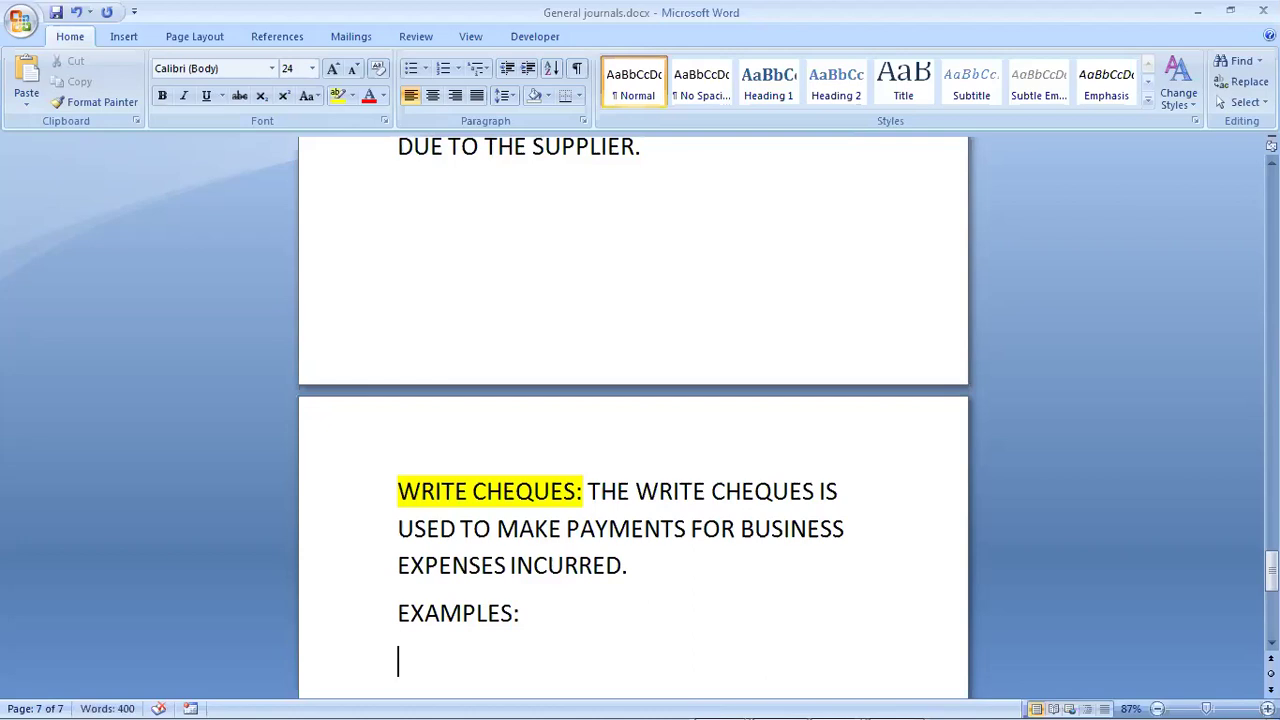
type("MARCH")
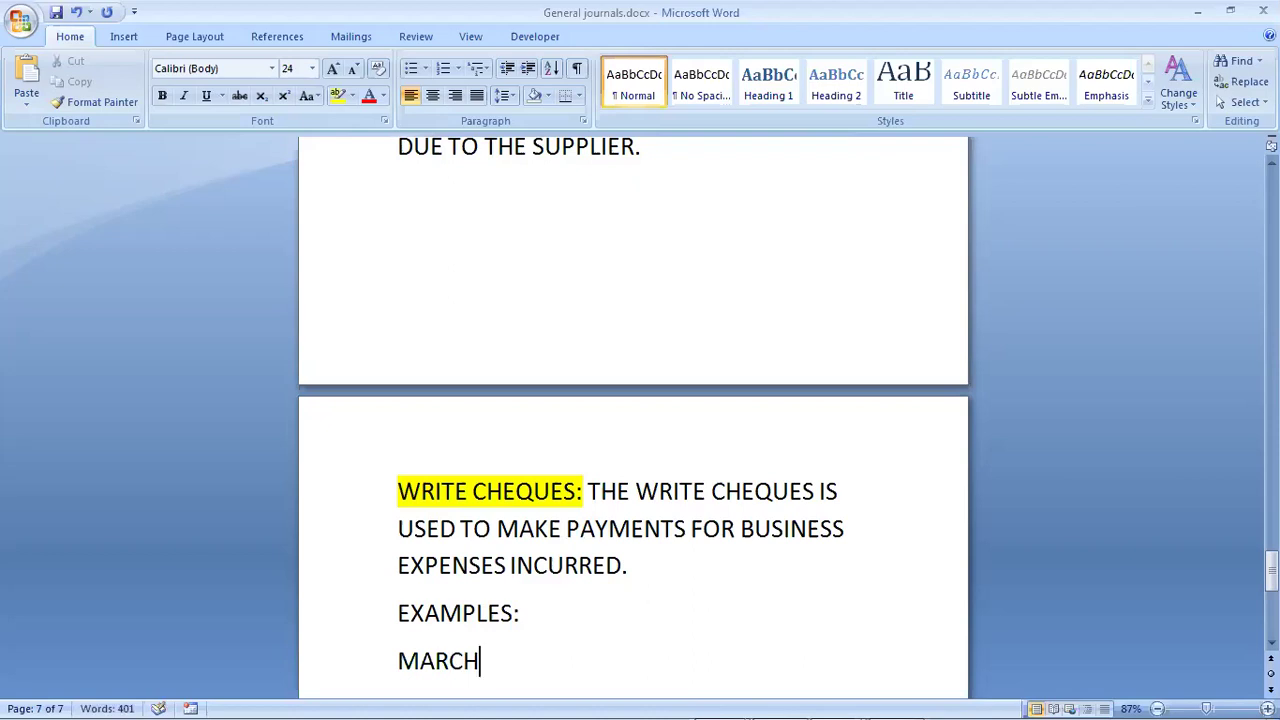
type(" 3: PAID")
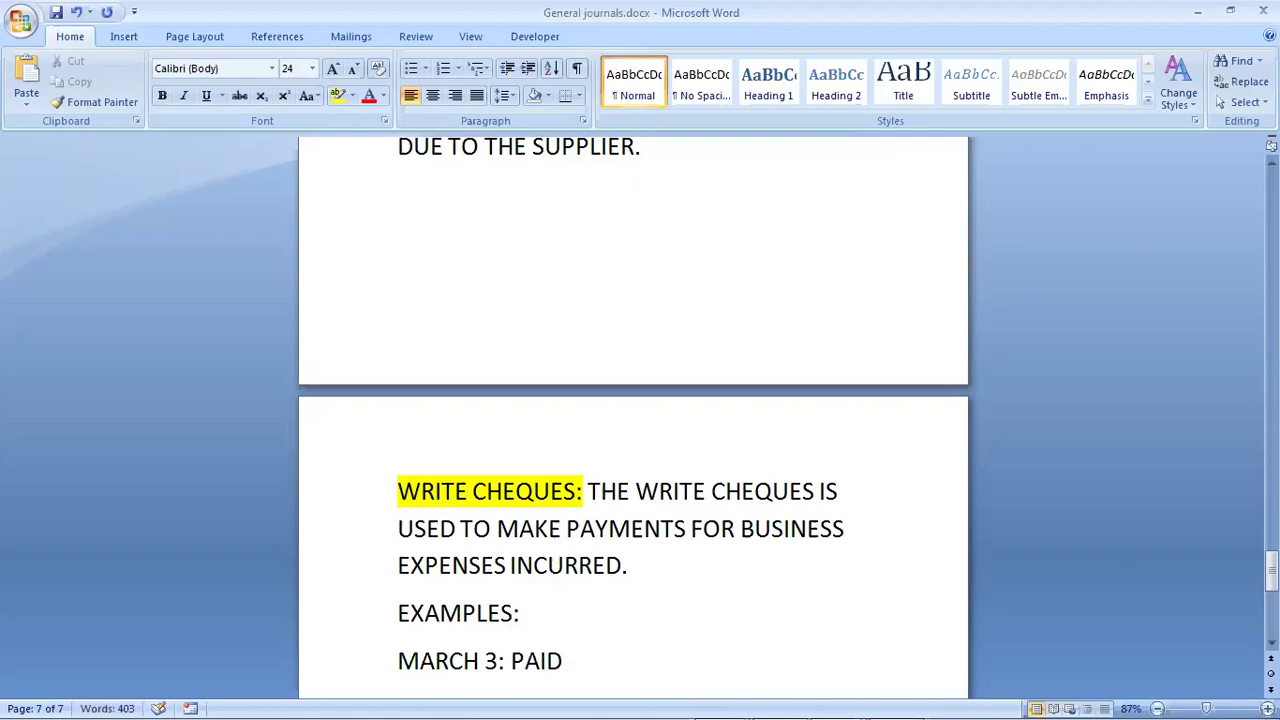
type(" RENT")
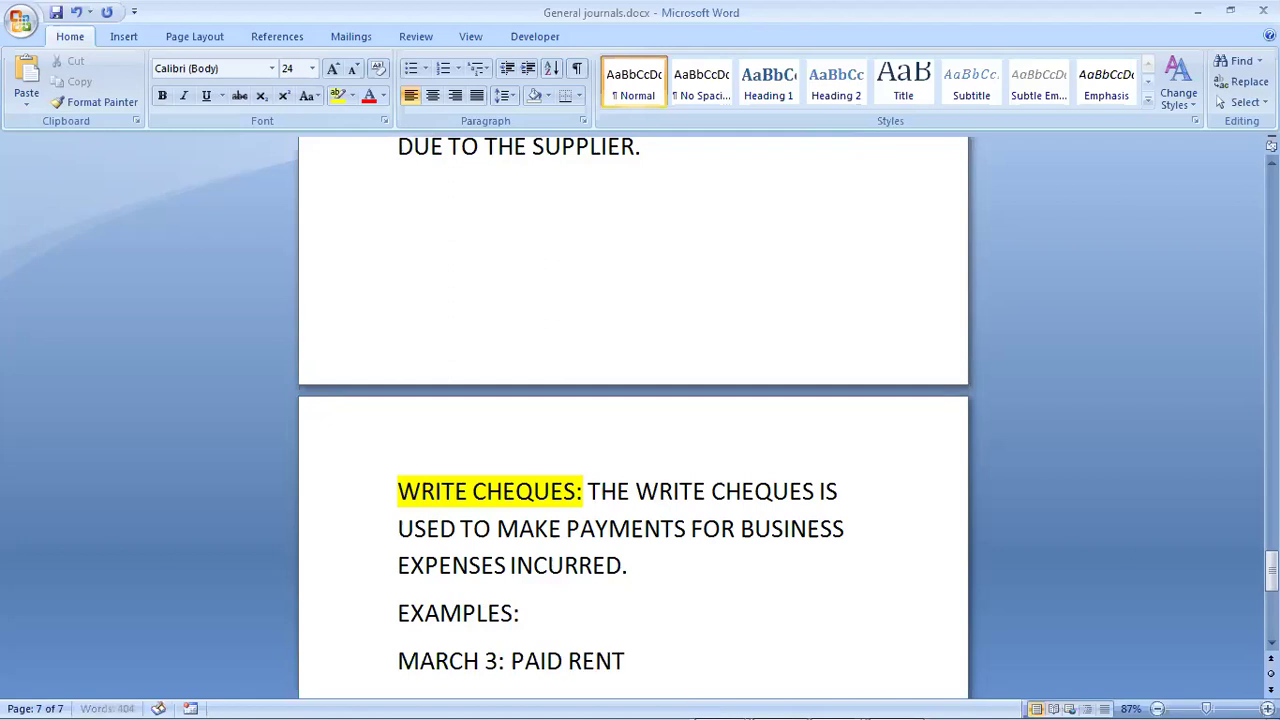
type(" TO LANDLORD")
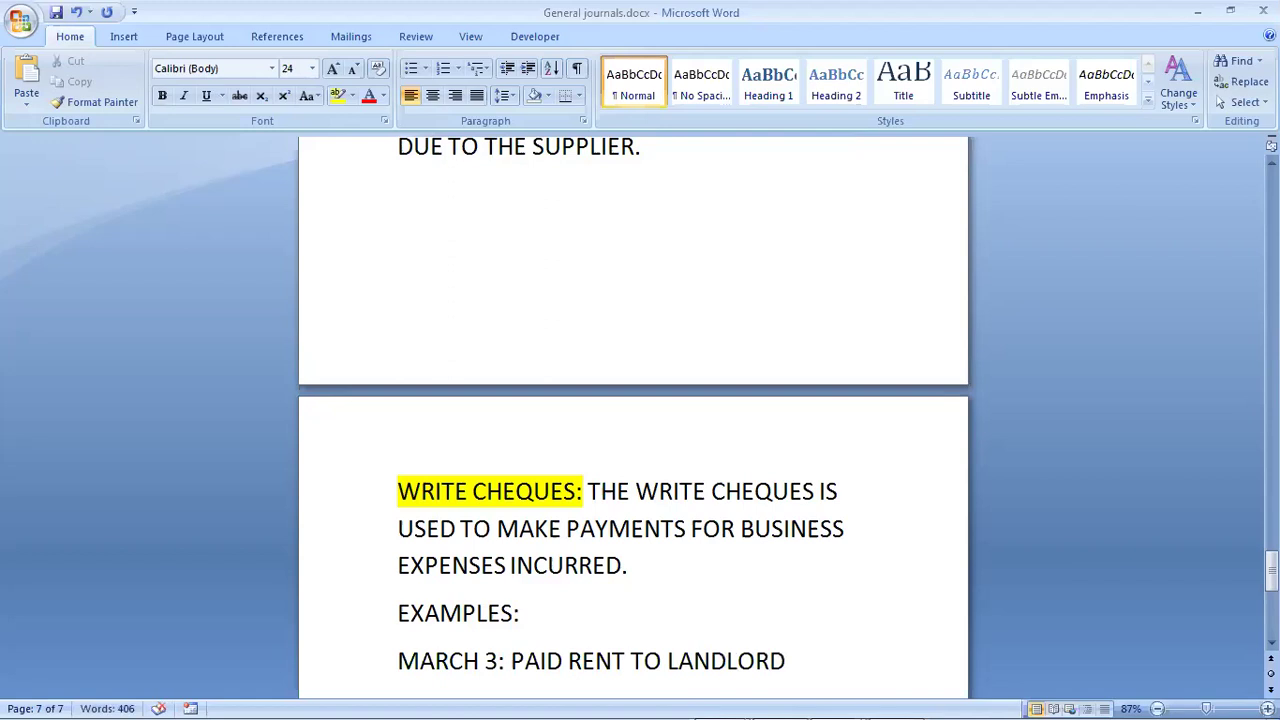
type(" BY CHEQUES")
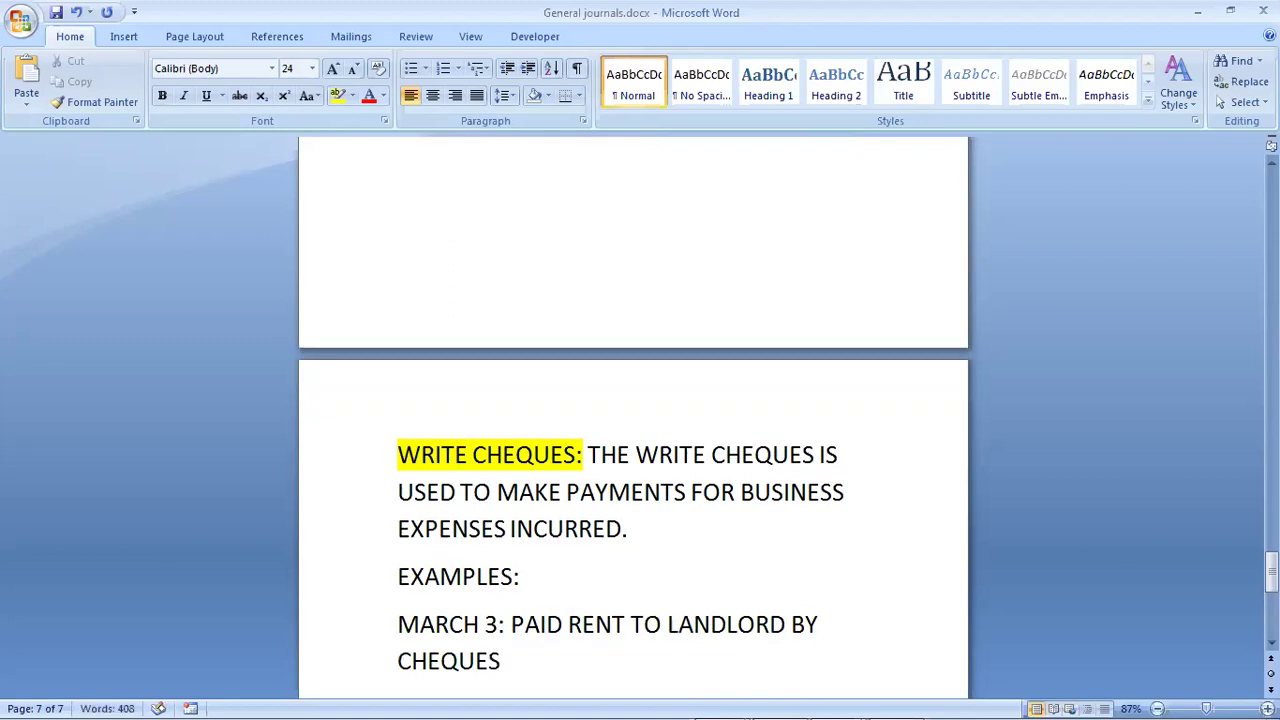
type(" N400,00")
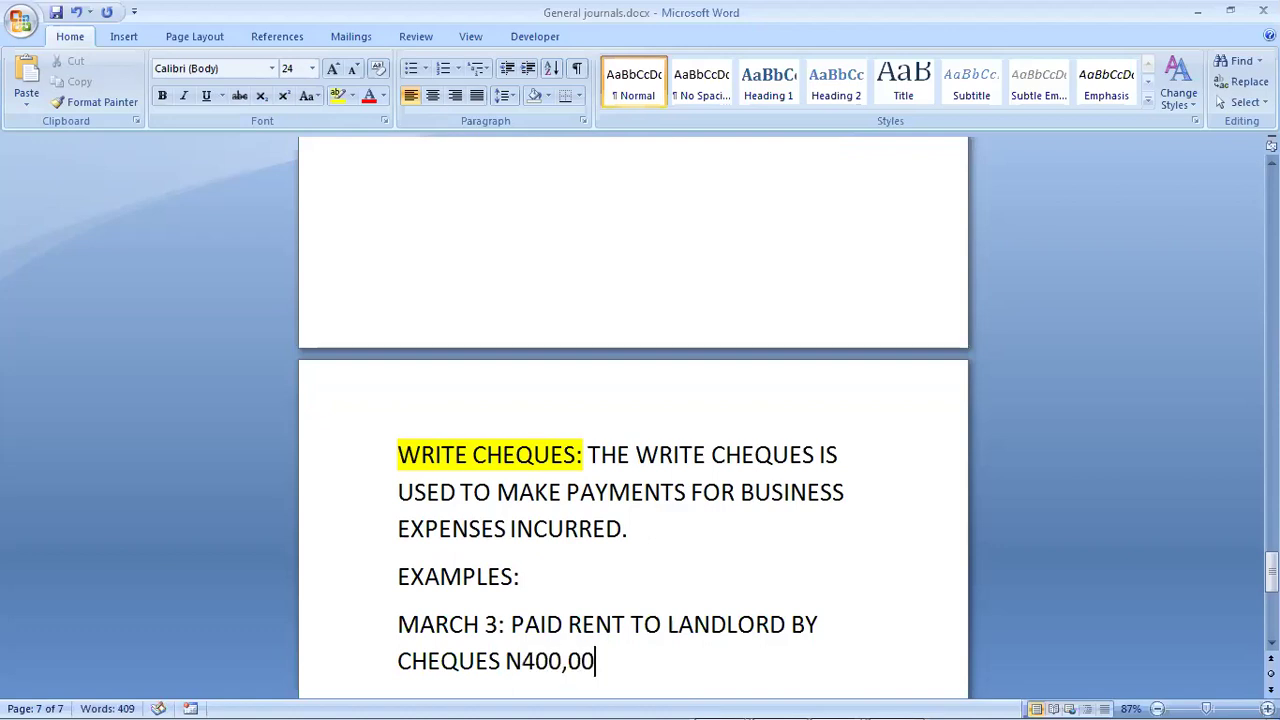
type(".")
key("BackSpace")
type("0.00")
key("Return")
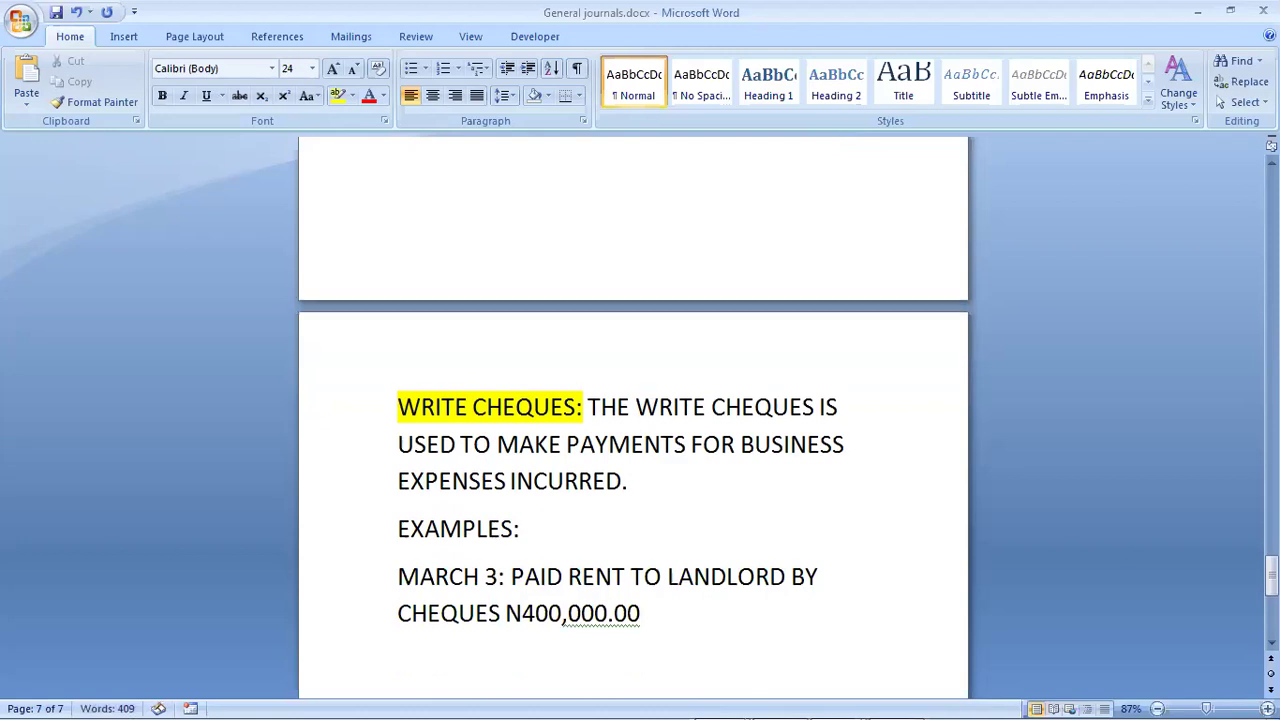
type("MARCH")
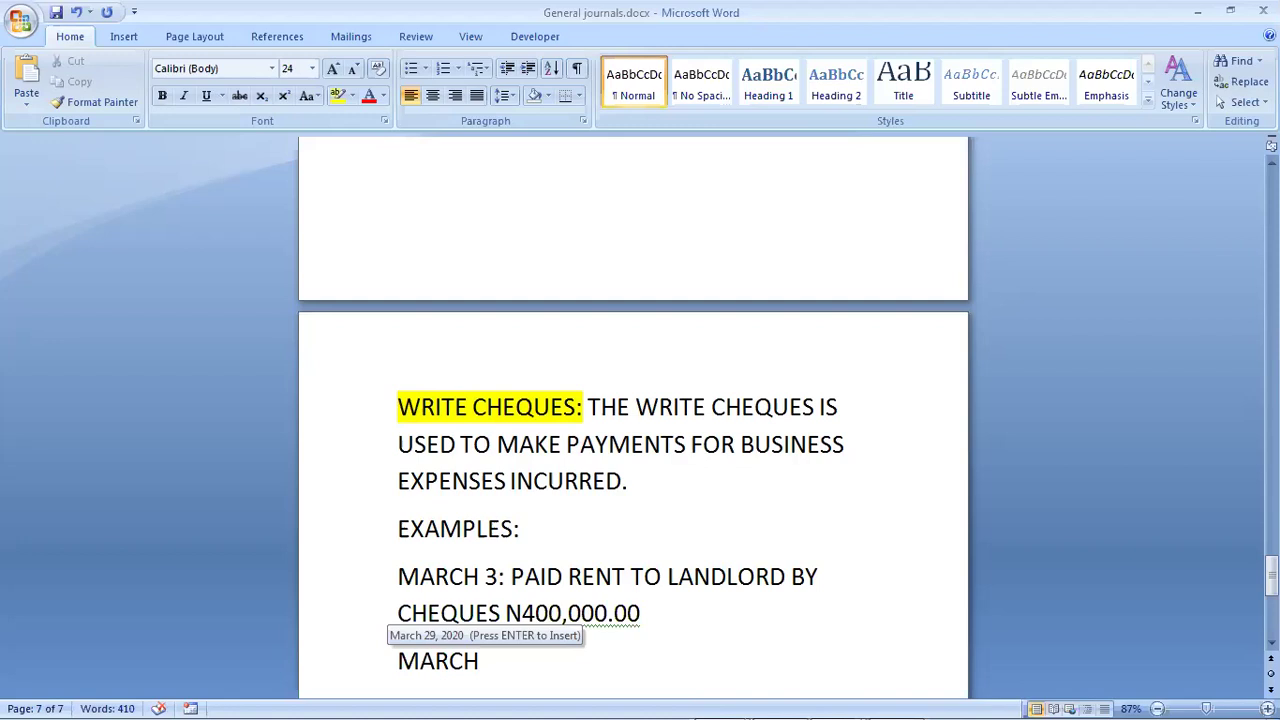
type(" 7:")
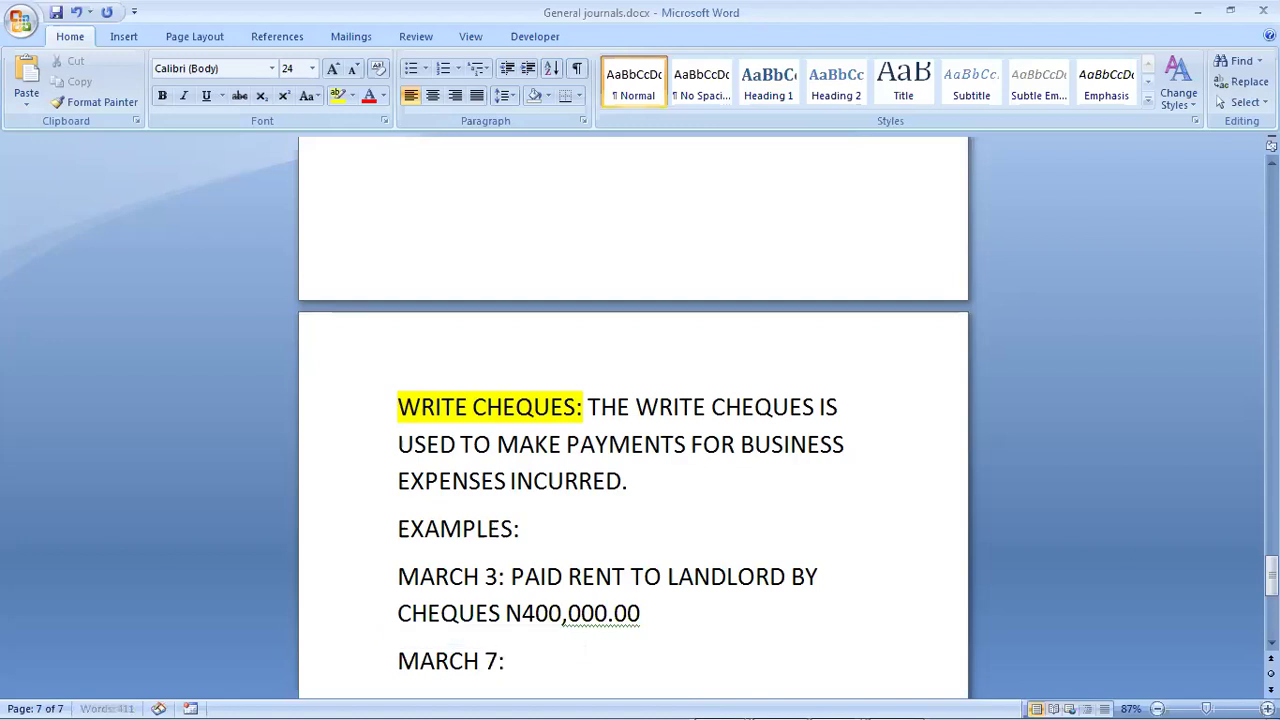
type(" PAID FOR REP")
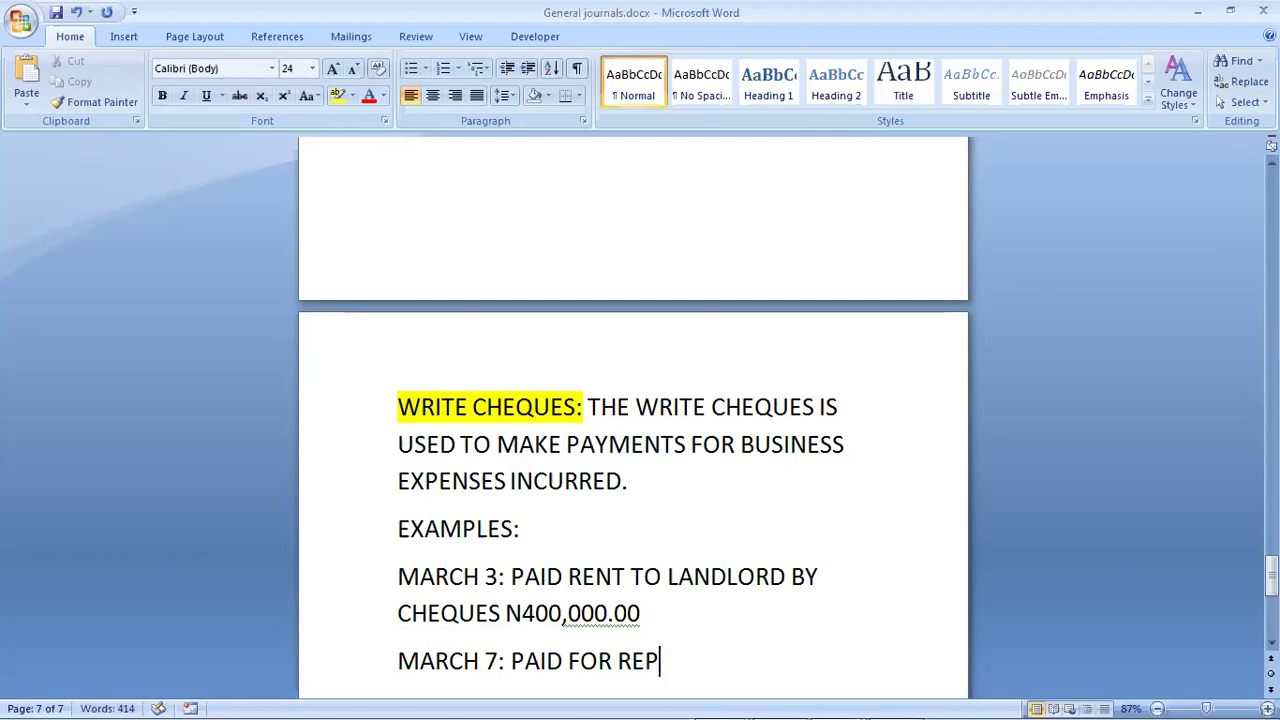
type("AIRS & MAINT")
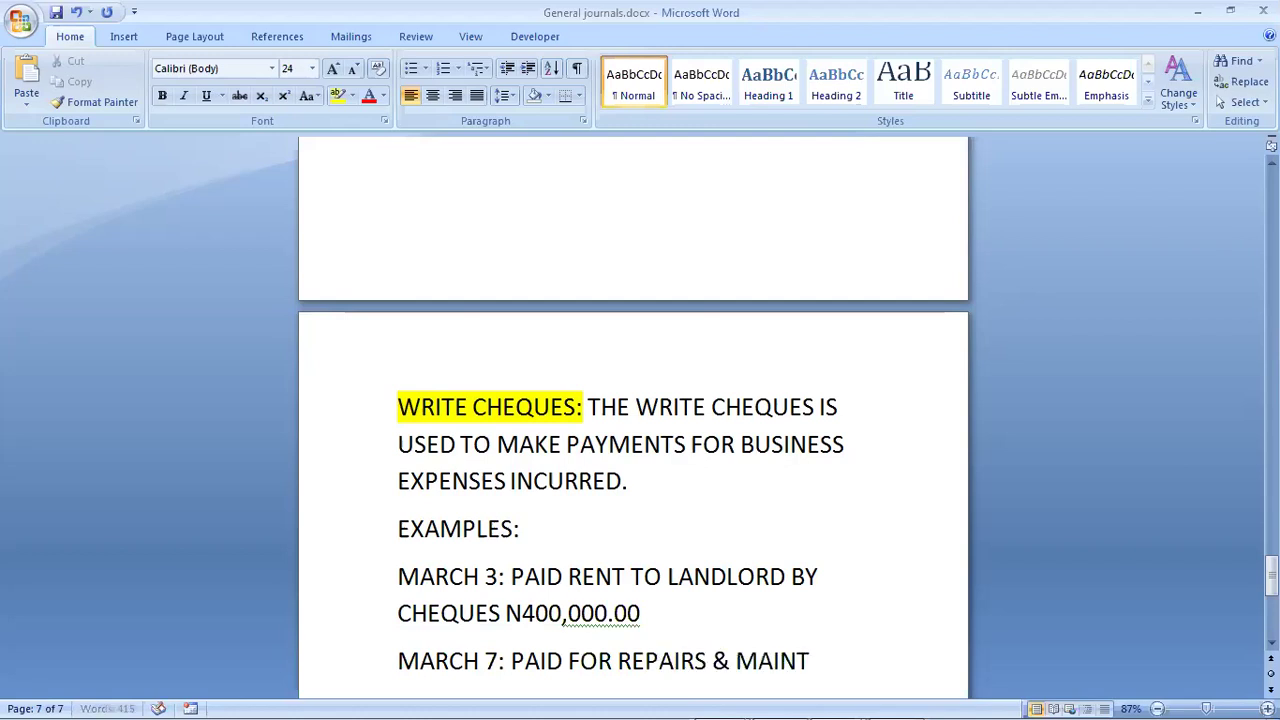
type("ENA")
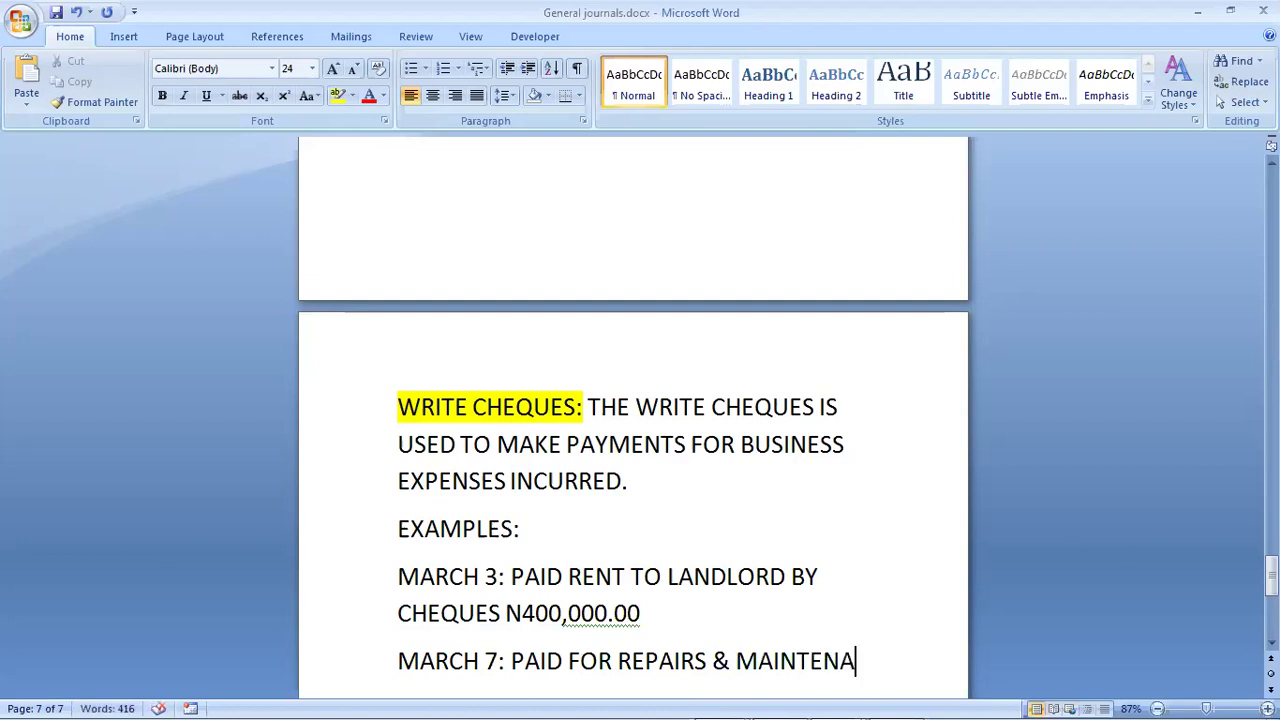
type("NCE")
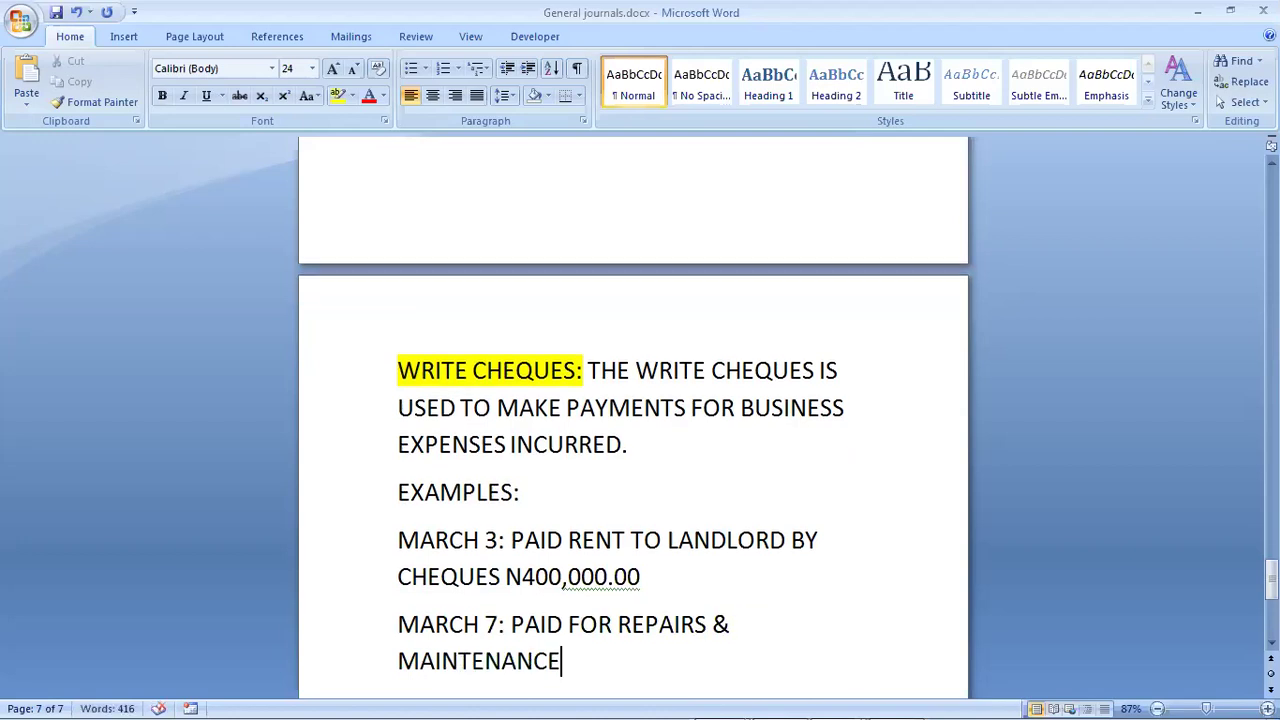
type(" OF VEH")
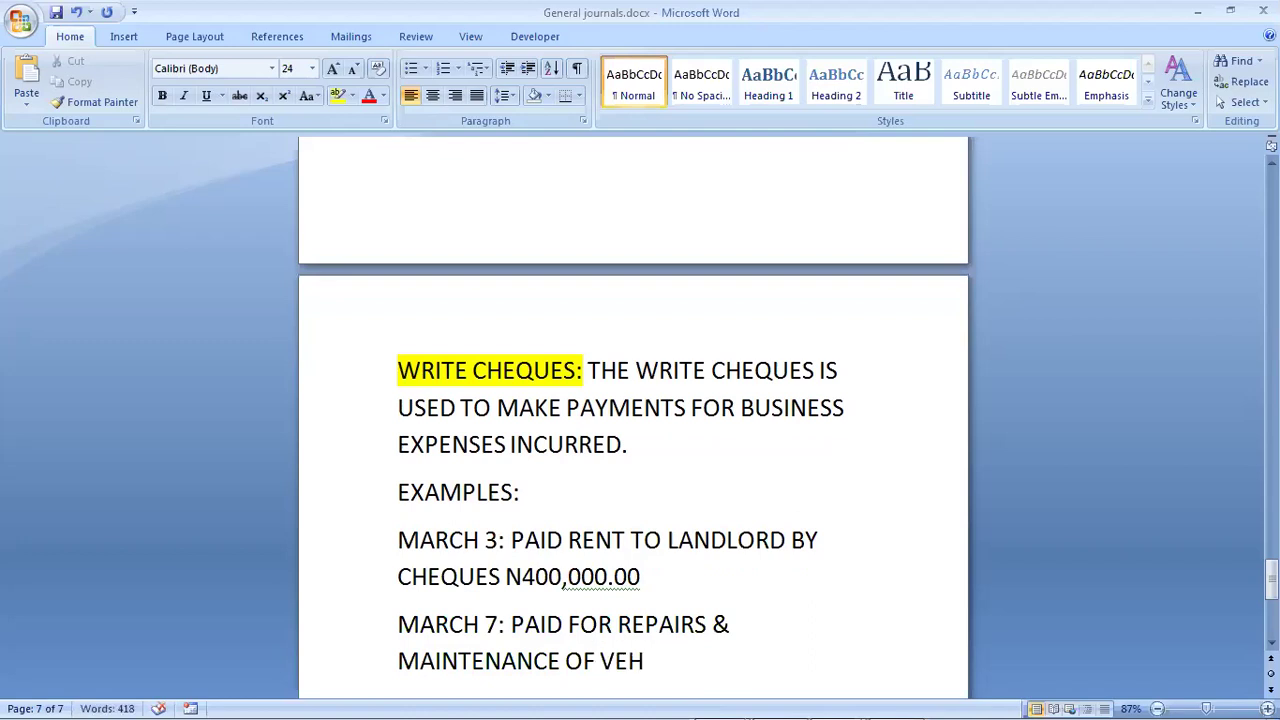
type("ICLE B")
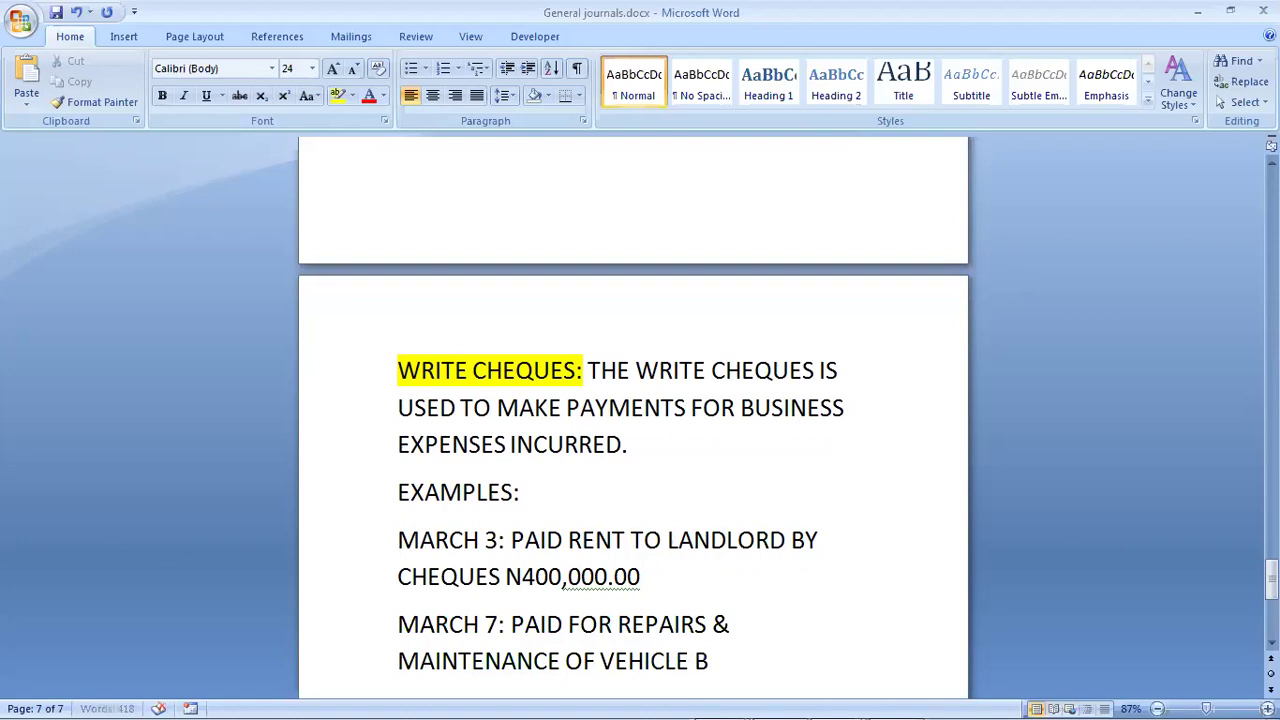
type("Y CASH N")
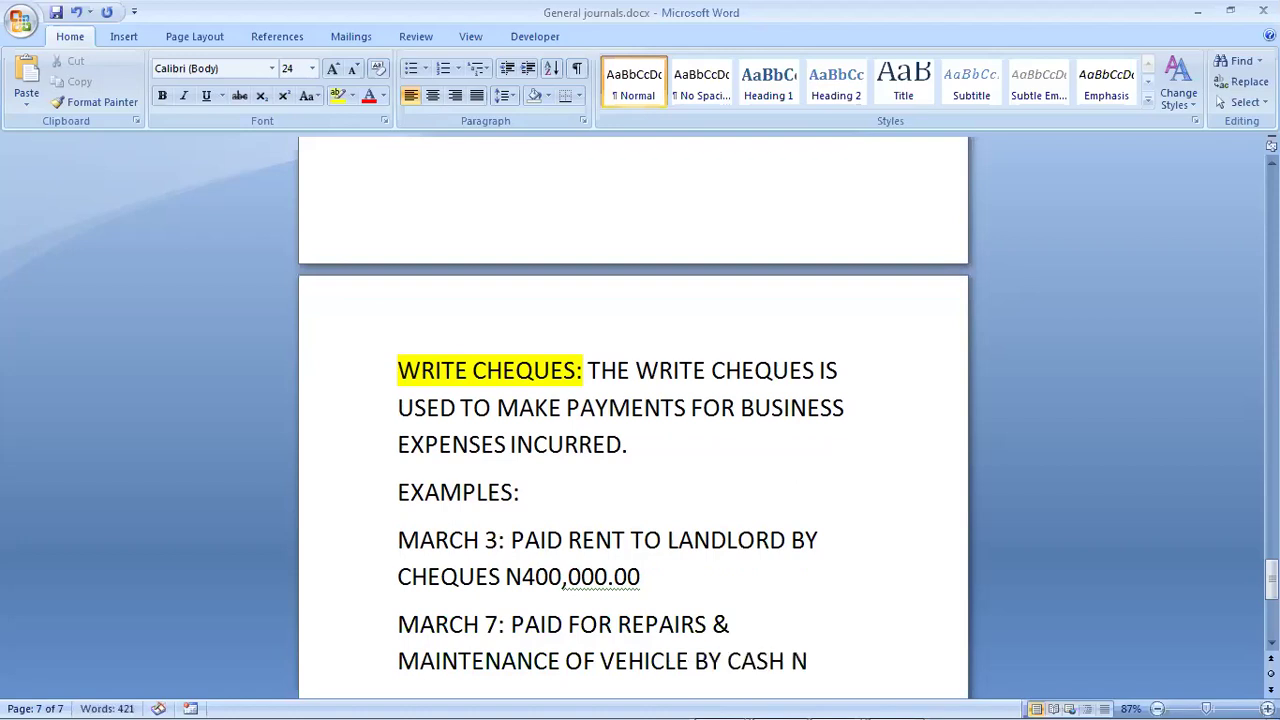
type("20,000.0")
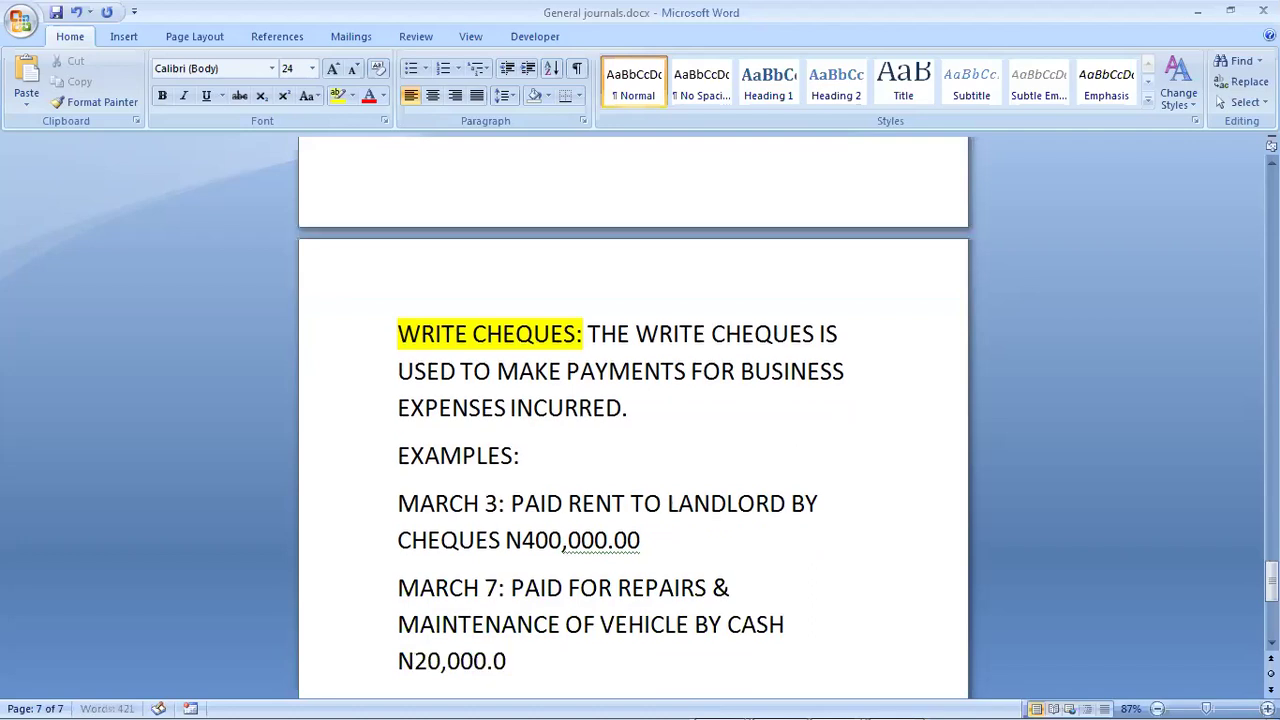
type("0")
Step: Start the March 10 example about the purchase of fuel for the office generator
key("Return")
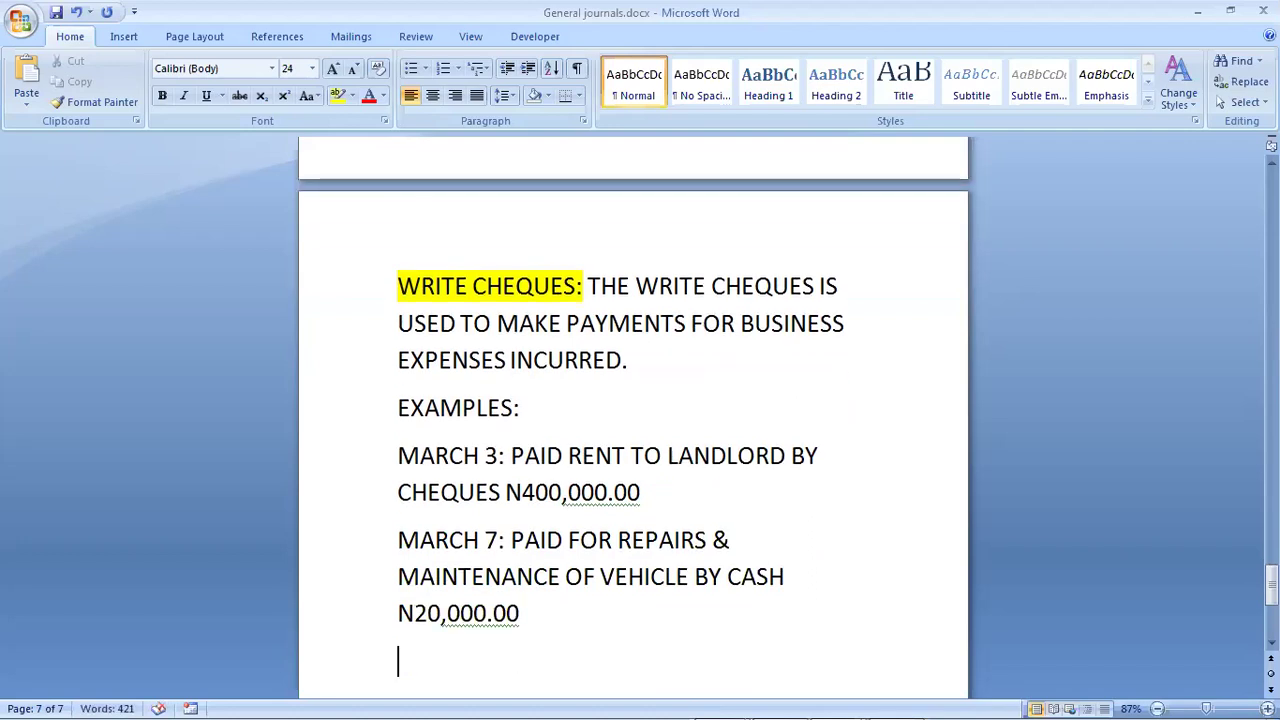
type("MARC")
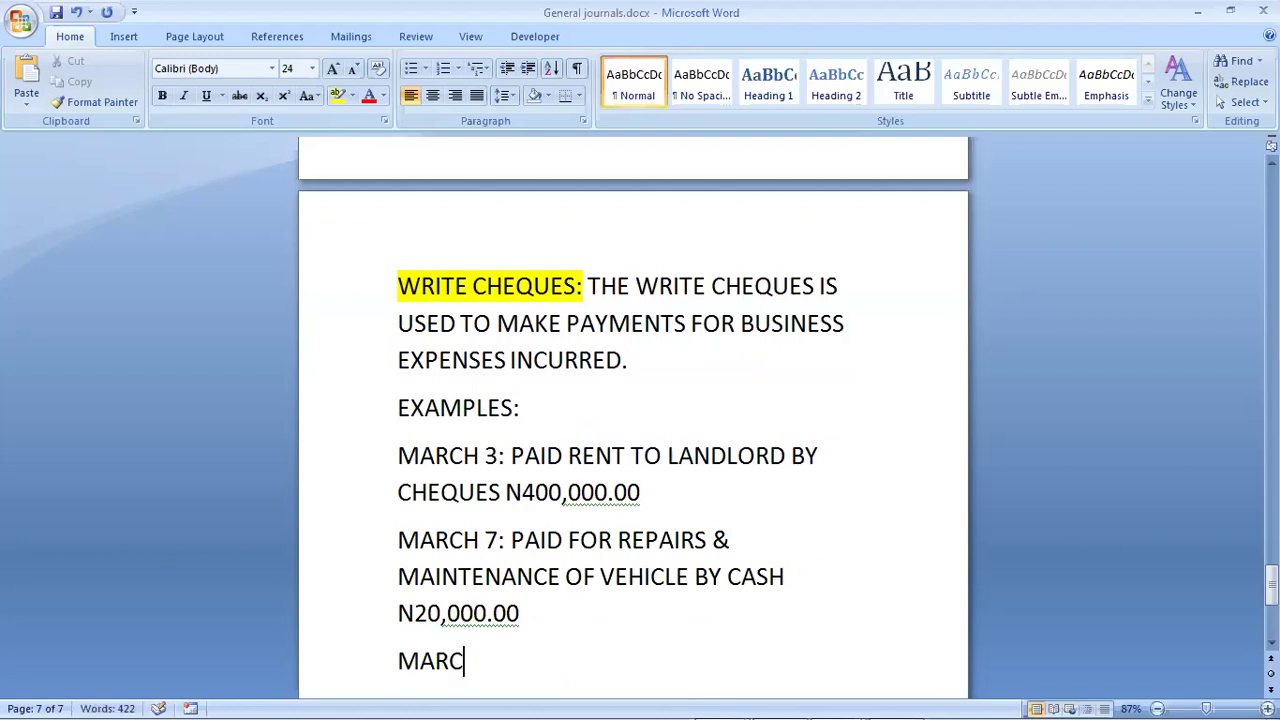
type("H 10: PAI")
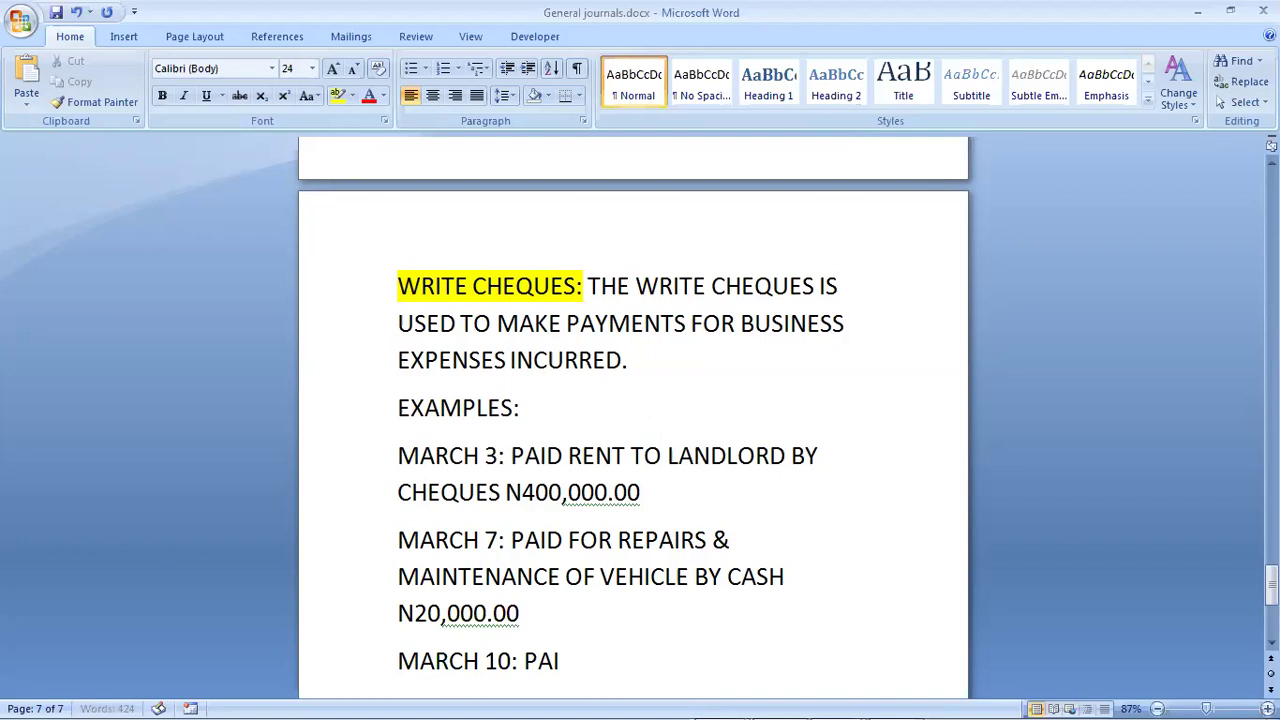
type("D FOR")
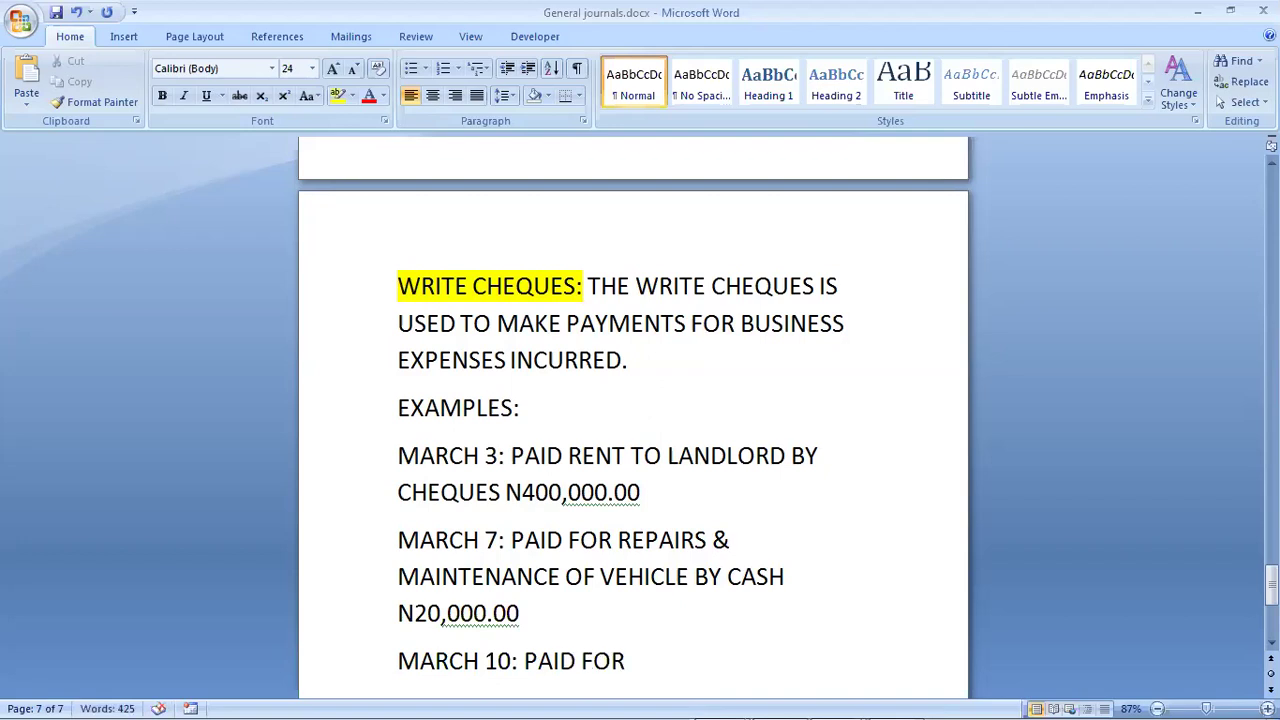
key("BackSpace")
key("BackSpace")
key("BackSpace")
key("BackSpace")
key("BackSpace")
key("BackSpace")
key("BackSpace")
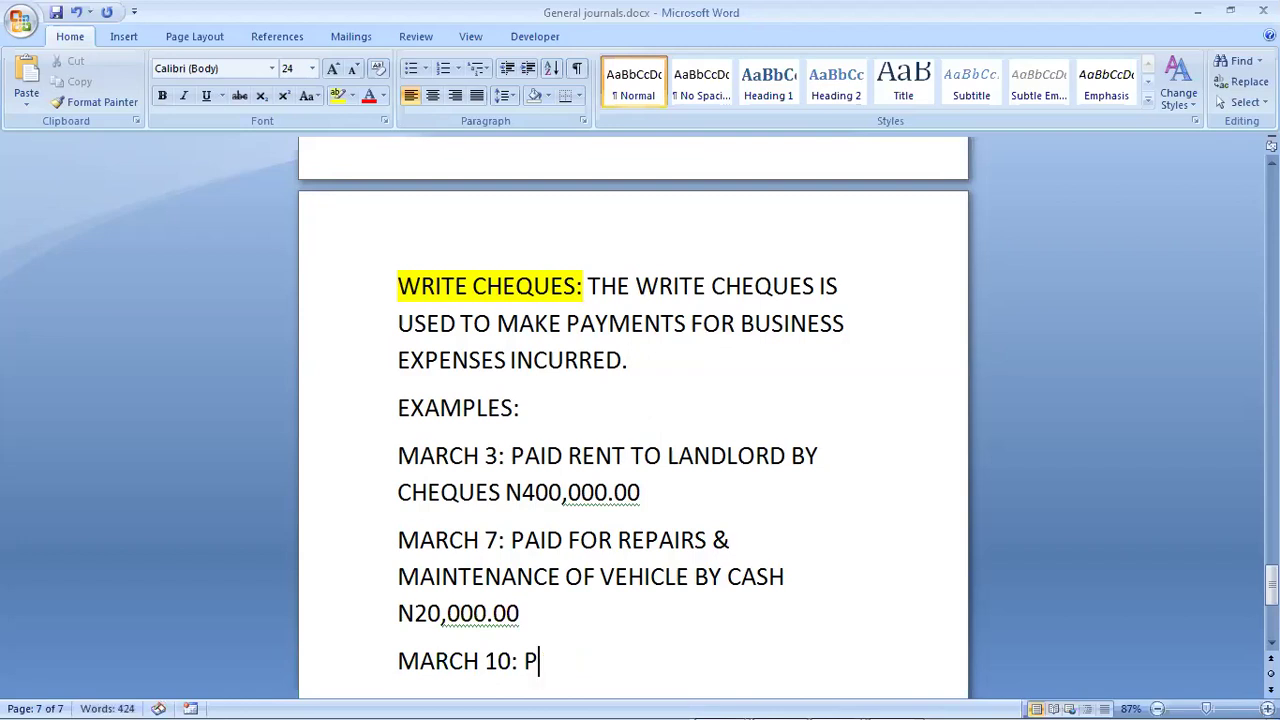
type("URCHASE ")
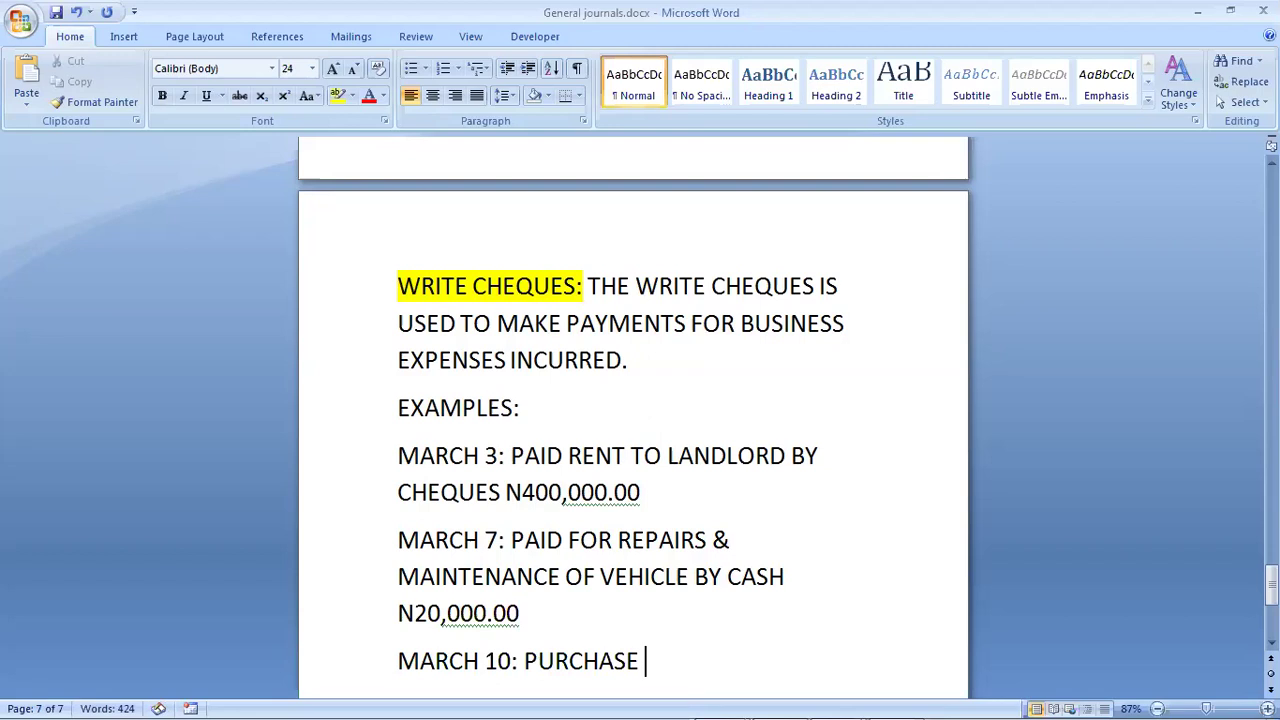
type("OF F")
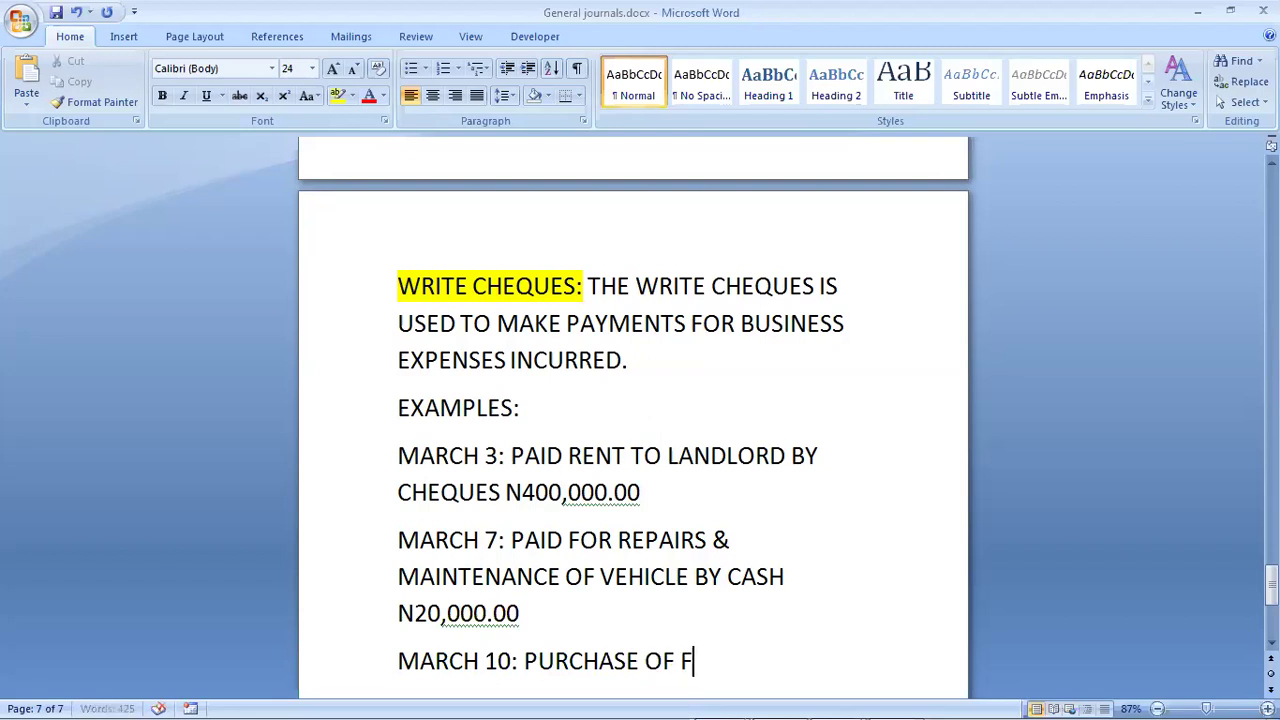
type("UEL FOR O")
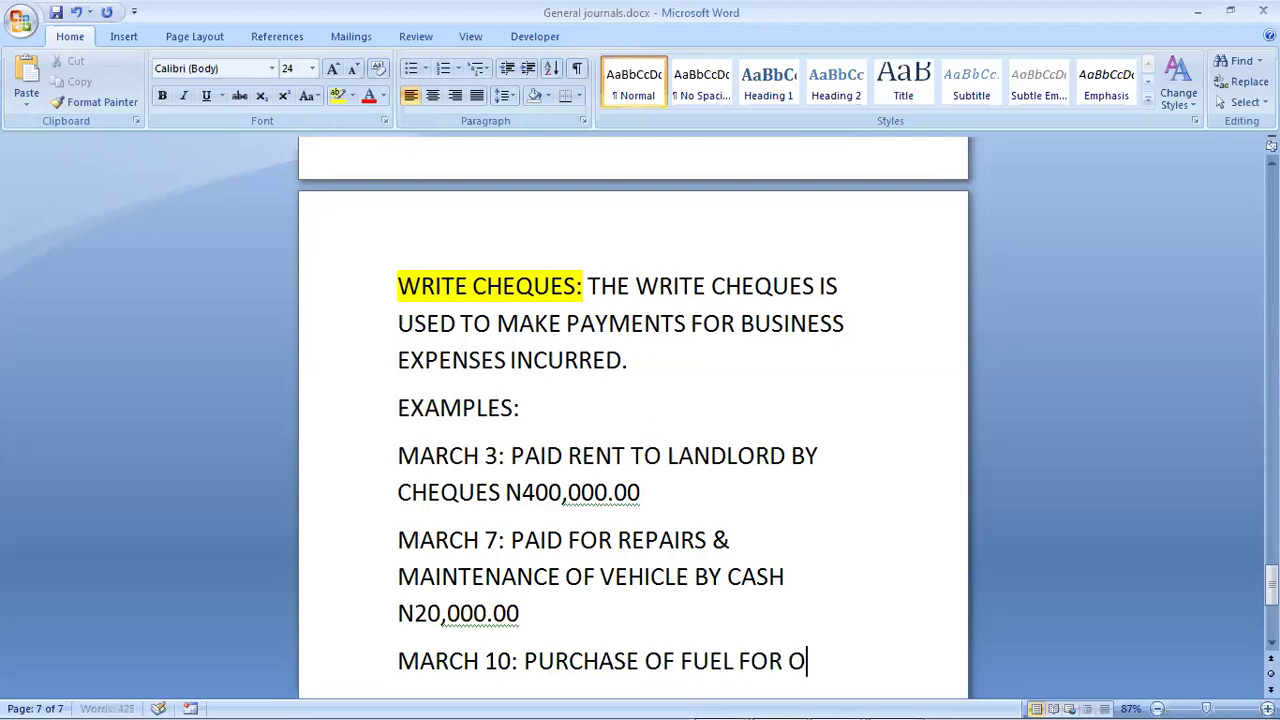
type("FFI")
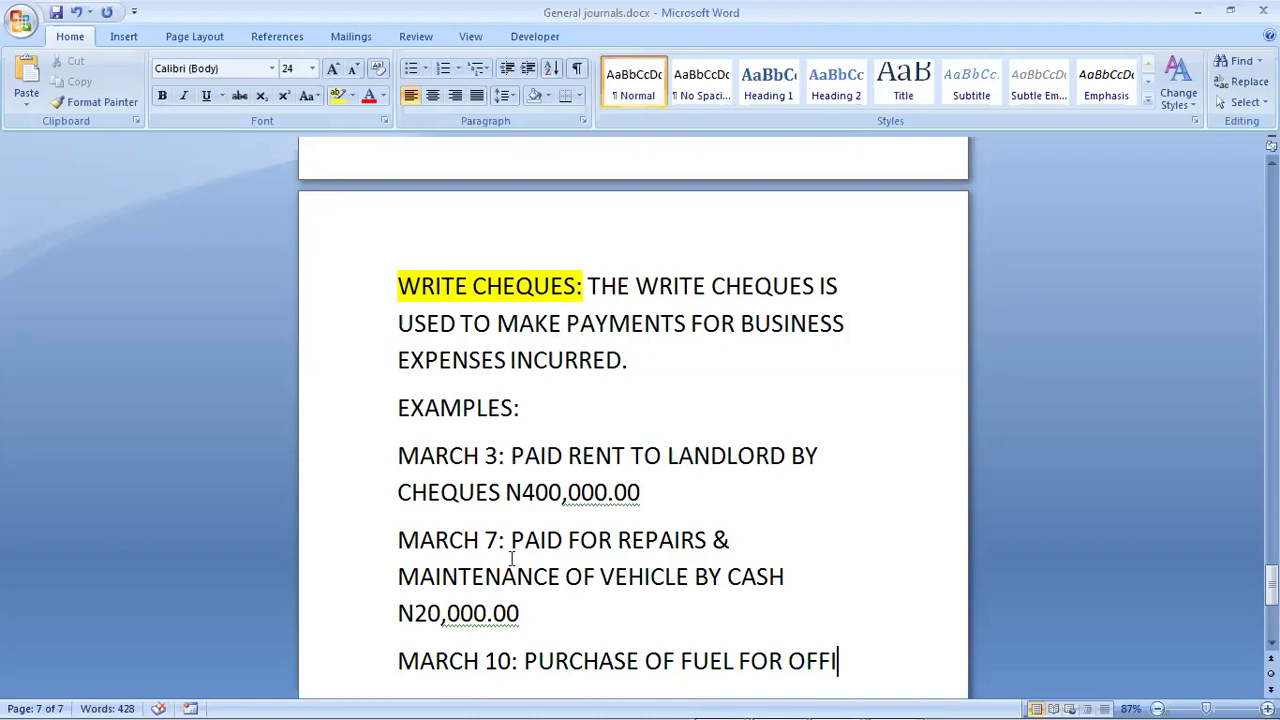
Step: Add the landlord's name in brackets on March 3, then finish March 10 with CASH N7,000.00
left_click(786, 455)
type("( ")
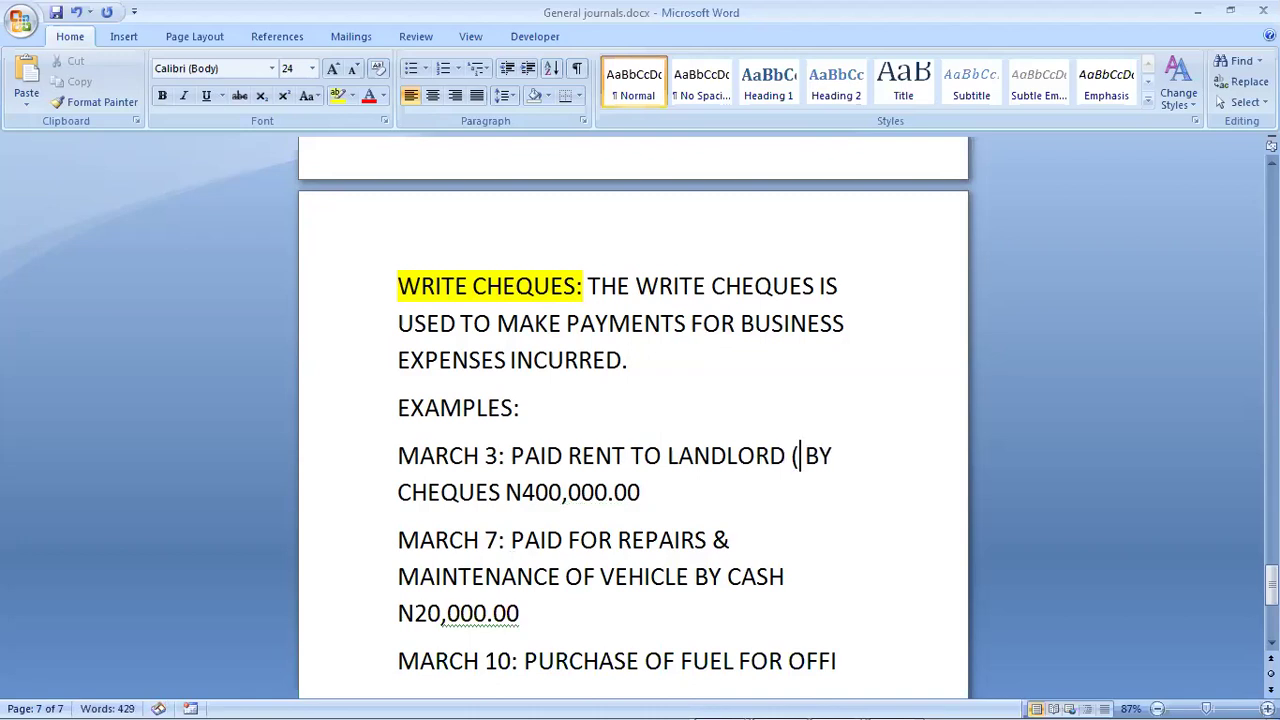
type("OKOY ")
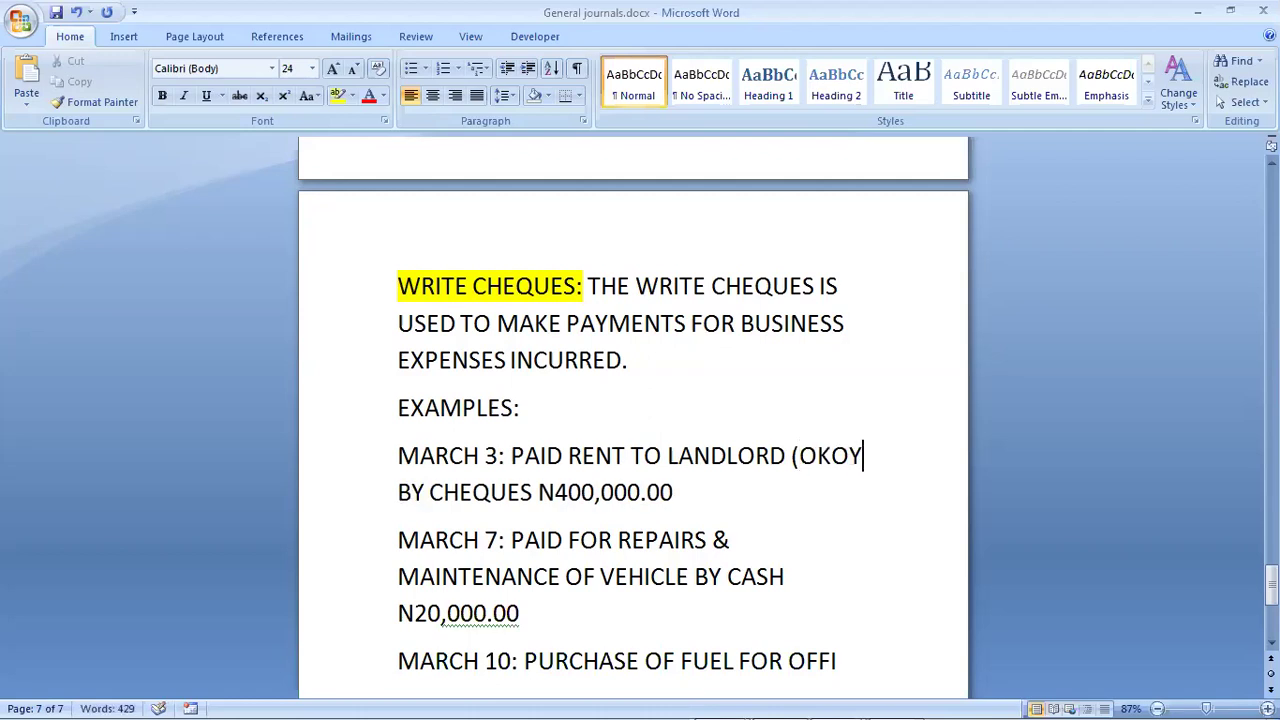
type("R")
key("BackSpace")
type("E & SON")
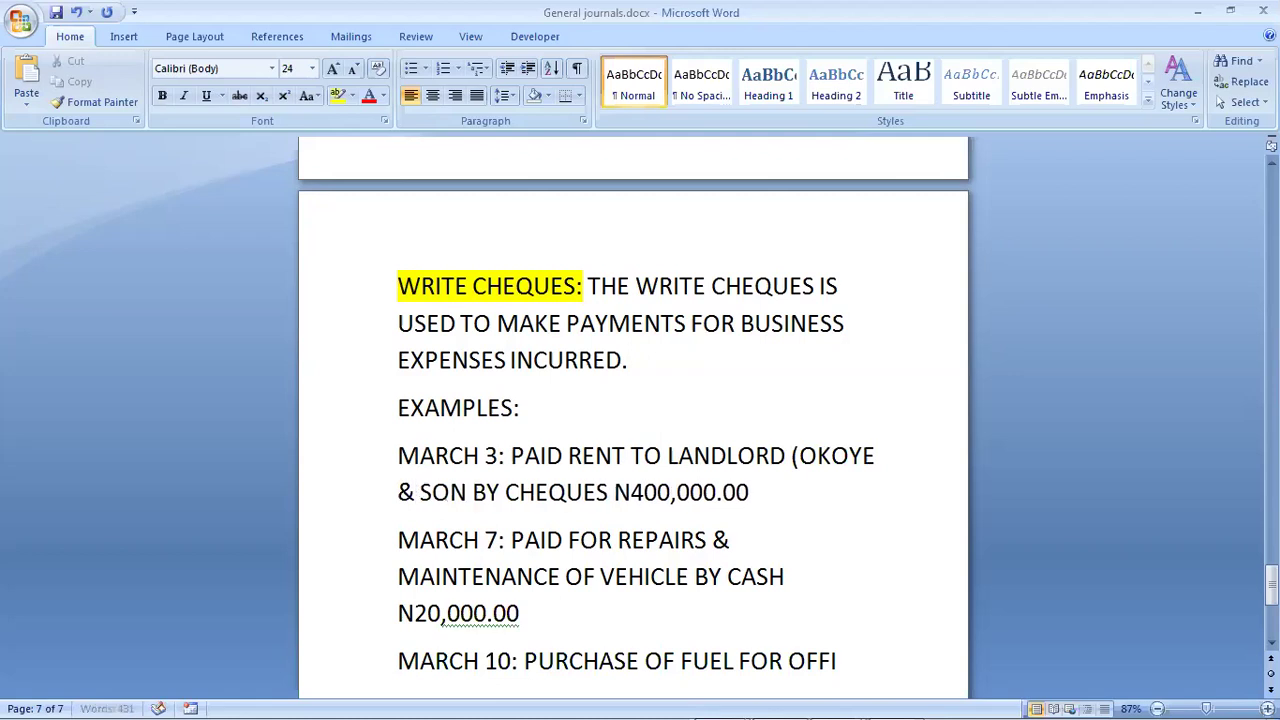
type("S)")
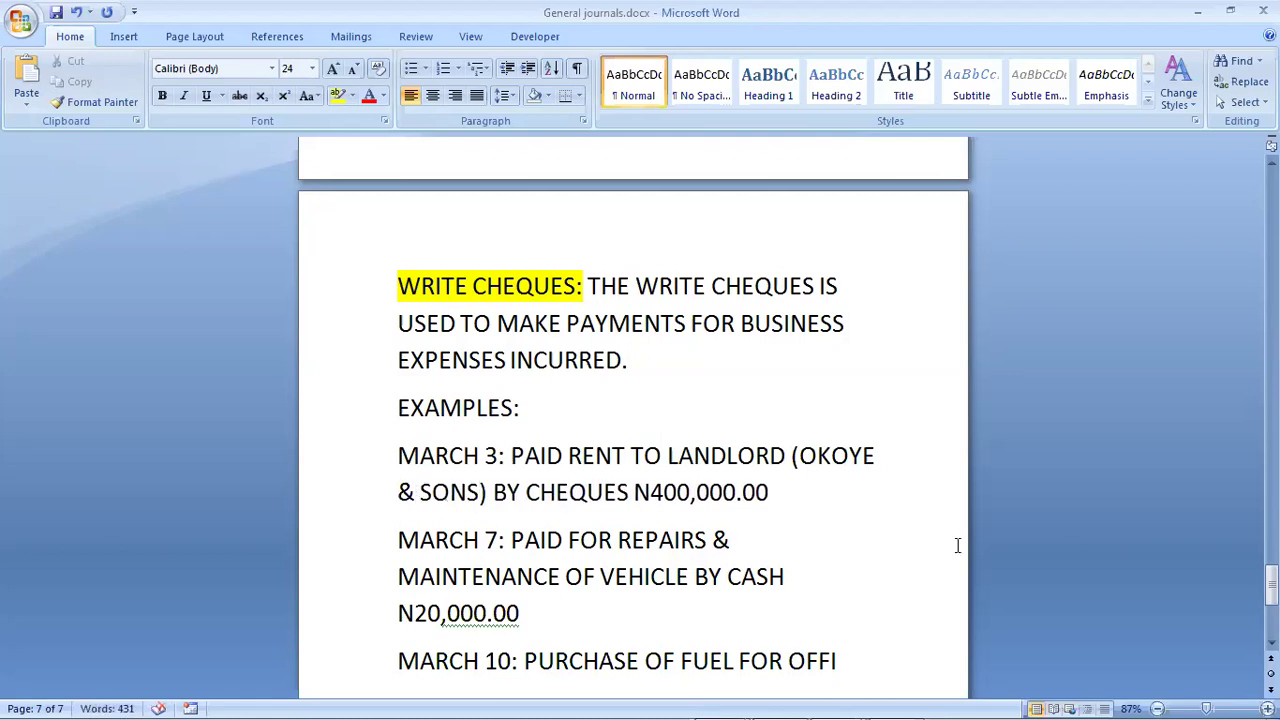
left_click(845, 665)
type("CE GENERATOR")
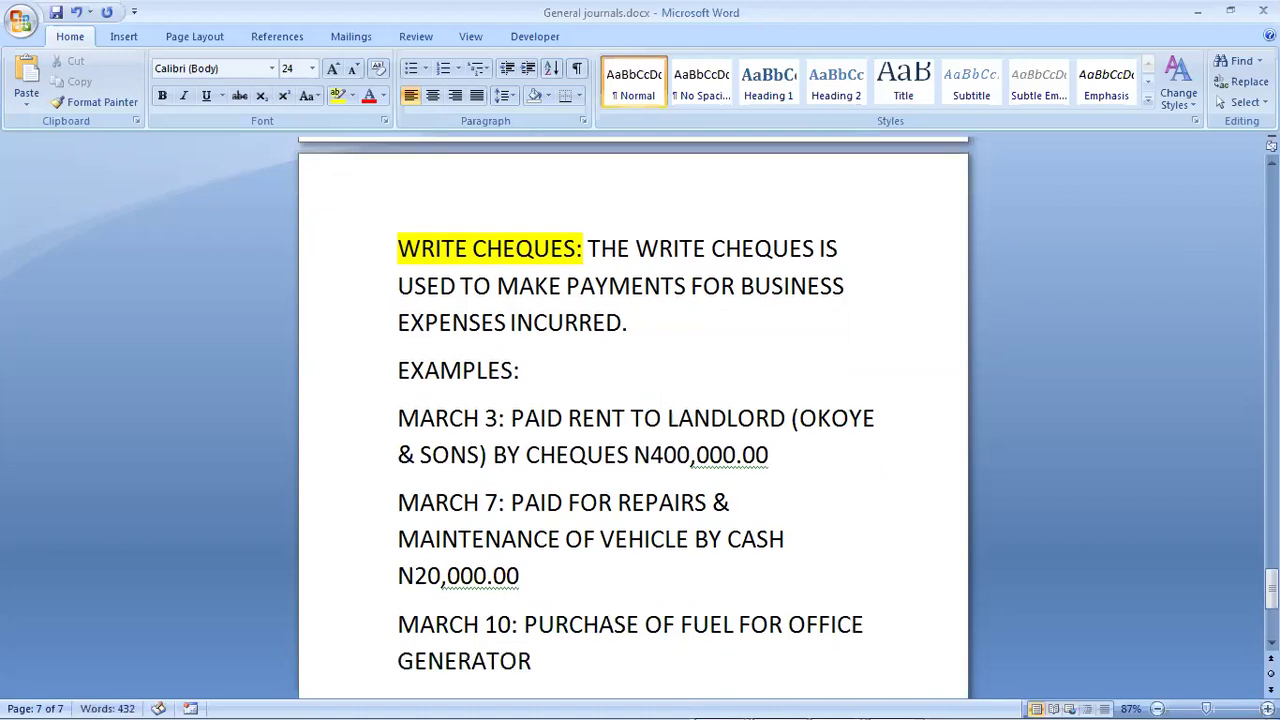
type(" CASH N")
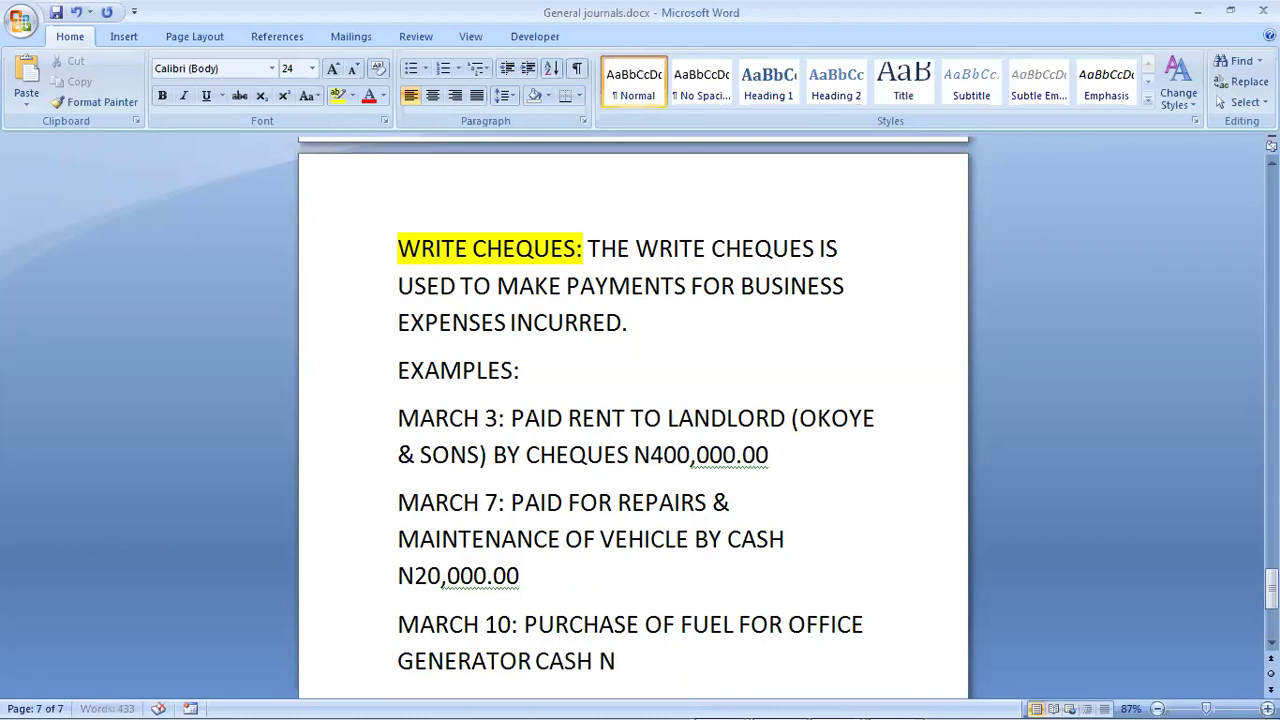
type("7,000.00.")
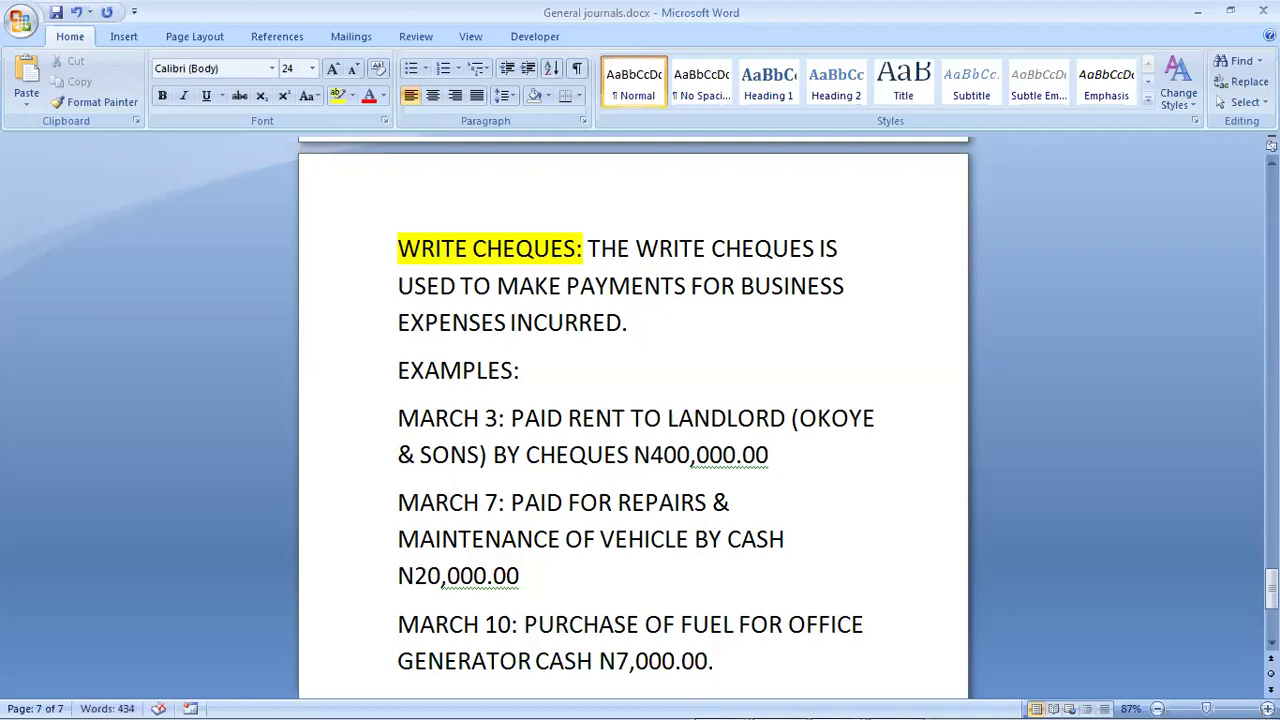
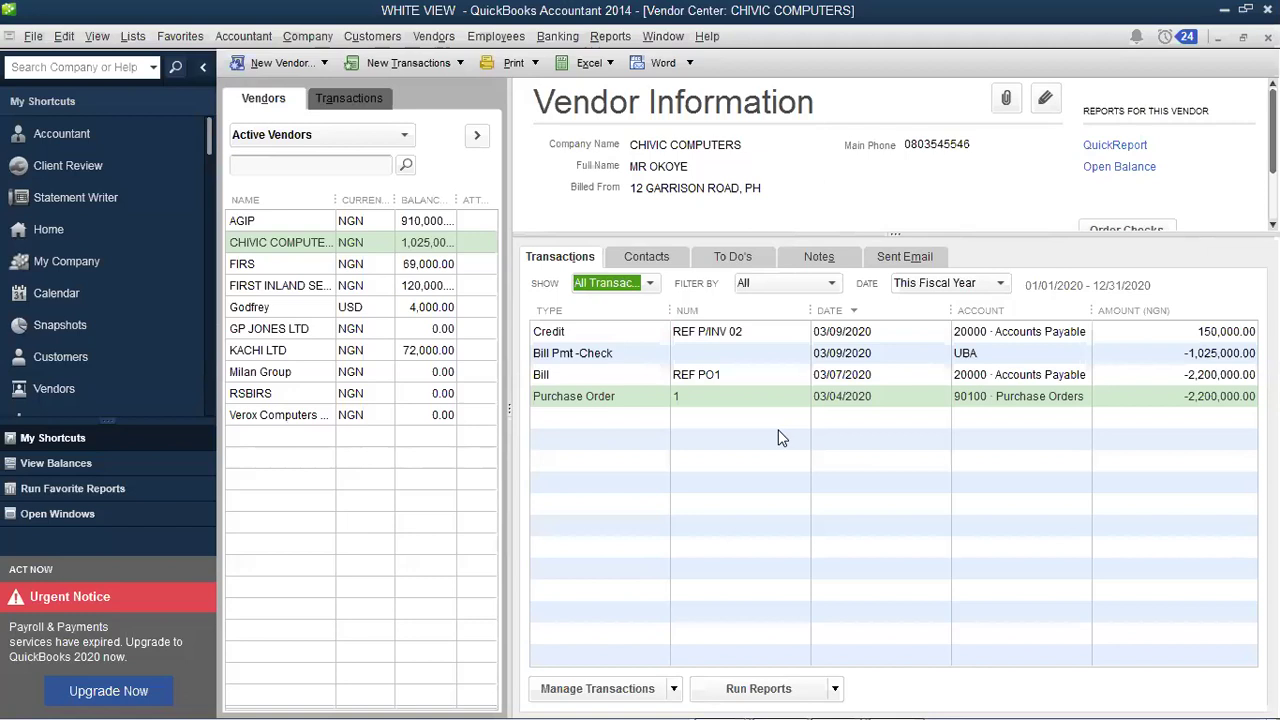
Step: Start a new Write Checks form for CHIVIC COMPUTERS from the Banking menu
left_click(547, 37)
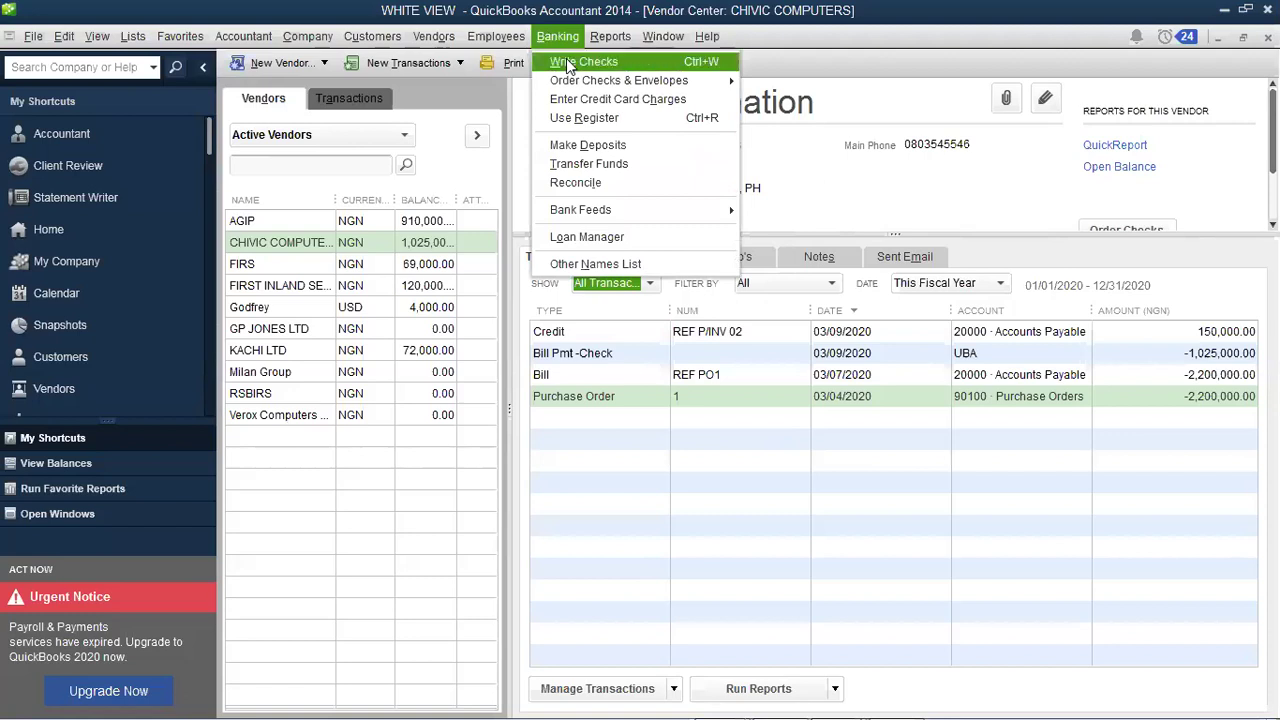
left_click(566, 60)
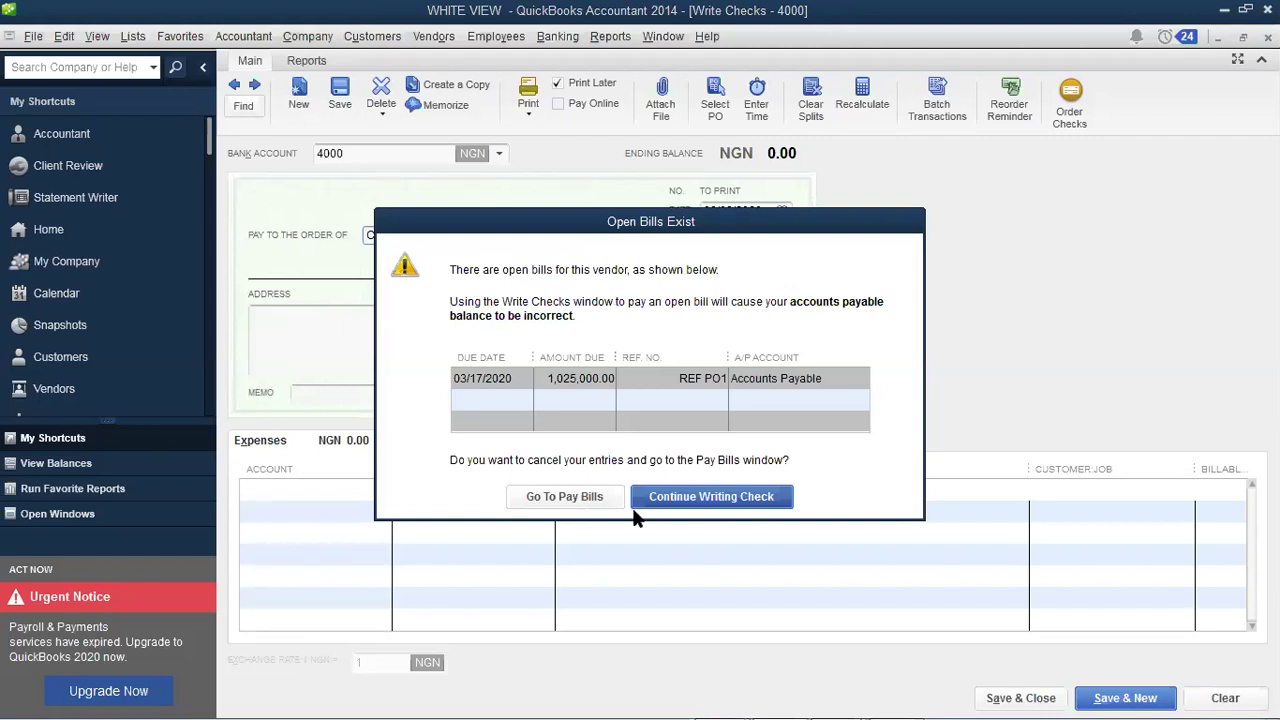
Step: Continue past the Open Bills Exist warning and bring up the check's bank account list
left_click(663, 494)
left_click(500, 154)
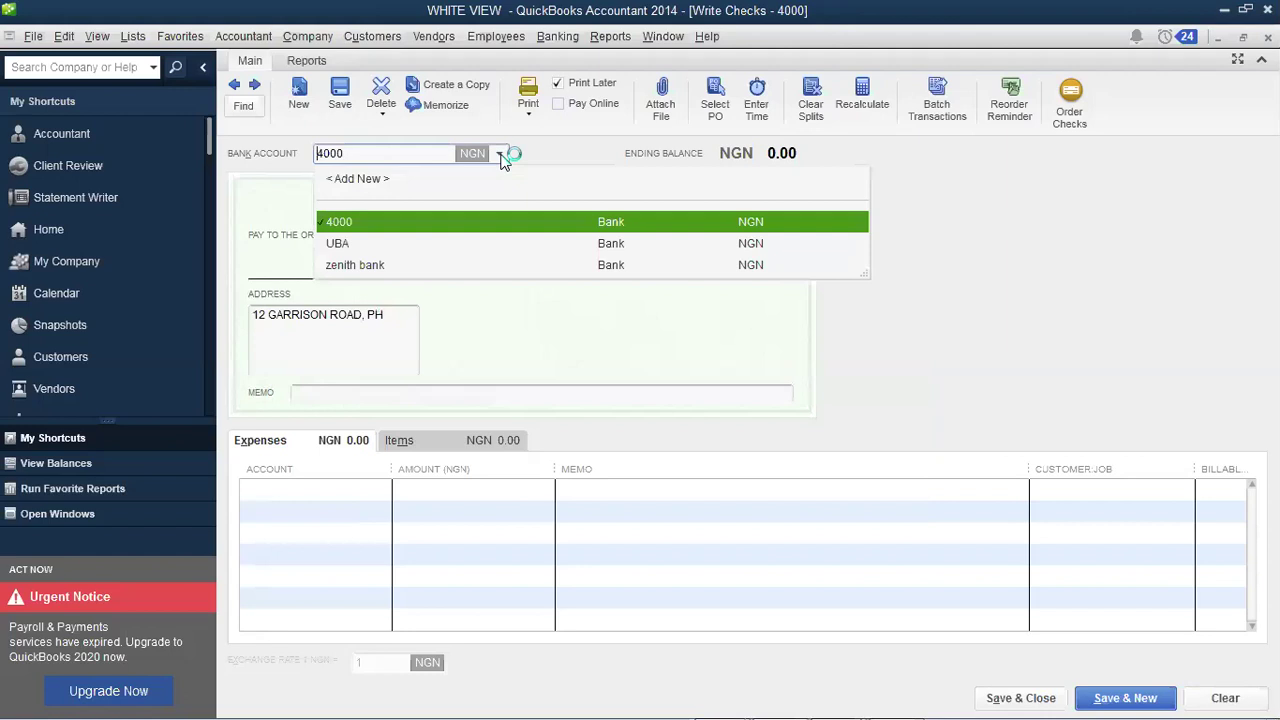
left_click(501, 155)
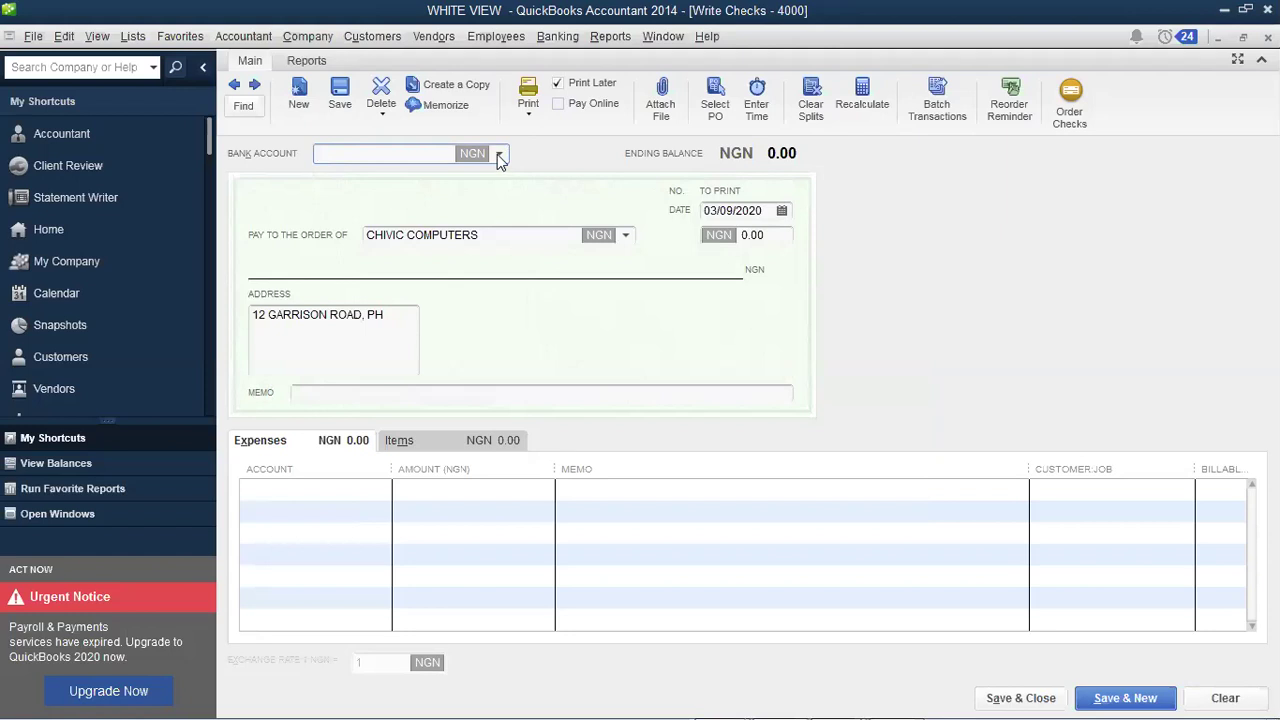
left_click(499, 155)
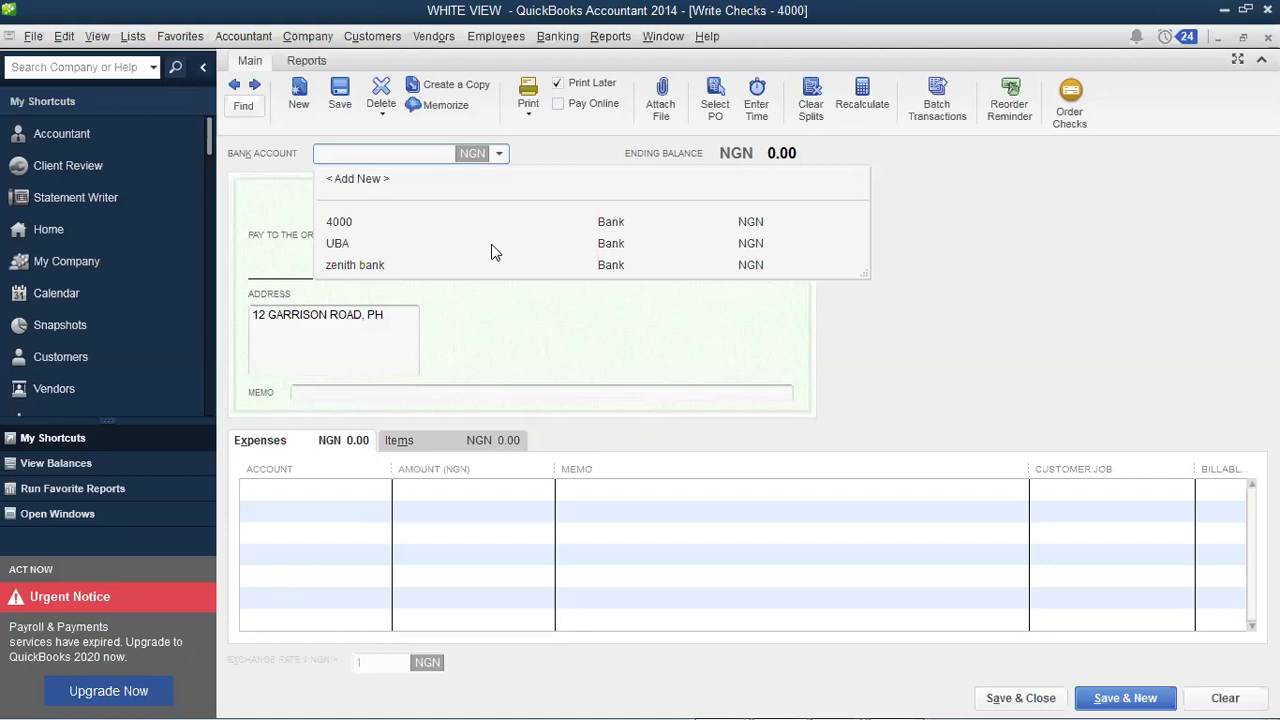
Step: Abandon a first attempt at adding a new bank account and reopen the account list
key("Return")
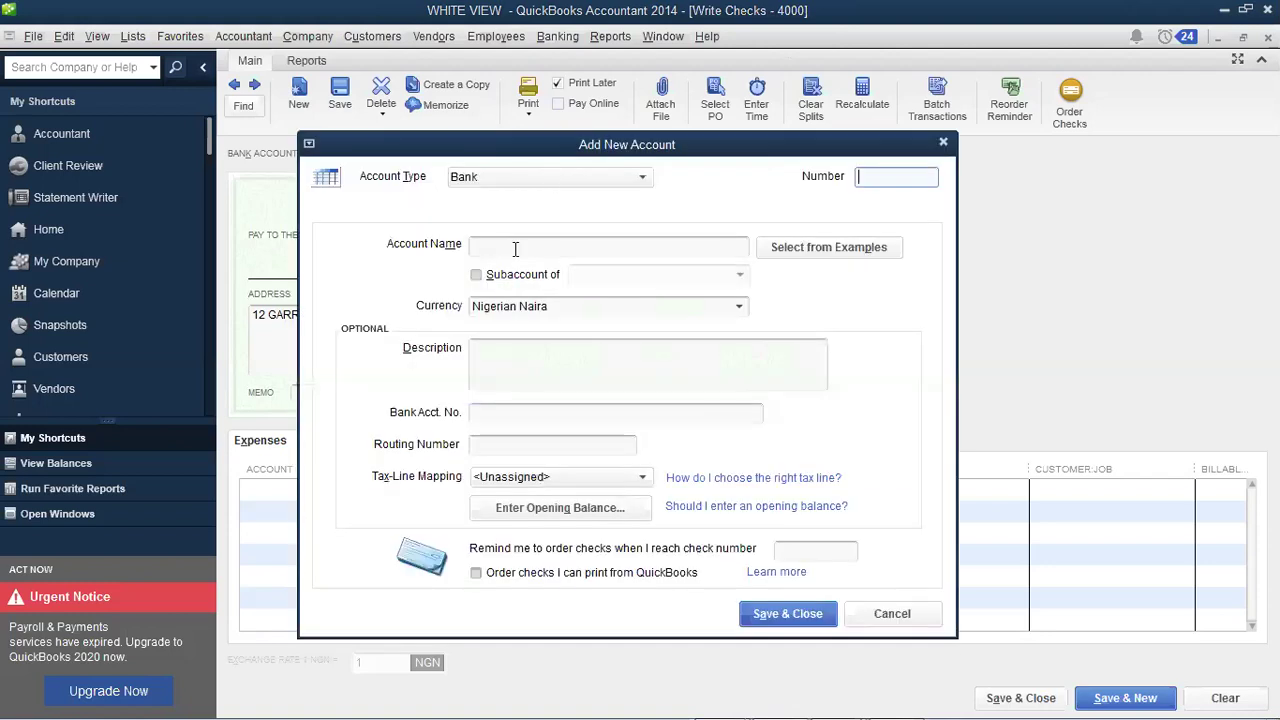
left_click(515, 249)
type("CA")
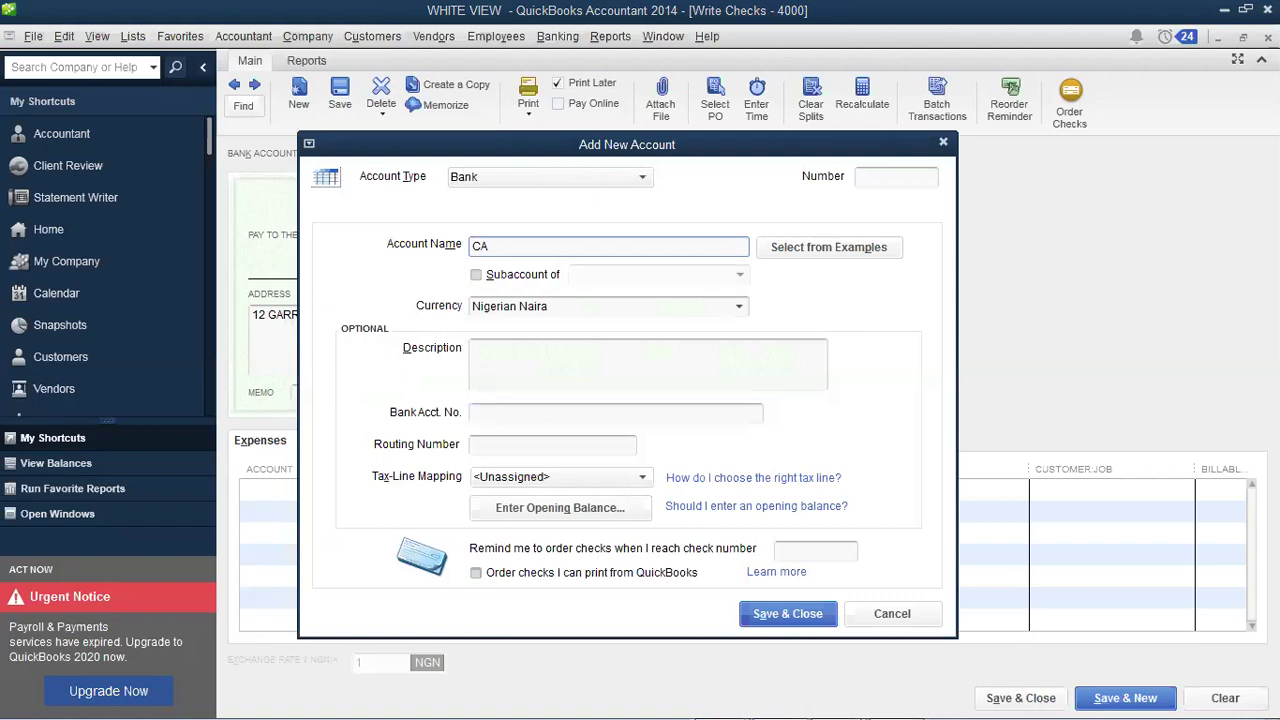
key("BackSpace")
key("BackSpace")
key("Escape")
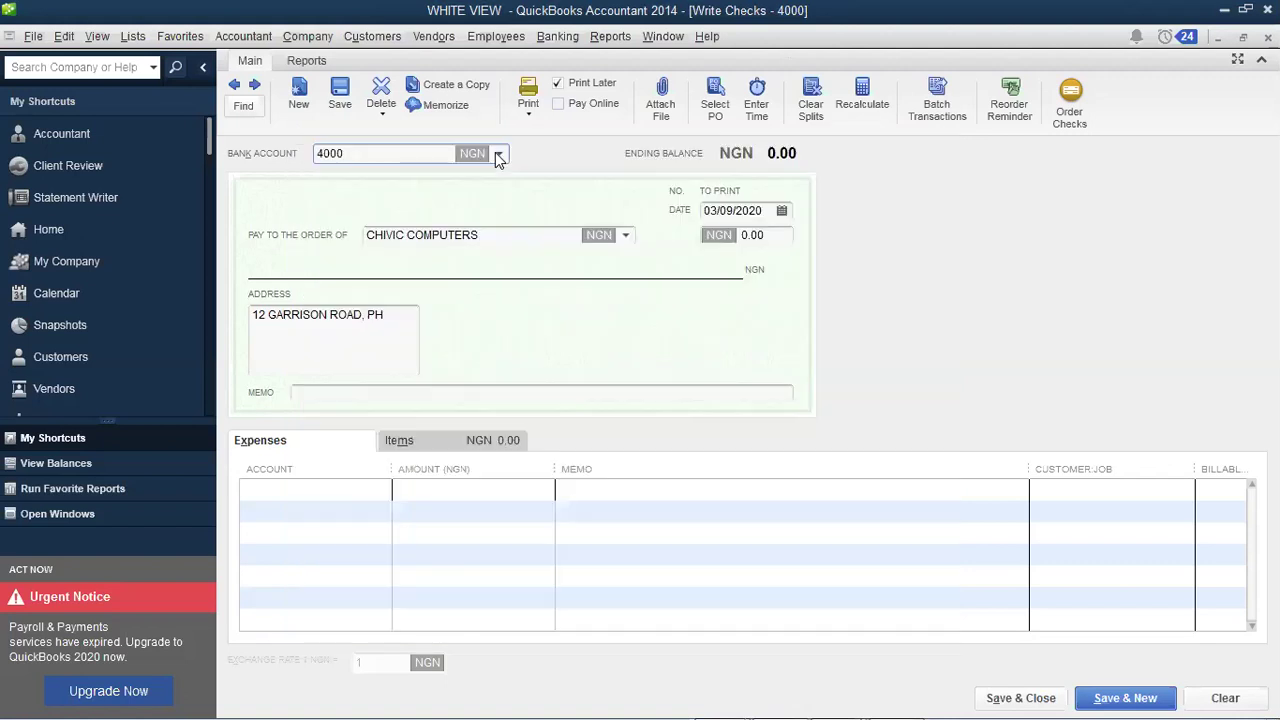
left_click(496, 156)
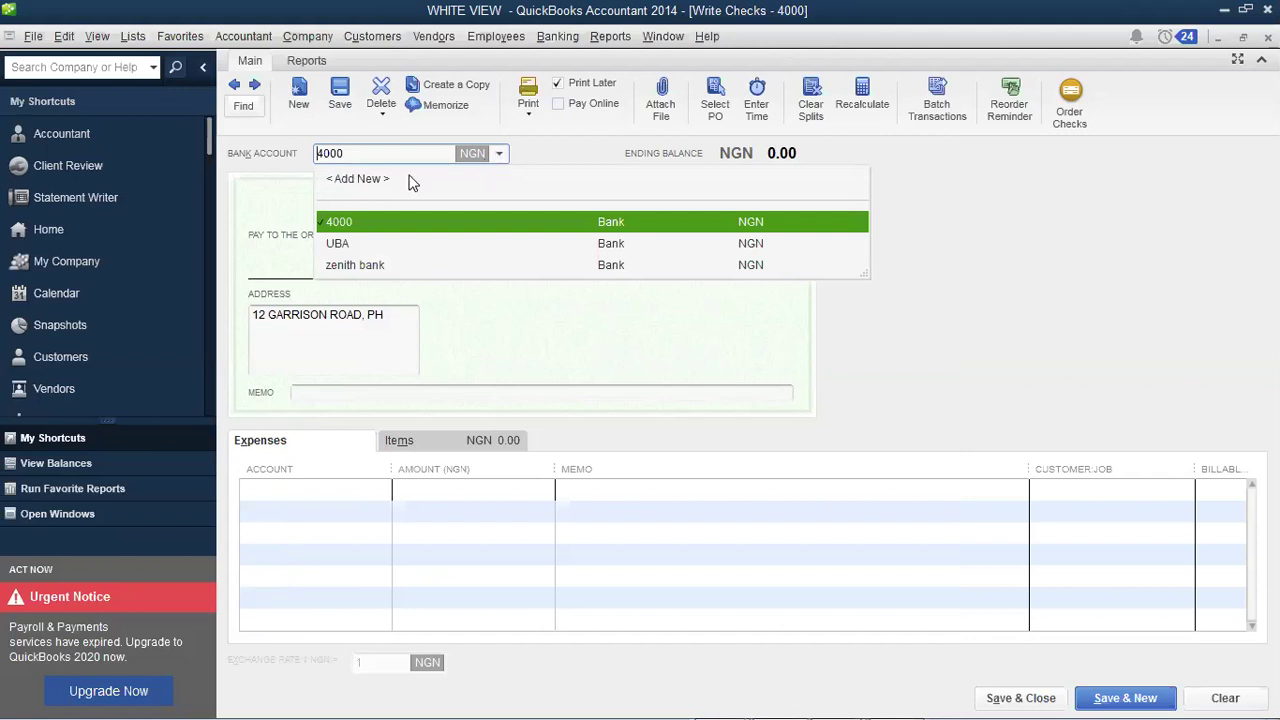
Step: Create bank account CASH ACCOUNT, described as CASH ACCOUNT, and save it
left_click(643, 190)
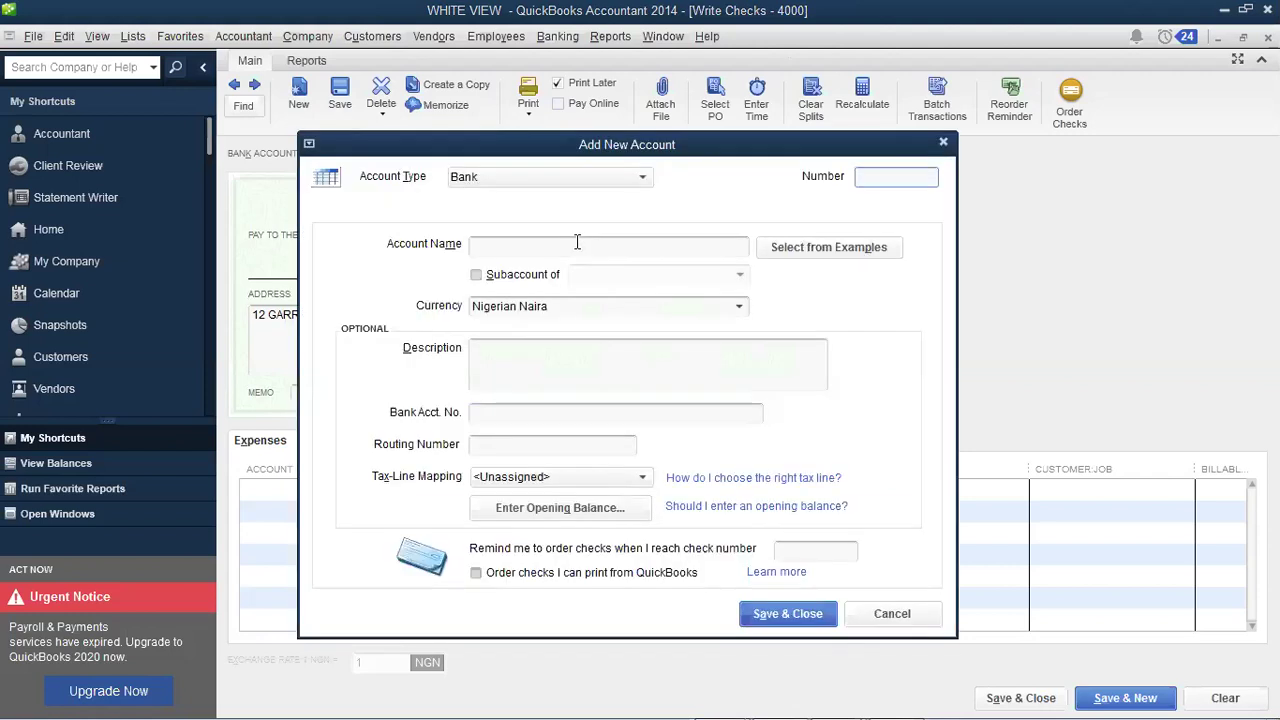
left_click(577, 242)
type("Csh")
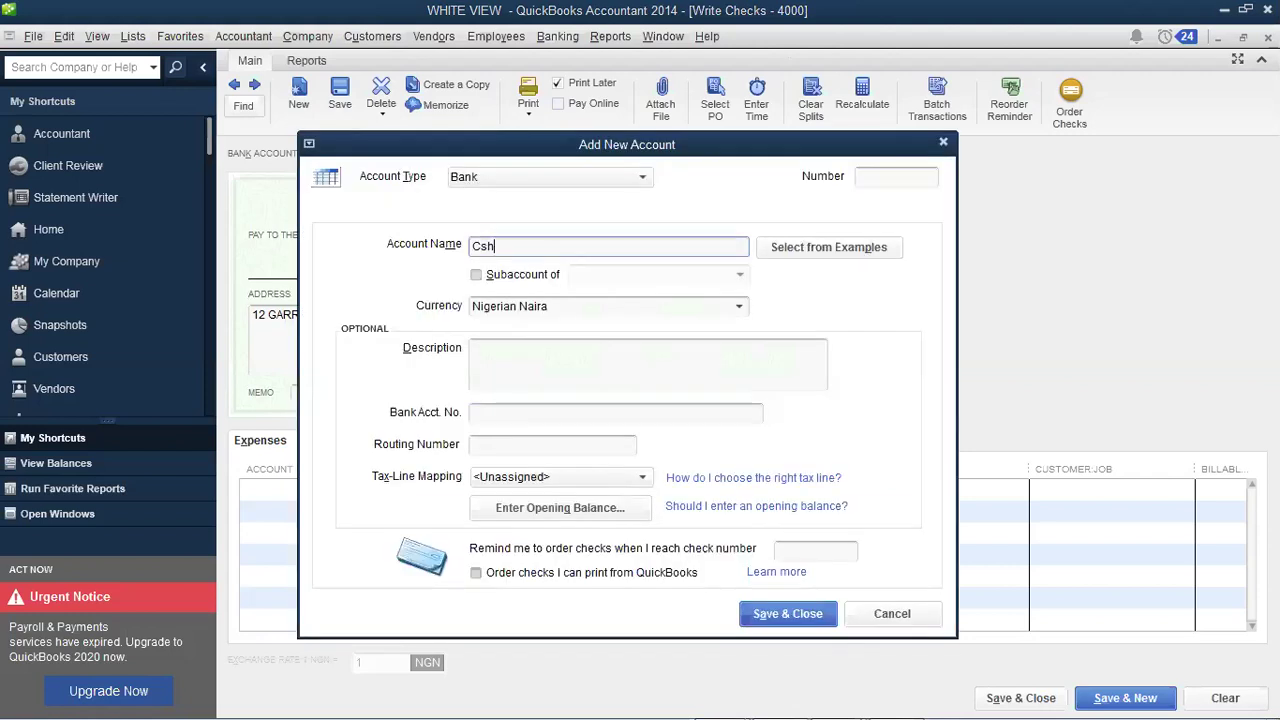
key("BackSpace")
key("BackSpace")
type("ASH ACCOUNT")
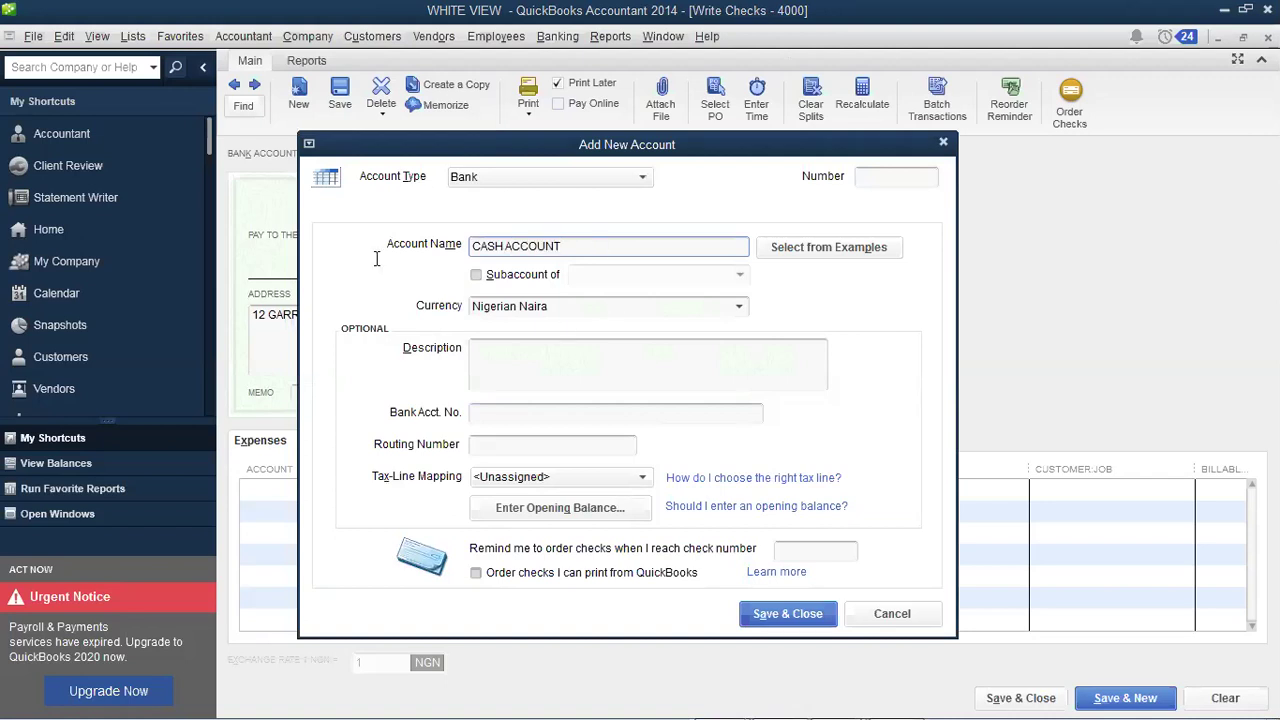
key("shift+Home")
key("ctrl+c")
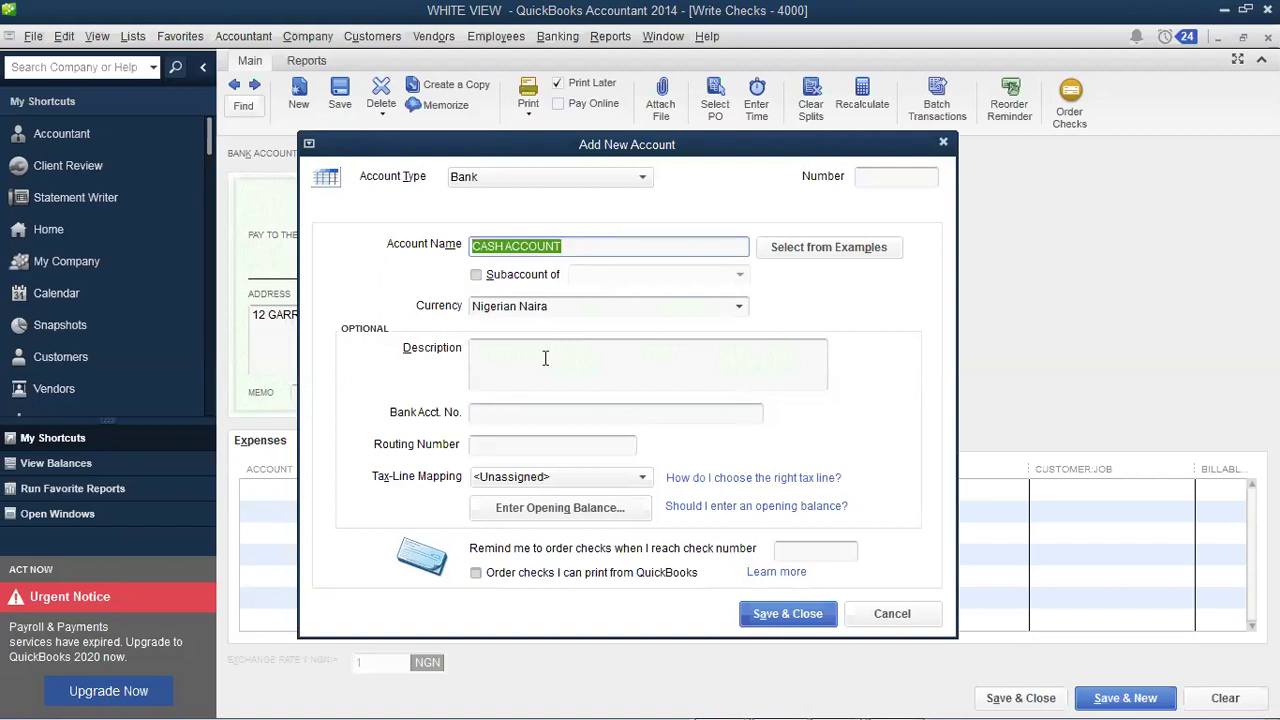
left_click(545, 358)
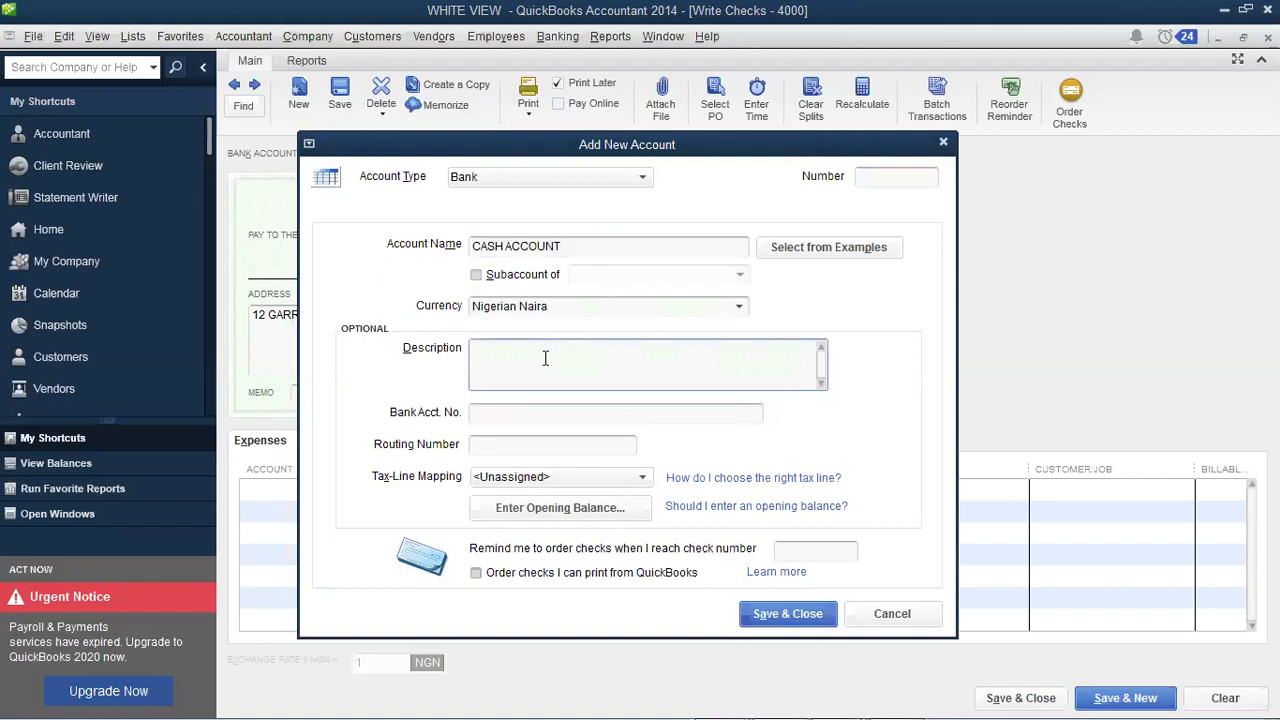
key("ctrl+v")
left_click(787, 614)
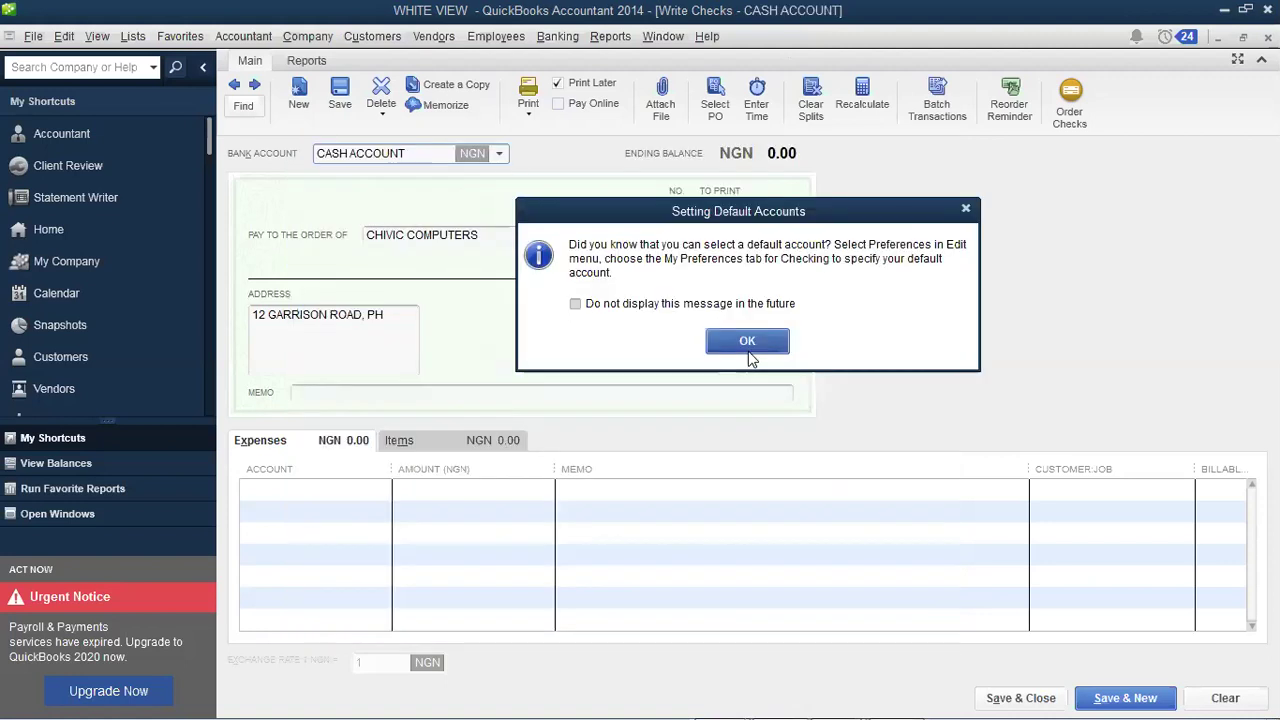
Step: Pay the check from UBA, dismiss the default-accounts tip, and show the date calendar
left_click(499, 153)
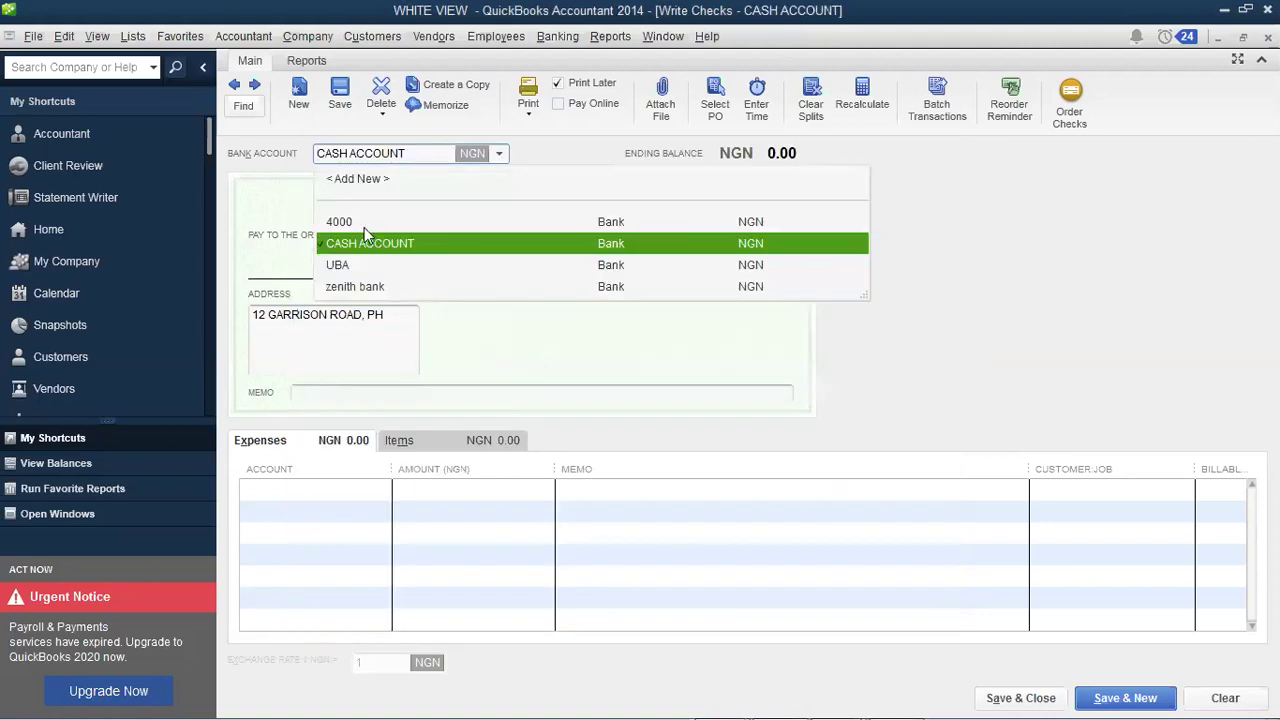
left_click(750, 265)
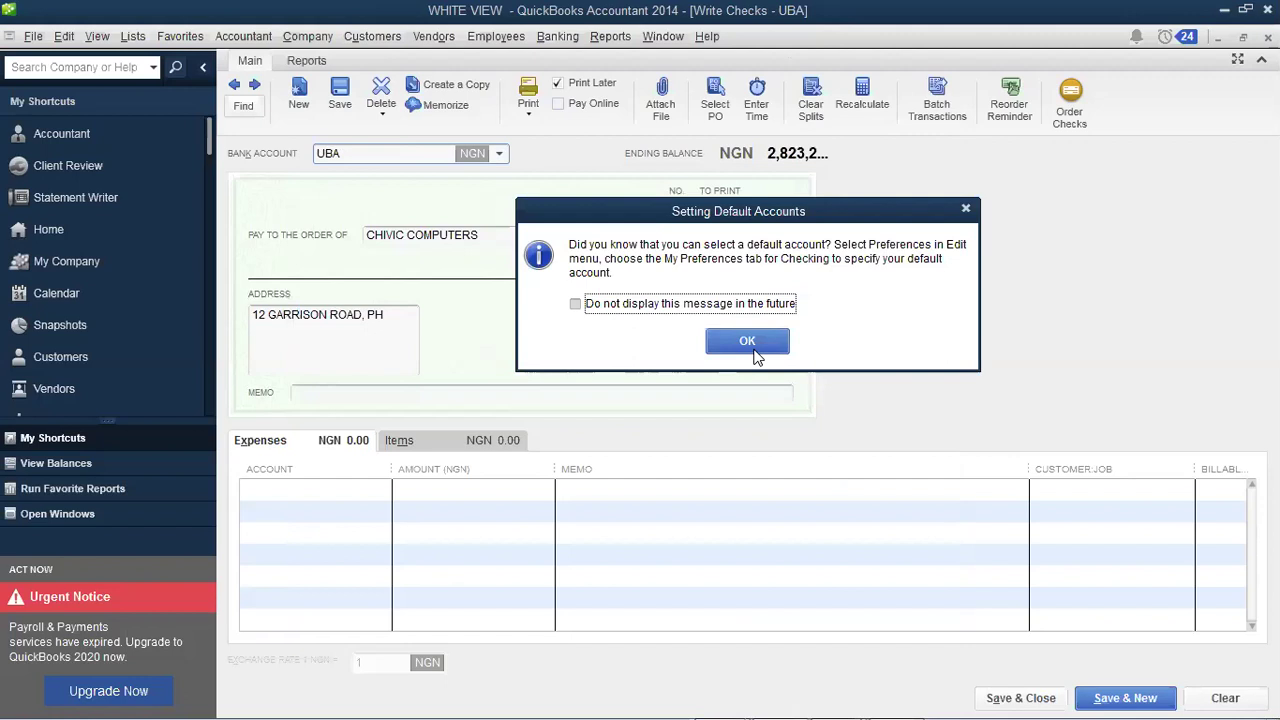
left_click(752, 344)
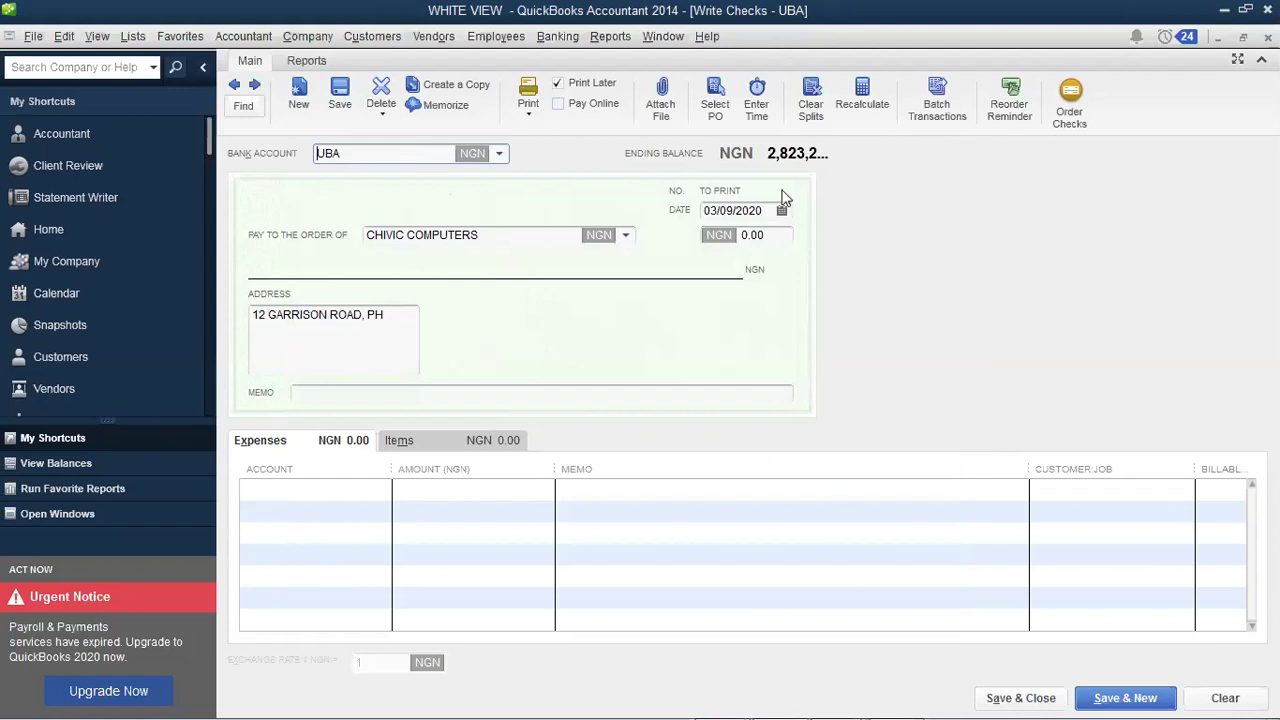
key("alt+Down")
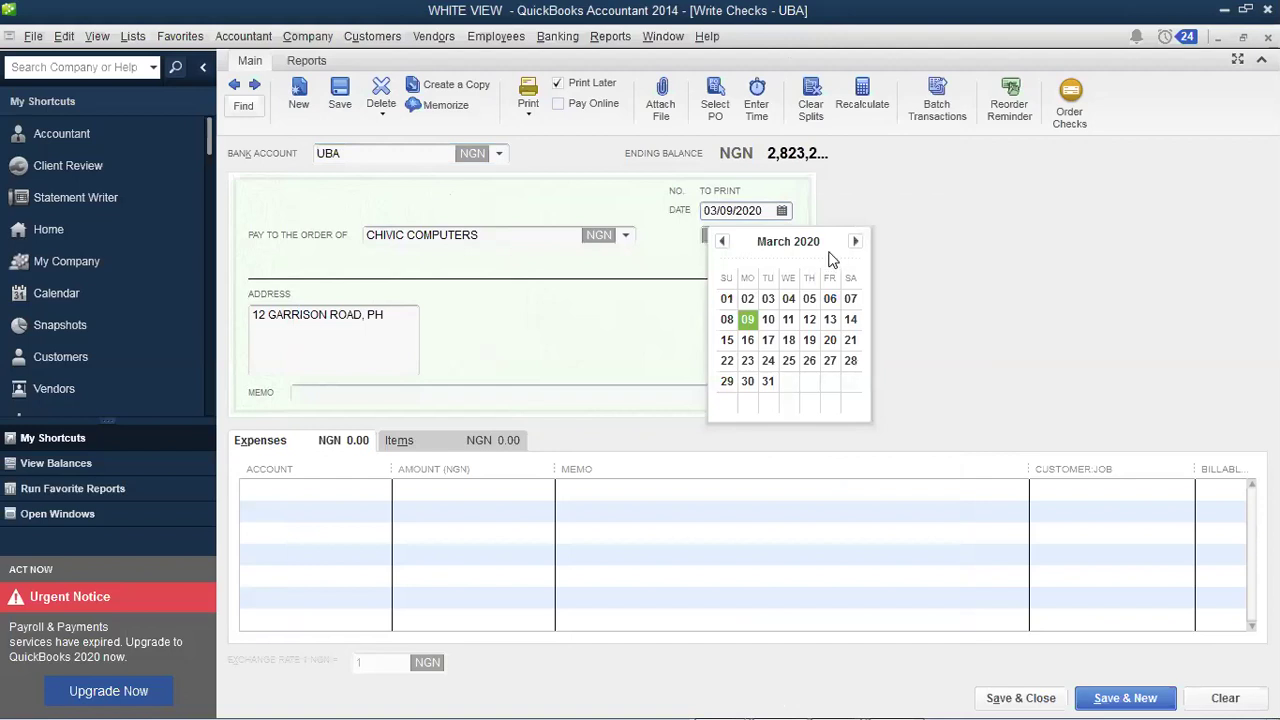
Step: Date the check 03/03/2020 and browse the payee list
left_click(768, 299)
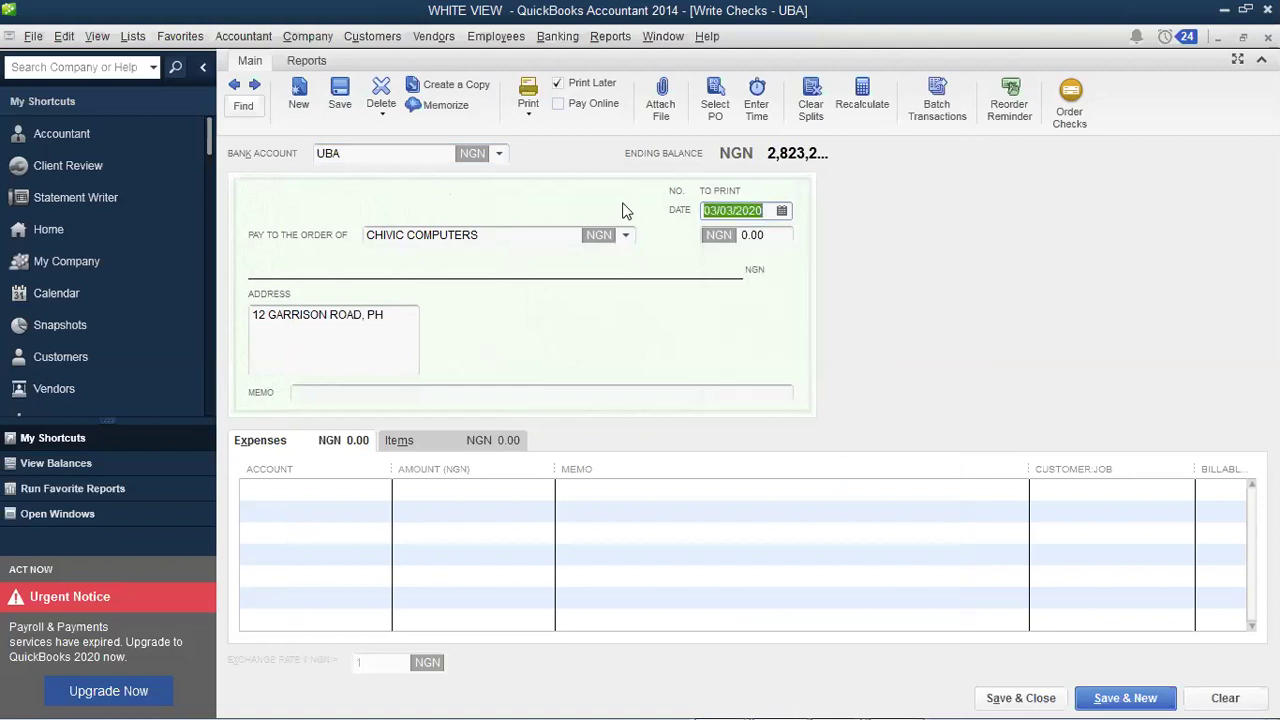
left_click(626, 235)
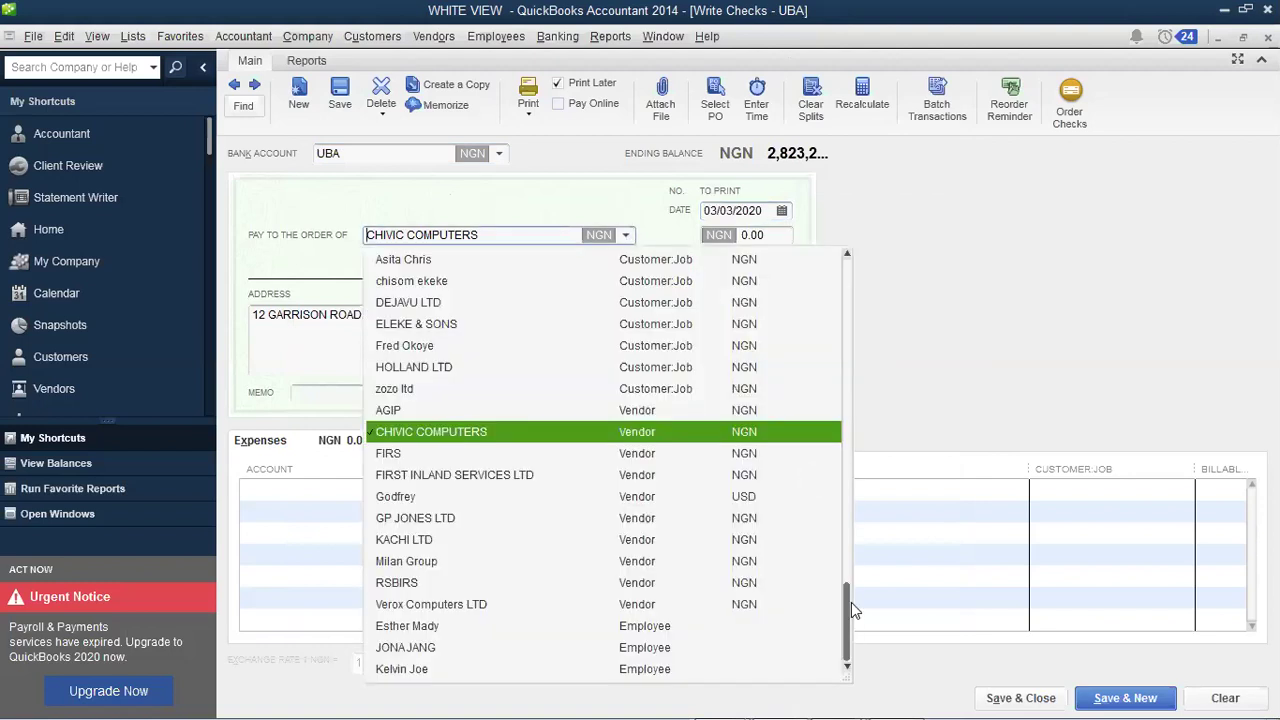
scroll(855, 280, "up", 2)
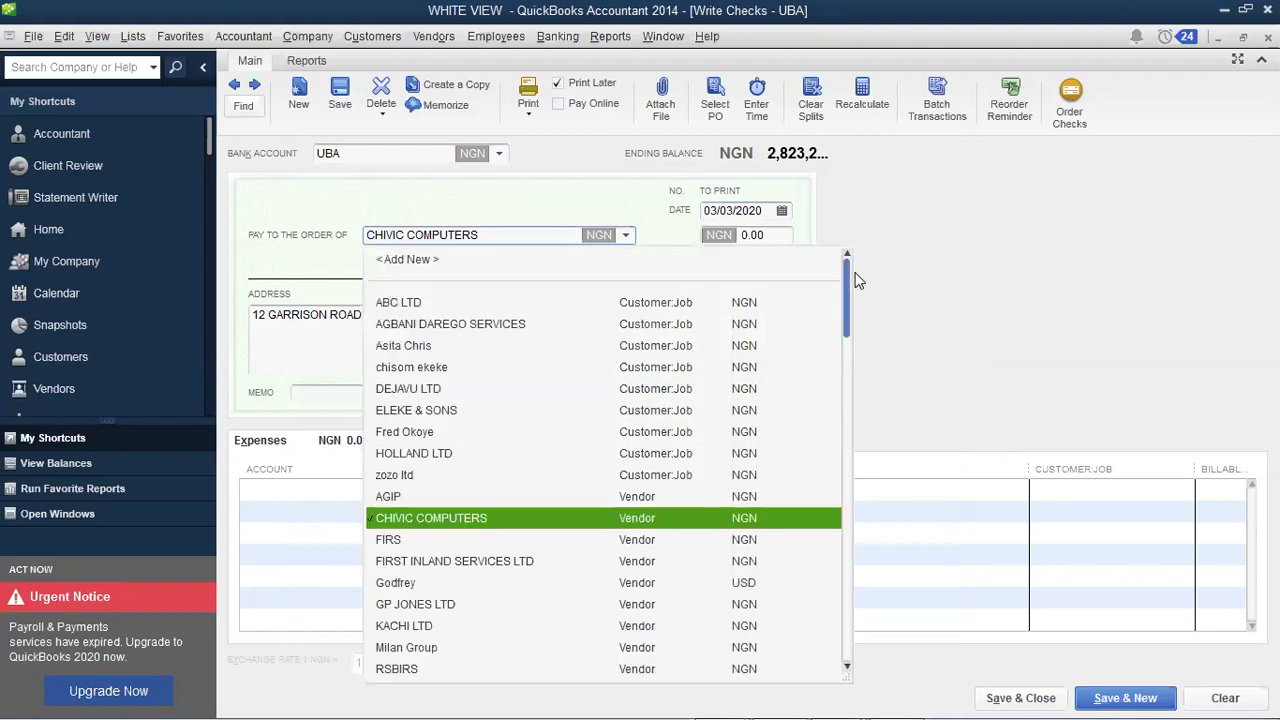
scroll(855, 298, "down", 1)
scroll(832, 566, "down", 3)
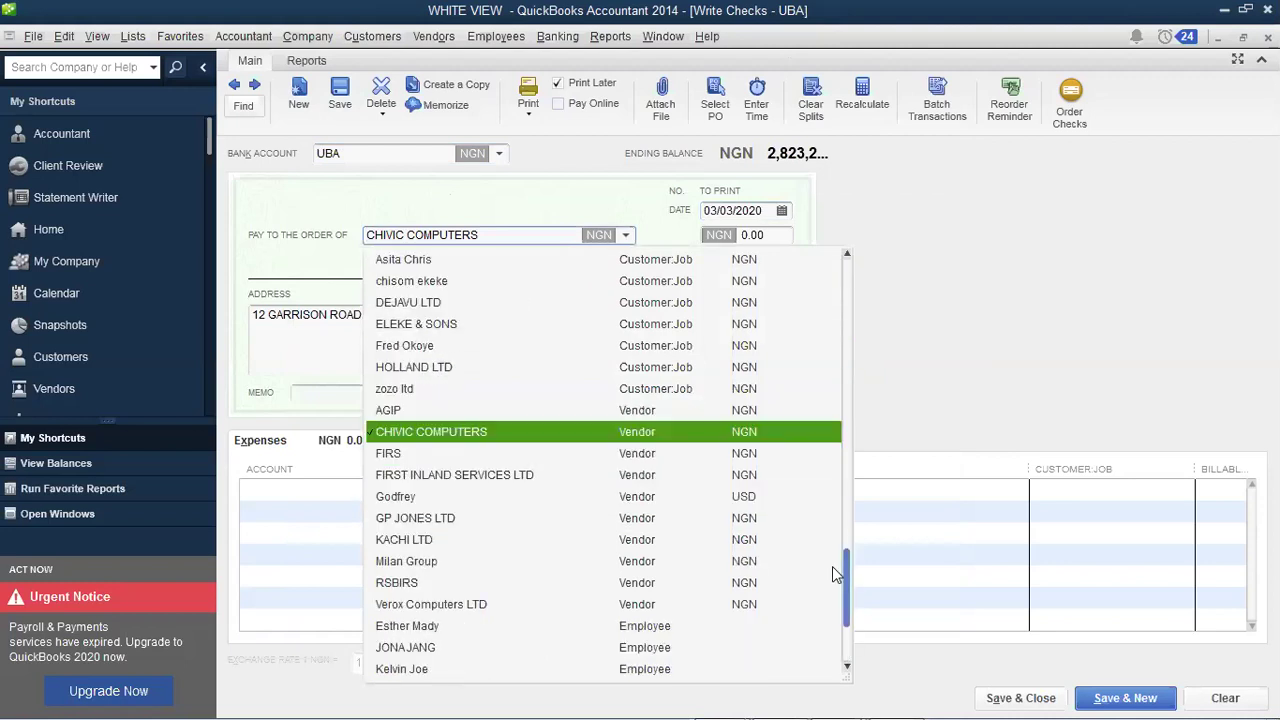
scroll(830, 510, "up", 1)
scroll(849, 264, "up", 2)
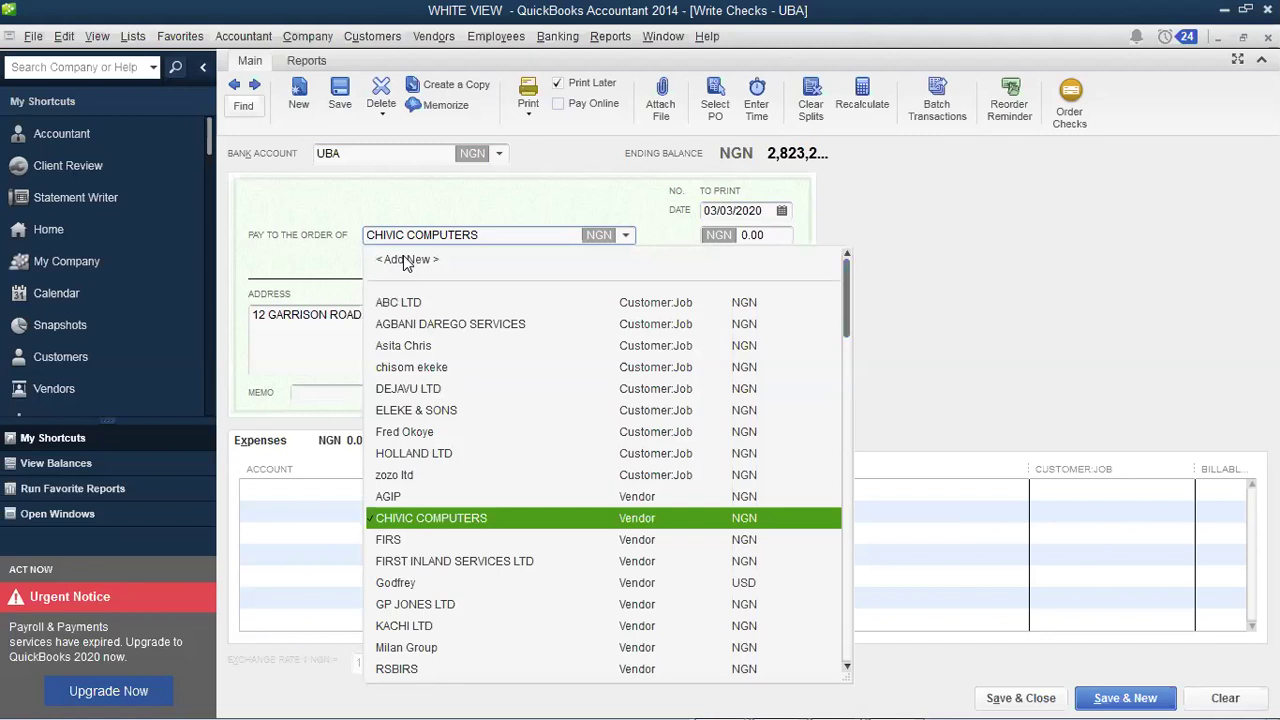
Step: Reopen the payee list and scroll to its top to reveal < Add New >
left_click(630, 243)
scroll(852, 555, "down", 2)
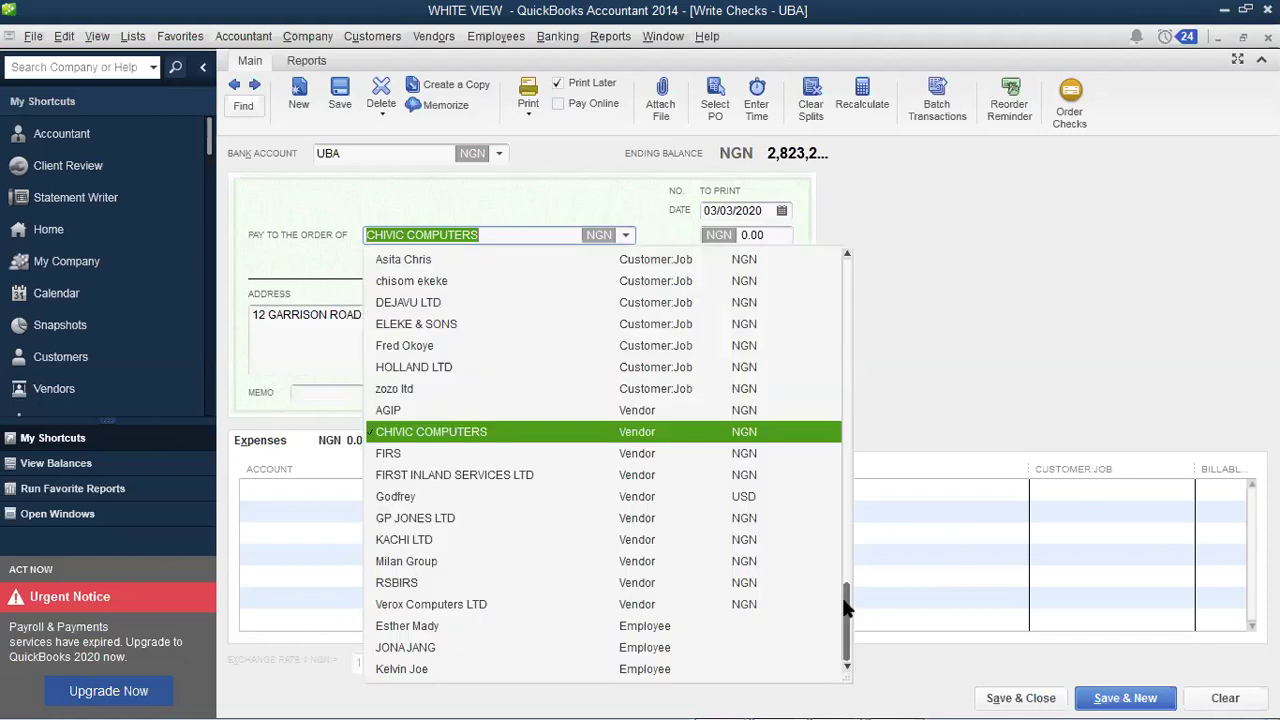
left_click(508, 236)
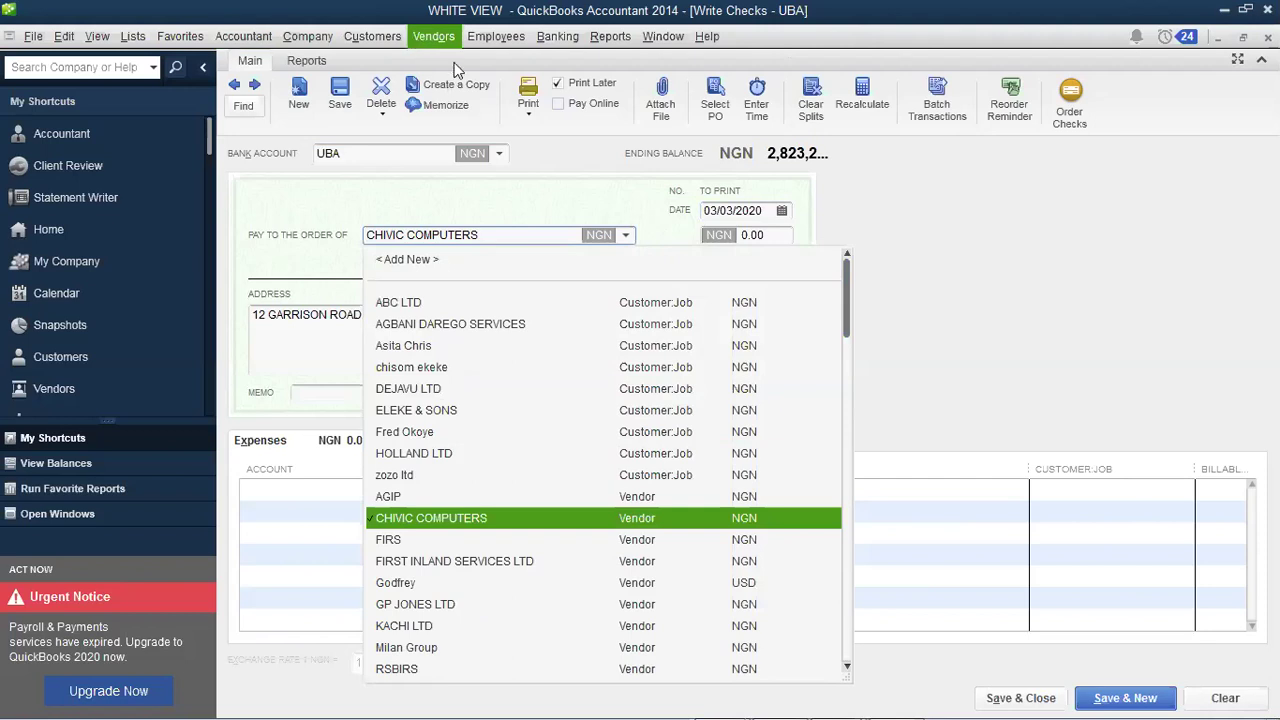
left_click(434, 36)
left_click(626, 236)
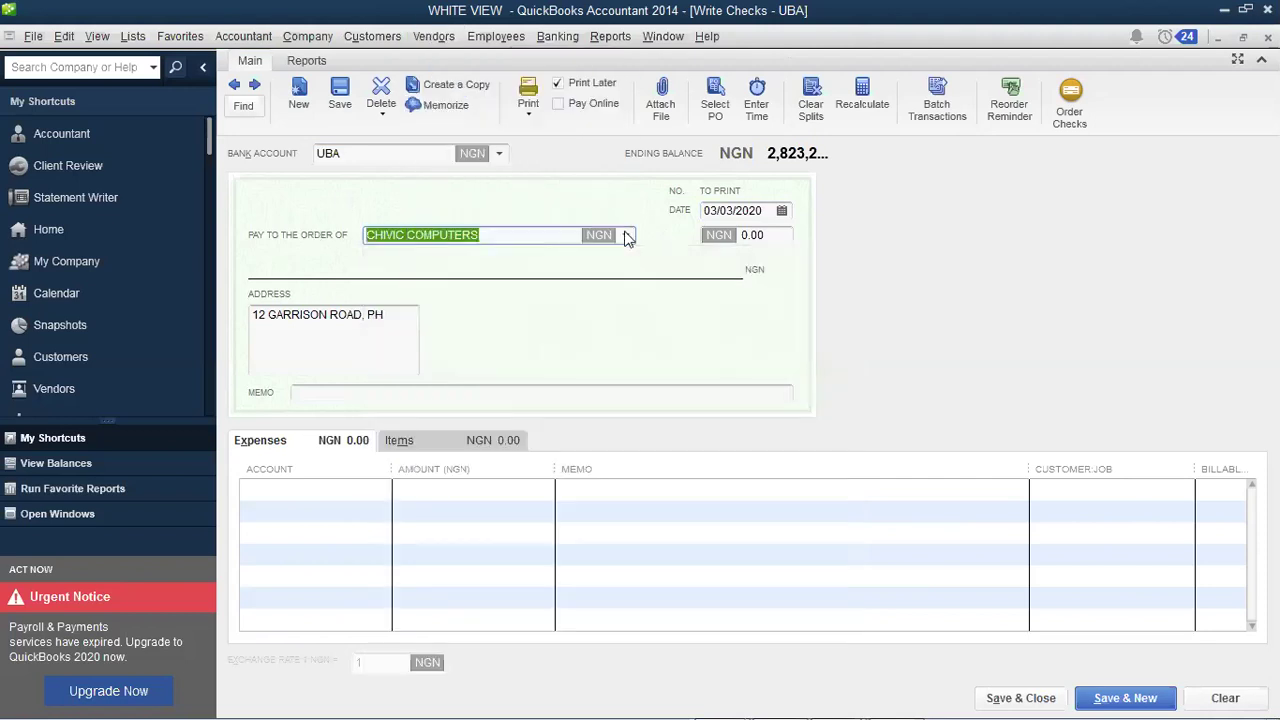
left_click(627, 238)
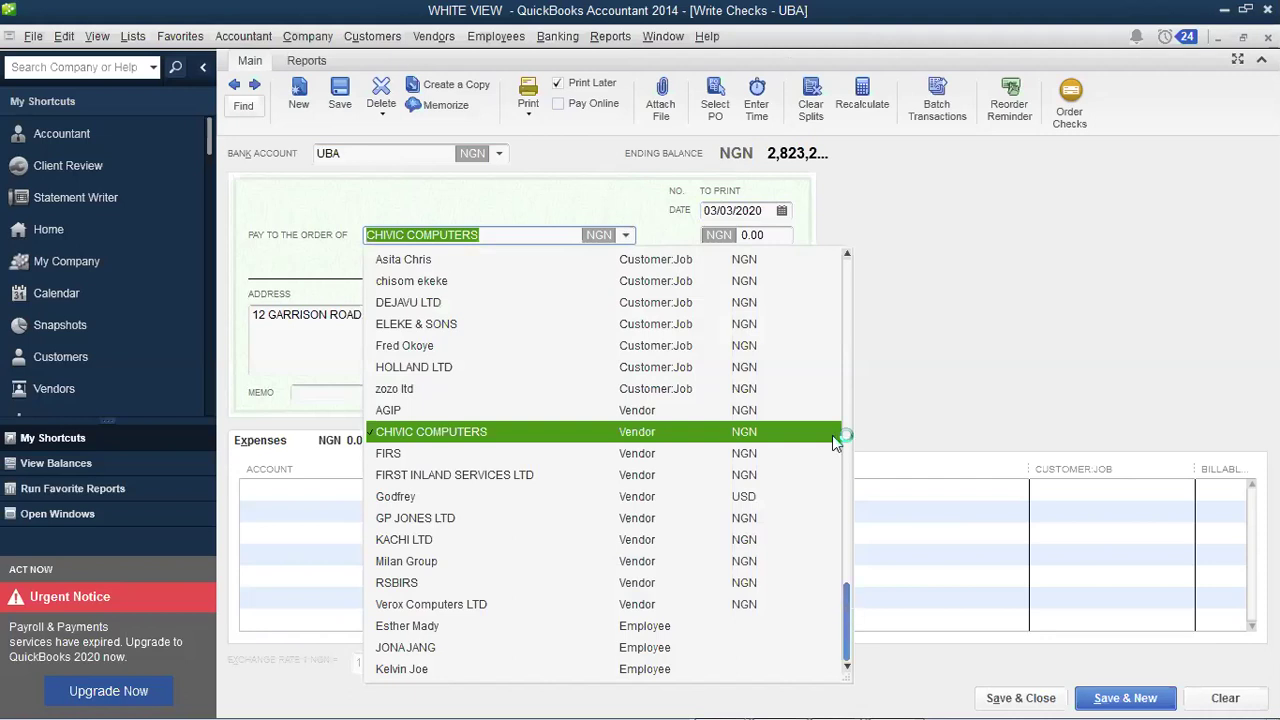
left_click(847, 254)
scroll(397, 266, "up", 1)
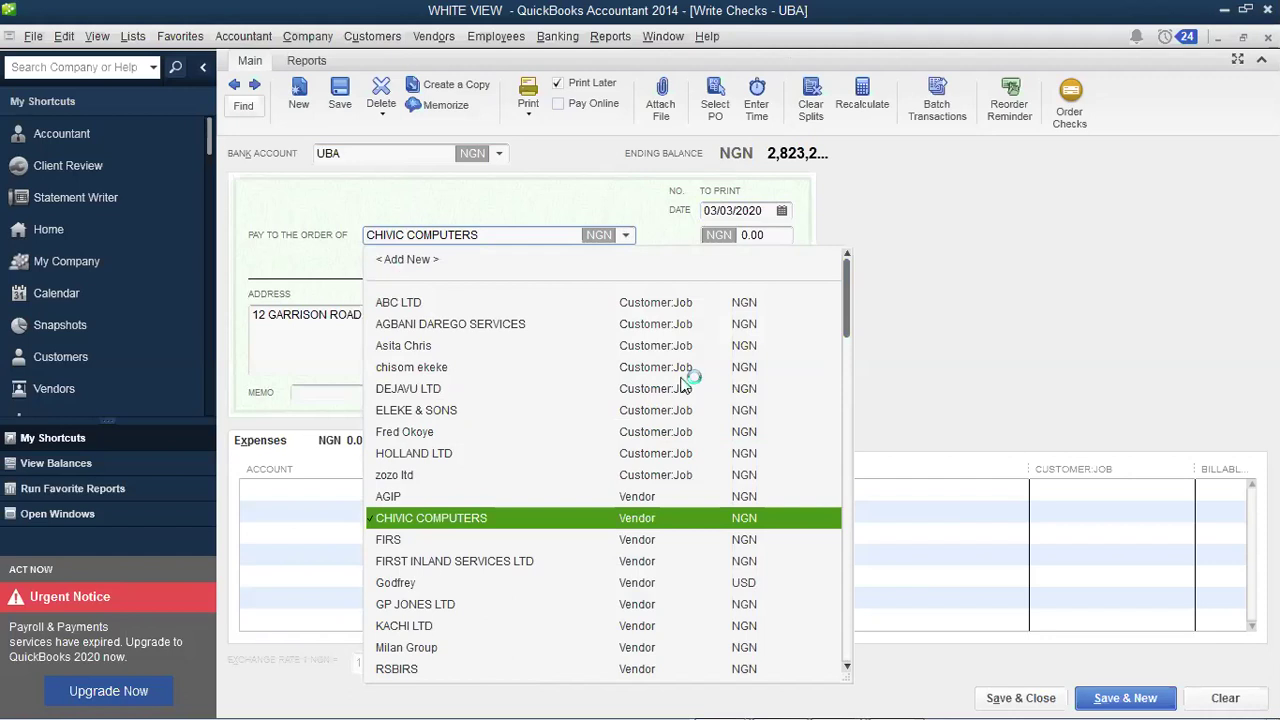
Step: Add a new vendor OKOYE & SON'S (LANDLORD), copying the name into Company Name
left_click(733, 328)
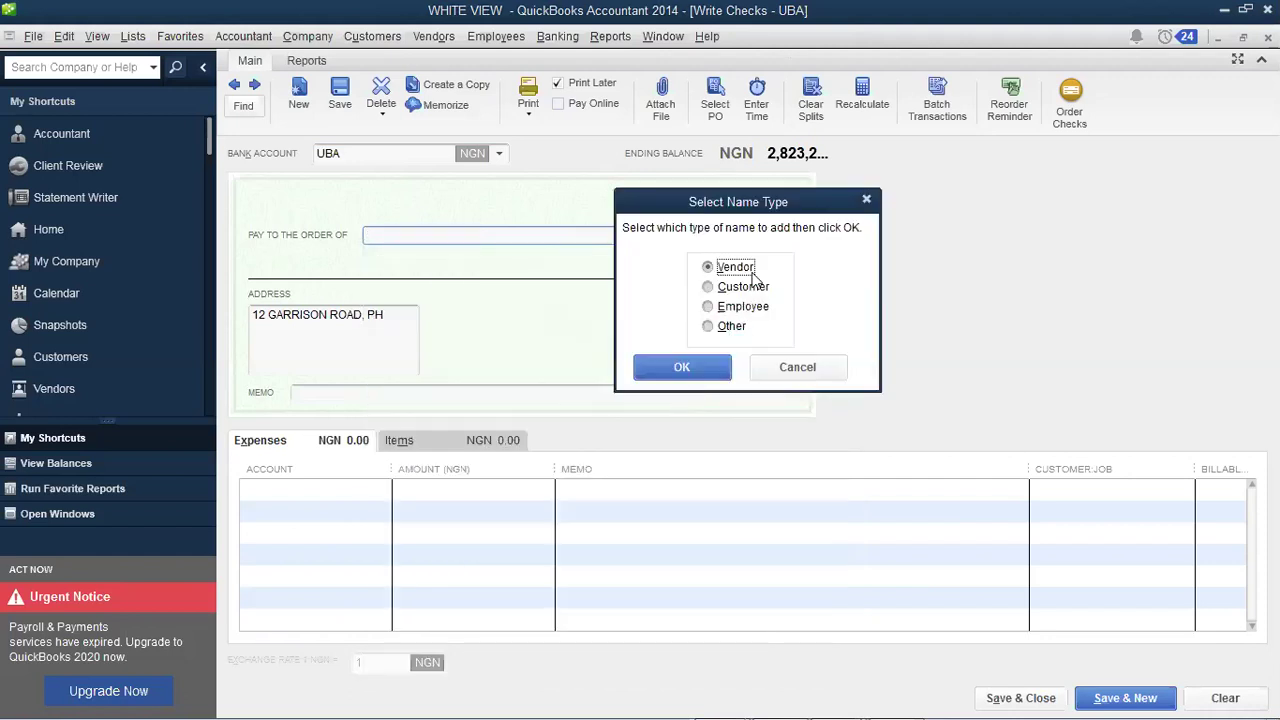
left_click(682, 368)
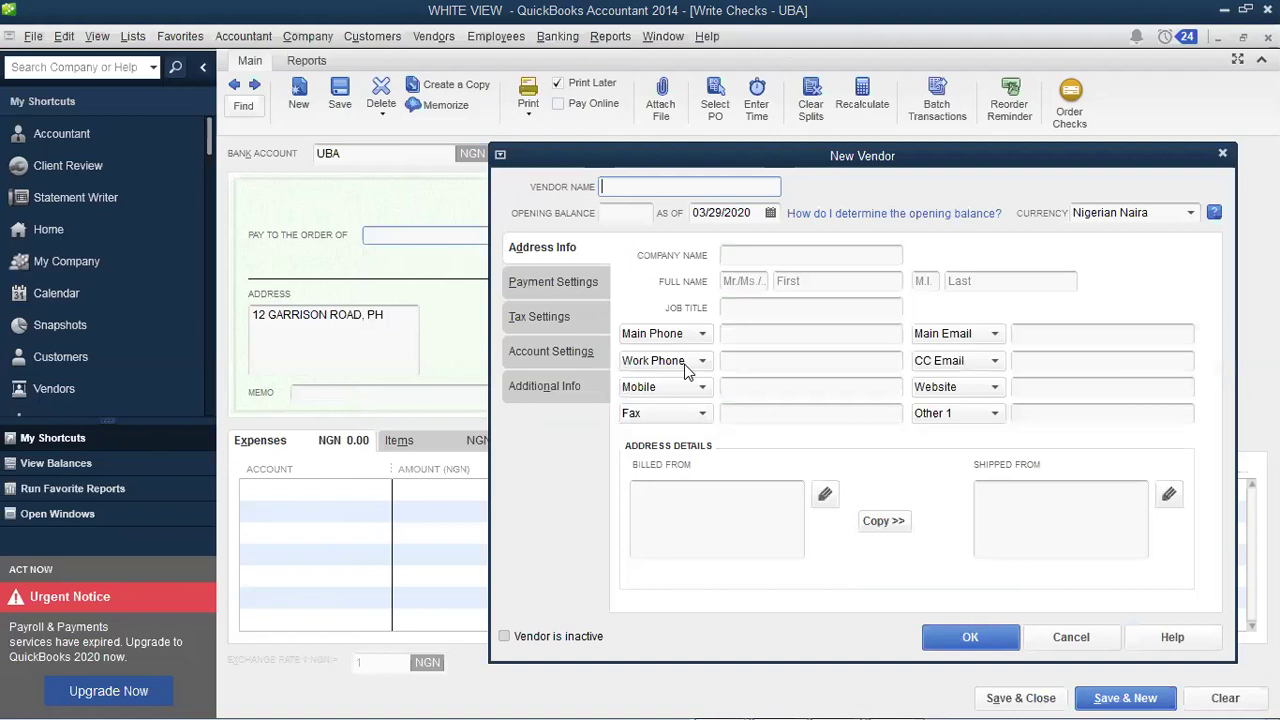
type("OKOYE & S")
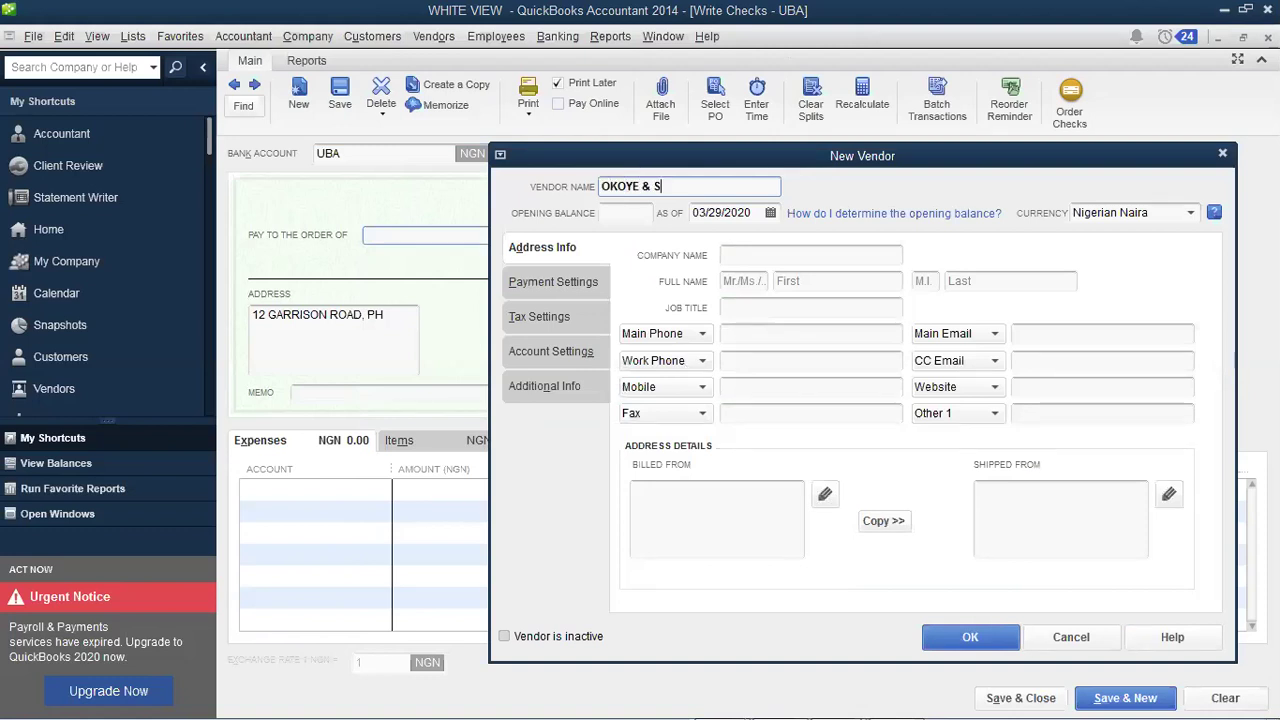
type("ON'S (LANDLORD")
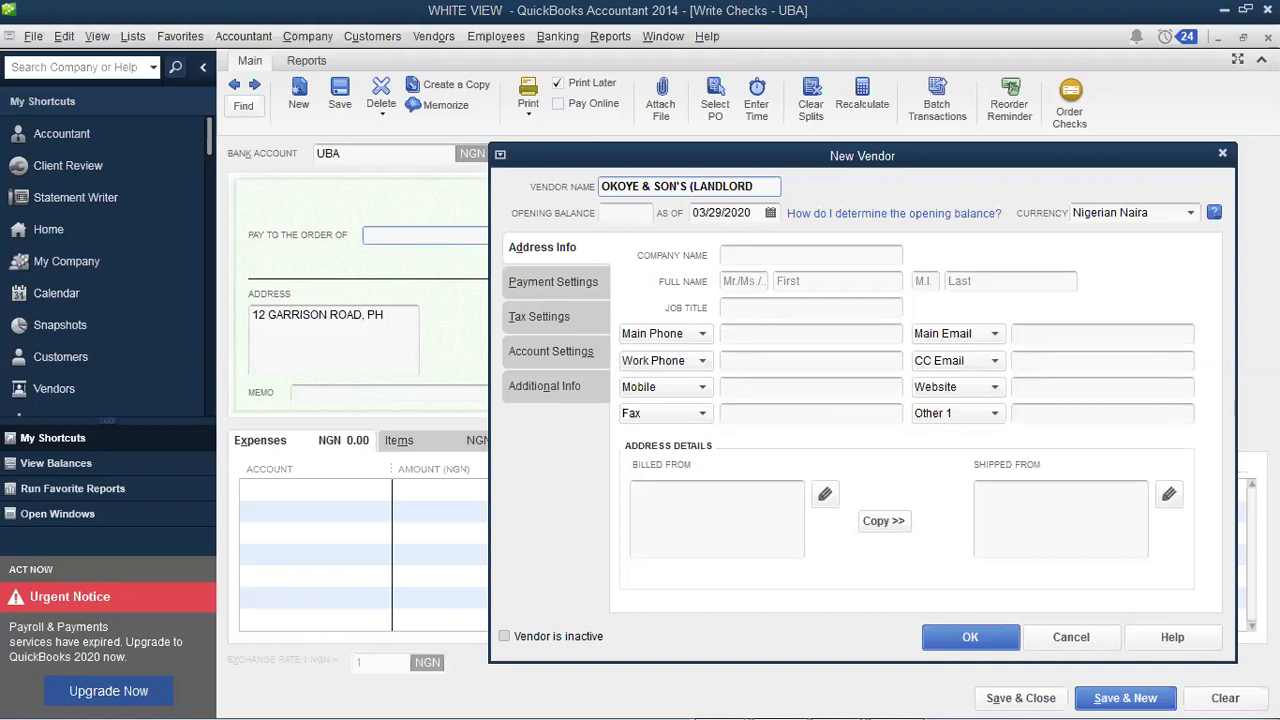
key("Tab")
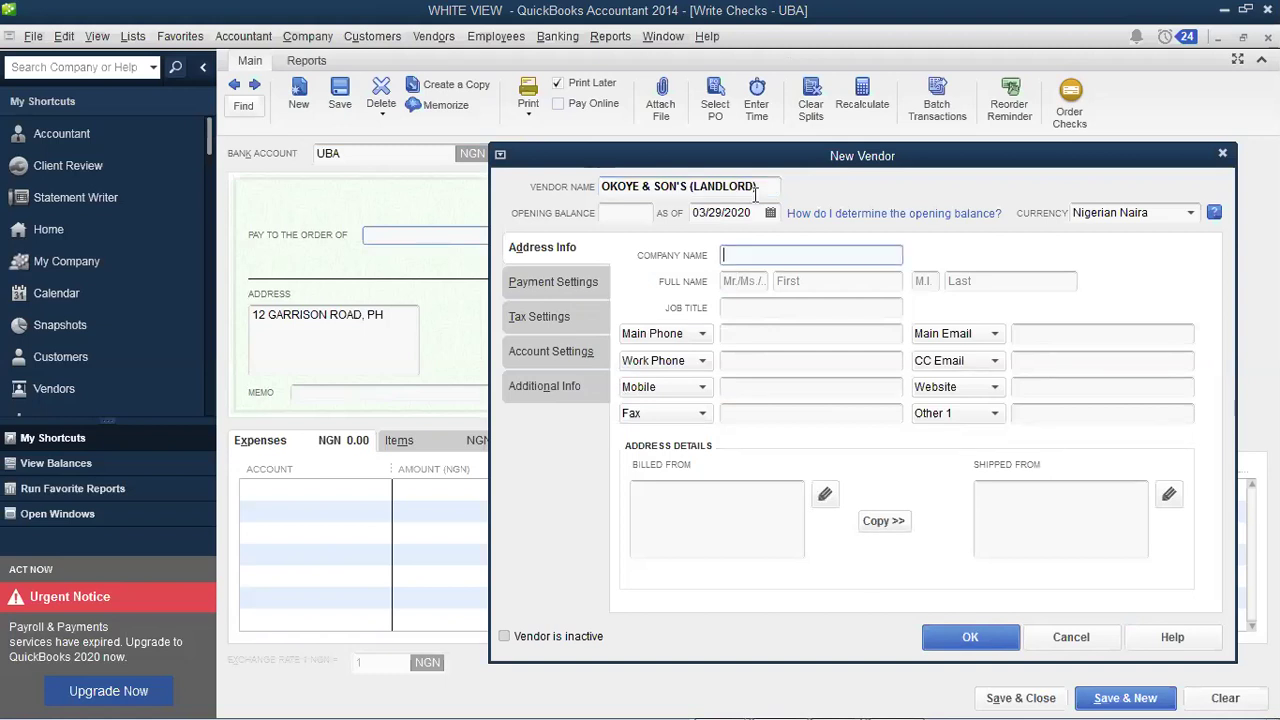
key("shift+Tab")
key("ctrl+c")
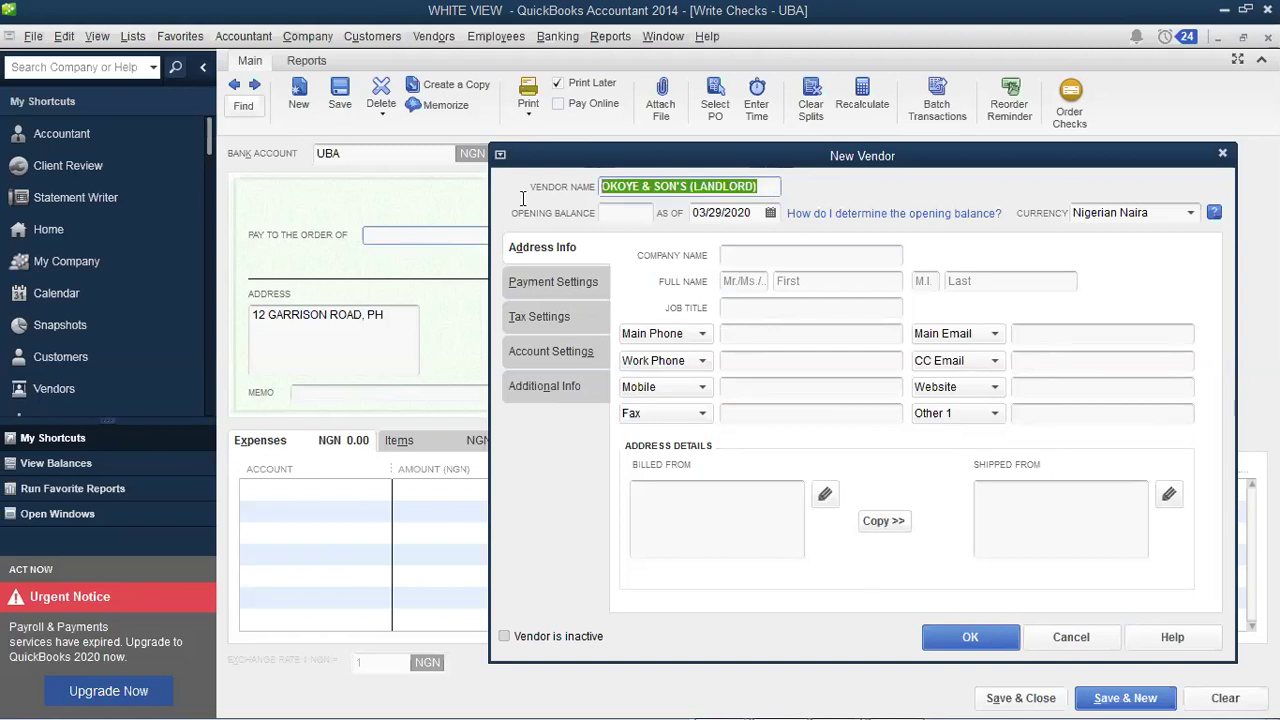
left_click(755, 262)
key("ctrl+v")
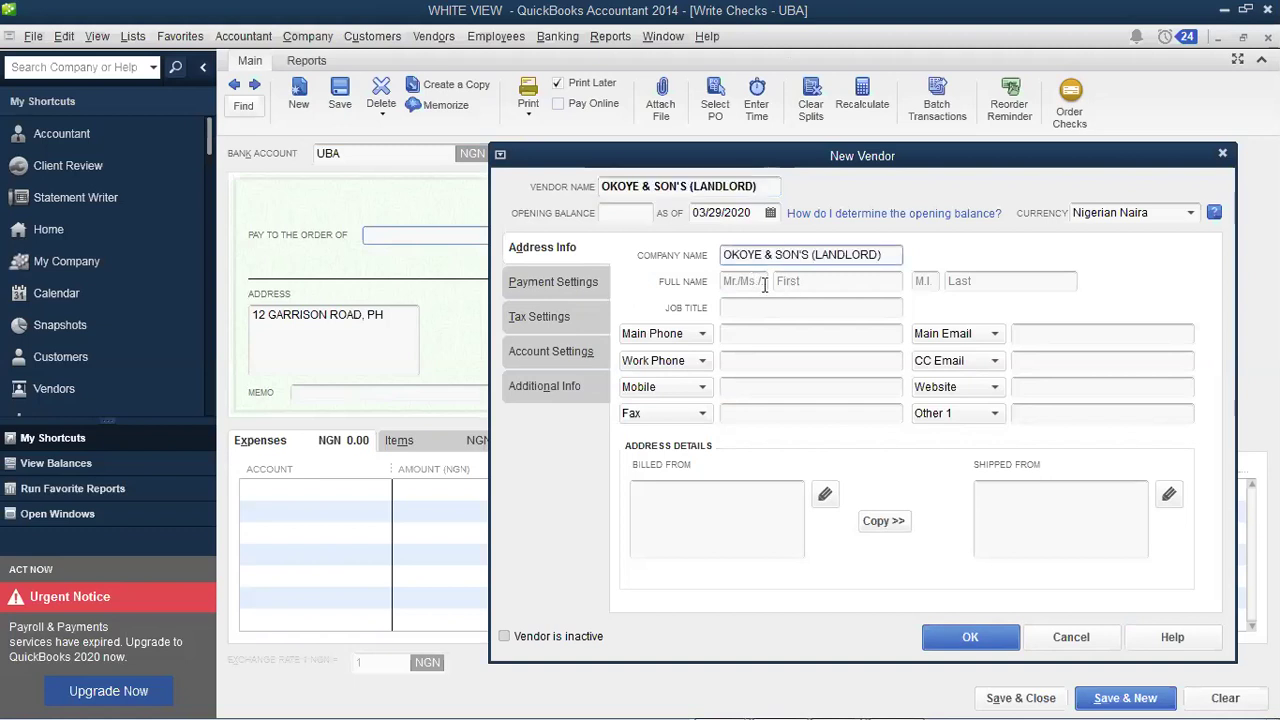
Step: Enter the vendor contact's title and first name and the main phone number
left_click(764, 282)
type("MR")
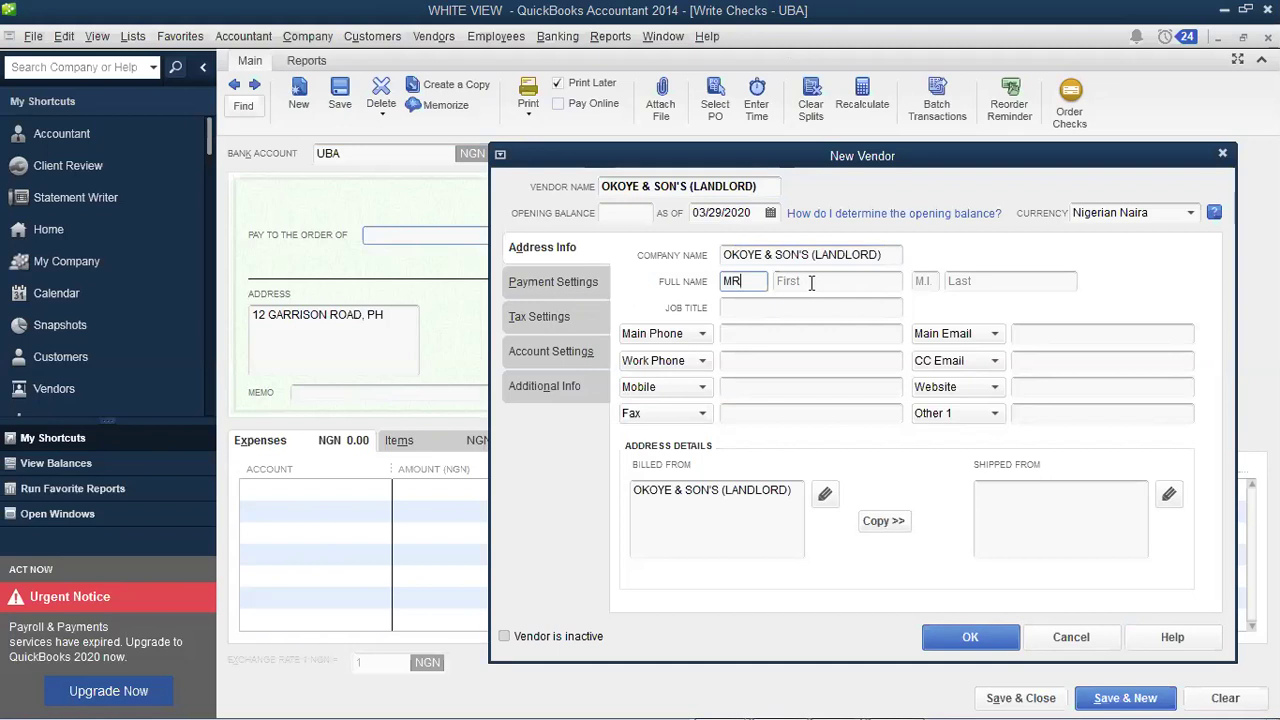
left_click(811, 282)
type("OKOYE")
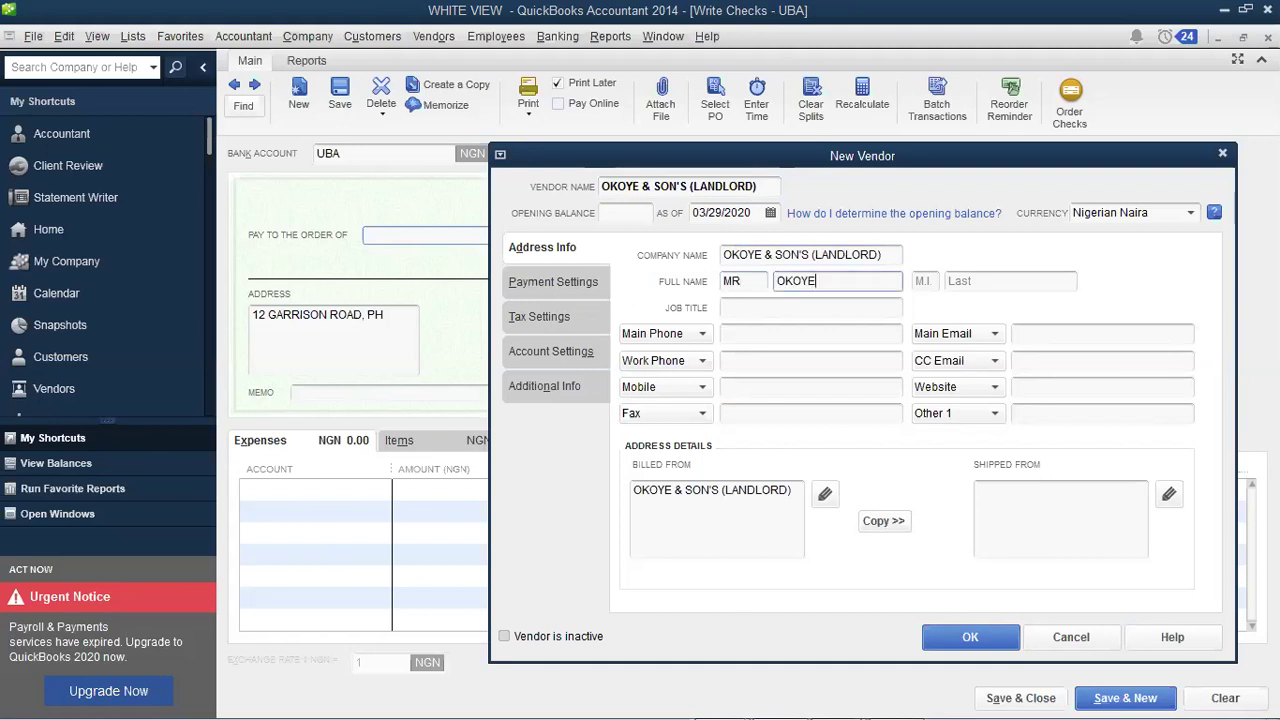
left_click(785, 334)
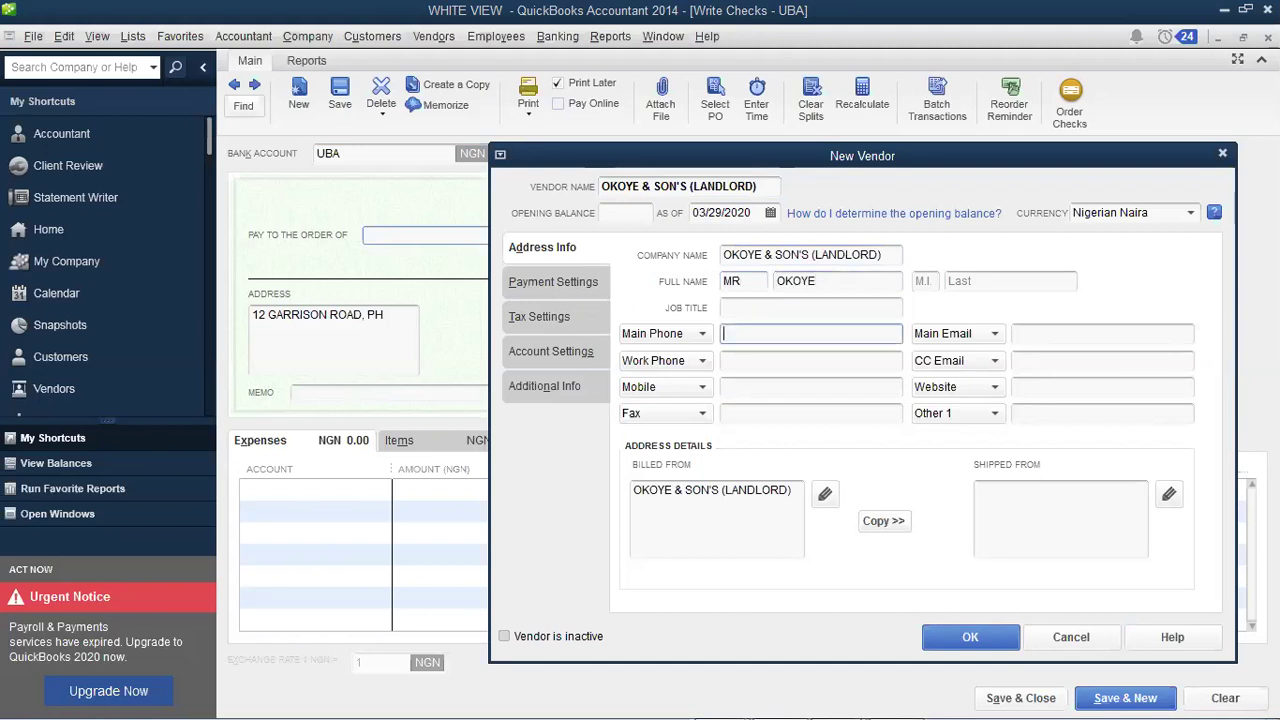
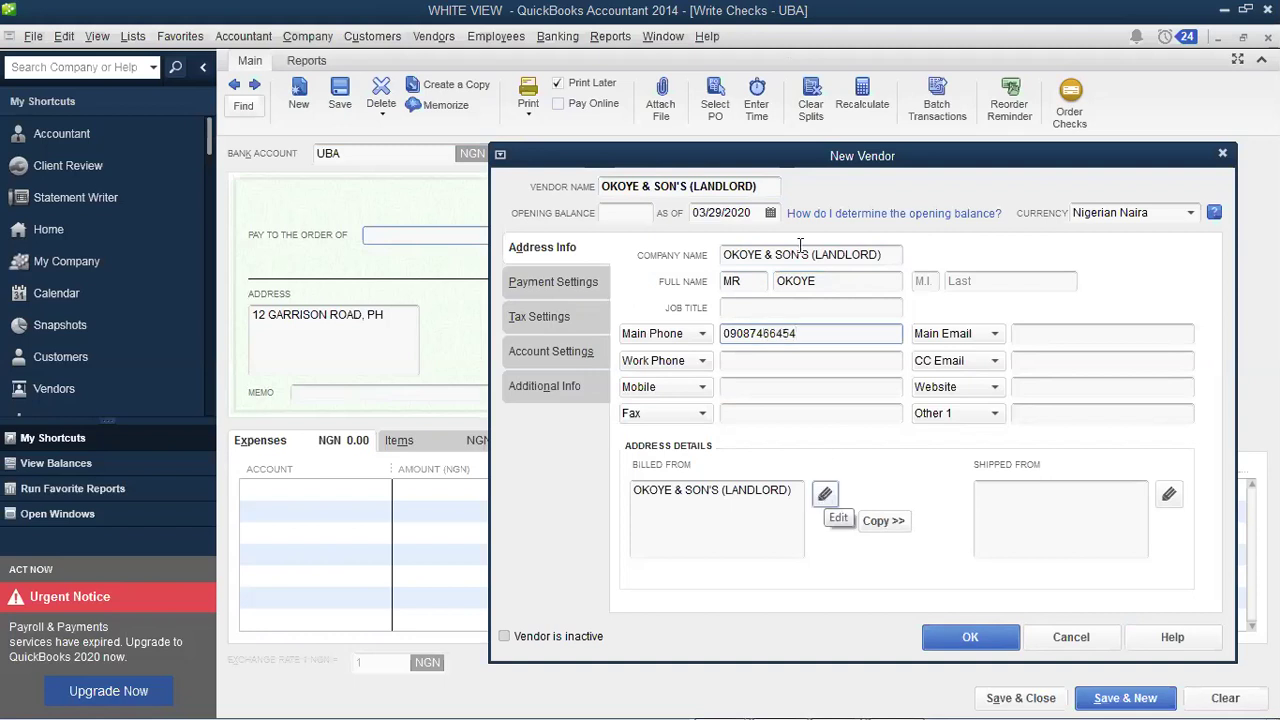
Step: Replace the prefilled billing address with the landlord's address and save the vendor
left_click(825, 493)
key("ctrl+a")
key("BackSpace")
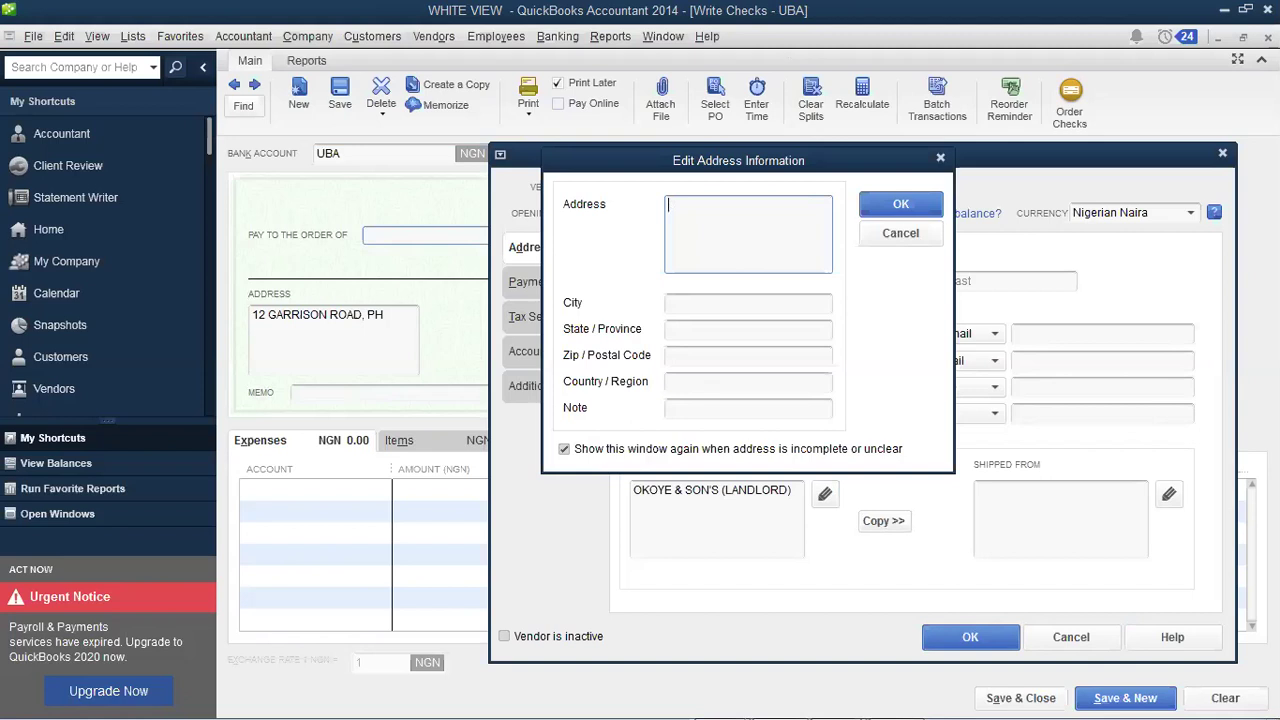
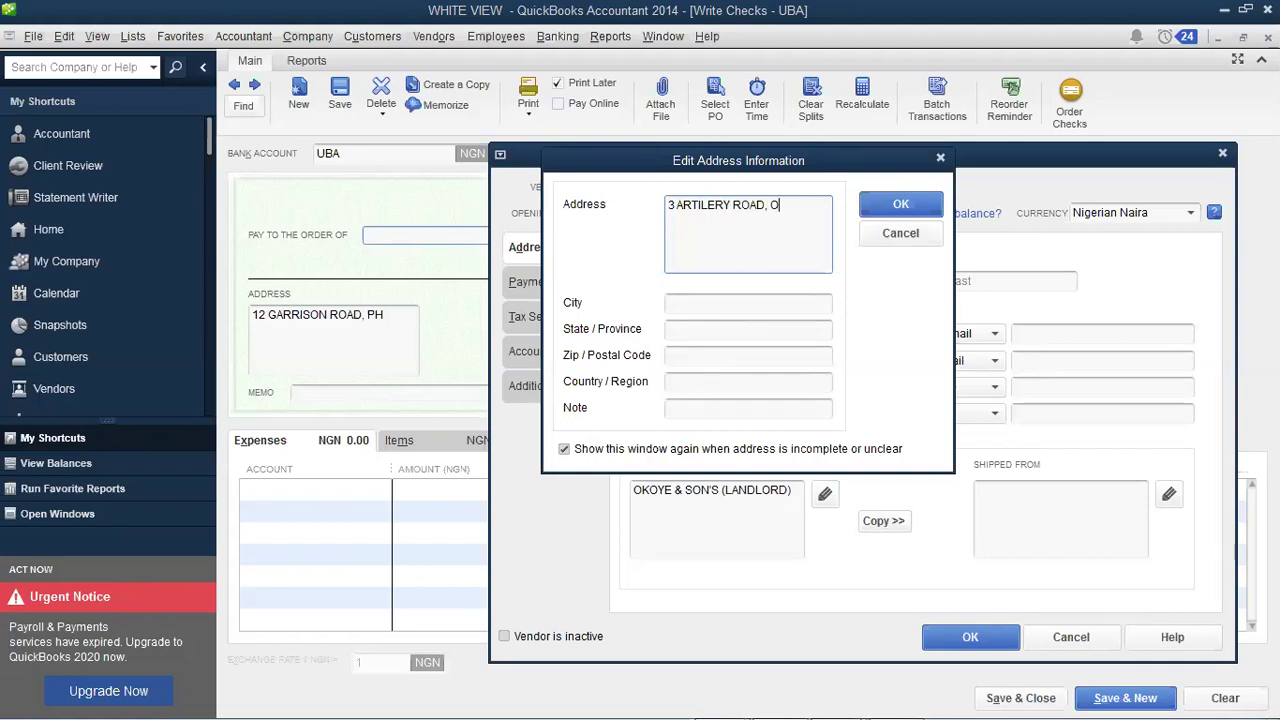
type("PH")
left_click(901, 206)
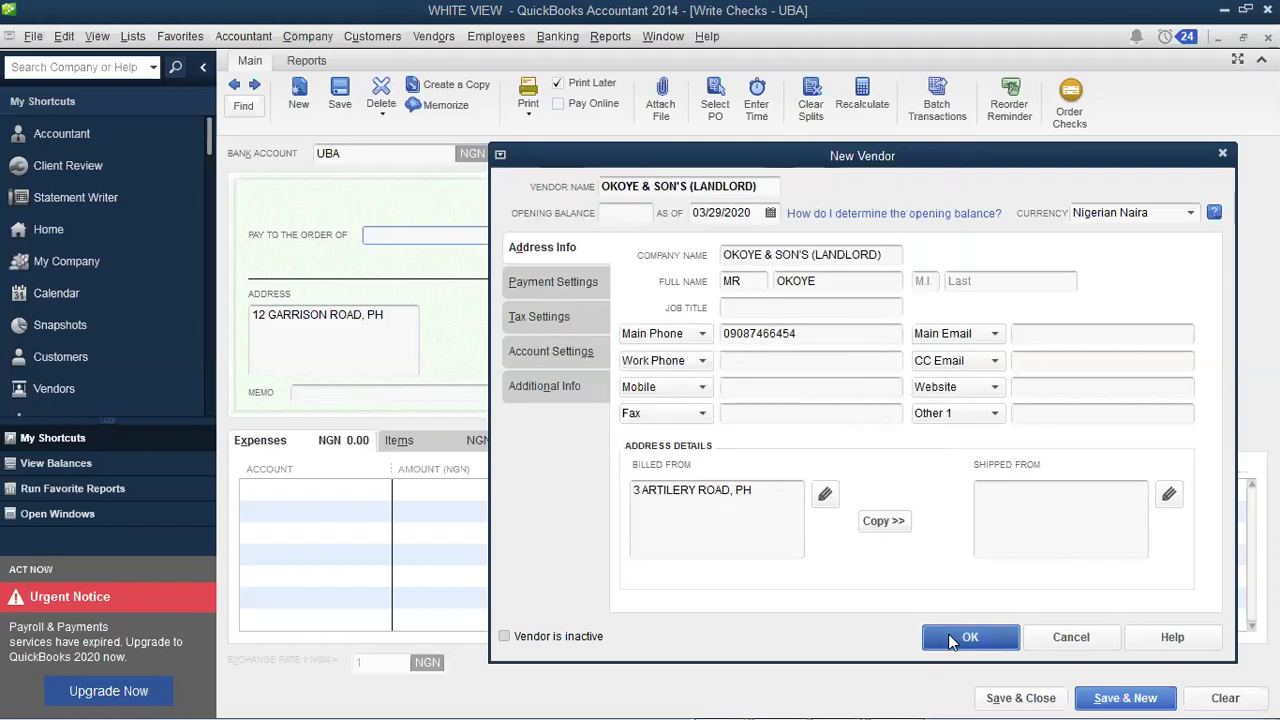
key("Return")
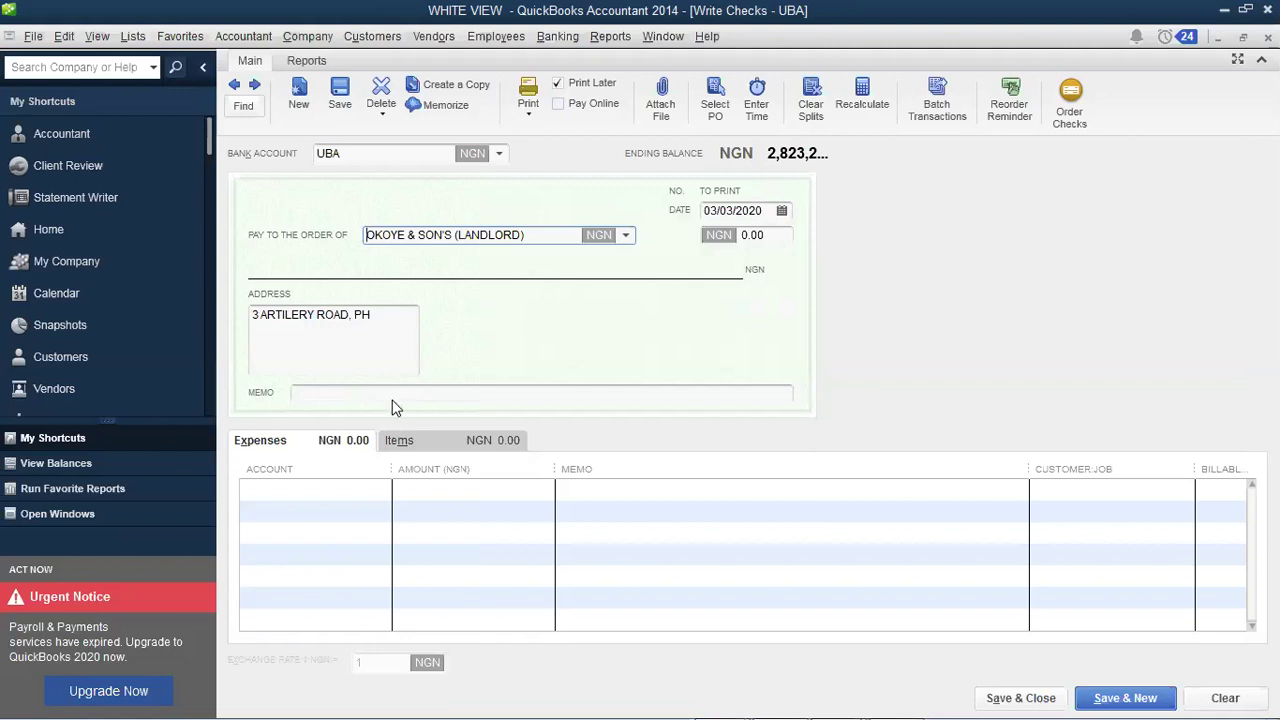
Step: Charge 400,000 to 67100 · Rent Expense with memo 'Being payment for office rent'
left_click(343, 488)
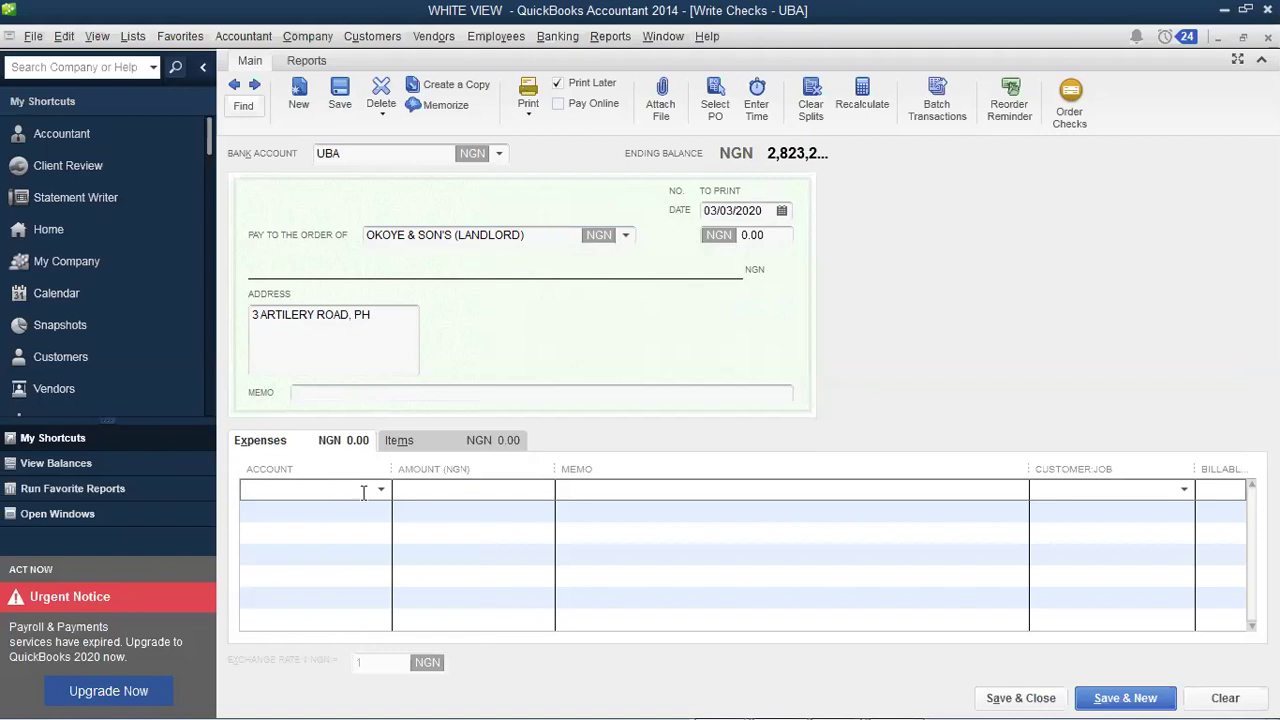
left_click(383, 491)
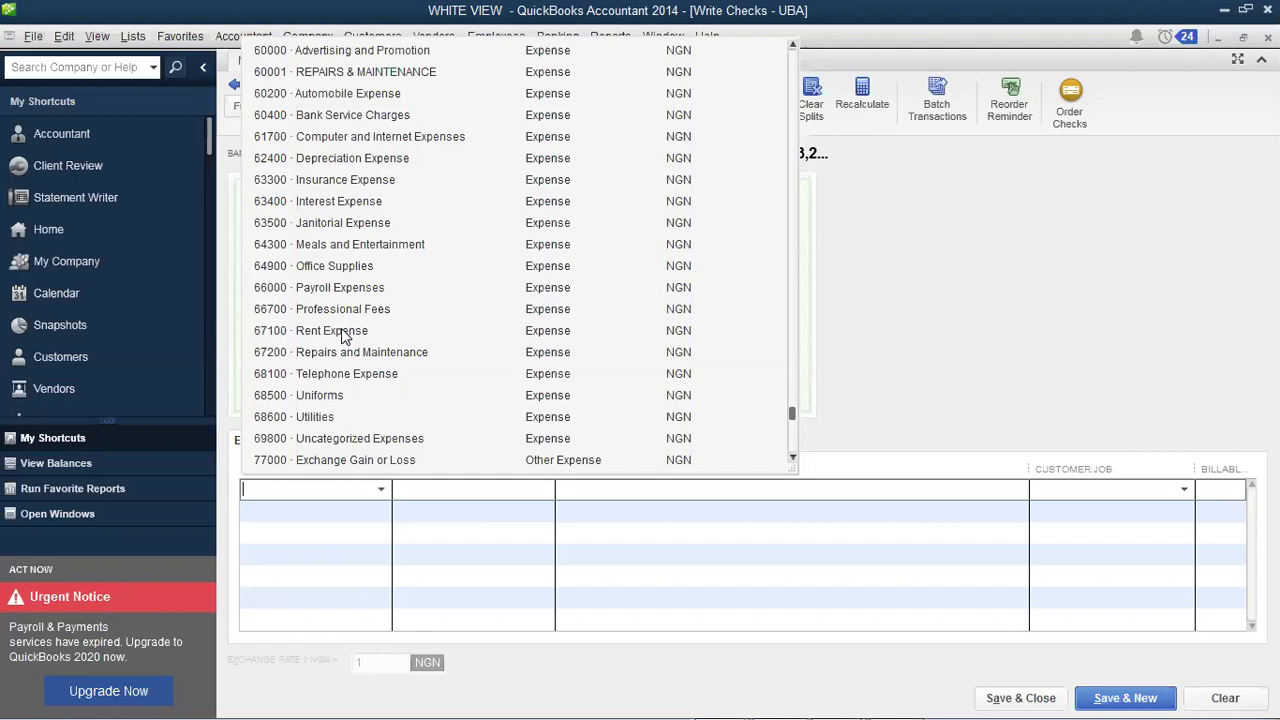
left_click(343, 331)
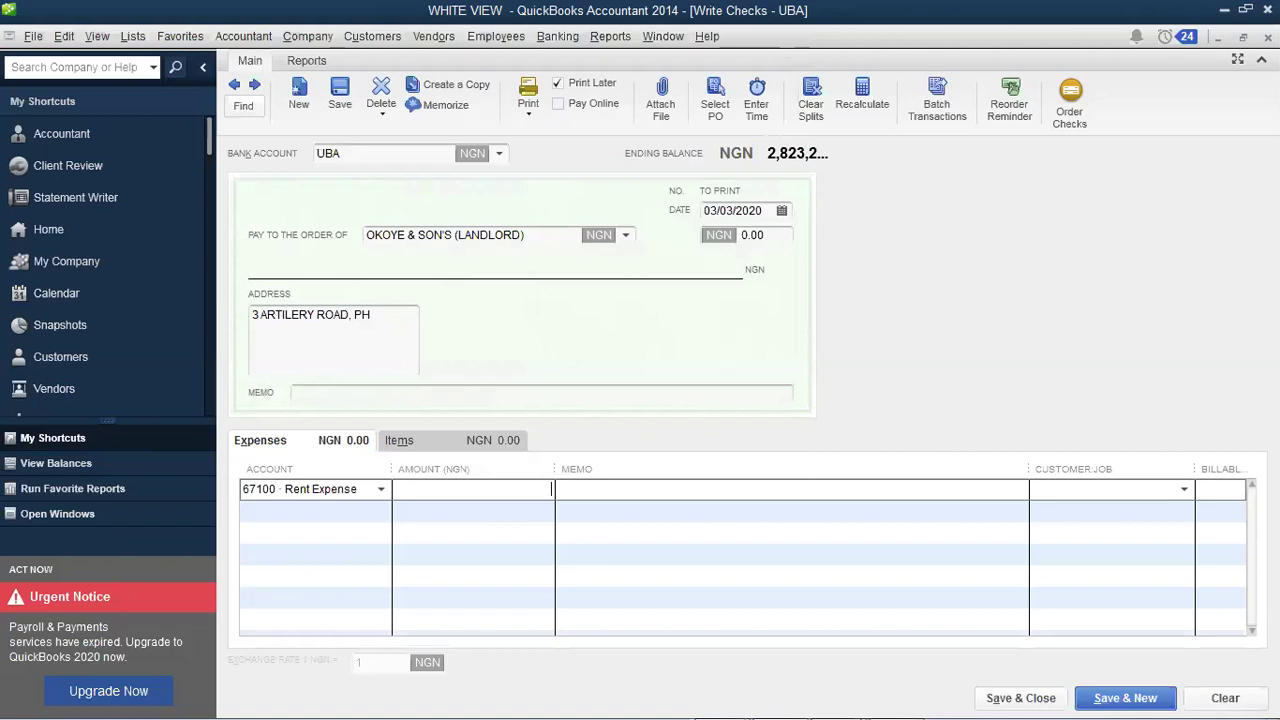
type("400000")
key("Tab")
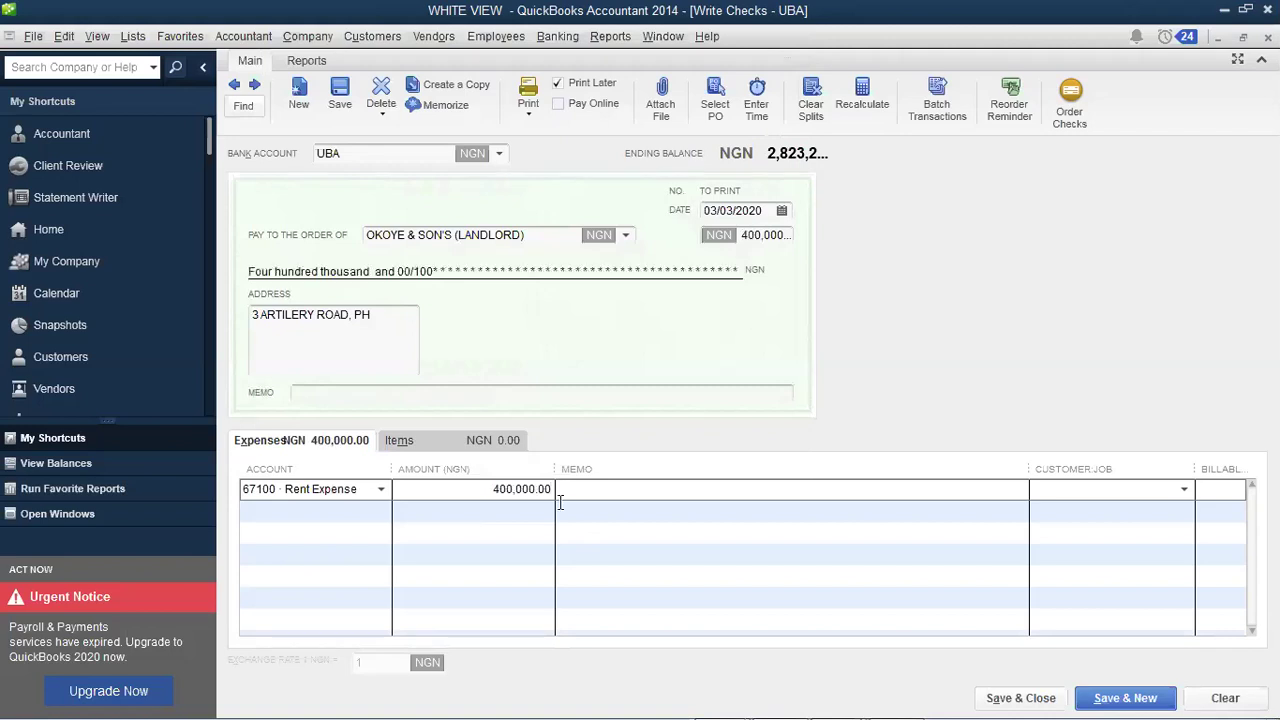
type("Being payment for office rent")
key("Tab")
Step: Save the rent check with Save & New, then step back to reopen it
left_click(1119, 698)
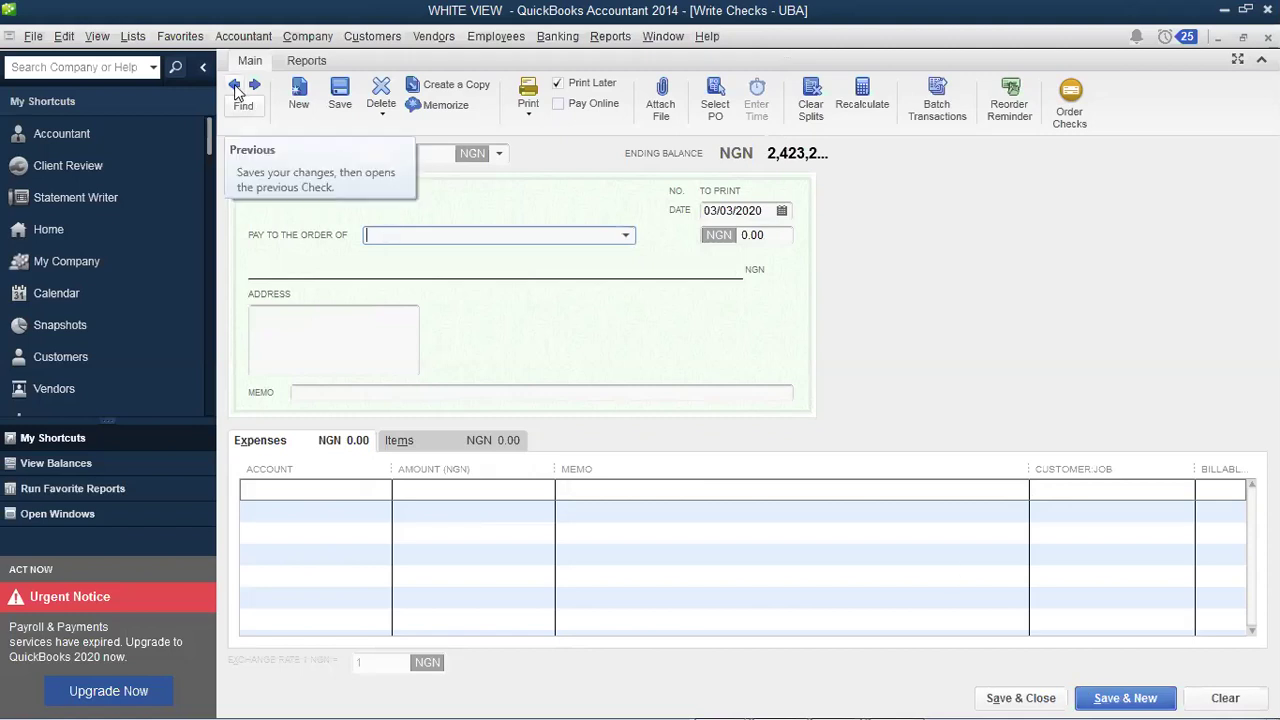
left_click(236, 88)
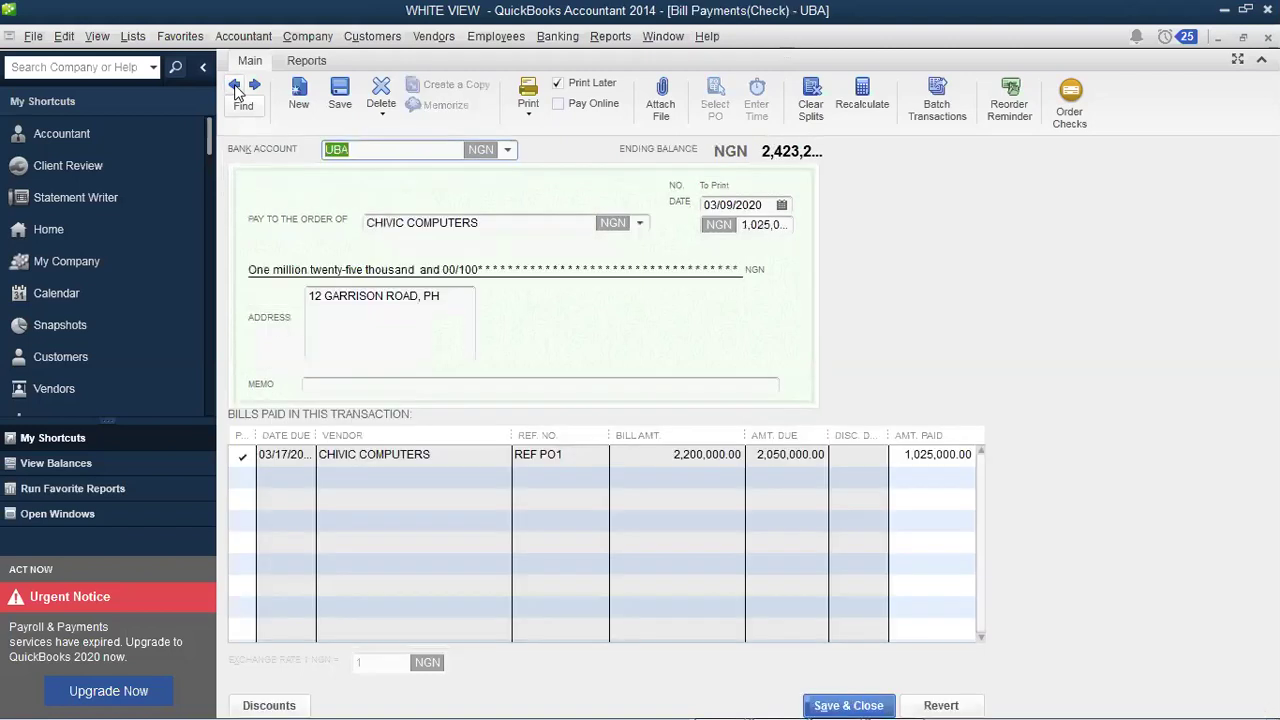
left_click(236, 88)
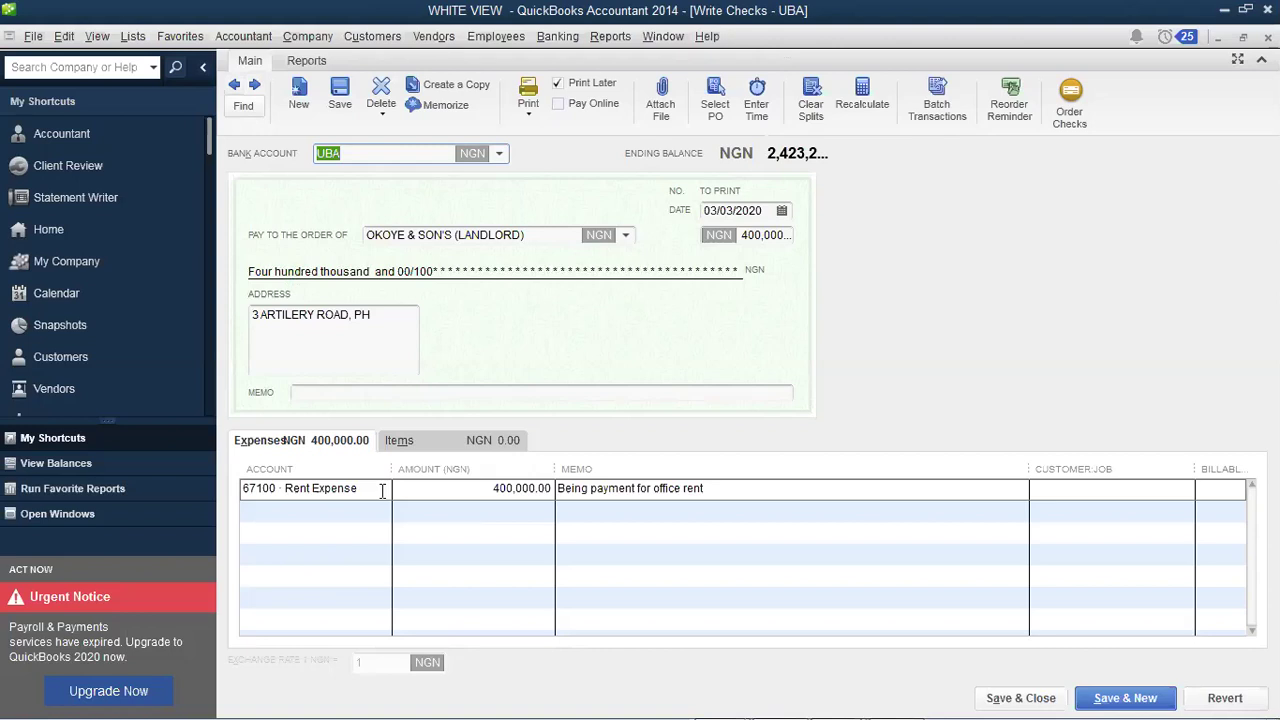
Step: Open the rent line's account list and choose to add a new account
left_click(382, 490)
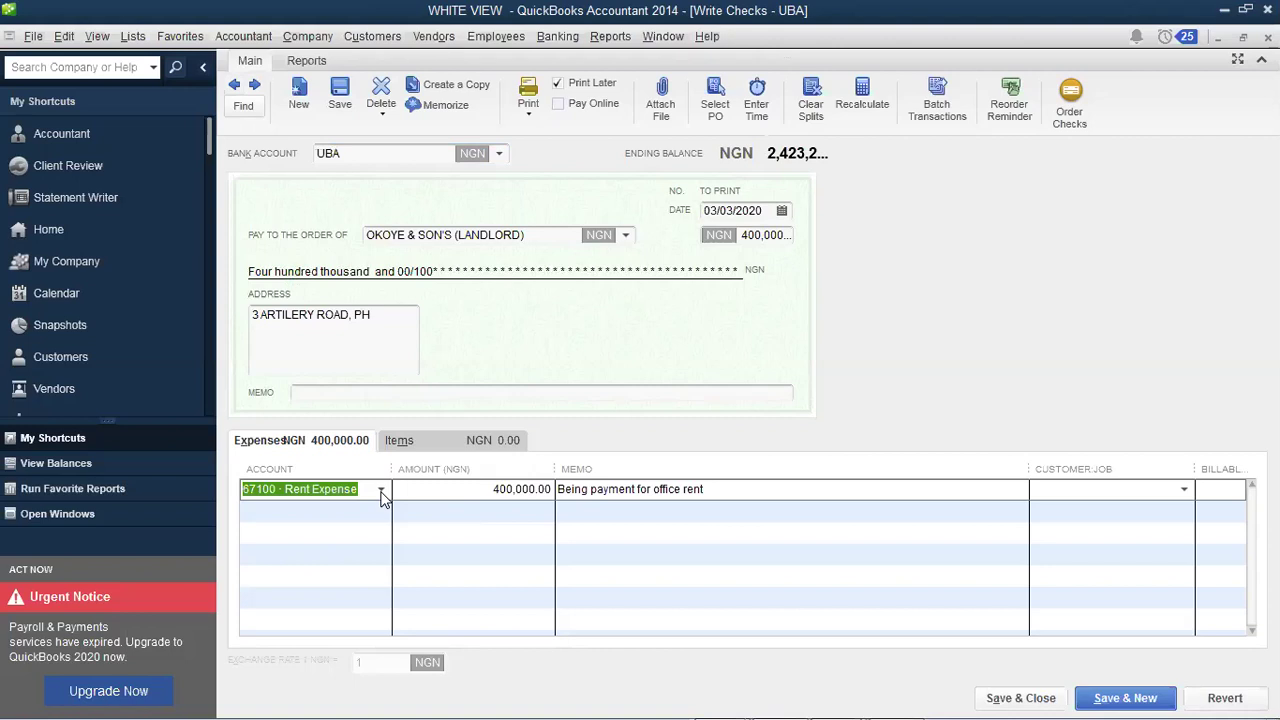
left_click(381, 491)
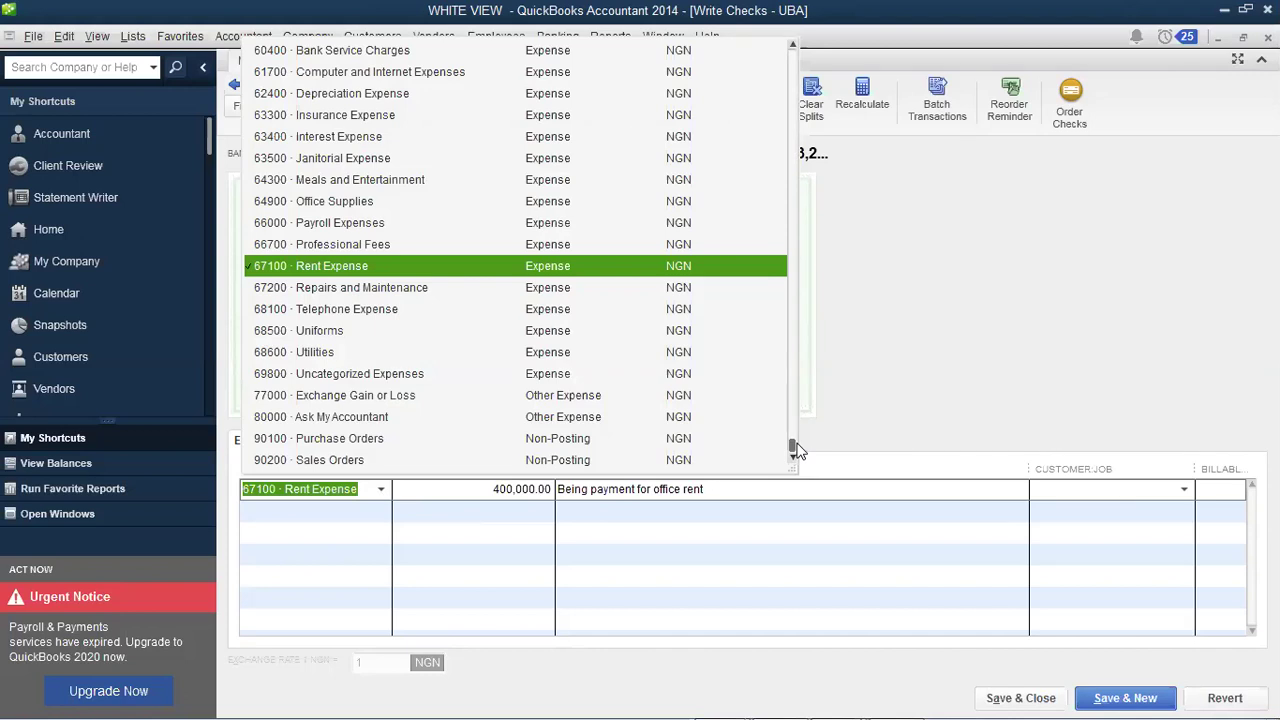
scroll(778, 208, "up", 8)
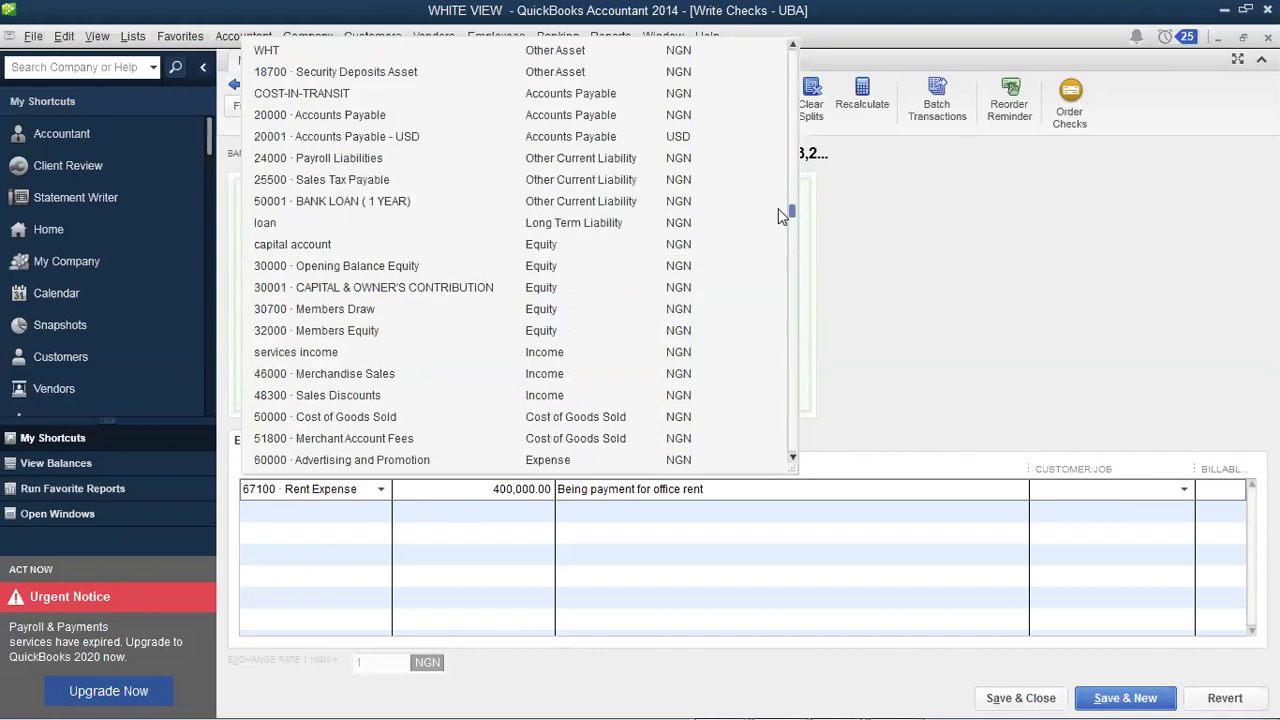
scroll(777, 183, "up", 1)
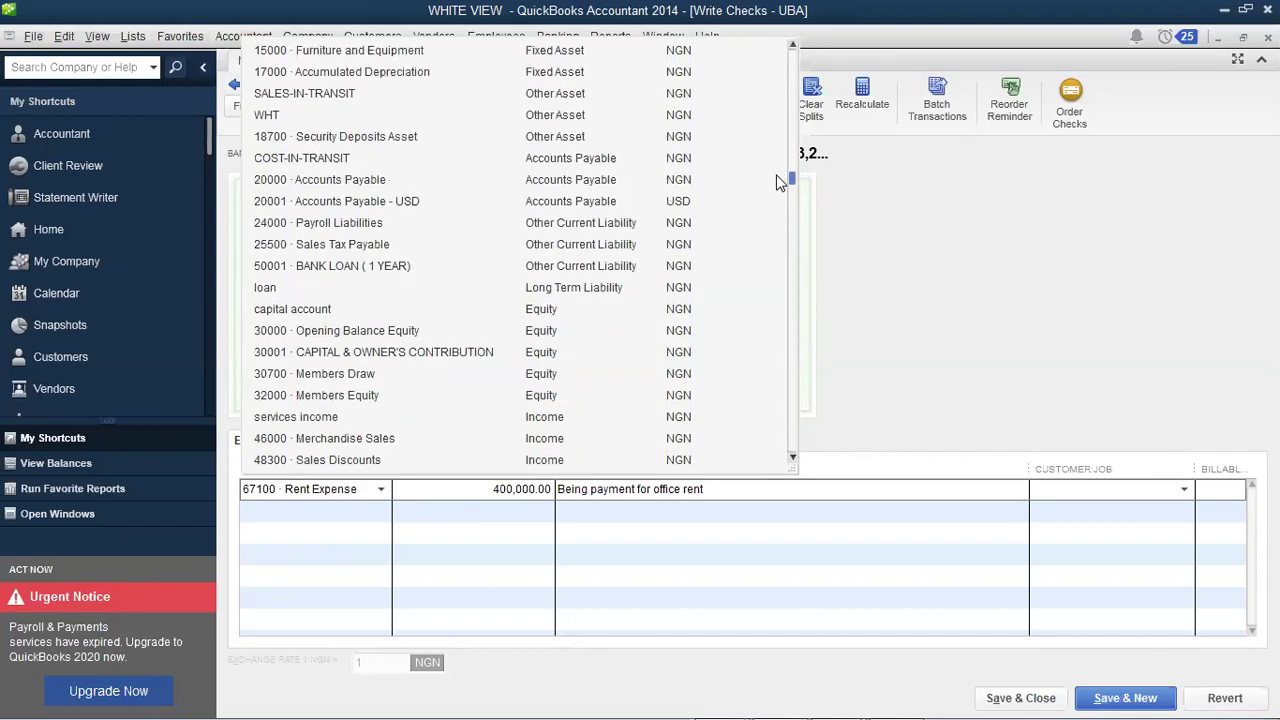
scroll(778, 183, "up", 1)
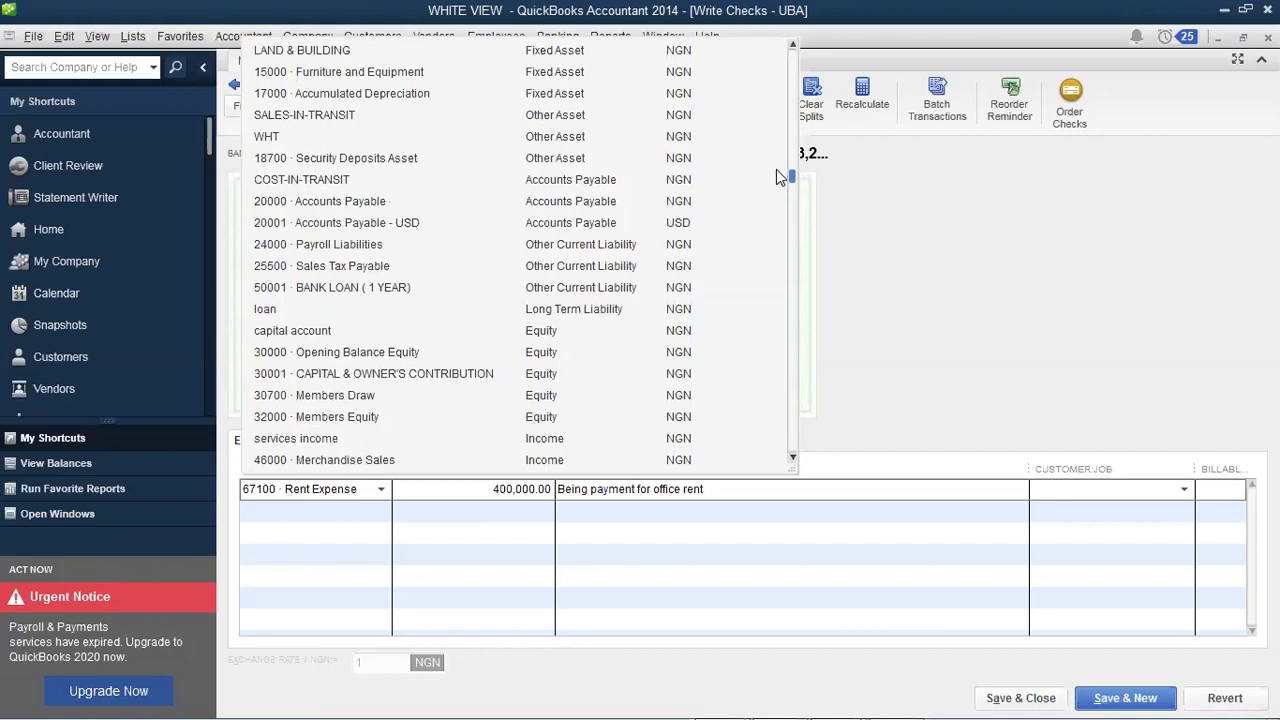
left_click(792, 45)
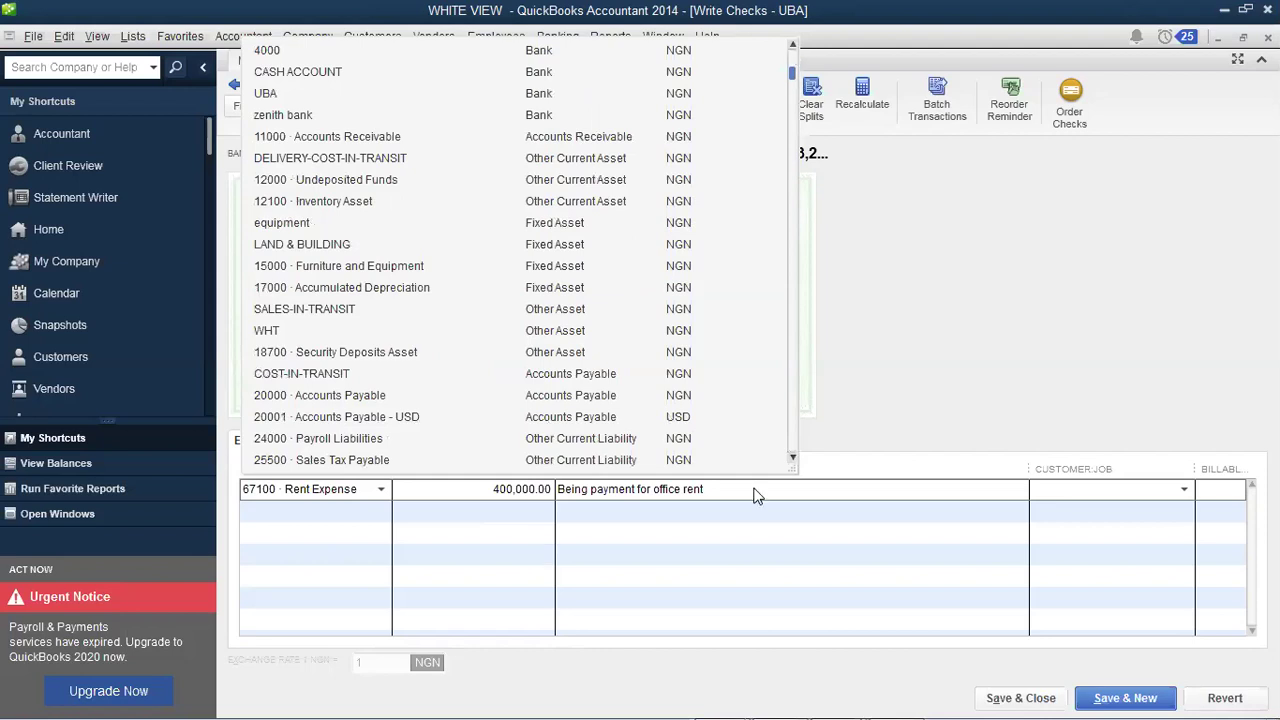
Step: Create account 60002 Rent Payable, described as Rent Payable, and save it
type("R")
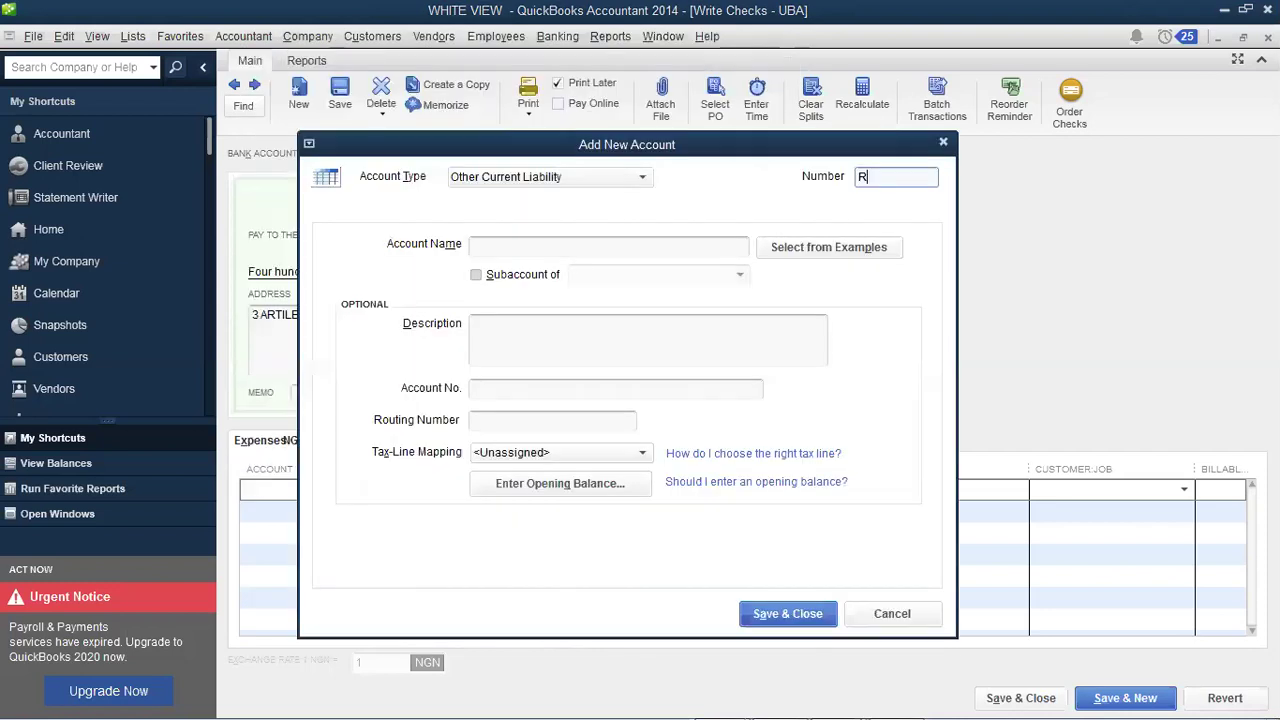
type("e")
key("BackSpace")
key("BackSpace")
type("60002")
left_click(610, 247)
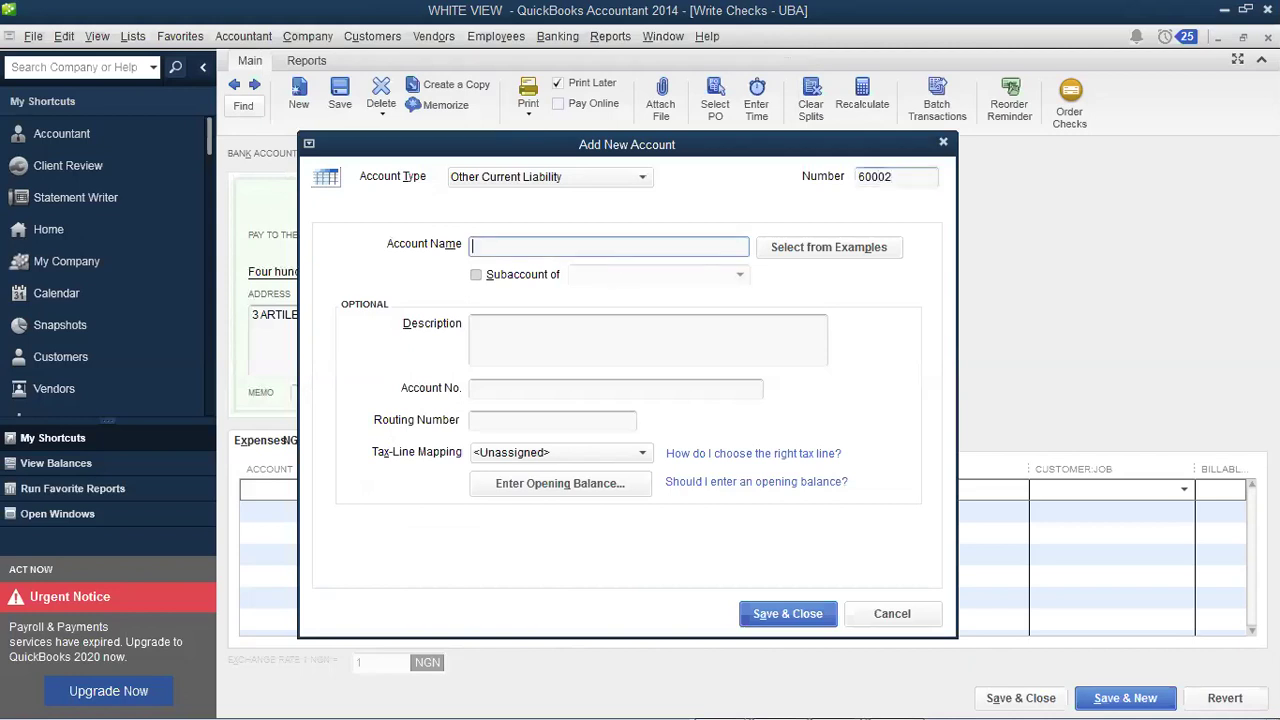
type("Rent Payable")
key("shift+Home")
key("ctrl+c")
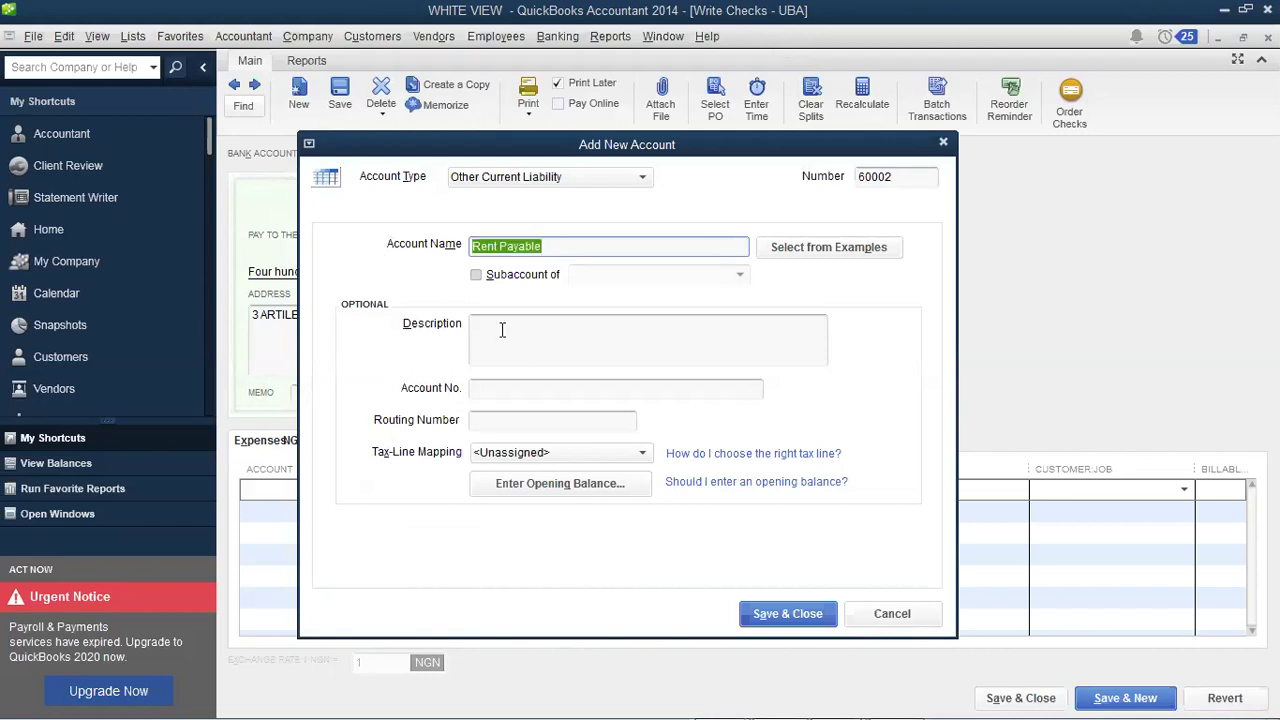
left_click(502, 330)
key("ctrl+v")
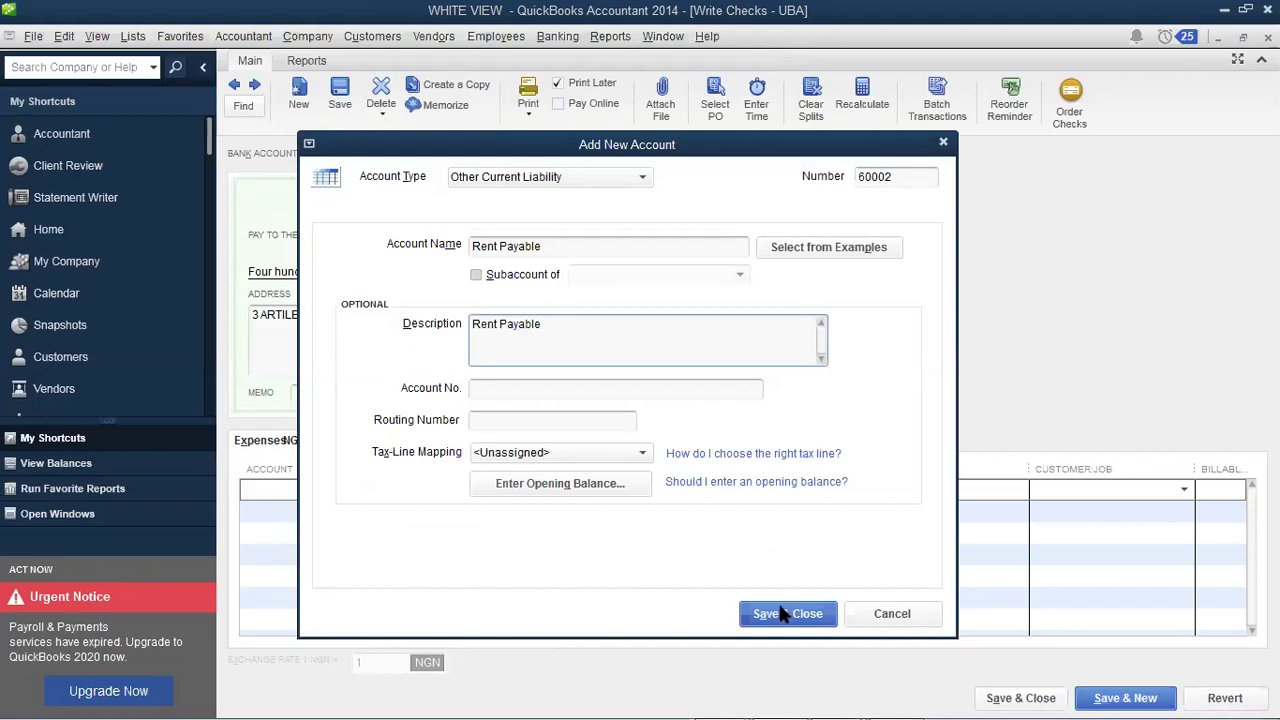
left_click(785, 613)
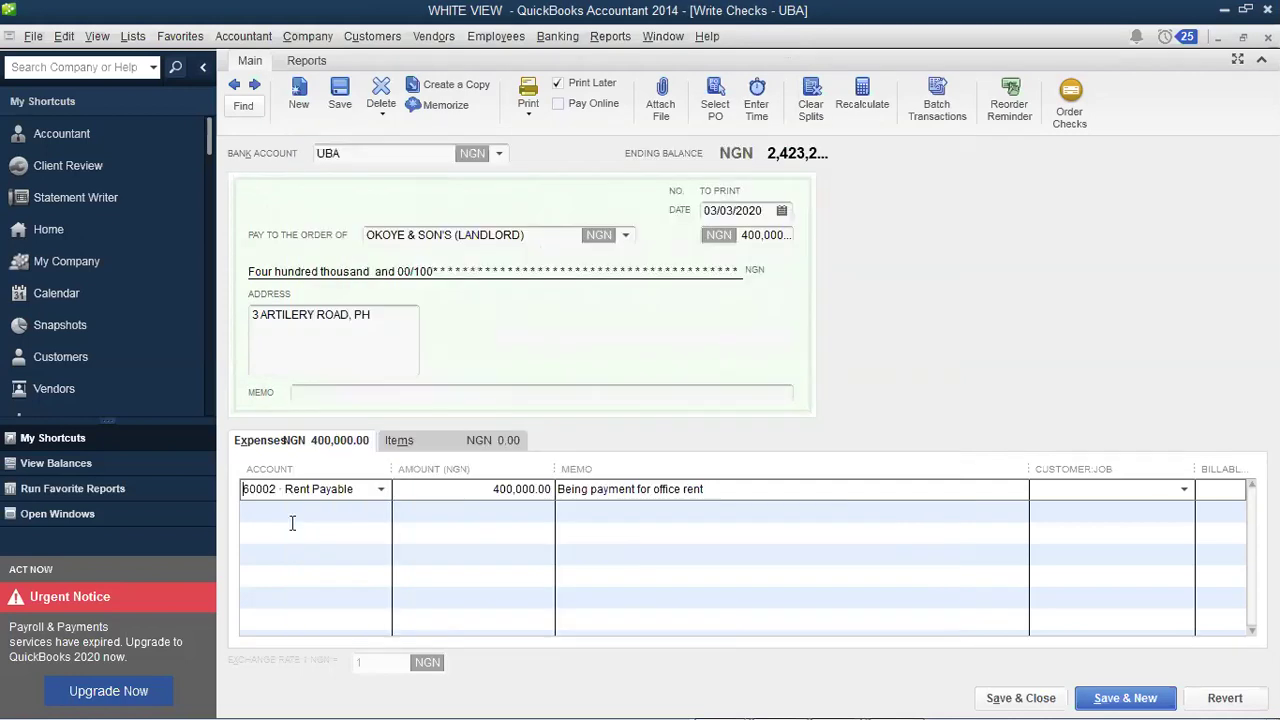
Step: Keep 60002 · Rent Payable on the line and record the changed rent check
left_click(380, 491)
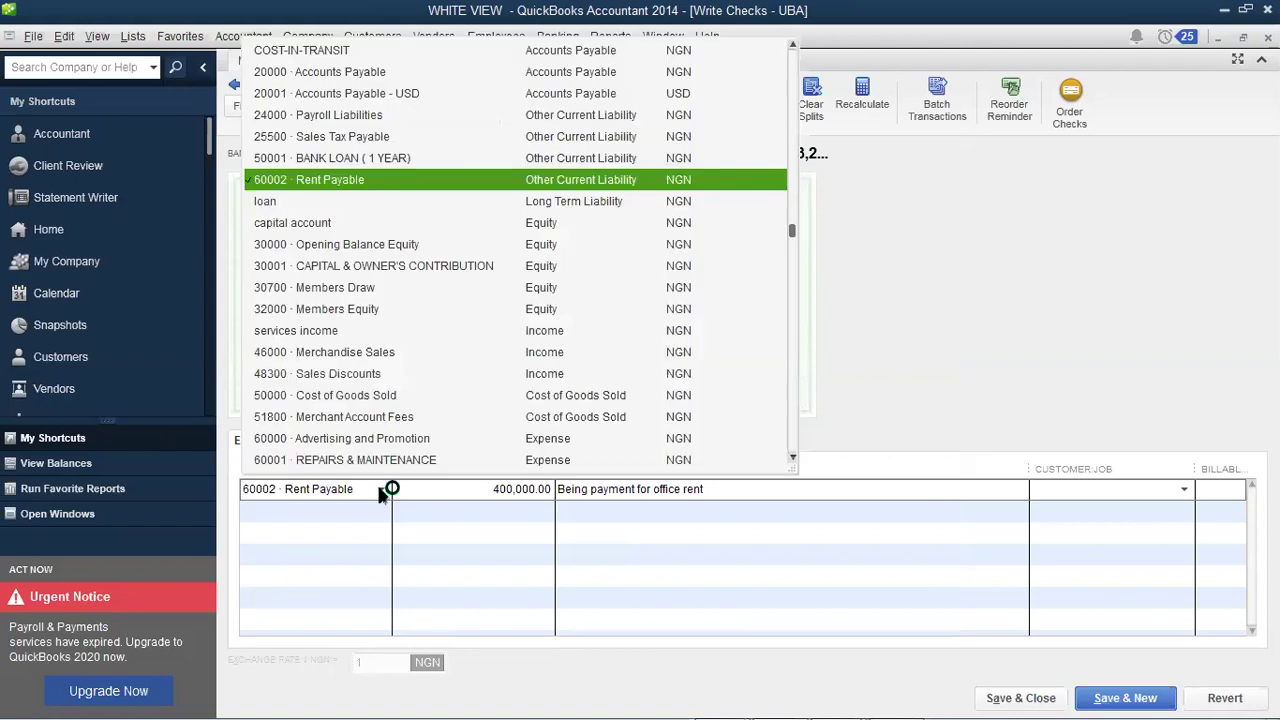
left_click(380, 491)
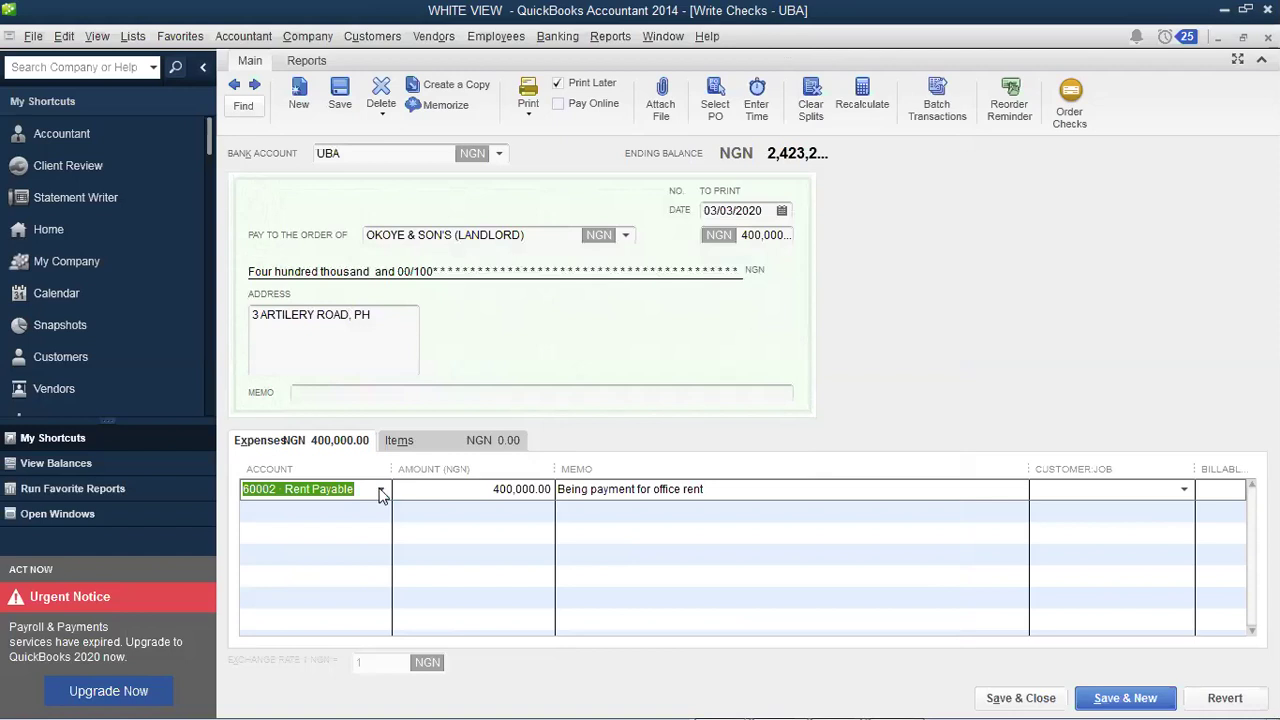
left_click(1088, 698)
left_click(560, 244)
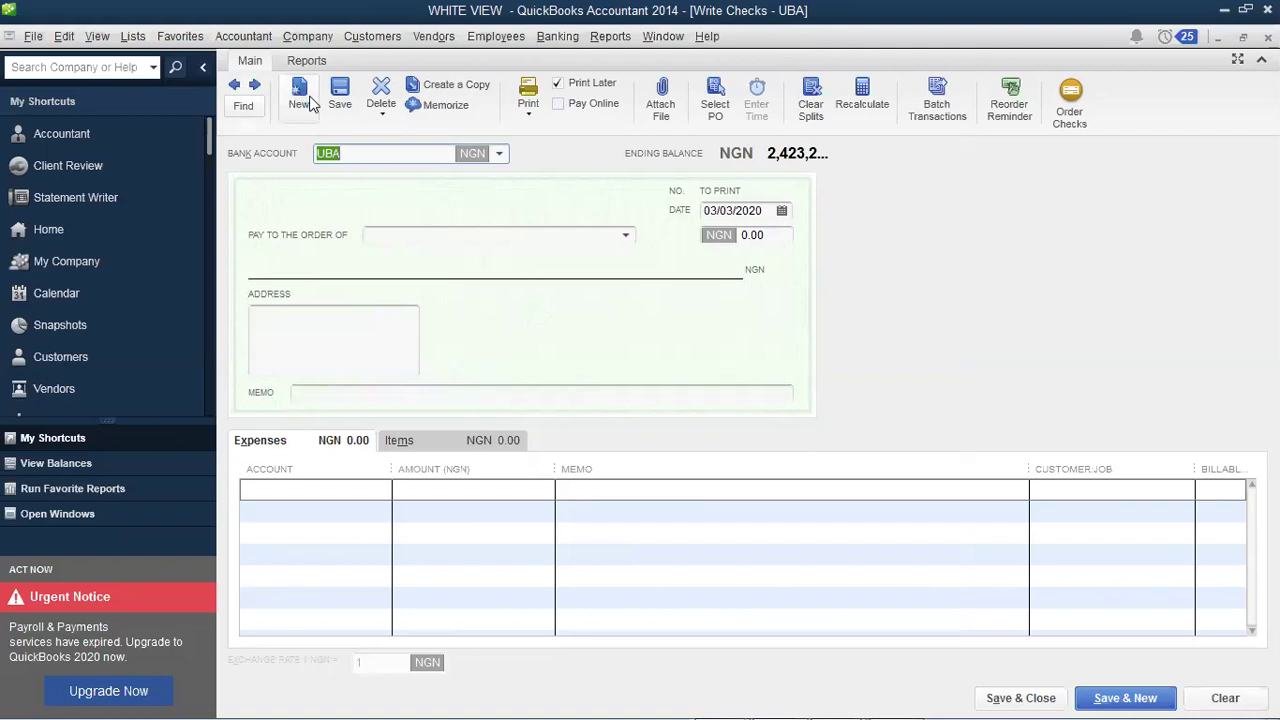
Step: Review the saved rent check, then save it again to get a blank check
left_click(236, 86)
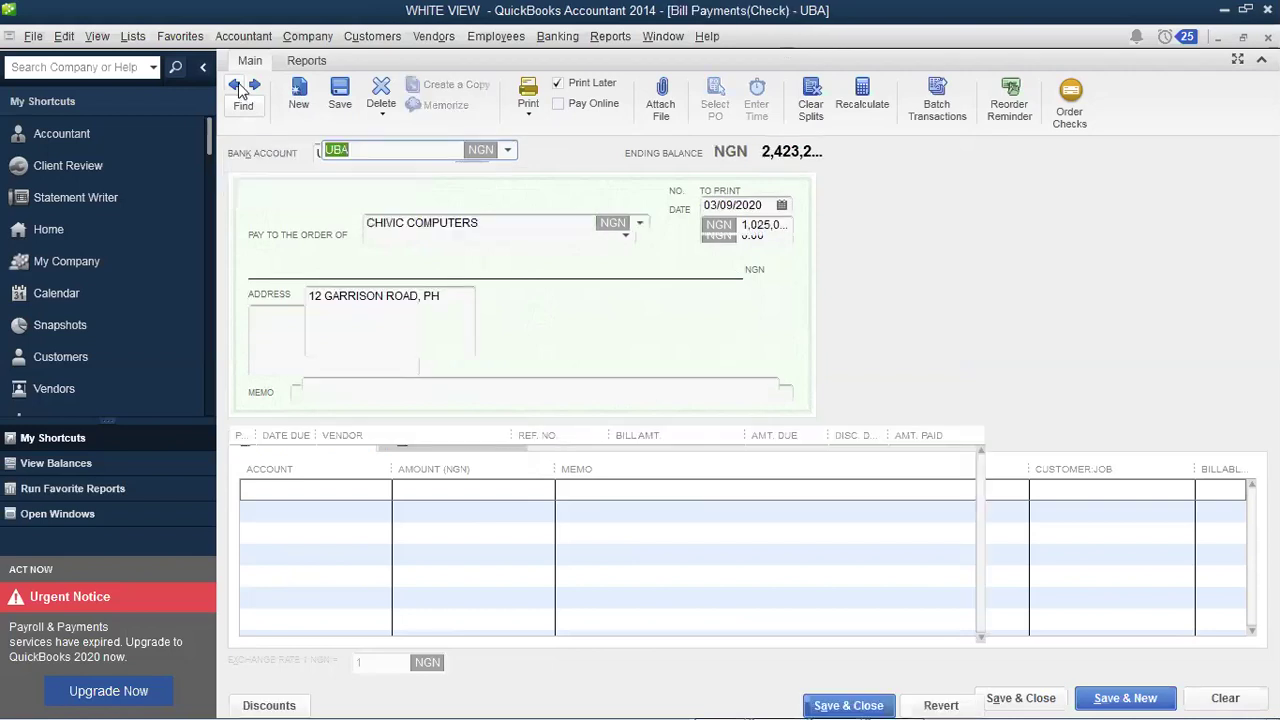
left_click(240, 87)
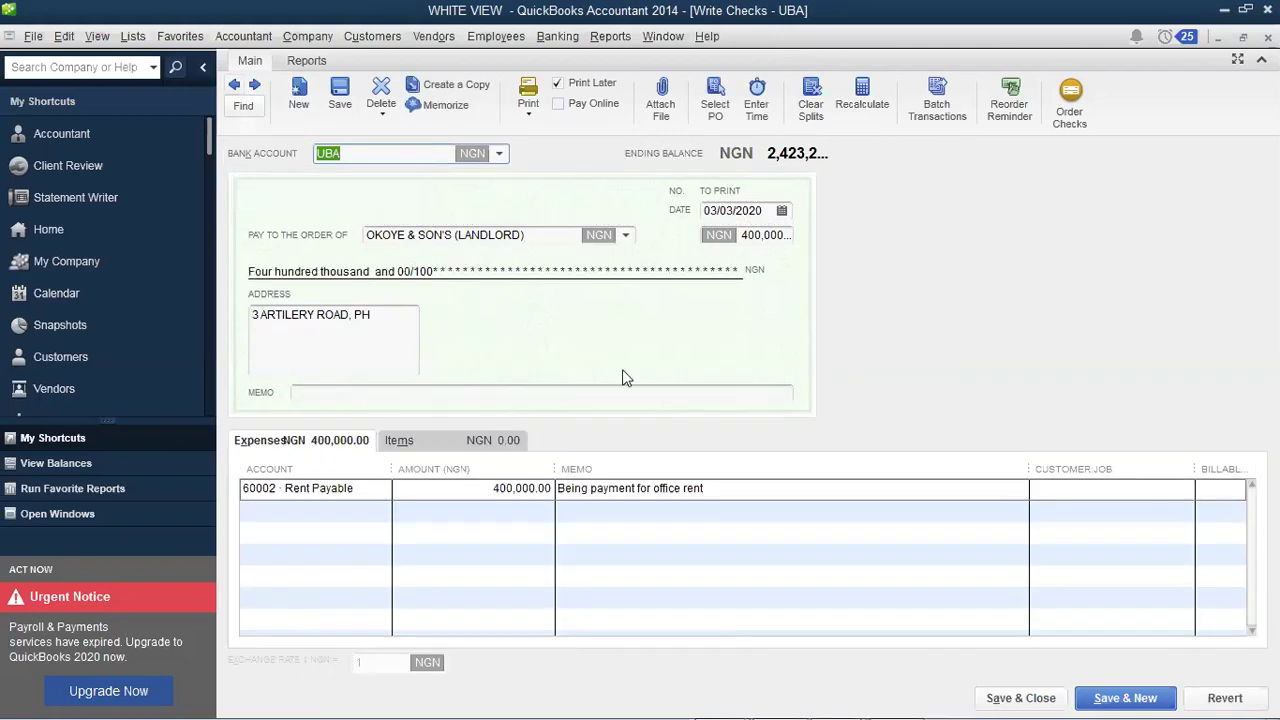
left_click(1140, 698)
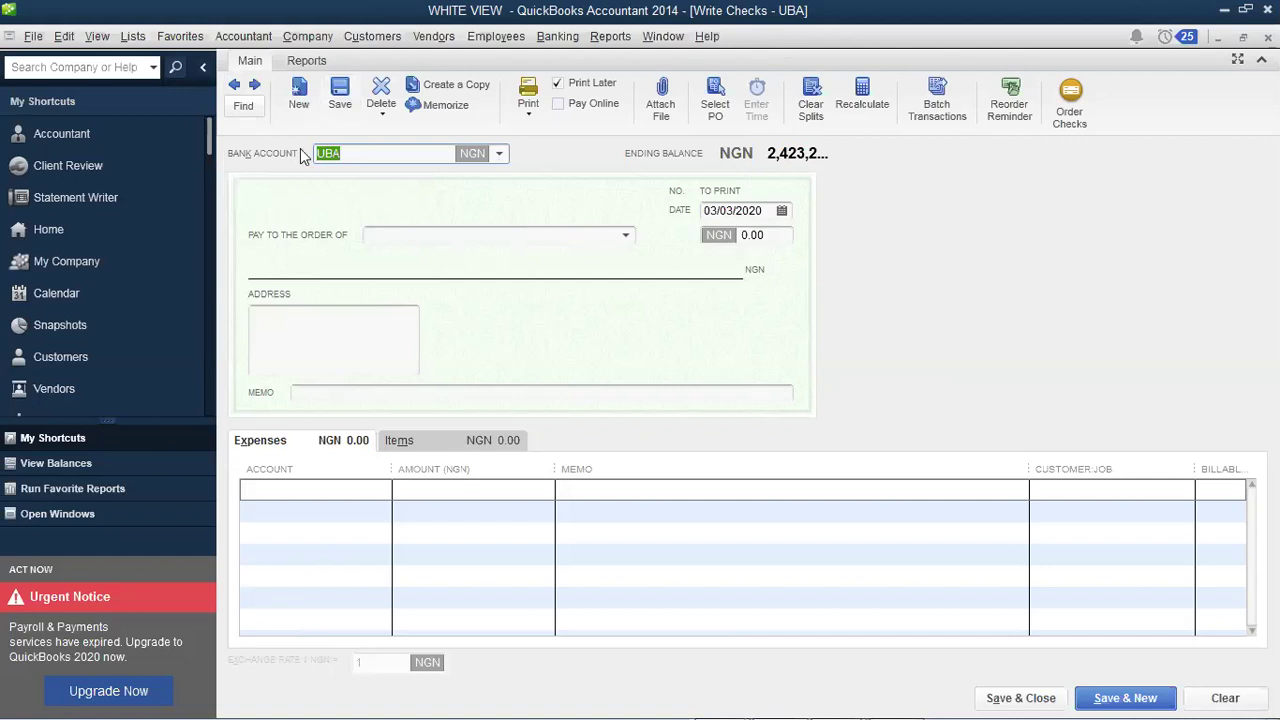
Step: Set the check's bank account to CASH ACCOUNT and dismiss the default-account tip
left_click(501, 153)
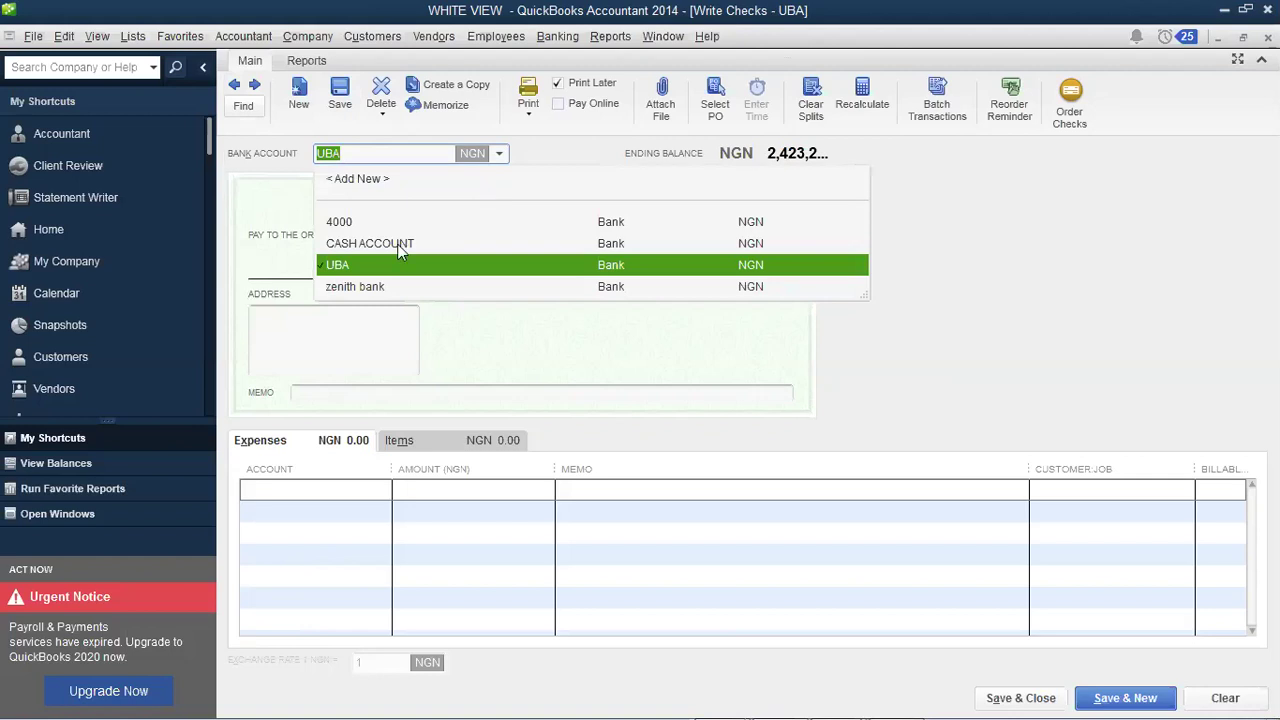
key("Up")
key("Return")
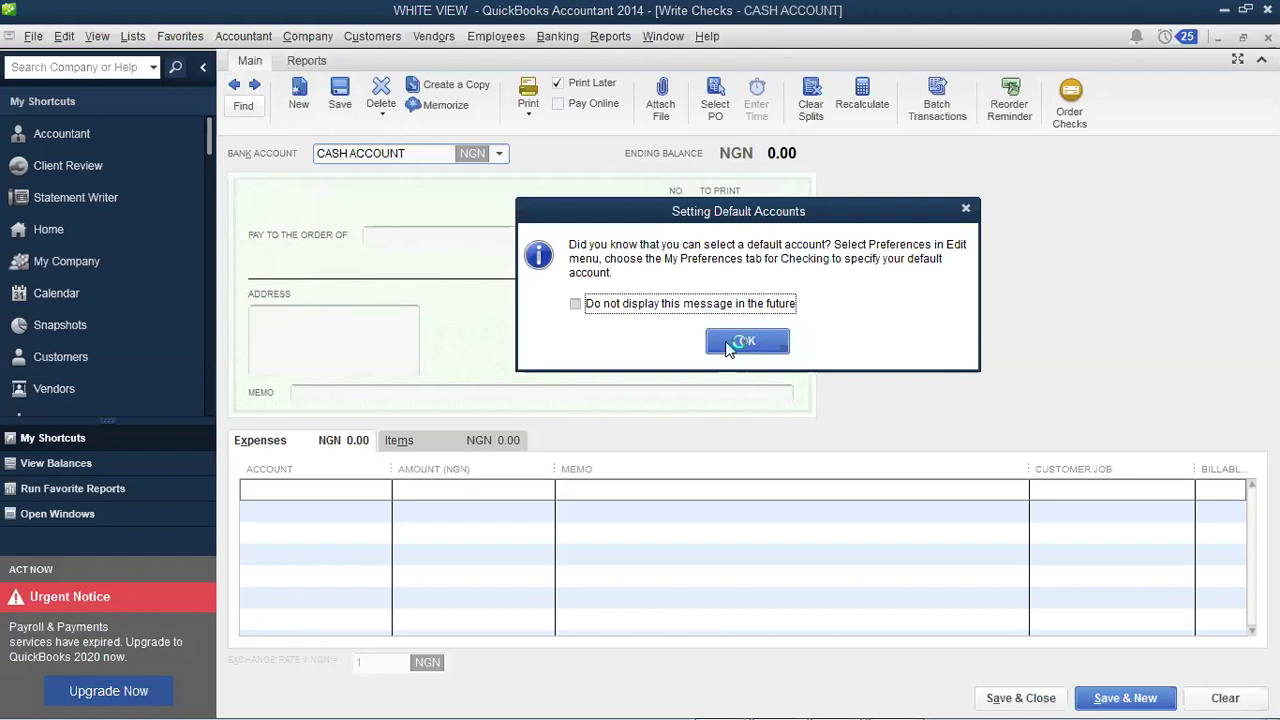
left_click(745, 342)
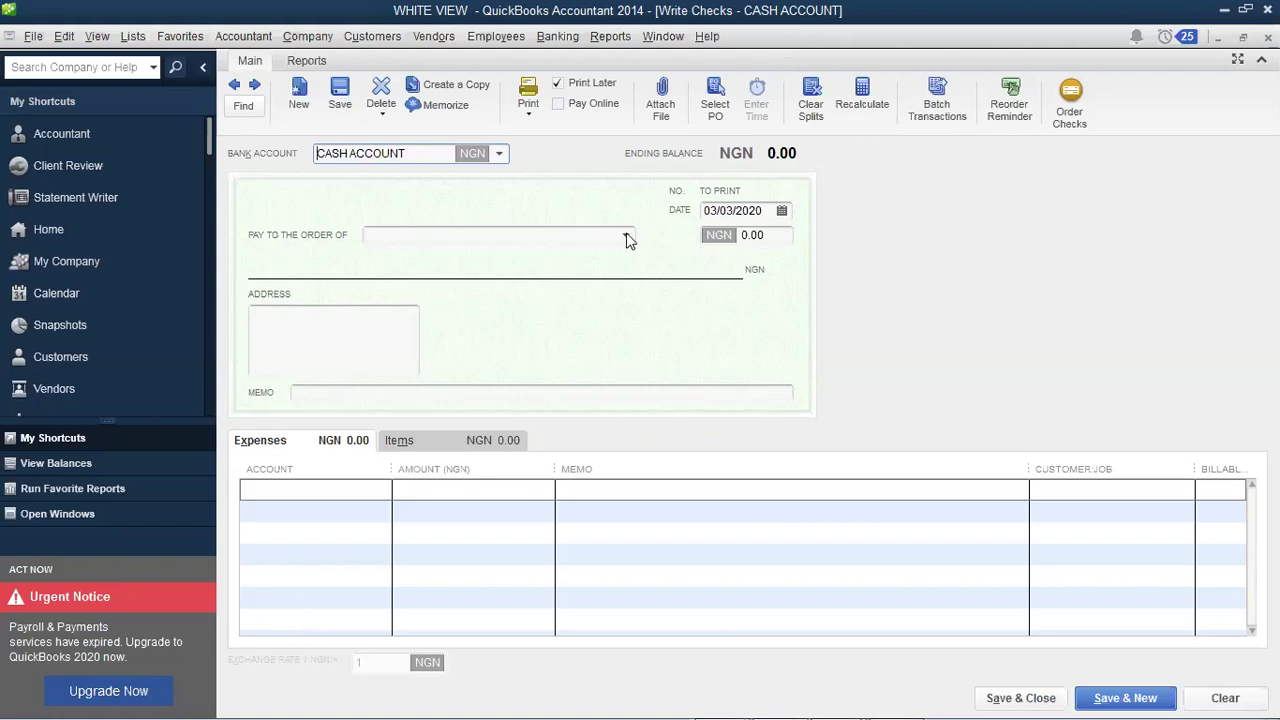
Step: Enter the check memo 'STAFF- FRIDAY'
left_click(543, 393)
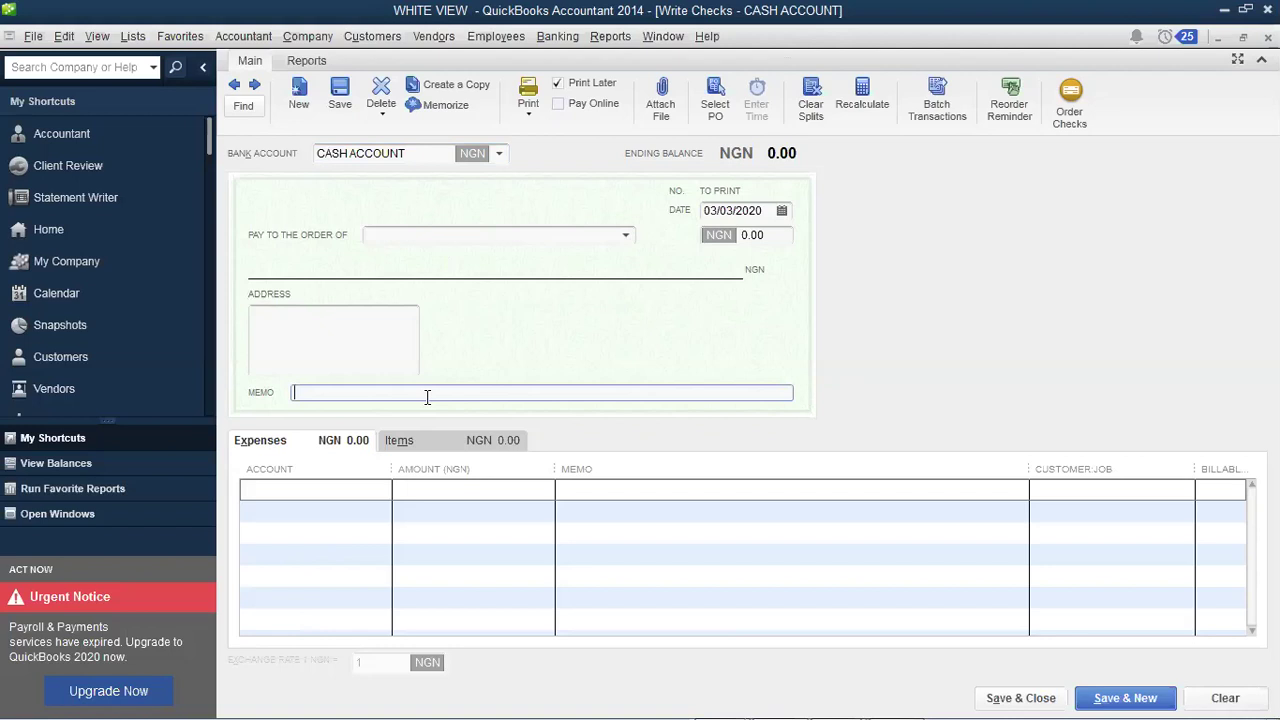
type("STAFF-  FRIDAY")
left_click(350, 492)
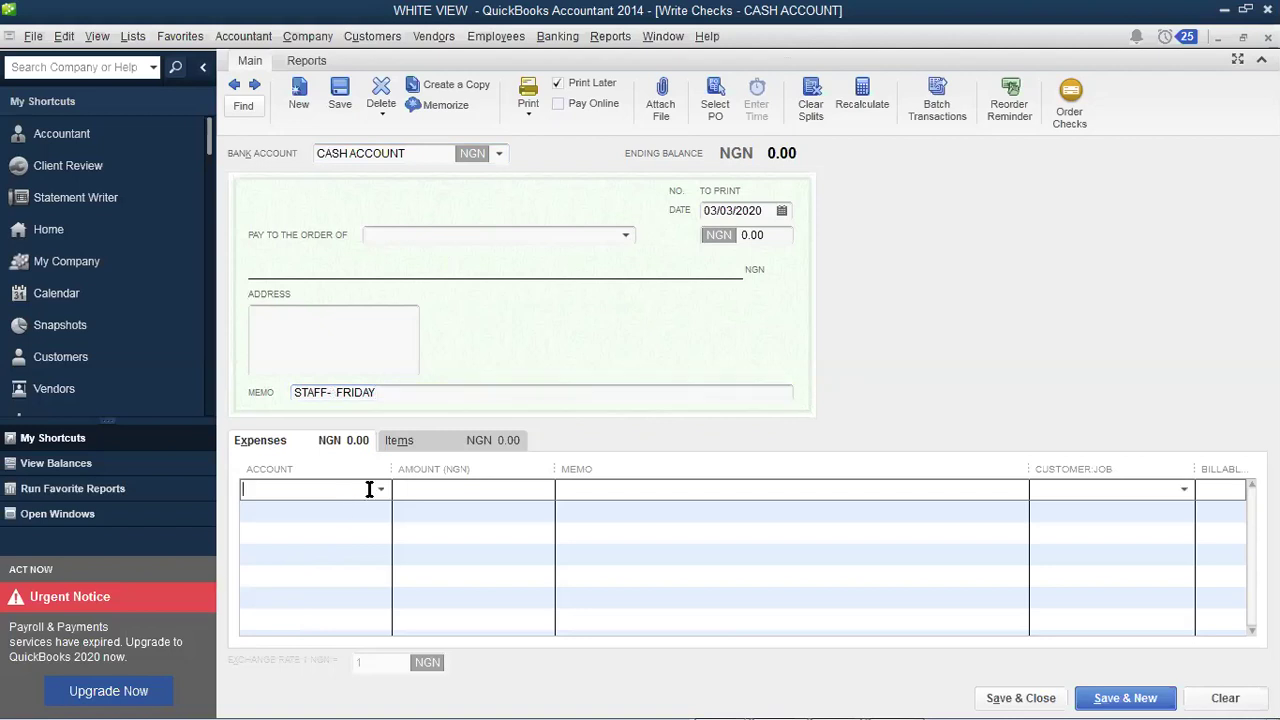
Step: Charge 20,000 to 67200 Repairs and Maintenance with line memo 'Being payment for repair & Maintenance'
left_click(381, 492)
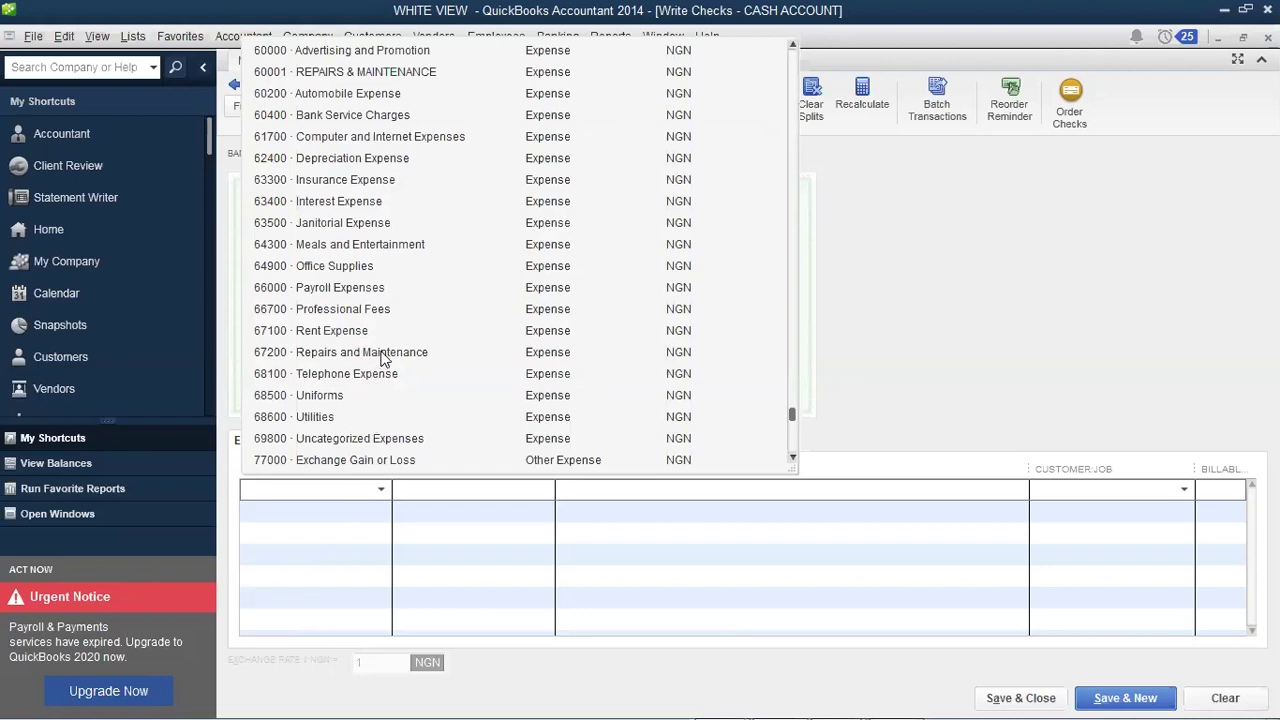
left_click(534, 489)
key("Tab")
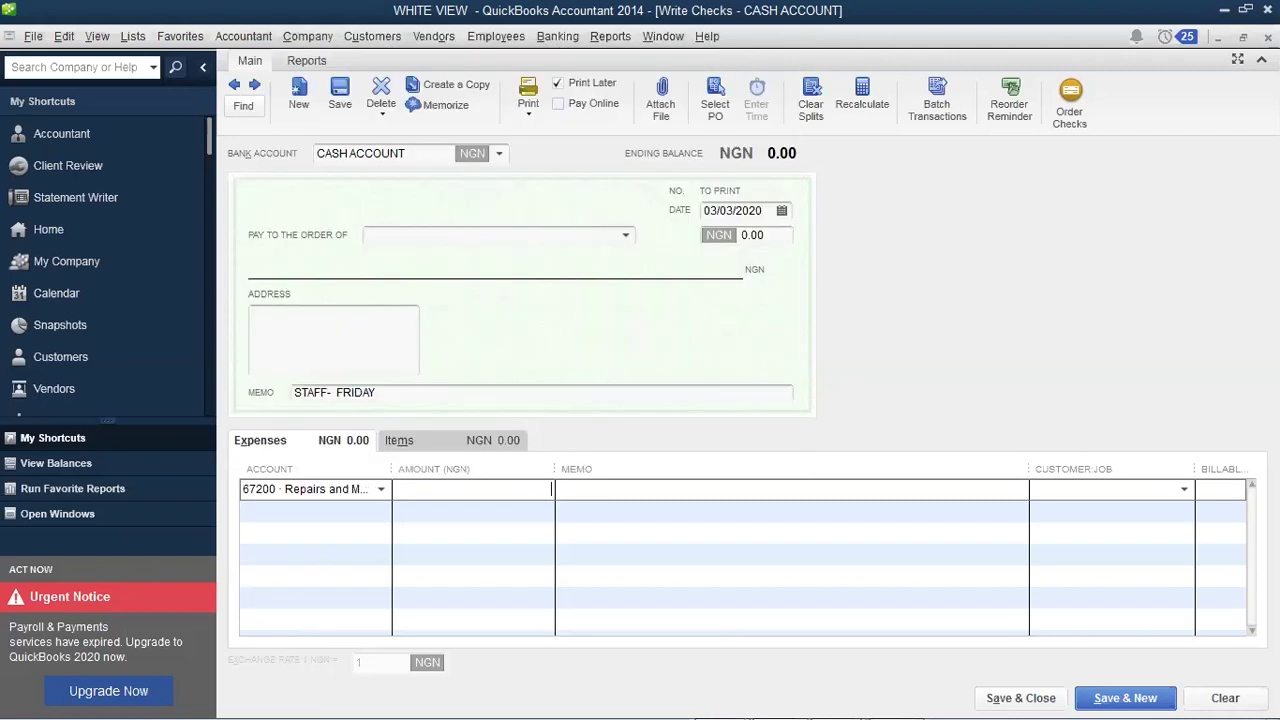
type("20000")
key("Tab")
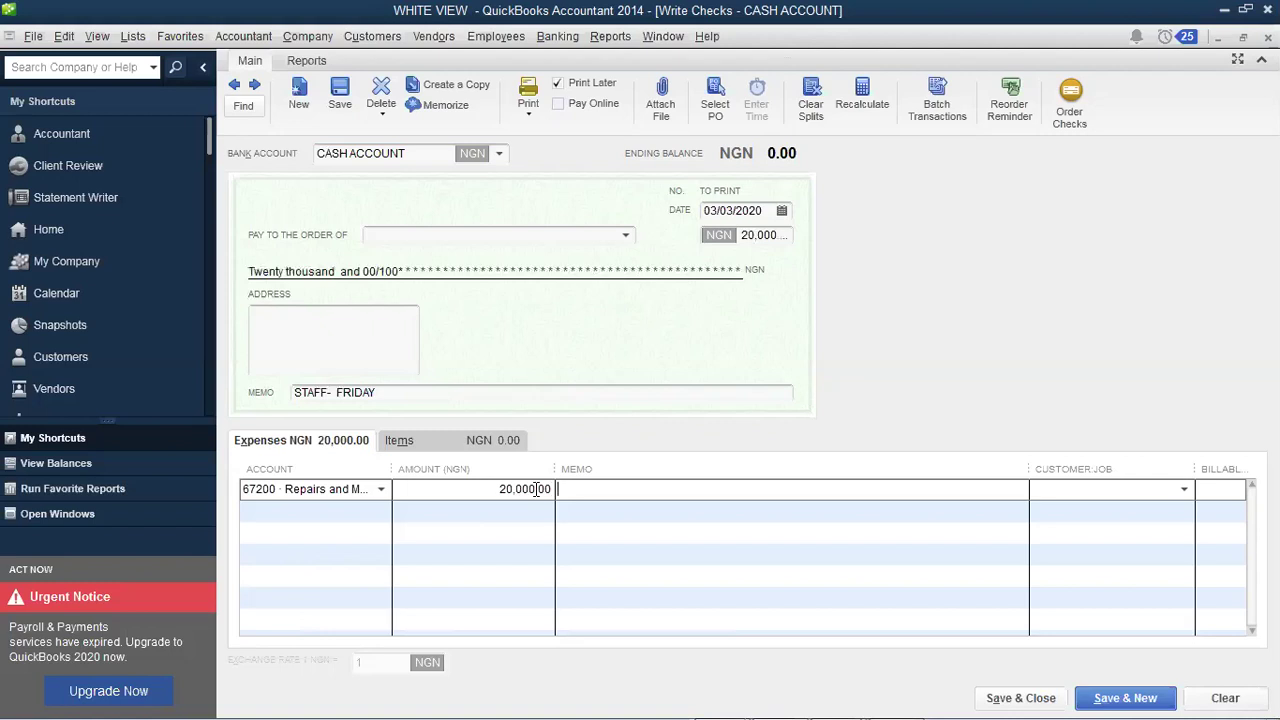
type("bE")
key("BackSpace")
key("BackSpace")
type("Being payment for repair")
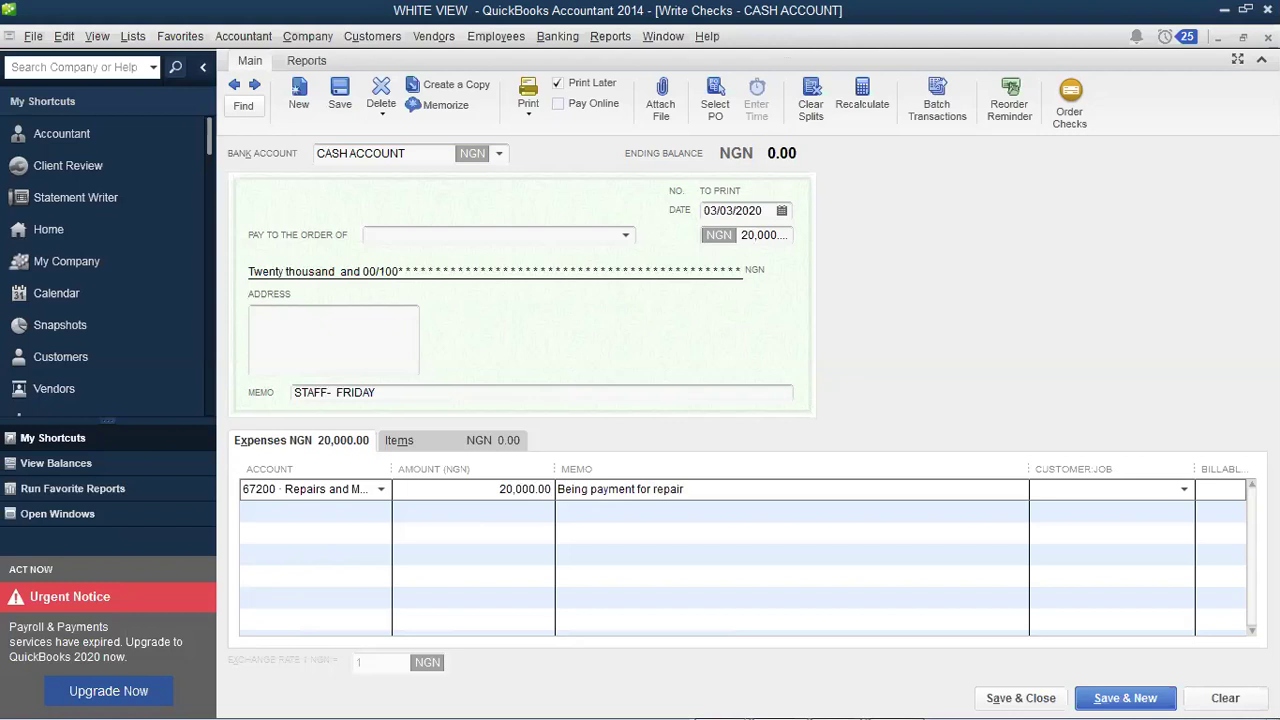
type(" & Maintenance")
key("Tab")
left_click(782, 213)
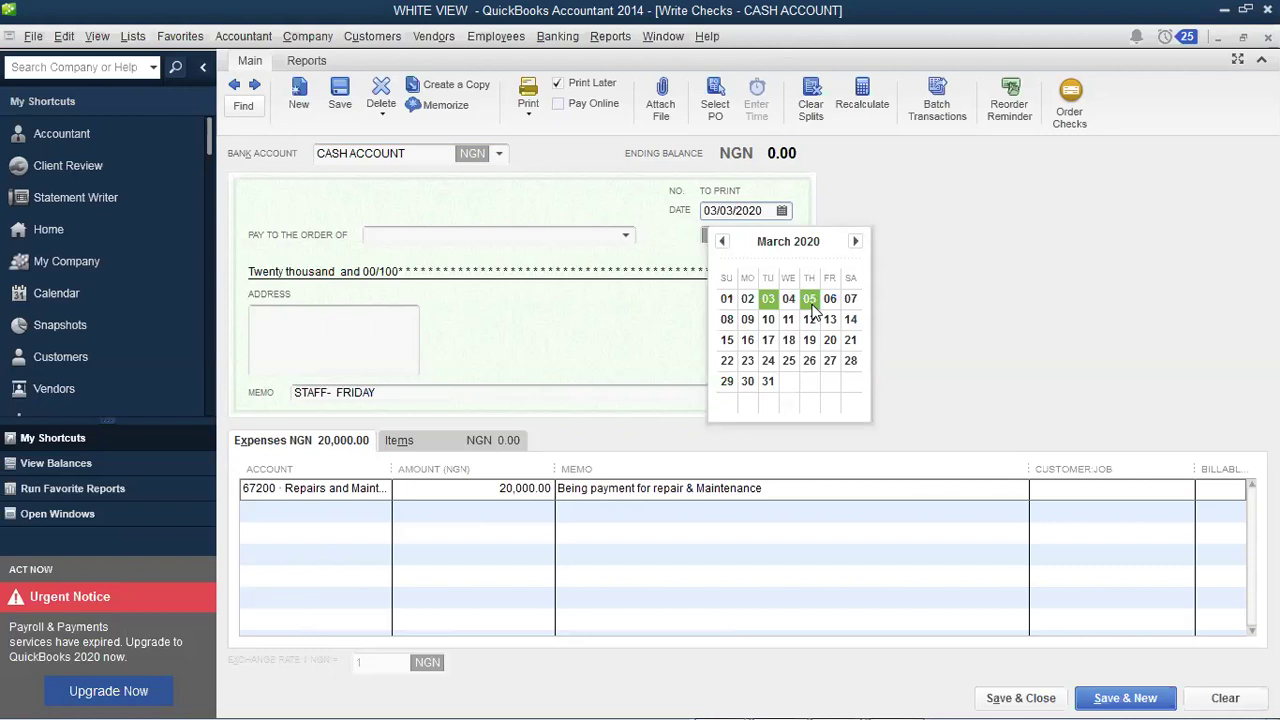
Step: Date the repairs check 03/10/2020 and save it, starting a new check
left_click(771, 326)
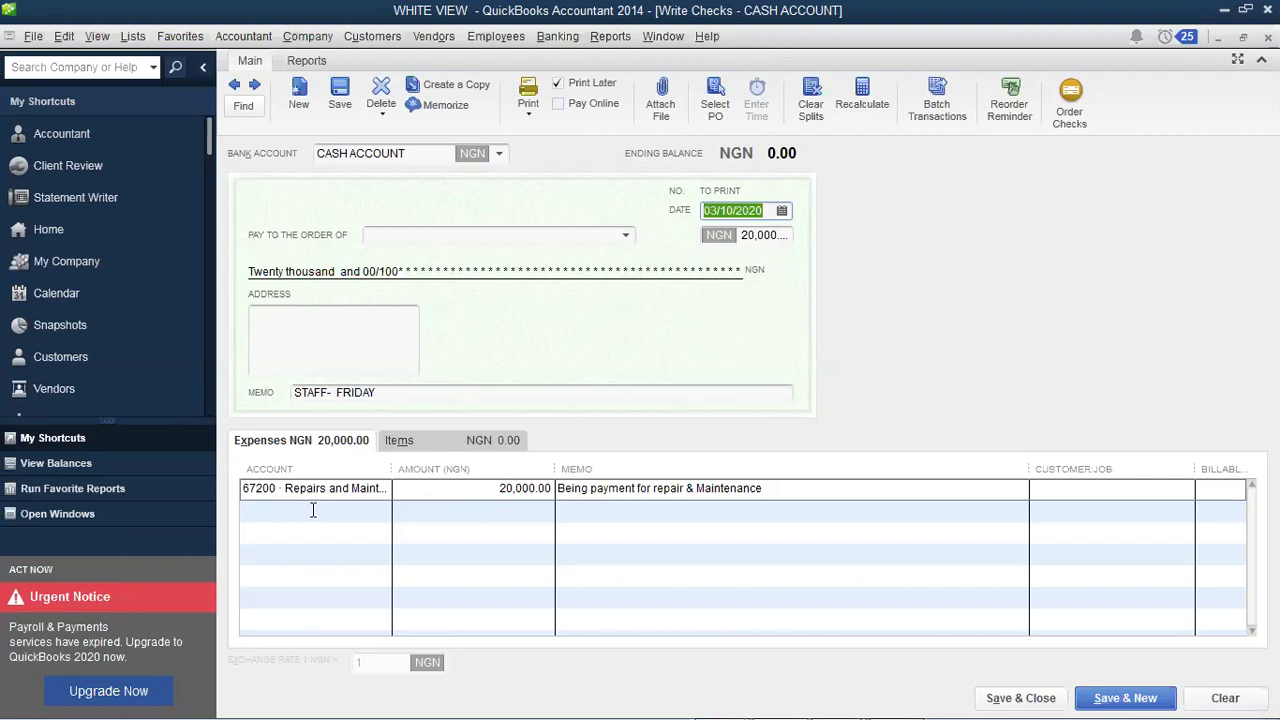
left_click(313, 510)
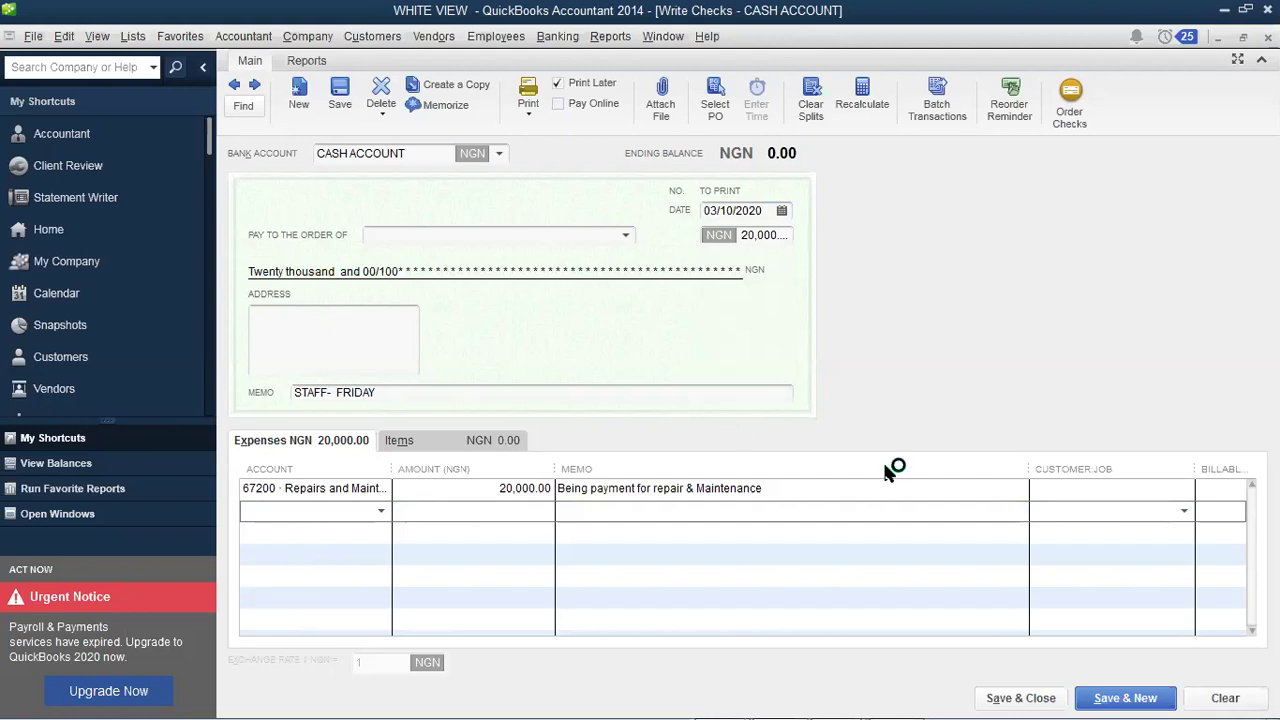
left_click(1130, 698)
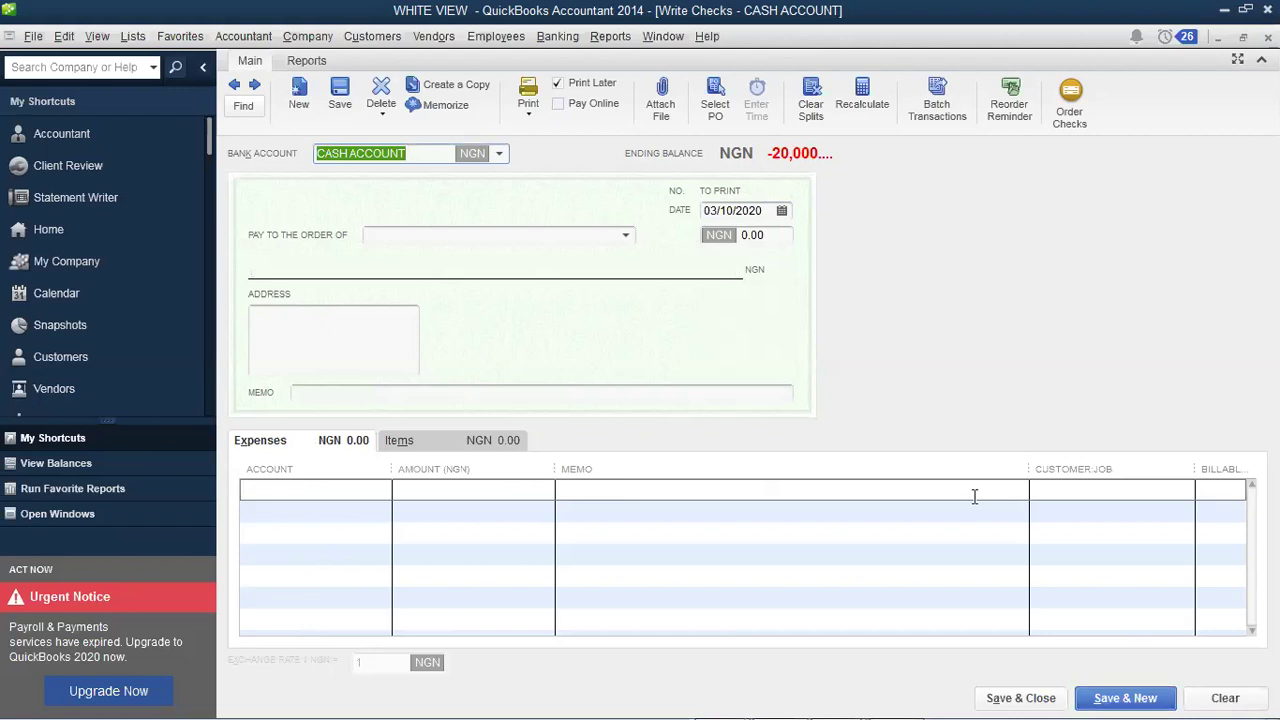
Step: Re-date the saved 20,000 repairs check to 03/07/2020 and record the change
left_click(236, 86)
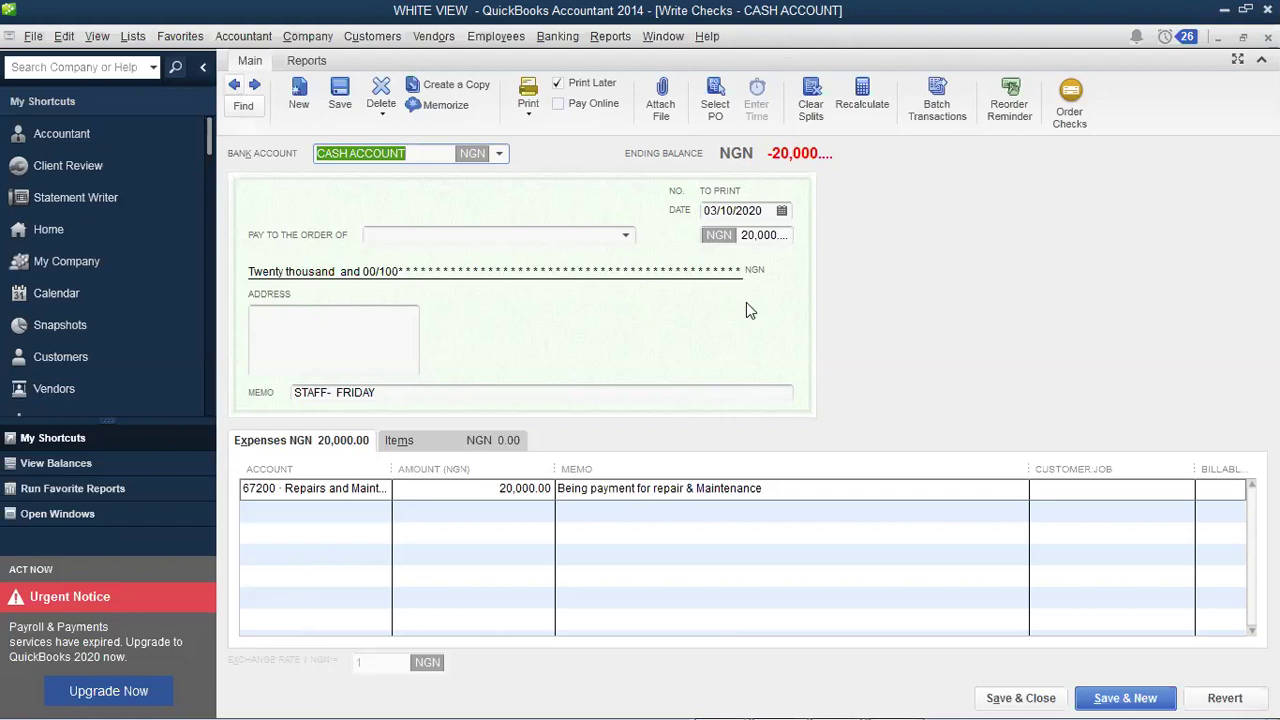
left_click(786, 211)
left_click(851, 298)
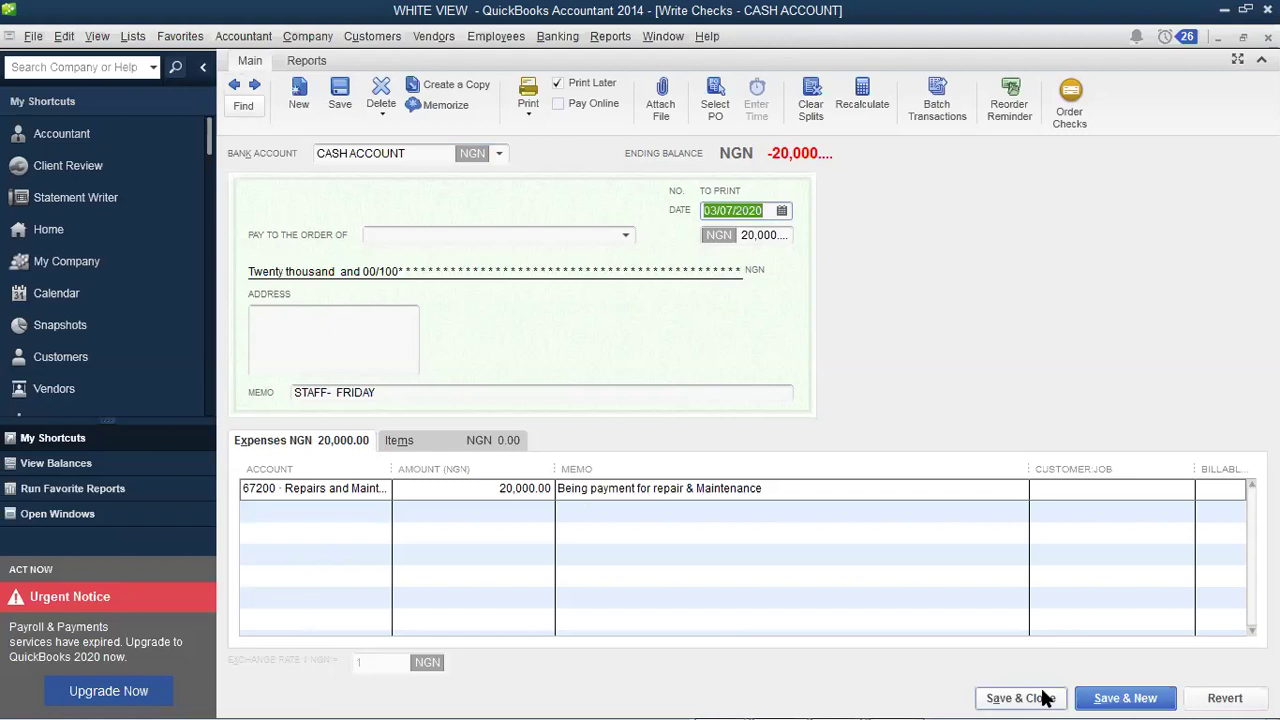
left_click(1100, 698)
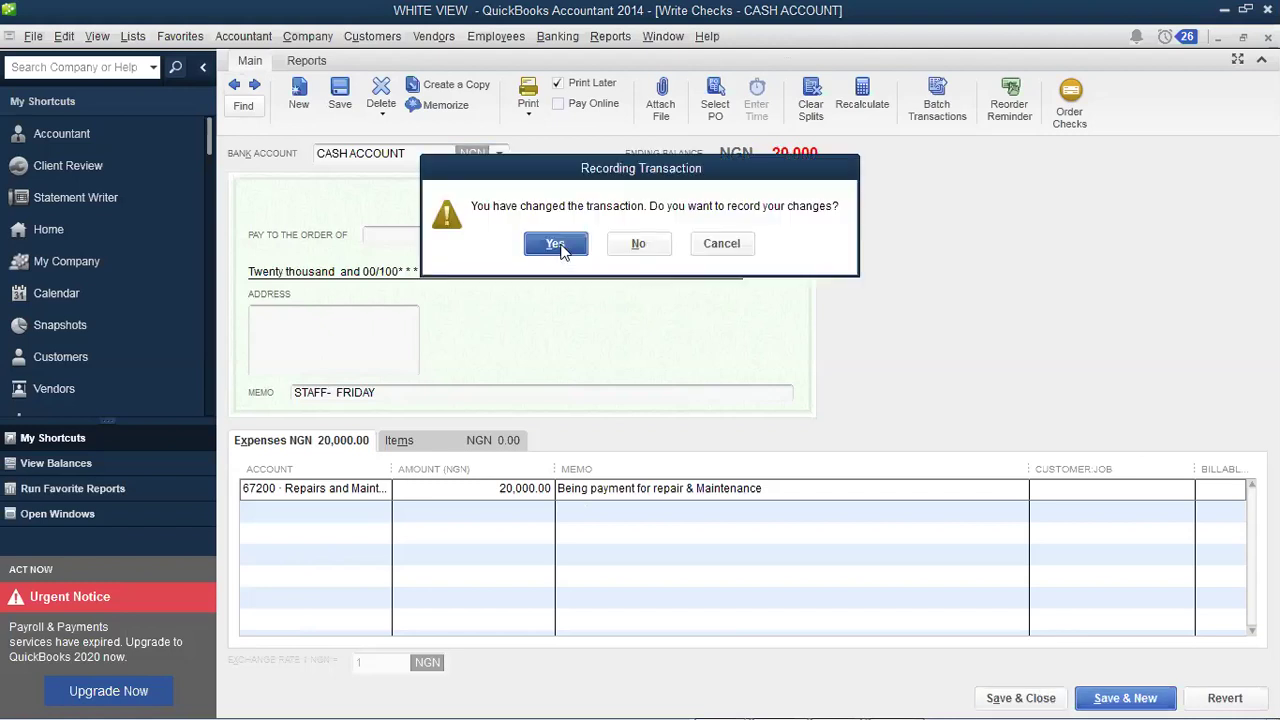
left_click(556, 244)
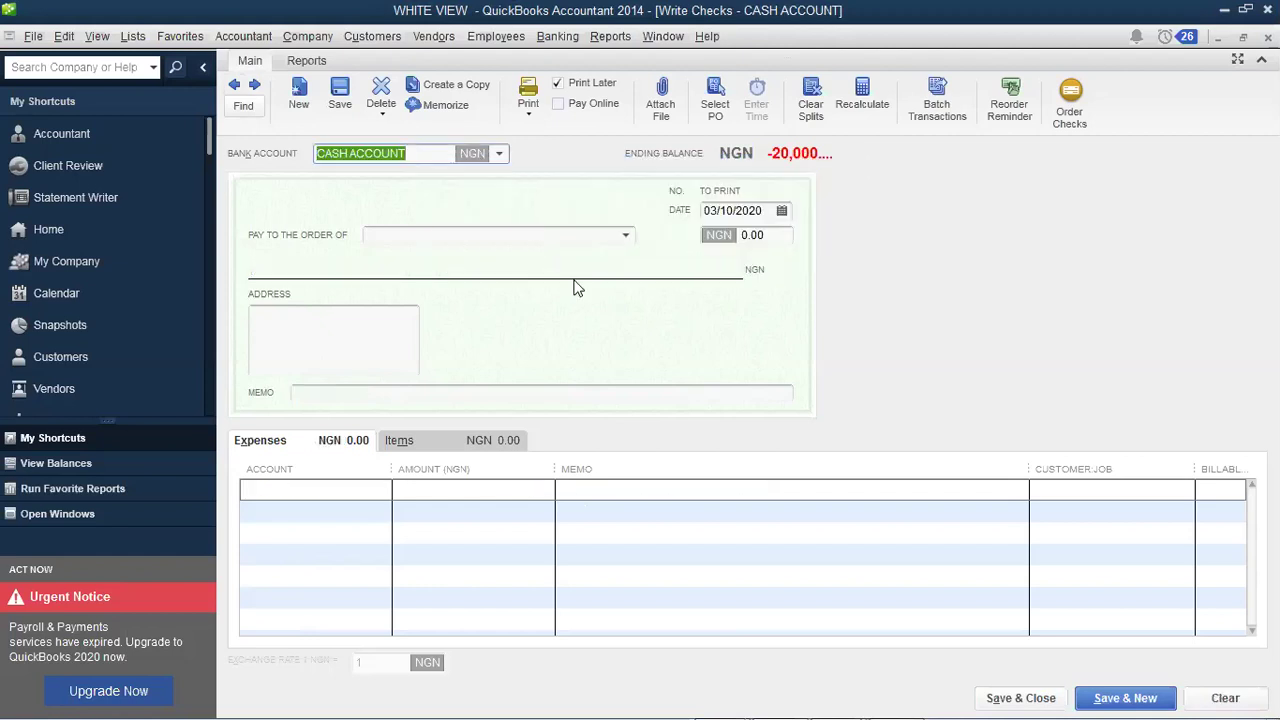
Step: Enter the new check's memo 'STAFF- FRANK'
left_click(425, 393)
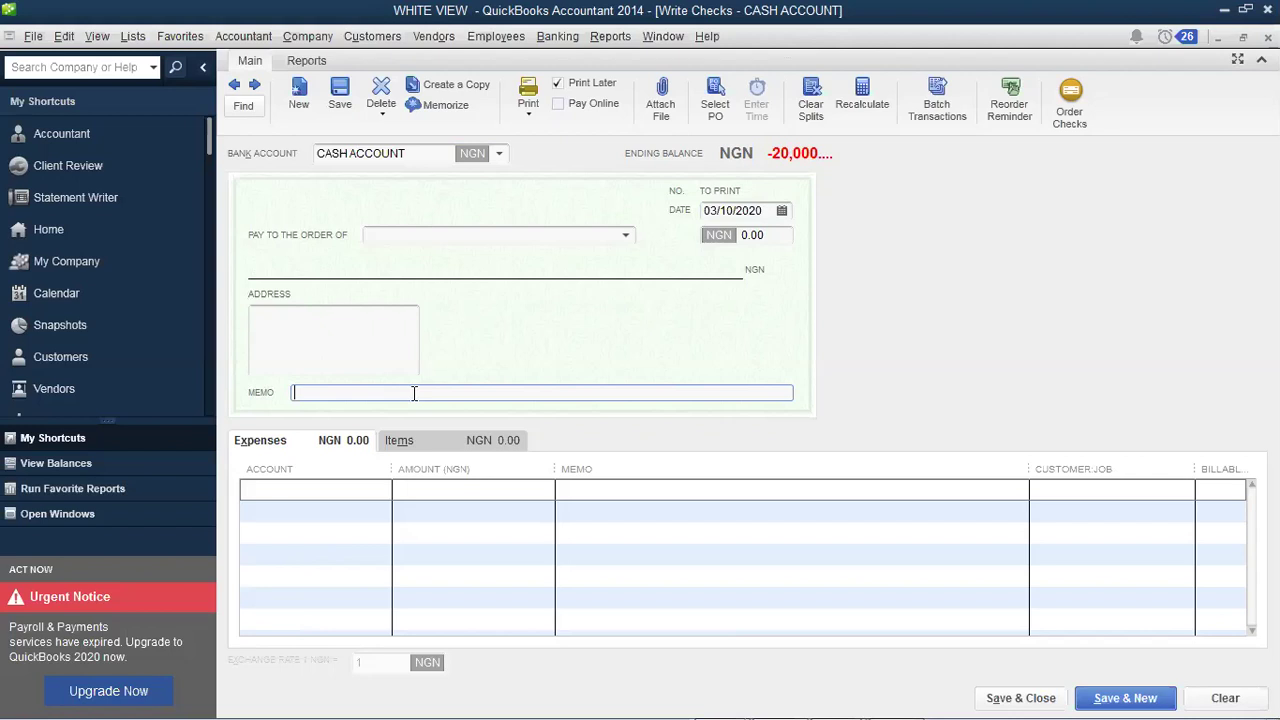
type("d")
key("BackSpace")
type("STAFF- FRANK")
Step: Choose < Add New > from the first expense line's account list
left_click(382, 490)
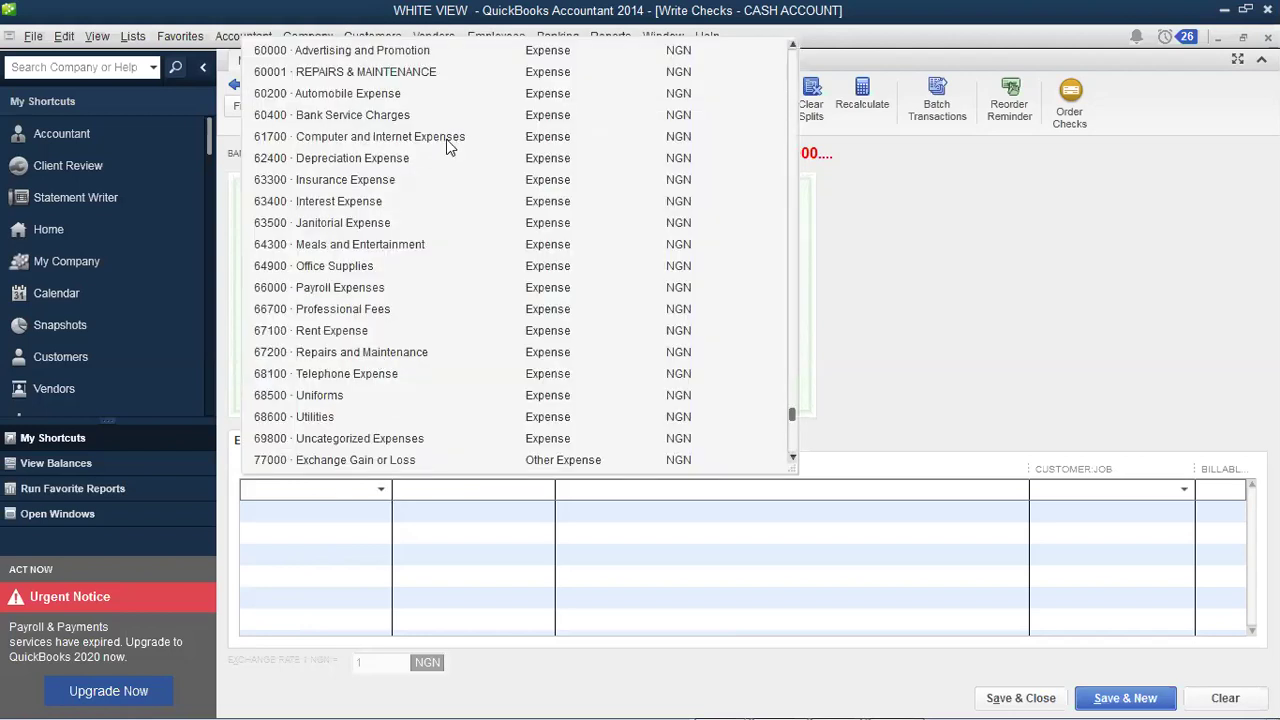
left_click(790, 46)
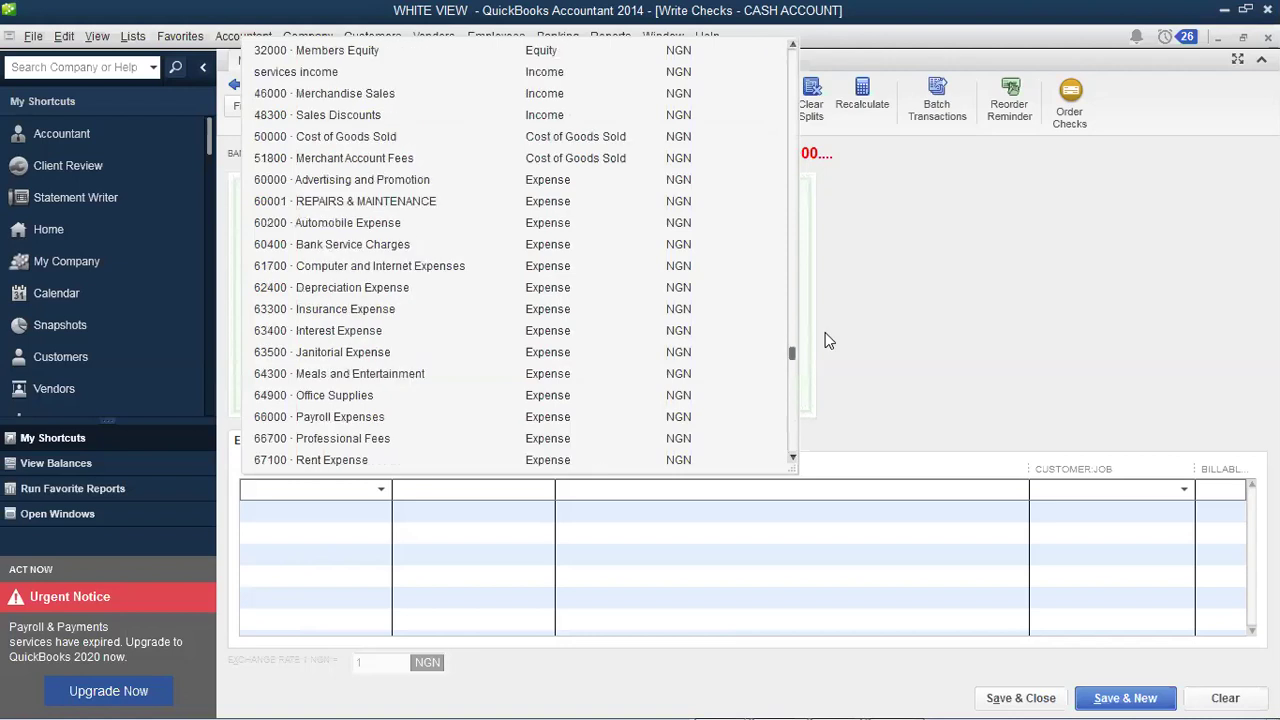
left_click_drag(797, 358, 793, 58)
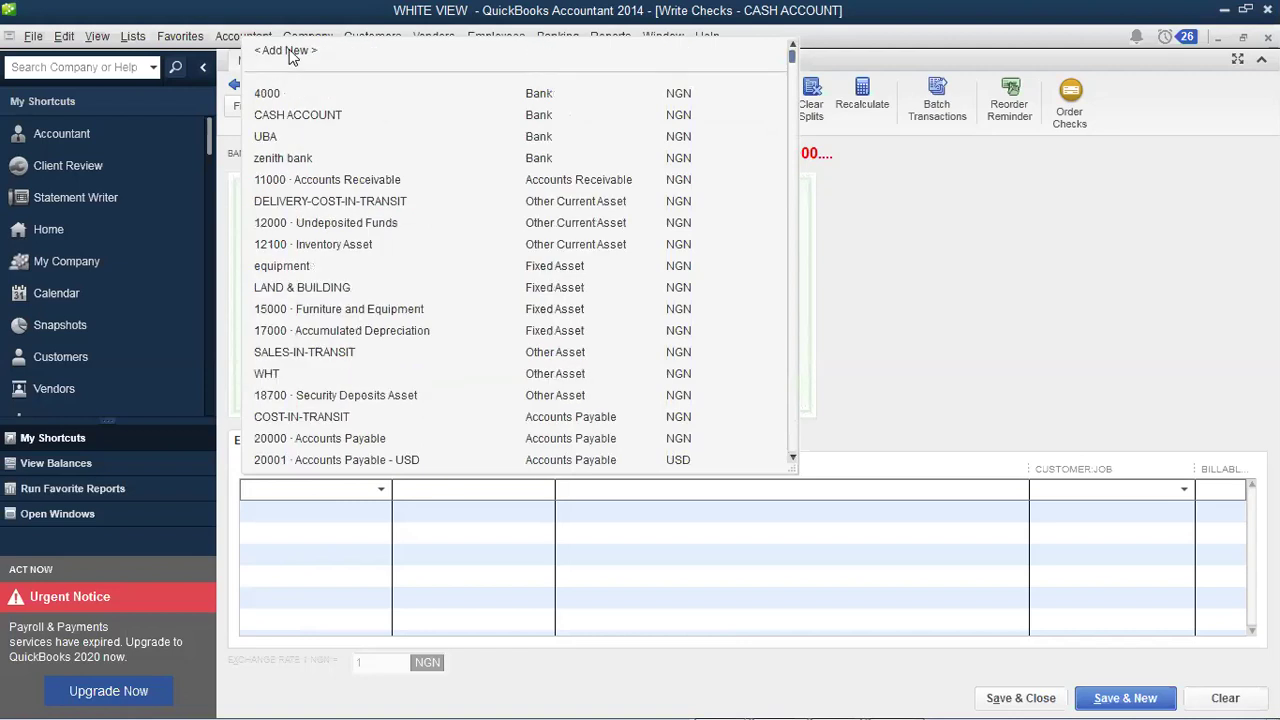
left_click(288, 51)
Step: Create Expense account 'Fuel- Generator' with description 'Fuel- Generator' and no account number
left_click(728, 489)
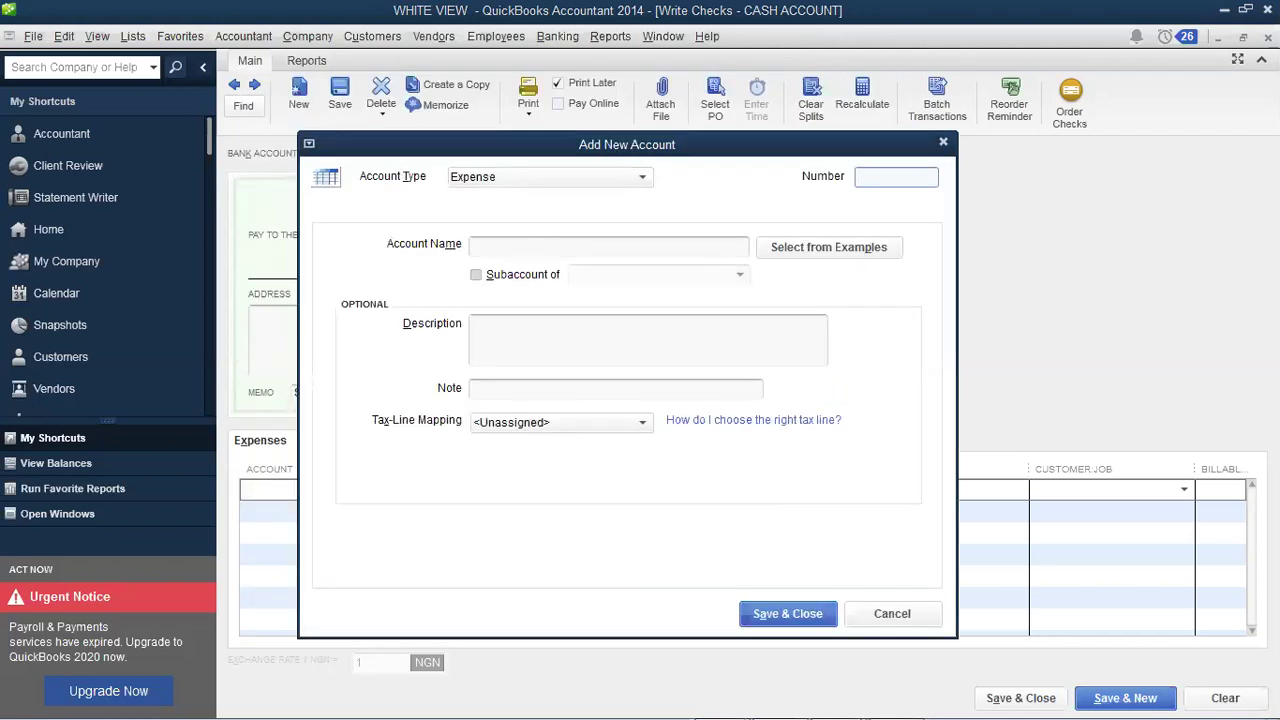
type("fue")
left_click(539, 240)
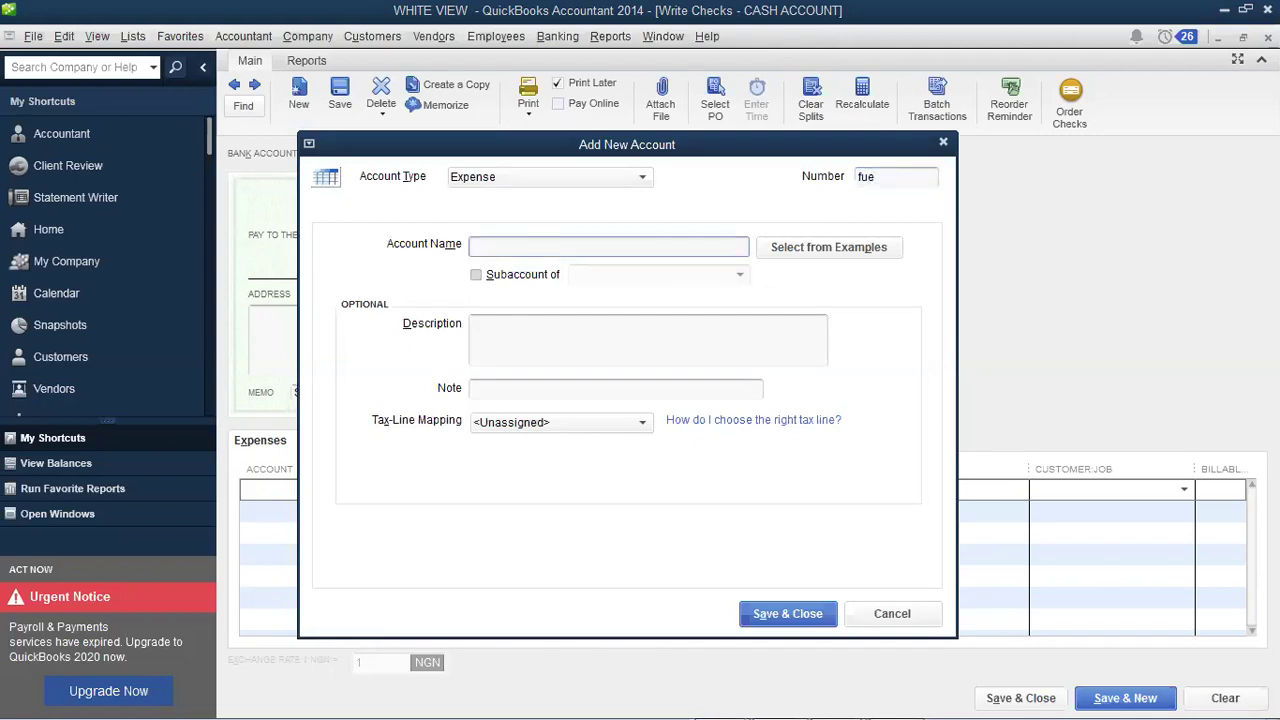
type("Fuel- Generat")
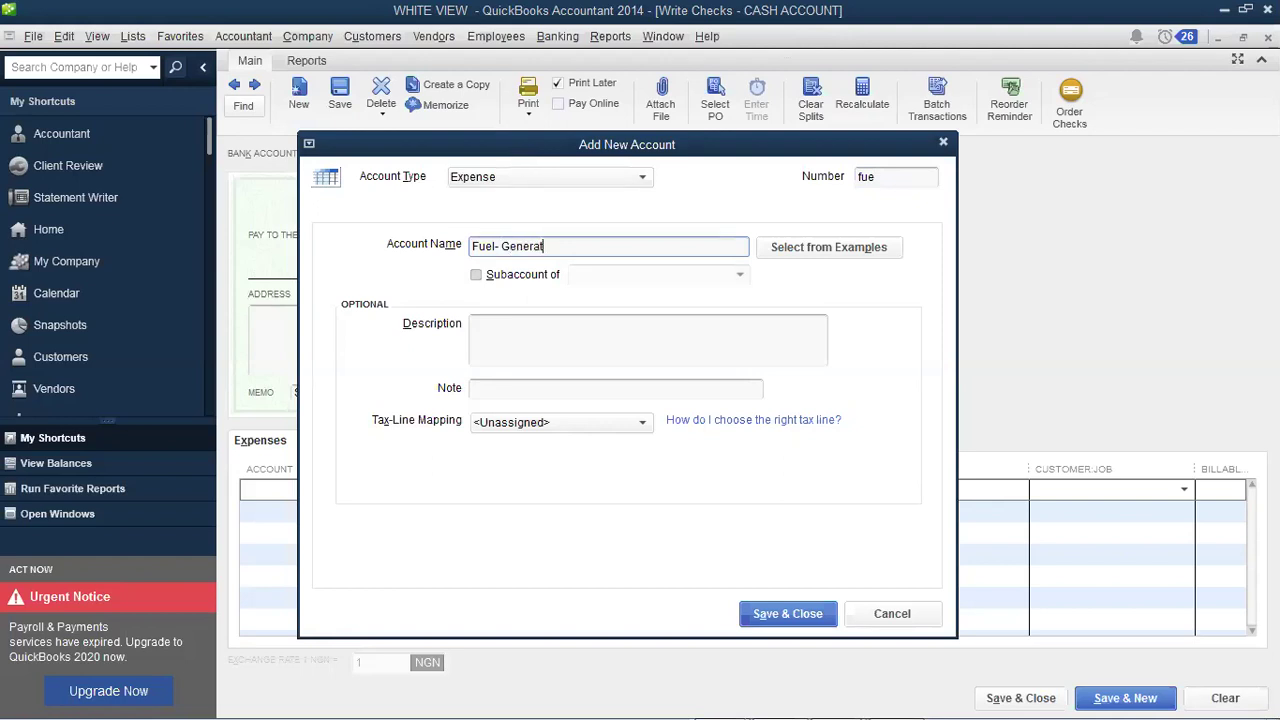
type("or")
key("shift+Home")
key("ctrl+c")
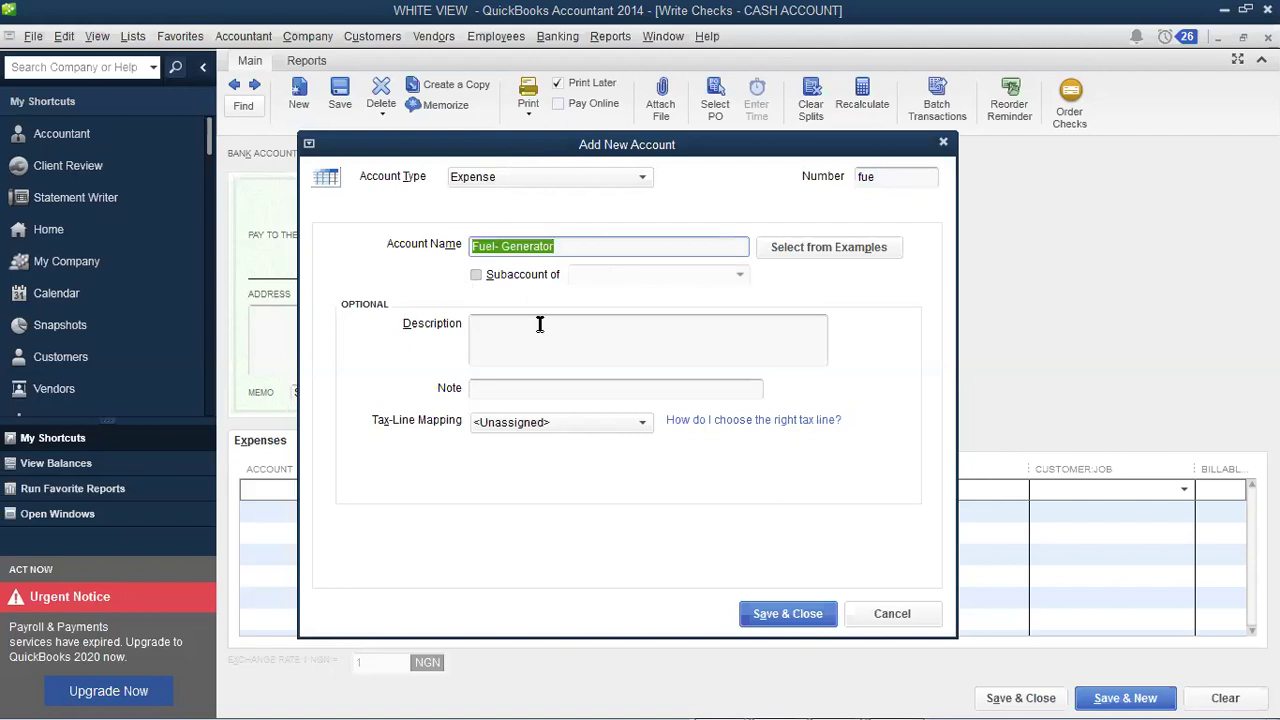
left_click(539, 324)
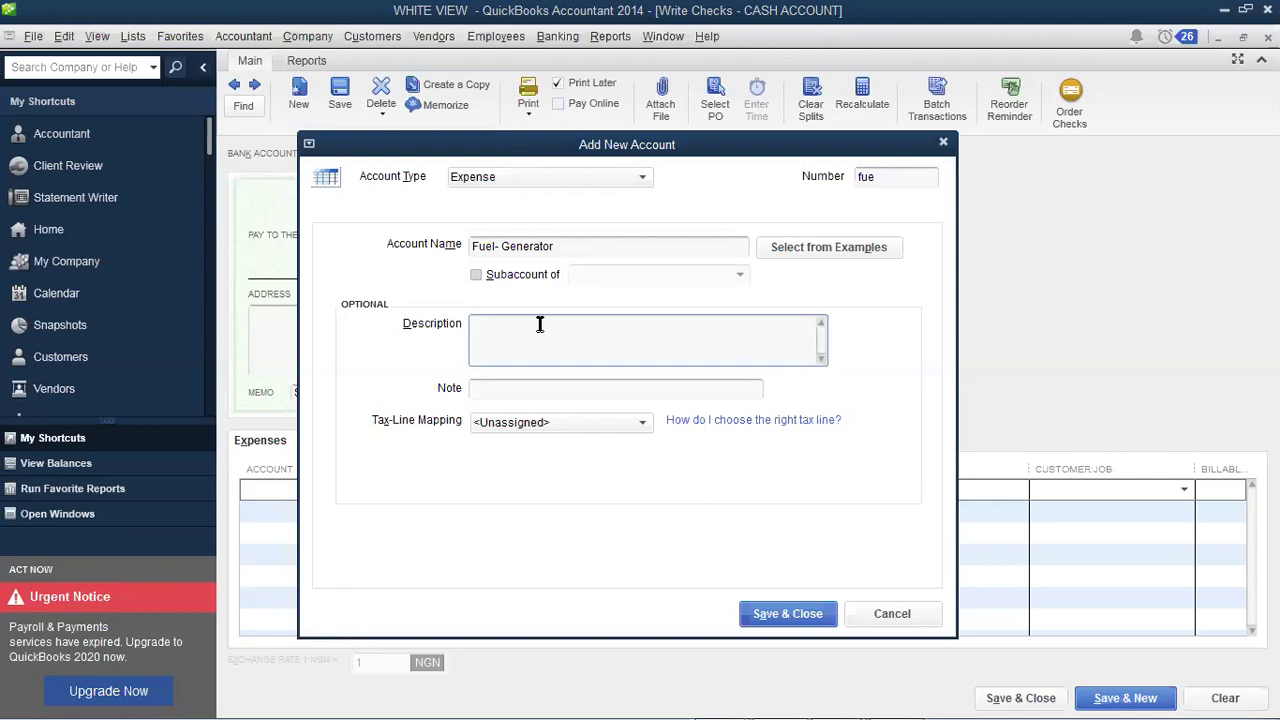
key("ctrl+v")
left_click(907, 175)
key("BackSpace")
key("BackSpace")
key("BackSpace")
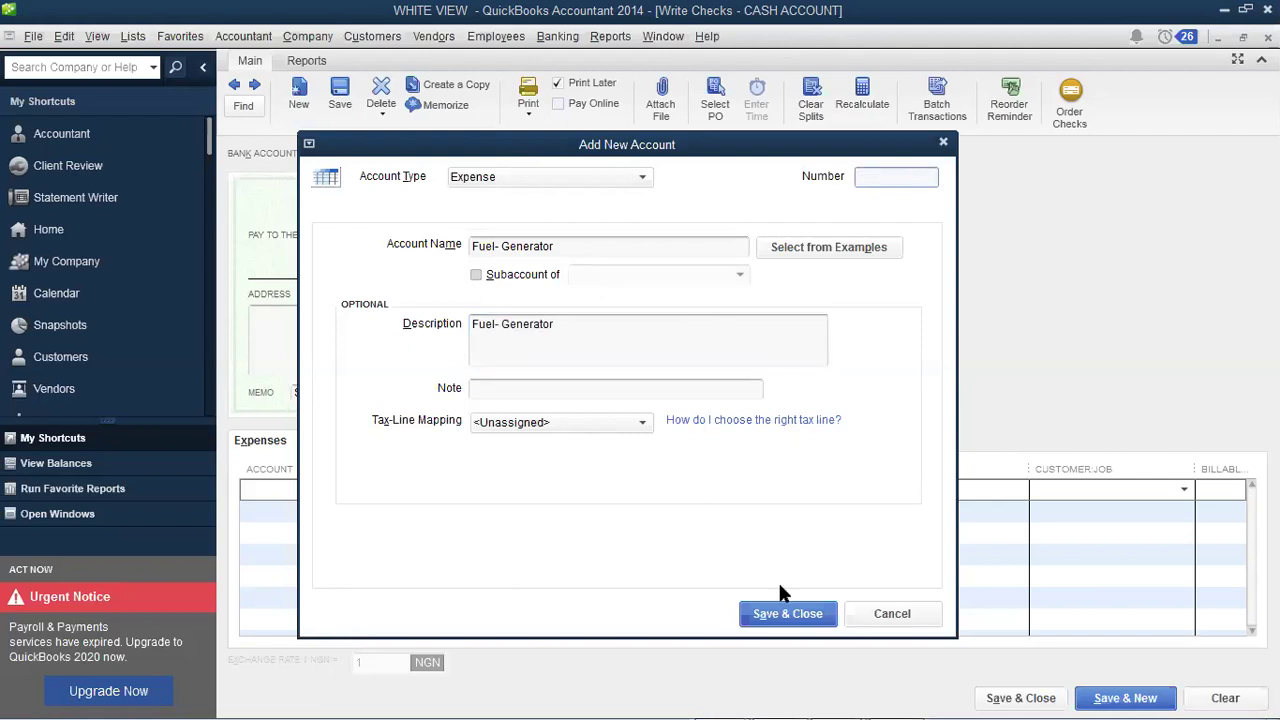
left_click(774, 608)
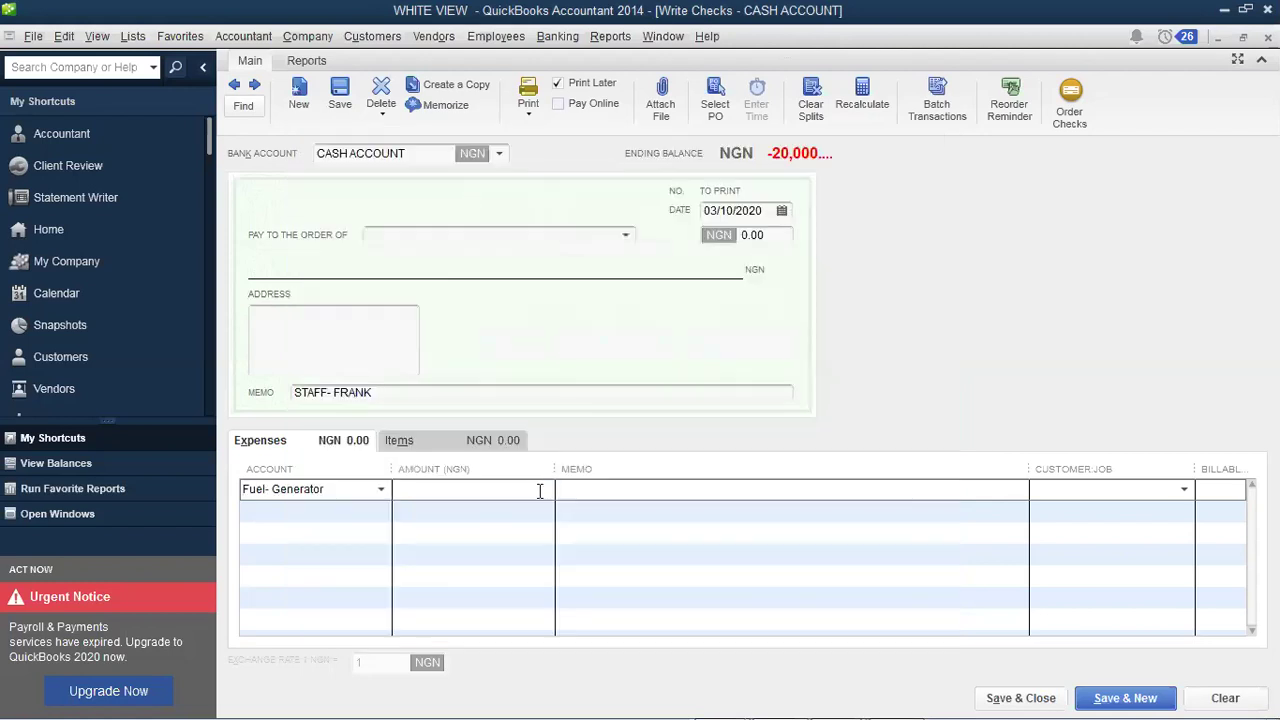
Step: Enter 7,000 with memo 'Fuel for office generator' and save and close the check
type("7000")
key("Tab")
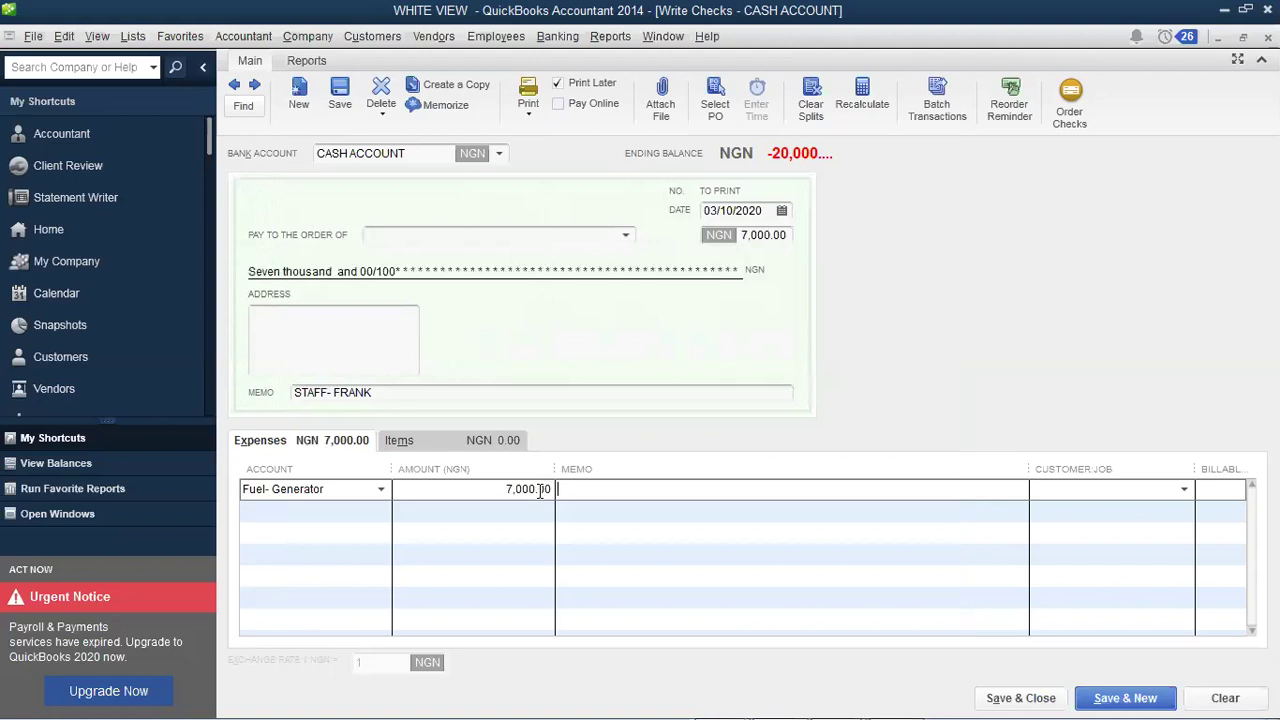
type("Fuel for office genera")
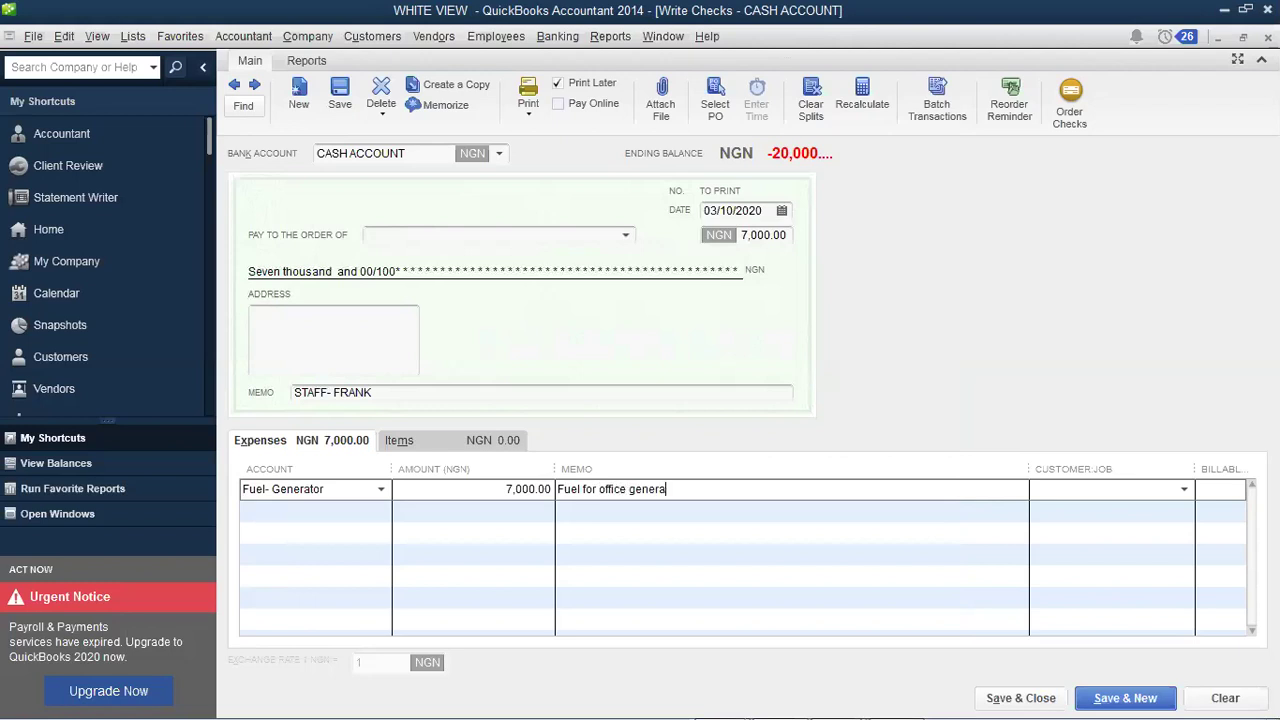
type("tor")
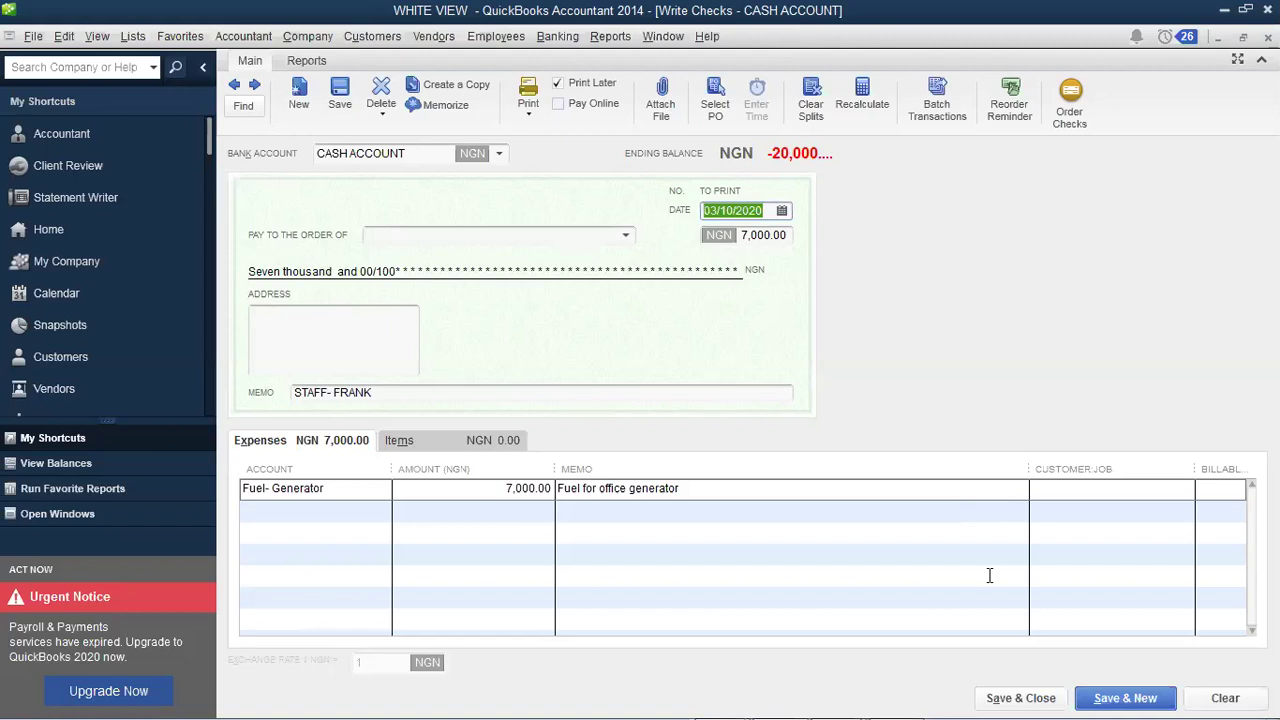
left_click(1024, 697)
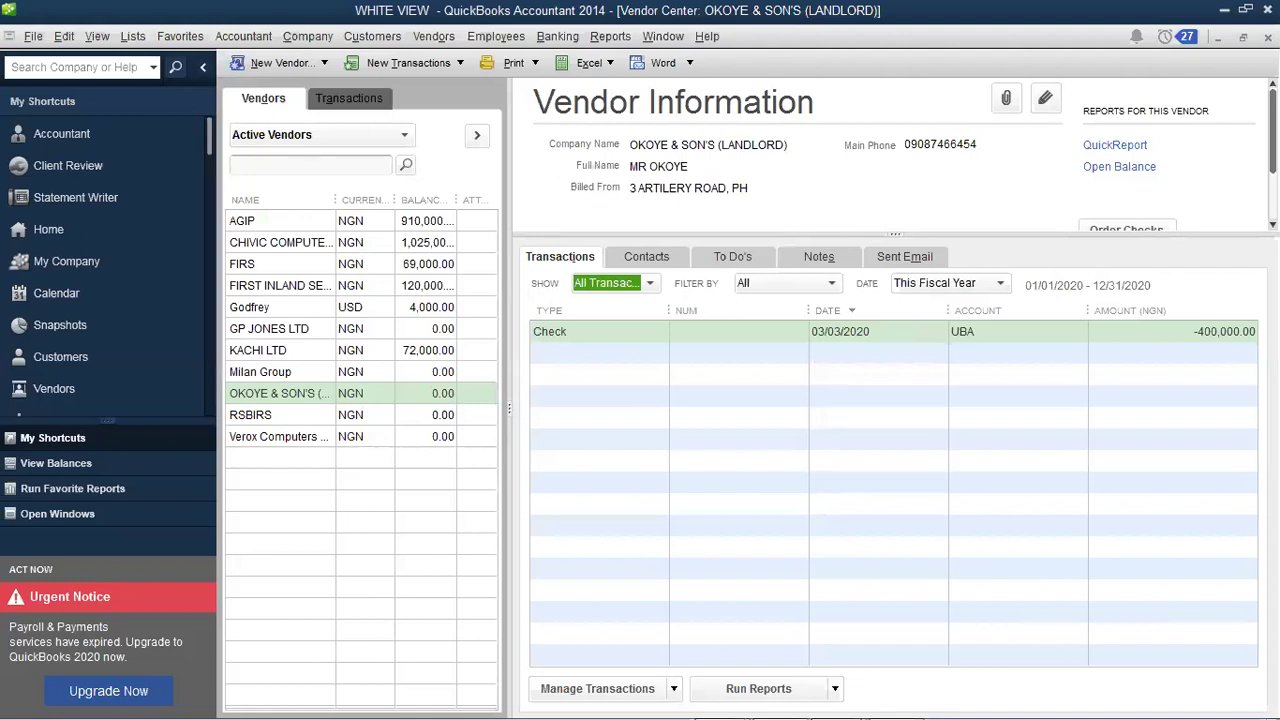
Step: Run the Profit & Loss Standard report to review March expenses, then switch to the Word course outline
left_click(620, 41)
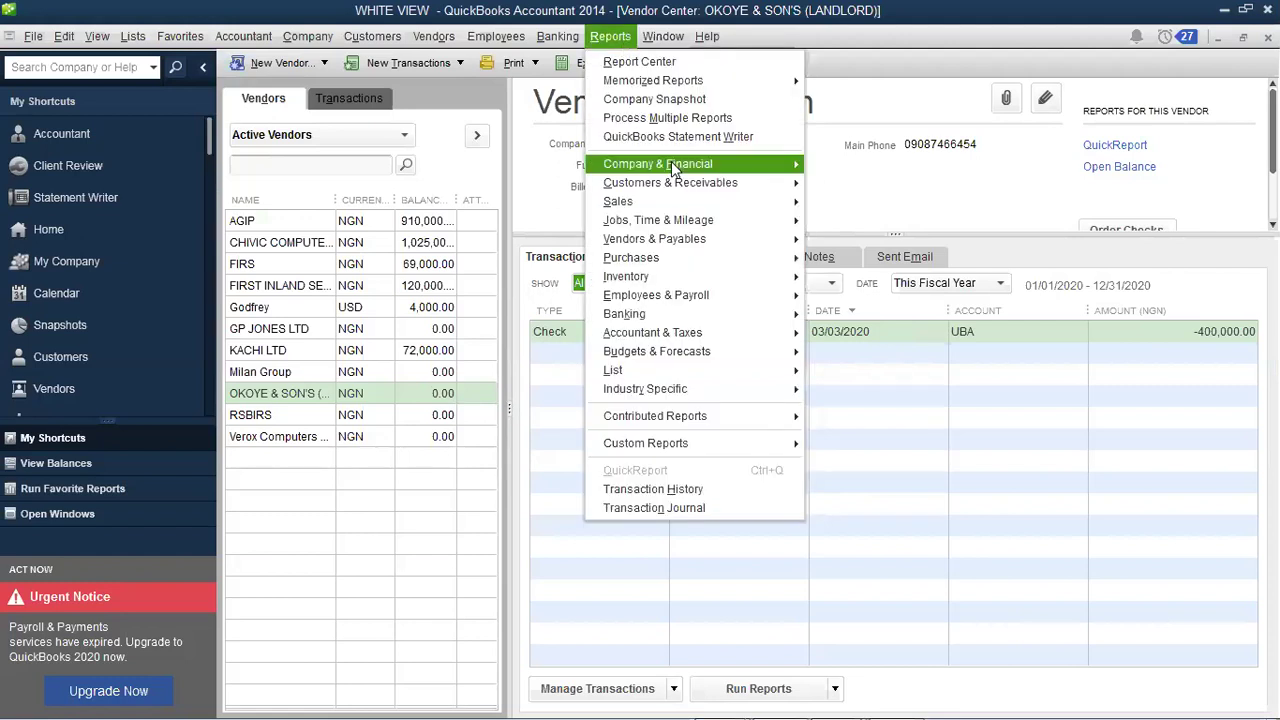
mouse_move(671, 163)
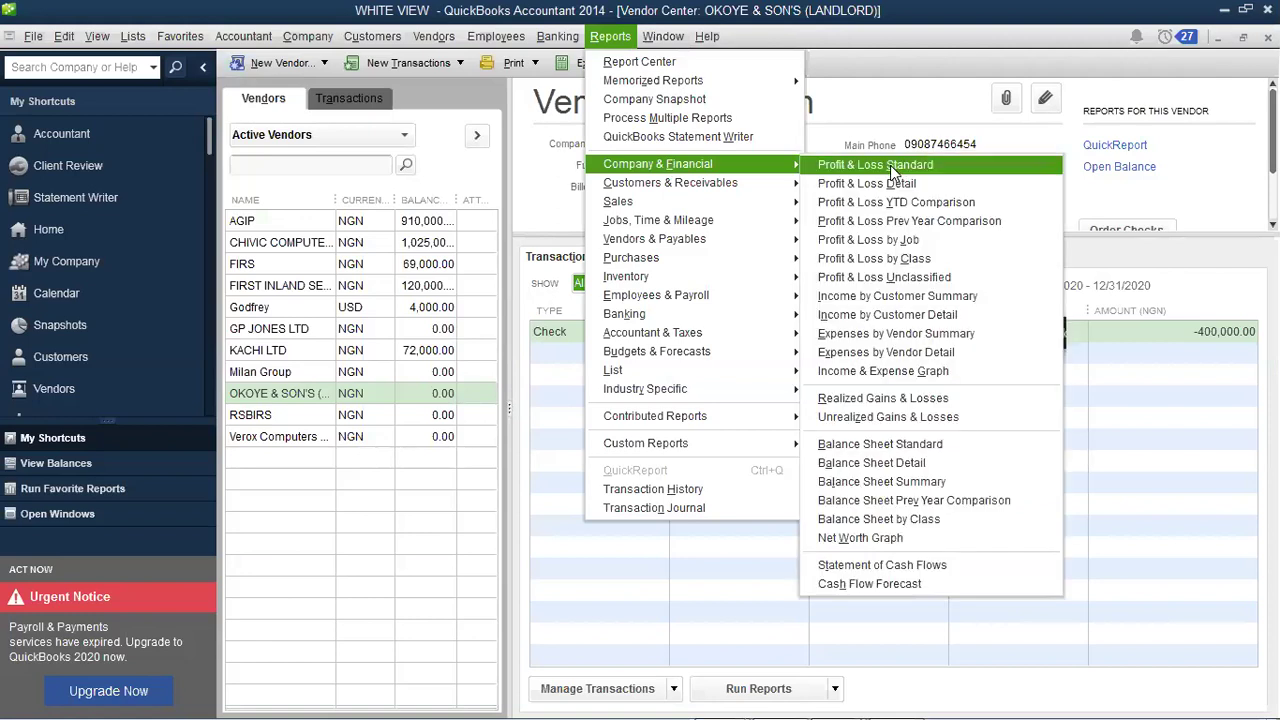
left_click(891, 167)
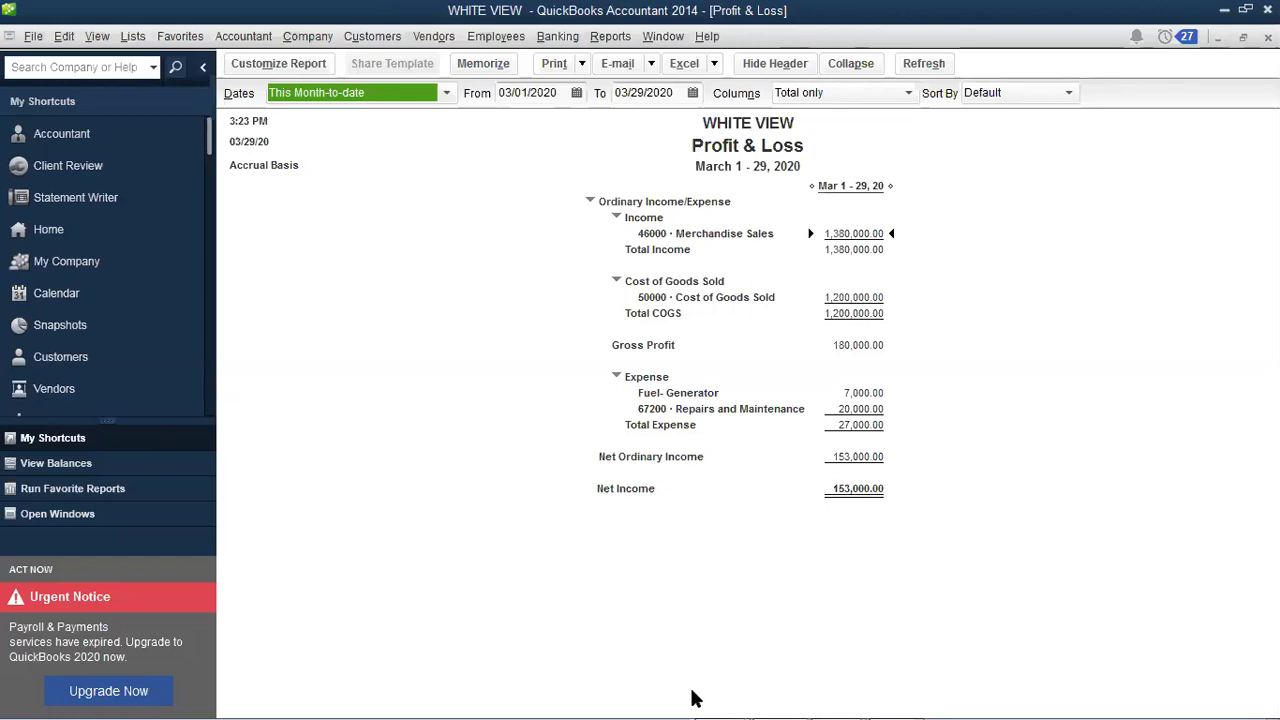
key("alt+Tab")
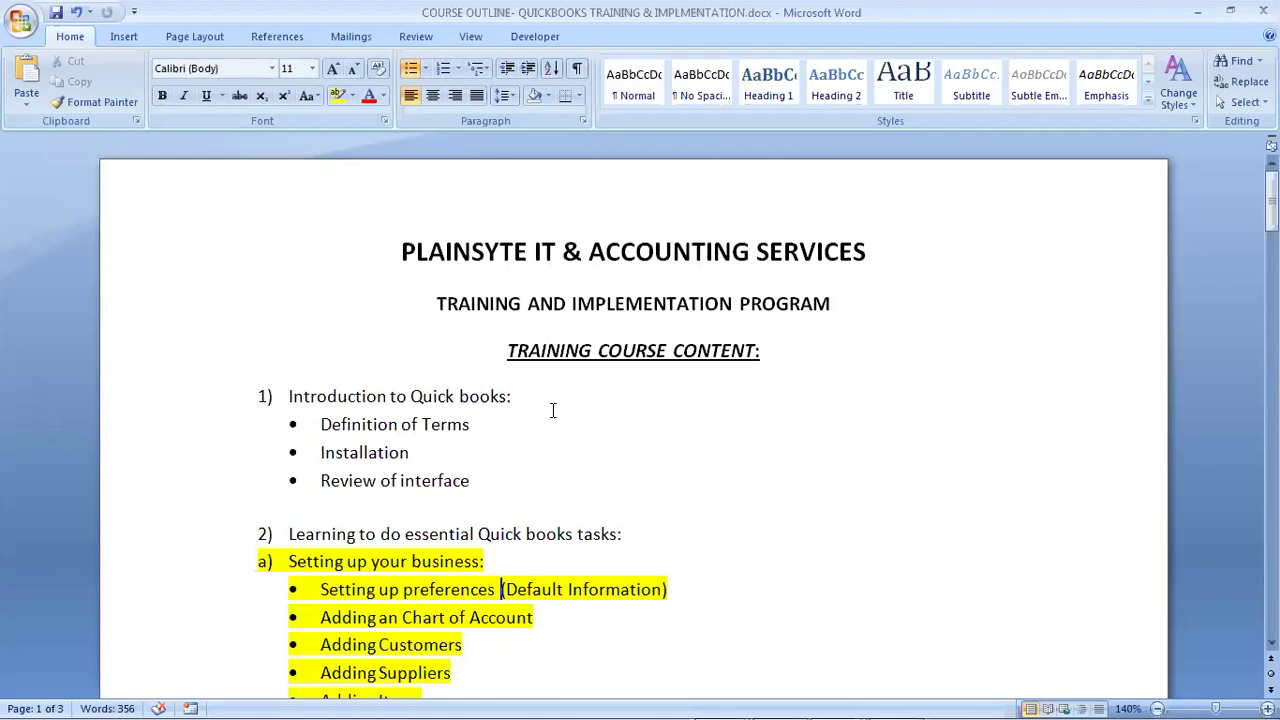
key("Down")
key("Down")
key("Down")
key("Down")
key("Down")
key("Down")
key("Down")
key("Down")
key("Down")
key("Down")
key("Down")
key("Down")
key("Down")
key("Down")
key("Down")
key("Down")
key("Down")
key("Down")
key("Down")
key("Down")
key("Down")
key("Down")
key("Down")
key("Down")
key("Down")
key("Down")
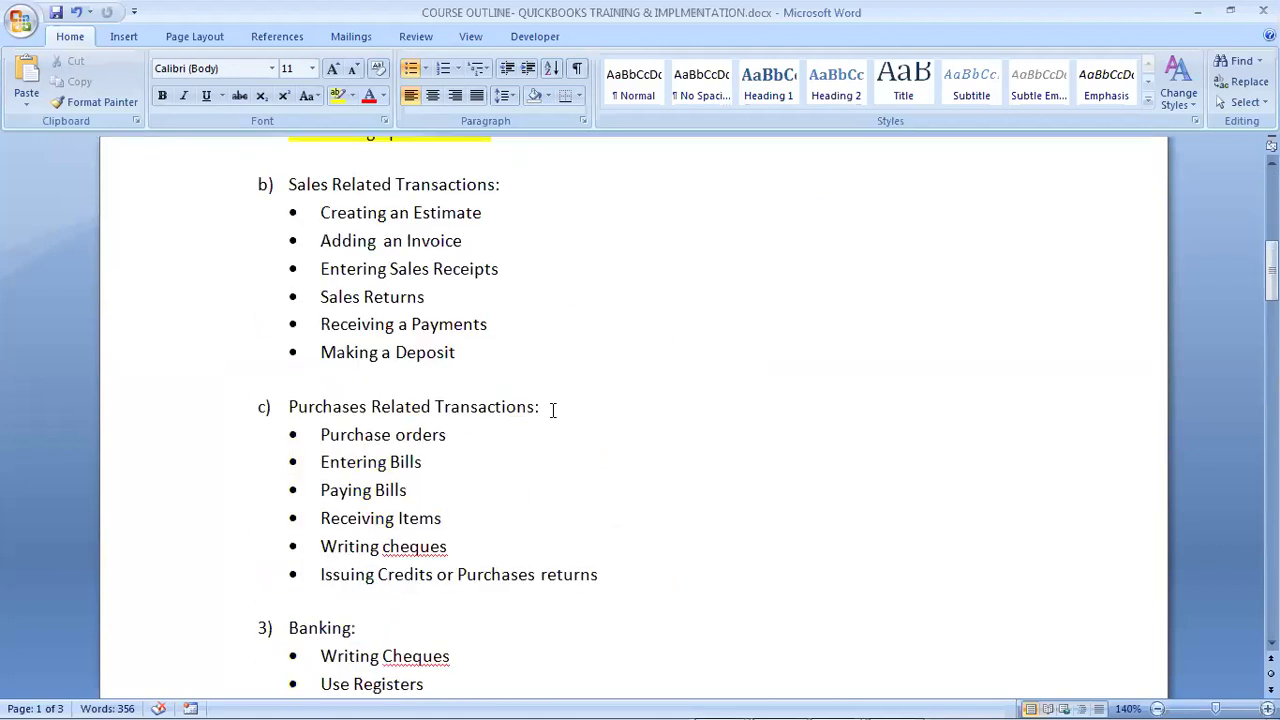